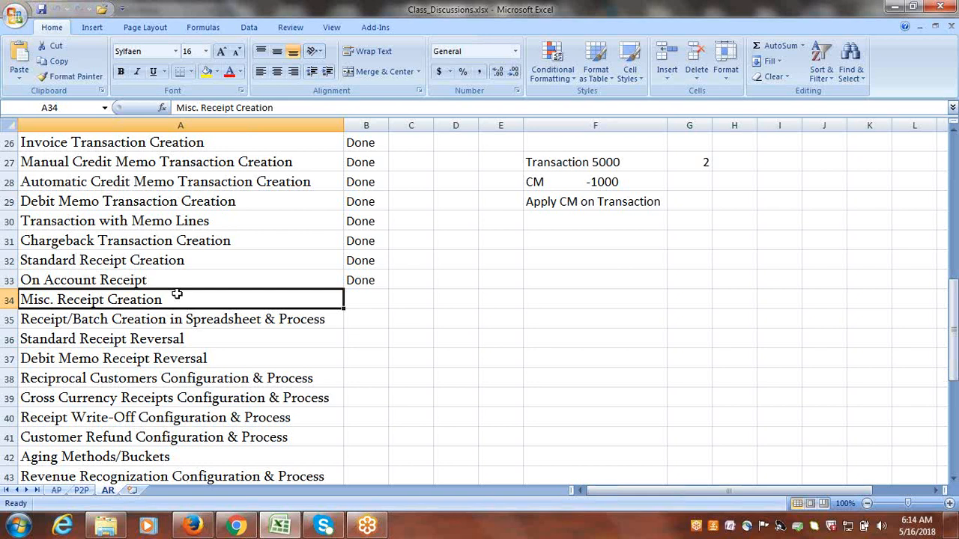
Copy the text "Misc. Receipt Creation" from cell A34 into A61 and fill row 61 with yellow.
{"action": "double_click", "coordinate": [177, 298]}
{"action": "left_click_drag", "start_coordinate": [185, 299], "coordinate": [22, 300]}
{"action": "key", "text": "ctrl+c"}
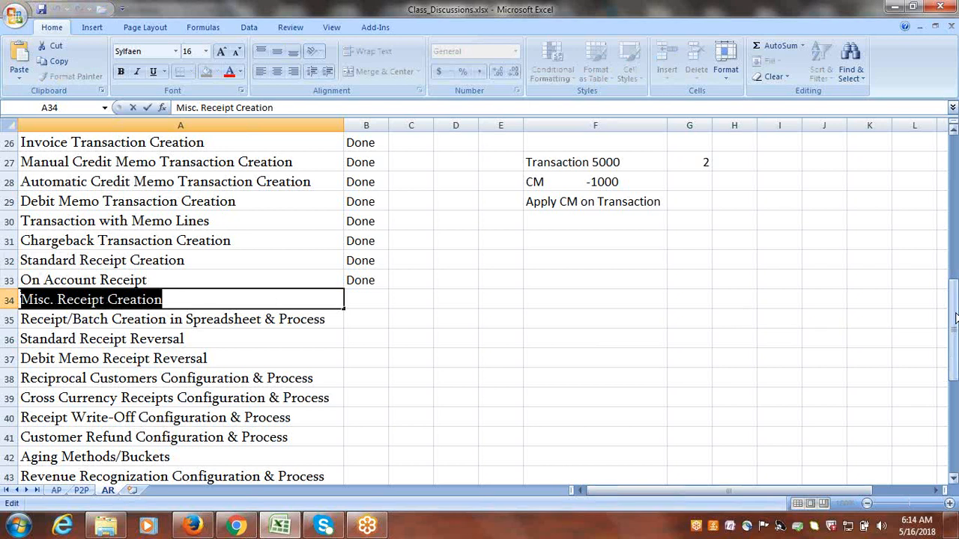
{"action": "left_click_drag", "start_coordinate": [956, 317], "coordinate": [956, 331]}
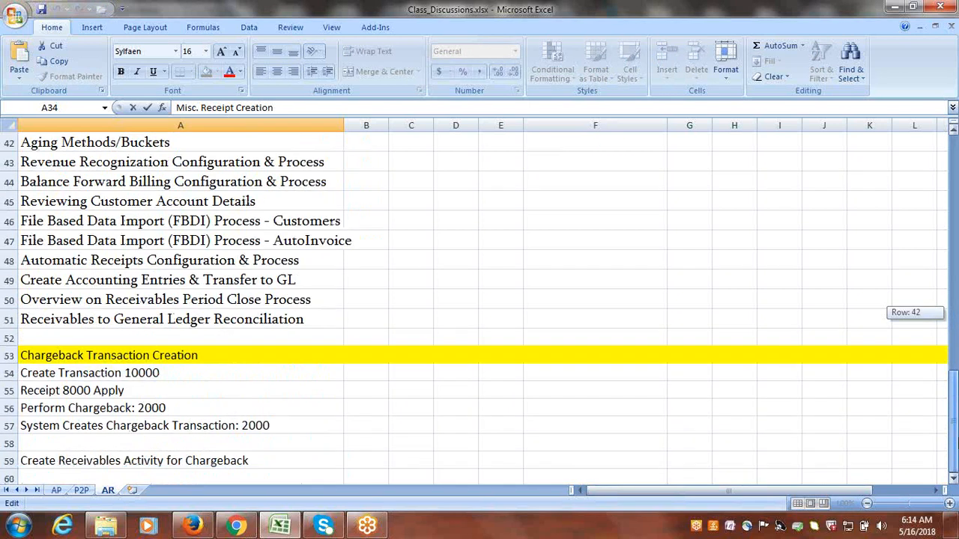
{"action": "left_click", "coordinate": [953, 479]}
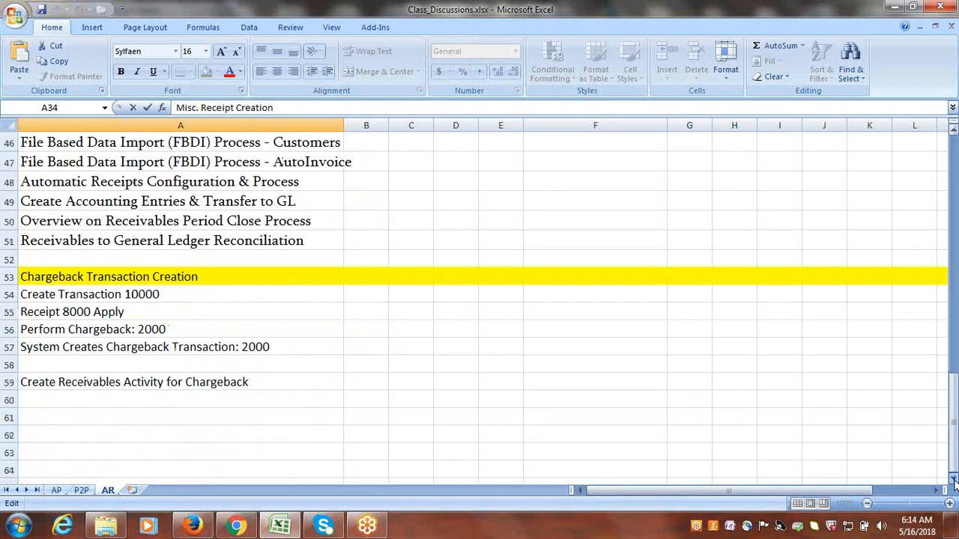
{"action": "left_click", "coordinate": [955, 484]}
{"action": "left_click", "coordinate": [954, 483]}
{"action": "left_click", "coordinate": [90, 362]}
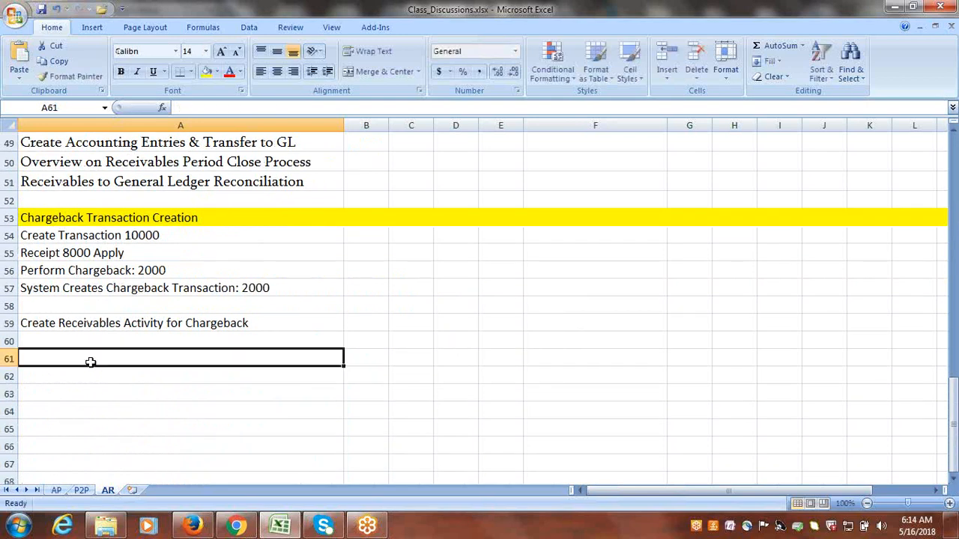
{"action": "key", "text": "ctrl+v"}
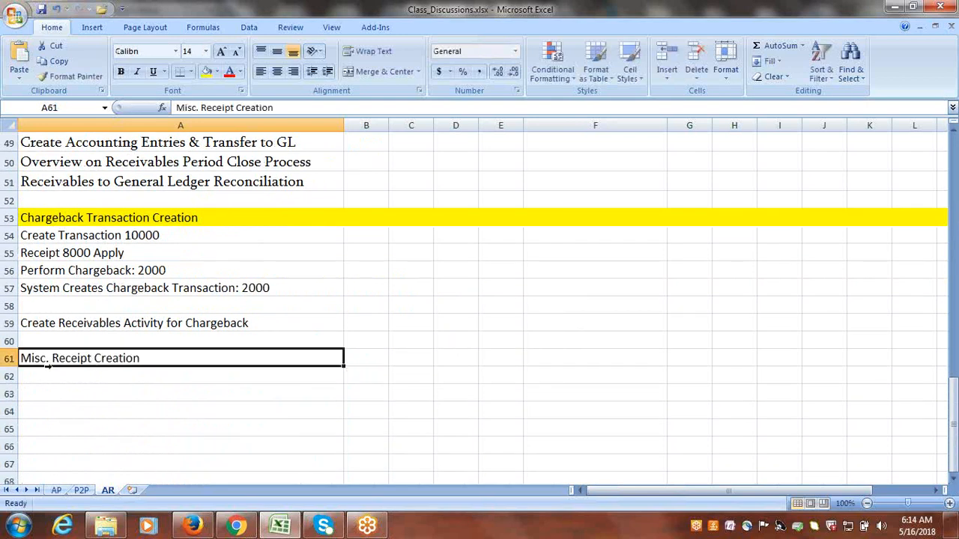
{"action": "left_click", "coordinate": [9, 359]}
{"action": "left_click", "coordinate": [207, 71]}
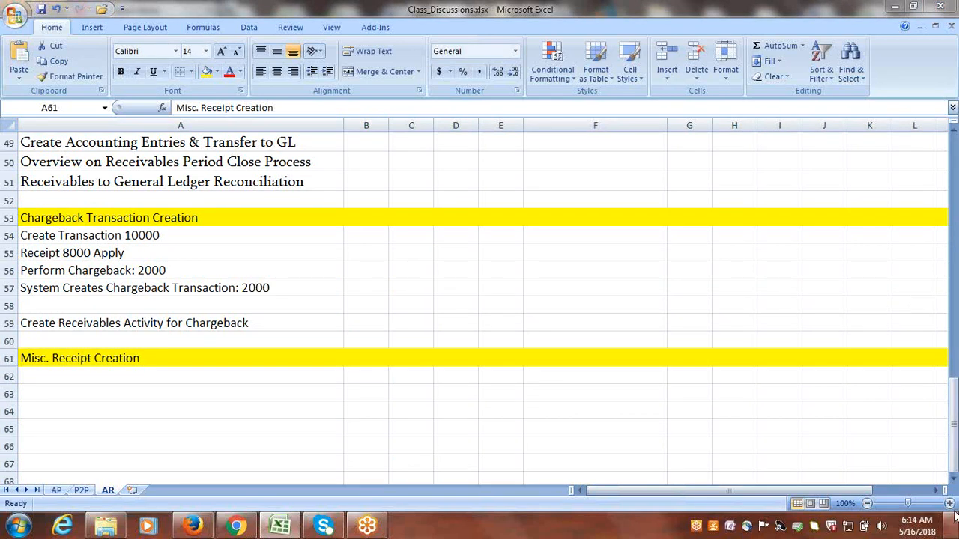
Enter "Create Receivables Activity for Misc.Receipts" in cell A62, under the Misc. Receipt Creation heading.
{"action": "left_click", "coordinate": [953, 480]}
{"action": "scroll", "coordinate": [954, 479], "scroll_direction": "down", "scroll_amount": 2}
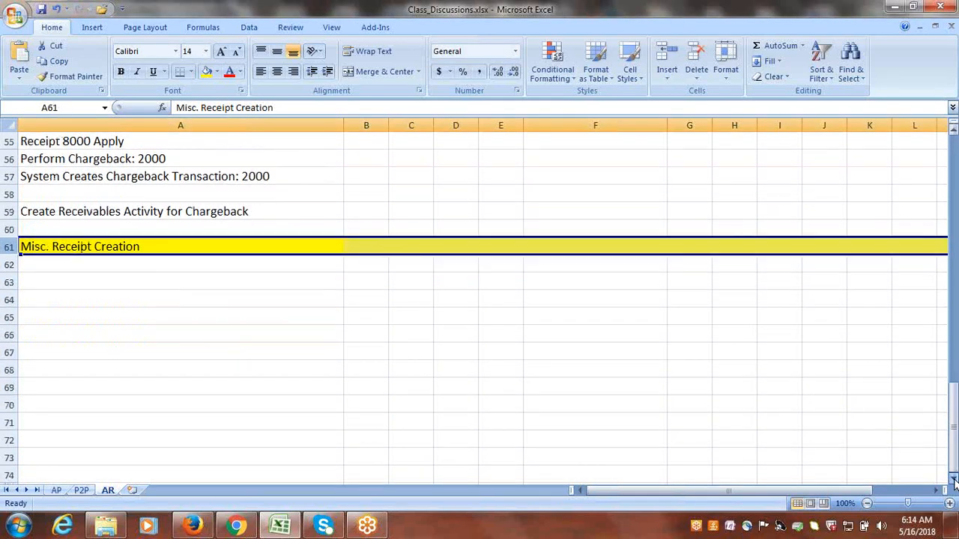
{"action": "left_click", "coordinate": [116, 268]}
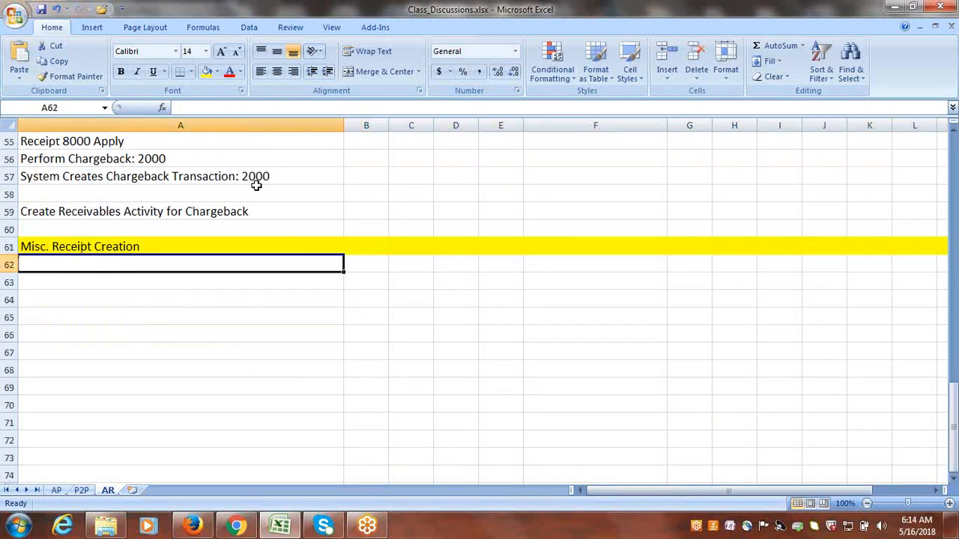
{"action": "left_click", "coordinate": [158, 266]}
{"action": "type", "text": "Create "}
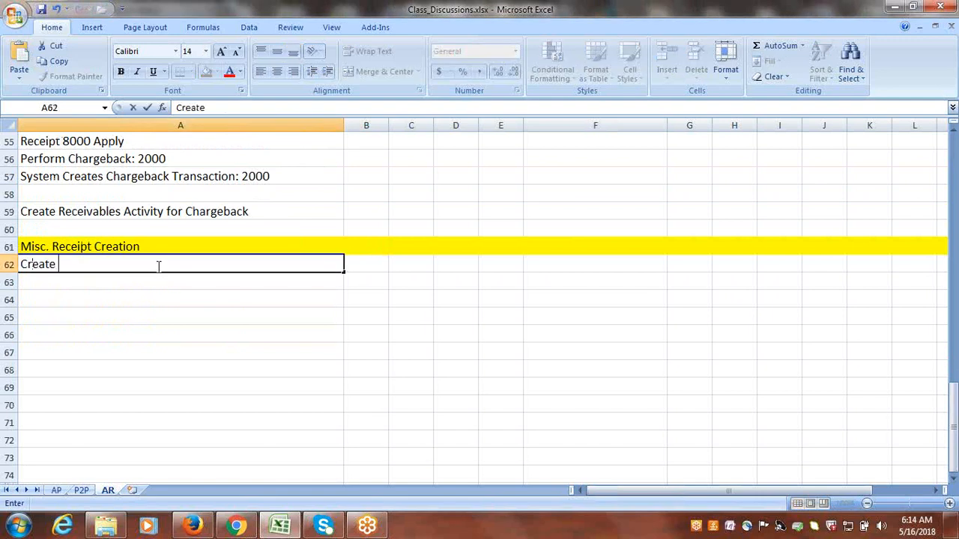
{"action": "type", "text": "Misc.R"}
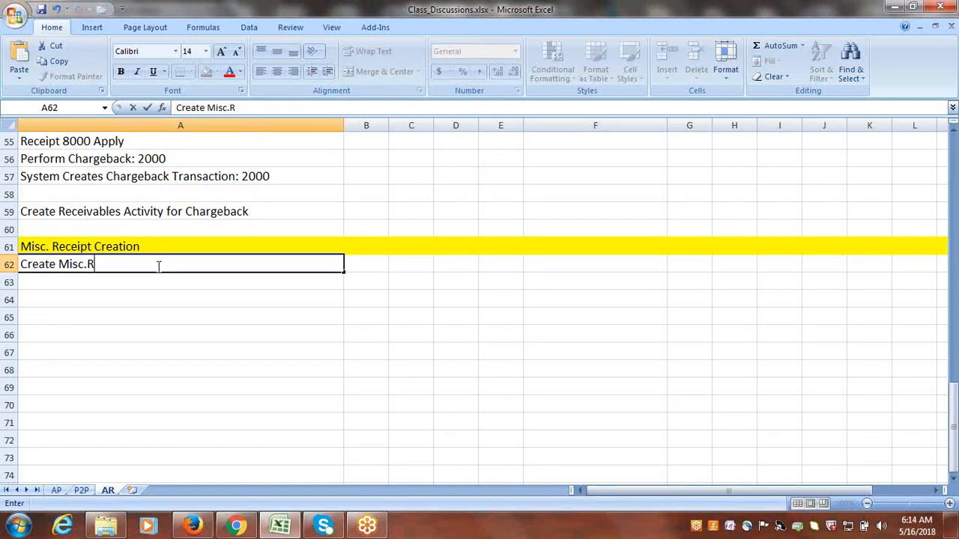
{"action": "key", "text": "BackSpace"}
{"action": "key", "text": "BackSpace"}
{"action": "key", "text": "BackSpace"}
{"action": "key", "text": "BackSpace"}
{"action": "key", "text": "BackSpace"}
{"action": "key", "text": "BackSpace"}
{"action": "type", "text": "Receivables A"}
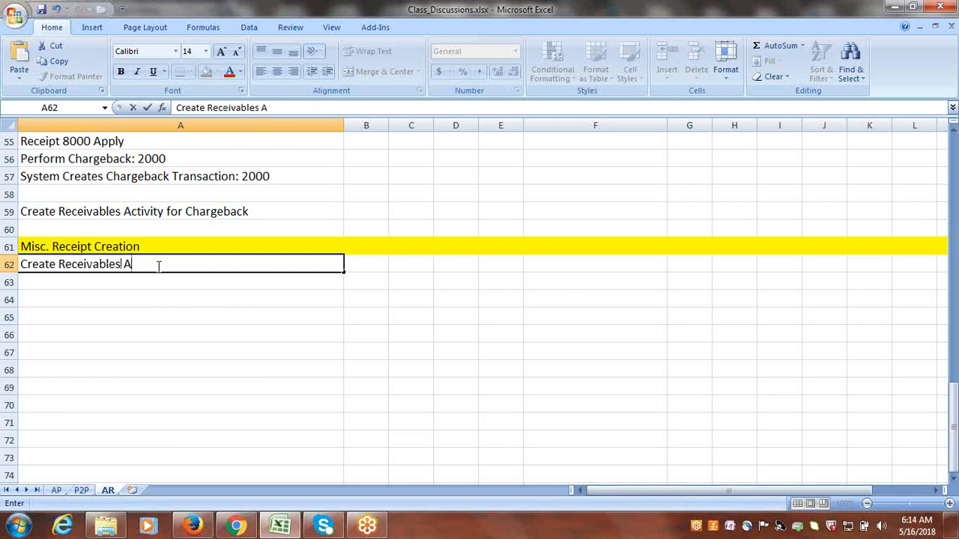
{"action": "type", "text": "ctivity for Misc"}
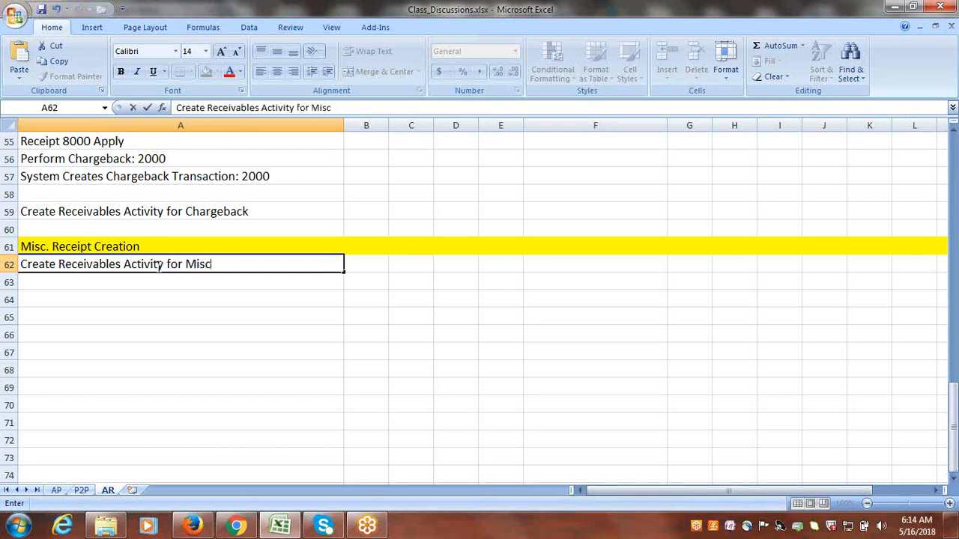
{"action": "type", "text": ".Receipts"}
{"action": "key", "text": "ctrl+Return"}
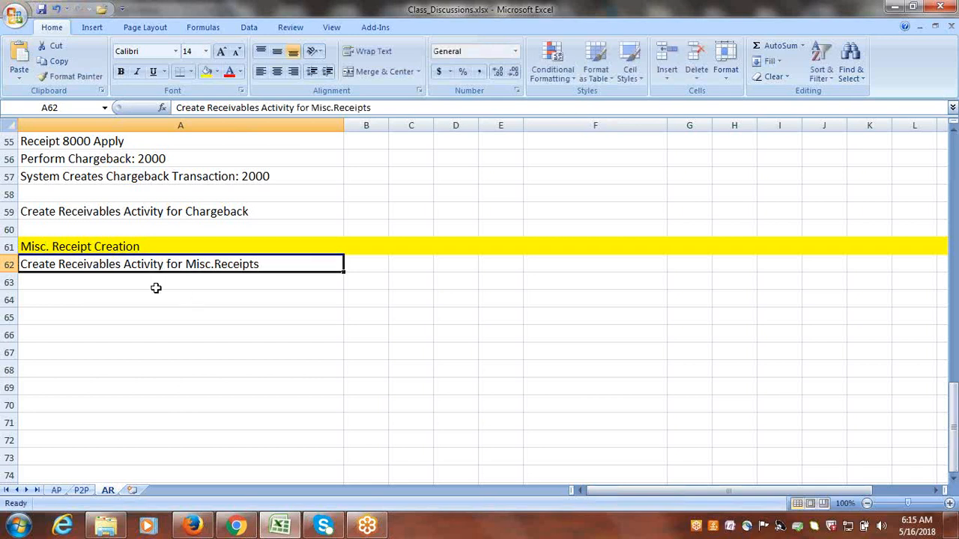
Enter "Create Misc.Receipts" in cell A63.
{"action": "left_click", "coordinate": [156, 288]}
{"action": "type", "text": "Crea"}
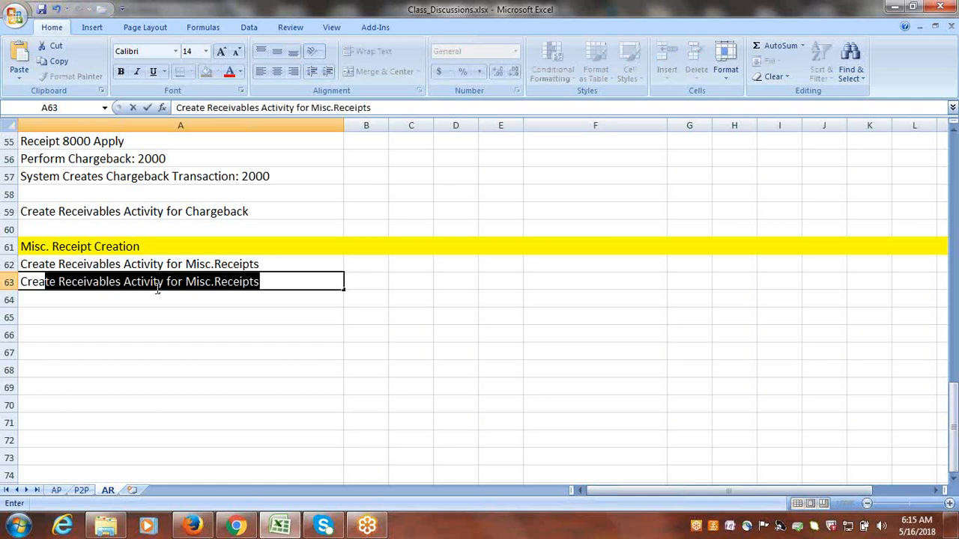
{"action": "type", "text": "te Misc.Receipts"}
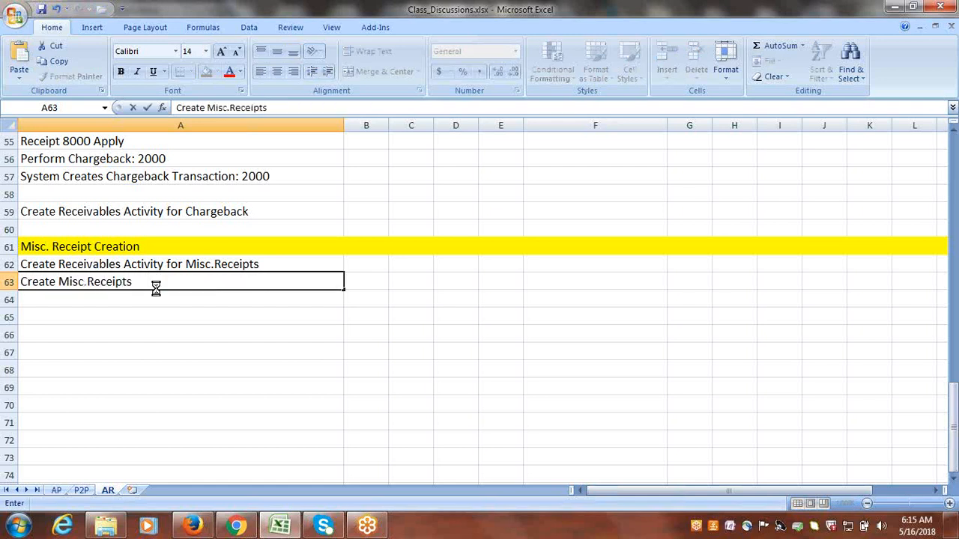
{"action": "key", "text": "ctrl+Return"}
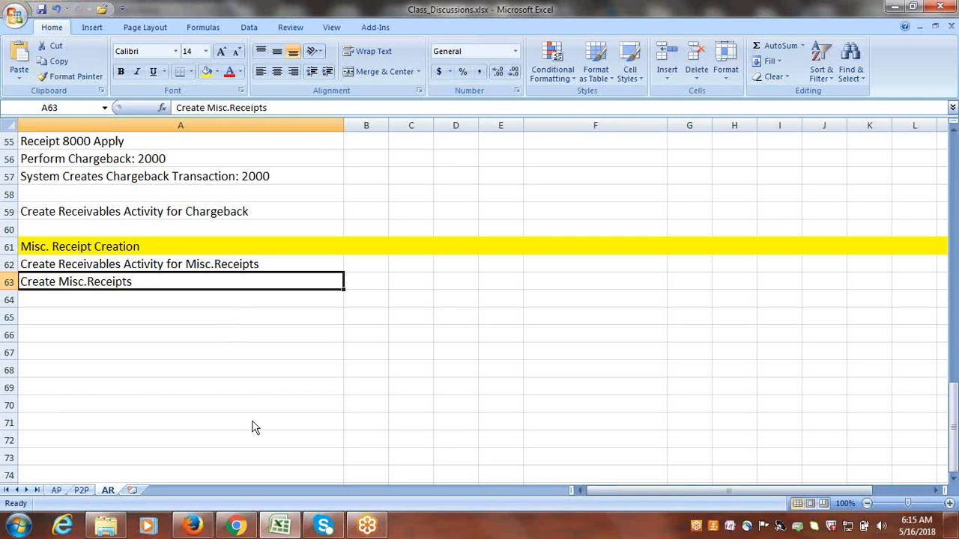
Switch to Oracle Applications in Firefox and open the search page of Setup and Maintenance.
{"action": "left_click", "coordinate": [192, 526]}
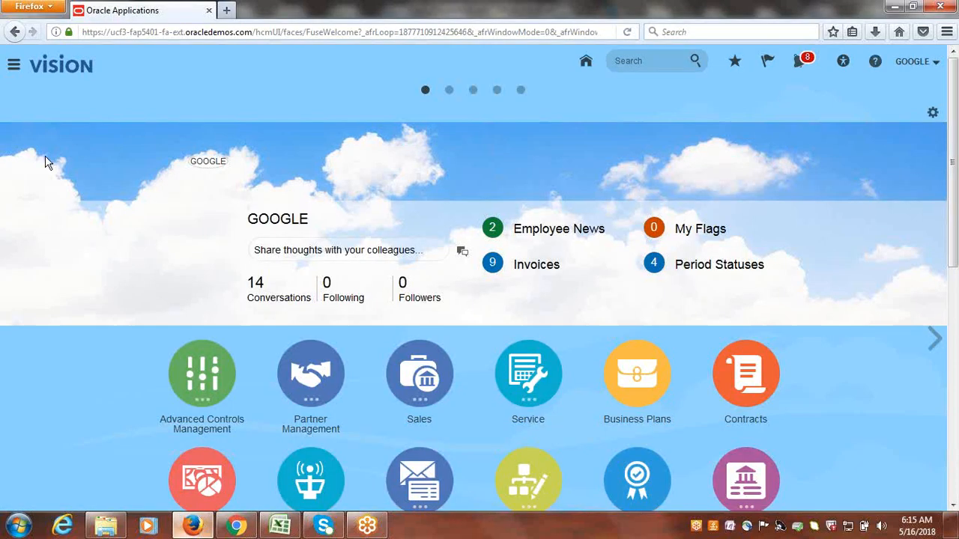
{"action": "left_click", "coordinate": [914, 65]}
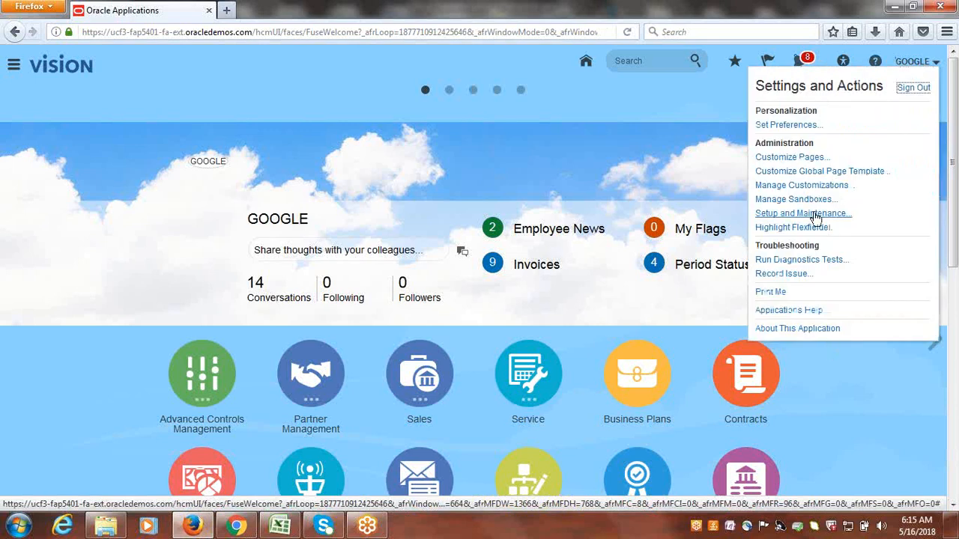
{"action": "left_click", "coordinate": [814, 214]}
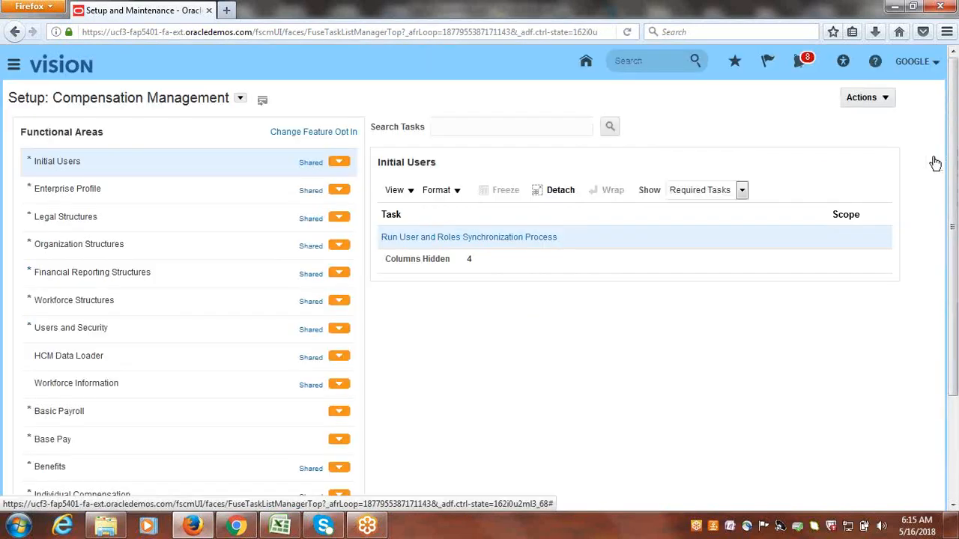
{"action": "left_click", "coordinate": [931, 157]}
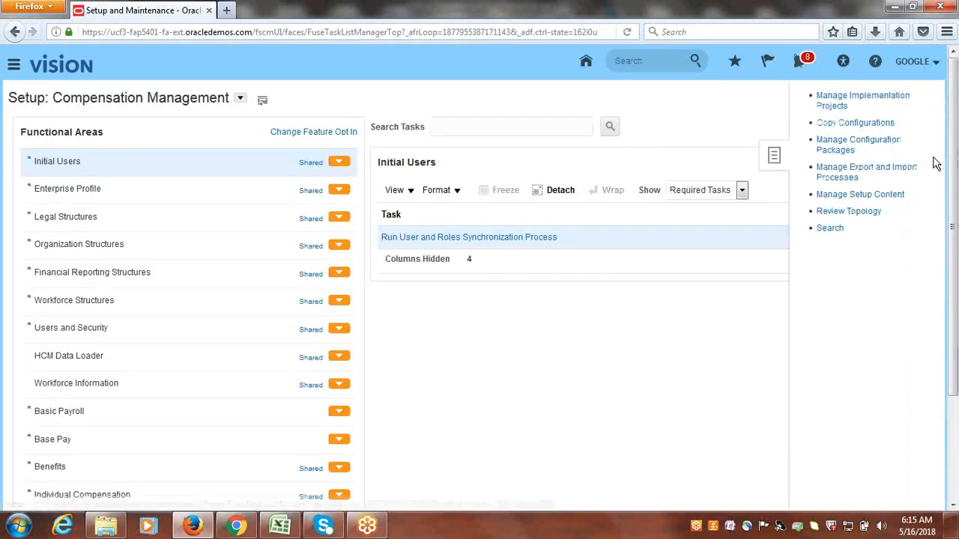
{"action": "left_click", "coordinate": [829, 227]}
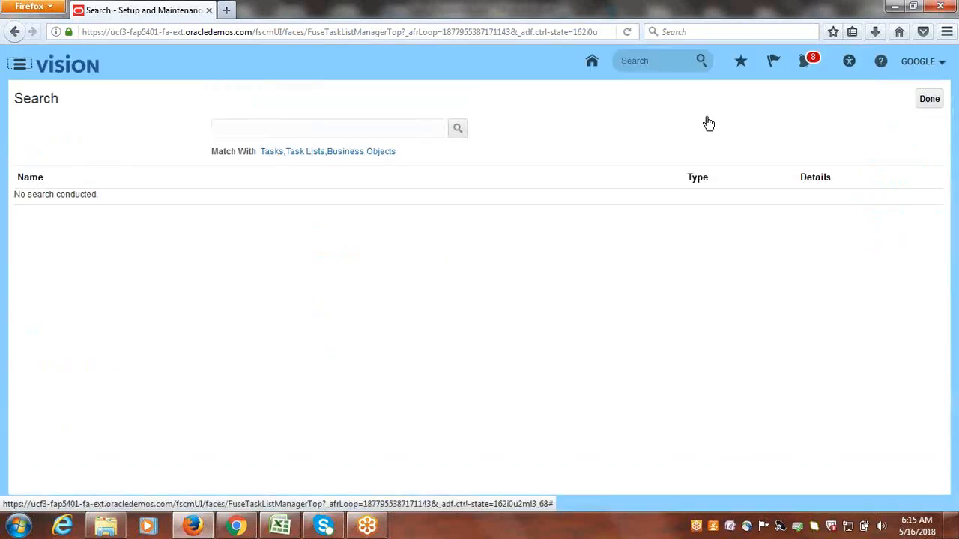
Search the setup tasks for "receivables act" and open the Manage Receivables Activities task.
{"action": "left_click", "coordinate": [327, 131]}
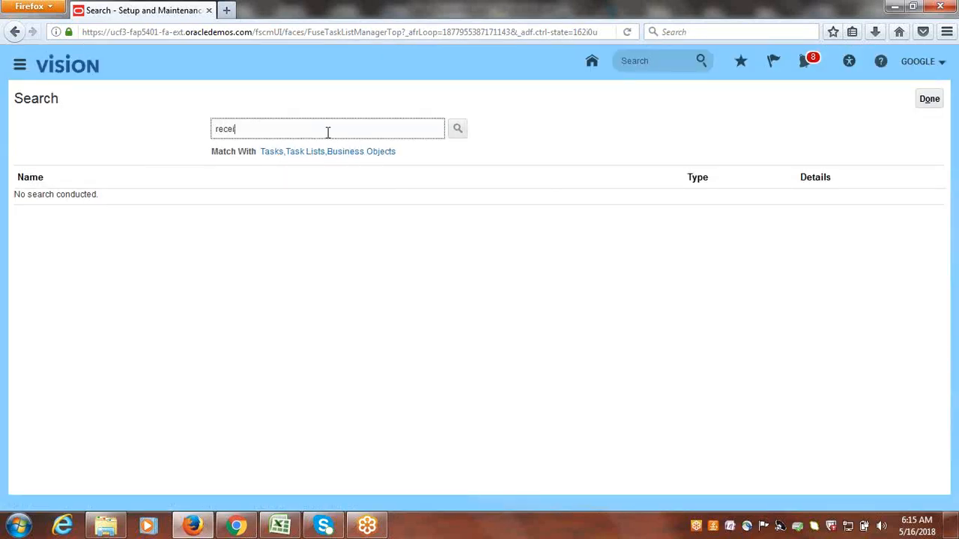
{"action": "type", "text": "receivables act"}
{"action": "key", "text": "Return"}
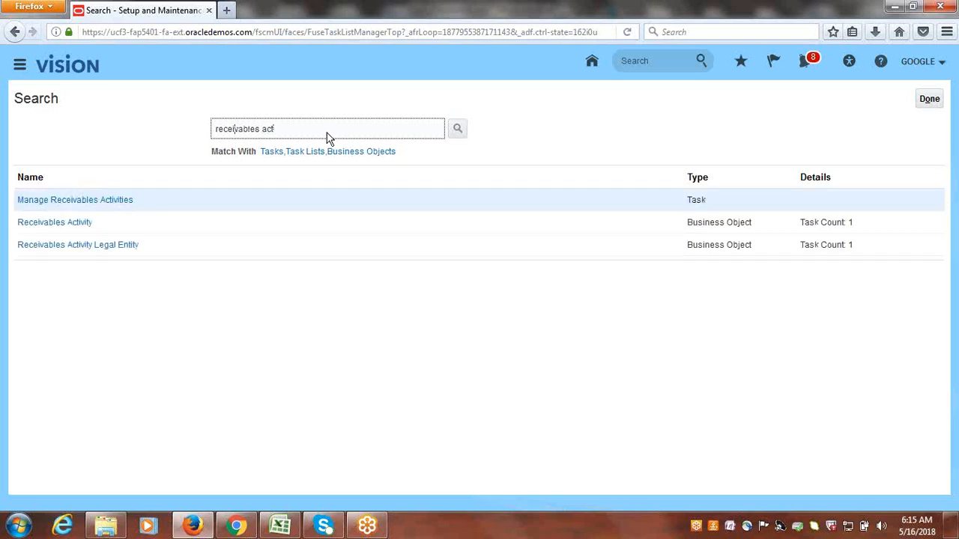
{"action": "left_click", "coordinate": [73, 202]}
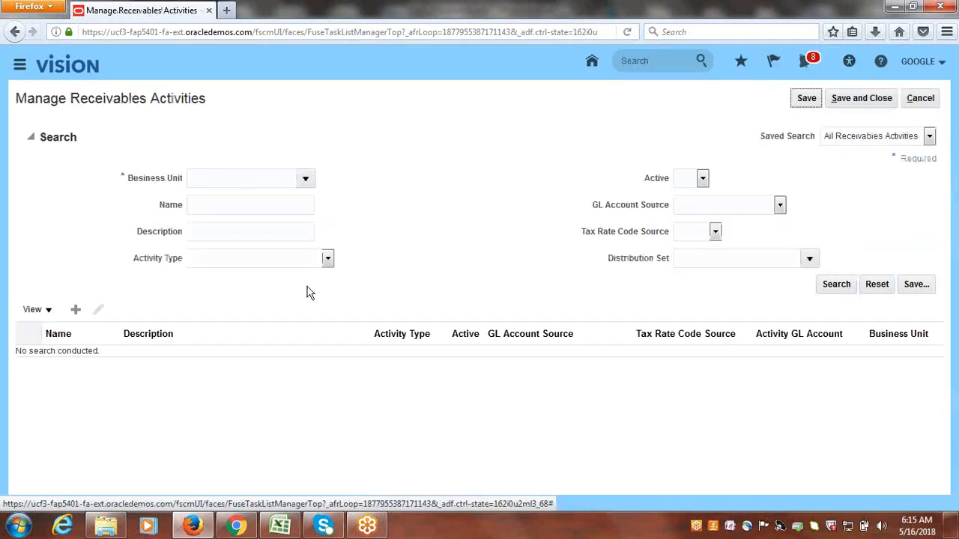
Create a new receivables activity and set its business unit to Google US Business Unit.
{"action": "left_click", "coordinate": [75, 310]}
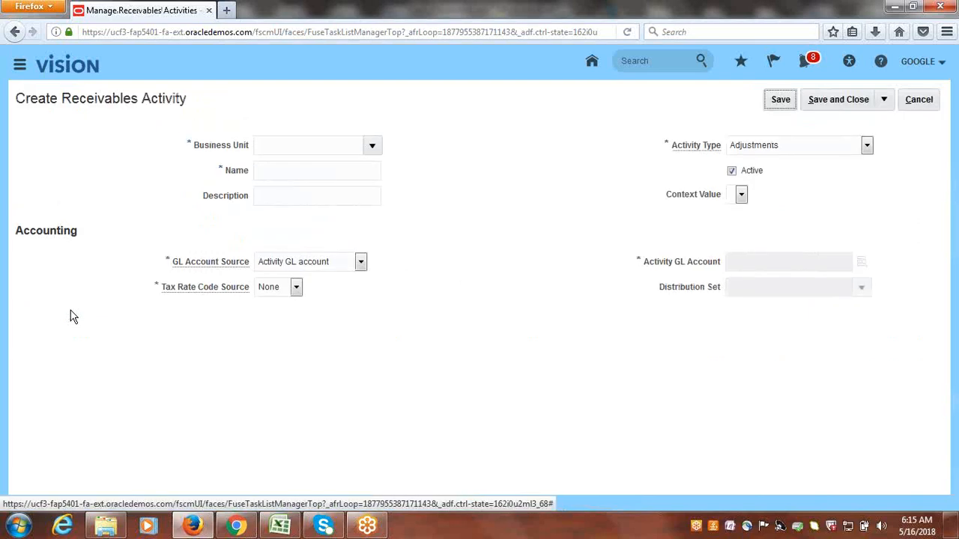
{"action": "left_click", "coordinate": [371, 144]}
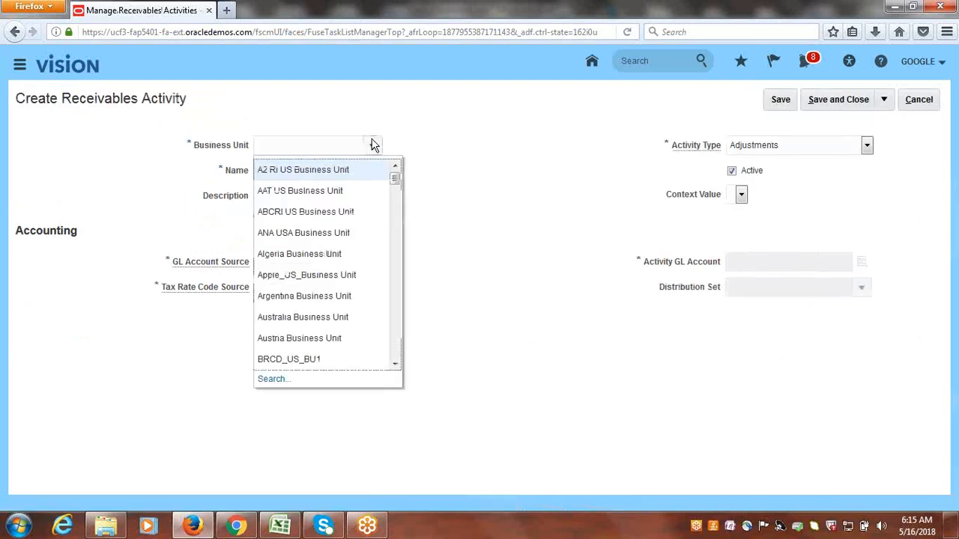
{"action": "left_click_drag", "start_coordinate": [394, 180], "coordinate": [399, 230]}
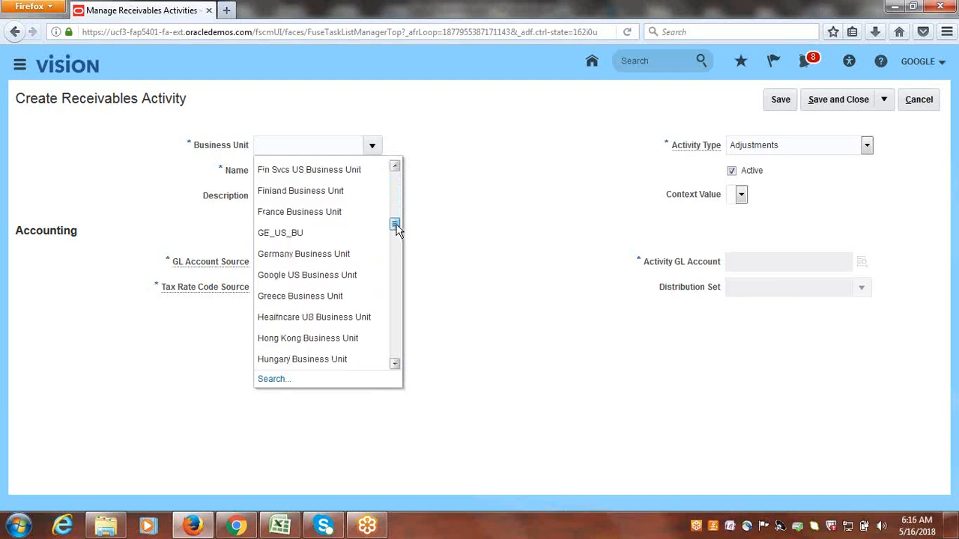
{"action": "left_click", "coordinate": [310, 275]}
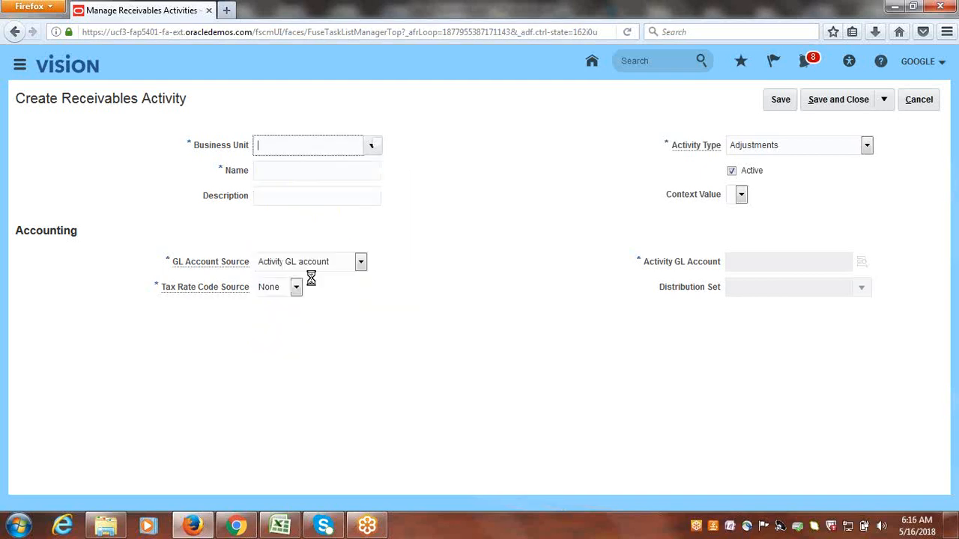
Name the receivables activity "Google Misc.Revenue" and reuse the same text as its description.
{"action": "left_click", "coordinate": [298, 162]}
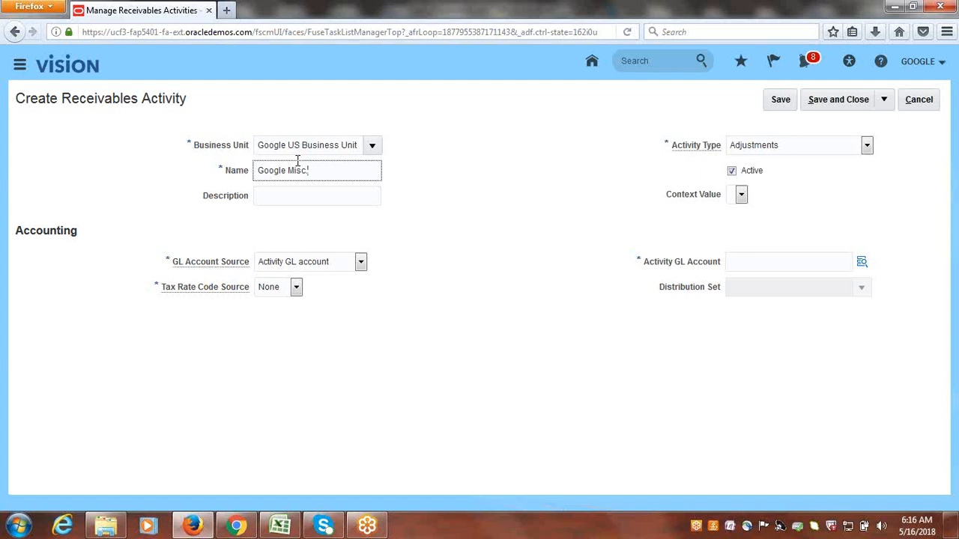
{"action": "type", "text": "nue"}
{"action": "left_click_drag", "start_coordinate": [358, 171], "coordinate": [244, 175]}
{"action": "key", "text": "ctrl+c"}
{"action": "left_click", "coordinate": [294, 198]}
{"action": "key", "text": "ctrl+v"}
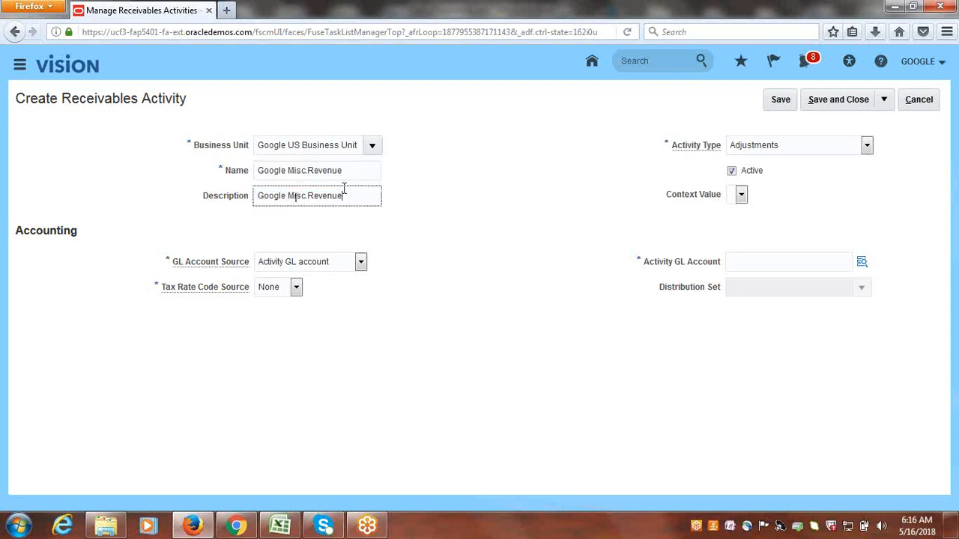
Set the activity type to Miscellaneous cash and the tax rate code source to None.
{"action": "left_click", "coordinate": [867, 146]}
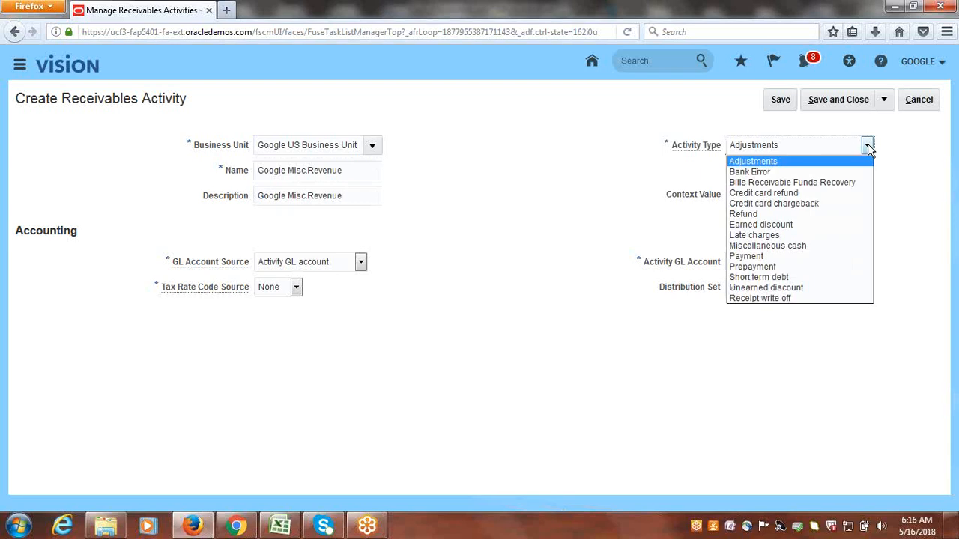
{"action": "left_click", "coordinate": [785, 244]}
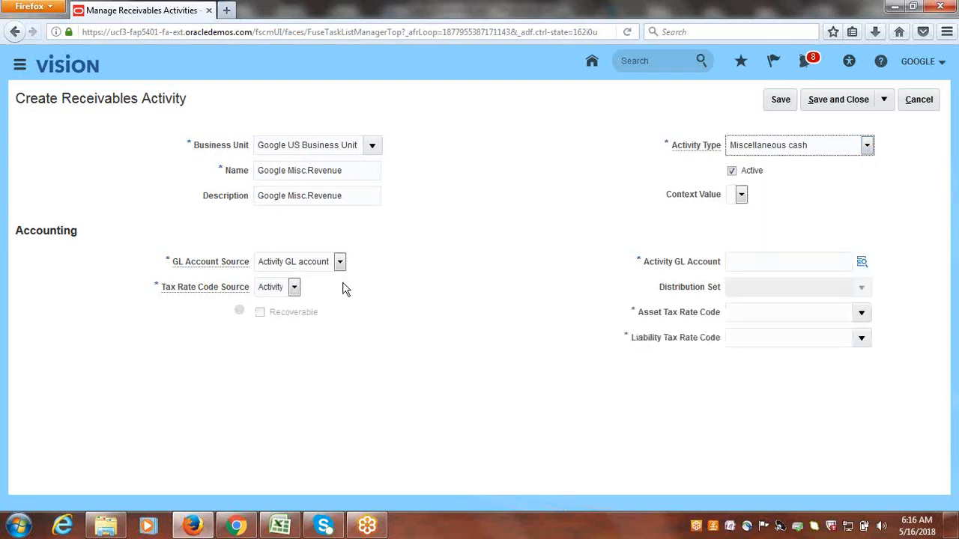
{"action": "left_click", "coordinate": [294, 288]}
{"action": "left_click", "coordinate": [278, 314]}
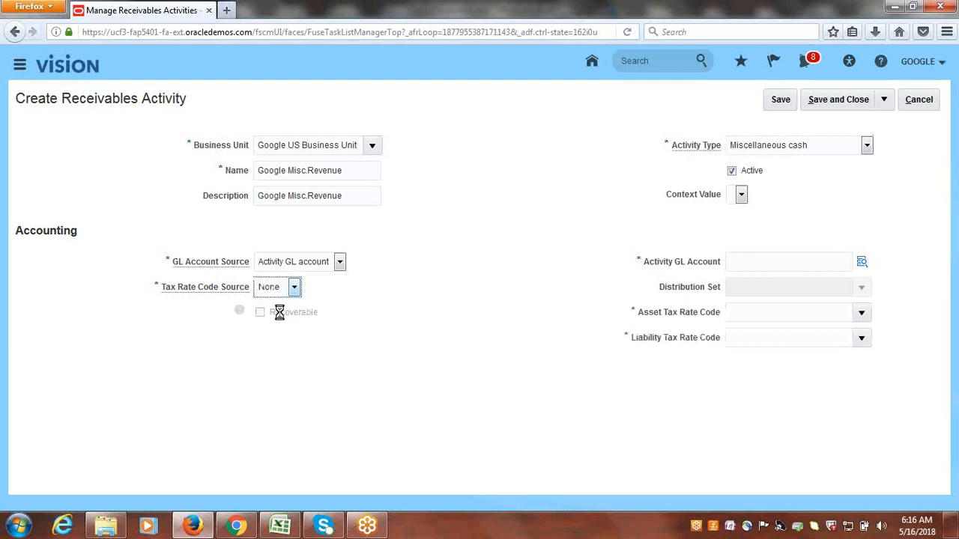
Start defining the activity GL account with company 1000 Google Financial Services and department 1000 Finance.
{"action": "left_click", "coordinate": [862, 263]}
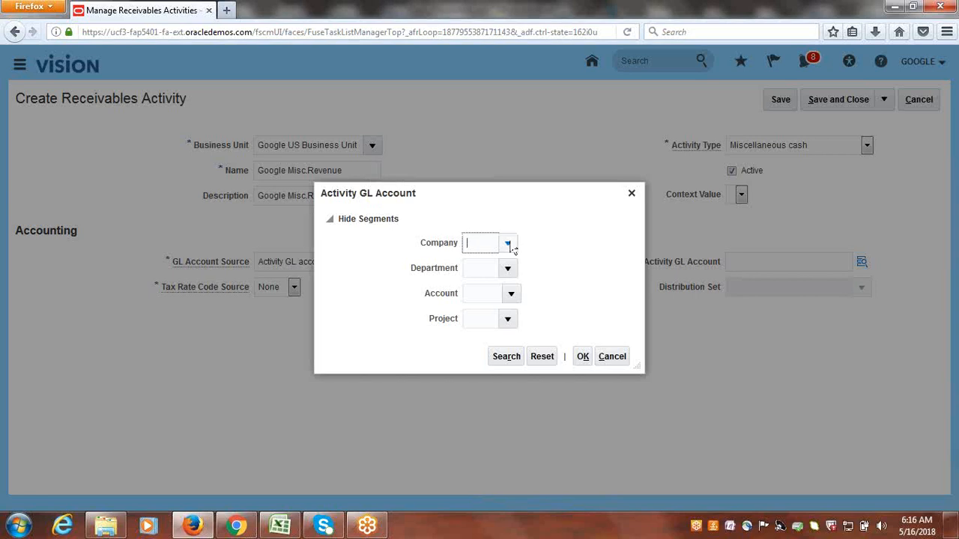
{"action": "left_click", "coordinate": [508, 242]}
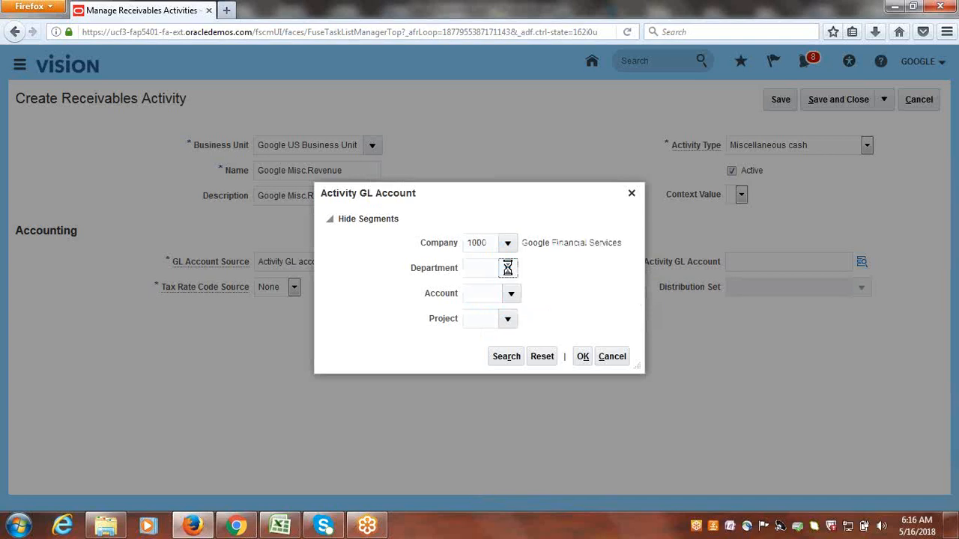
{"action": "left_click", "coordinate": [507, 268]}
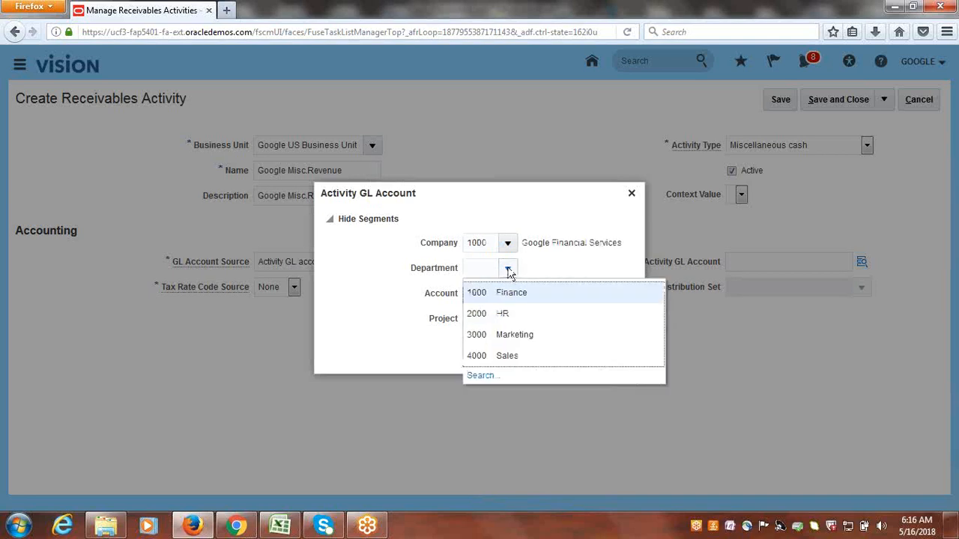
{"action": "left_click", "coordinate": [521, 293]}
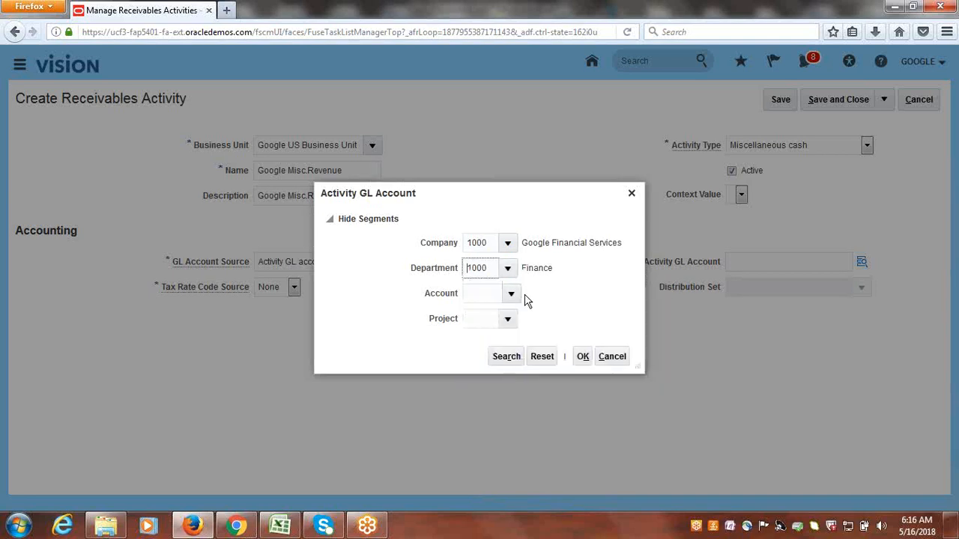
Search the GL account segment values by description for "Misc" and for "Revenue".
{"action": "left_click", "coordinate": [512, 294]}
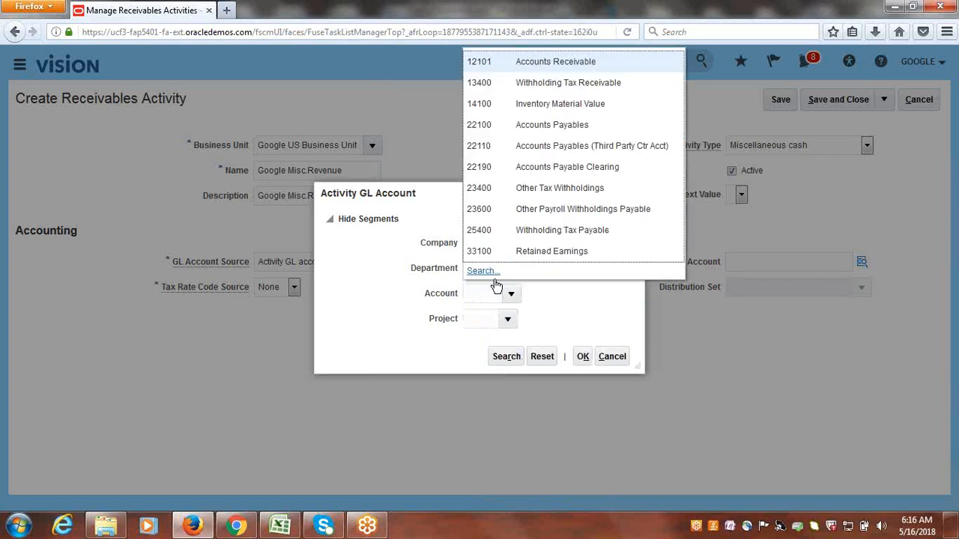
{"action": "left_click", "coordinate": [487, 269]}
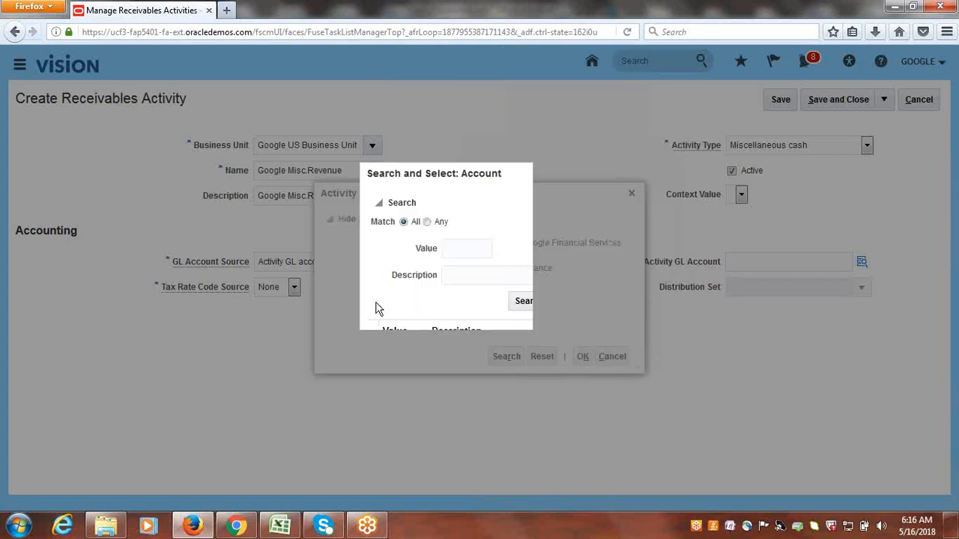
{"action": "left_click", "coordinate": [499, 278]}
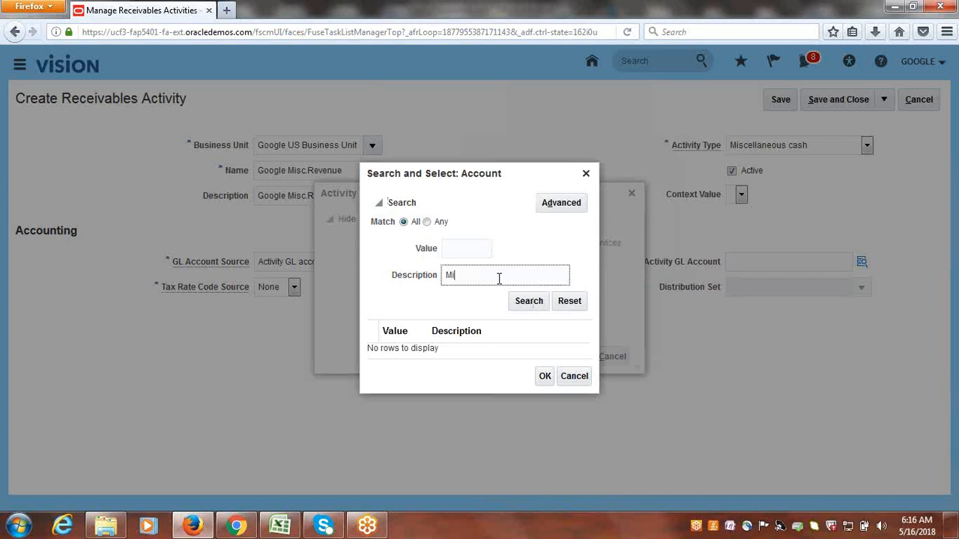
{"action": "left_click", "coordinate": [528, 301]}
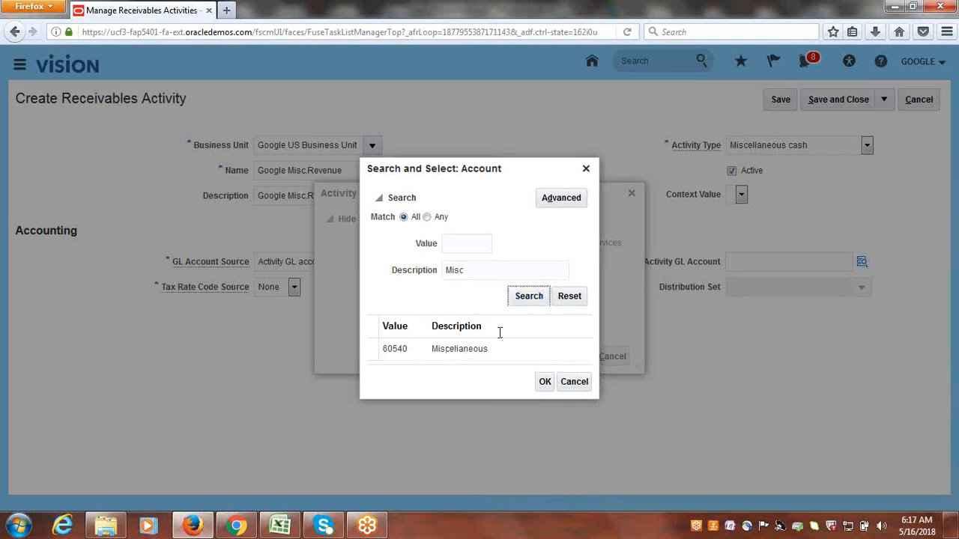
{"action": "left_click_drag", "start_coordinate": [482, 271], "coordinate": [407, 280]}
{"action": "type", "text": "Revenu"}
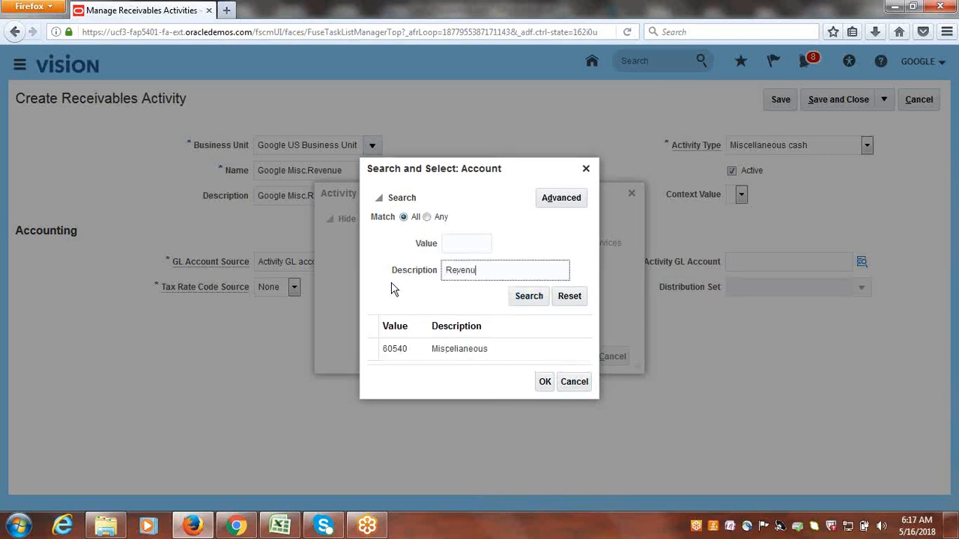
{"action": "type", "text": "e"}
{"action": "left_click", "coordinate": [537, 297]}
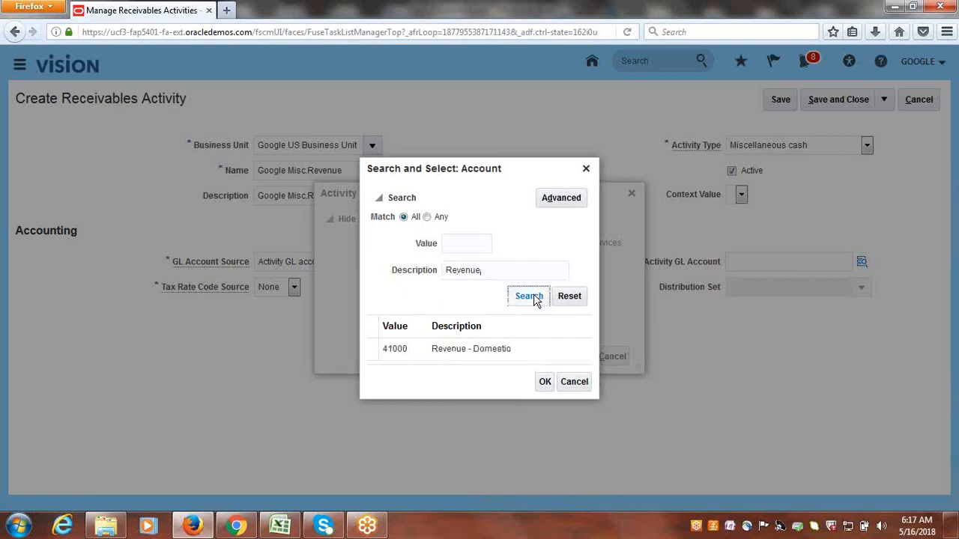
Use the advanced account search for descriptions containing "Misc" and select account 60540 Miscellaneous.
{"action": "left_click_drag", "start_coordinate": [502, 273], "coordinate": [395, 277]}
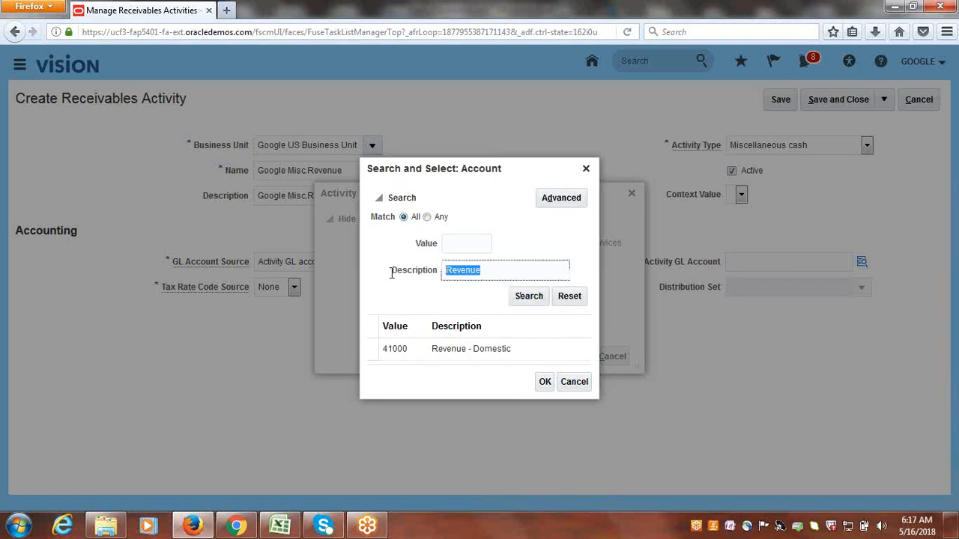
{"action": "key", "text": "BackSpace"}
{"action": "left_click", "coordinate": [569, 201]}
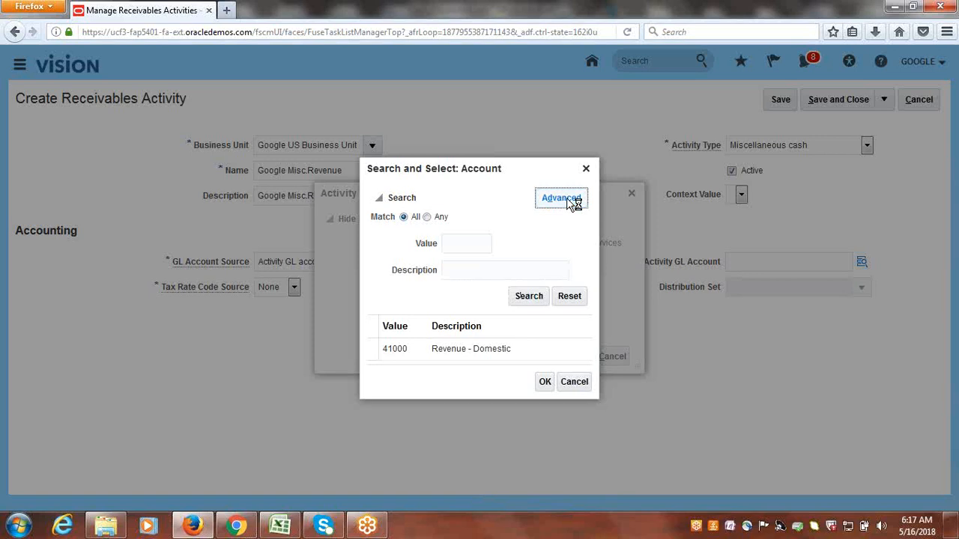
{"action": "left_click", "coordinate": [496, 270]}
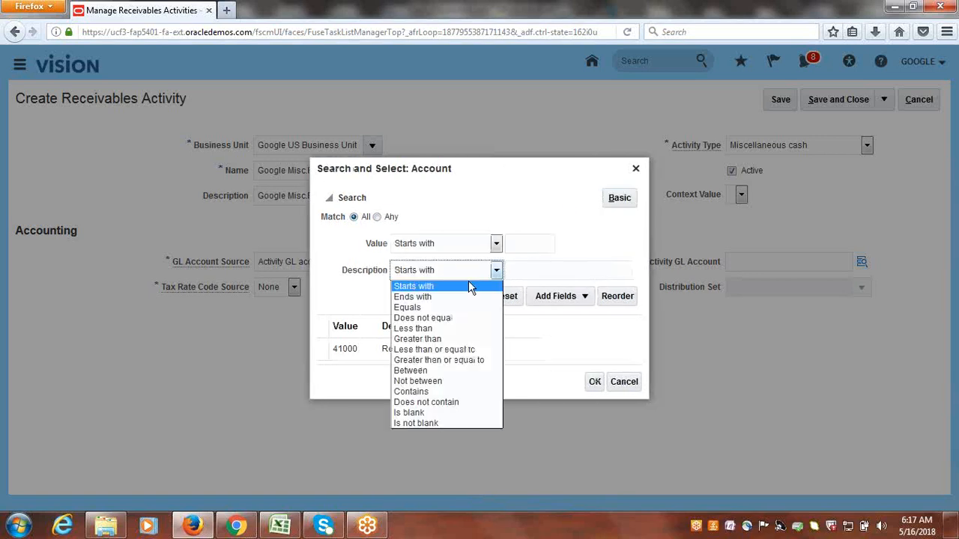
{"action": "left_click", "coordinate": [436, 392]}
{"action": "left_click", "coordinate": [614, 274]}
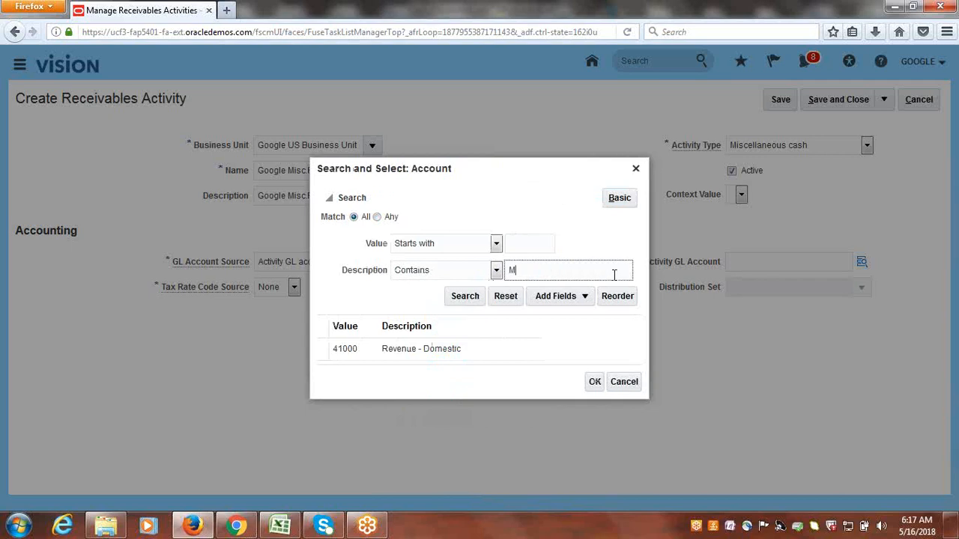
{"action": "left_click", "coordinate": [459, 299]}
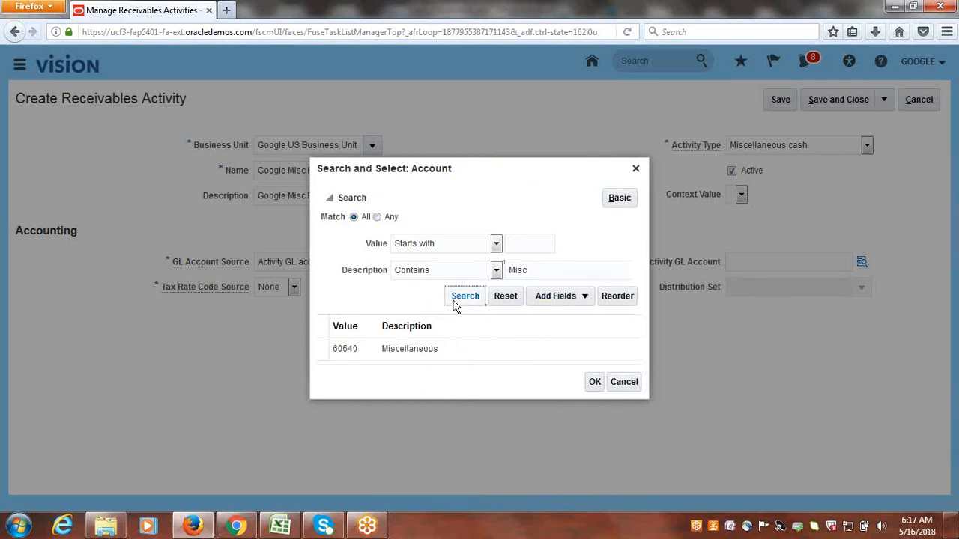
{"action": "left_click", "coordinate": [452, 351]}
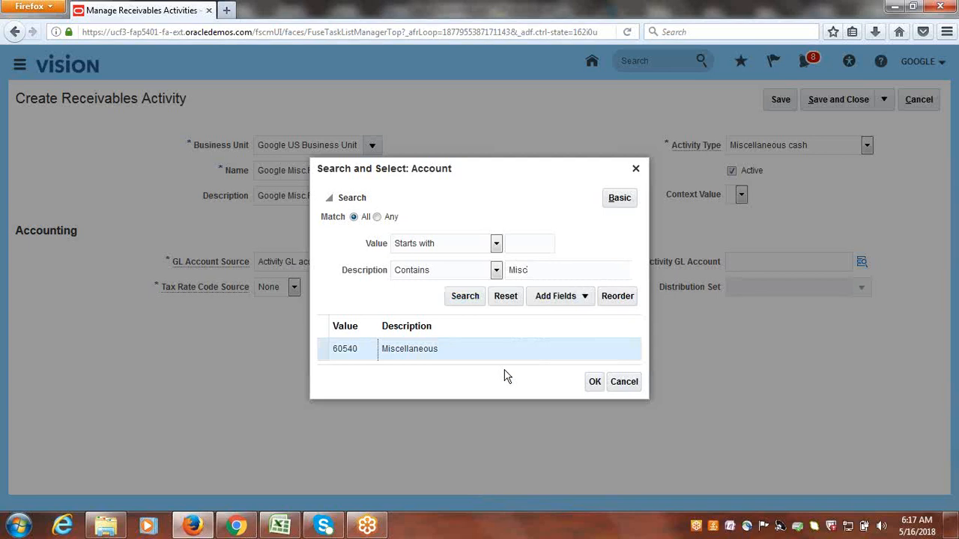
{"action": "left_click", "coordinate": [596, 383]}
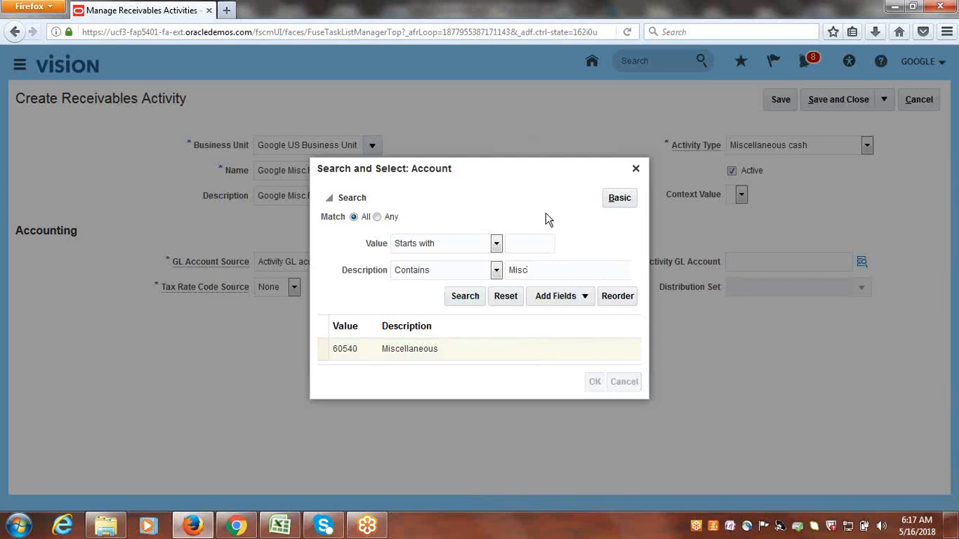
Set the project segment to 1000 EBS Projects and accept the activity GL account combination.
{"action": "left_click", "coordinate": [509, 318]}
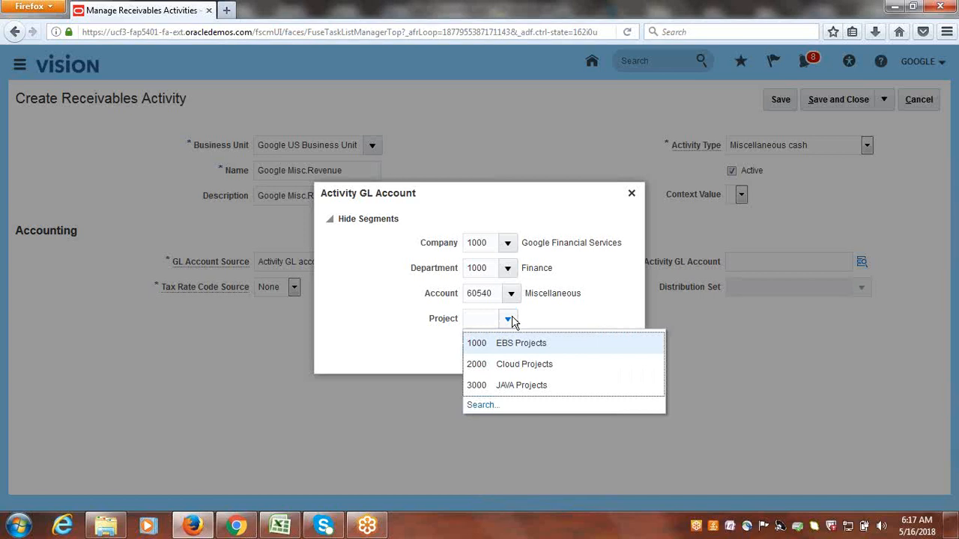
{"action": "left_click", "coordinate": [524, 345]}
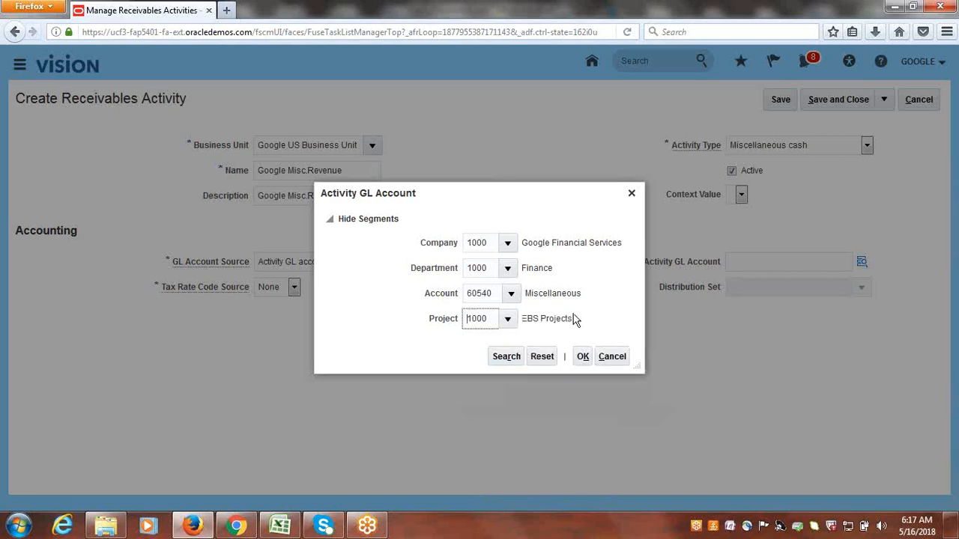
{"action": "left_click", "coordinate": [583, 357]}
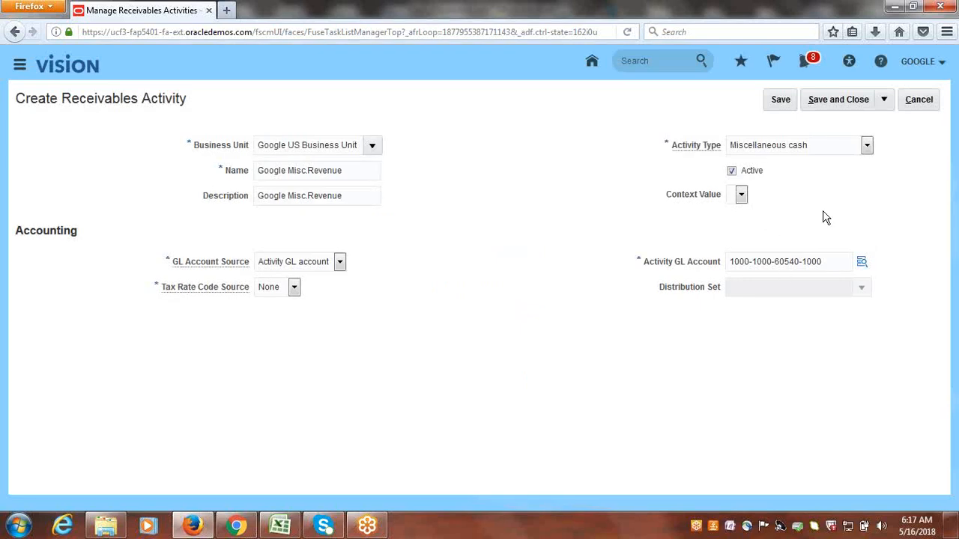
Save and close the new receivables activity, and exit the activities task and the setup search.
{"action": "left_click", "coordinate": [843, 98]}
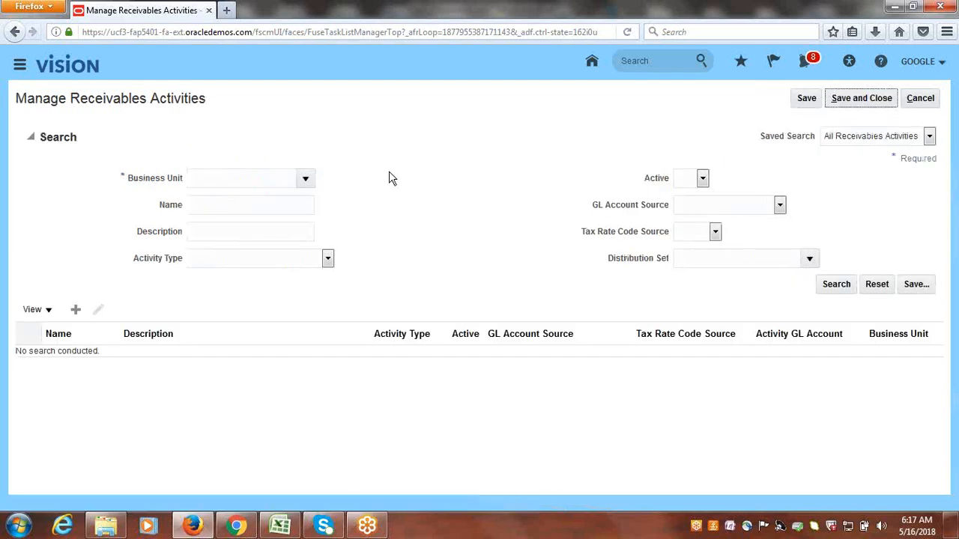
{"action": "left_click", "coordinate": [875, 98]}
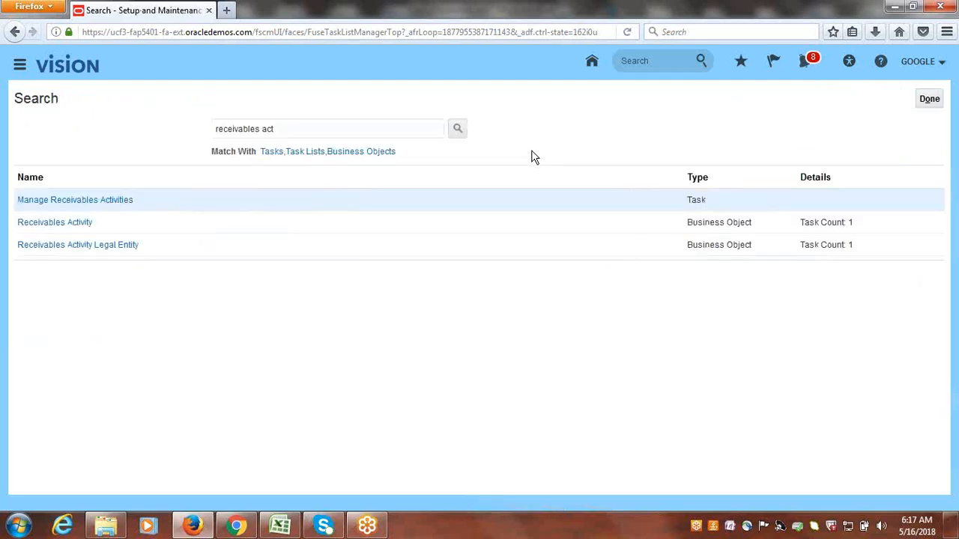
{"action": "left_click", "coordinate": [932, 101]}
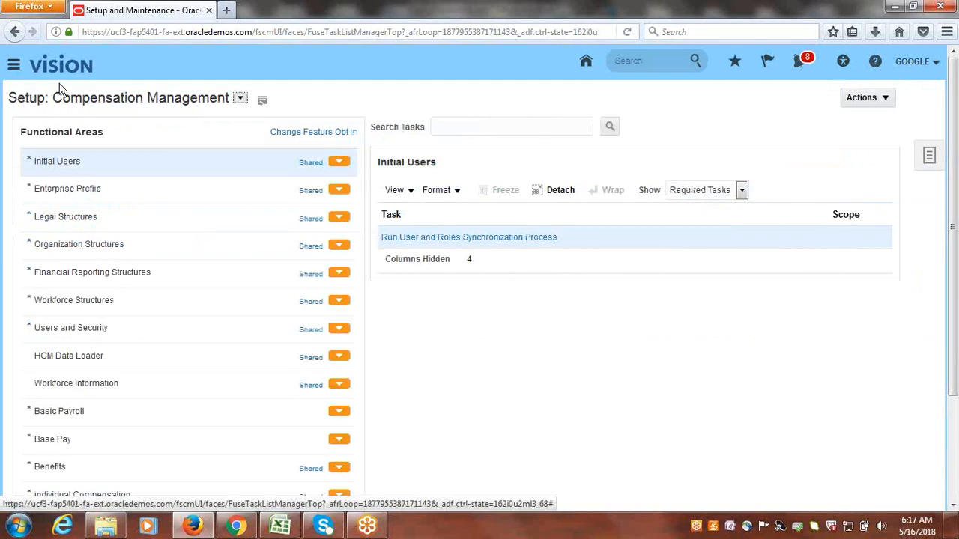
Go to the Accounts Receivable work area and start creating a receipt.
{"action": "left_click", "coordinate": [14, 66]}
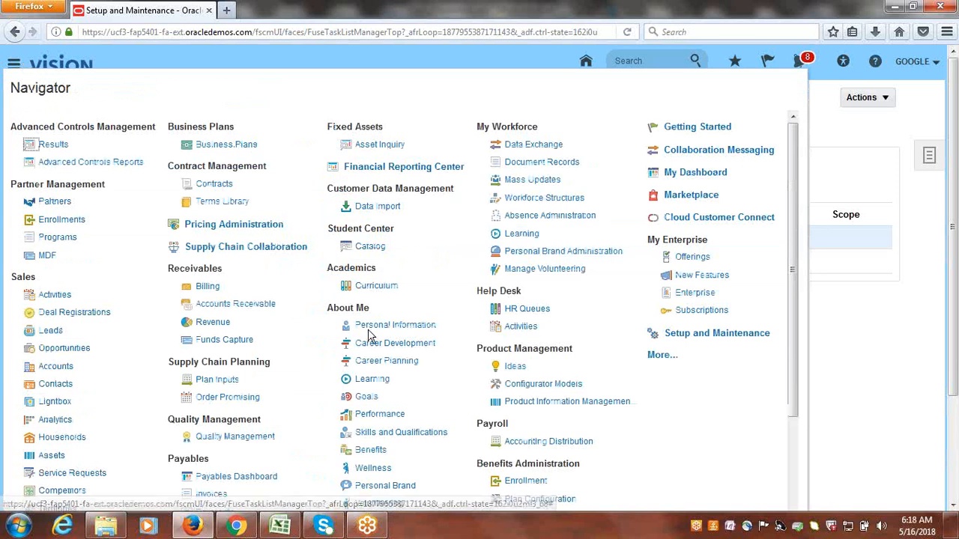
{"action": "left_click", "coordinate": [234, 307]}
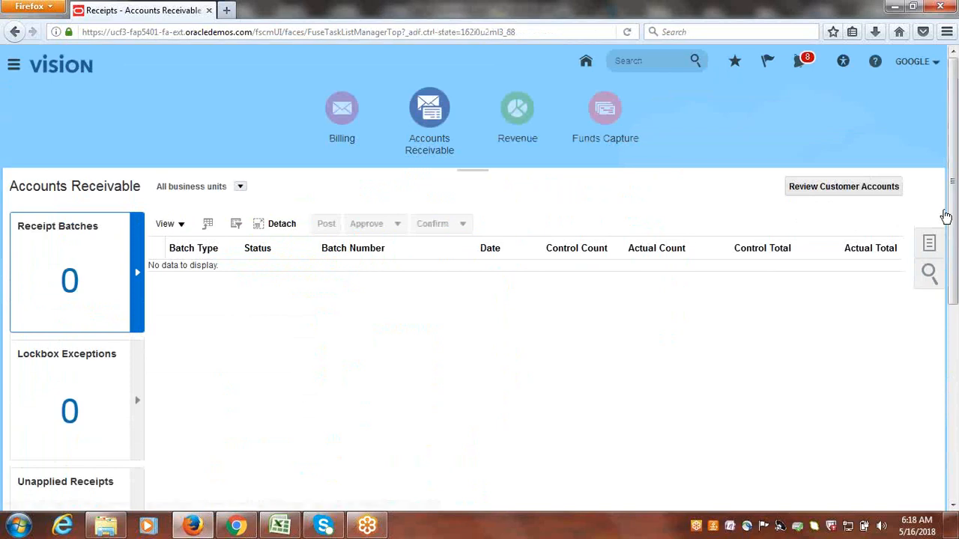
{"action": "left_click", "coordinate": [927, 242]}
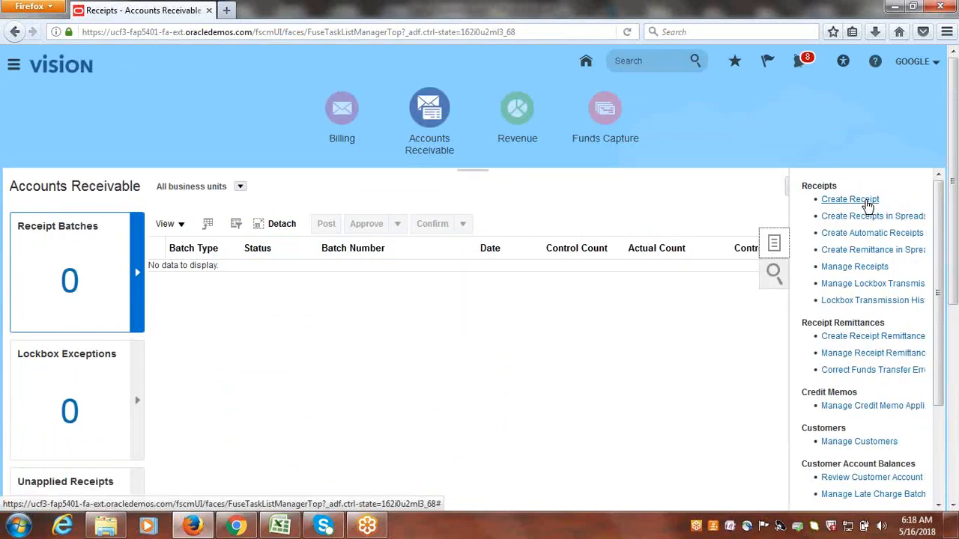
{"action": "left_click", "coordinate": [847, 199]}
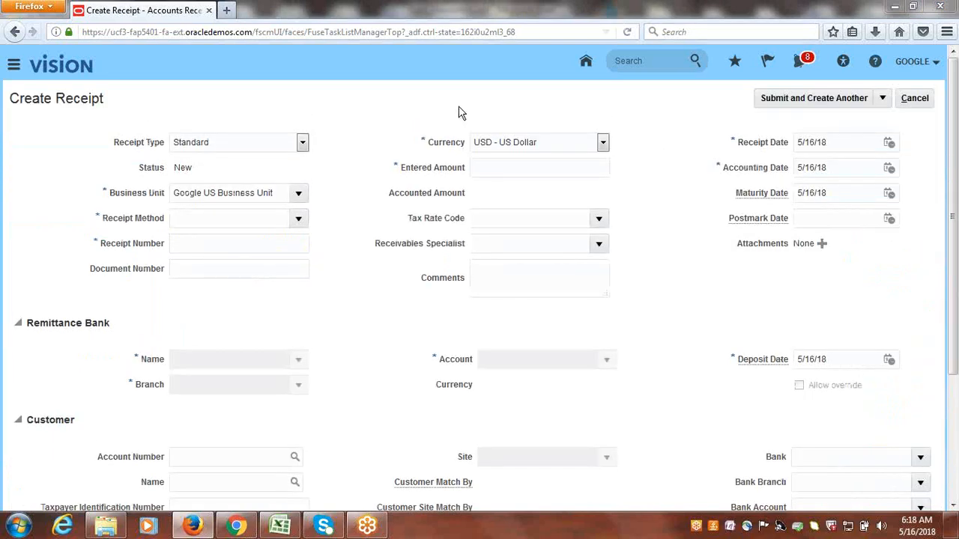
Set the receipt type to Miscellaneous and the receipt method to Google Check.
{"action": "left_click", "coordinate": [303, 144]}
{"action": "left_click", "coordinate": [239, 170]}
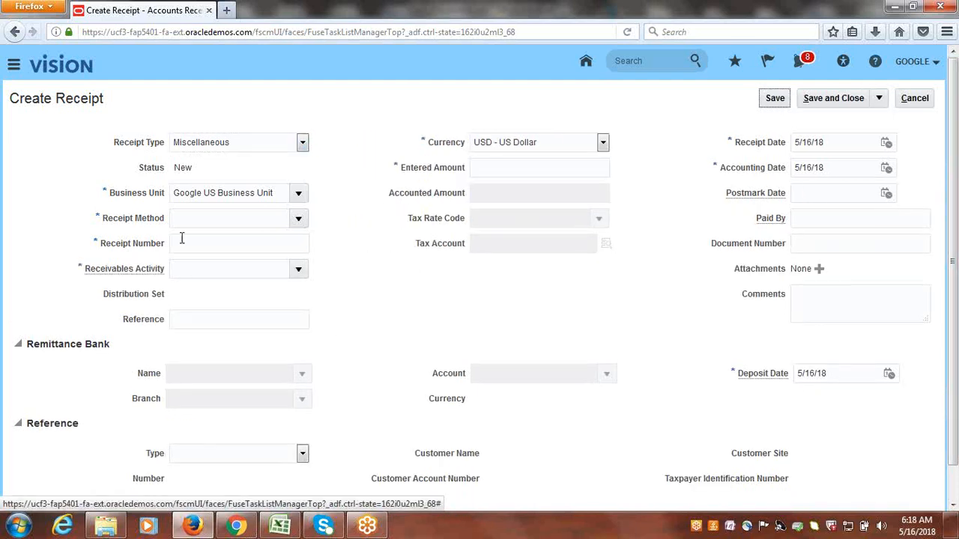
{"action": "left_click", "coordinate": [297, 219]}
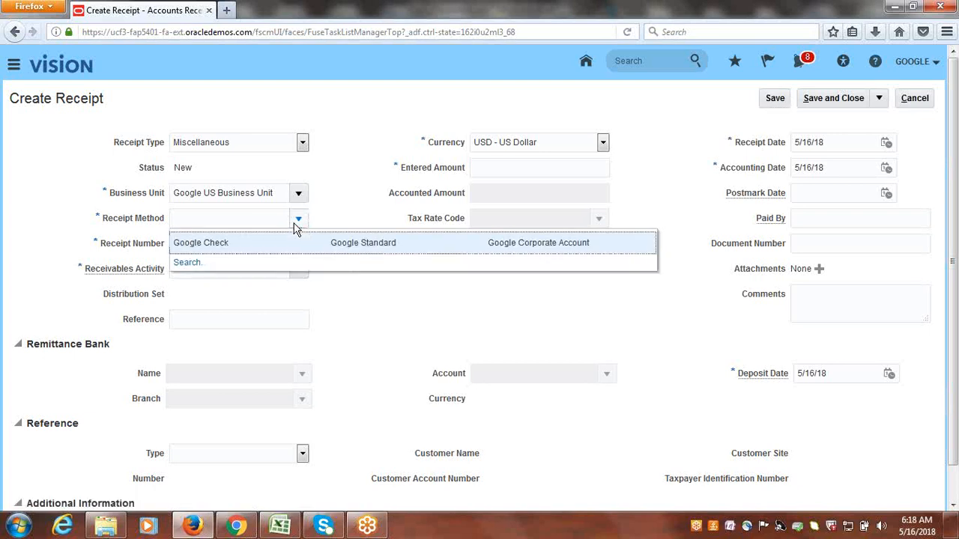
{"action": "left_click", "coordinate": [230, 243]}
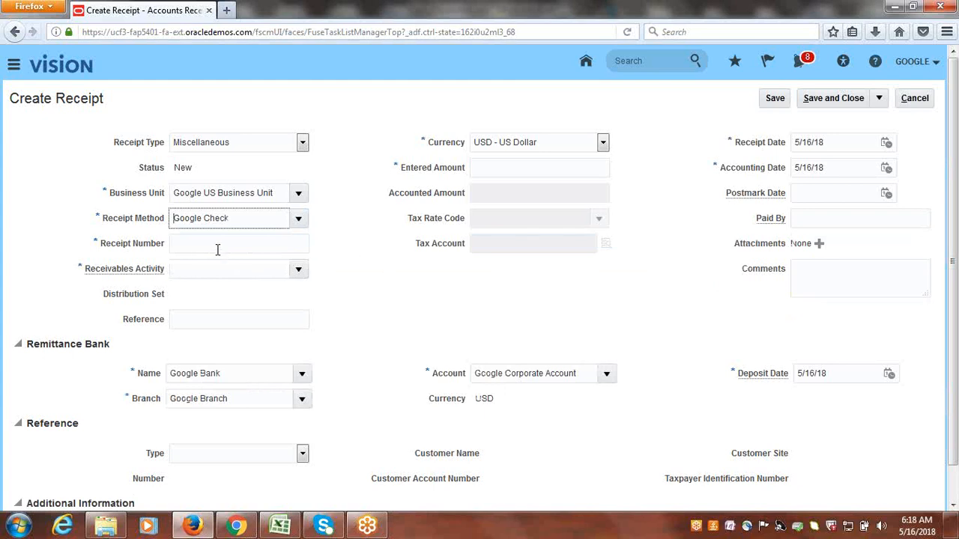
Enter receipt number 00001 and choose Google Misc.Revenue as the receivables activity.
{"action": "left_click", "coordinate": [218, 249]}
{"action": "type", "text": "00001"}
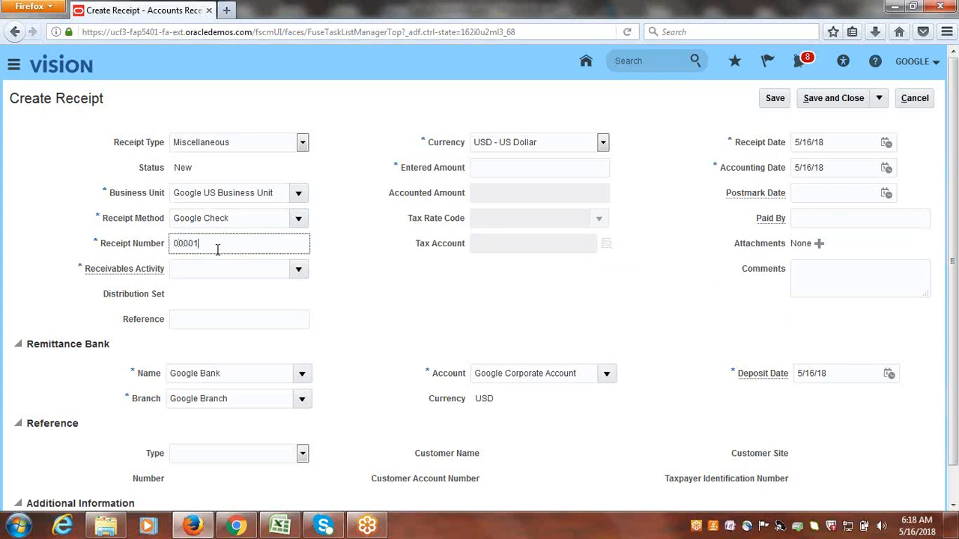
{"action": "key", "text": "Tab"}
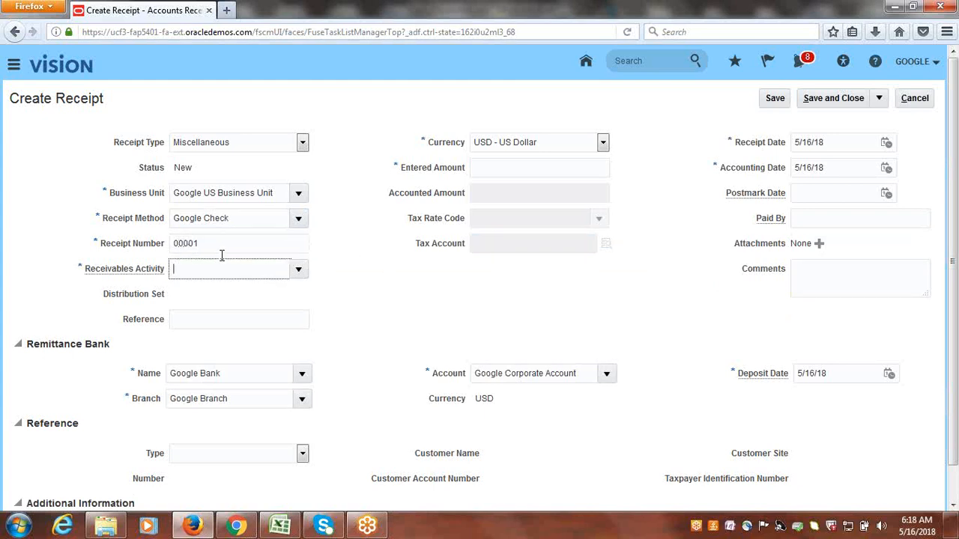
{"action": "left_click", "coordinate": [298, 272]}
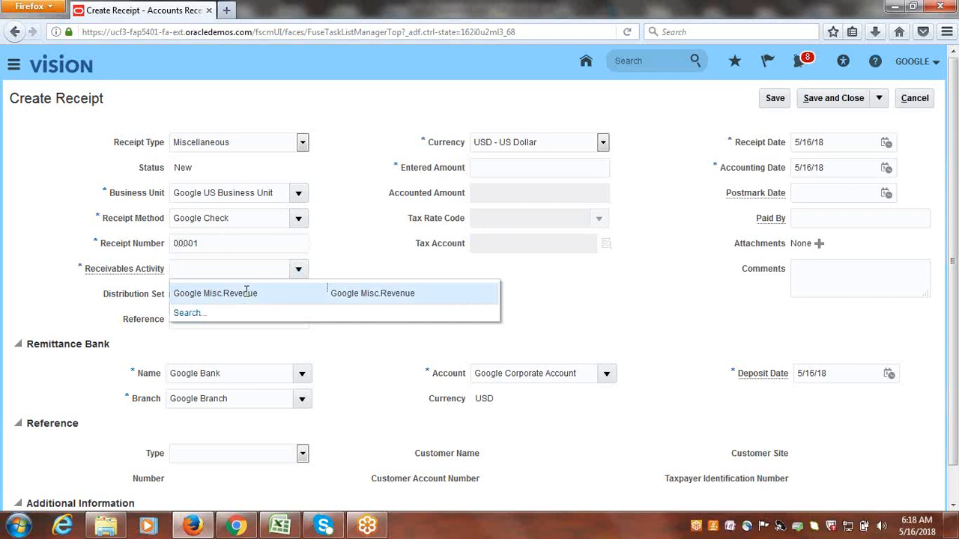
{"action": "left_click", "coordinate": [245, 293]}
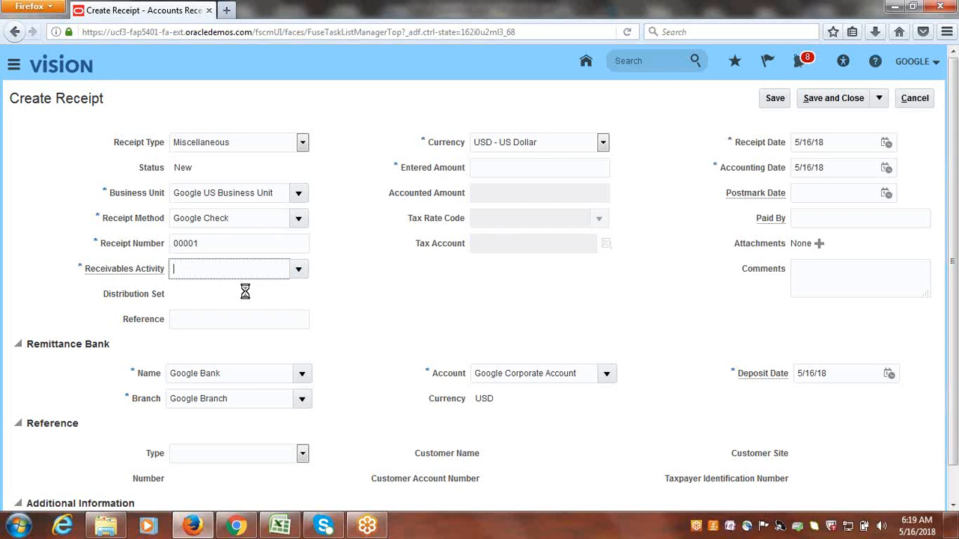
Set the miscellaneous receipt's entered amount to 10.00, save and close the receipt, and dismiss the confirmation.
{"action": "left_click", "coordinate": [503, 171]}
{"action": "type", "text": "10"}
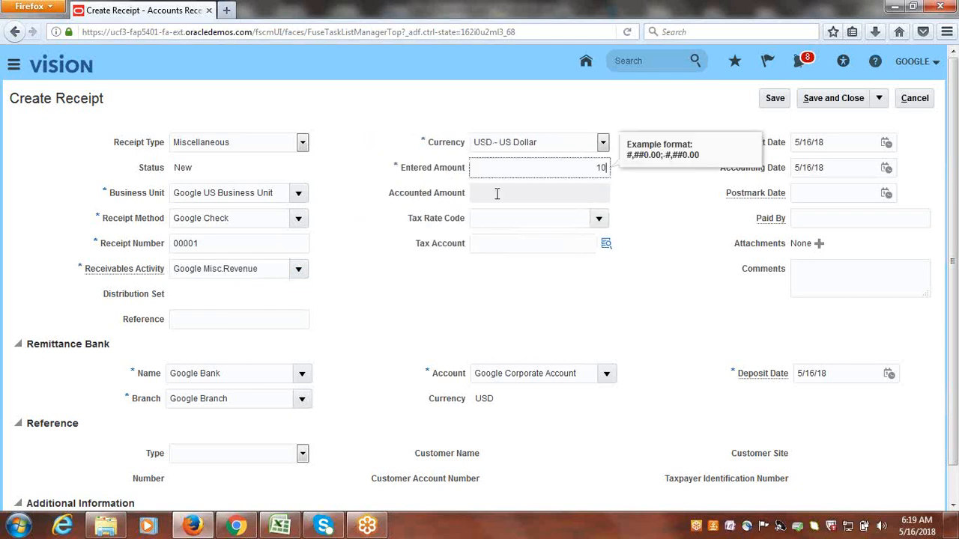
{"action": "key", "text": "Tab"}
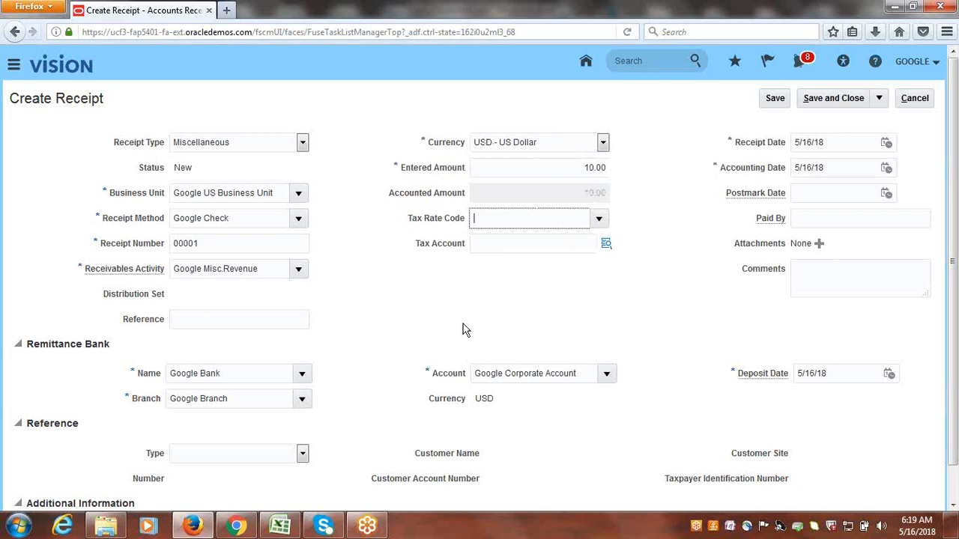
{"action": "left_click", "coordinate": [204, 319]}
{"action": "left_click", "coordinate": [847, 283]}
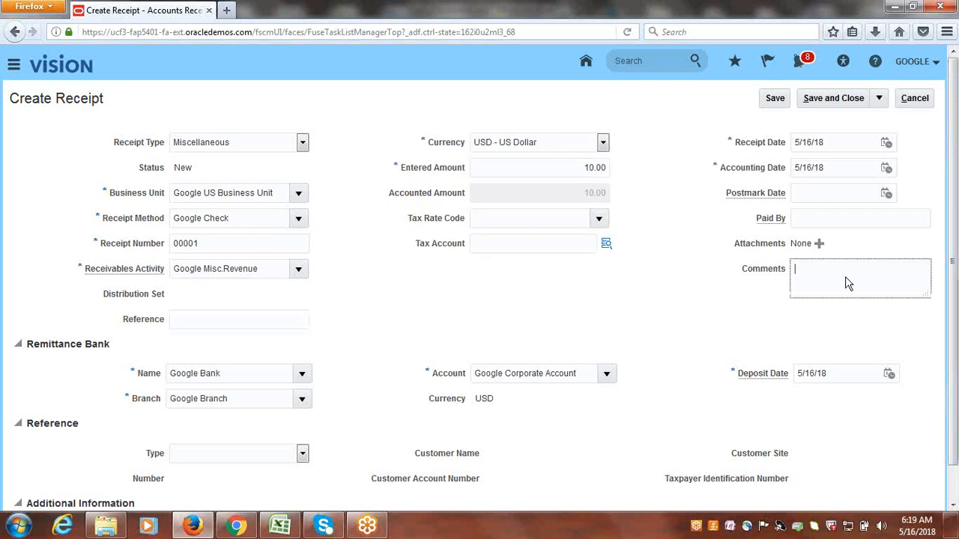
{"action": "left_click_drag", "start_coordinate": [955, 210], "coordinate": [958, 275]}
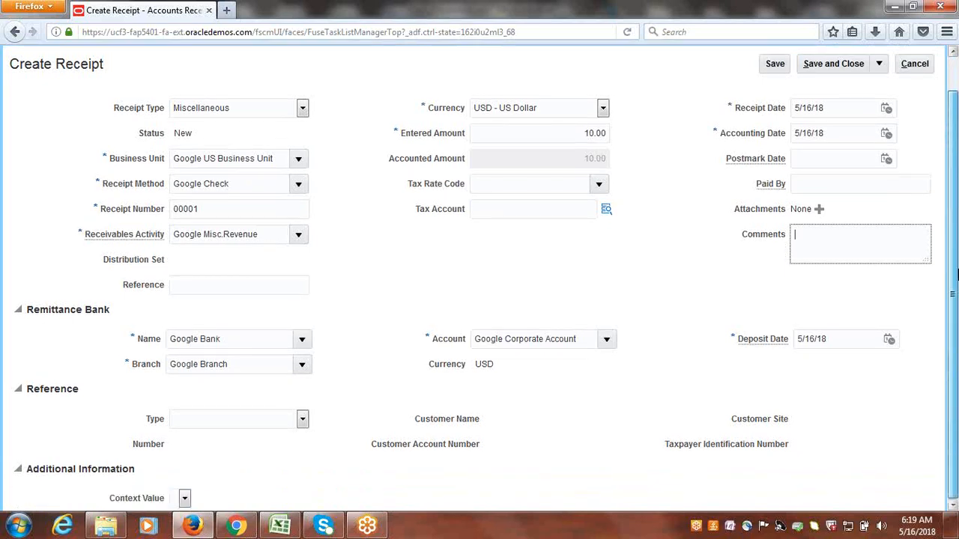
{"action": "scroll", "coordinate": [956, 275], "scroll_direction": "up", "scroll_amount": 1}
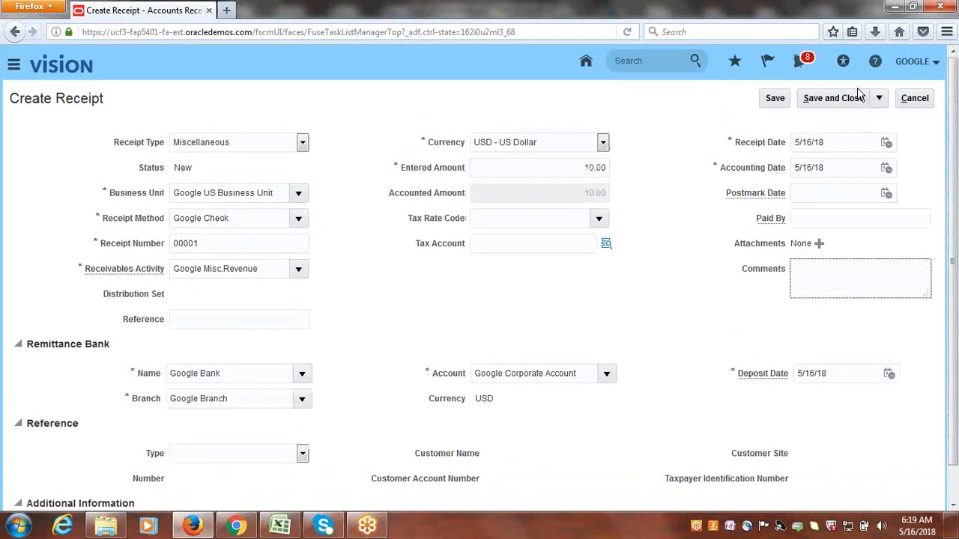
{"action": "left_click", "coordinate": [842, 105]}
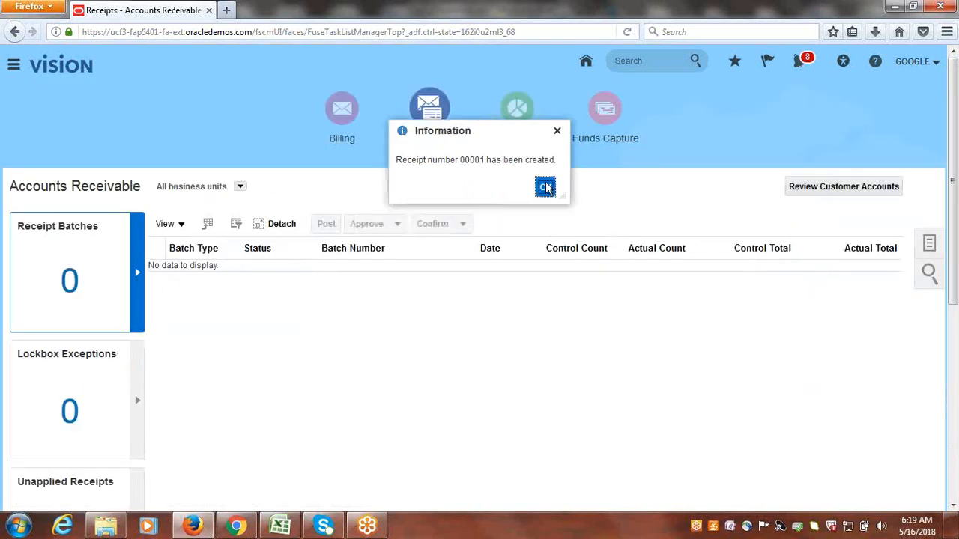
{"action": "left_click", "coordinate": [545, 187]}
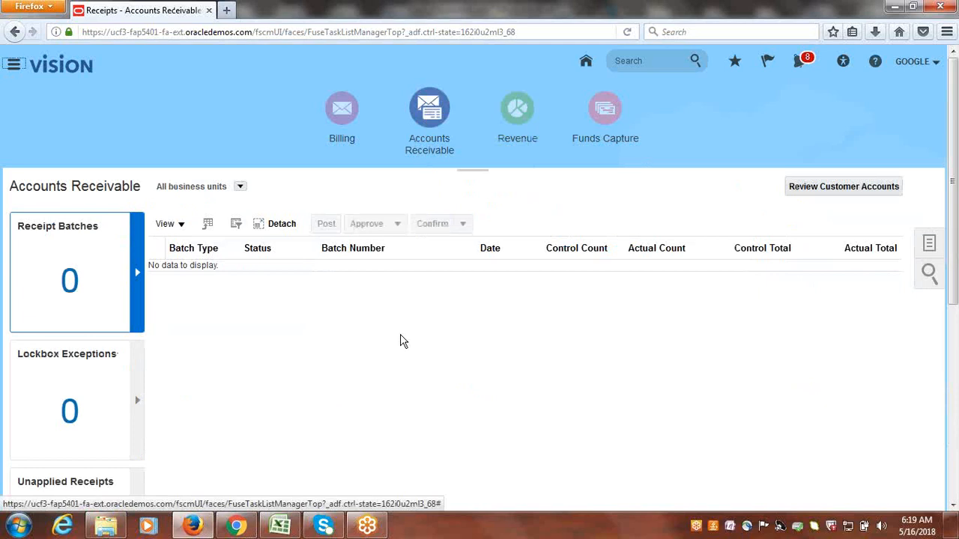
Switch to the Class_Discussions workbook in Excel and mark Misc. Receipt Creation as Done in cell B34.
{"action": "left_click", "coordinate": [280, 526]}
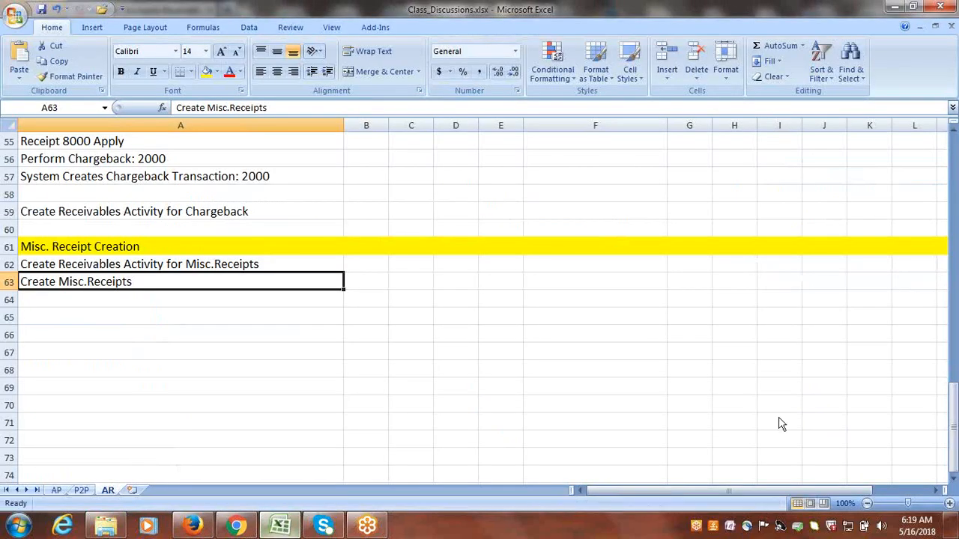
{"action": "left_click_drag", "start_coordinate": [953, 427], "coordinate": [946, 285]}
{"action": "left_click", "coordinate": [188, 335]}
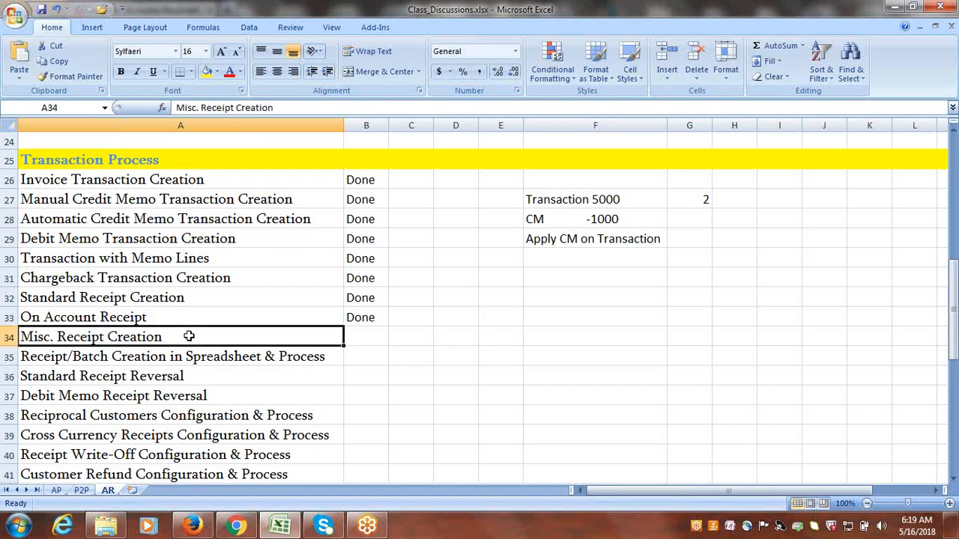
{"action": "key", "text": "Tab"}
{"action": "type", "text": "d"}
{"action": "key", "text": "Tab"}
Copy the topic Receipt/Batch Creation in Spreadsheet & Process from A35 to A65 and fill row 65 with yellow.
{"action": "left_click", "coordinate": [184, 356]}
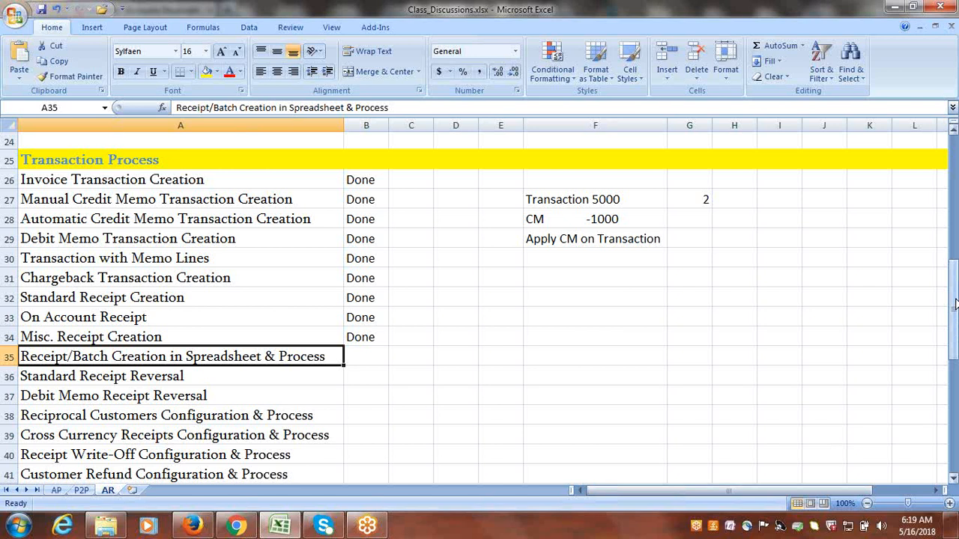
{"action": "mouse_move", "coordinate": [955, 315]}
{"action": "left_mouse_down"}
{"action": "mouse_move", "coordinate": [955, 303]}
{"action": "mouse_move", "coordinate": [956, 320]}
{"action": "left_mouse_up"}
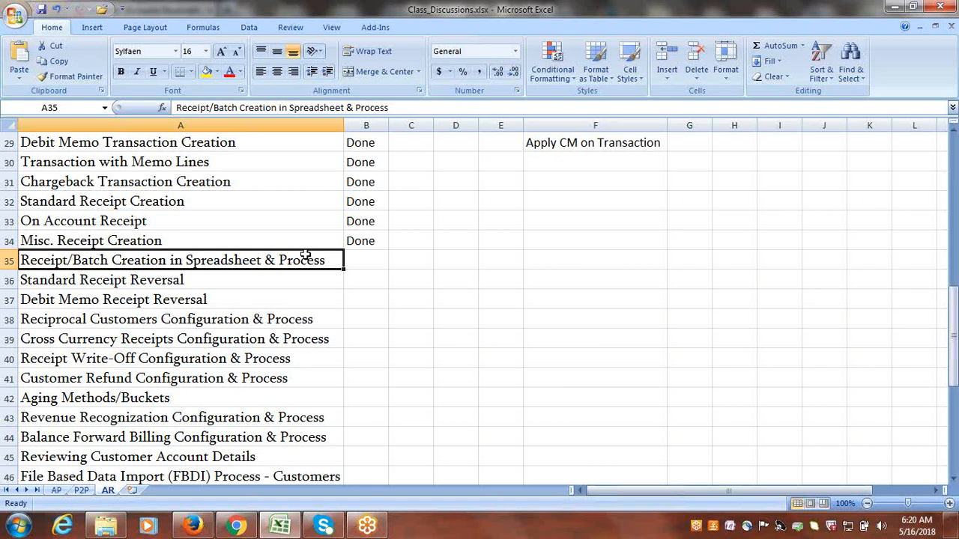
{"action": "key", "text": "ctrl+c"}
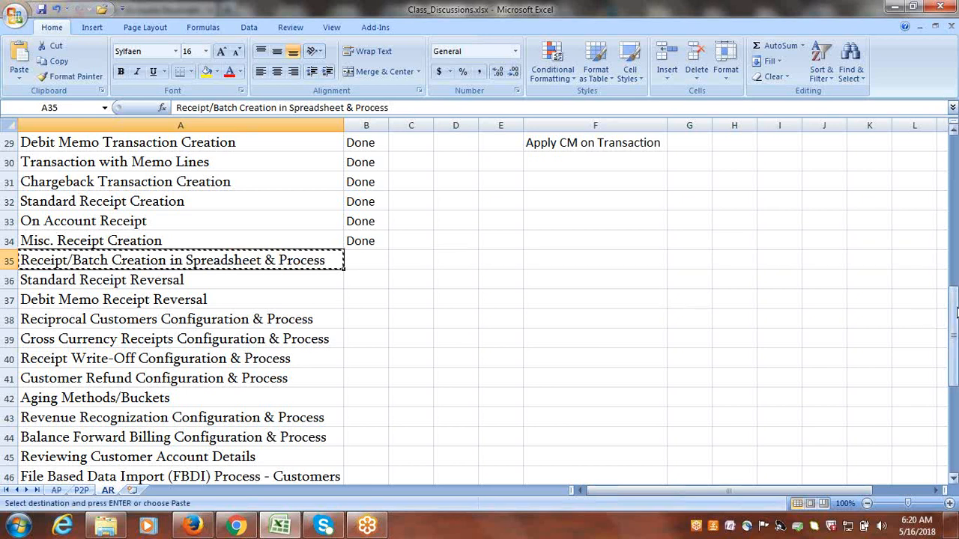
{"action": "left_click_drag", "start_coordinate": [953, 296], "coordinate": [953, 310]}
{"action": "scroll", "coordinate": [953, 483], "scroll_direction": "down", "scroll_amount": 3}
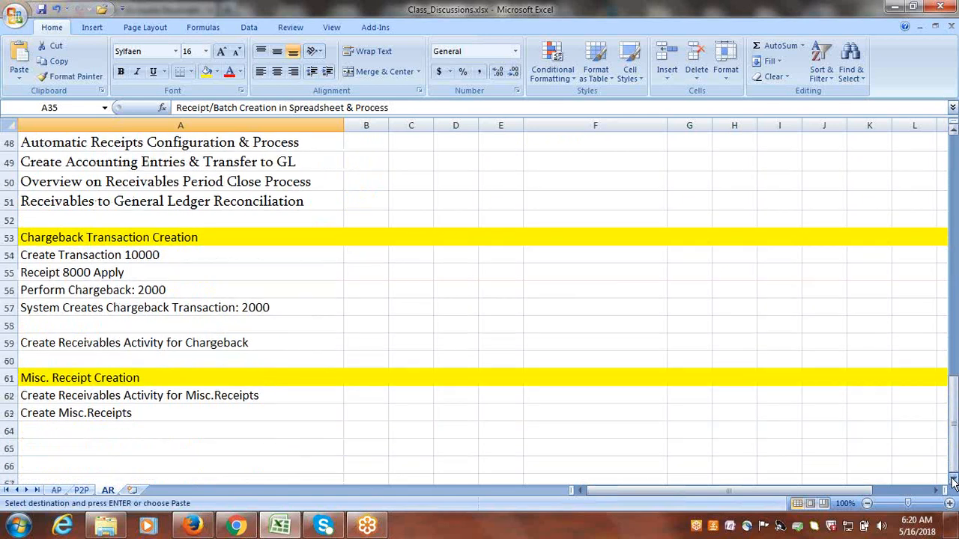
{"action": "left_click", "coordinate": [70, 336]}
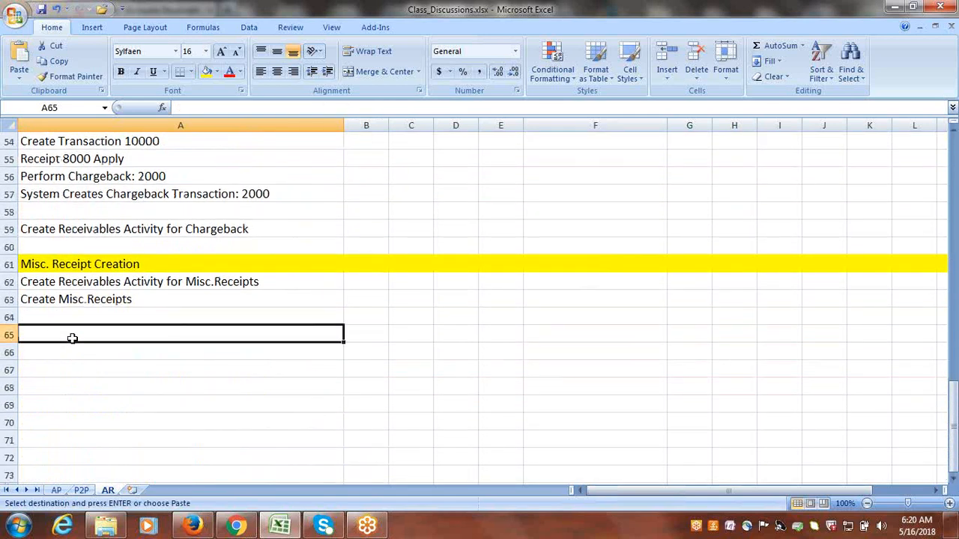
{"action": "key", "text": "ctrl+v"}
{"action": "key", "text": "Escape"}
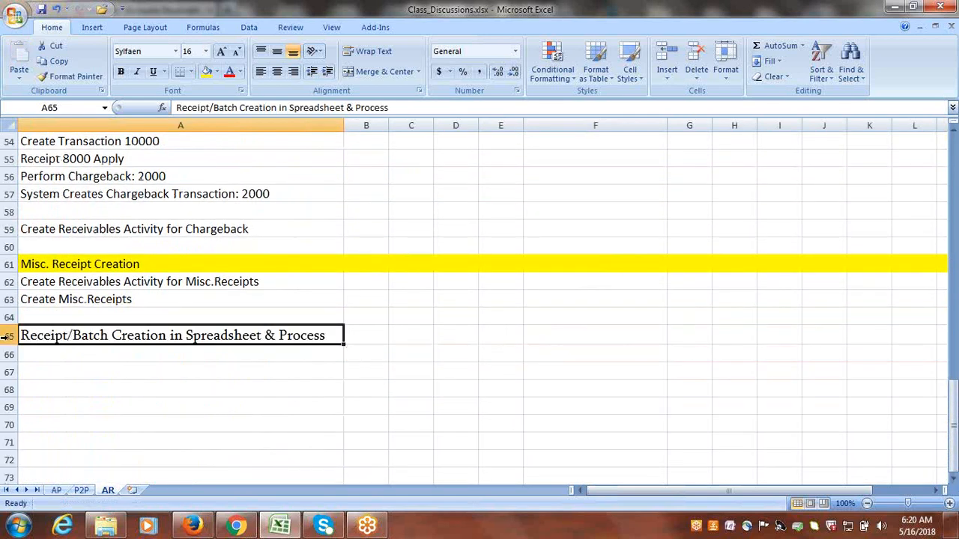
{"action": "left_click", "coordinate": [8, 336]}
{"action": "left_click", "coordinate": [207, 71]}
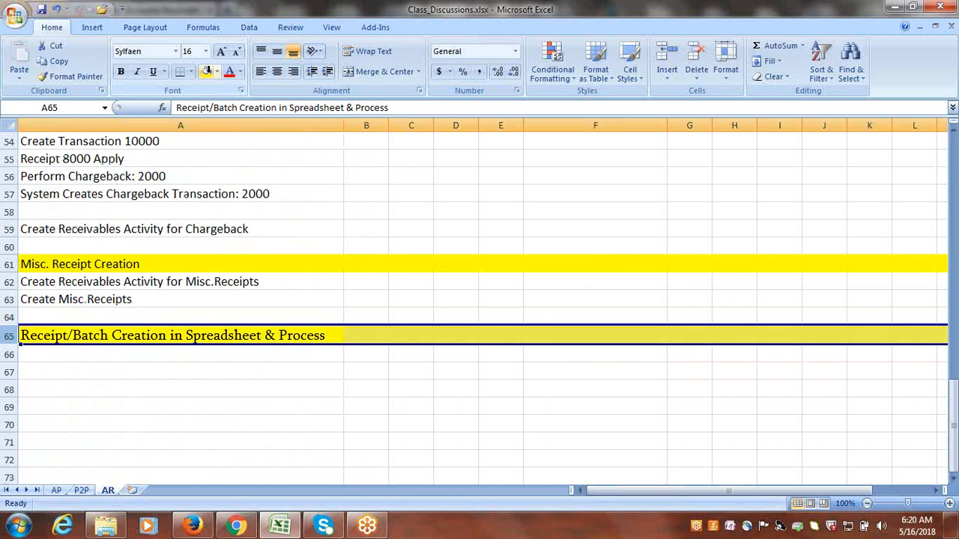
Enter "Create Receipts in Spreadsheet" in cell A66, below the new yellow heading.
{"action": "left_click", "coordinate": [114, 354]}
{"action": "type", "text": "Create R"}
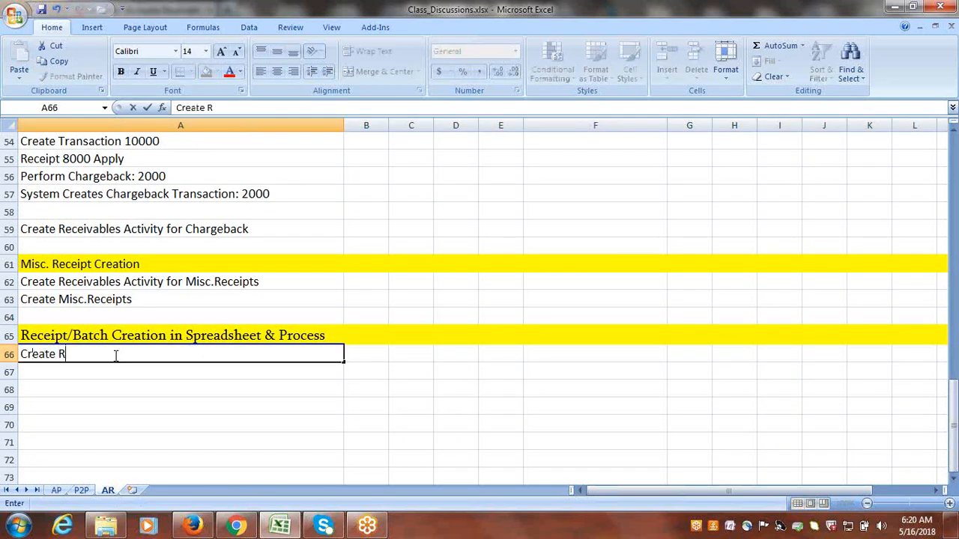
{"action": "type", "text": "eceipts in Spread"}
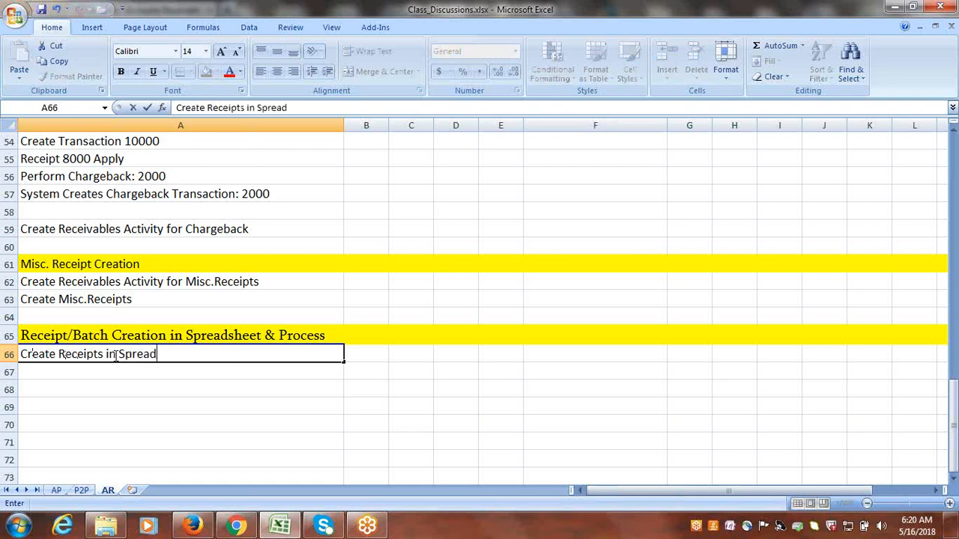
{"action": "type", "text": "sheet"}
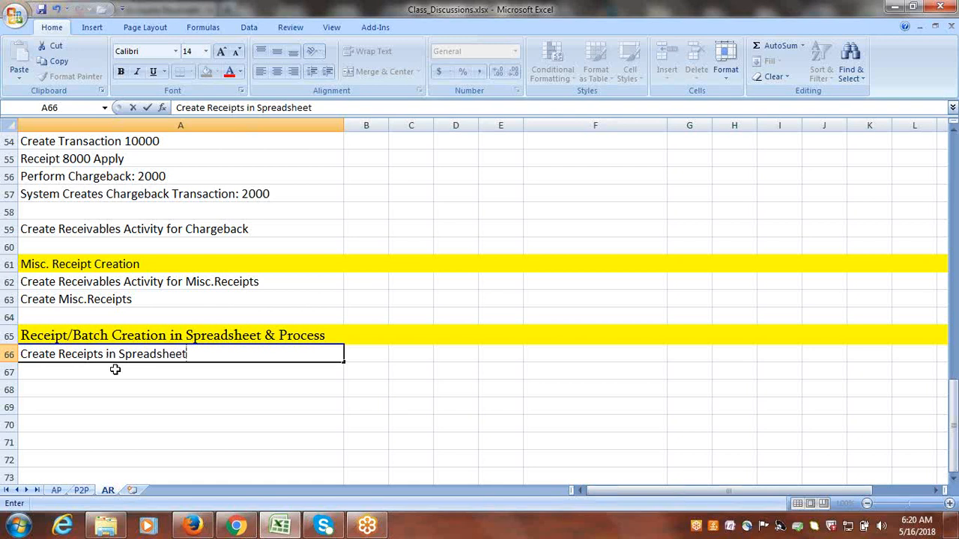
Enter "Import Receipts to AR" in cell A67.
{"action": "left_click", "coordinate": [117, 372]}
{"action": "type", "text": "Import "}
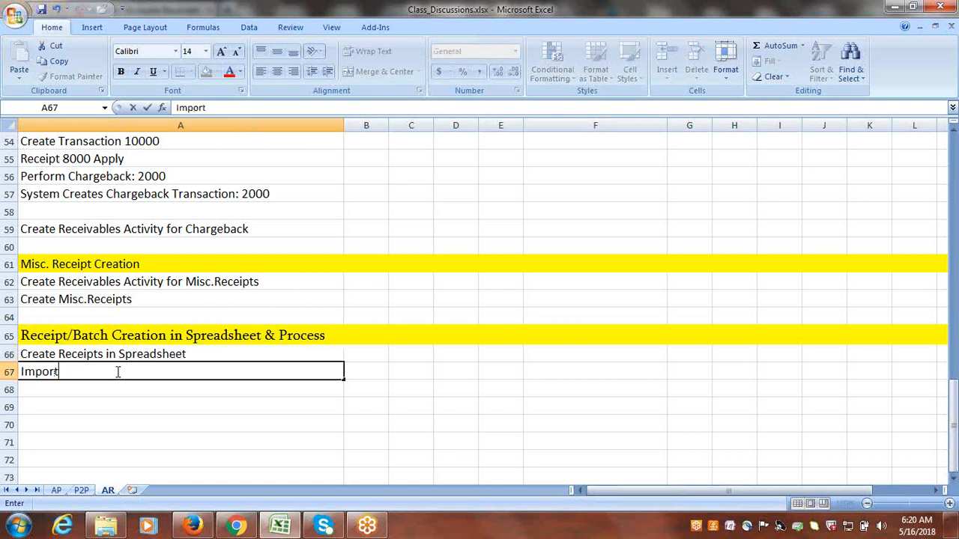
{"action": "type", "text": "Receipts into"}
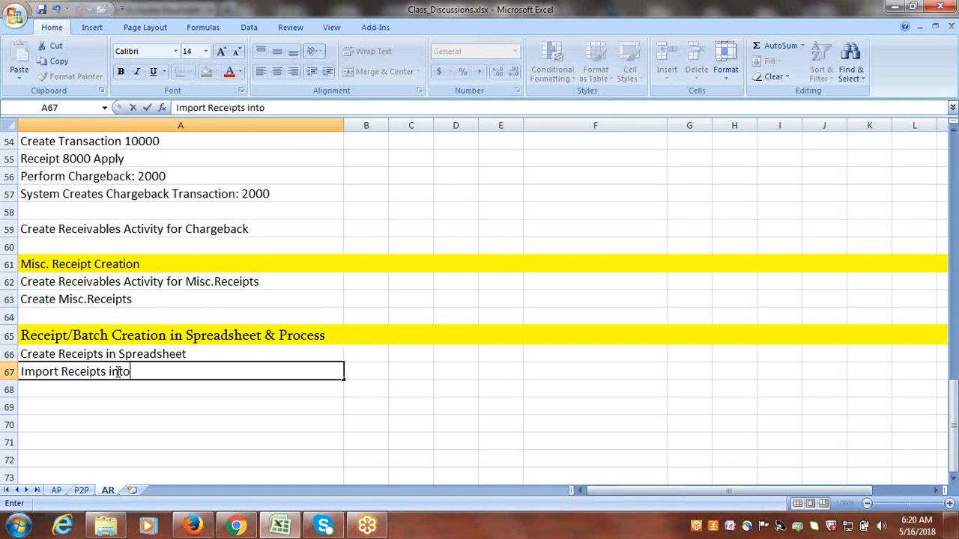
{"action": "key", "text": "BackSpace"}
{"action": "key", "text": "BackSpace"}
{"action": "key", "text": "BackSpace"}
{"action": "key", "text": "BackSpace"}
{"action": "type", "text": "to AR"}
Enter "Post Receipts" in cell A68 as the third process line.
{"action": "left_click", "coordinate": [123, 387]}
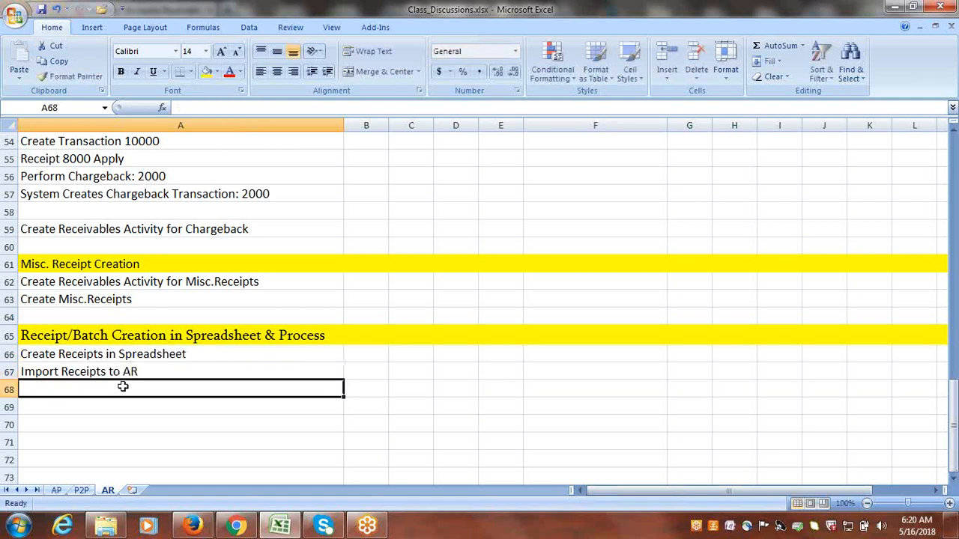
{"action": "type", "text": "Post "}
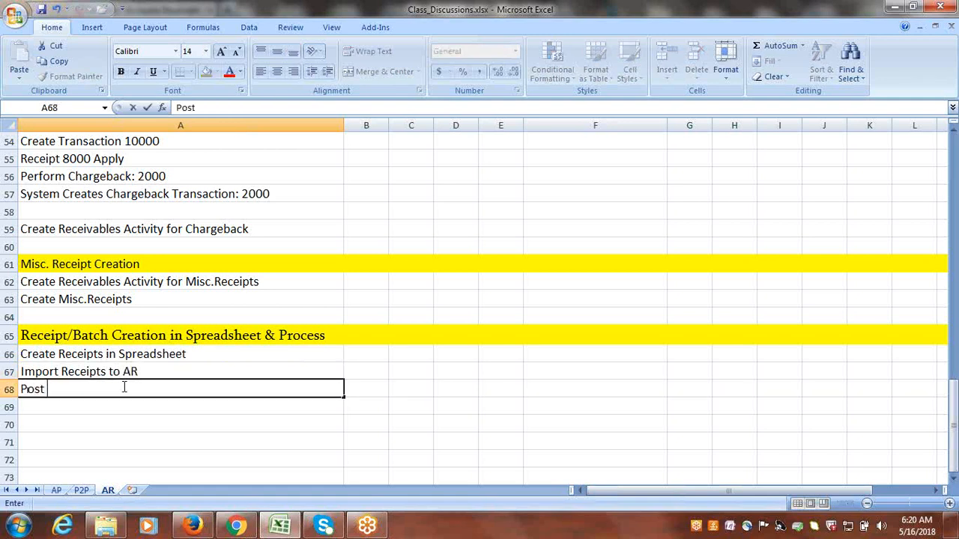
{"action": "type", "text": "Receipts"}
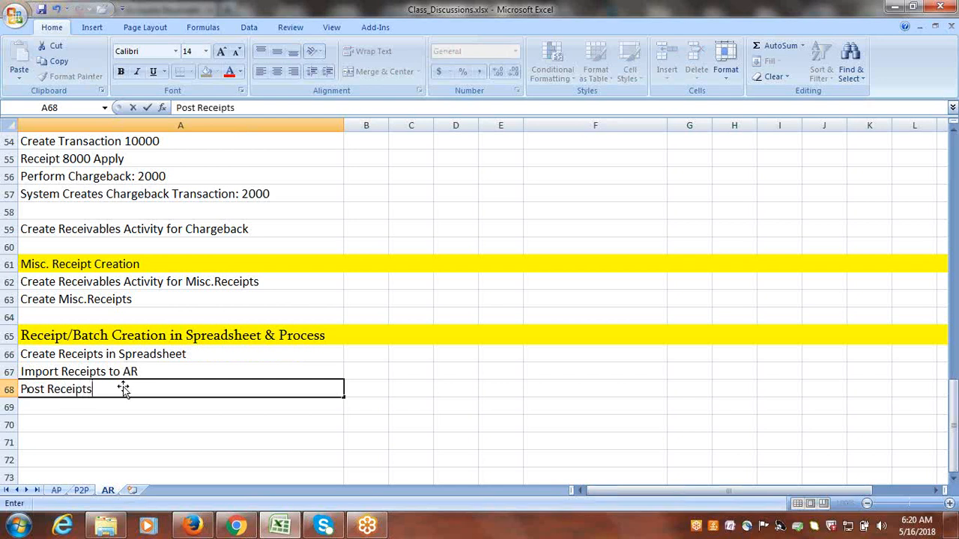
Enter "Apply Receipts on Open Transactions" in cell A69 as the last process line.
{"action": "left_click", "coordinate": [114, 407]}
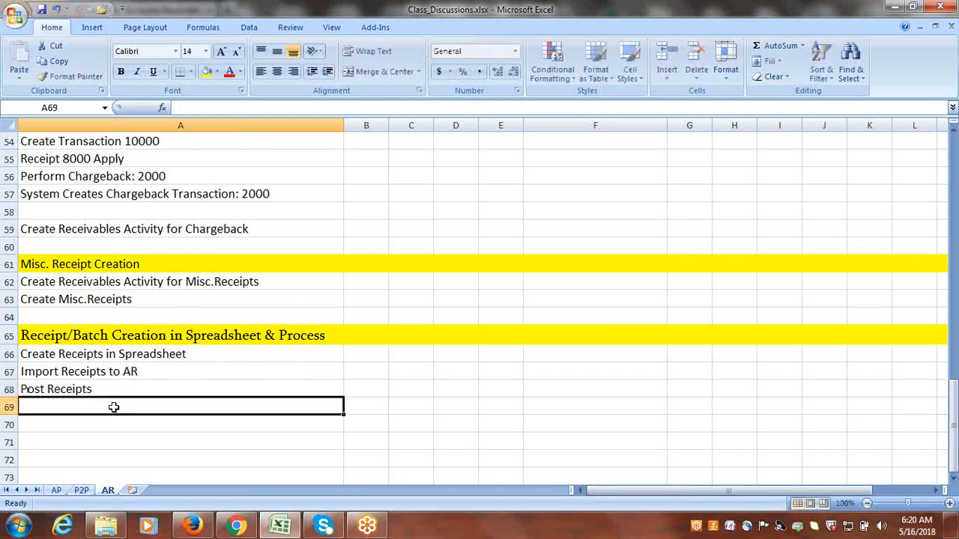
{"action": "type", "text": "Appl"}
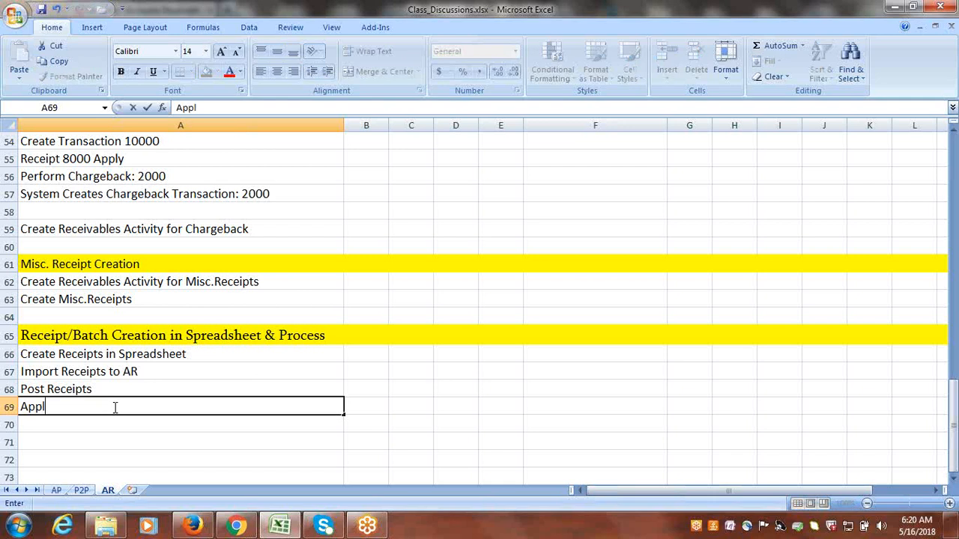
{"action": "type", "text": "y, Receipts"}
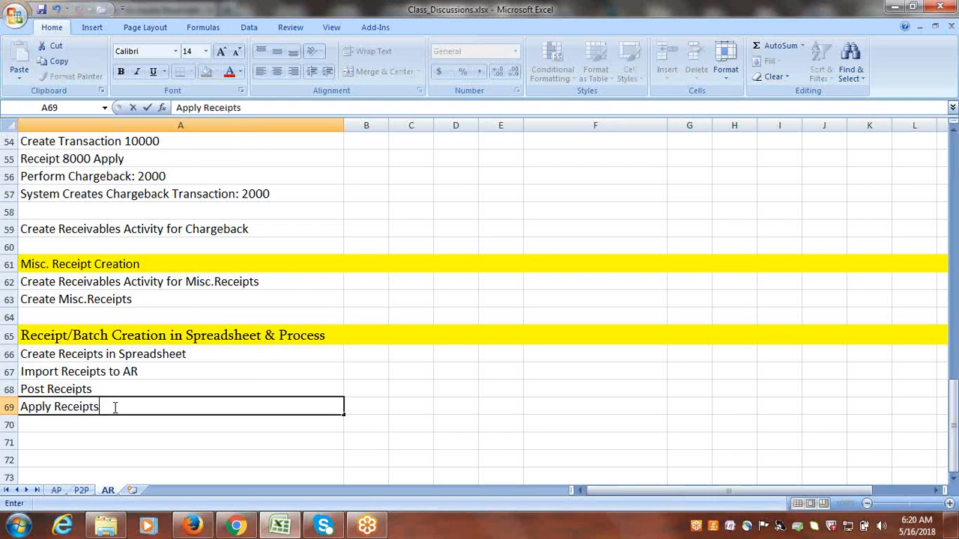
{"action": "type", "text": " on Open Transactions"}
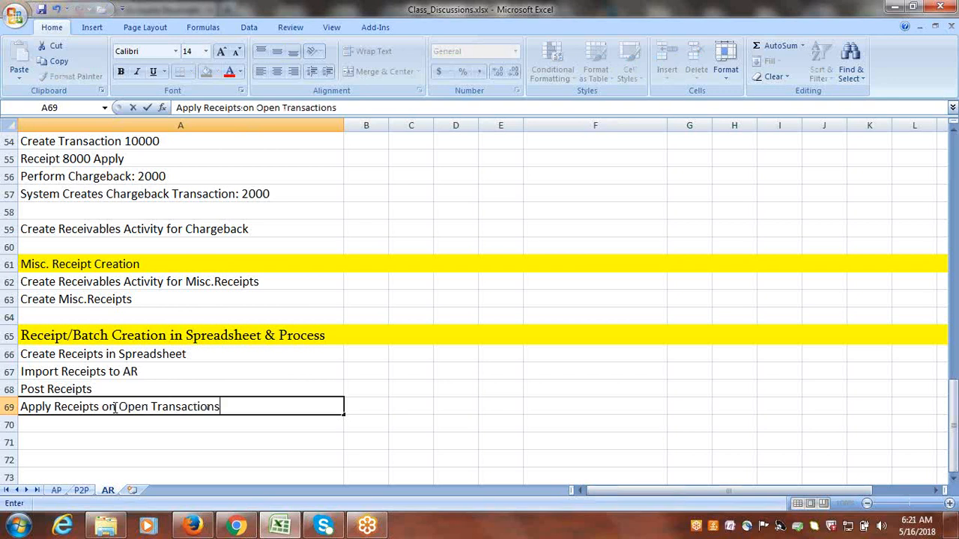
{"action": "key", "text": "ctrl+Return"}
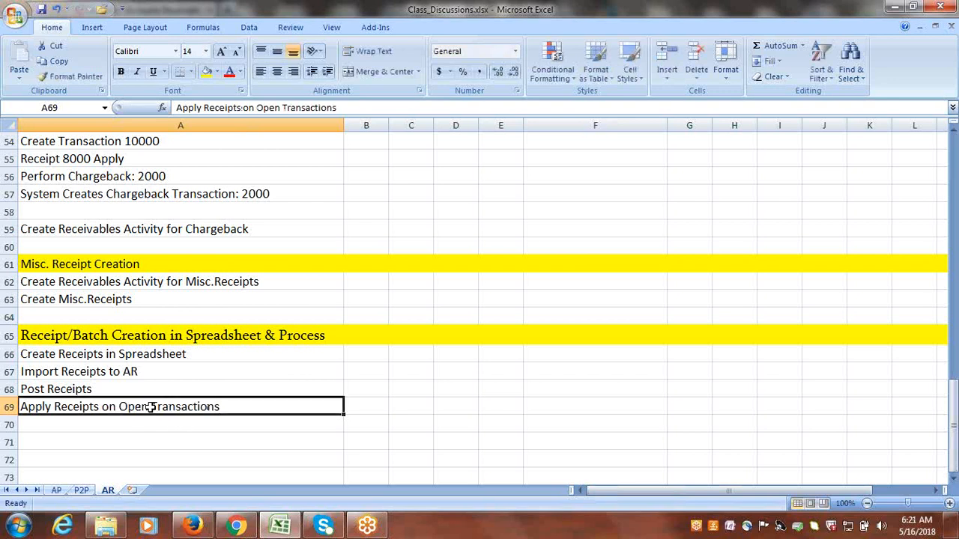
{"action": "left_click", "coordinate": [114, 357]}
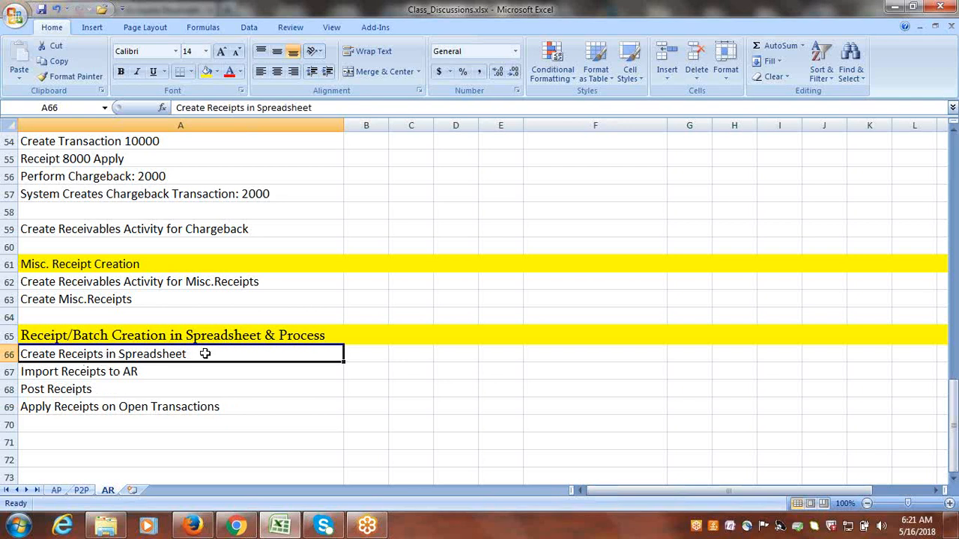
{"action": "left_click", "coordinate": [107, 373]}
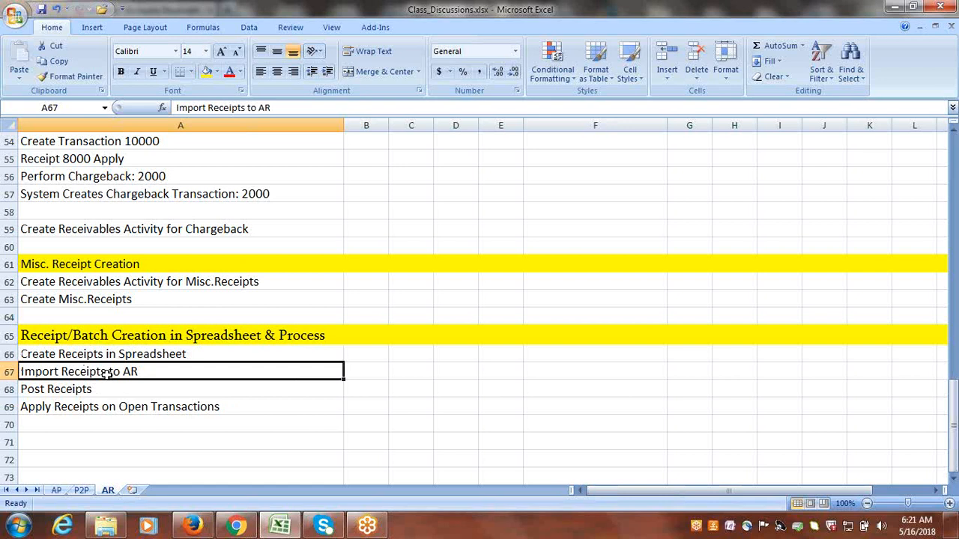
{"action": "left_click", "coordinate": [73, 393]}
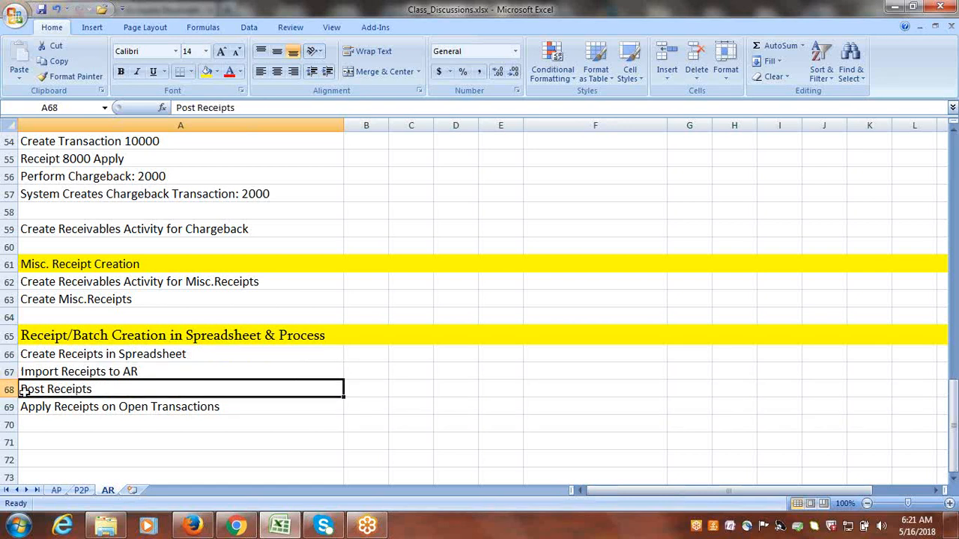
{"action": "double_click", "coordinate": [107, 387]}
{"action": "left_click_drag", "start_coordinate": [107, 387], "coordinate": [19, 389]}
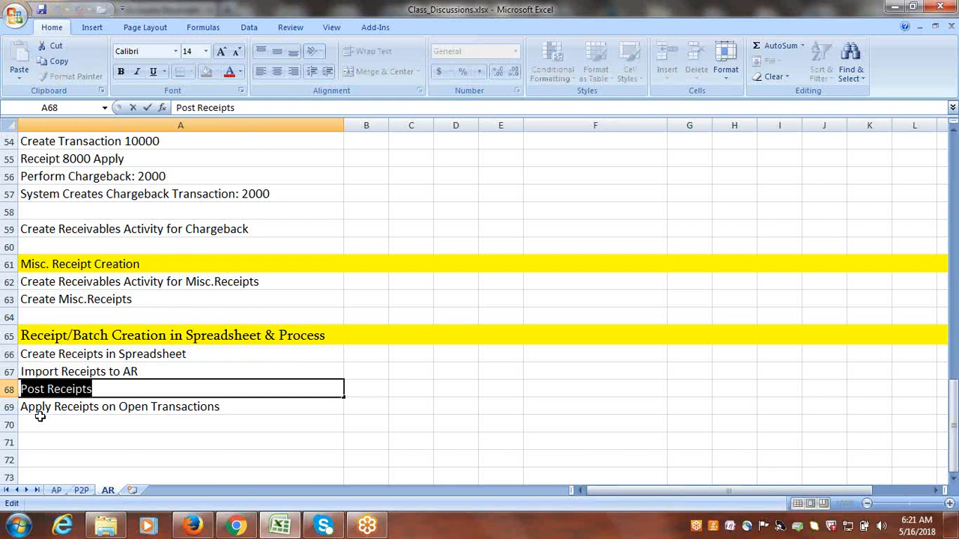
{"action": "key", "text": "Escape"}
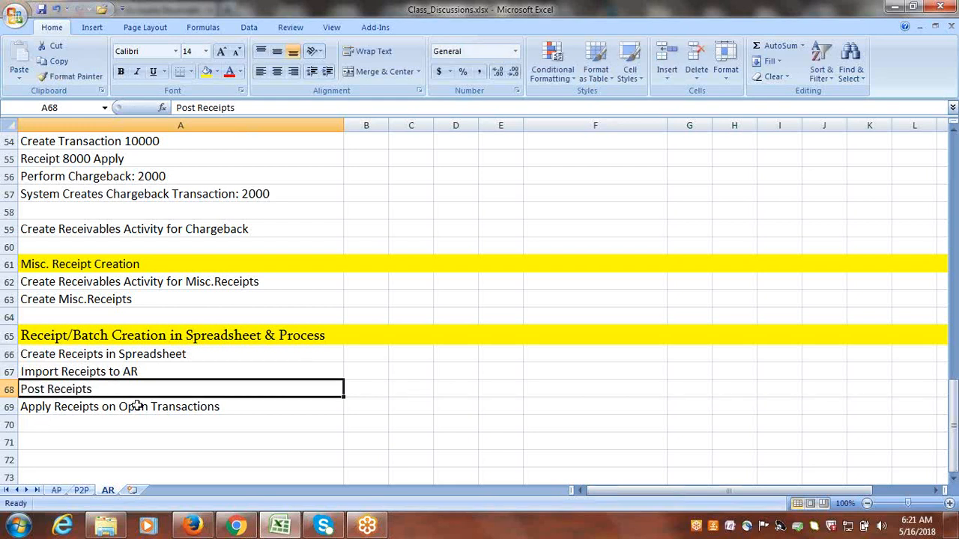
{"action": "left_click", "coordinate": [272, 444]}
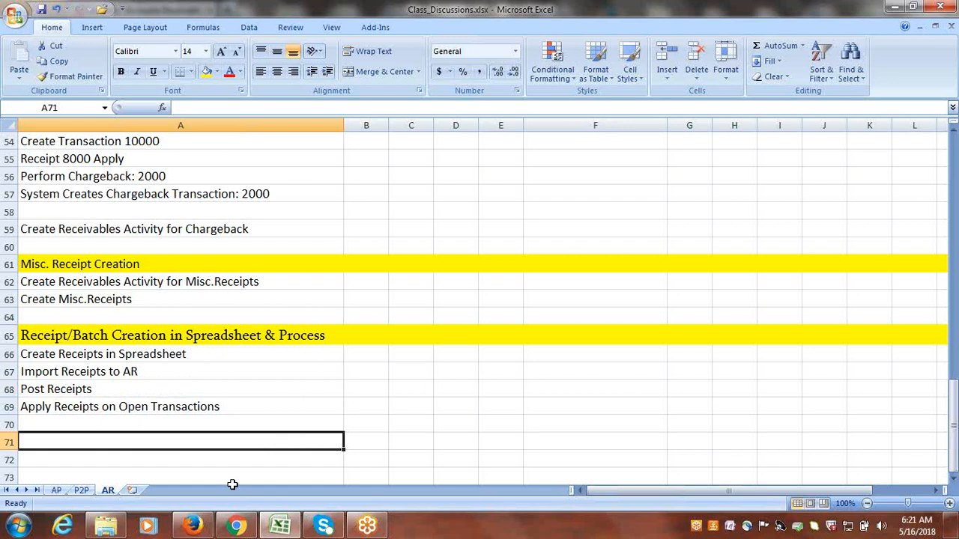
Switch to the Receivables page in Firefox and open the Create Receipts in Spreadsheet template, CreateReceiptBatches.xlsx, in Excel.
{"action": "left_click", "coordinate": [196, 528]}
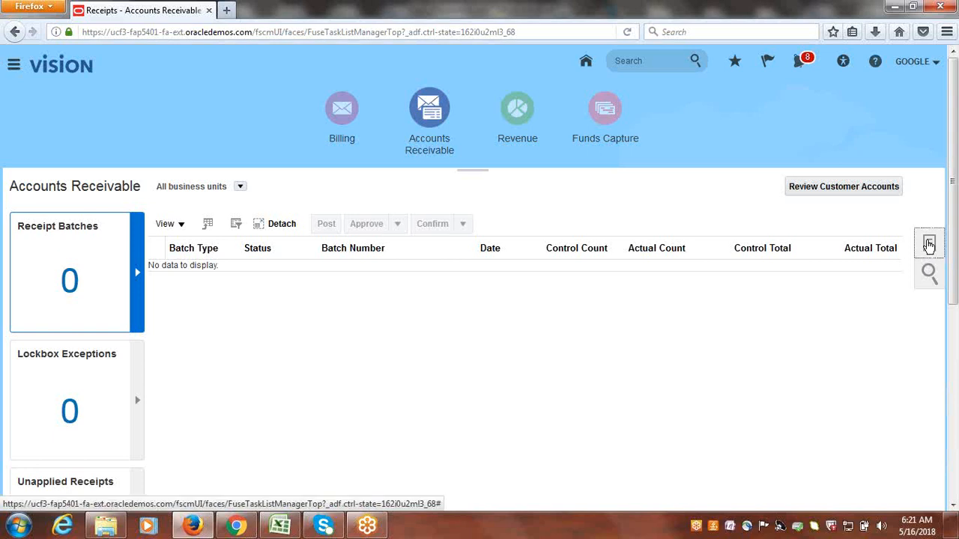
{"action": "left_click", "coordinate": [929, 246]}
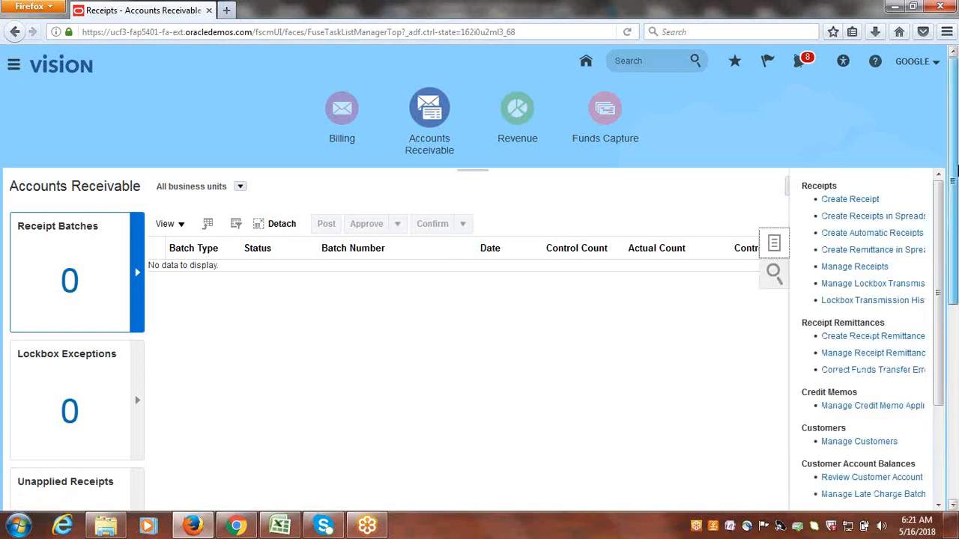
{"action": "left_click_drag", "start_coordinate": [958, 168], "coordinate": [956, 180]}
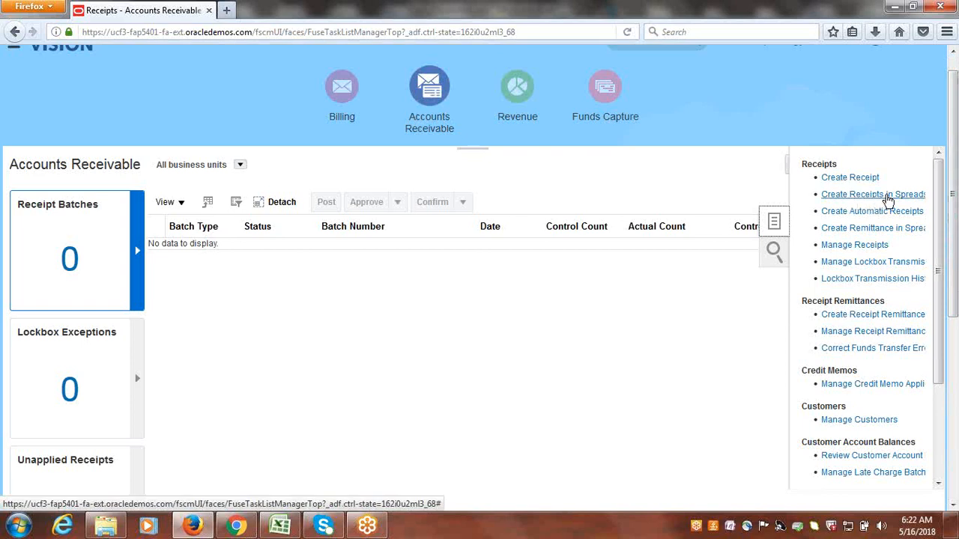
{"action": "left_click", "coordinate": [889, 200]}
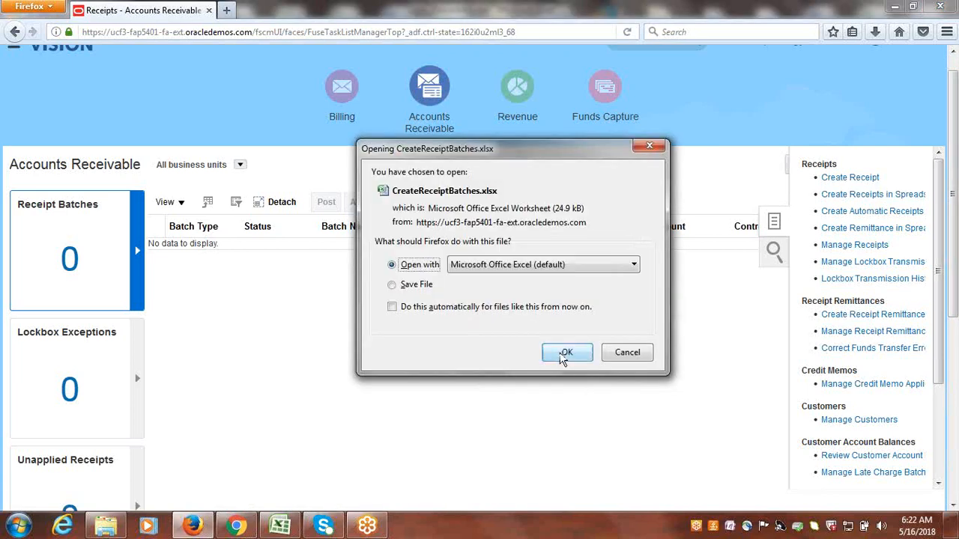
{"action": "left_click", "coordinate": [566, 353]}
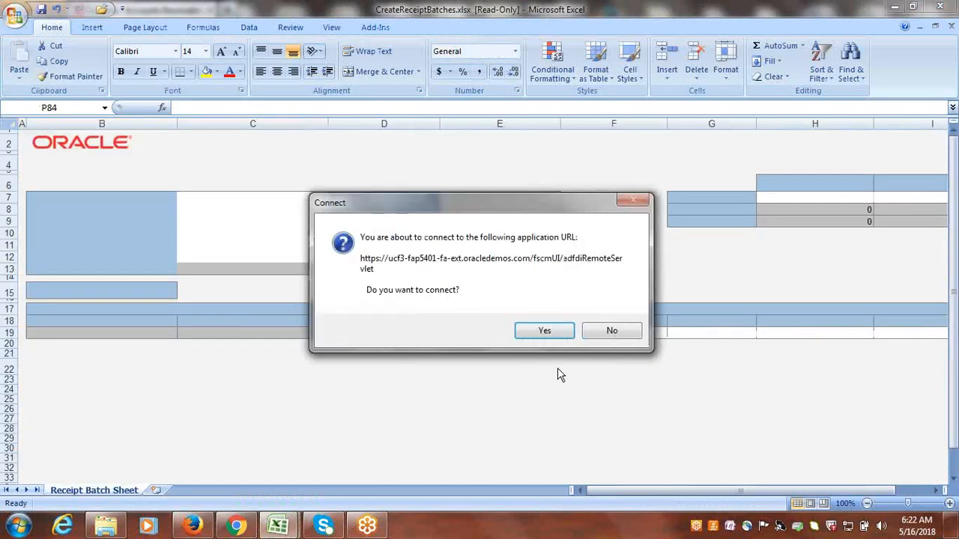
Connect the receipt batch workbook to the application, signing in with the user ID and password and skipping the add-in installation.
{"action": "left_click", "coordinate": [543, 332]}
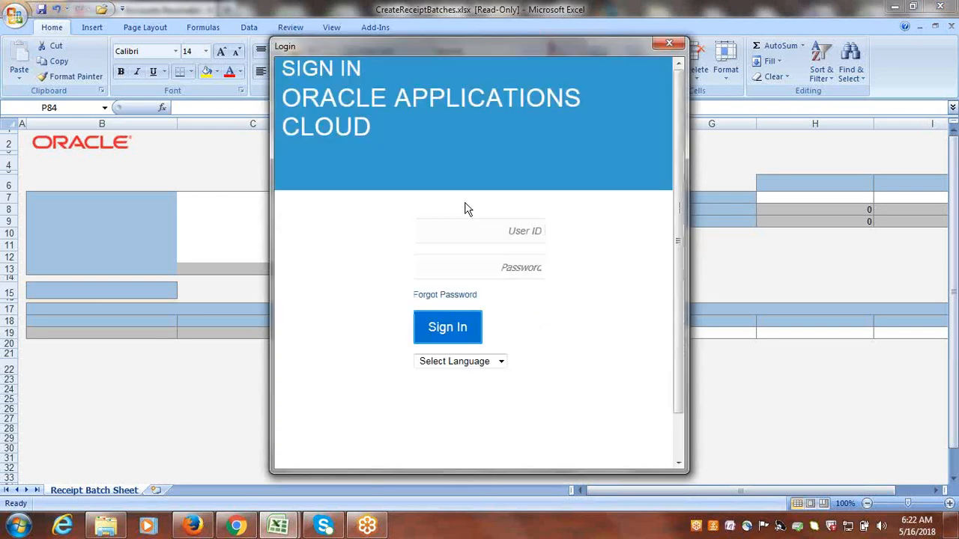
{"action": "left_click", "coordinate": [473, 236]}
{"action": "type", "text": "google"}
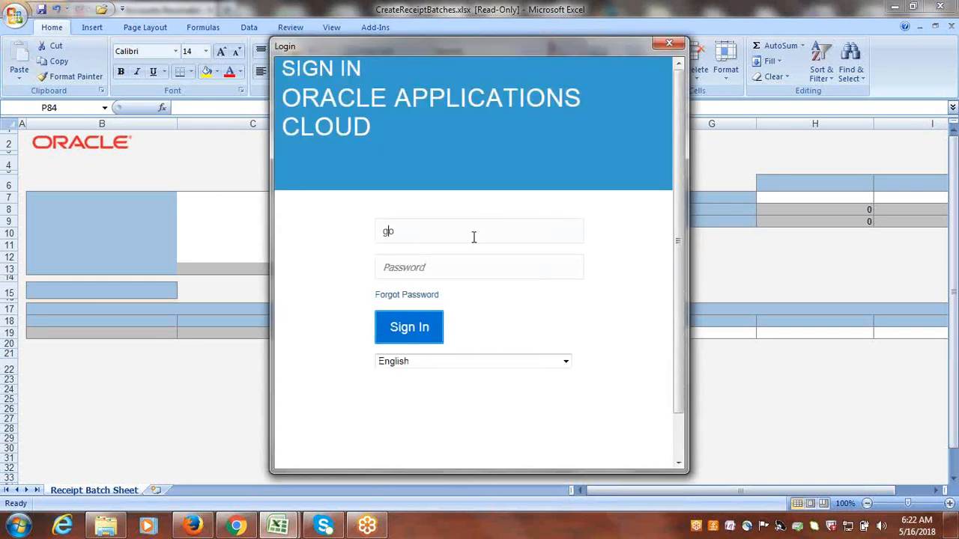
{"action": "key", "text": "Tab"}
{"action": "type", "text": "******"}
{"action": "key", "text": "Return"}
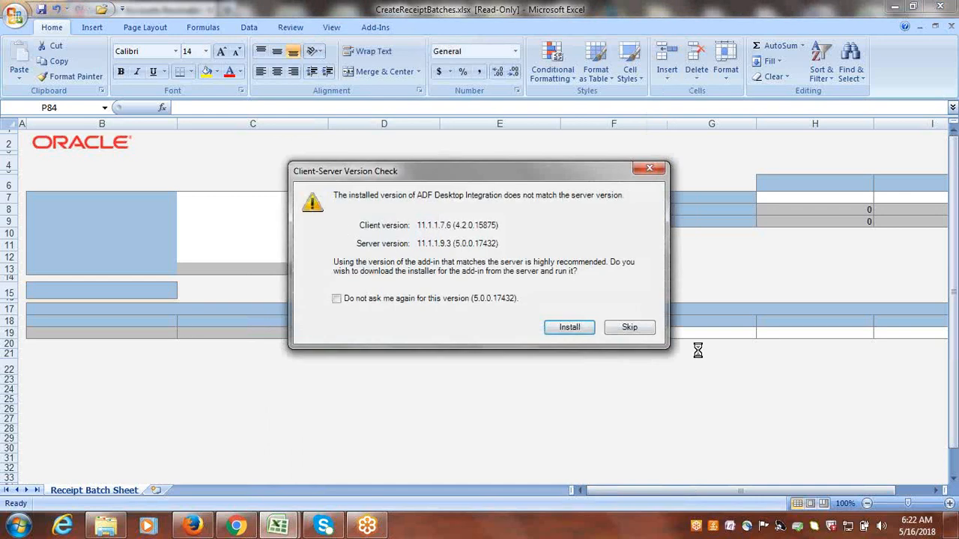
{"action": "left_click", "coordinate": [625, 324]}
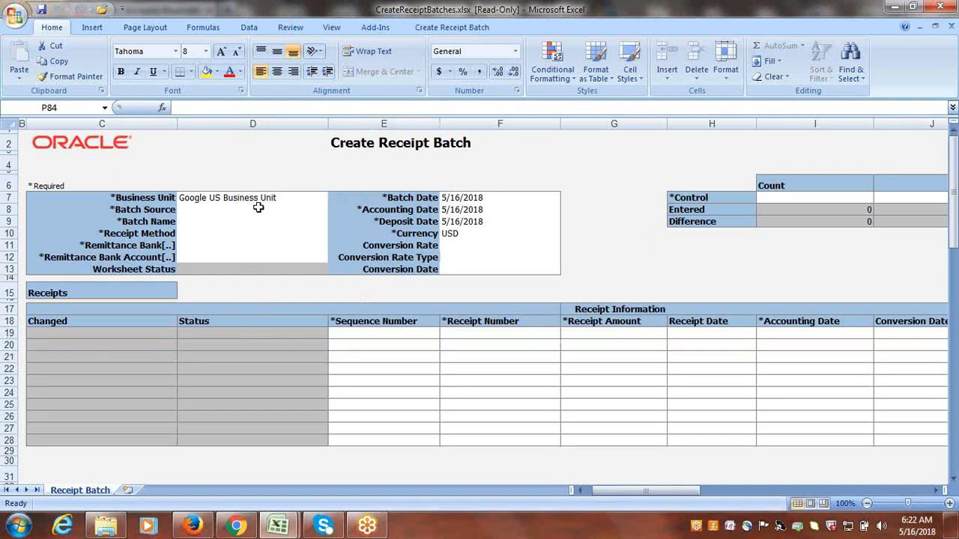
Set the batch source to Google Manual and the batch name to "Google Receipts" in the batch header.
{"action": "left_click", "coordinate": [197, 210]}
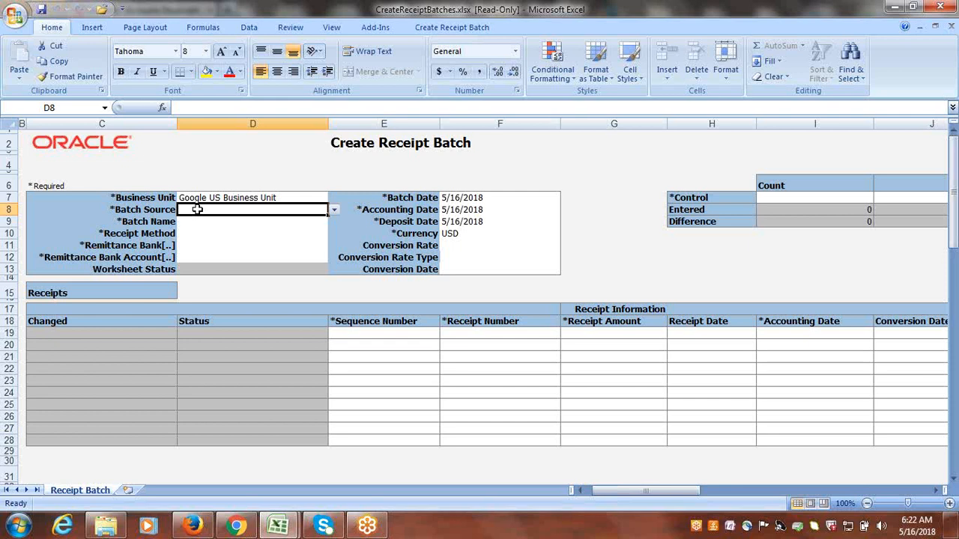
{"action": "left_click", "coordinate": [334, 210]}
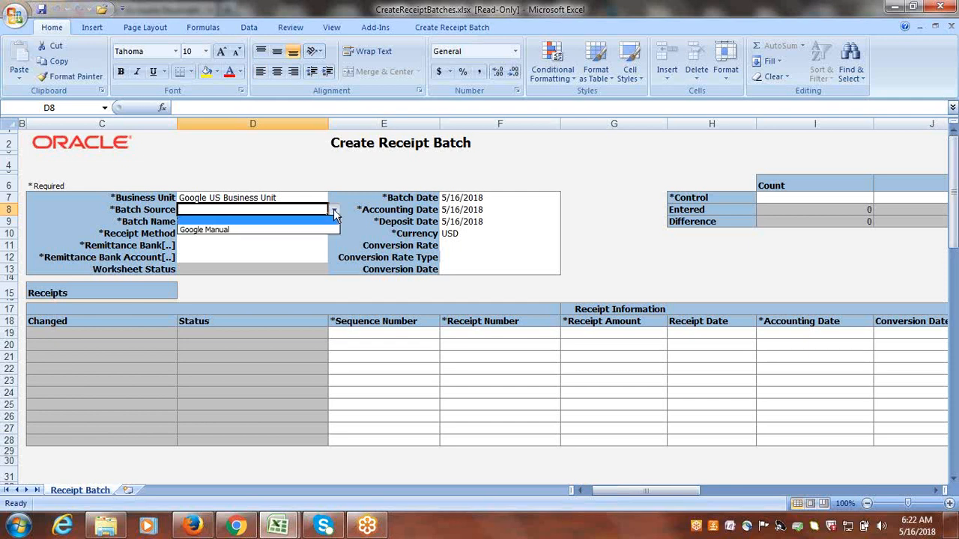
{"action": "left_click", "coordinate": [249, 230]}
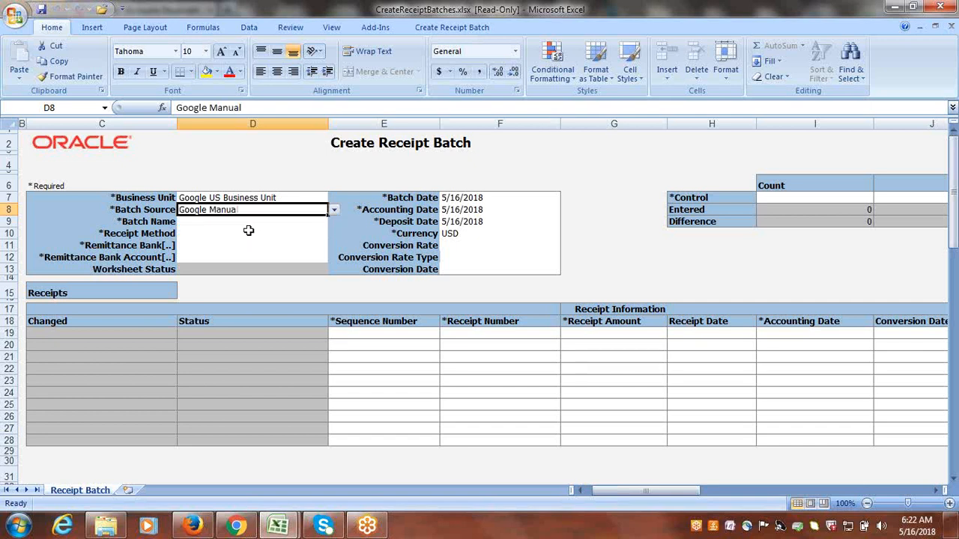
{"action": "left_click", "coordinate": [211, 223]}
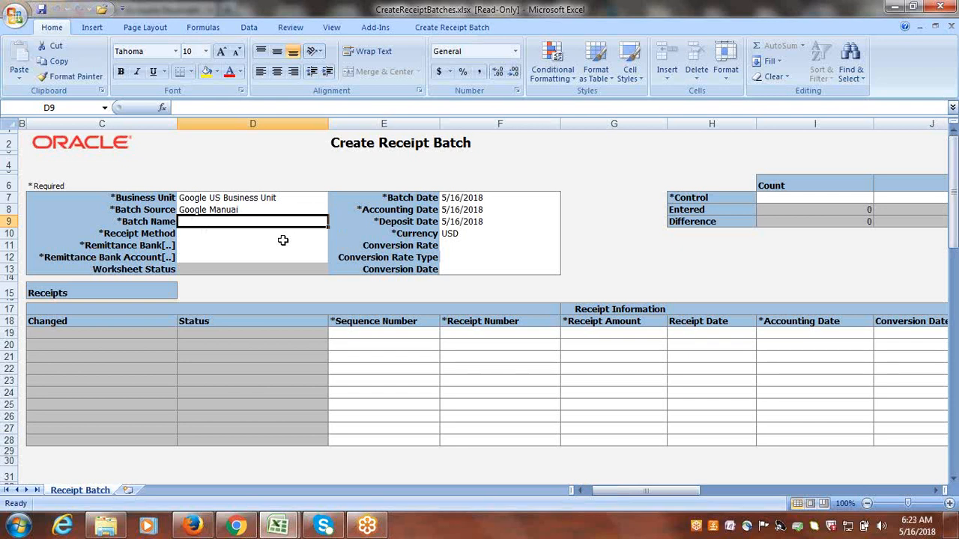
{"action": "type", "text": "Google"}
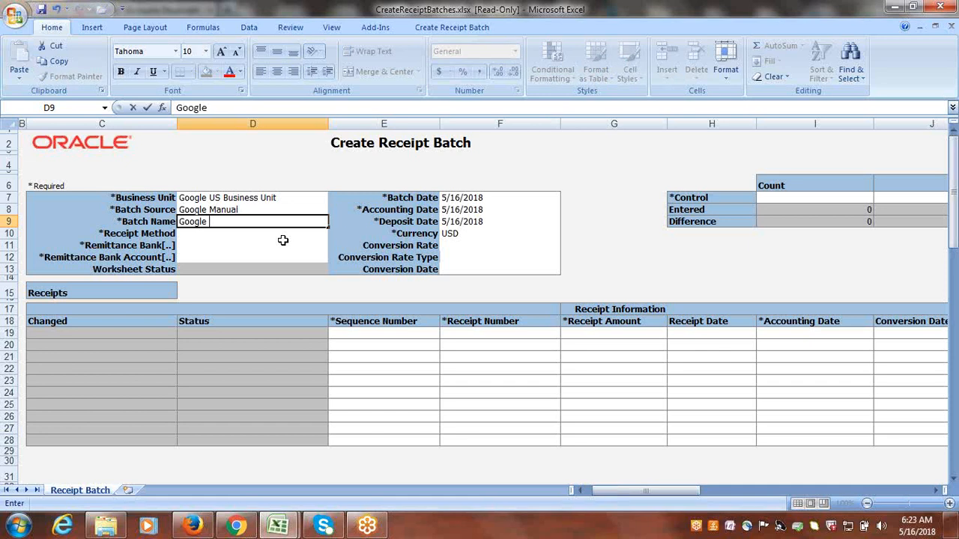
{"action": "type", "text": " Receipts"}
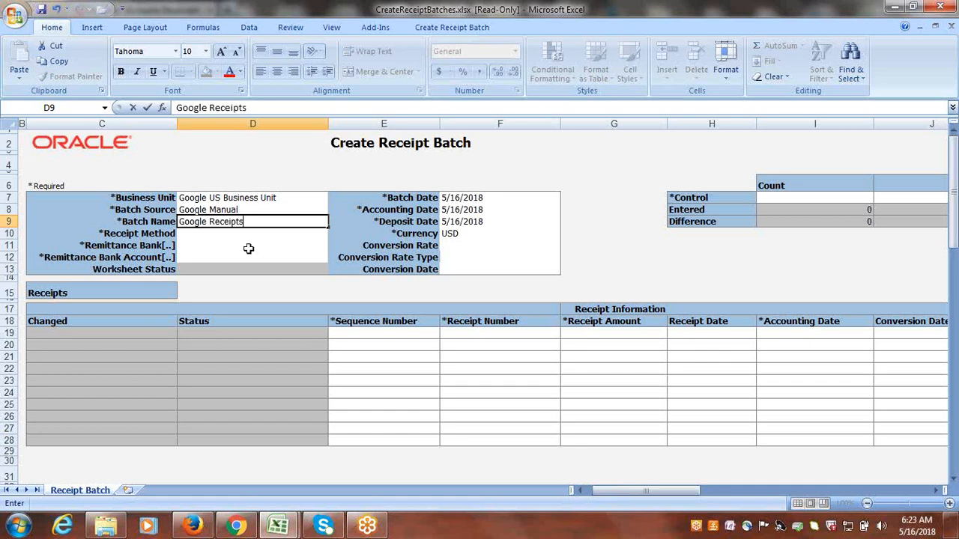
Set the receipt method to Google Check and choose Google Bank with Google Branch as the remittance bank.
{"action": "left_click", "coordinate": [237, 232]}
{"action": "left_click", "coordinate": [328, 234]}
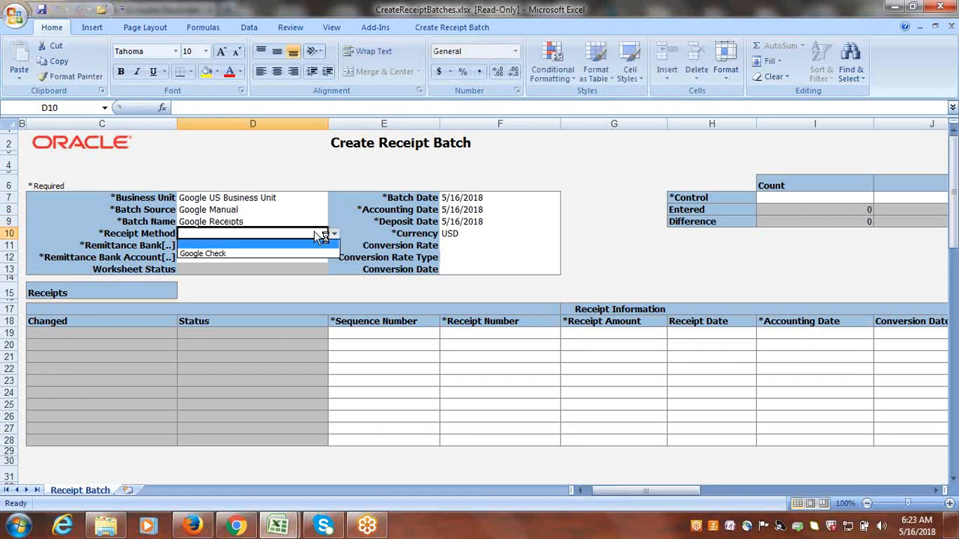
{"action": "left_click", "coordinate": [258, 253]}
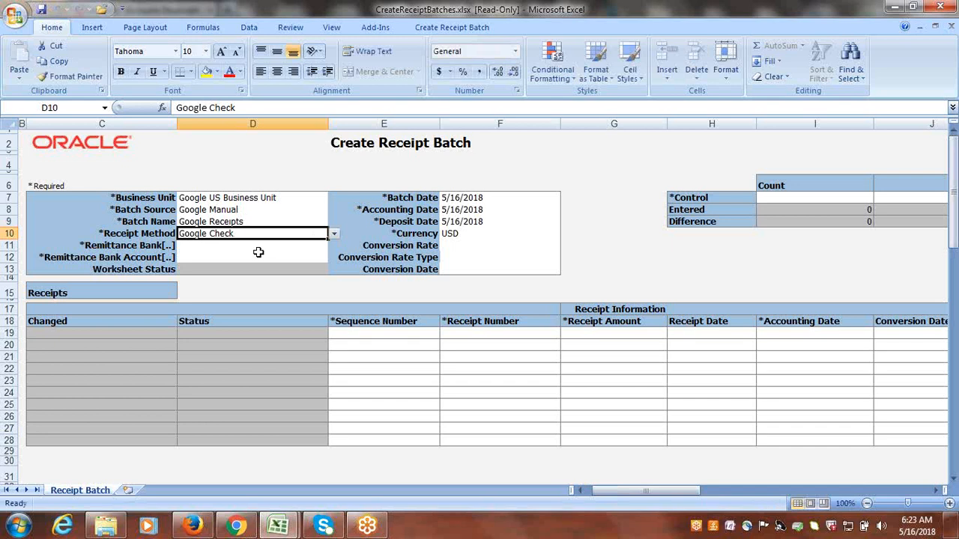
{"action": "left_click", "coordinate": [211, 248]}
{"action": "double_click", "coordinate": [212, 248]}
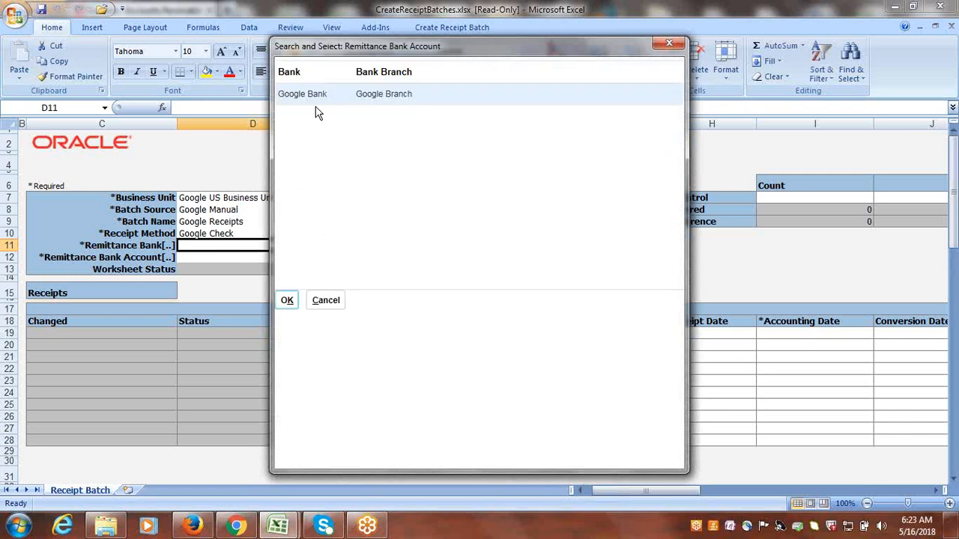
{"action": "left_click", "coordinate": [288, 302]}
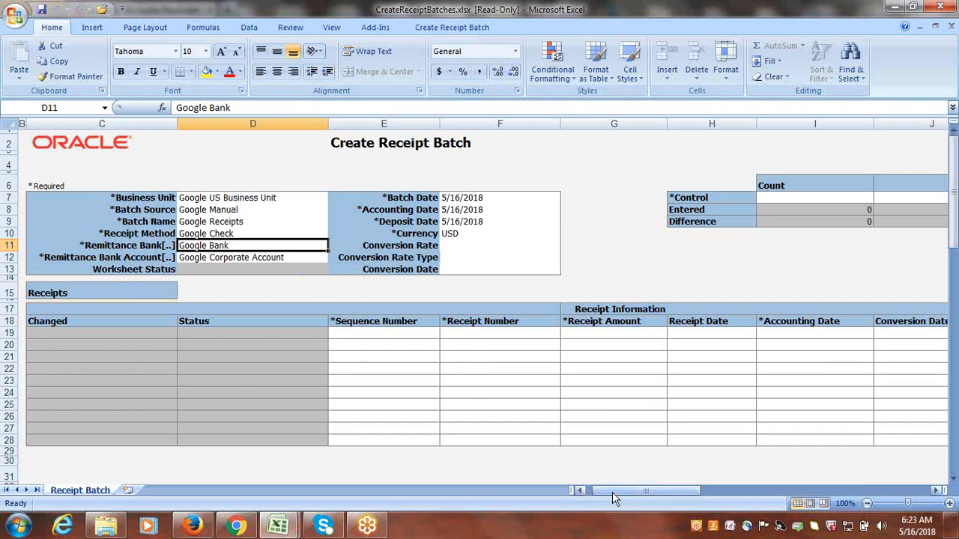
Set the batch control count to 2 and the control amount to 30000.
{"action": "left_click_drag", "start_coordinate": [612, 493], "coordinate": [628, 503]}
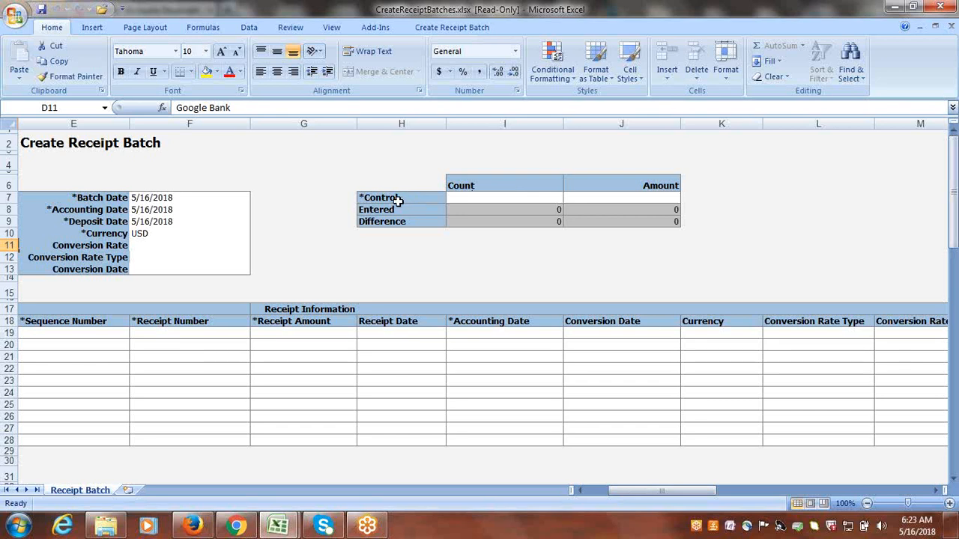
{"action": "left_click", "coordinate": [512, 199]}
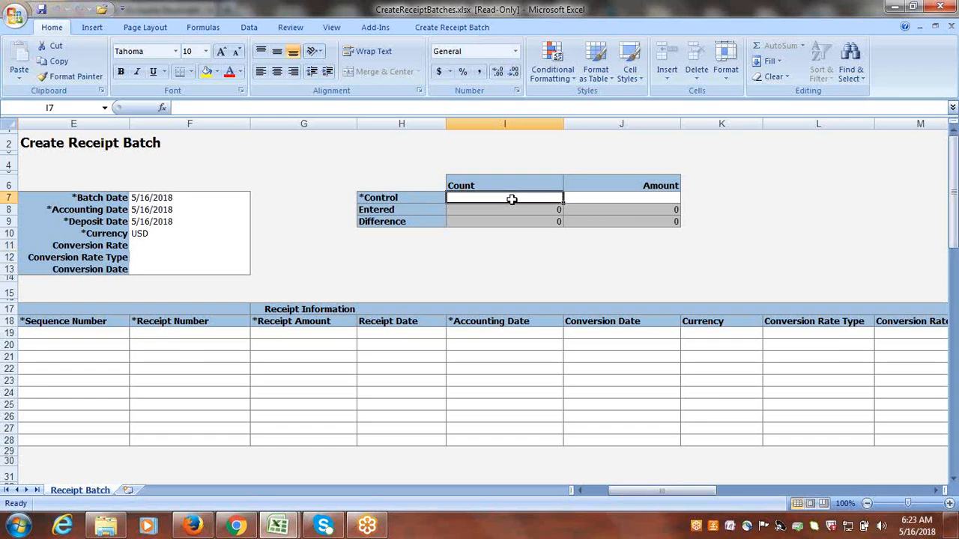
{"action": "type", "text": "2"}
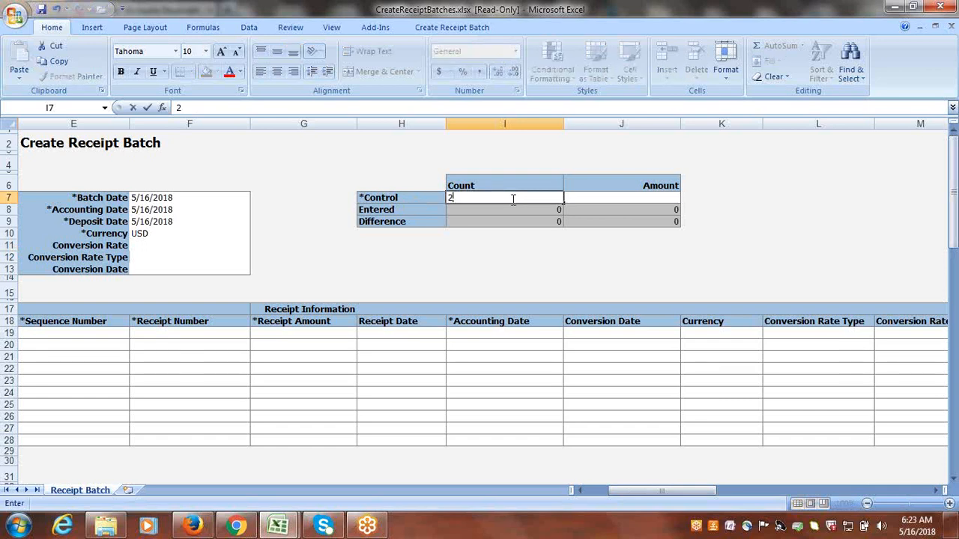
{"action": "key", "text": "Tab"}
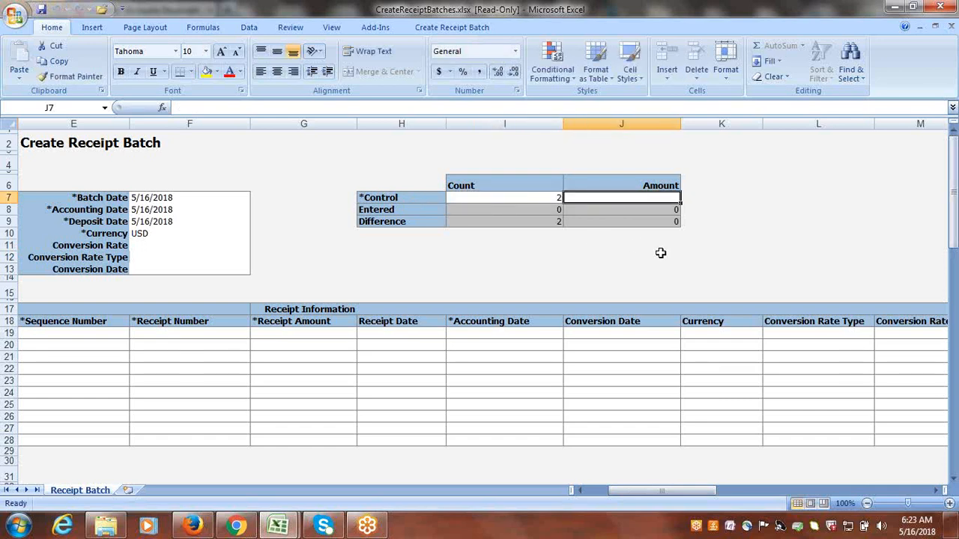
{"action": "type", "text": "30000"}
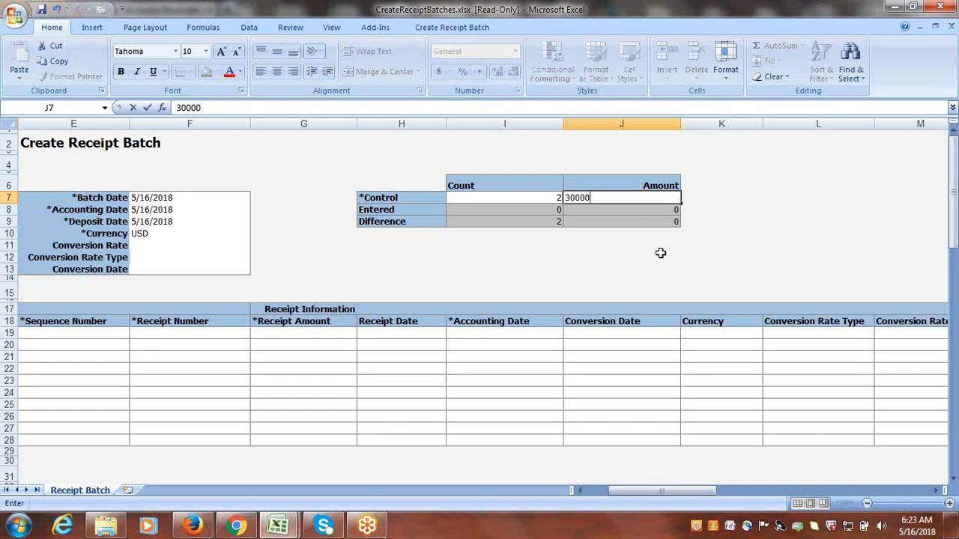
{"action": "key", "text": "Tab"}
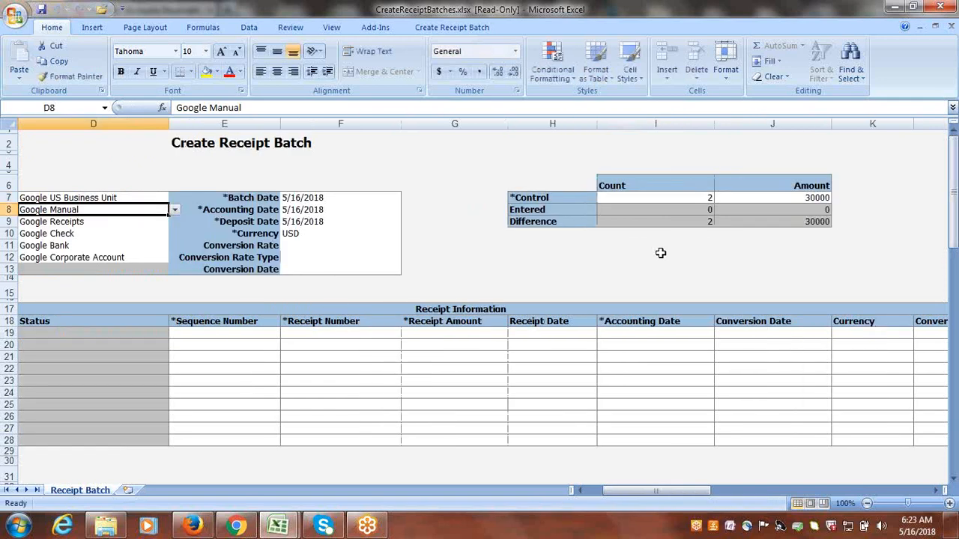
Start the first receipt line in row 19 with sequence number 1 and receipt number ADFDI-1.
{"action": "left_click_drag", "start_coordinate": [702, 491], "coordinate": [648, 501]}
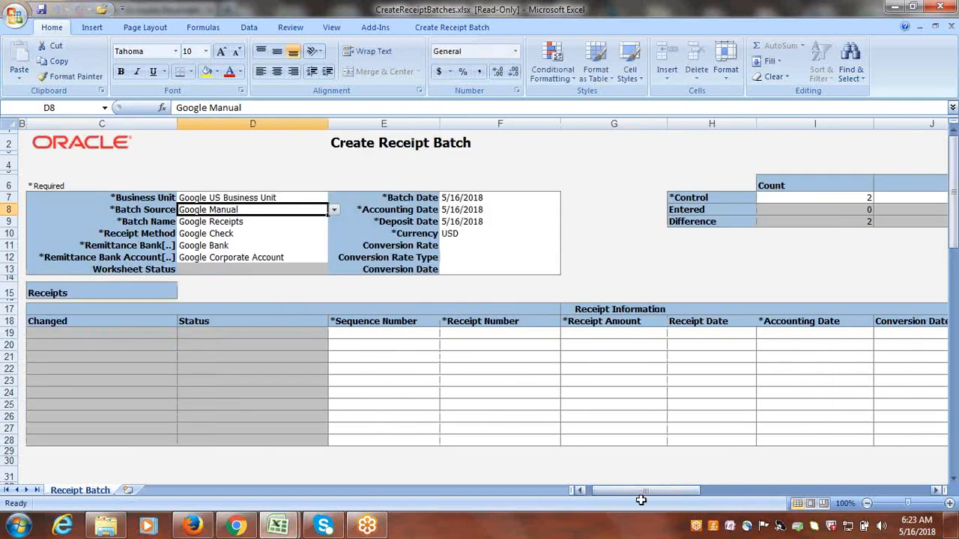
{"action": "left_click", "coordinate": [410, 336]}
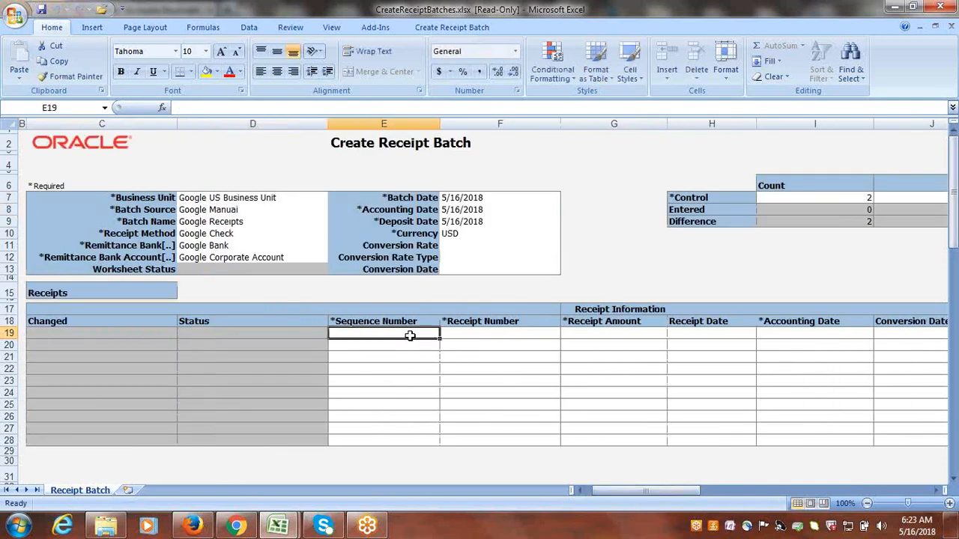
{"action": "type", "text": "1"}
{"action": "key", "text": "Tab"}
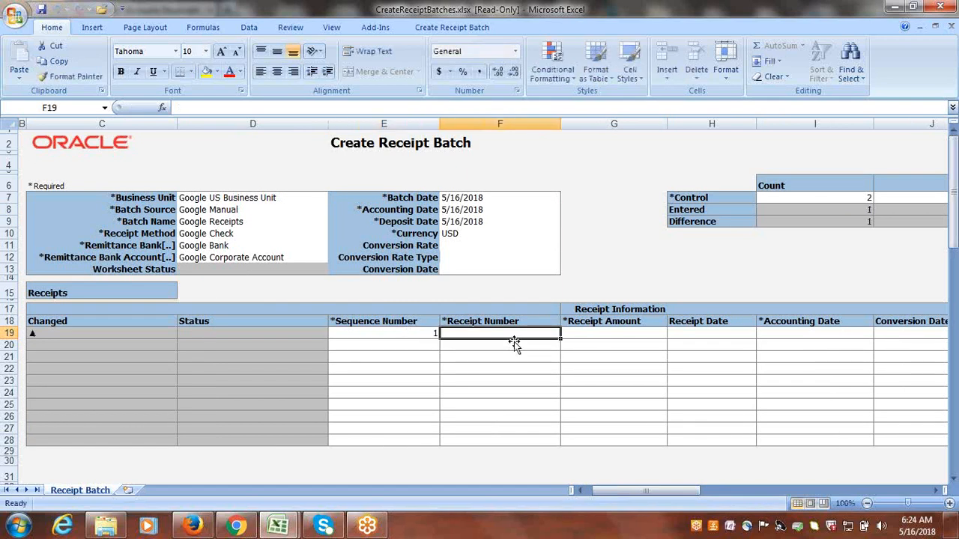
{"action": "type", "text": "FBD"}
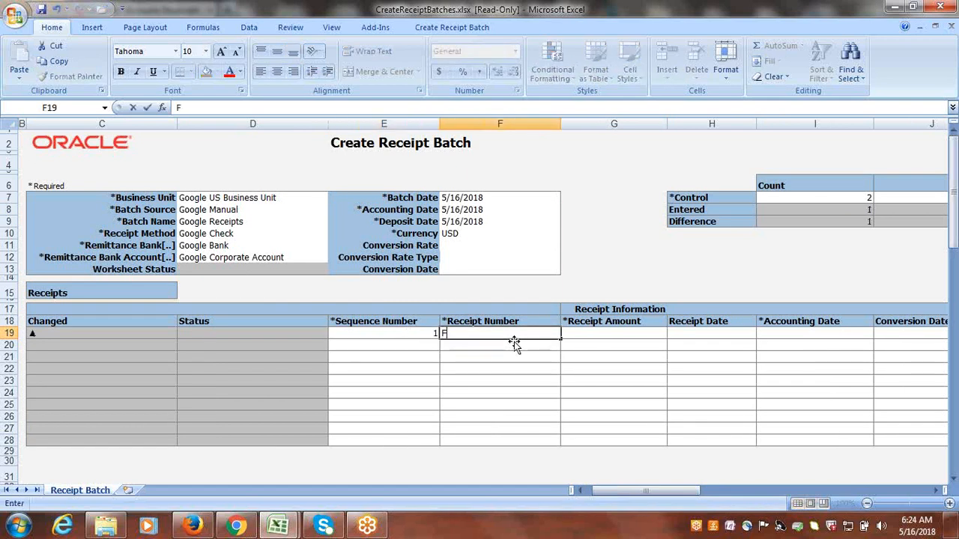
{"action": "key", "text": "BackSpace"}
{"action": "key", "text": "BackSpace"}
{"action": "key", "text": "BackSpace"}
{"action": "type", "text": "ADFD"}
{"action": "key", "text": "Tab"}
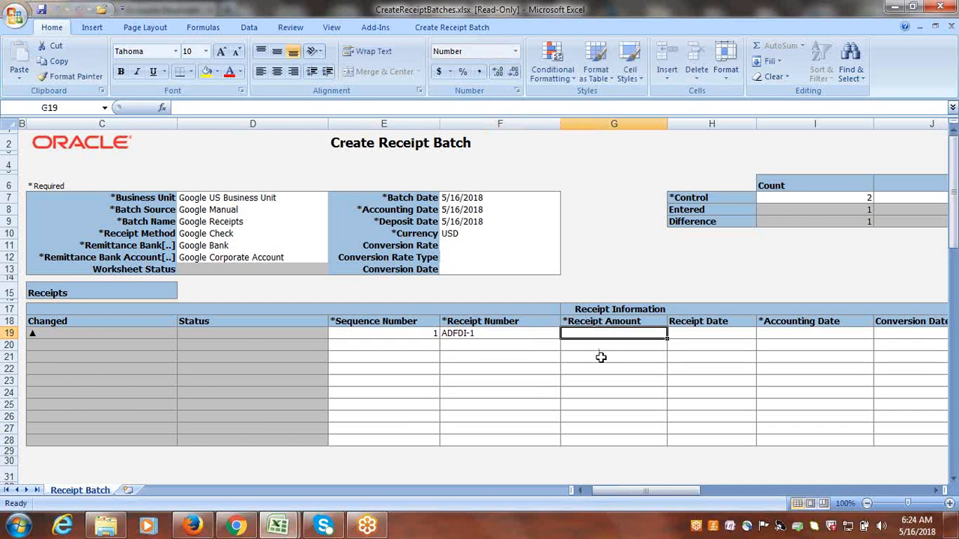
Set the first receipt line's amount to 20,000, leaving its receipt date blank.
{"action": "type", "text": "20000"}
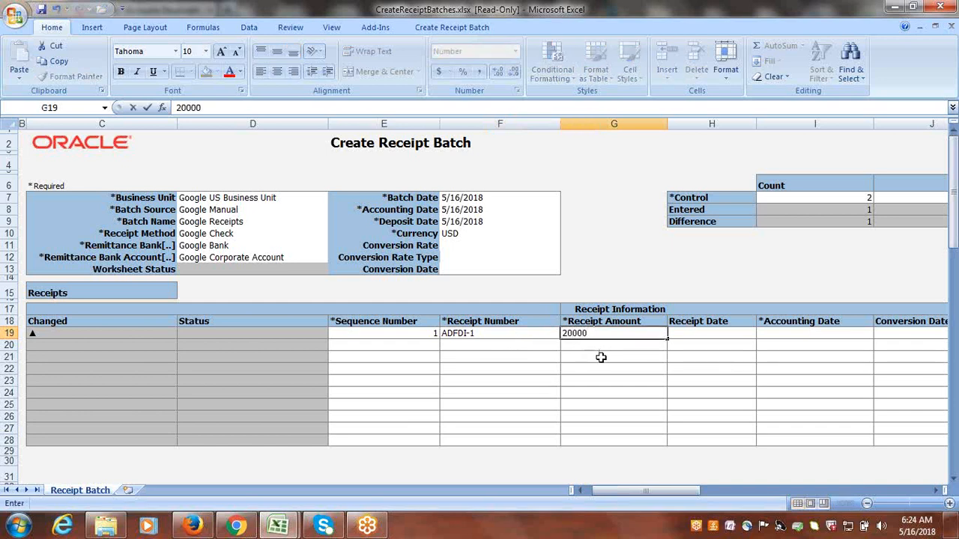
{"action": "key", "text": "Tab"}
{"action": "key", "text": "Tab"}
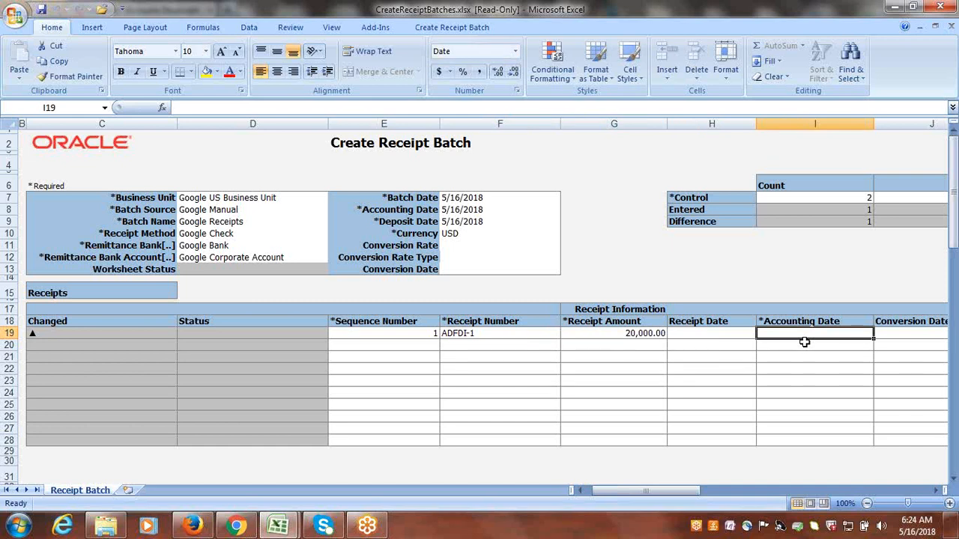
Copy the batch date 5/16/2018 from the header into the first receipt line's accounting date.
{"action": "left_click", "coordinate": [487, 197]}
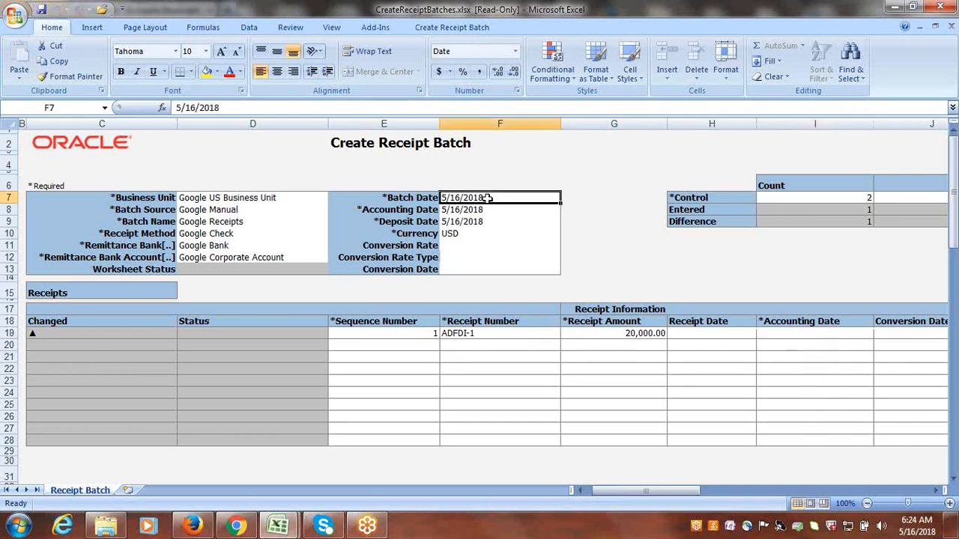
{"action": "key", "text": "ctrl+c"}
{"action": "left_click", "coordinate": [770, 333]}
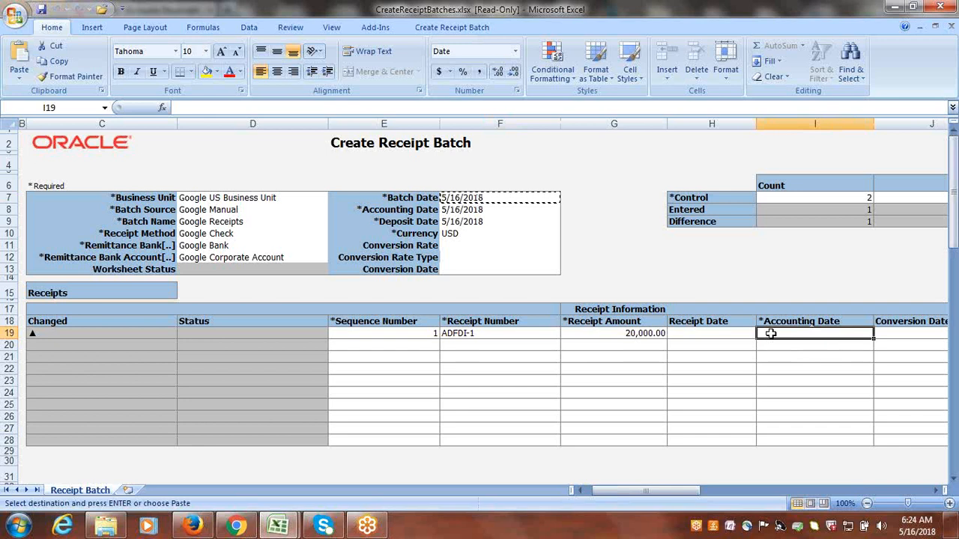
{"action": "key", "text": "Return"}
{"action": "key", "text": "Tab"}
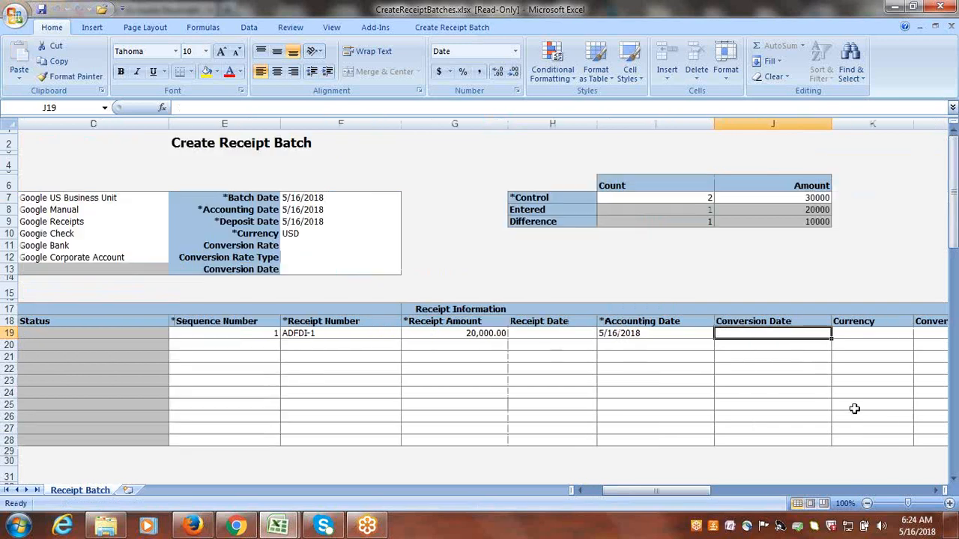
Set the first receipt line's currency to USD, leaving its conversion date blank.
{"action": "key", "text": "Tab"}
{"action": "key", "text": "Tab"}
{"action": "key", "text": "Tab"}
{"action": "key", "text": "Tab"}
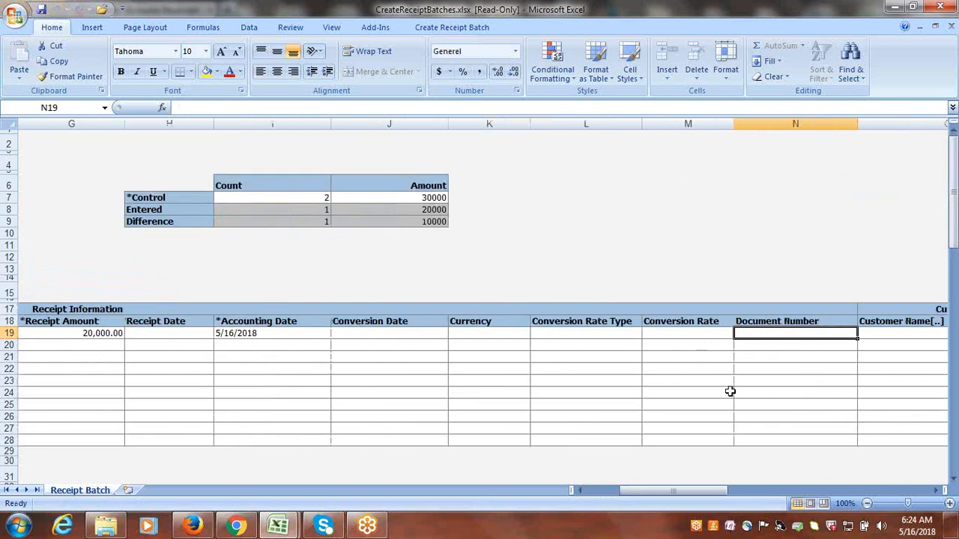
{"action": "left_click", "coordinate": [484, 333]}
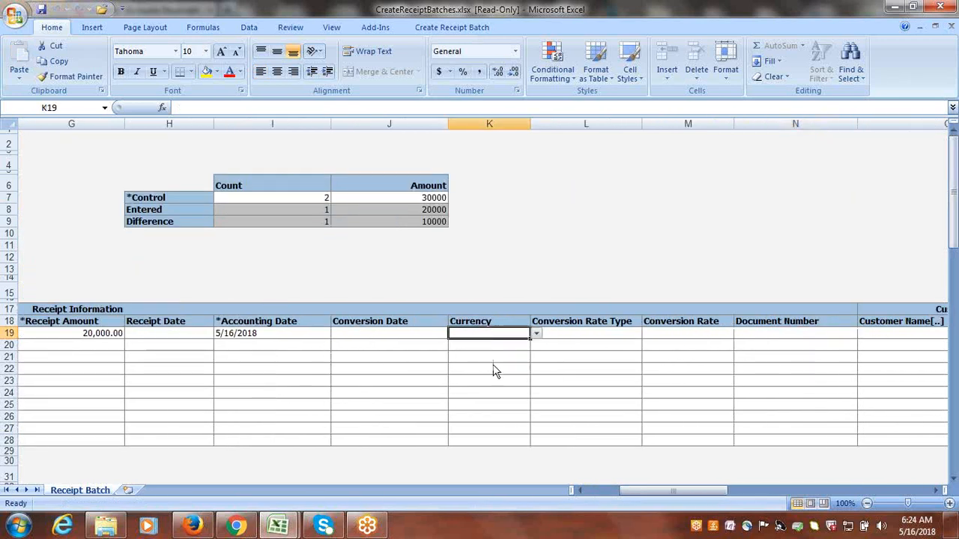
{"action": "left_click_drag", "start_coordinate": [660, 492], "coordinate": [637, 493]}
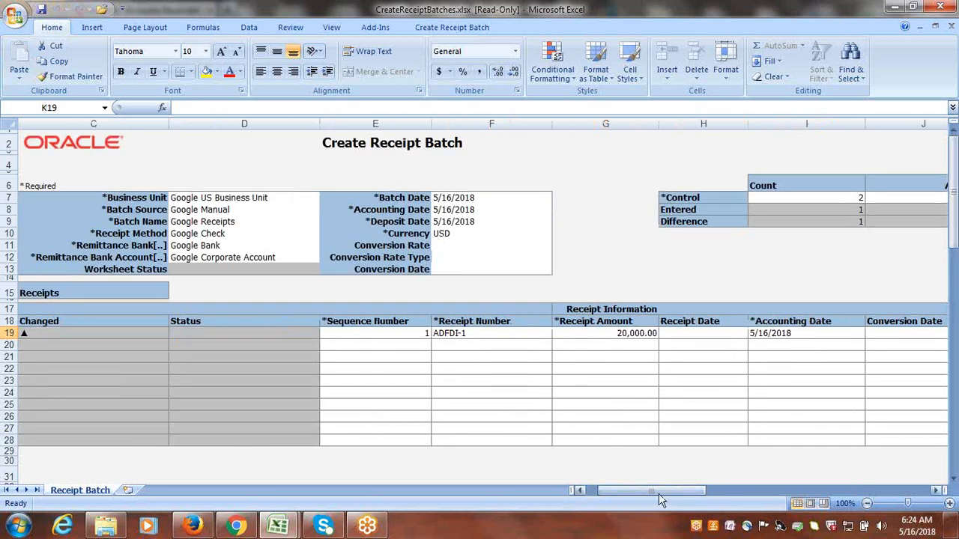
{"action": "left_click_drag", "start_coordinate": [662, 492], "coordinate": [685, 499]}
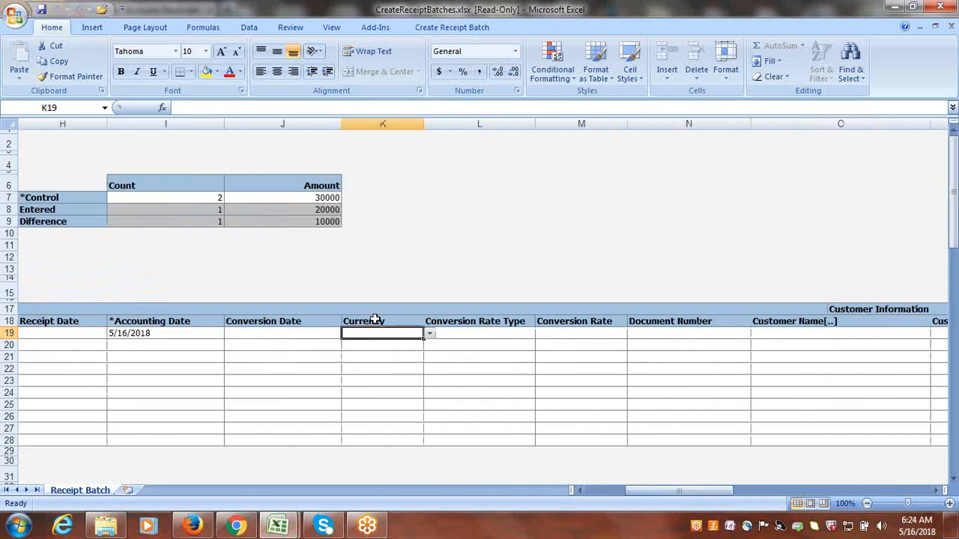
{"action": "left_click", "coordinate": [430, 334]}
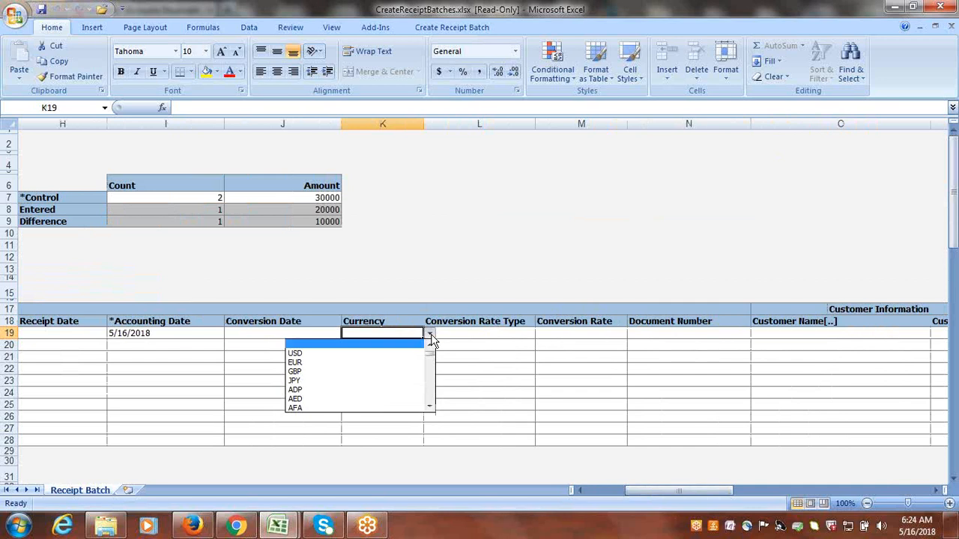
{"action": "left_click", "coordinate": [353, 352]}
Search customer names for Google and assign Google Customer-1 and its primary Google Address site to the first receipt line.
{"action": "key", "text": "Tab"}
{"action": "key", "text": "Tab"}
{"action": "key", "text": "Tab"}
{"action": "key", "text": "Tab"}
{"action": "key", "text": "Tab"}
{"action": "key", "text": "Tab"}
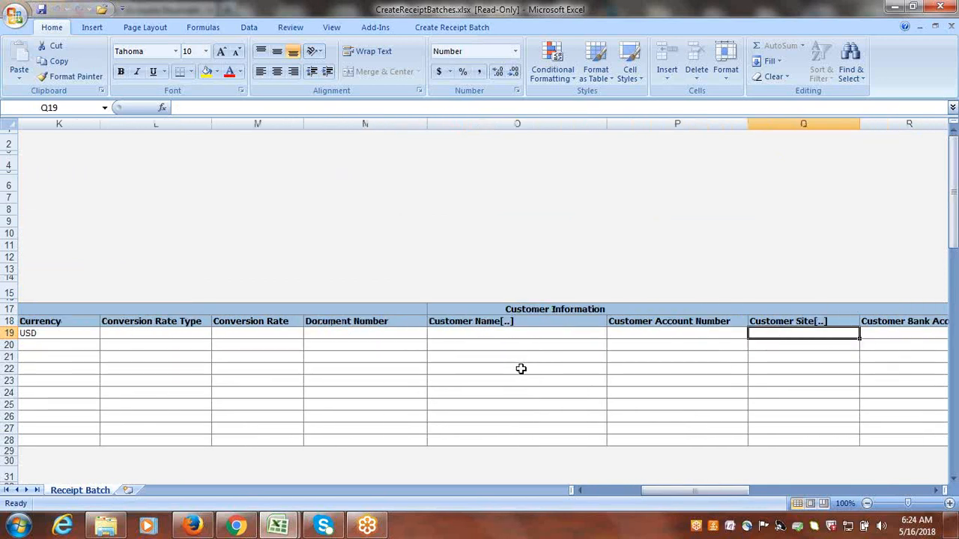
{"action": "double_click", "coordinate": [459, 333]}
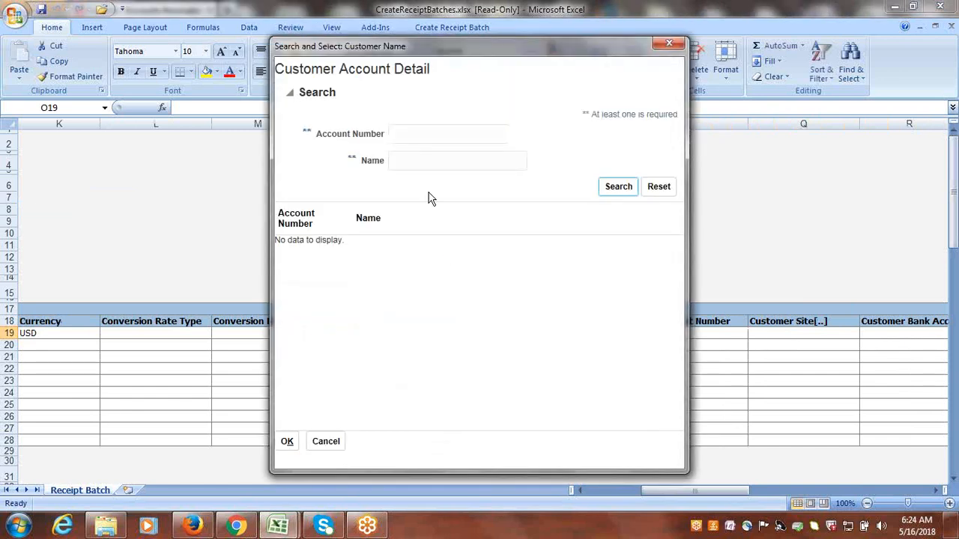
{"action": "left_click", "coordinate": [417, 158]}
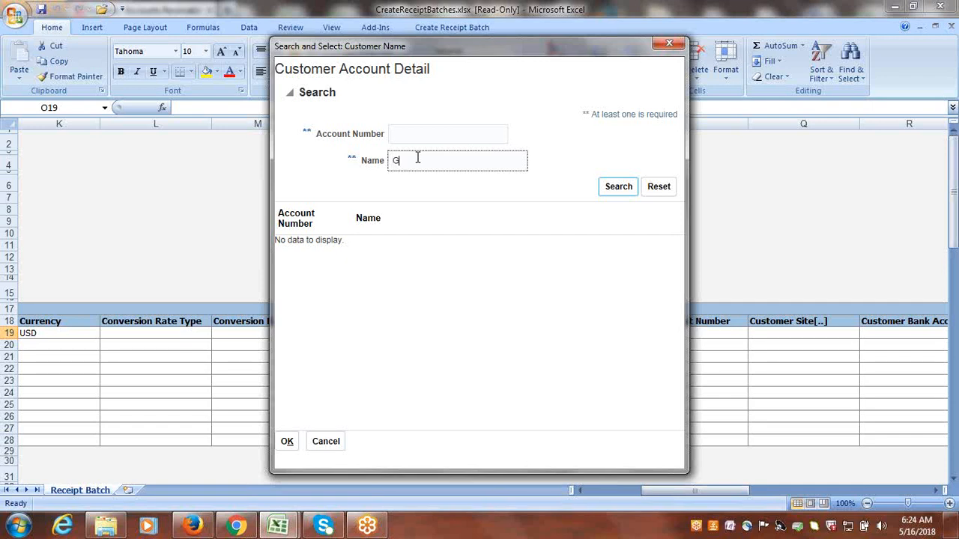
{"action": "left_click", "coordinate": [623, 192]}
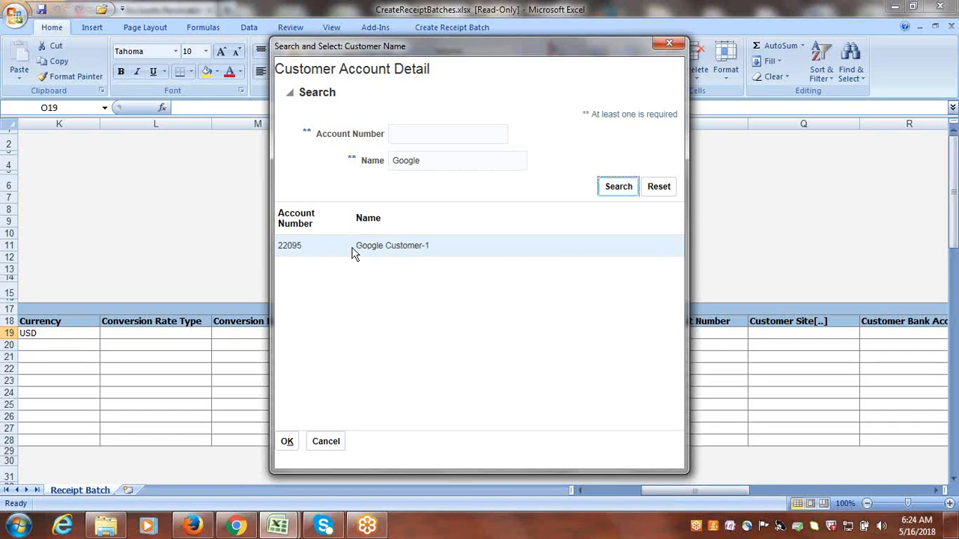
{"action": "left_click", "coordinate": [298, 251]}
{"action": "left_click", "coordinate": [289, 443]}
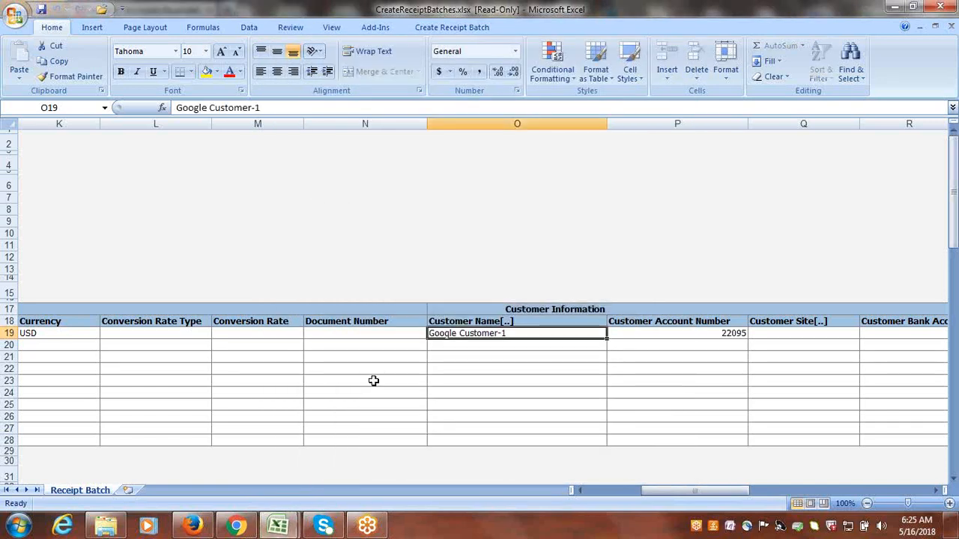
{"action": "left_click", "coordinate": [787, 334]}
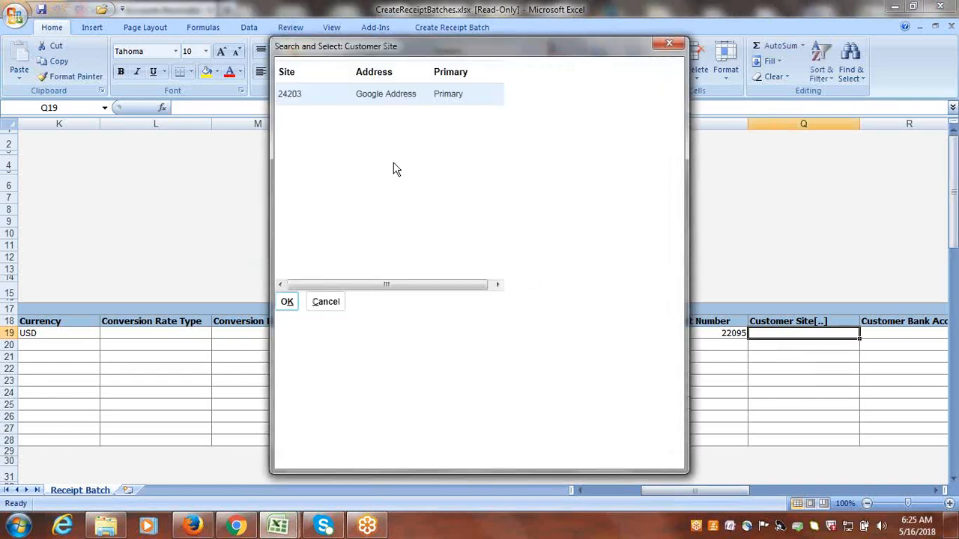
{"action": "left_click", "coordinate": [288, 302]}
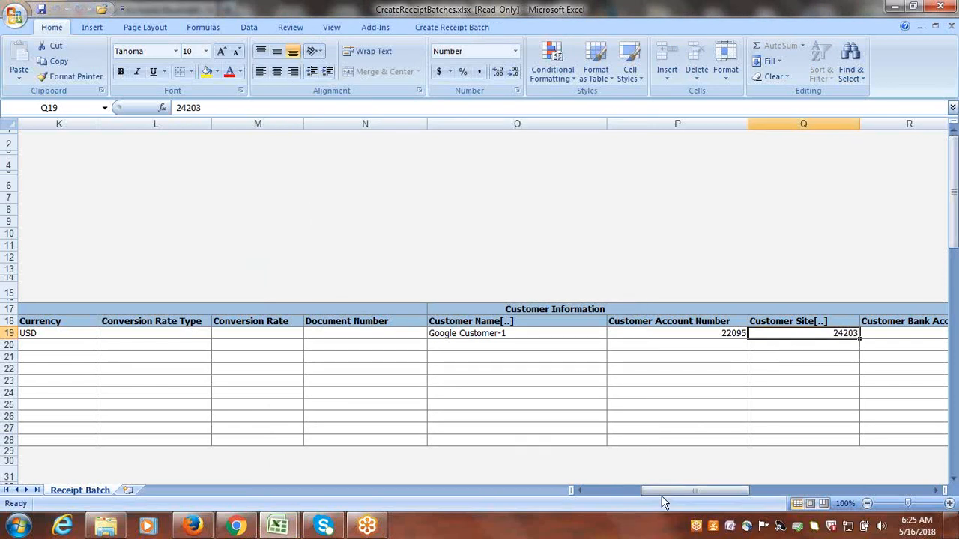
Start the second receipt line in row 20 with sequence number 2, receipt number ADFDI-2 and amount 10,000.
{"action": "left_click_drag", "start_coordinate": [665, 493], "coordinate": [626, 497]}
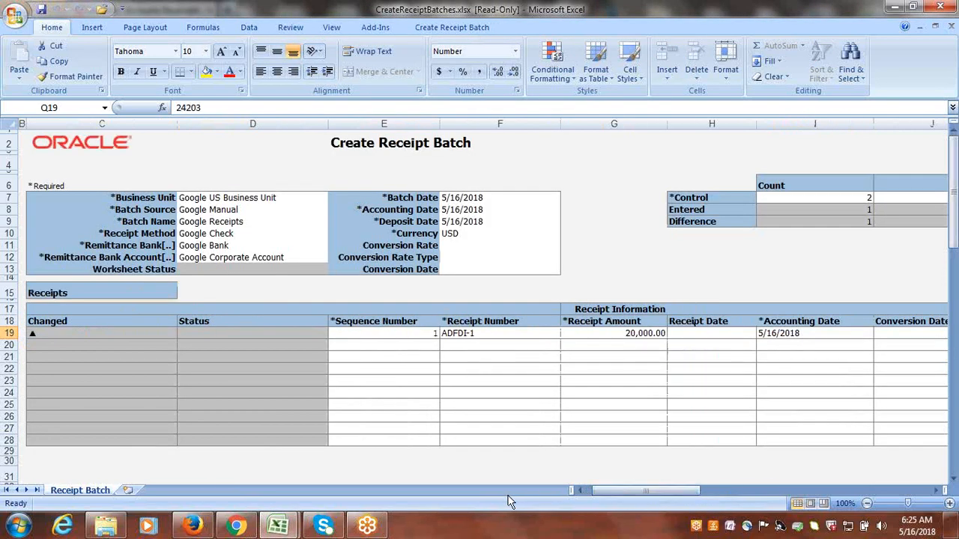
{"action": "left_click", "coordinate": [417, 343]}
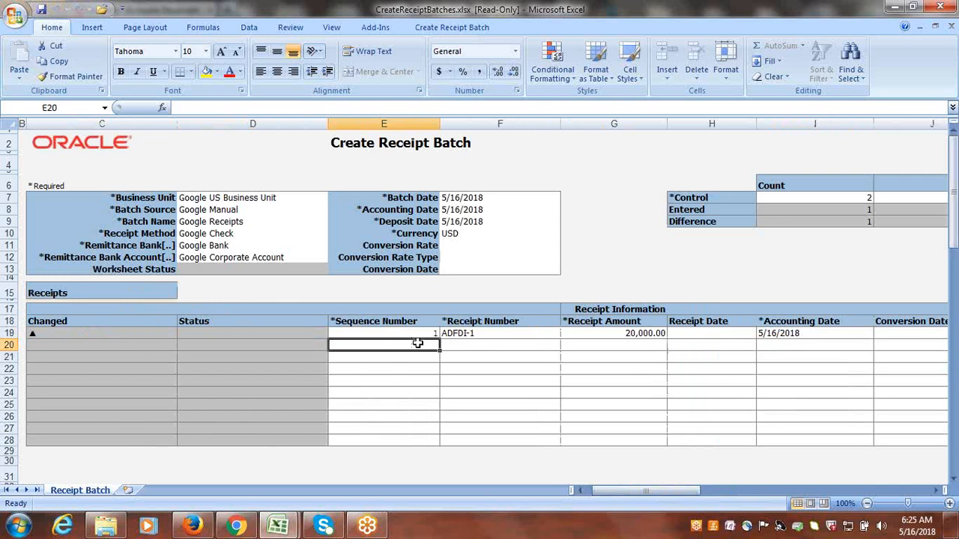
{"action": "type", "text": "2"}
{"action": "key", "text": "Tab"}
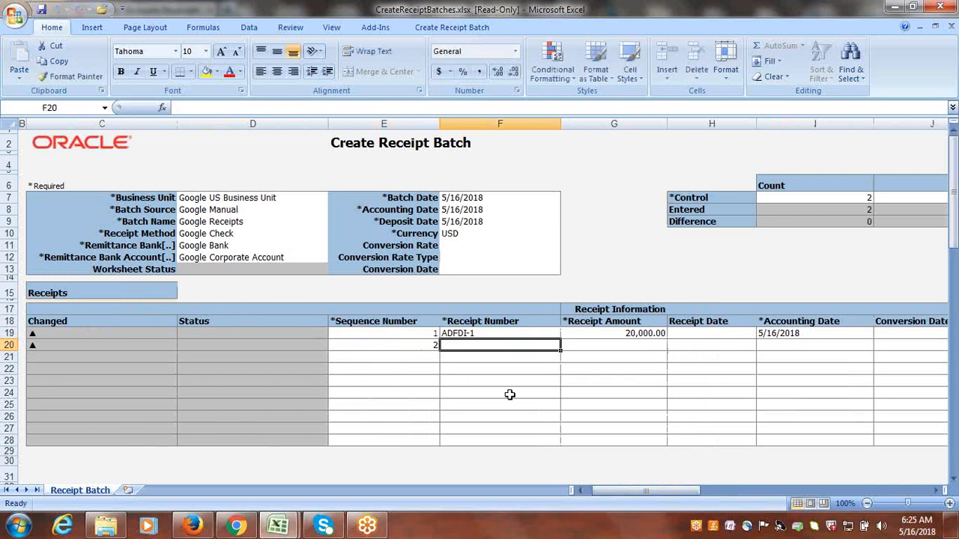
{"action": "type", "text": "A"}
{"action": "left_click", "coordinate": [488, 346]}
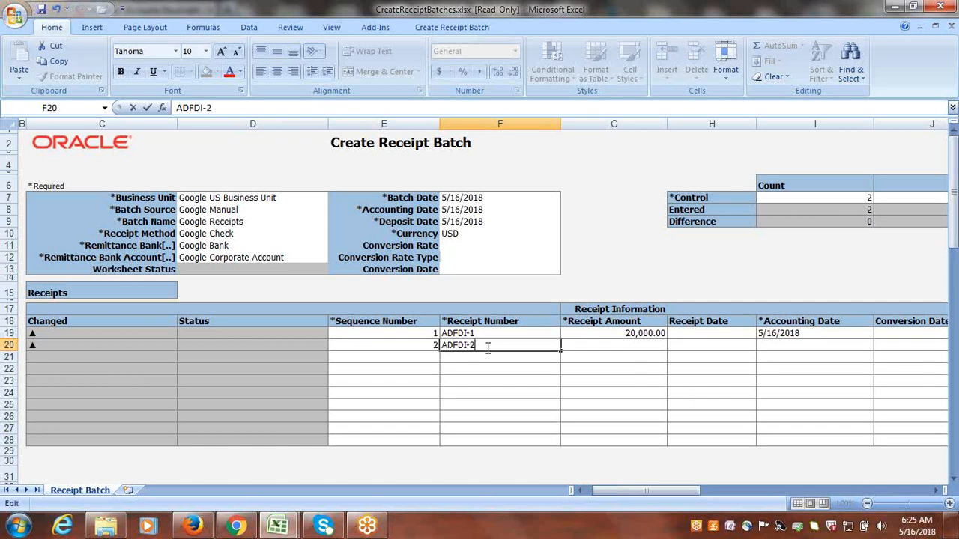
{"action": "key", "text": "Tab"}
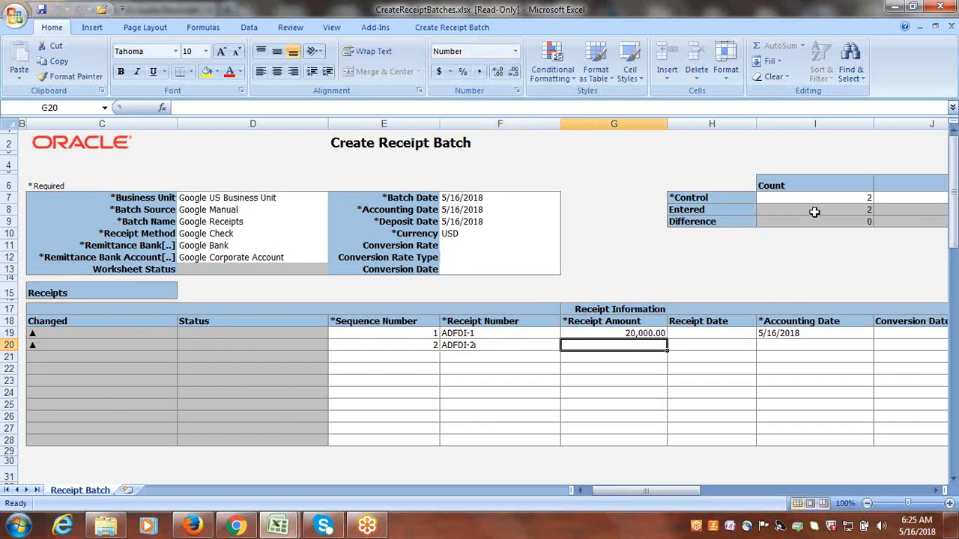
{"action": "type", "text": "10000"}
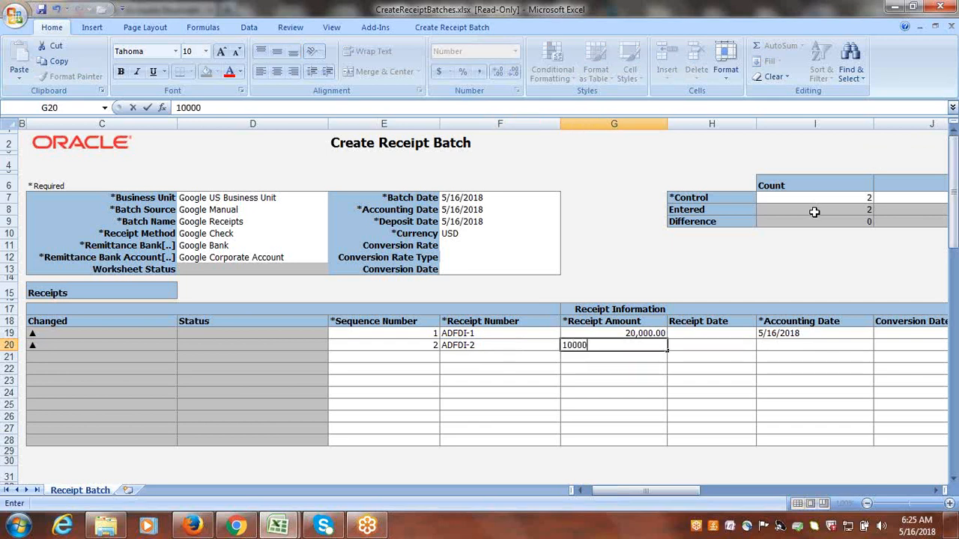
{"action": "key", "text": "Tab"}
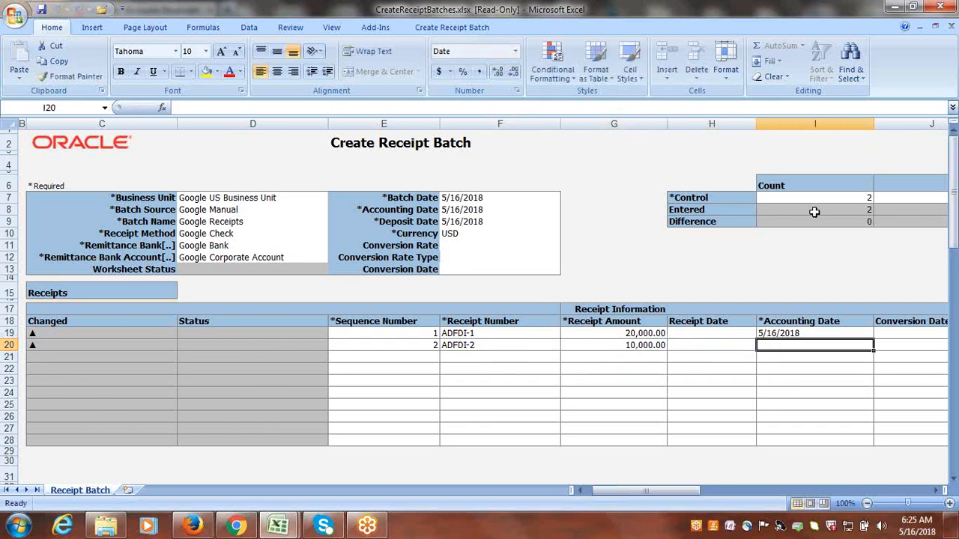
Copy the first line's accounting date 5/16/2018 into the second receipt line and set its currency to USD.
{"action": "left_click", "coordinate": [847, 334]}
{"action": "key", "text": "ctrl+c"}
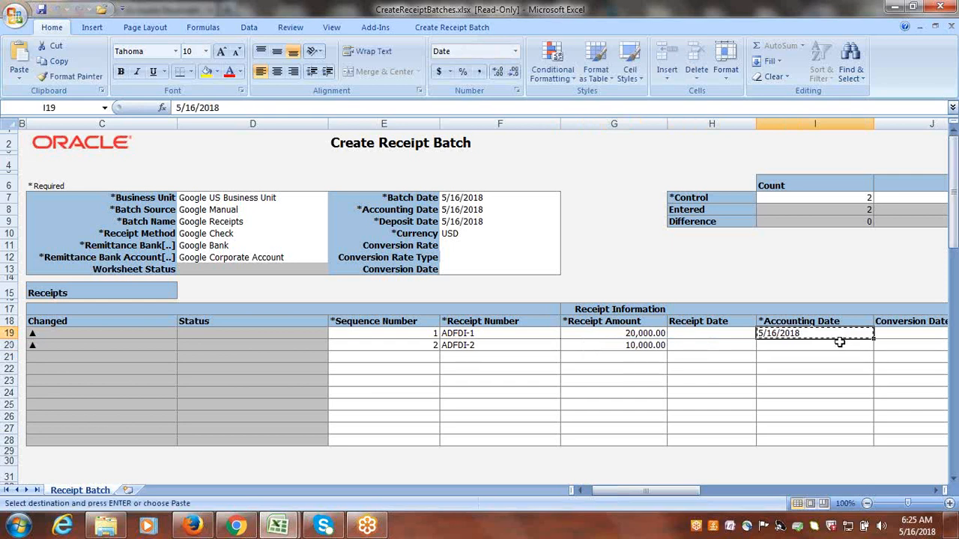
{"action": "left_click", "coordinate": [828, 348]}
{"action": "key", "text": "Return"}
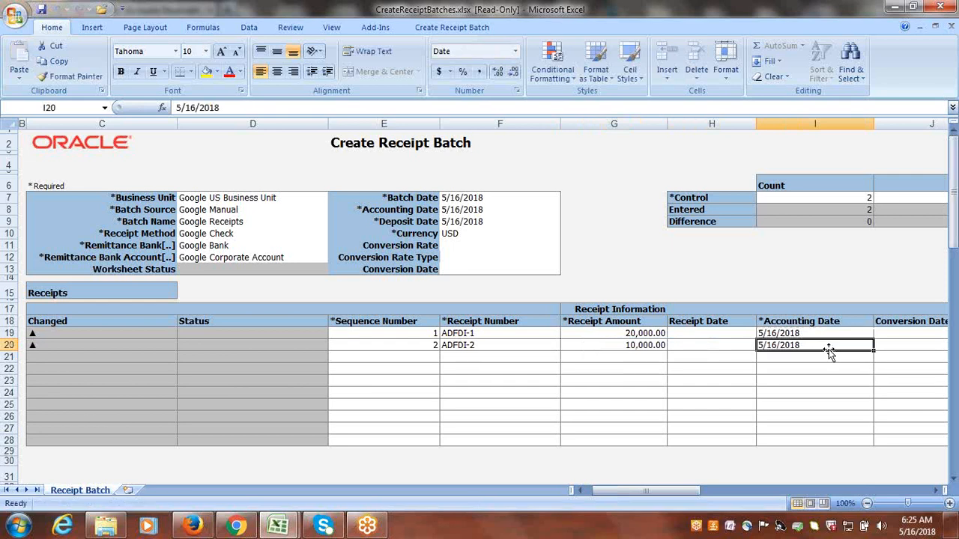
{"action": "key", "text": "Tab"}
{"action": "key", "text": "Tab"}
{"action": "left_click", "coordinate": [919, 346]}
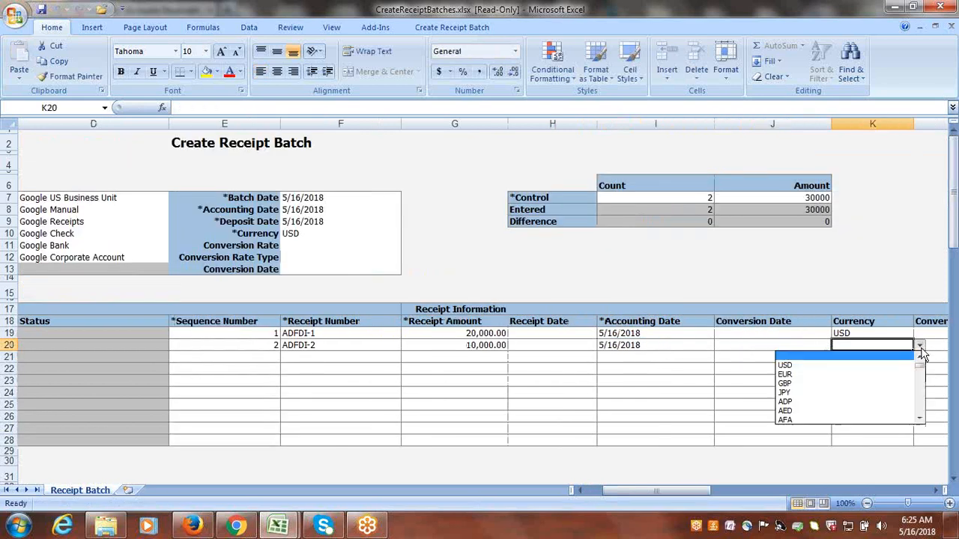
{"action": "left_click", "coordinate": [832, 364]}
Copy the customer name, account number and site from the first receipt line into the second receipt line.
{"action": "key", "text": "Tab"}
{"action": "key", "text": "Tab"}
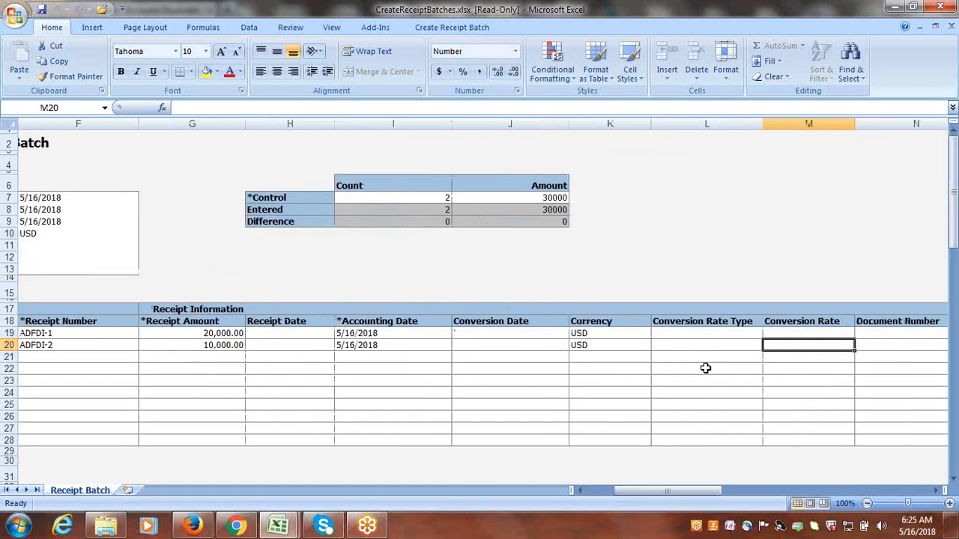
{"action": "key", "text": "Tab"}
{"action": "key", "text": "Tab"}
{"action": "key", "text": "Tab"}
{"action": "key", "text": "Tab"}
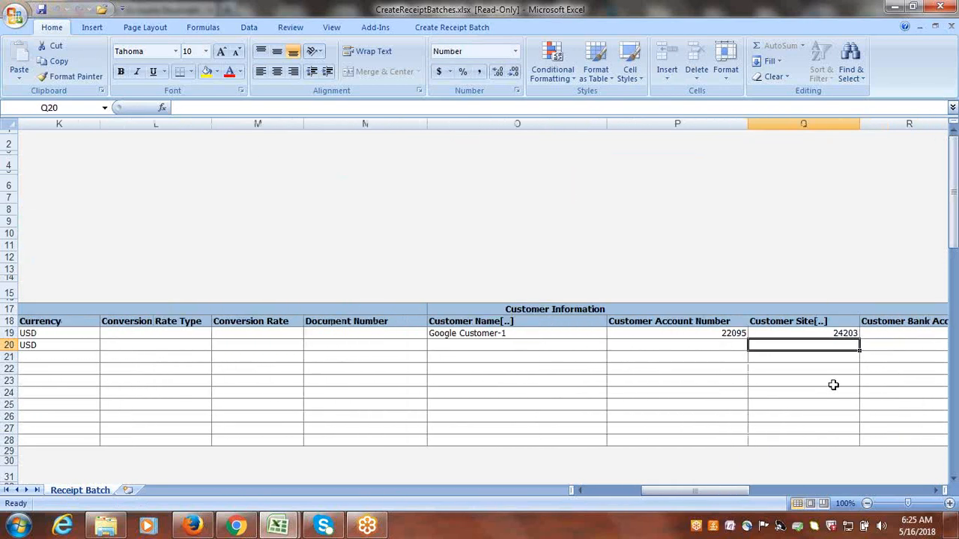
{"action": "left_click_drag", "start_coordinate": [482, 337], "coordinate": [781, 333]}
{"action": "key", "text": "ctrl+c"}
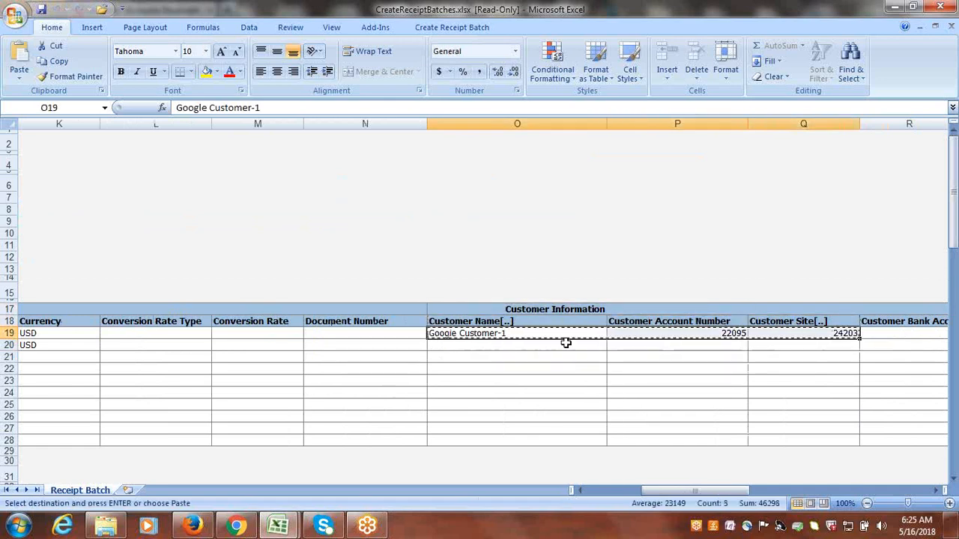
{"action": "left_click_drag", "start_coordinate": [562, 345], "coordinate": [789, 345]}
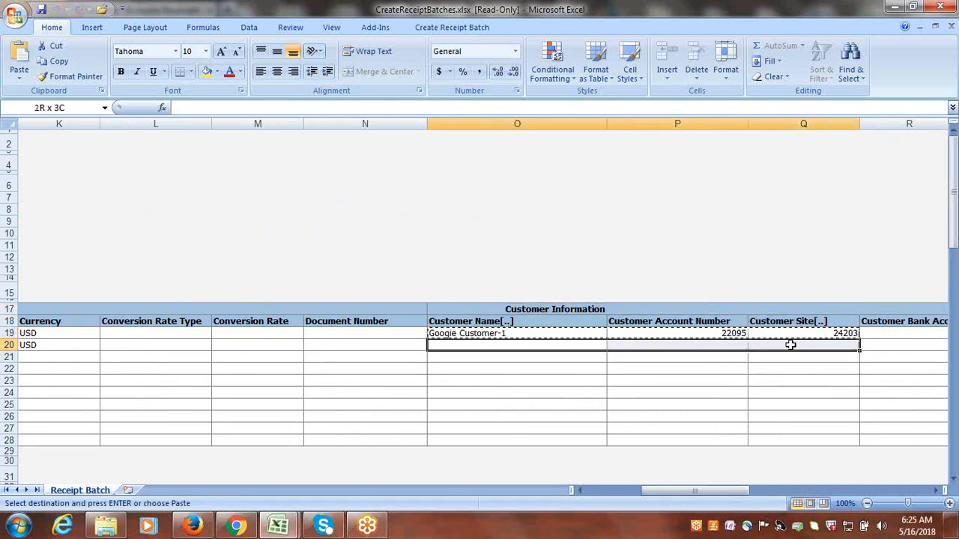
{"action": "key", "text": "Return"}
{"action": "left_click", "coordinate": [660, 268]}
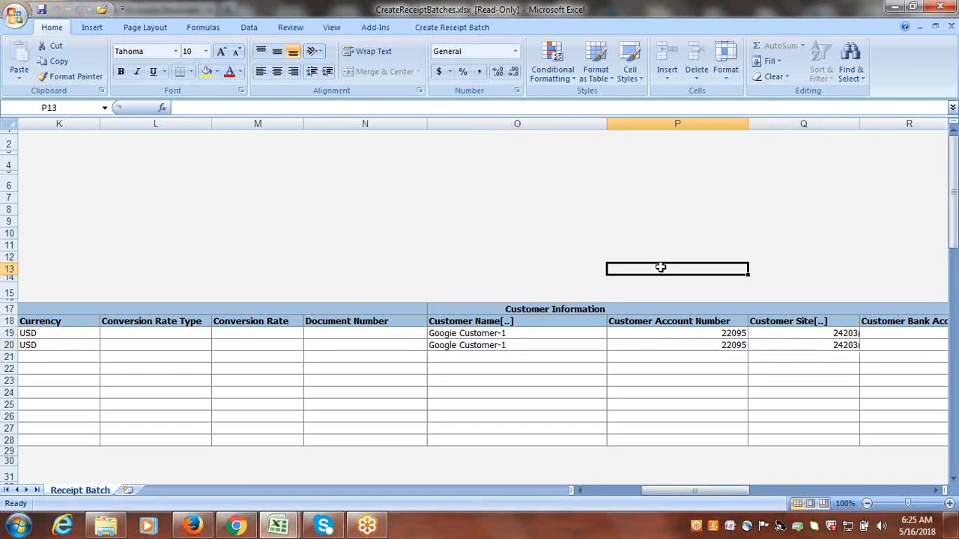
Upload the completed receipt batch, with subsequent rows continuing to upload on failure and no download of rows after success.
{"action": "left_click_drag", "start_coordinate": [666, 492], "coordinate": [552, 490]}
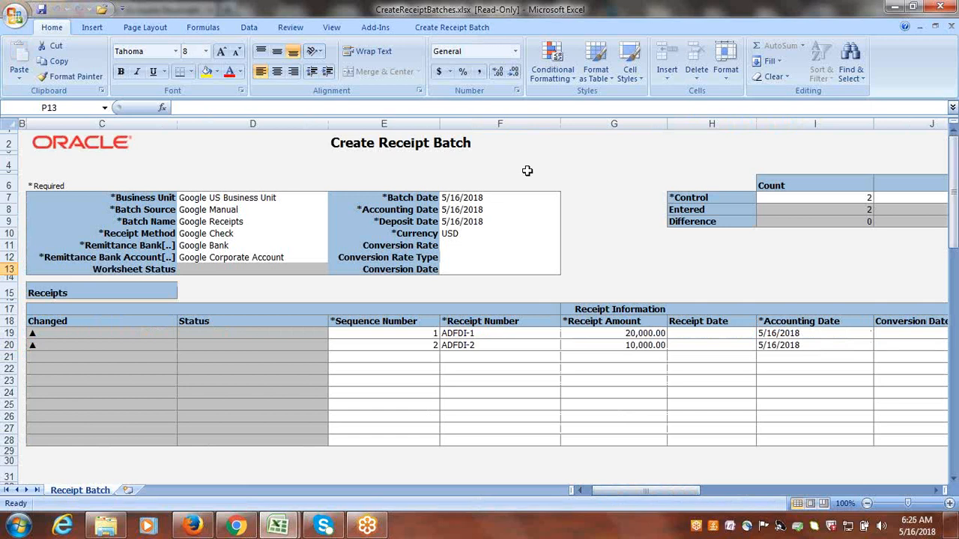
{"action": "left_click", "coordinate": [443, 27]}
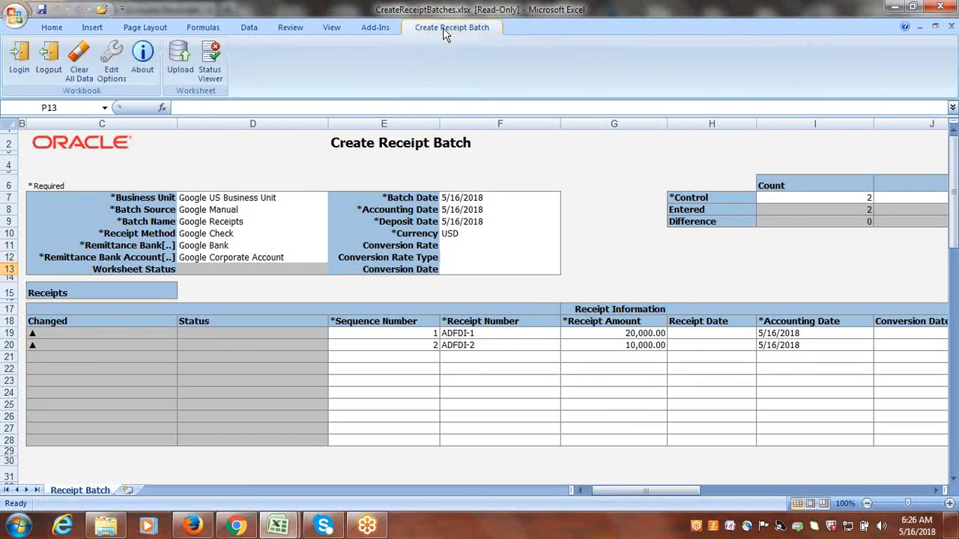
{"action": "left_click", "coordinate": [178, 66]}
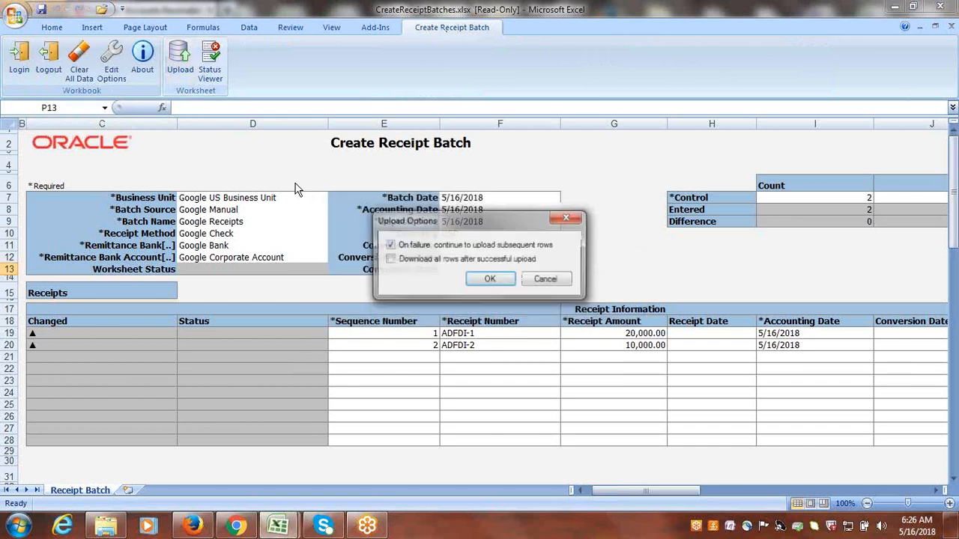
{"action": "left_click", "coordinate": [490, 280]}
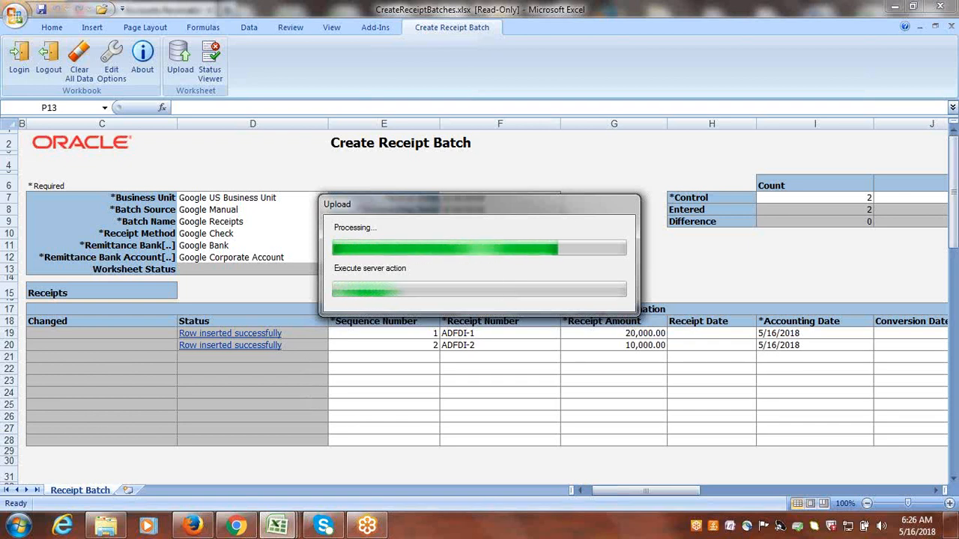
Switch to the Class_Discussions.xlsx workbook and review the receipt process steps from spreadsheet creation through import and posting.
{"action": "mouse_move", "coordinate": [278, 510]}
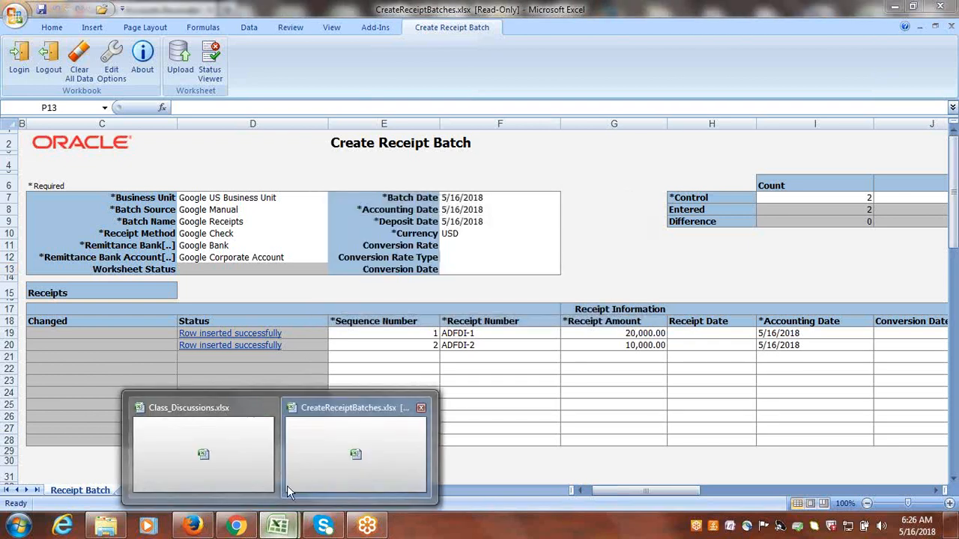
{"action": "left_click", "coordinate": [242, 469]}
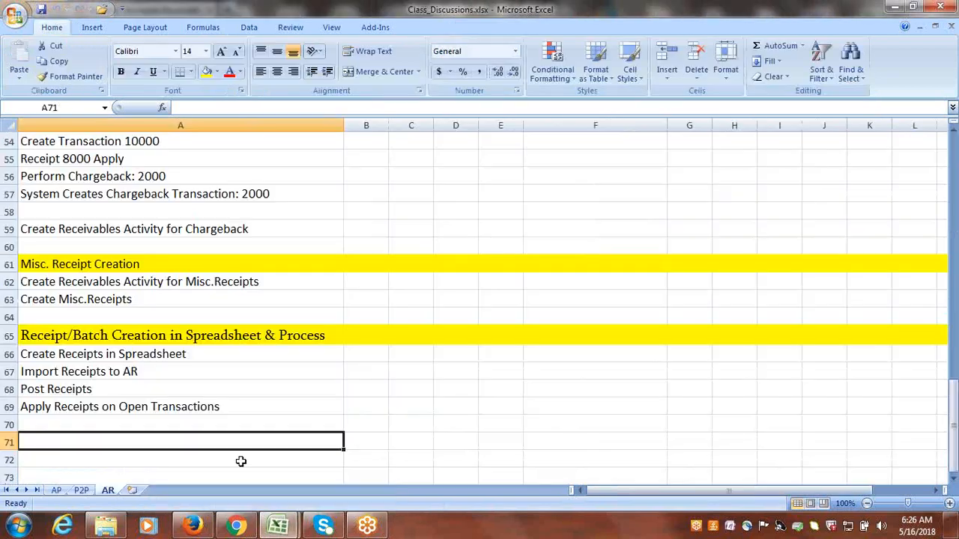
{"action": "left_click", "coordinate": [117, 354]}
{"action": "left_click", "coordinate": [128, 374]}
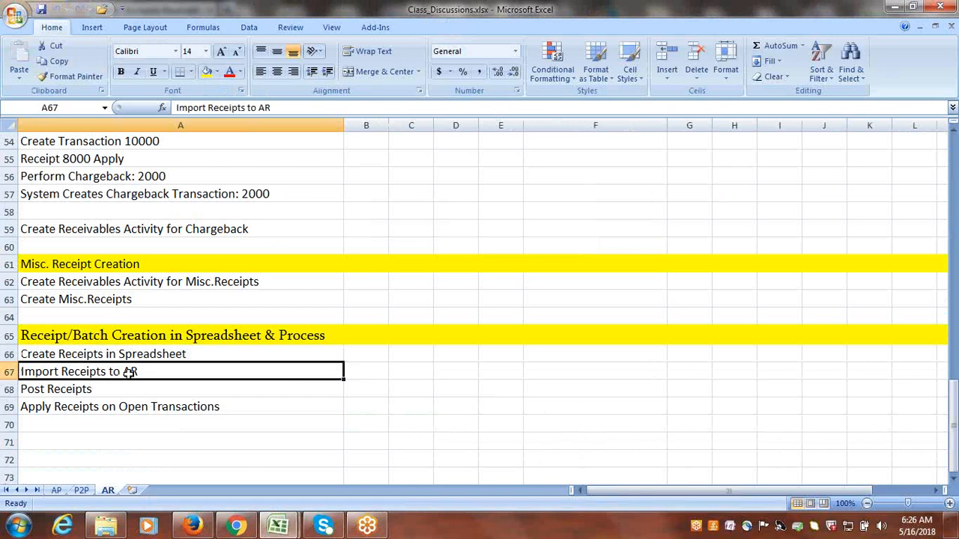
{"action": "key", "text": "Down"}
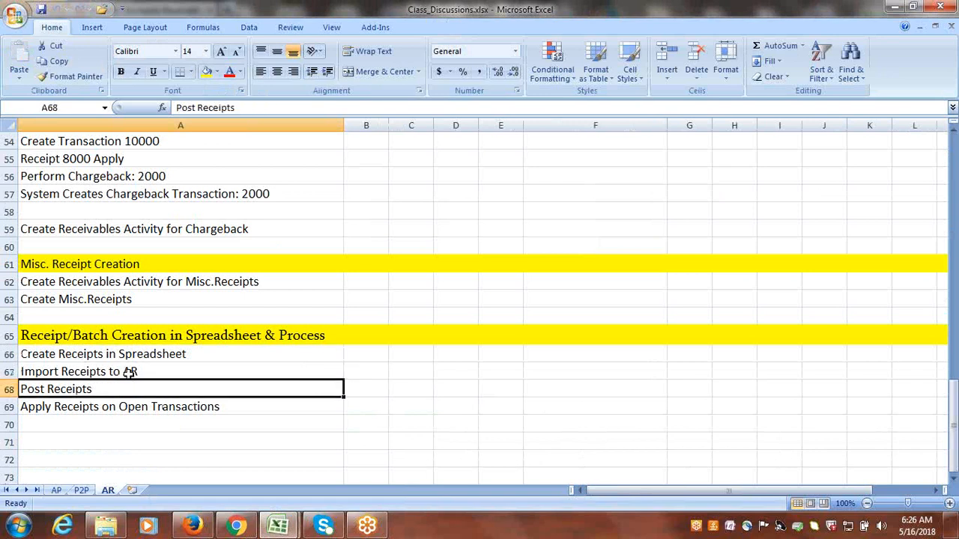
Switch to Firefox and refresh the Accounts Receivable batch list by visiting the Billing work area and returning.
{"action": "left_click", "coordinate": [193, 527]}
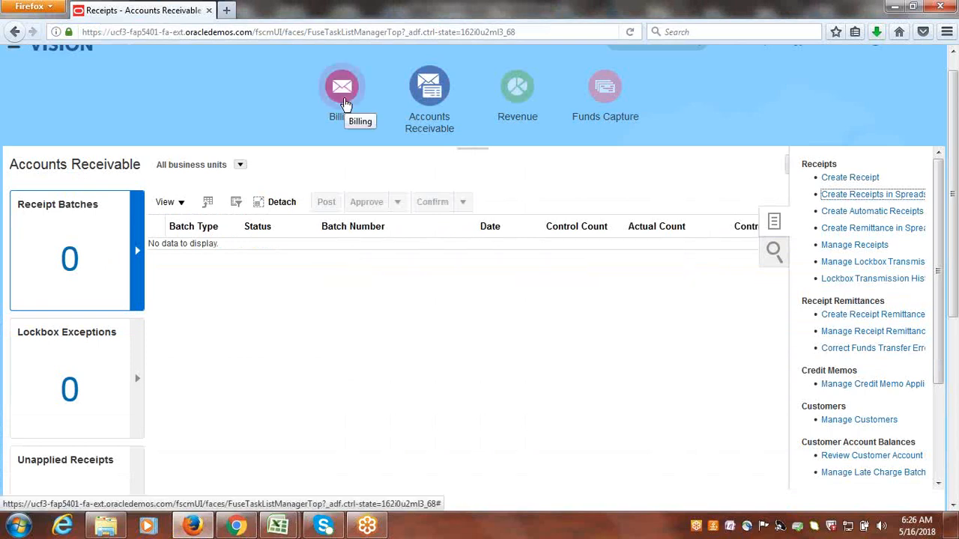
{"action": "left_click", "coordinate": [345, 103]}
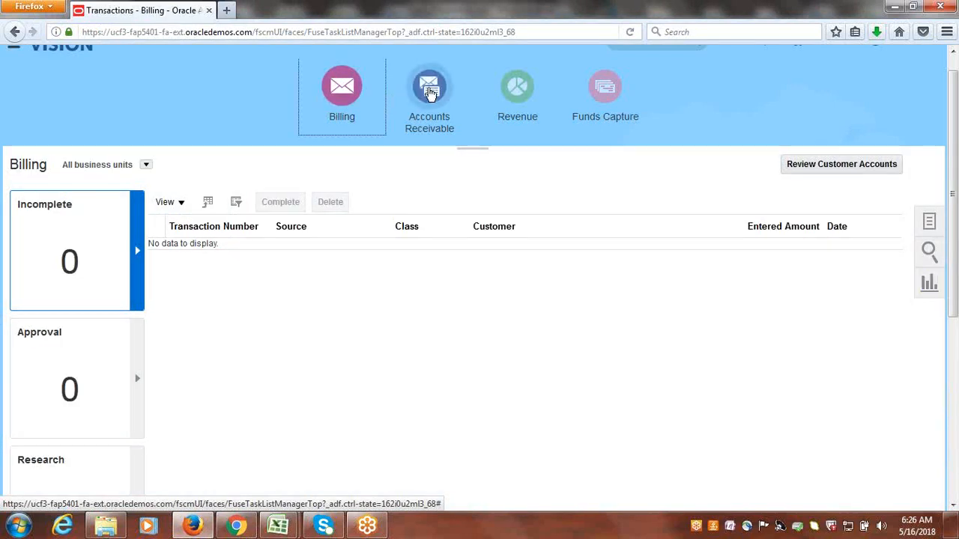
{"action": "left_click", "coordinate": [429, 88]}
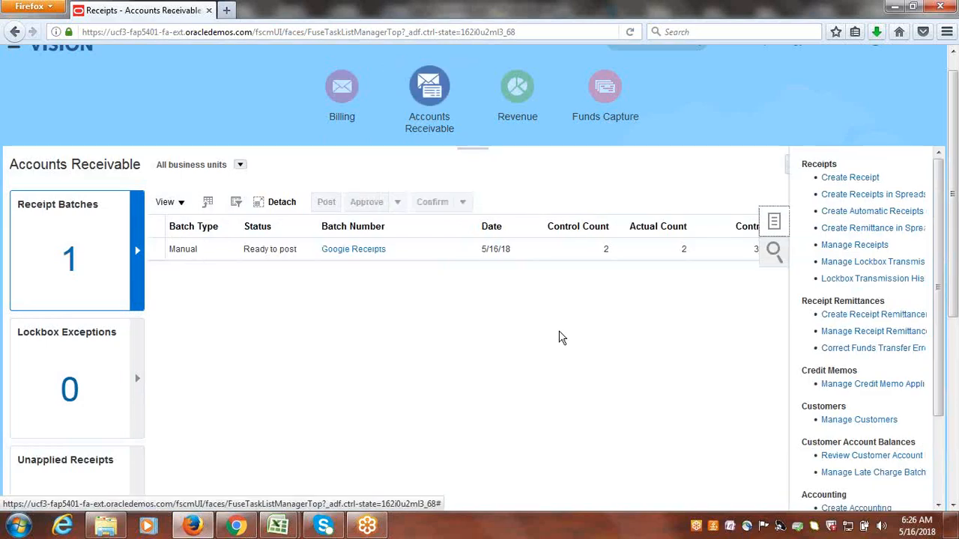
{"action": "left_click", "coordinate": [411, 330]}
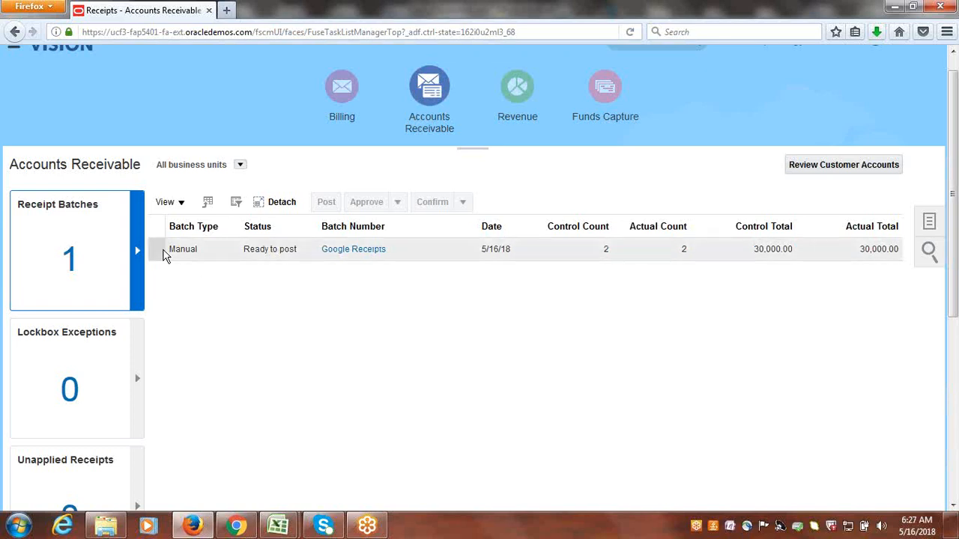
Post the Google Receipts batch, acknowledge the submission and refresh the receipt batches list.
{"action": "left_click", "coordinate": [155, 248]}
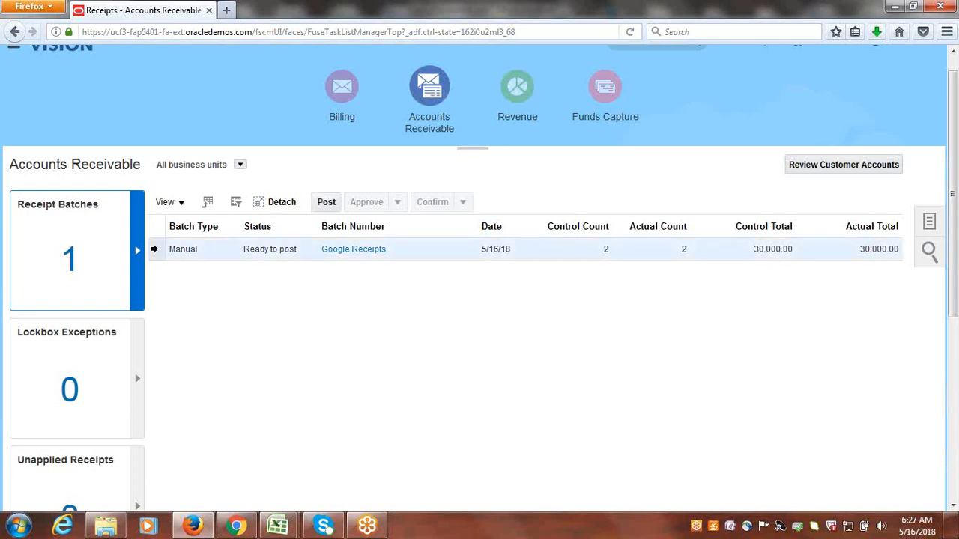
{"action": "left_click", "coordinate": [328, 202]}
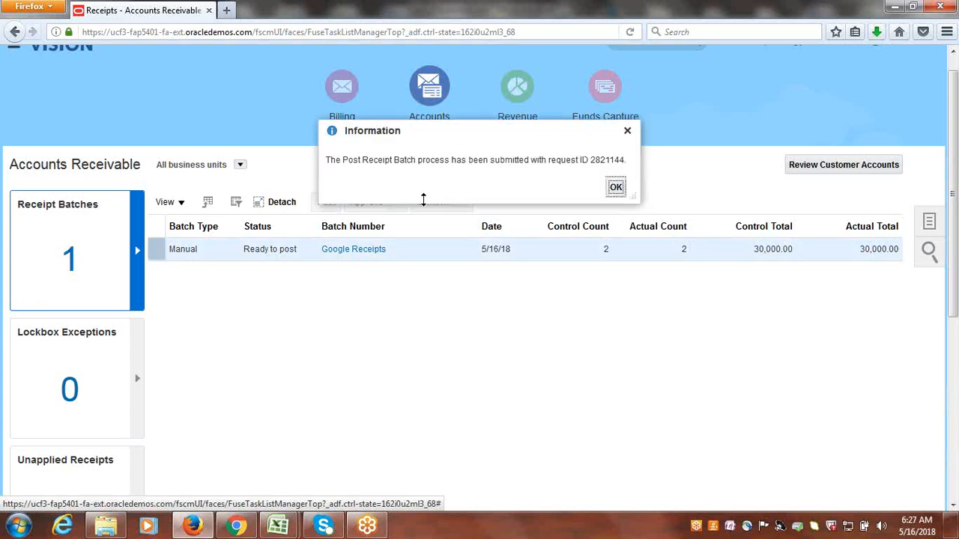
{"action": "left_click", "coordinate": [615, 188]}
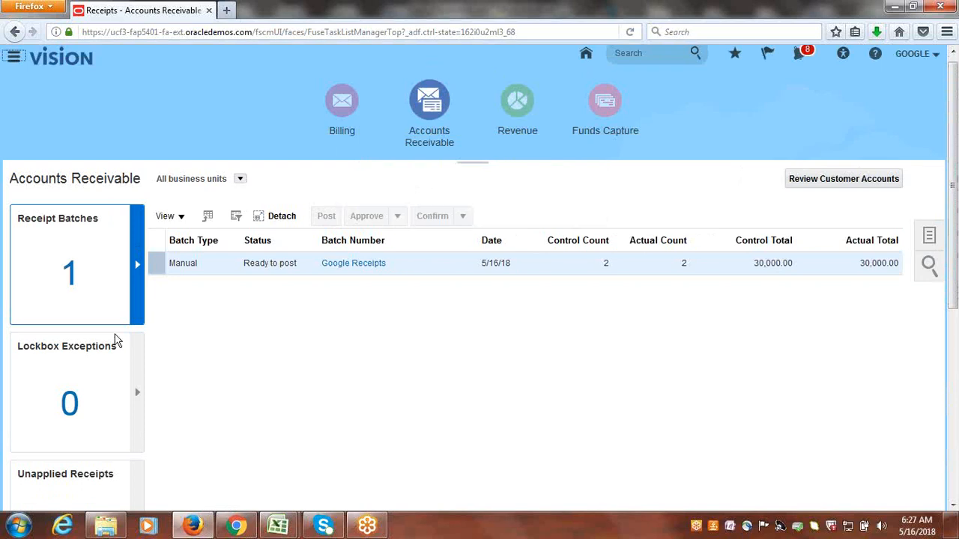
{"action": "left_click", "coordinate": [338, 104]}
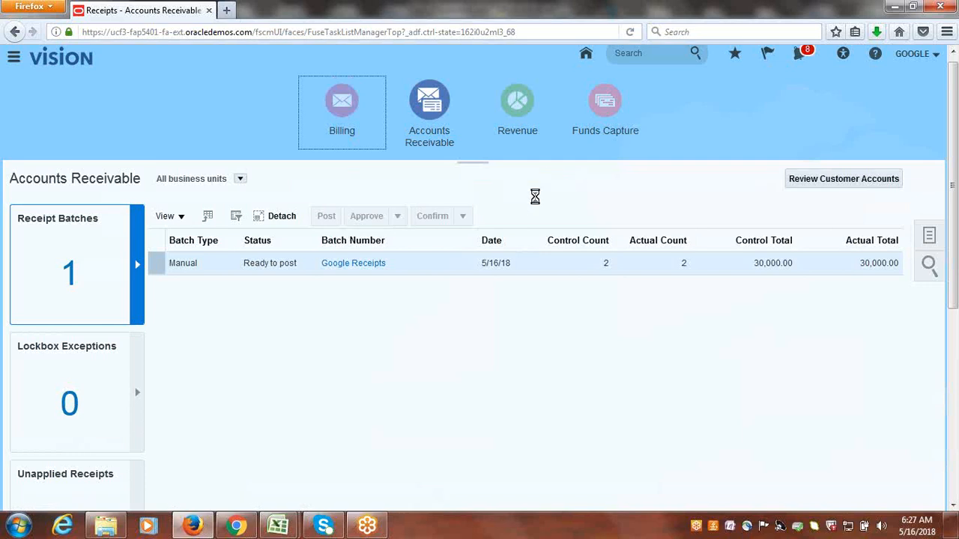
{"action": "left_click", "coordinate": [433, 109]}
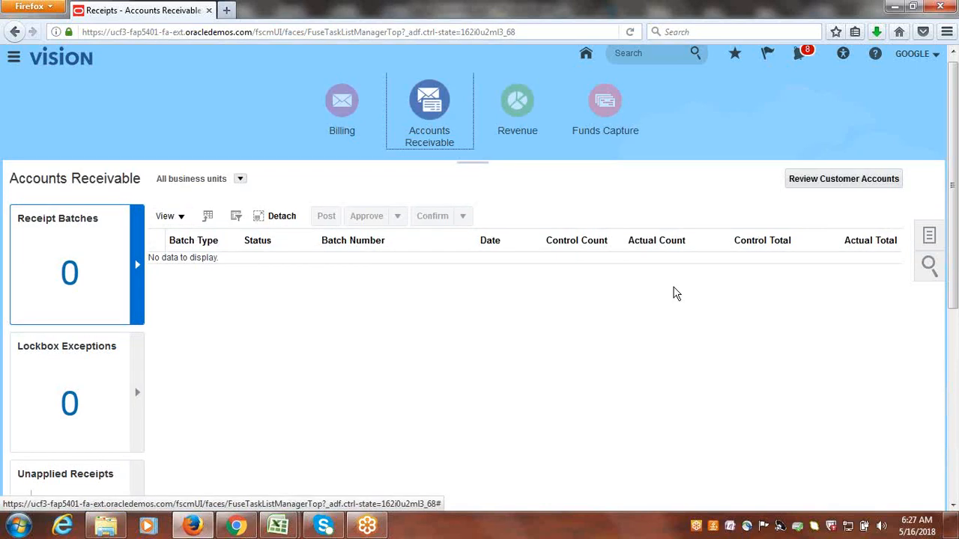
Search Manage Receipts for receipt numbers starting with ADFDI, review the posted receipts and return to Accounts Receivable.
{"action": "left_click", "coordinate": [934, 245]}
{"action": "left_click", "coordinate": [930, 239]}
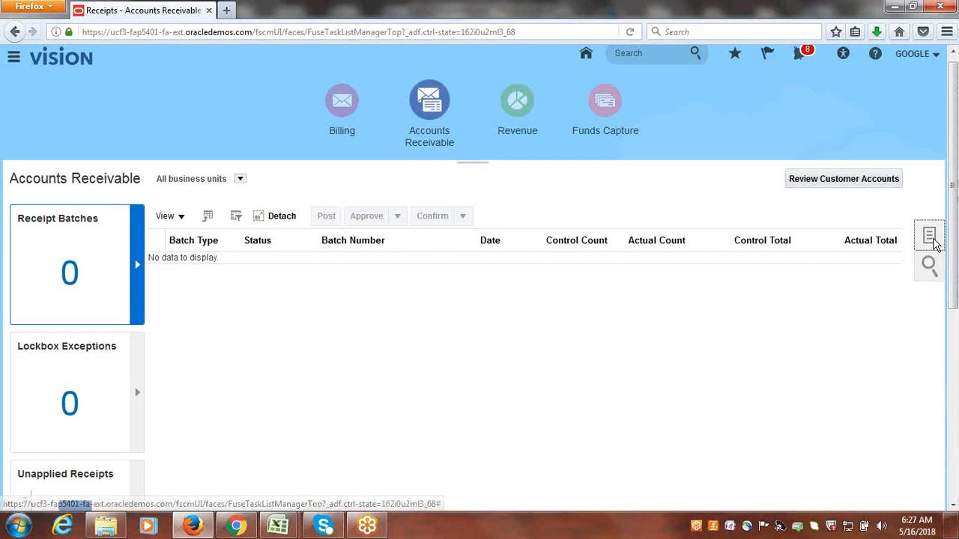
{"action": "left_click", "coordinate": [862, 262]}
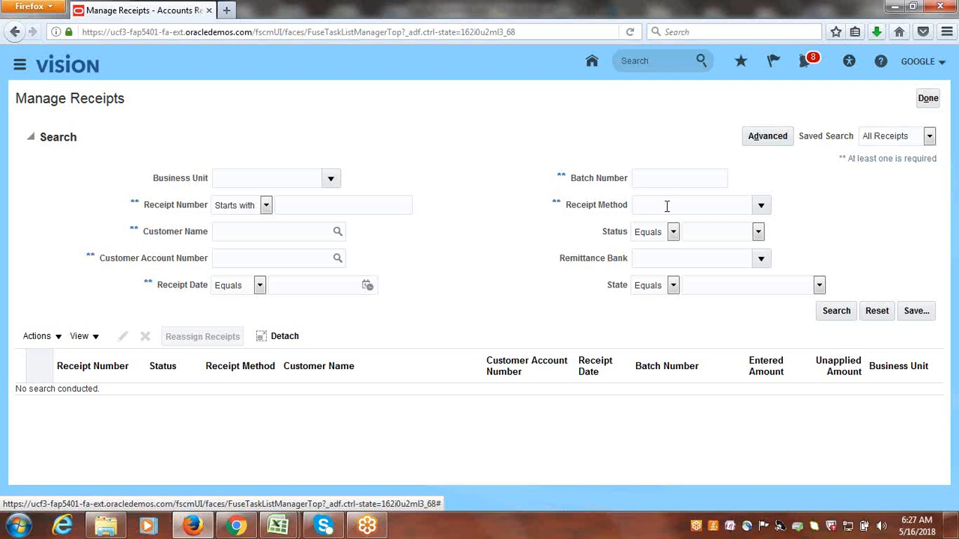
{"action": "left_click", "coordinate": [362, 202]}
{"action": "type", "text": "ADFDI"}
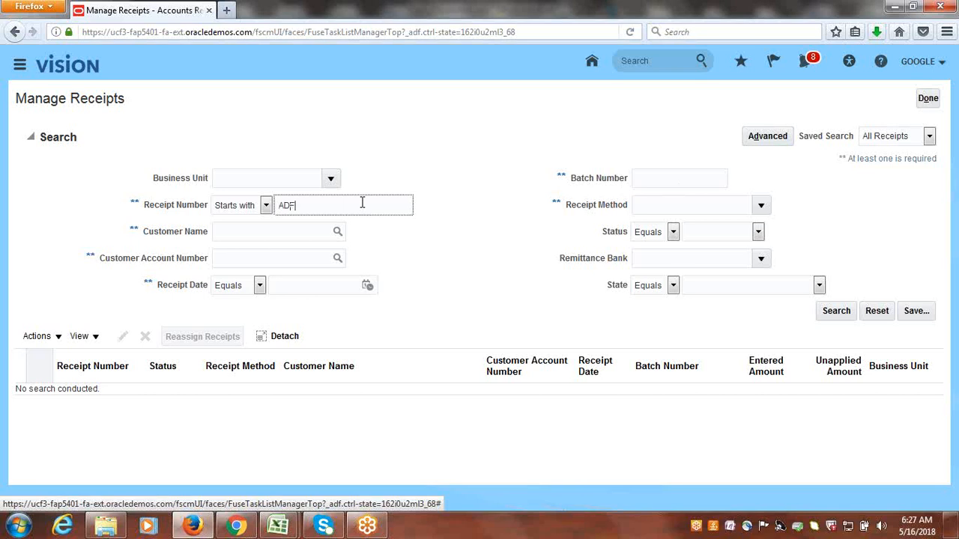
{"action": "left_click", "coordinate": [834, 312]}
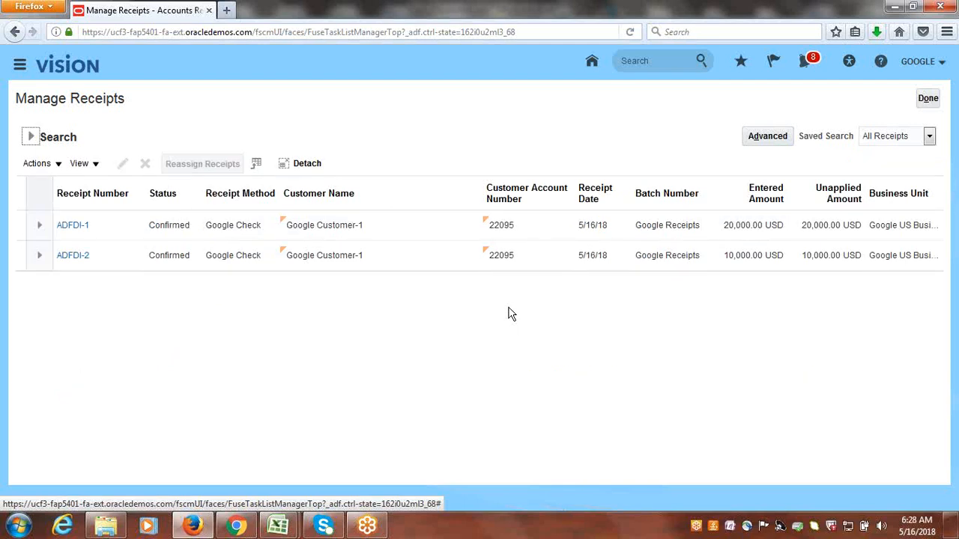
{"action": "left_click", "coordinate": [929, 99]}
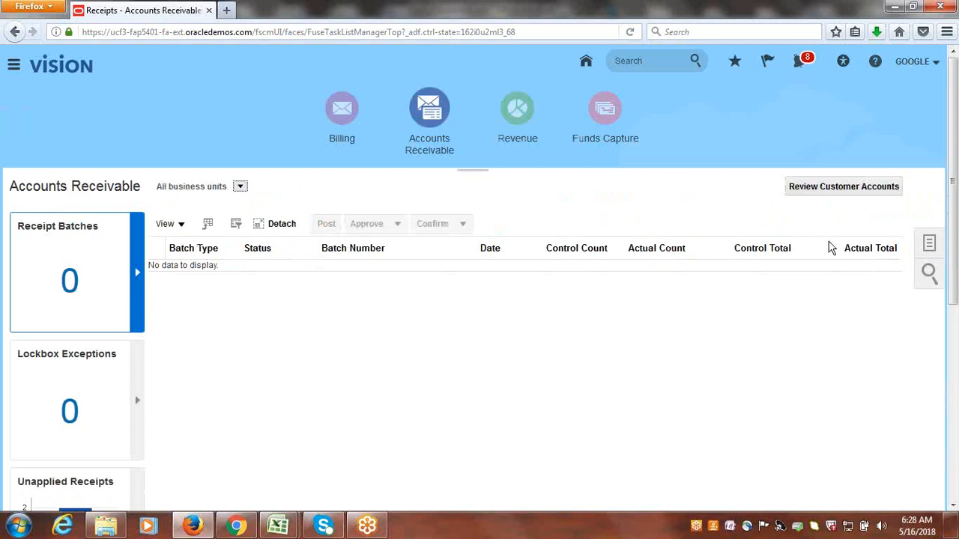
Find the ADFDI receipts again, open ADFDI-1 to examine its application options, and return to Accounts Receivable without making changes.
{"action": "left_click", "coordinate": [926, 239]}
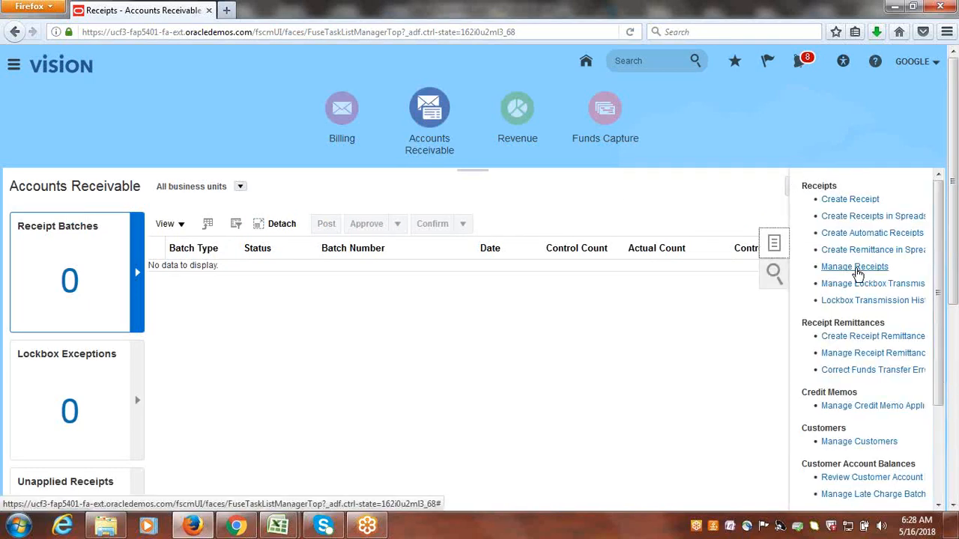
{"action": "left_click", "coordinate": [855, 268]}
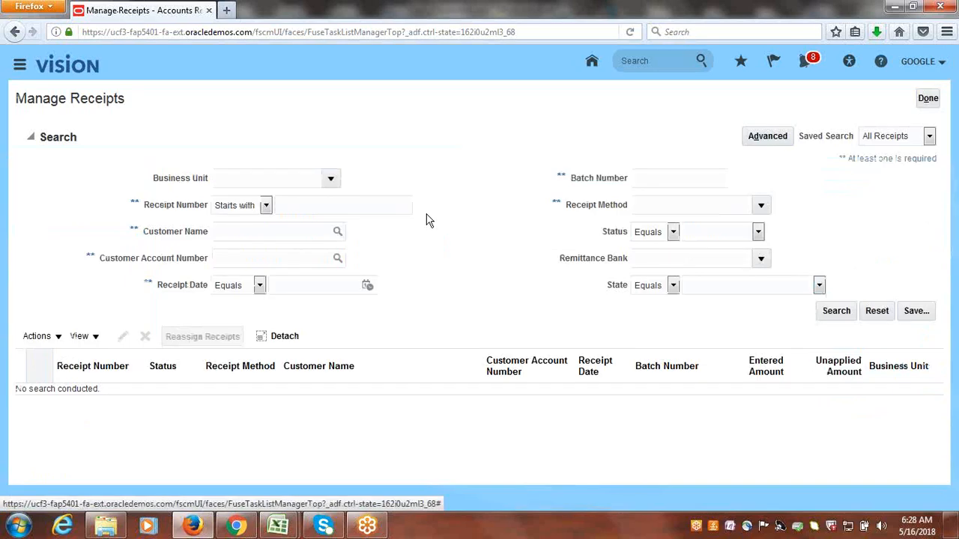
{"action": "left_click", "coordinate": [326, 206]}
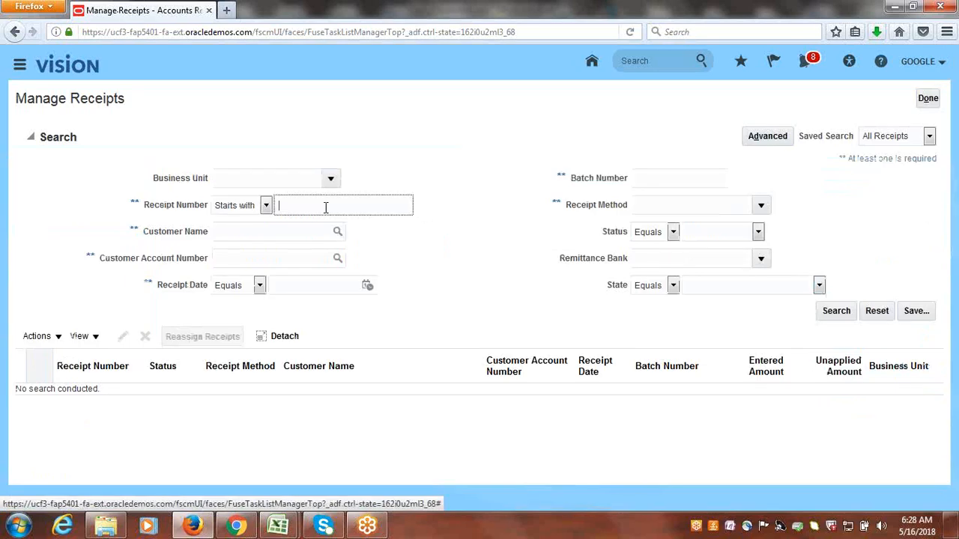
{"action": "type", "text": "ADFDi"}
{"action": "key", "text": "Return"}
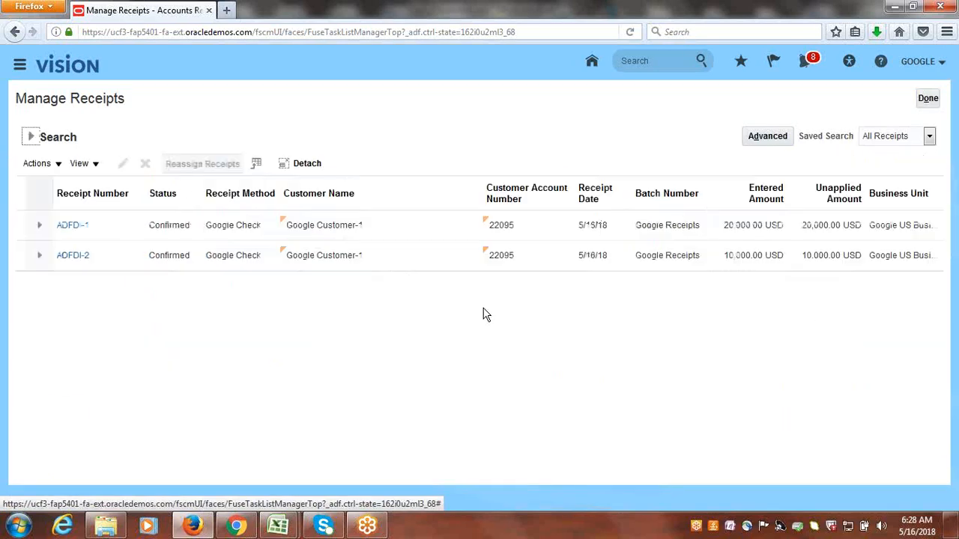
{"action": "left_click", "coordinate": [68, 226]}
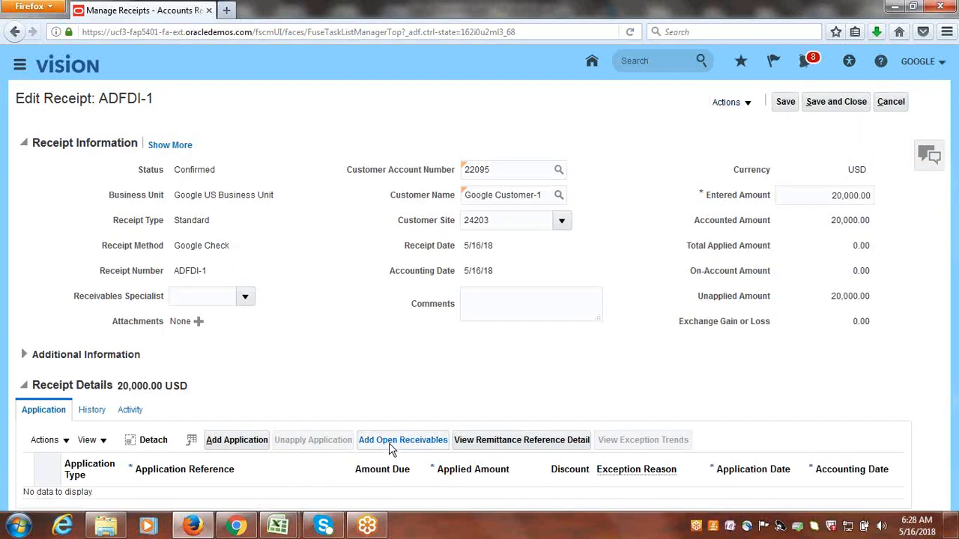
{"action": "left_click", "coordinate": [898, 105]}
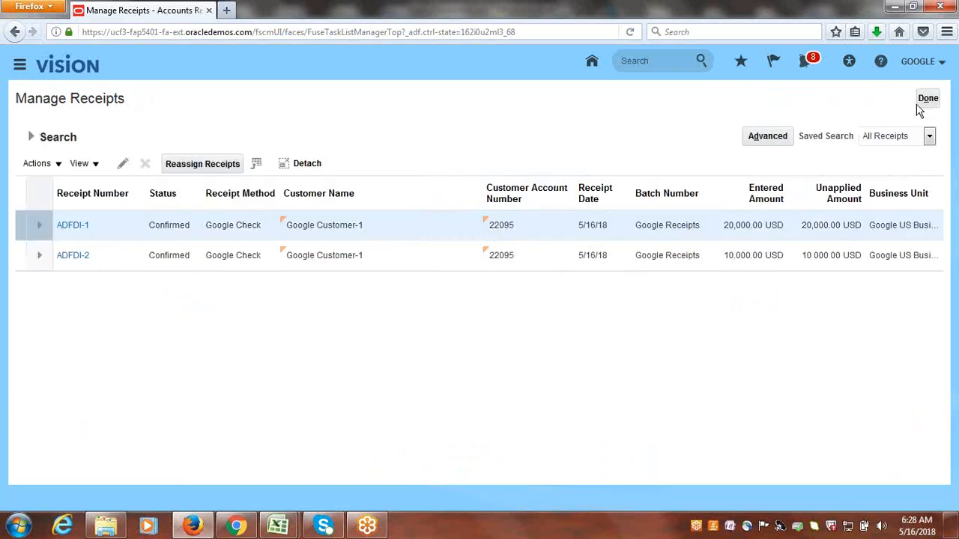
{"action": "left_click", "coordinate": [925, 101]}
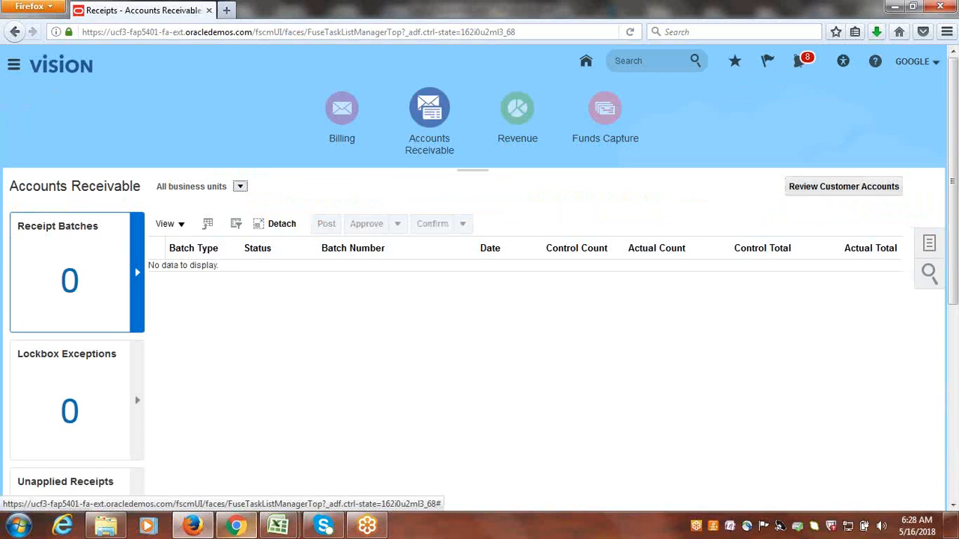
In the Class_Discussions.xlsx workbook, mark the Receipt/Batch Creation in Spreadsheet & Process topic as Done and save the file.
{"action": "mouse_move", "coordinate": [278, 526]}
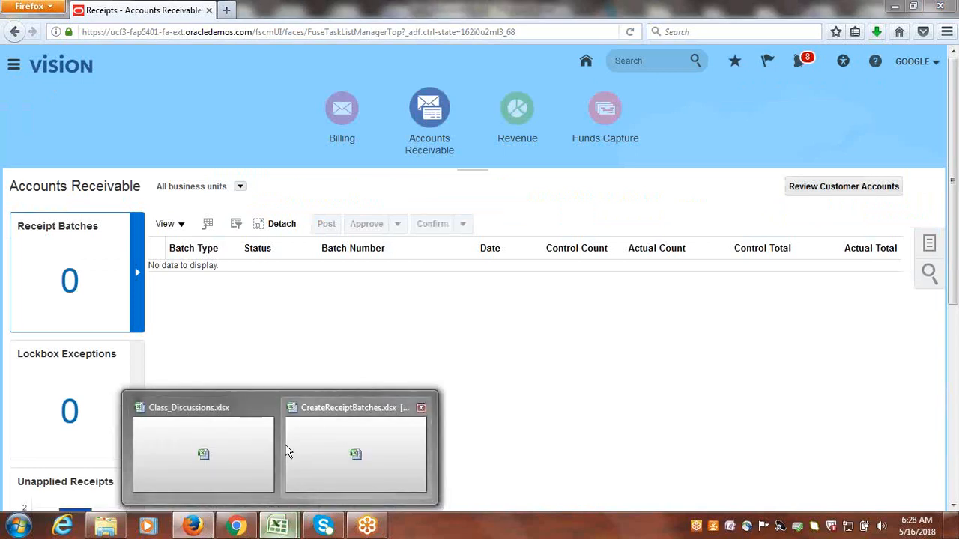
{"action": "left_click", "coordinate": [201, 450]}
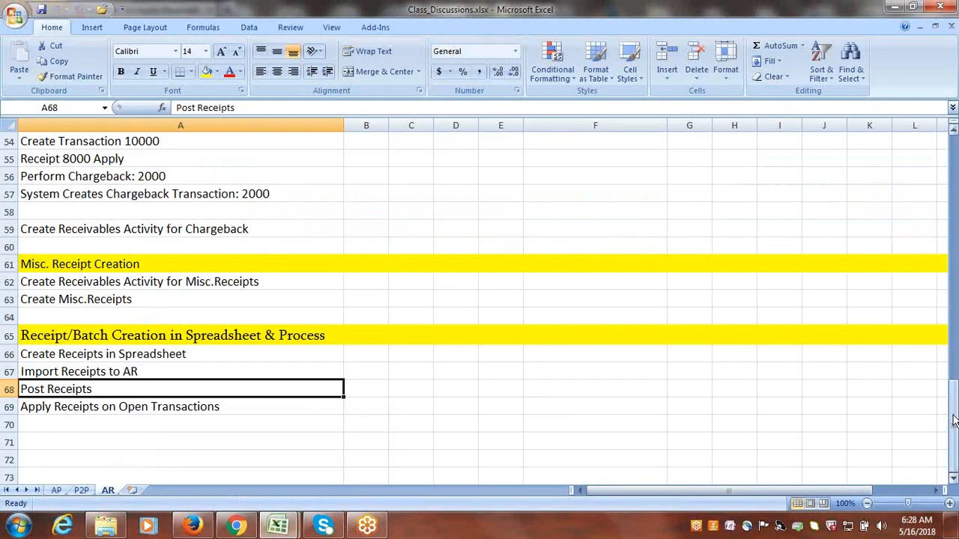
{"action": "left_click_drag", "start_coordinate": [953, 421], "coordinate": [949, 315]}
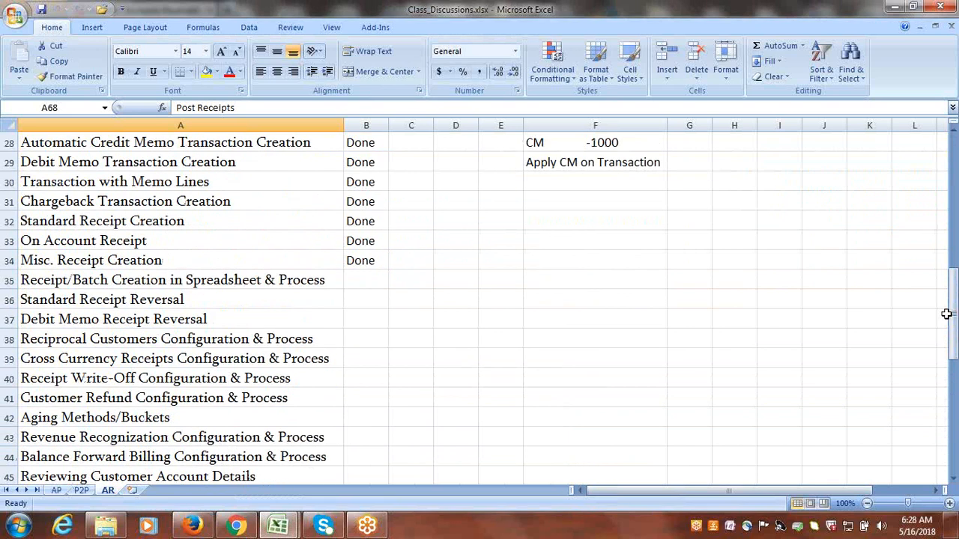
{"action": "left_click", "coordinate": [271, 287]}
{"action": "key", "text": "Right"}
{"action": "type", "text": "D"}
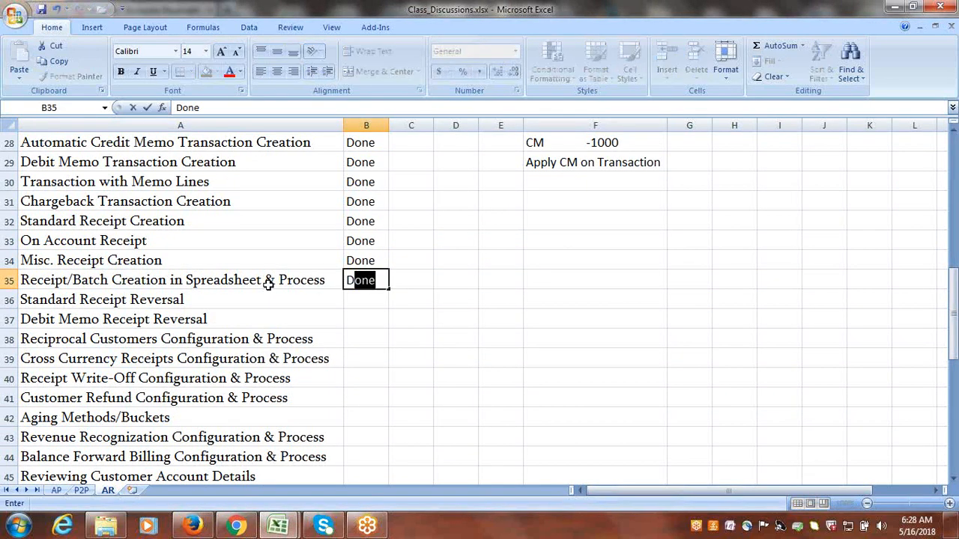
{"action": "left_click", "coordinate": [211, 301]}
{"action": "key", "text": "Right"}
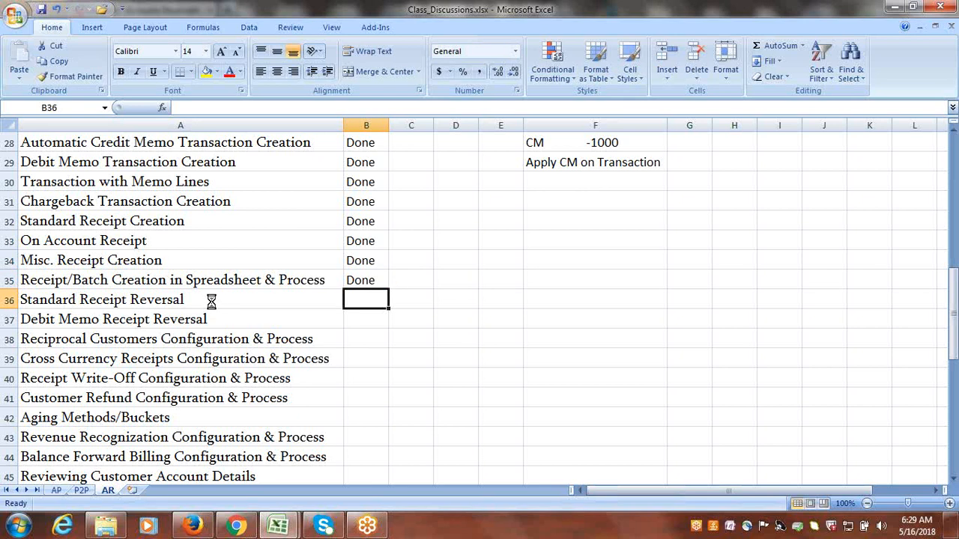
{"action": "left_click", "coordinate": [178, 298]}
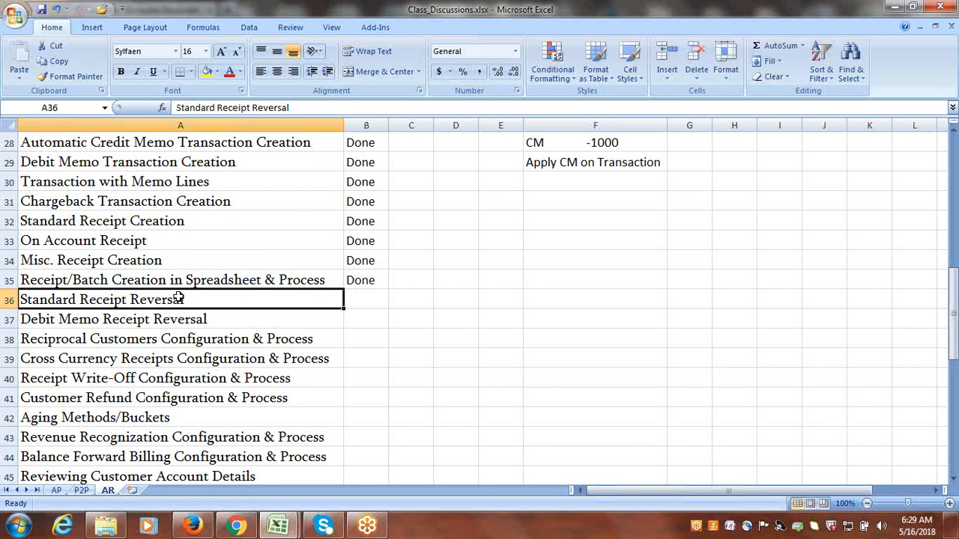
{"action": "key", "text": "ctrl+s"}
{"action": "left_click", "coordinate": [177, 322]}
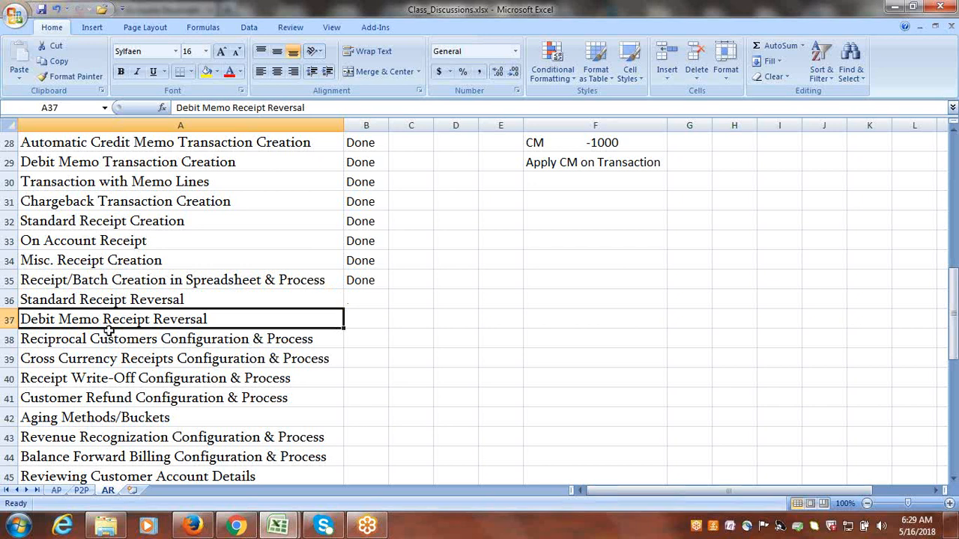
{"action": "left_click", "coordinate": [173, 298]}
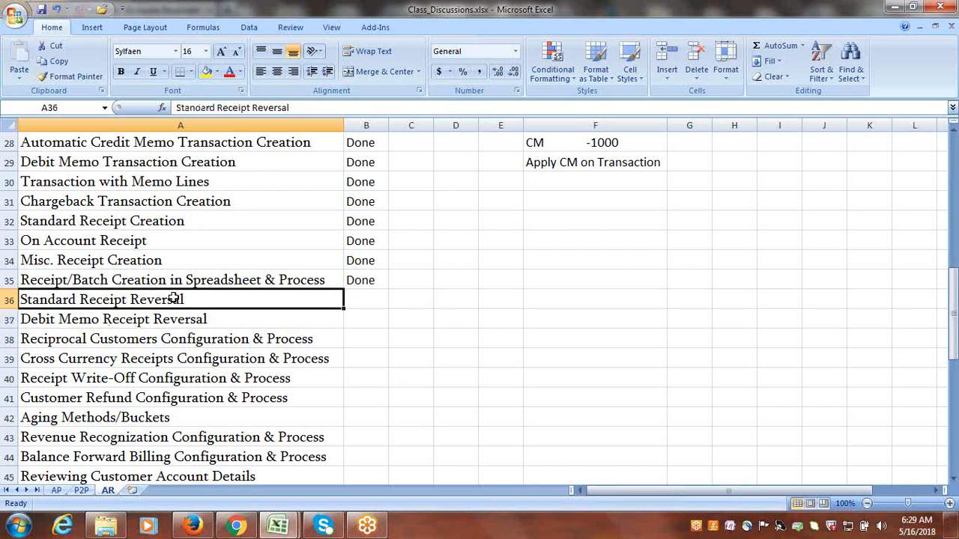
Switch to Oracle Receivables in Firefox and open Manage Receipts from the receipts tasks.
{"action": "left_click", "coordinate": [196, 526]}
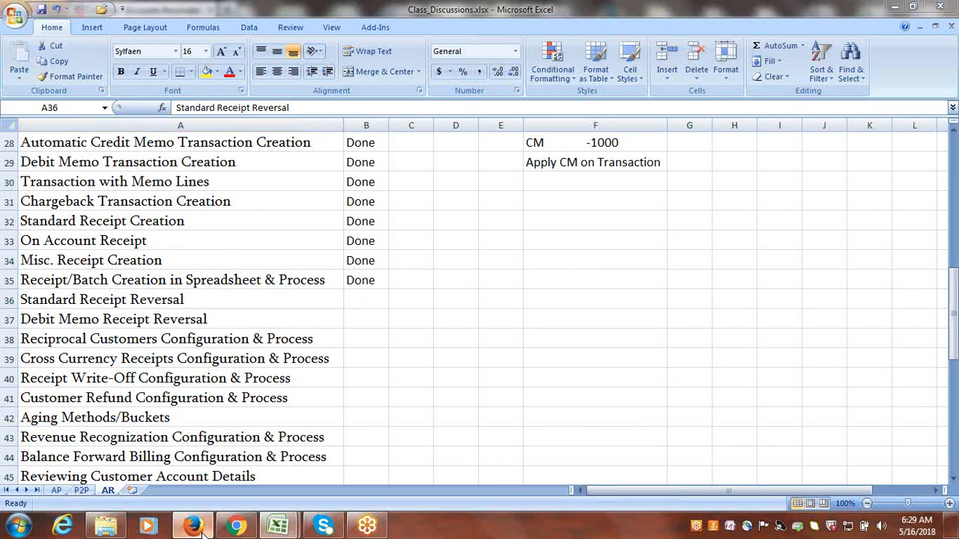
{"action": "left_click", "coordinate": [930, 243]}
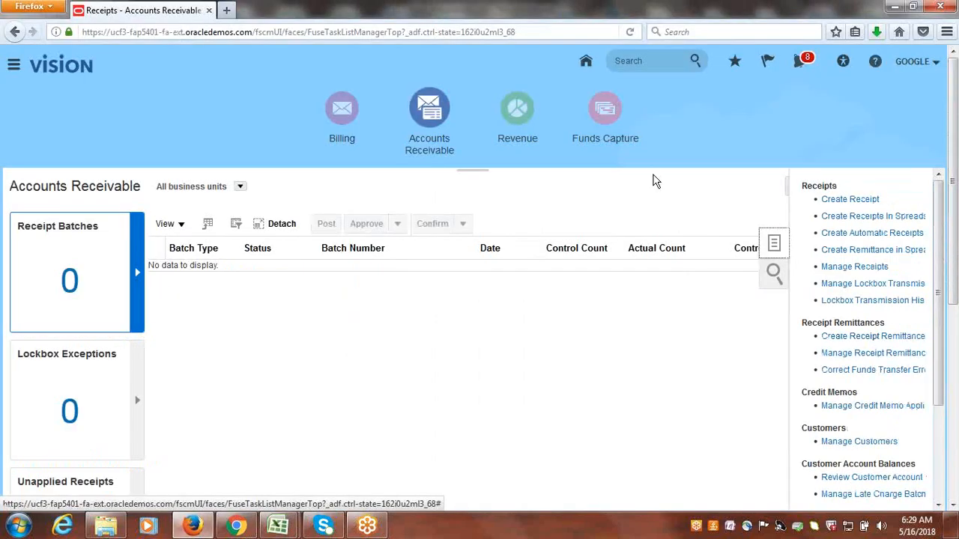
{"action": "left_click", "coordinate": [869, 267]}
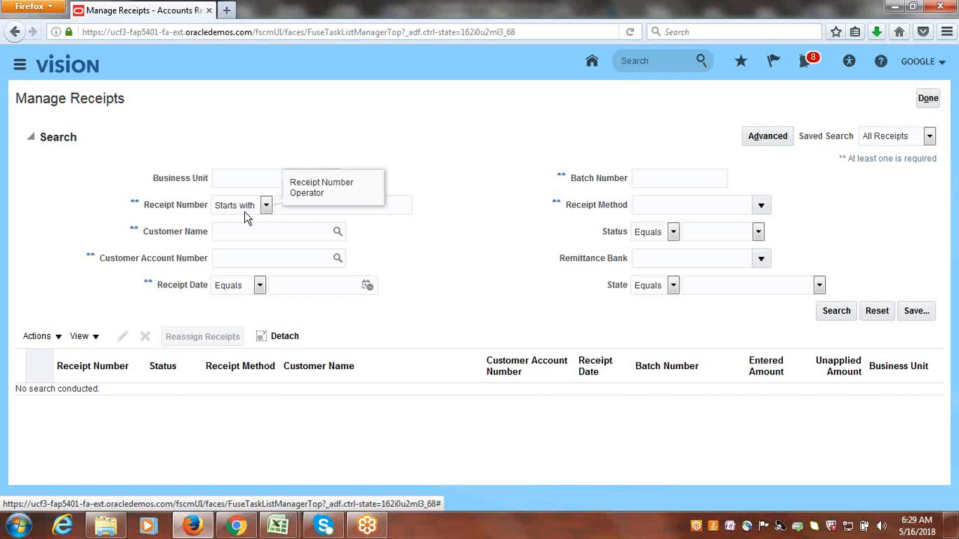
Look up the customer name Google, select Google Customer-1 and search for that customer's receipts.
{"action": "left_click", "coordinate": [337, 234]}
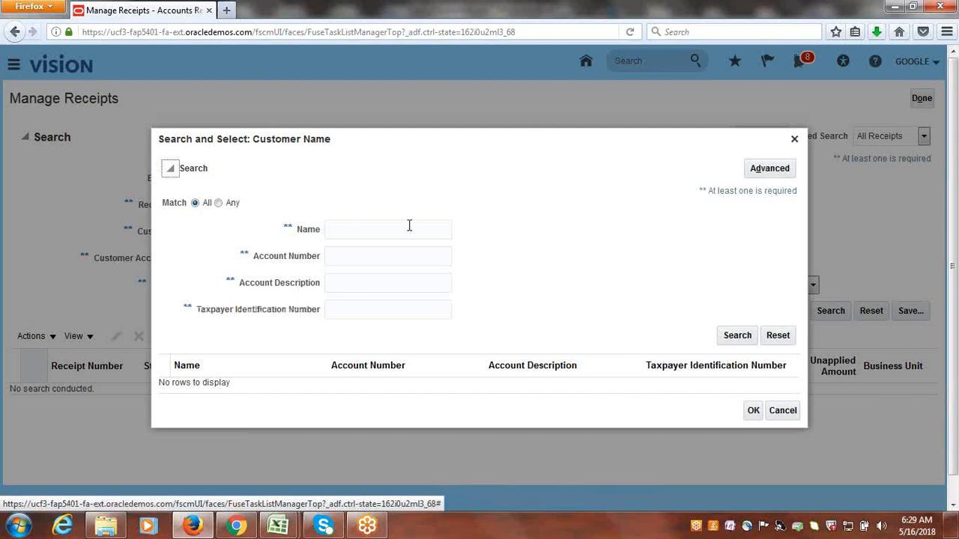
{"action": "left_click", "coordinate": [409, 226]}
{"action": "type", "text": "g"}
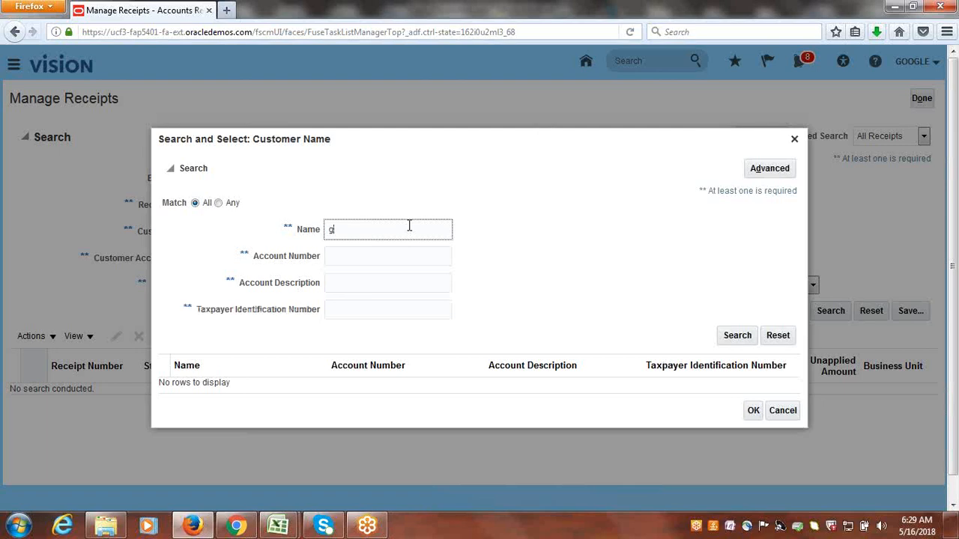
{"action": "type", "text": "oogle"}
{"action": "left_click", "coordinate": [738, 335]}
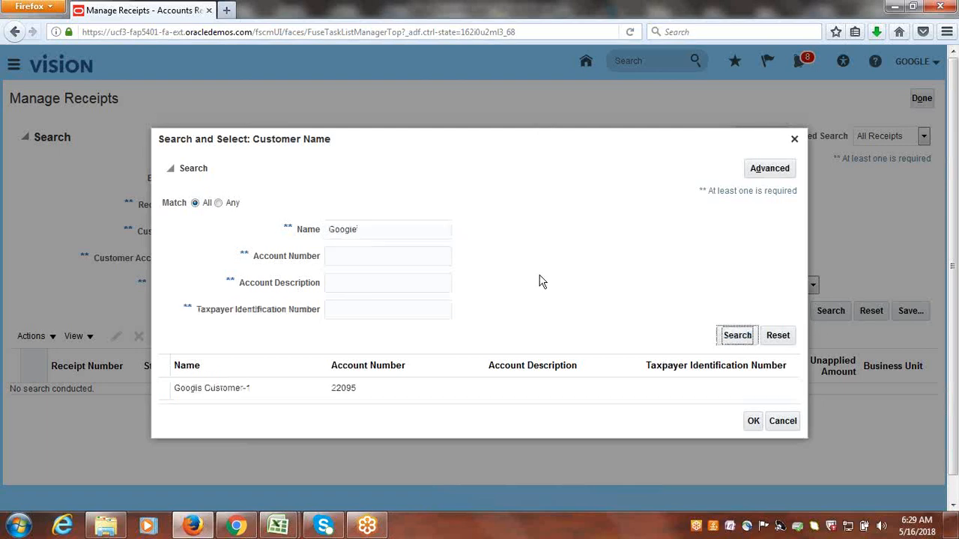
{"action": "left_click", "coordinate": [287, 388]}
{"action": "left_click", "coordinate": [753, 416]}
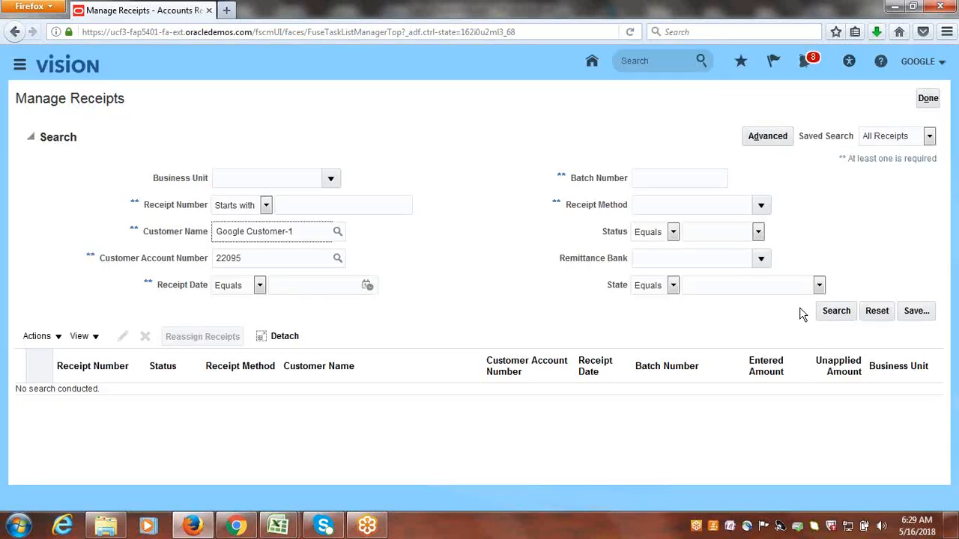
{"action": "left_click", "coordinate": [838, 312]}
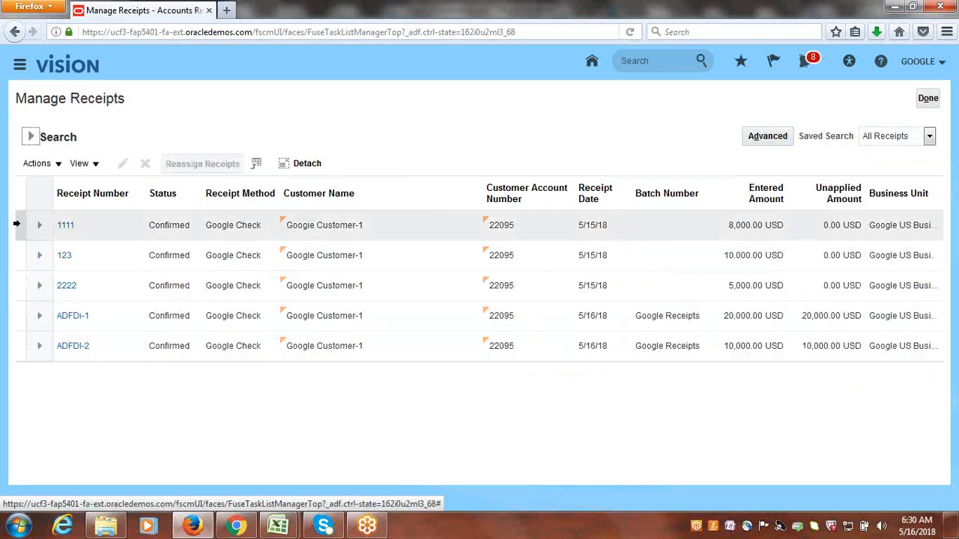
Open receipt 1111 and review its total applied amount, transaction application and available application actions.
{"action": "left_click", "coordinate": [16, 224]}
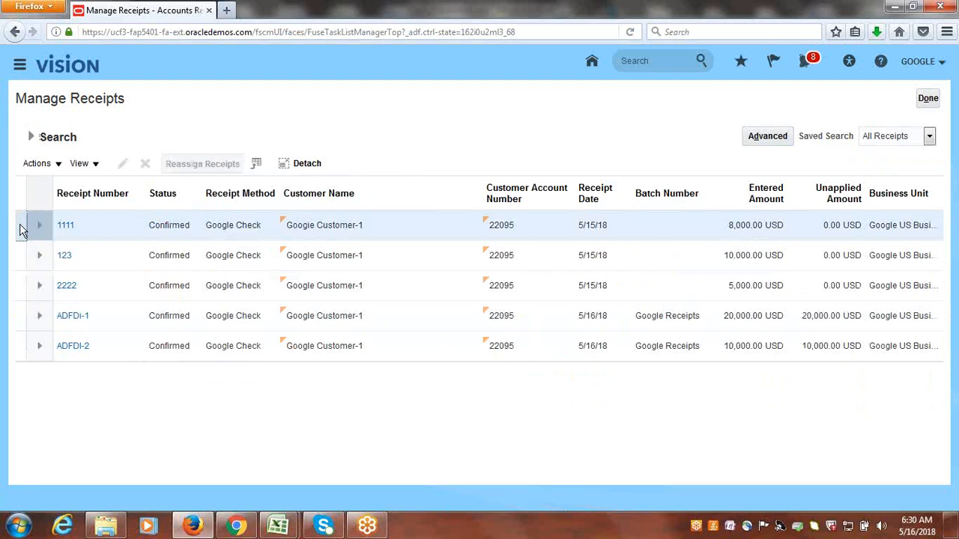
{"action": "left_click", "coordinate": [68, 227]}
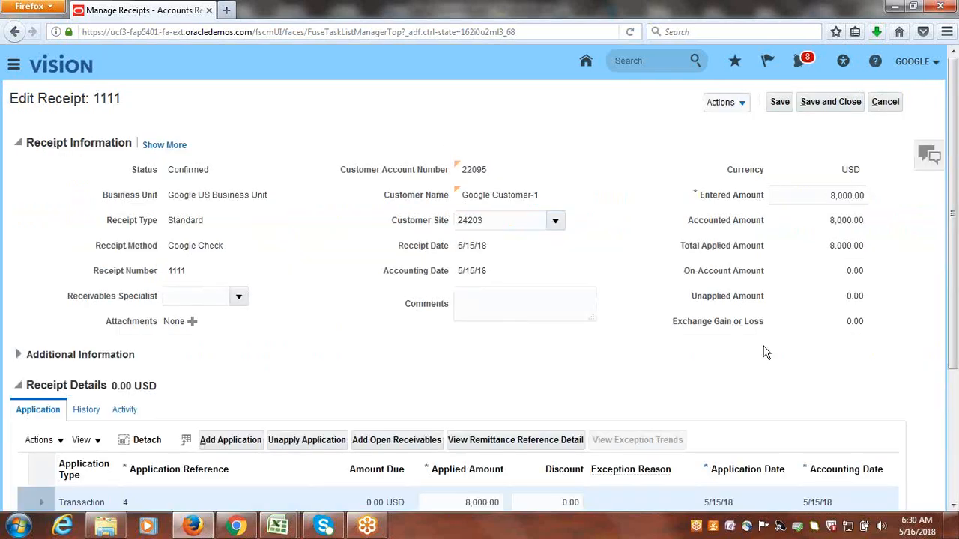
{"action": "scroll", "coordinate": [955, 192], "scroll_direction": "down", "scroll_amount": 2}
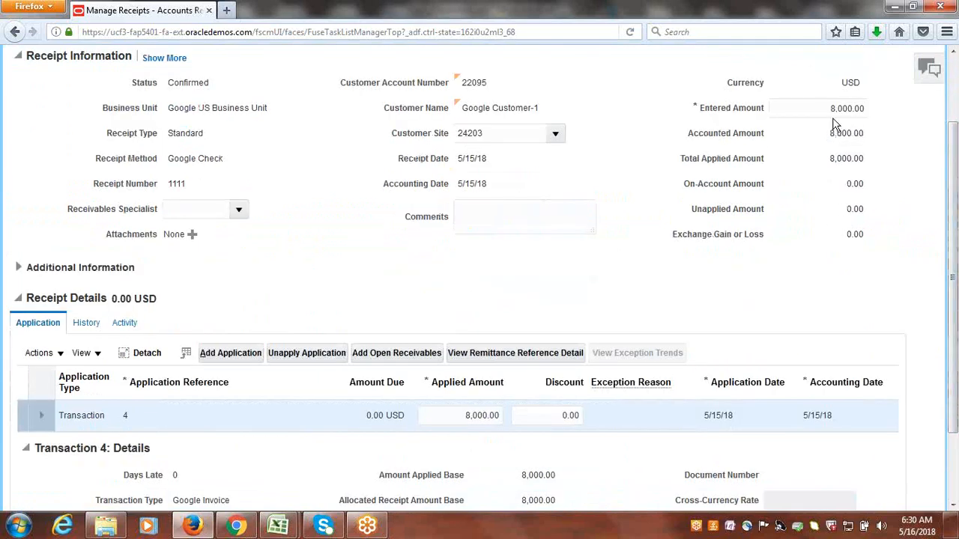
{"action": "left_click_drag", "start_coordinate": [830, 163], "coordinate": [866, 160]}
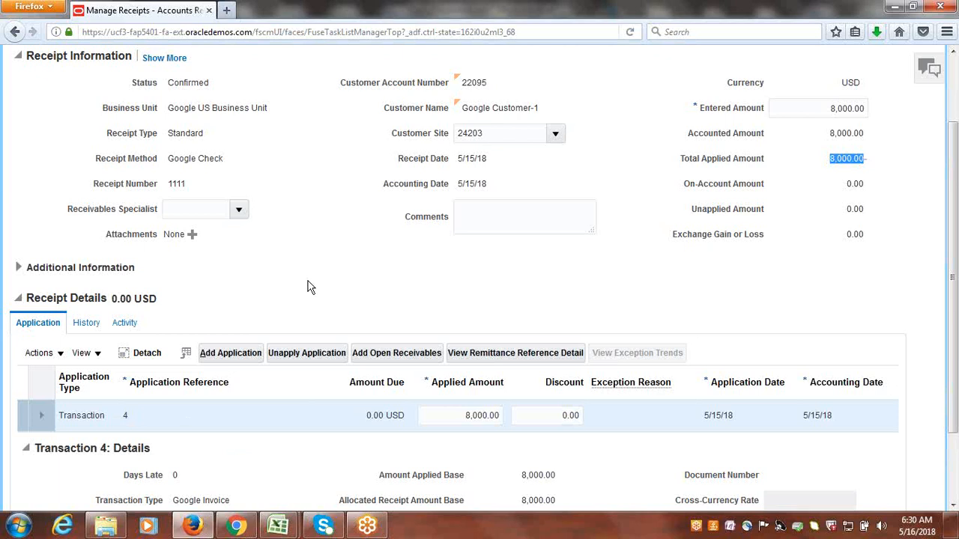
{"action": "left_click", "coordinate": [61, 355]}
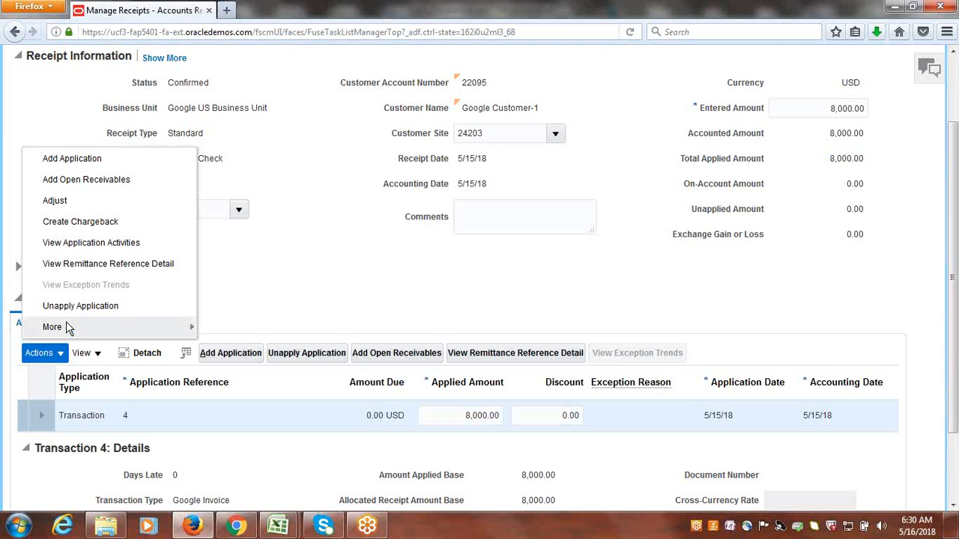
{"action": "left_click", "coordinate": [371, 257]}
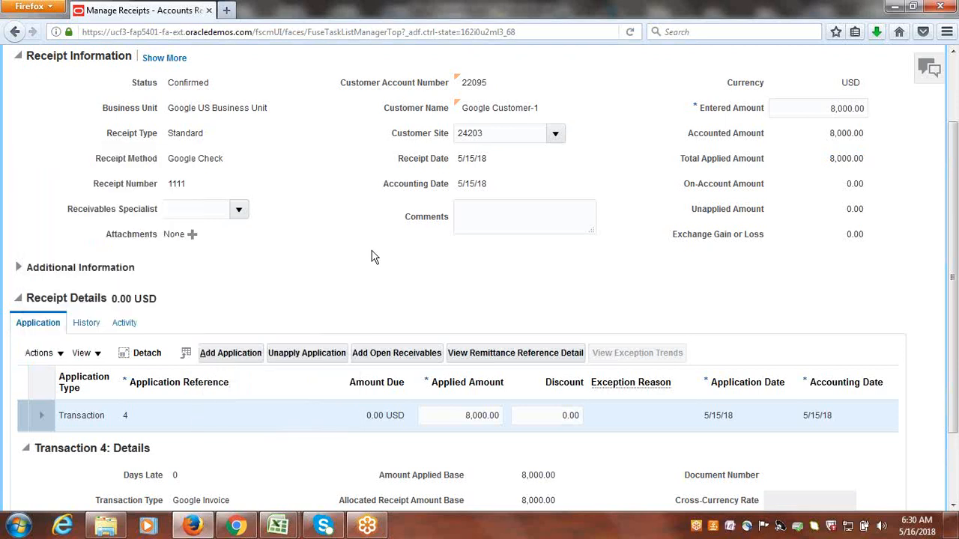
{"action": "scroll", "coordinate": [957, 264], "scroll_direction": "up", "scroll_amount": 1}
{"action": "scroll", "coordinate": [957, 264], "scroll_direction": "up", "scroll_amount": 1}
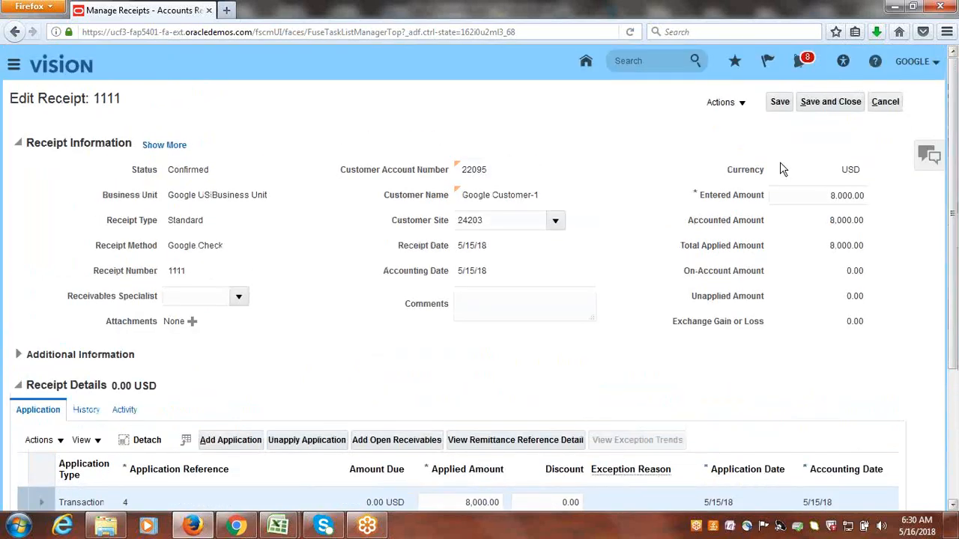
Reverse receipt 1111 with category Nonsufficient funds and reason Nonsufficient funds, without a comment or debit memo reversal.
{"action": "left_click", "coordinate": [741, 104]}
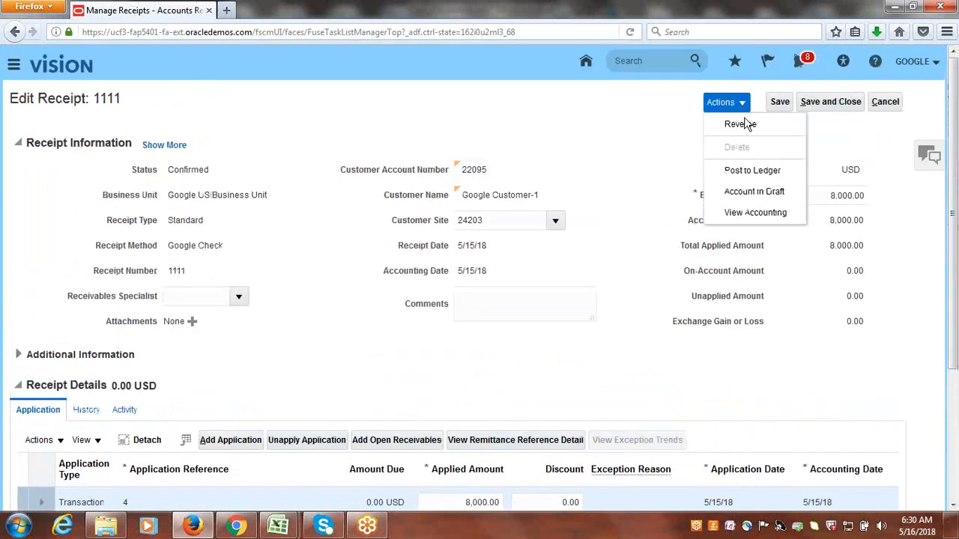
{"action": "left_click", "coordinate": [741, 124]}
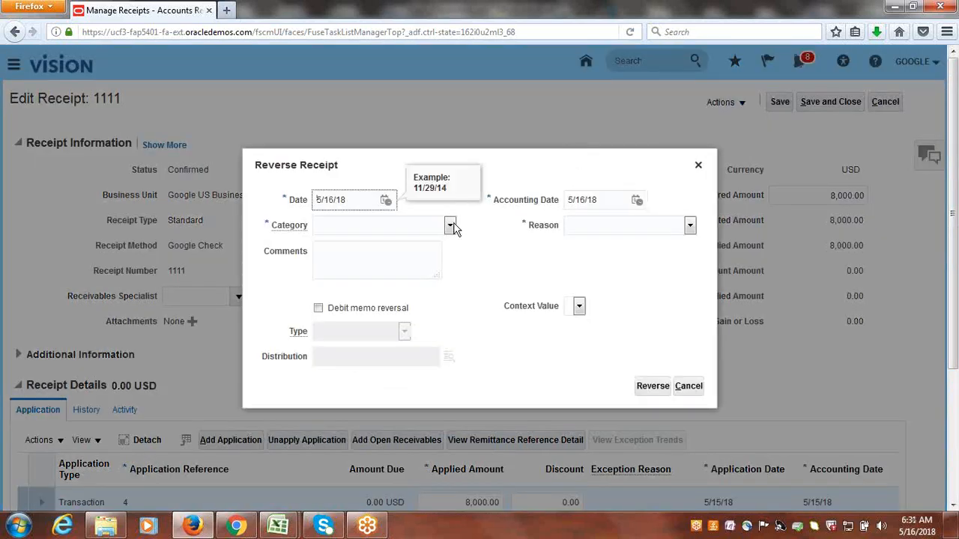
{"action": "left_click", "coordinate": [451, 226]}
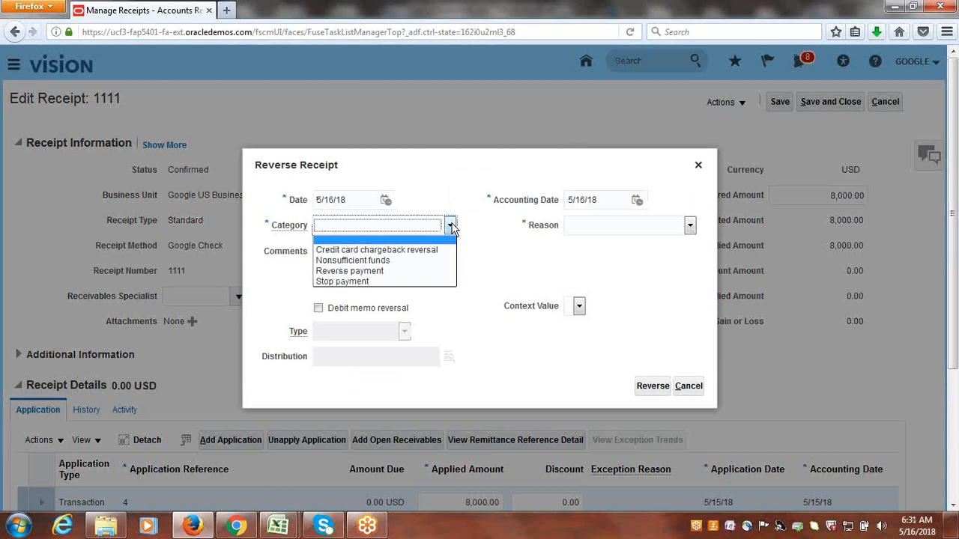
{"action": "left_click", "coordinate": [375, 262]}
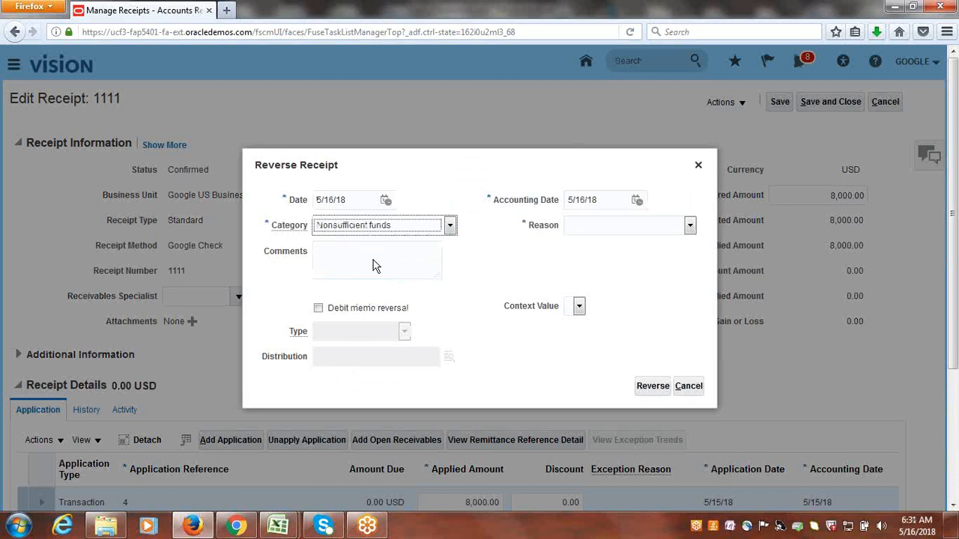
{"action": "left_click", "coordinate": [689, 225]}
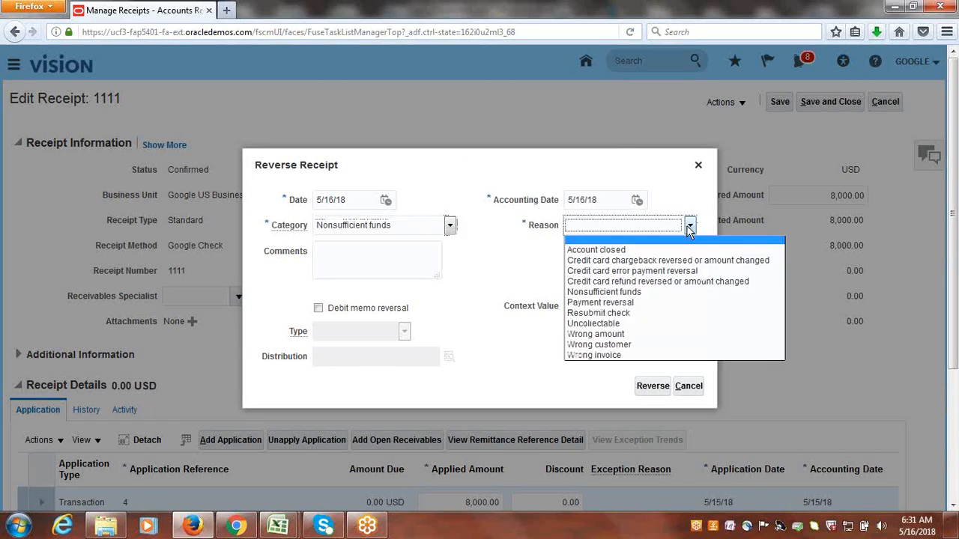
{"action": "left_click", "coordinate": [609, 292]}
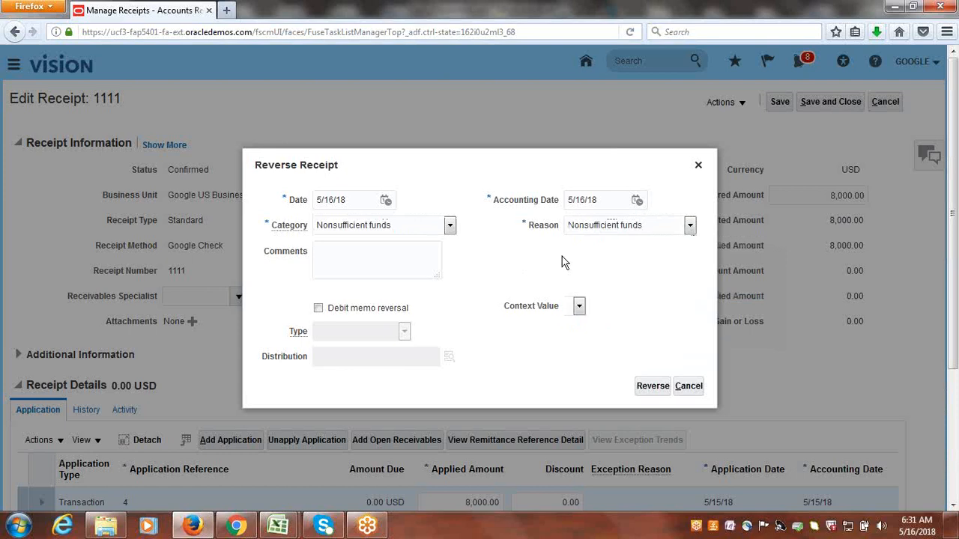
{"action": "left_click", "coordinate": [362, 260]}
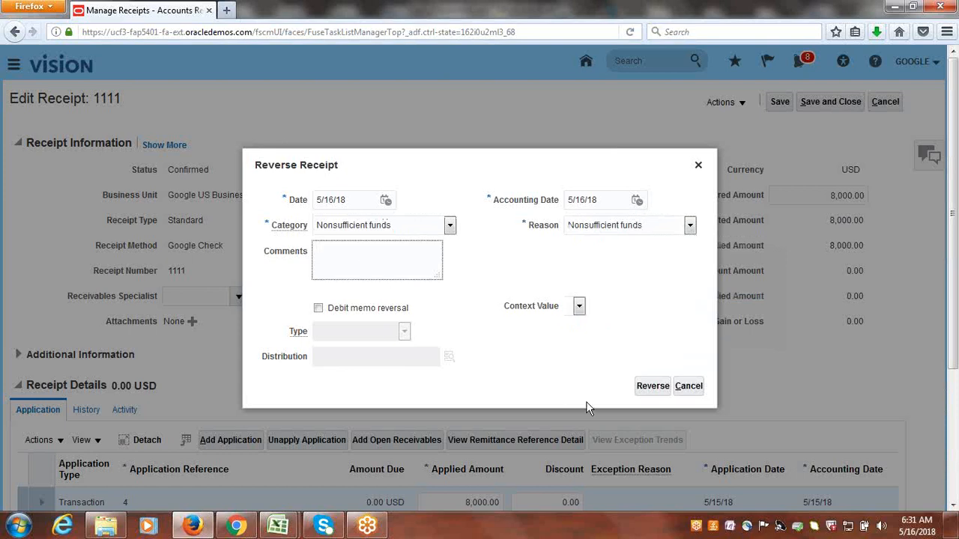
{"action": "left_click", "coordinate": [646, 387]}
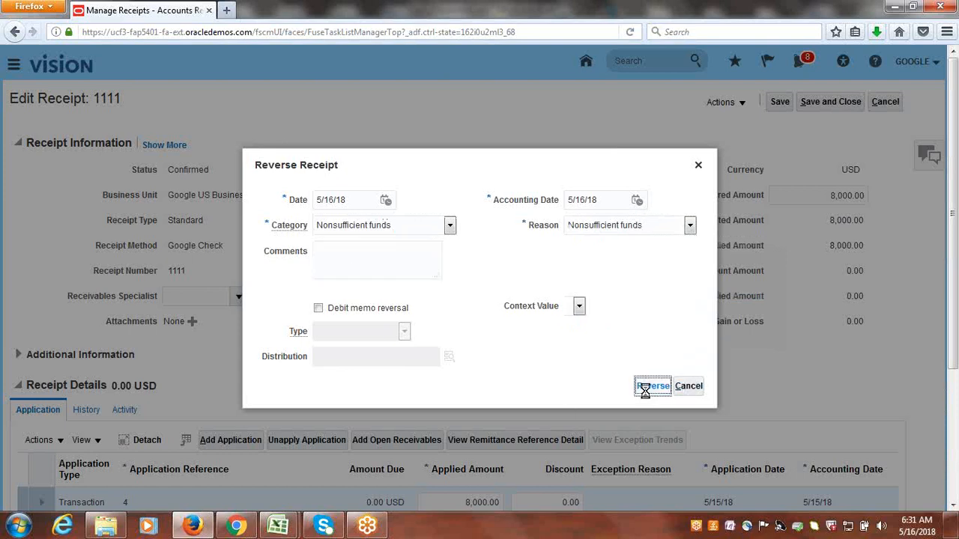
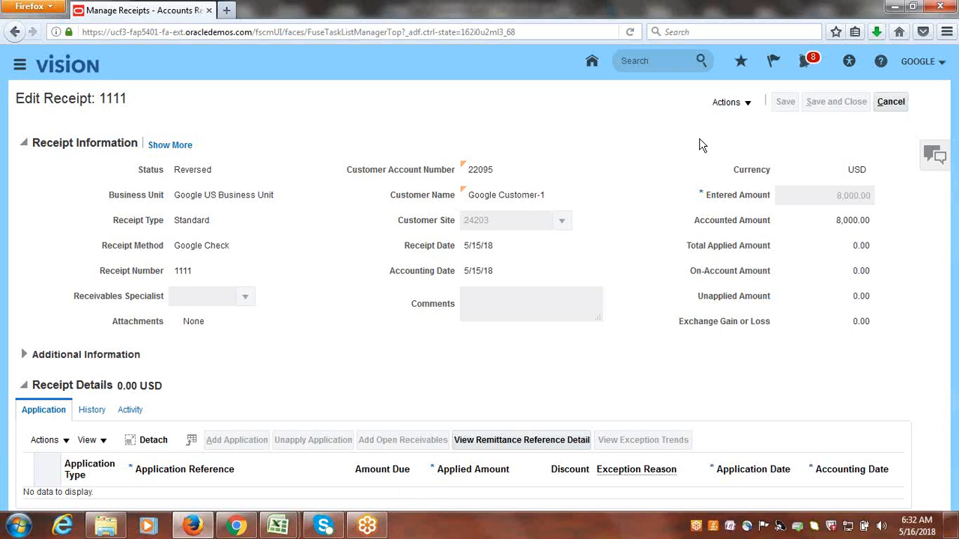
Close receipt 1111, open receipt 123 and review its amounts and transaction application.
{"action": "left_click", "coordinate": [898, 107]}
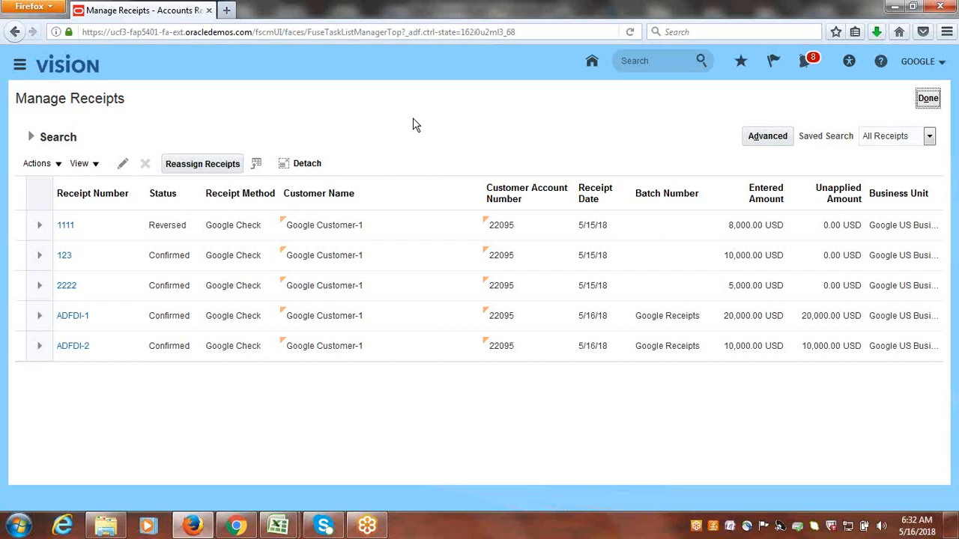
{"action": "left_click", "coordinate": [64, 256]}
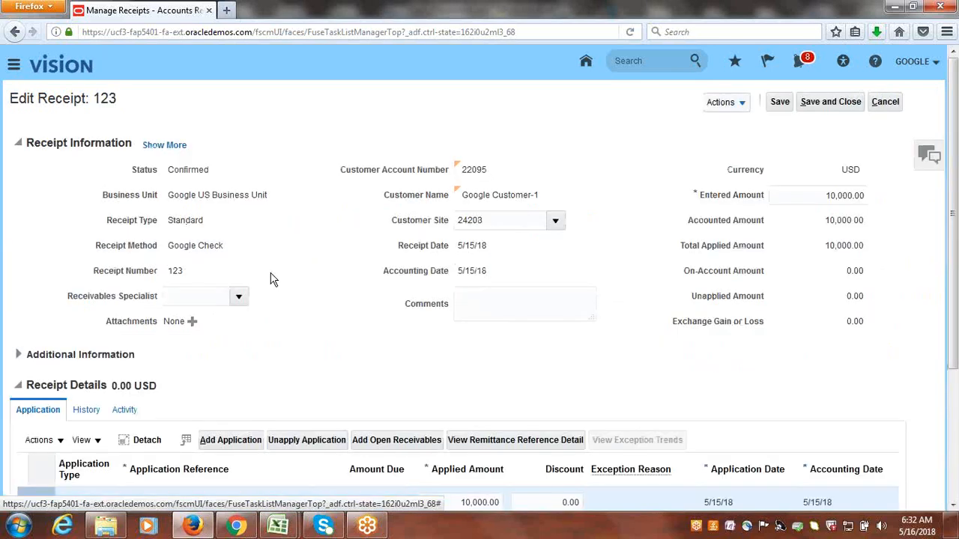
{"action": "left_click_drag", "start_coordinate": [957, 246], "coordinate": [956, 318]}
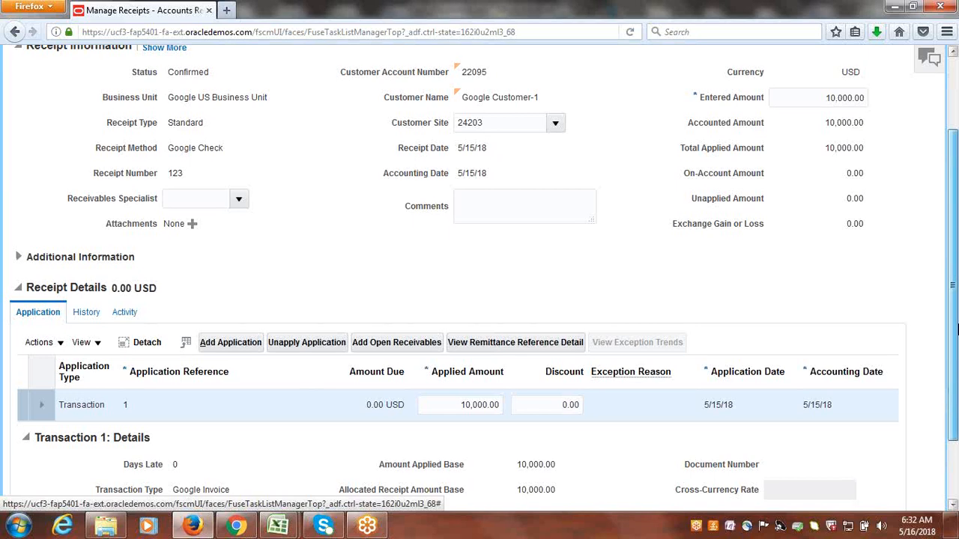
{"action": "left_click_drag", "start_coordinate": [956, 324], "coordinate": [956, 338]}
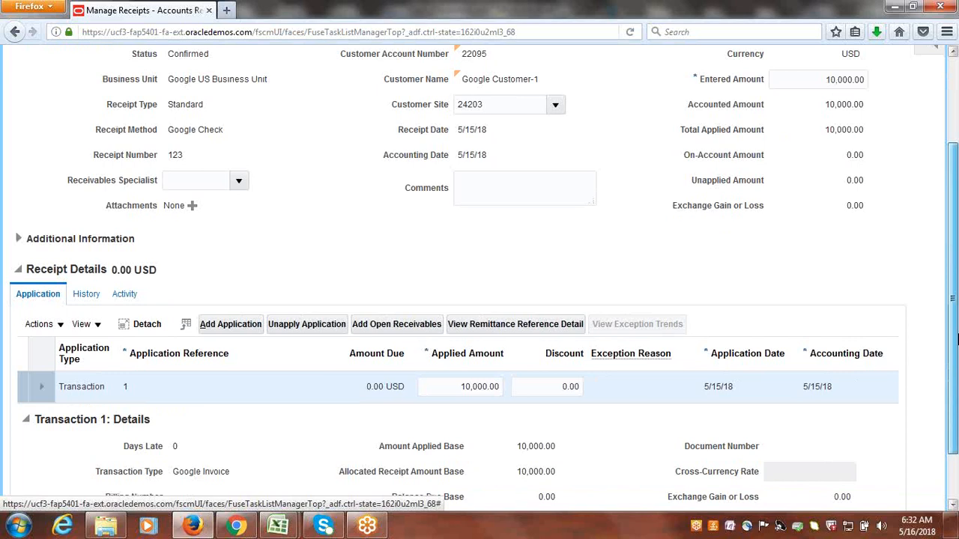
{"action": "left_click_drag", "start_coordinate": [958, 339], "coordinate": [957, 263]}
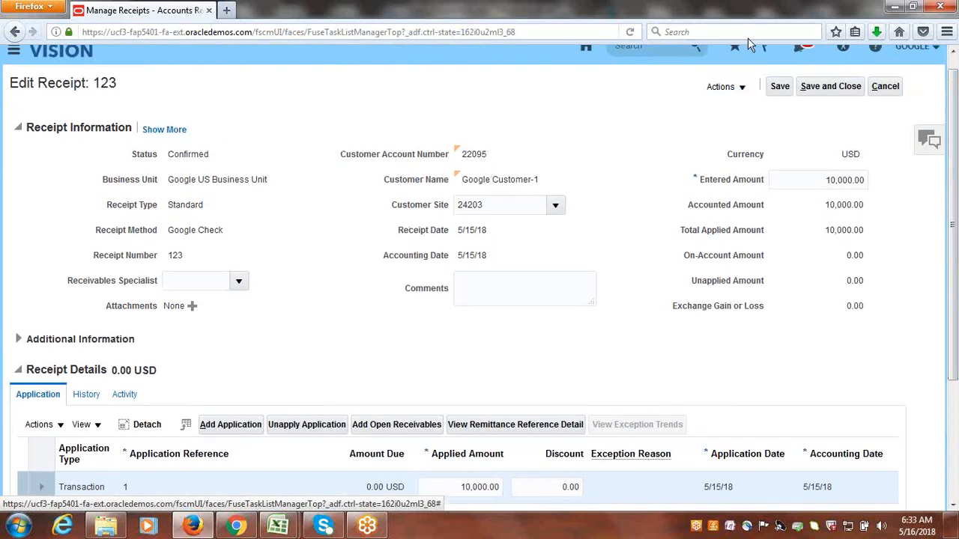
Start reversing receipt 123 with category Nonsufficient funds and reason Nonsufficient funds.
{"action": "left_click", "coordinate": [738, 87]}
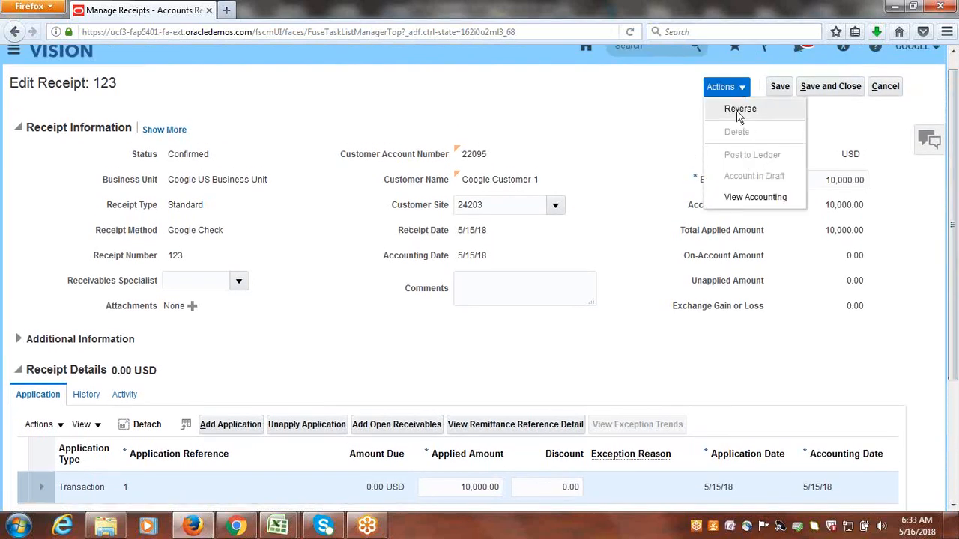
{"action": "left_click", "coordinate": [737, 108]}
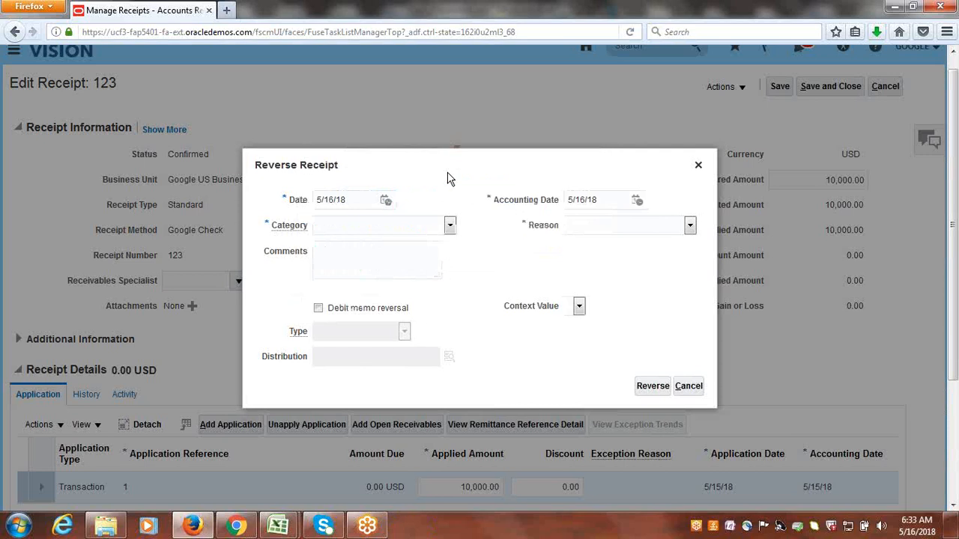
{"action": "left_click", "coordinate": [450, 226]}
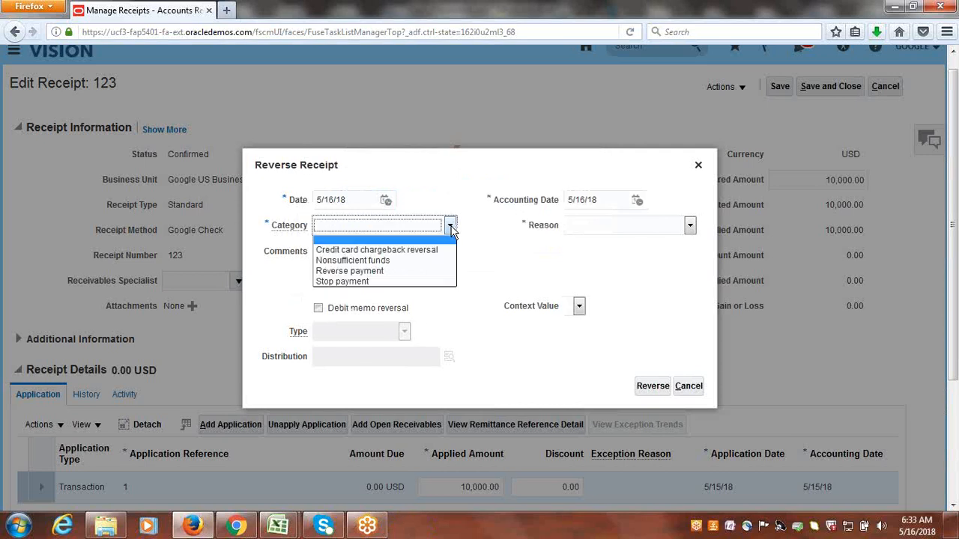
{"action": "left_click", "coordinate": [404, 262]}
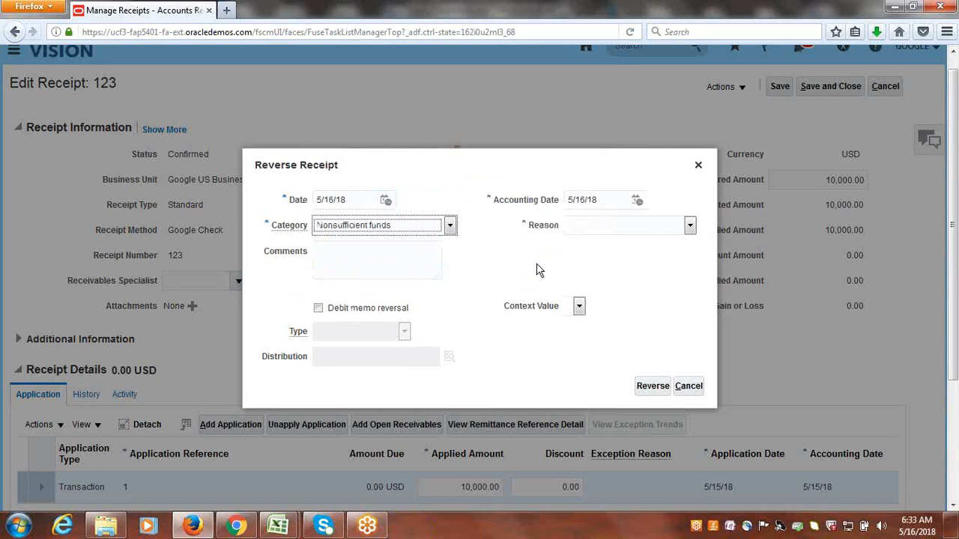
{"action": "left_click", "coordinate": [690, 226]}
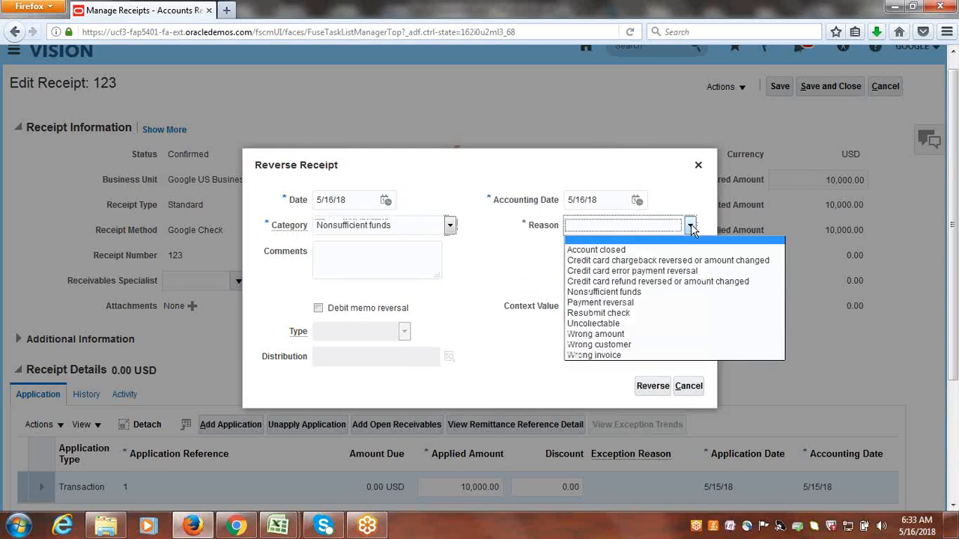
{"action": "left_click", "coordinate": [611, 292]}
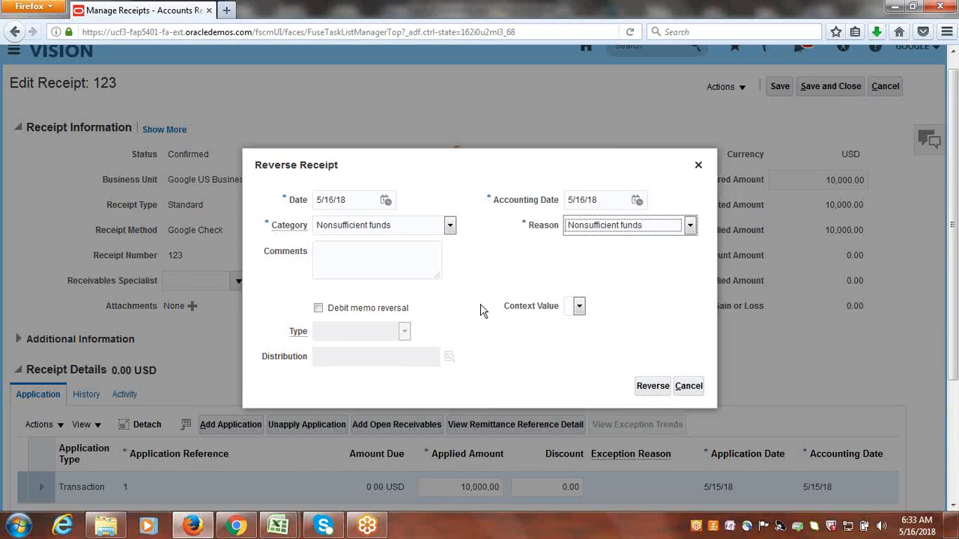
Make it a debit memo reversal of type Google Debit Memo.
{"action": "left_click", "coordinate": [318, 309]}
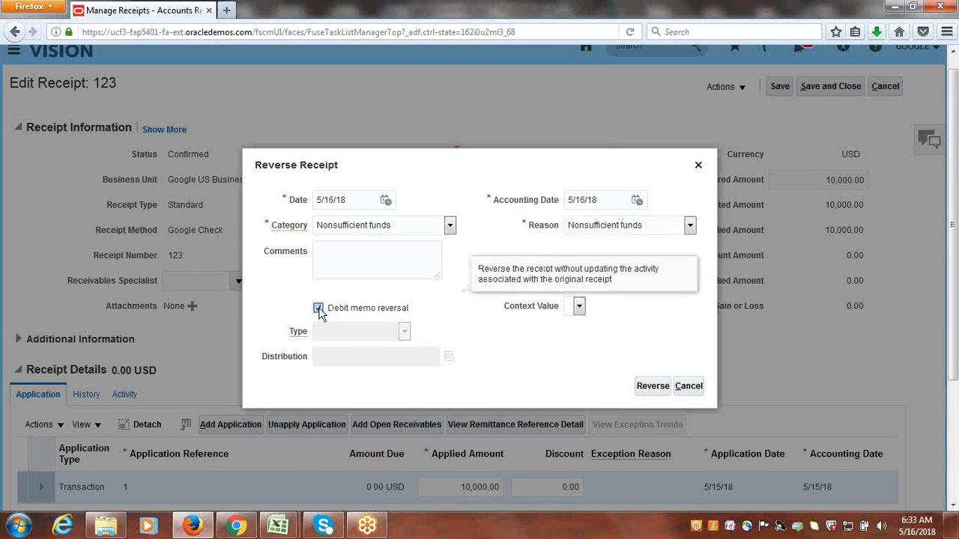
{"action": "left_click", "coordinate": [405, 332]}
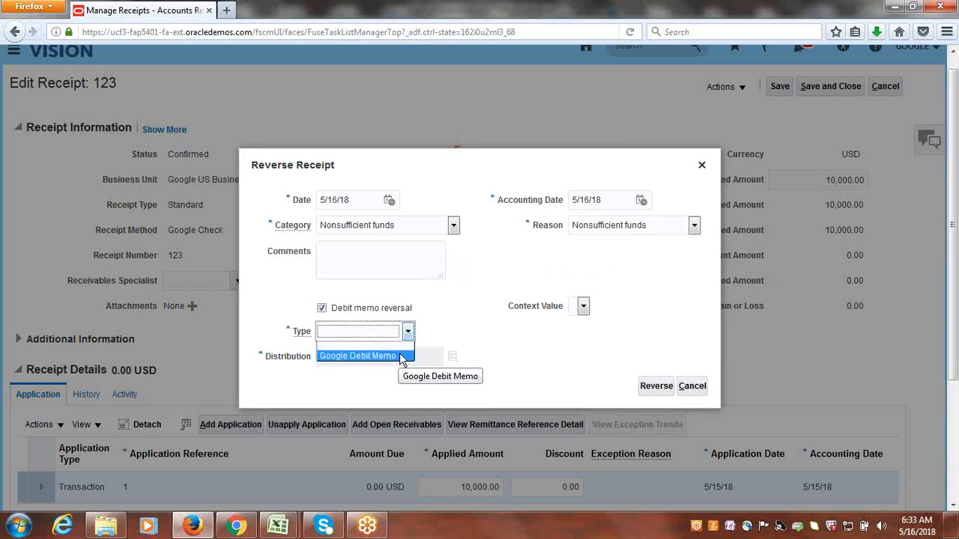
{"action": "left_click", "coordinate": [399, 357]}
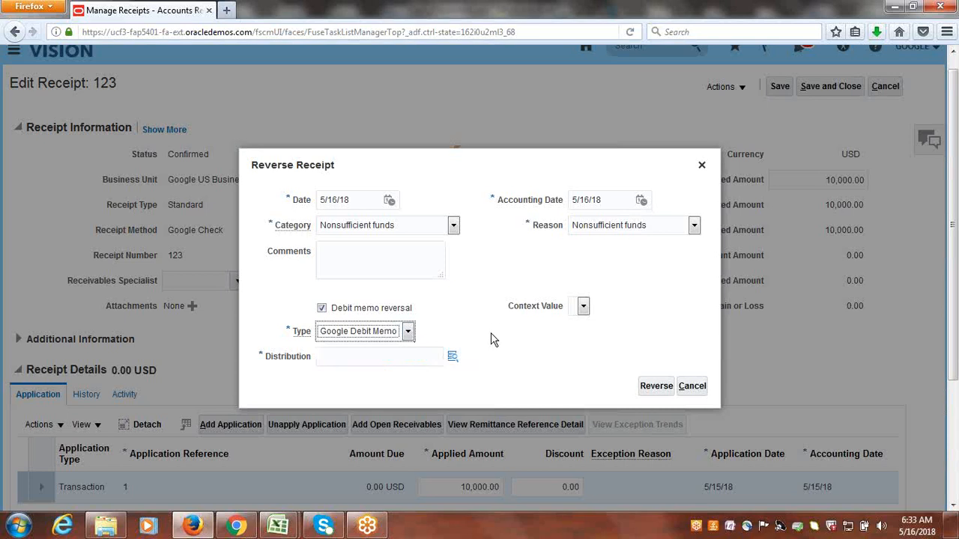
Set the distribution to company 1000, department 1000, account 12101 Accounts Receivable and project 1000 EBS Projects, and execute the reversal.
{"action": "left_click", "coordinate": [453, 358]}
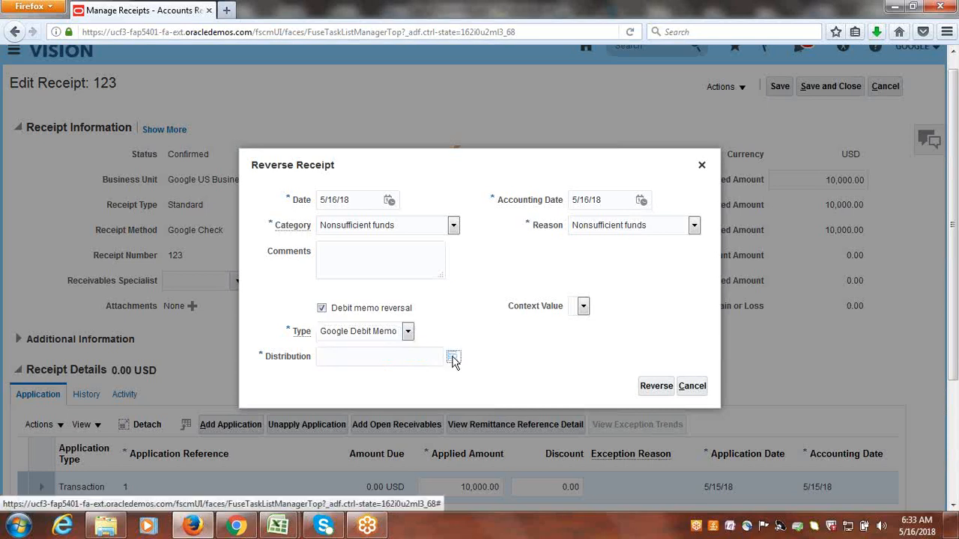
{"action": "left_click", "coordinate": [452, 357]}
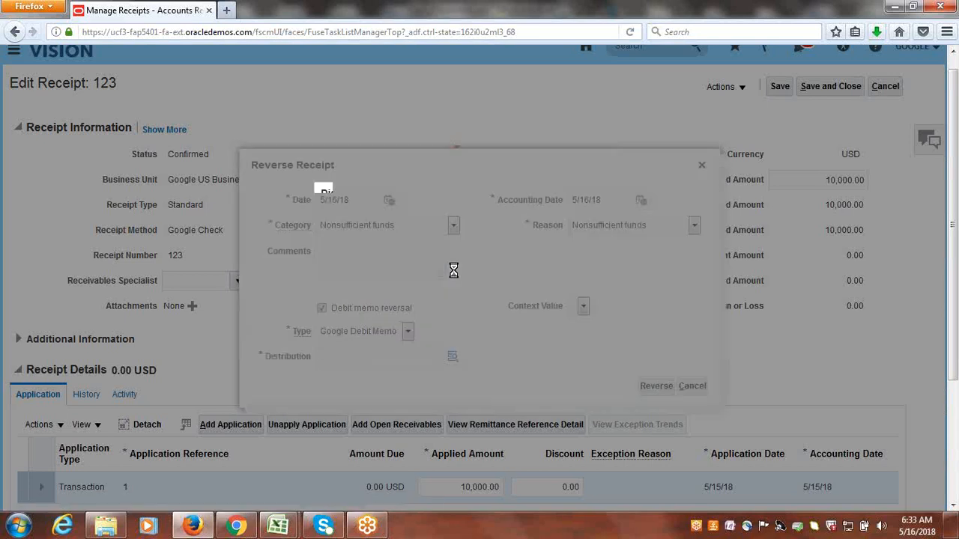
{"action": "left_click", "coordinate": [509, 244]}
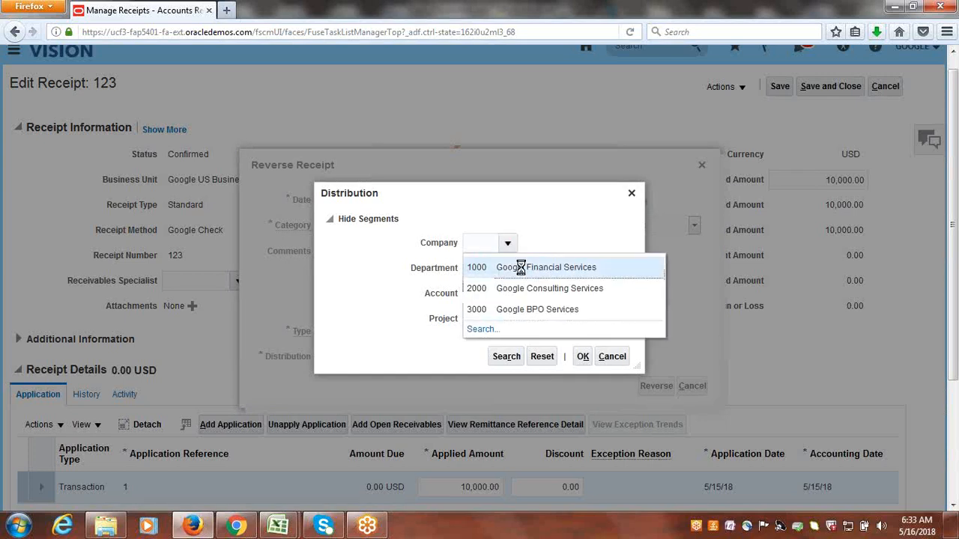
{"action": "left_click", "coordinate": [521, 267]}
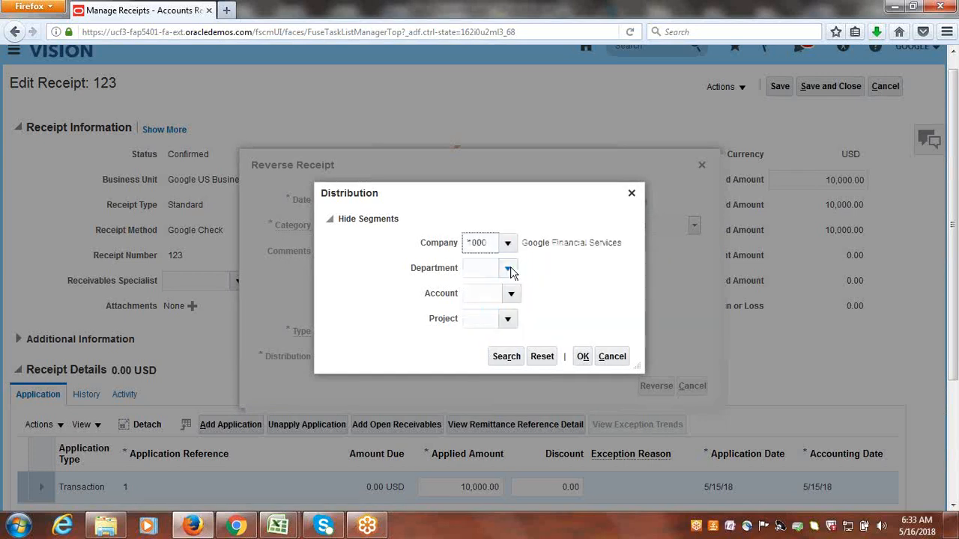
{"action": "left_click", "coordinate": [508, 268]}
{"action": "left_click", "coordinate": [496, 293]}
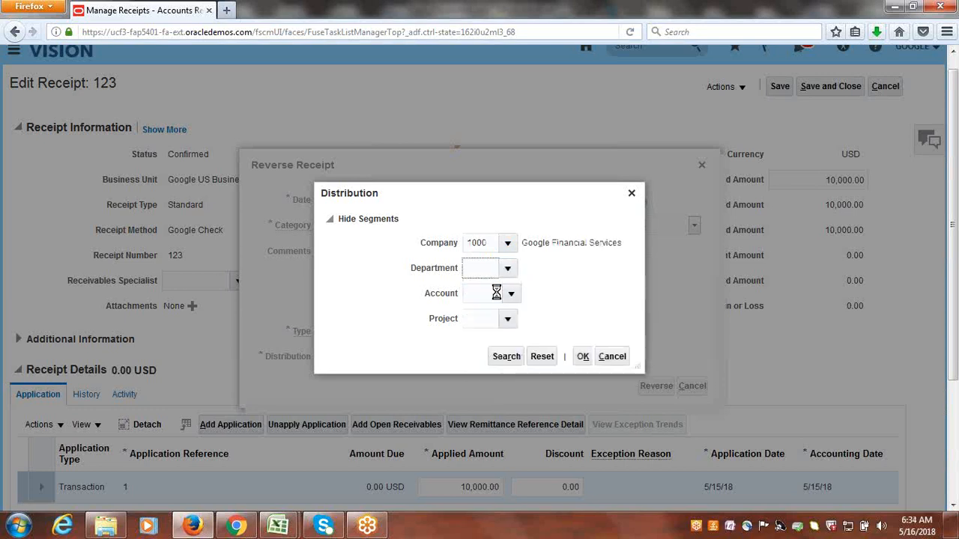
{"action": "left_click", "coordinate": [512, 295]}
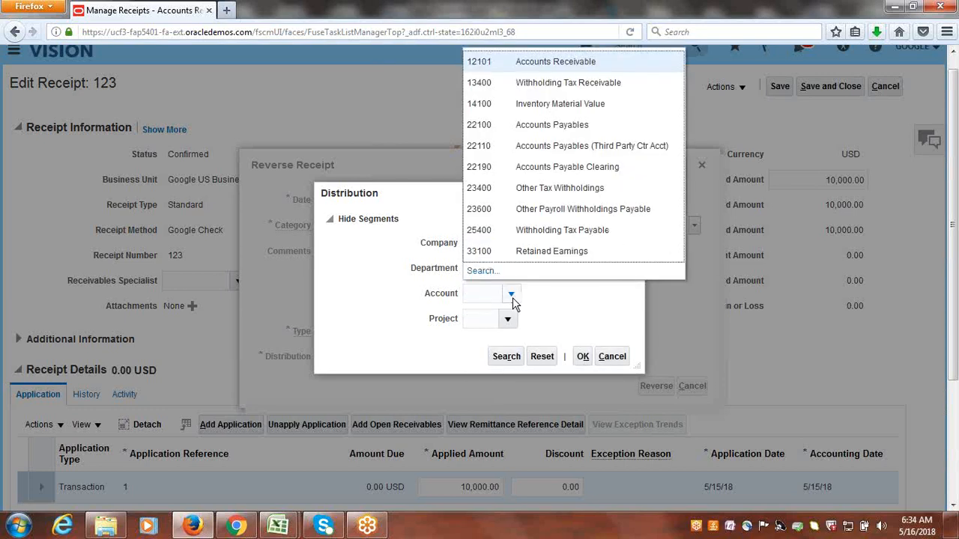
{"action": "left_click", "coordinate": [530, 63]}
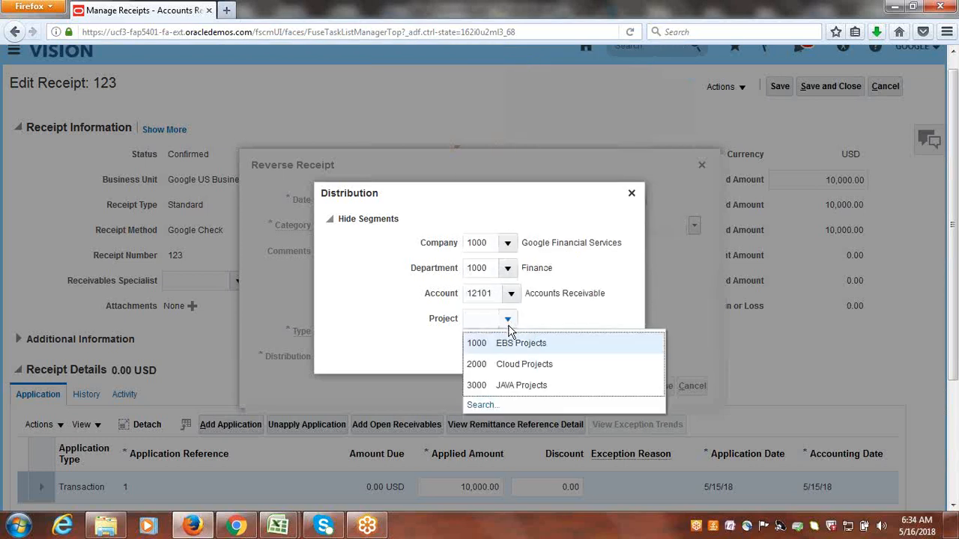
{"action": "left_click", "coordinate": [515, 344]}
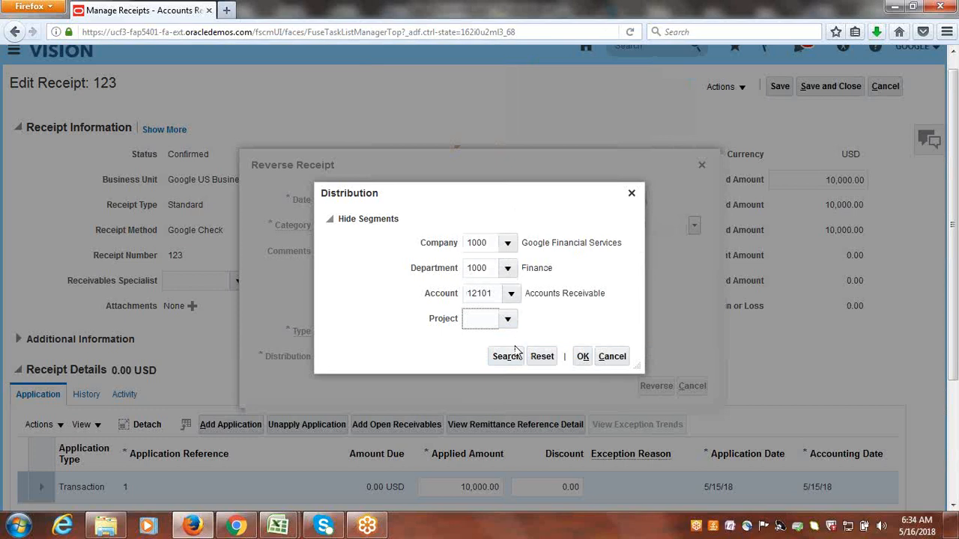
{"action": "left_click", "coordinate": [582, 356]}
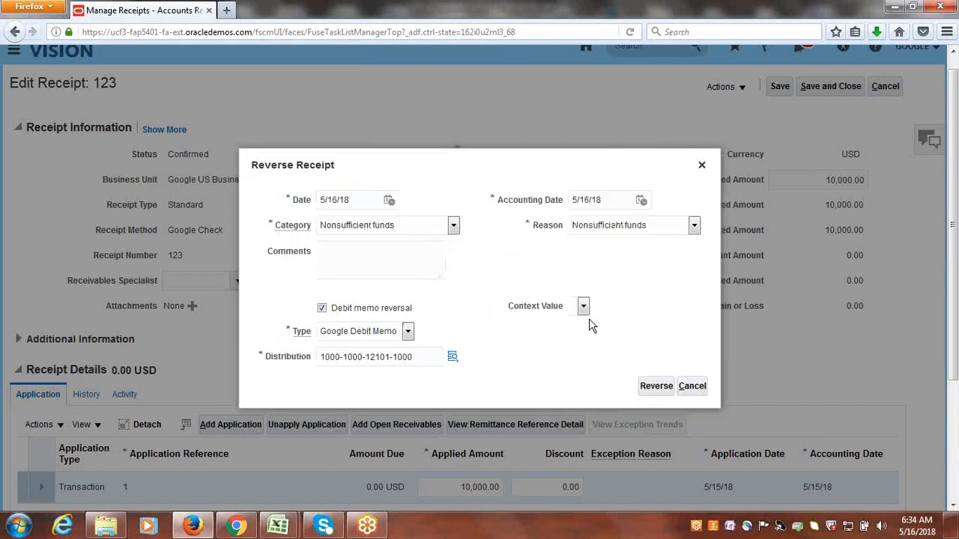
{"action": "left_click", "coordinate": [652, 387]}
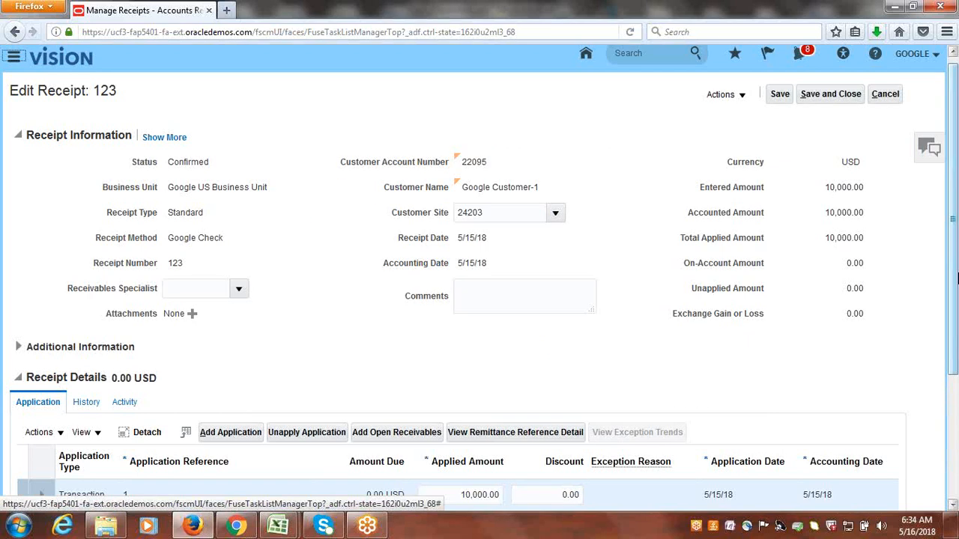
Check receipt 123's amounts and transaction application after the reversal, and save and close the receipt.
{"action": "left_click_drag", "start_coordinate": [955, 219], "coordinate": [955, 294]}
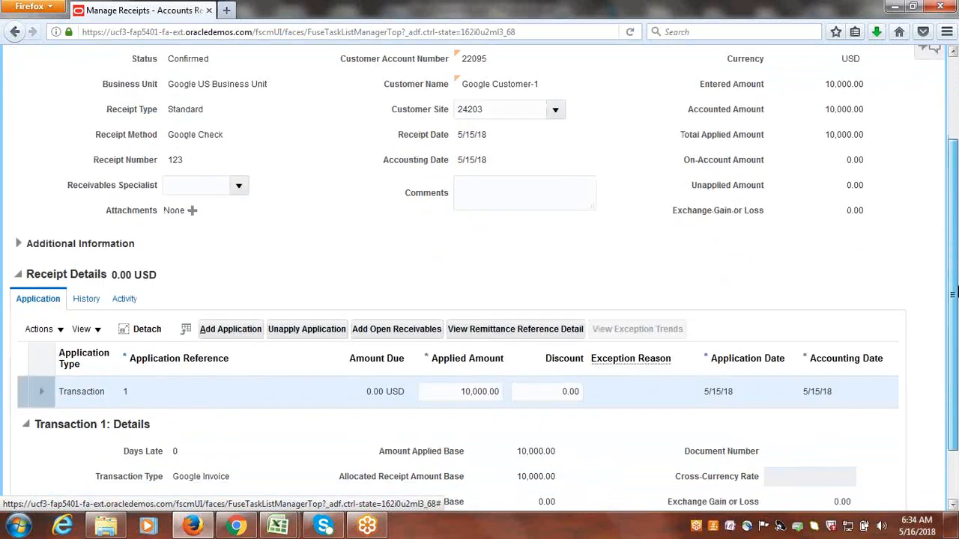
{"action": "scroll", "coordinate": [956, 246], "scroll_direction": "up", "scroll_amount": 3}
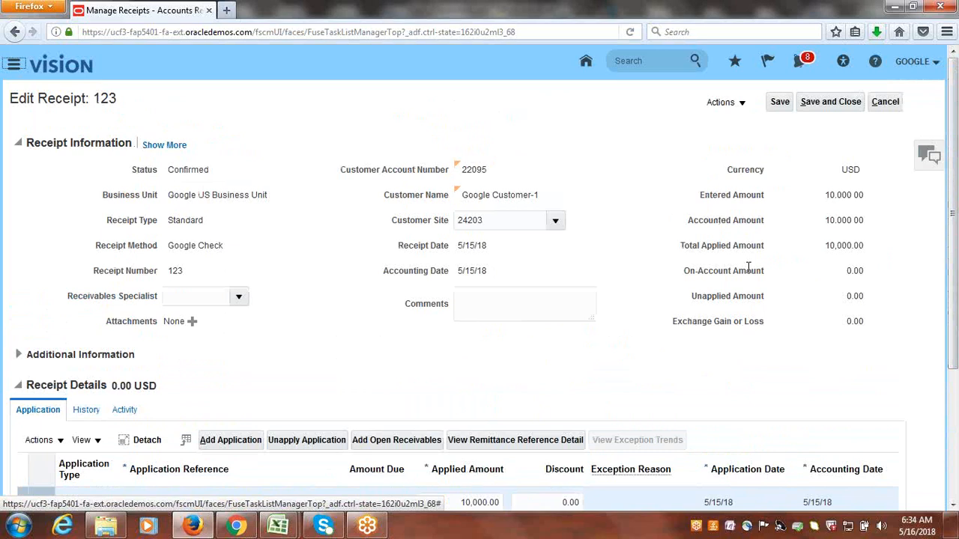
{"action": "left_click", "coordinate": [824, 106]}
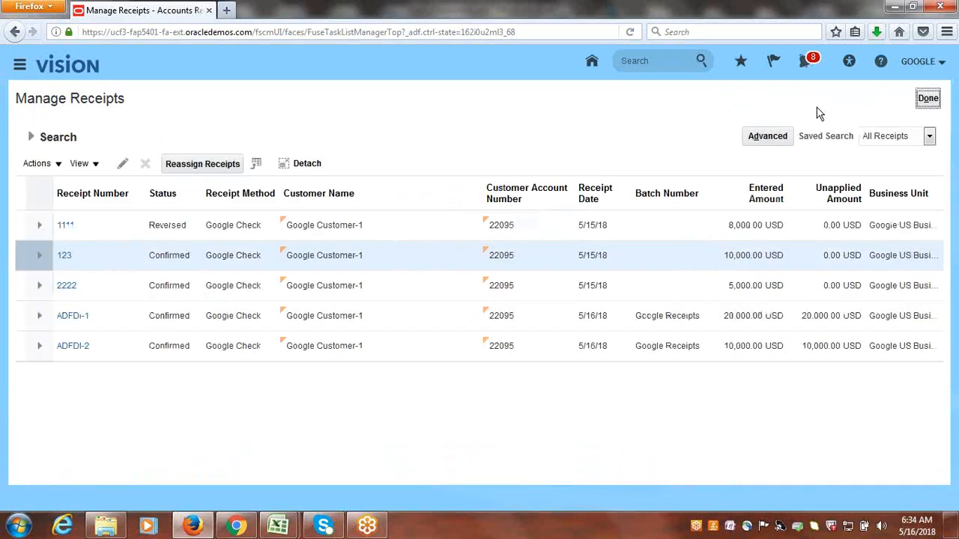
Finish managing receipts and open Manage Transactions from the Billing tasks.
{"action": "left_click", "coordinate": [931, 104]}
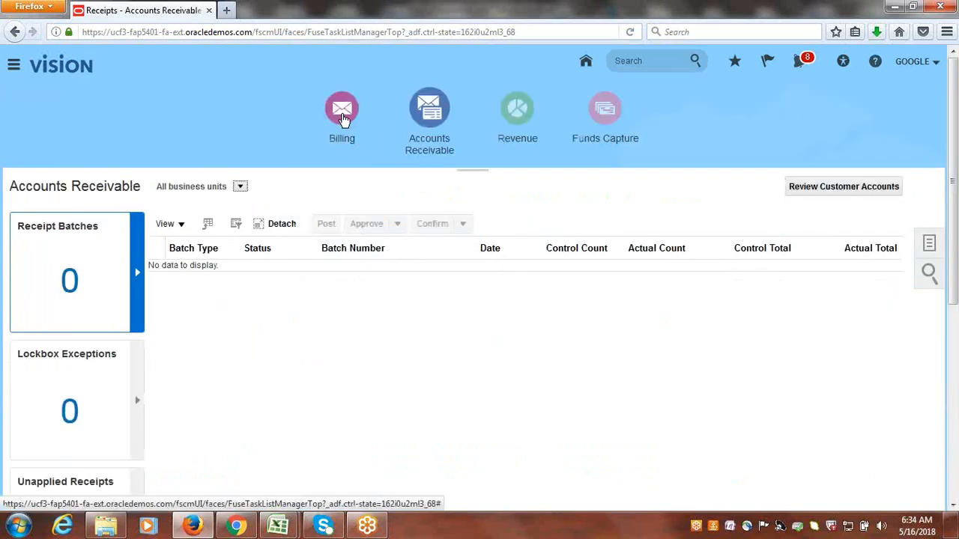
{"action": "left_click", "coordinate": [342, 120]}
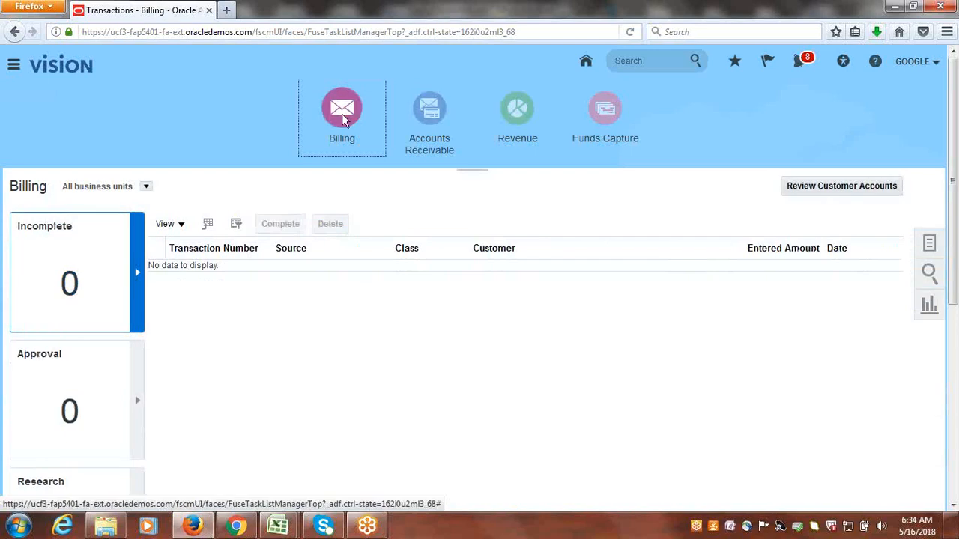
{"action": "left_click", "coordinate": [926, 244]}
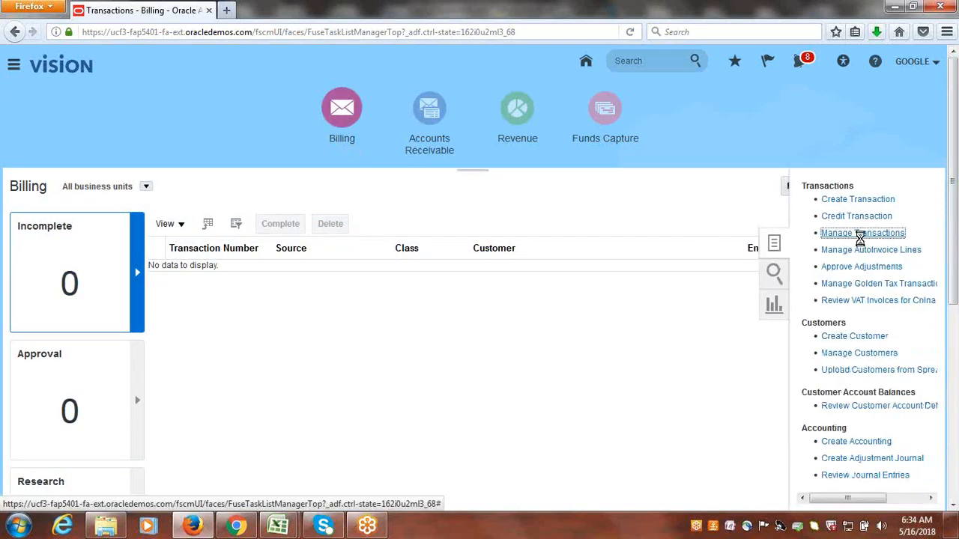
{"action": "left_click", "coordinate": [860, 234]}
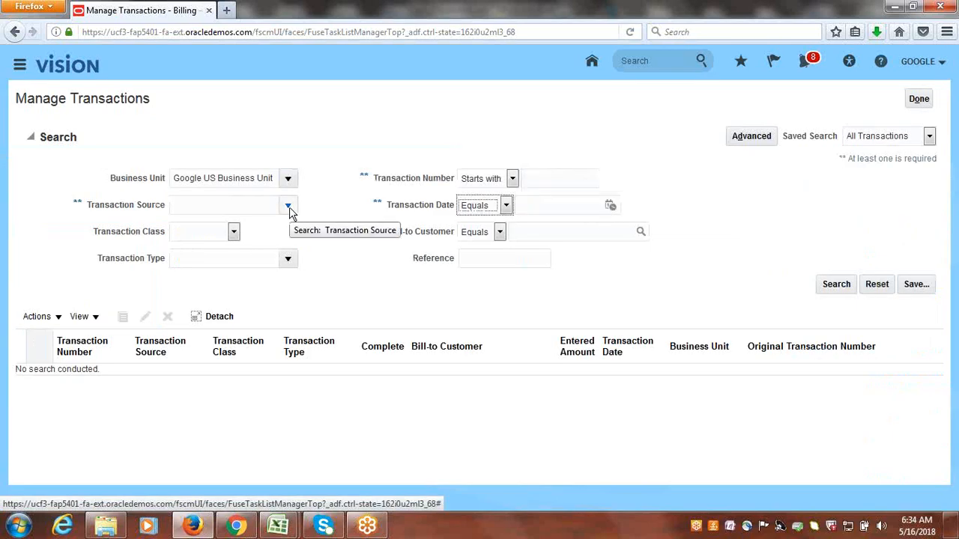
Pick Google Customer-1 as the bill-to customer by looking up the name Google, and search for that customer's transactions.
{"action": "left_click", "coordinate": [639, 234]}
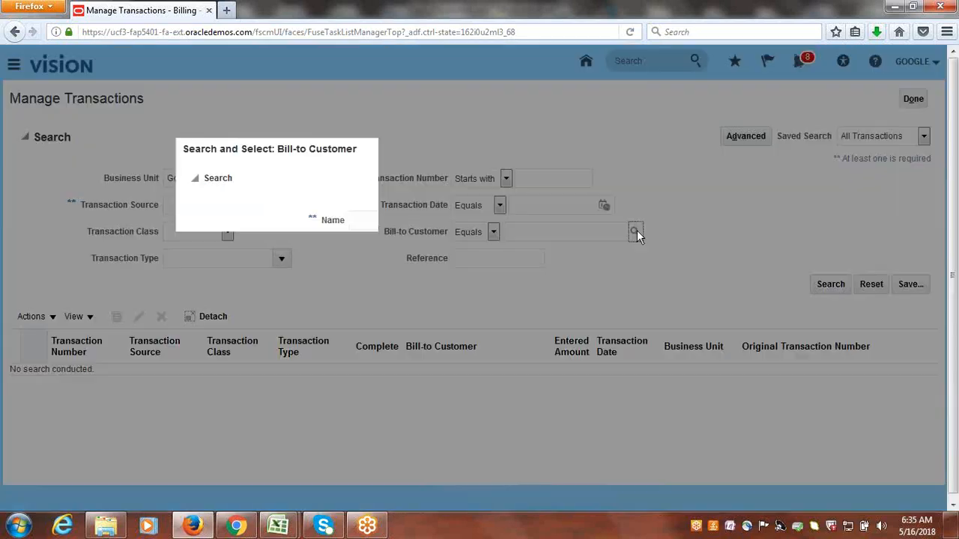
{"action": "left_click", "coordinate": [377, 223]}
{"action": "type", "text": "G"}
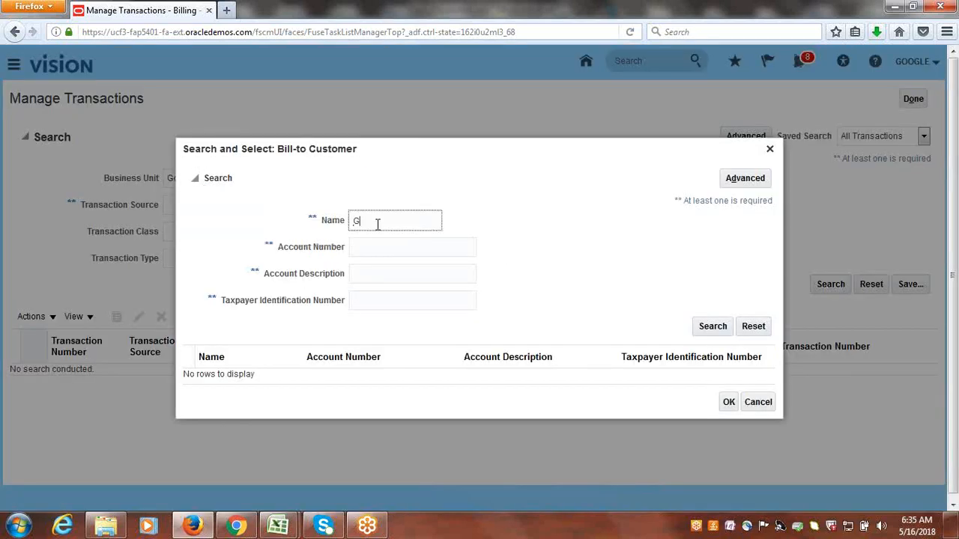
{"action": "type", "text": "oogle U"}
{"action": "key", "text": "BackSpace"}
{"action": "key", "text": "Return"}
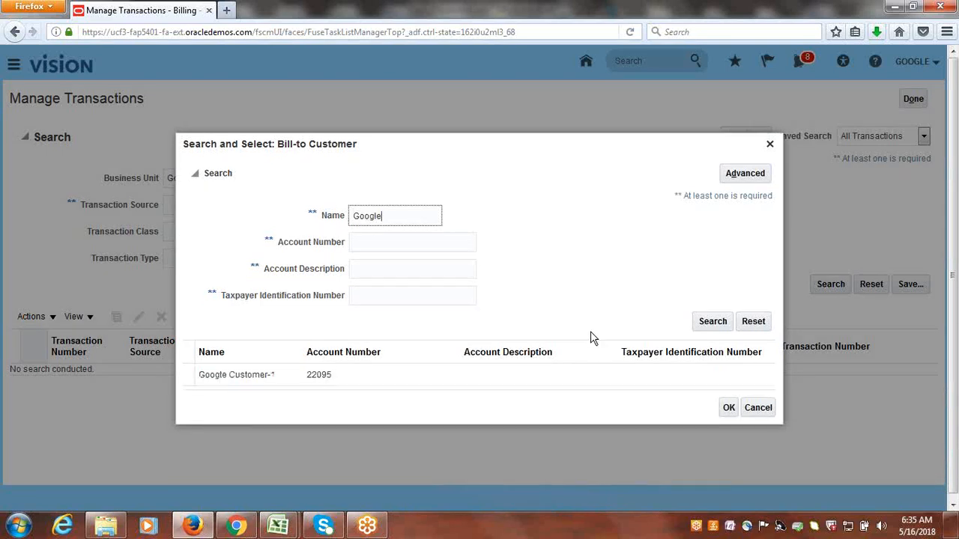
{"action": "left_click", "coordinate": [294, 381]}
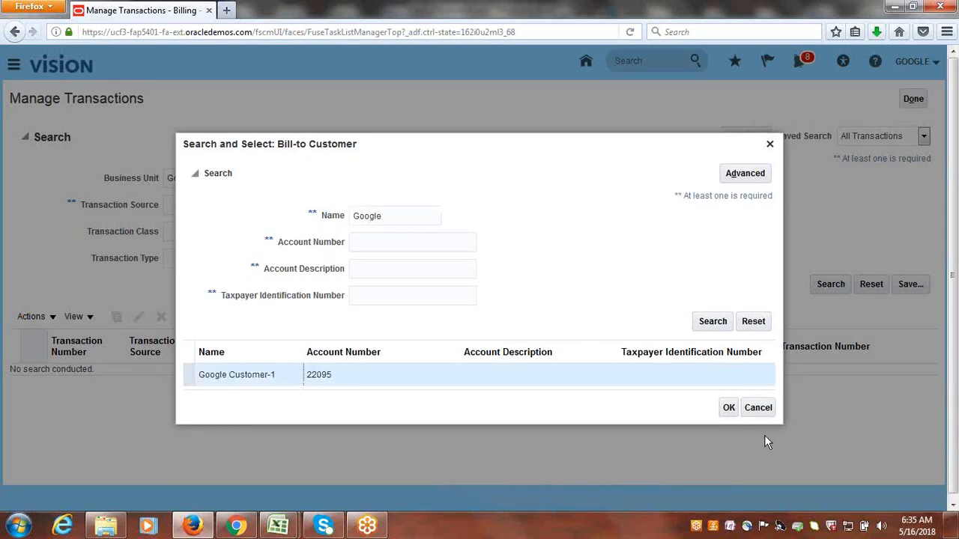
{"action": "left_click", "coordinate": [729, 409]}
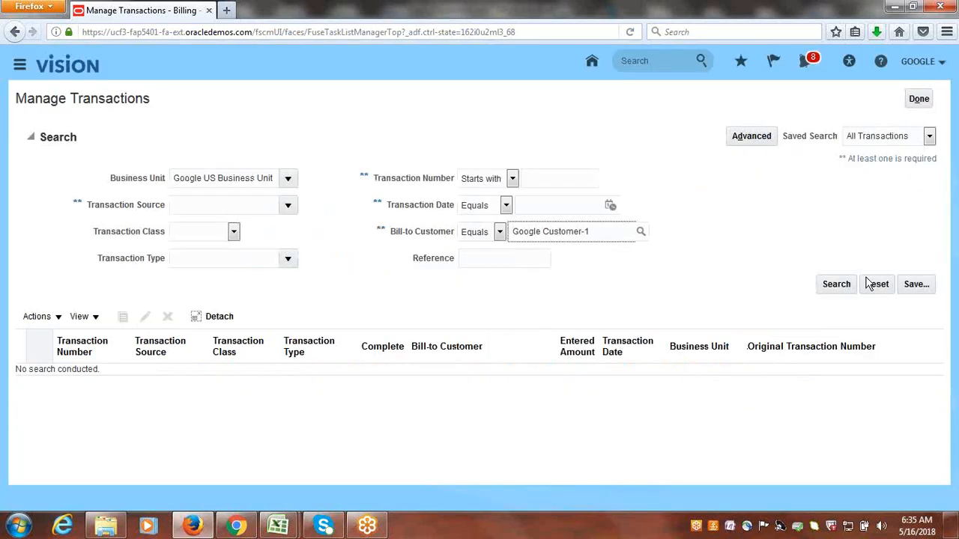
{"action": "left_click", "coordinate": [836, 285]}
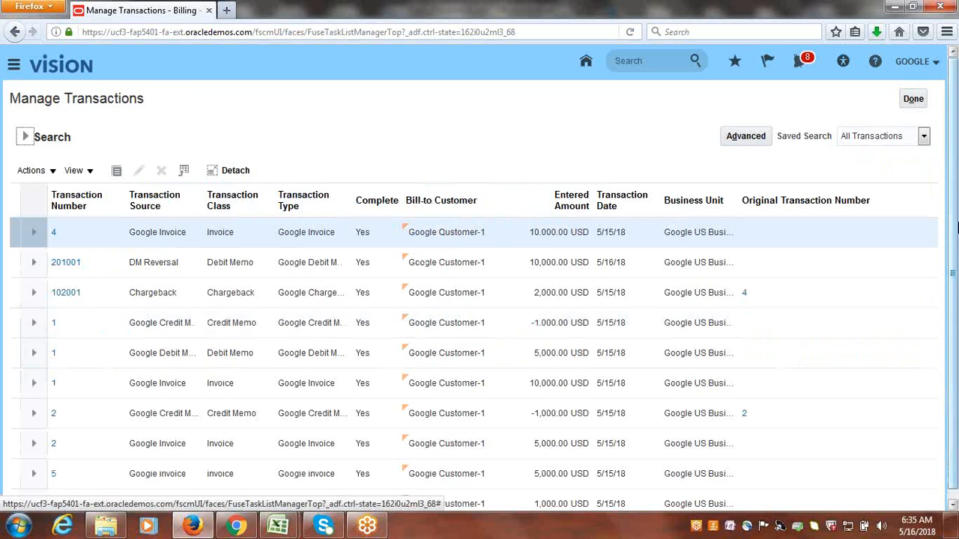
Review the header and line details of the DM Reversal debit memo dated 5/16/18, and leave it without saving.
{"action": "scroll", "coordinate": [953, 218], "scroll_direction": "down", "scroll_amount": 1}
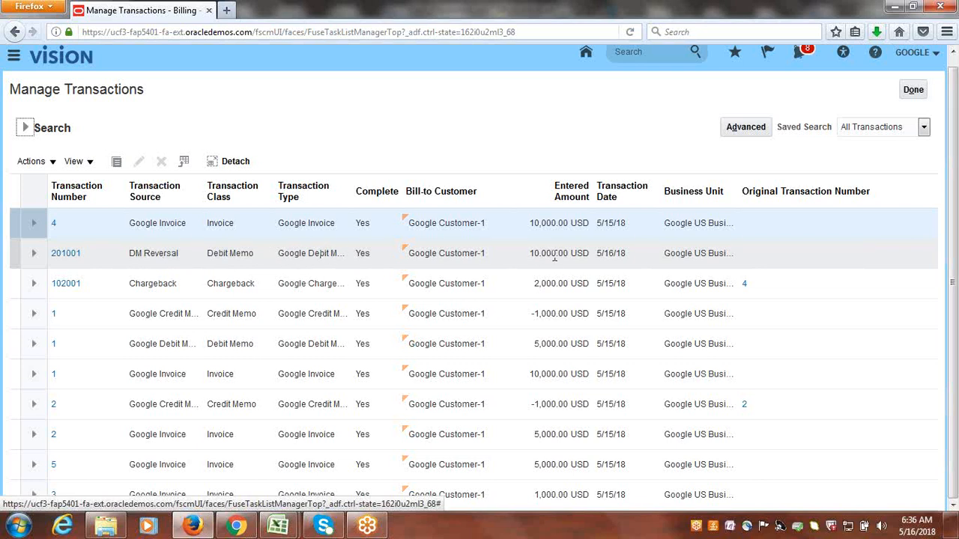
{"action": "left_click", "coordinate": [78, 259]}
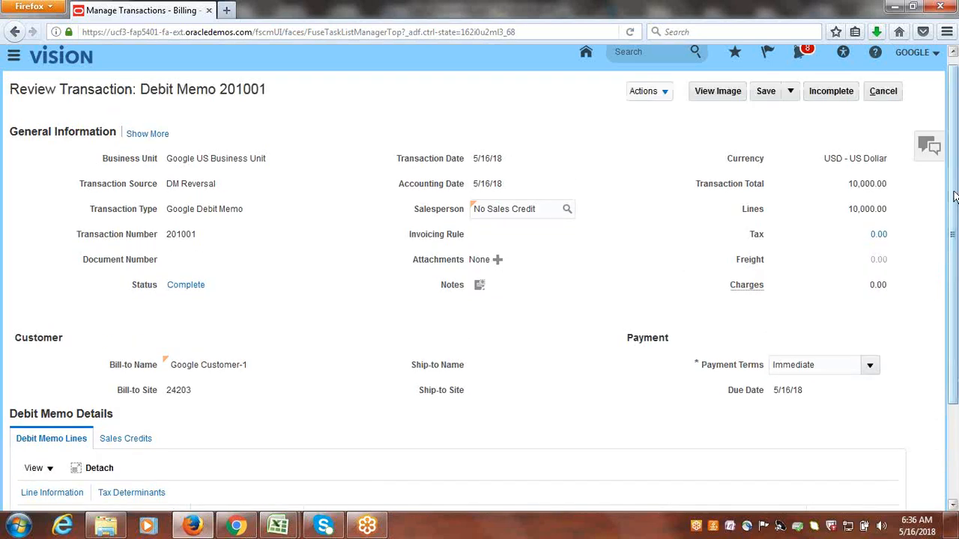
{"action": "left_click_drag", "start_coordinate": [954, 194], "coordinate": [955, 367]}
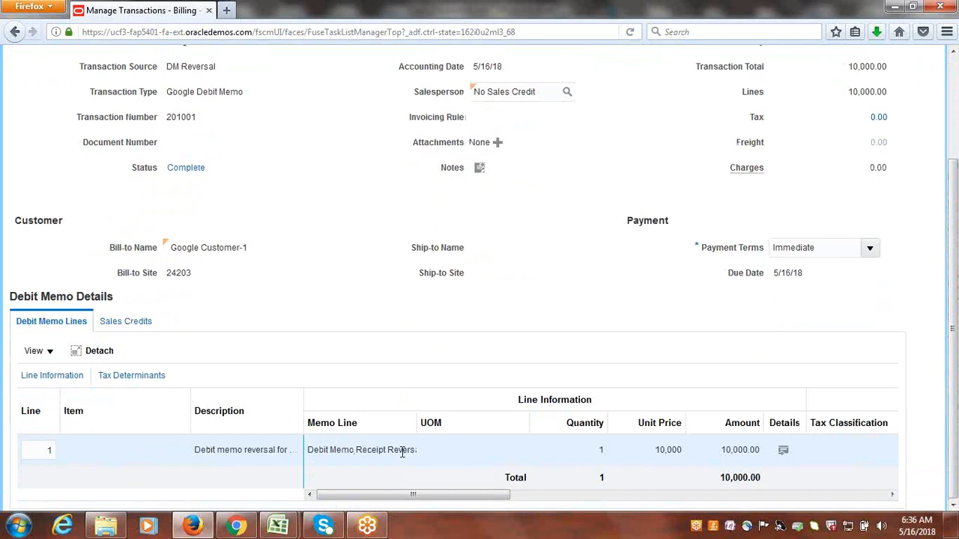
{"action": "scroll", "coordinate": [590, 314], "scroll_direction": "up", "scroll_amount": 3}
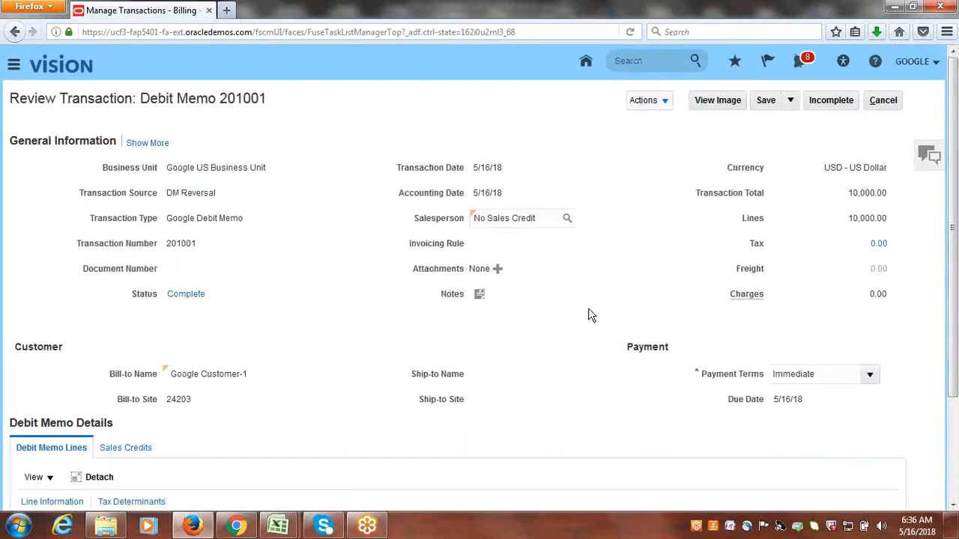
{"action": "left_click", "coordinate": [888, 101]}
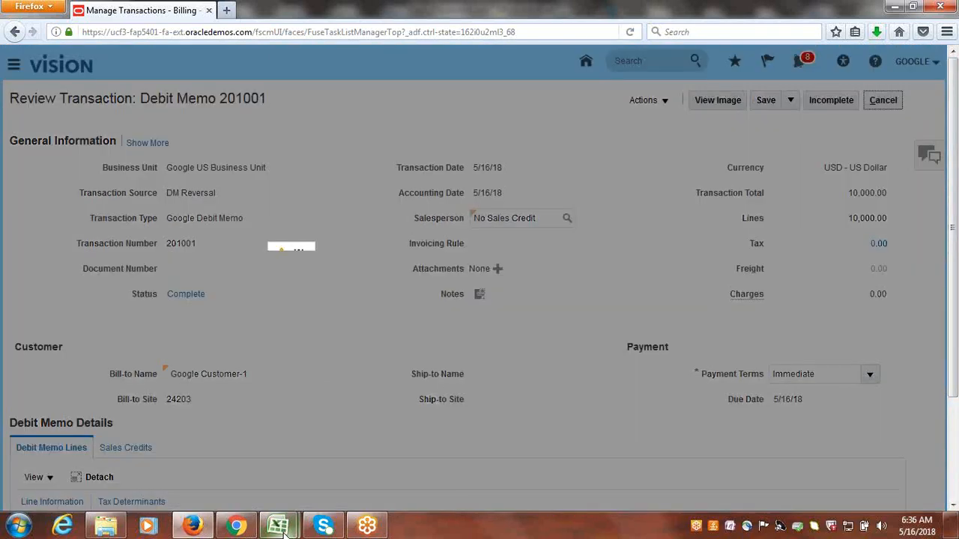
{"action": "mouse_move", "coordinate": [284, 530]}
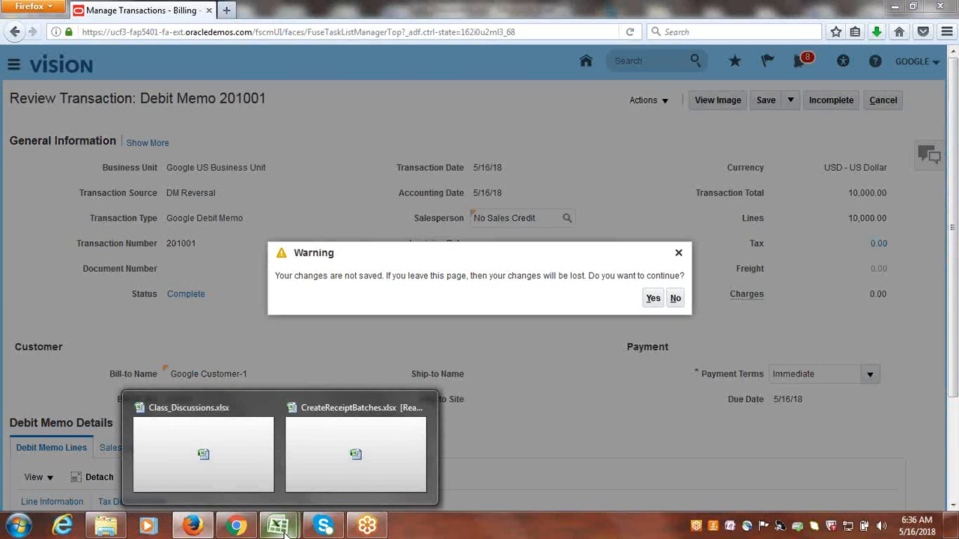
{"action": "left_click", "coordinate": [653, 298]}
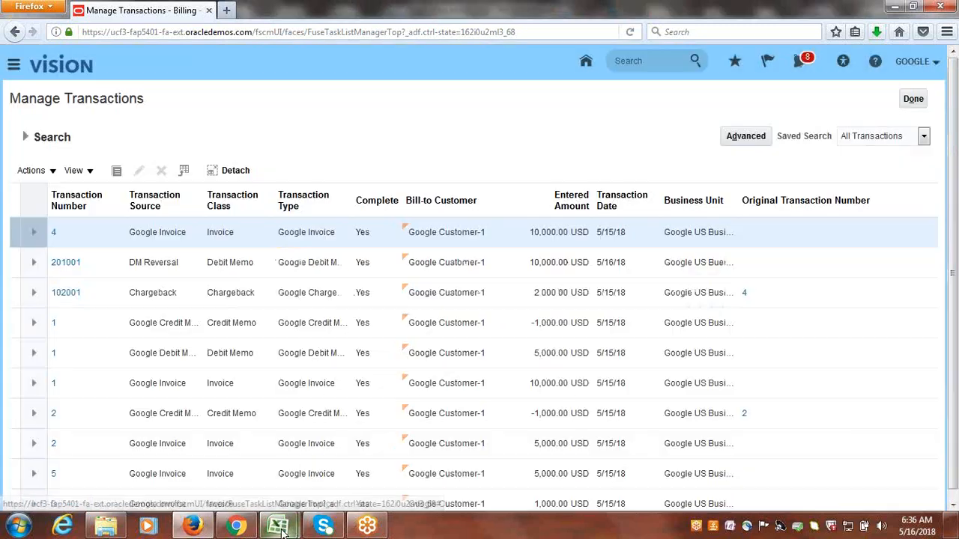
Switch to Excel and close the CreateReceiptBatches.xlsx workbook, returning to Class_Discussions.xlsx.
{"action": "mouse_move", "coordinate": [277, 524]}
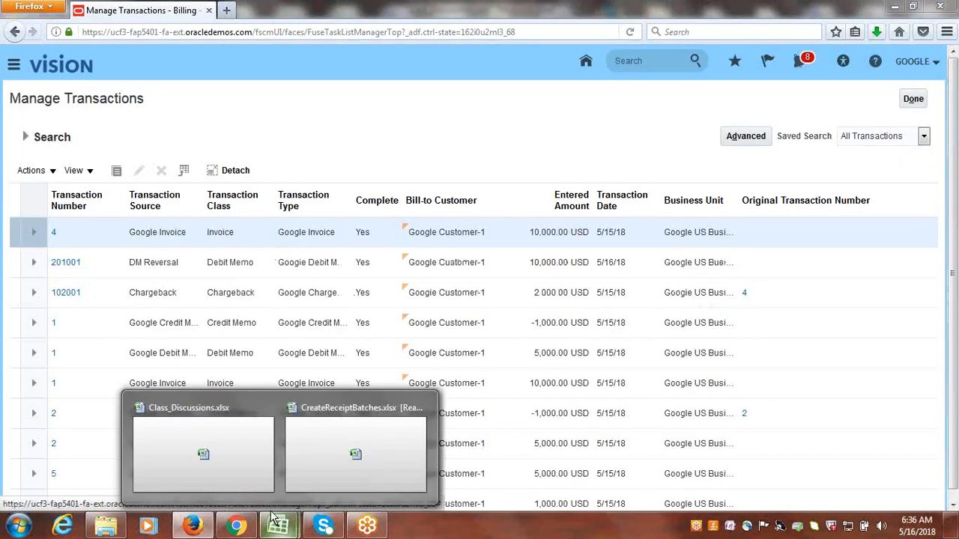
{"action": "left_click", "coordinate": [215, 457]}
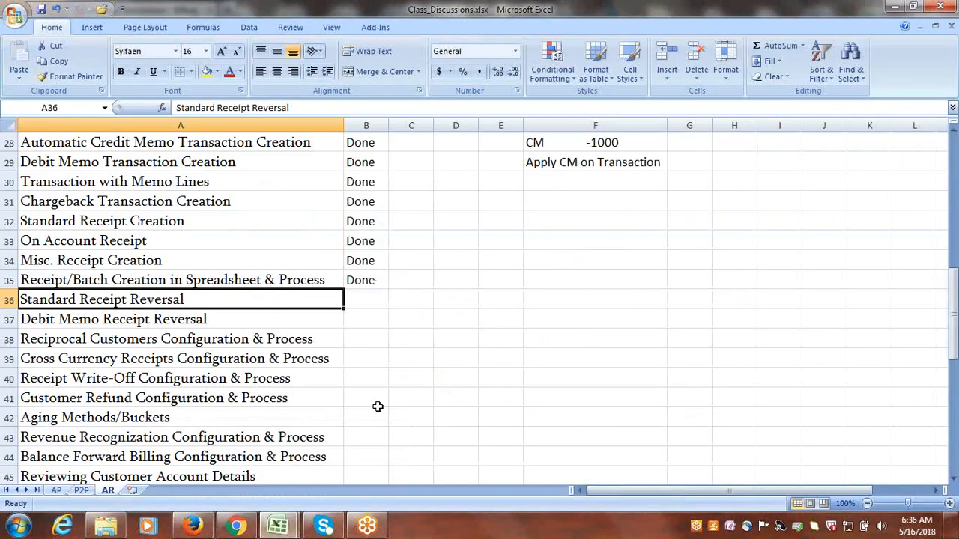
{"action": "mouse_move", "coordinate": [277, 524]}
{"action": "left_click", "coordinate": [372, 481]}
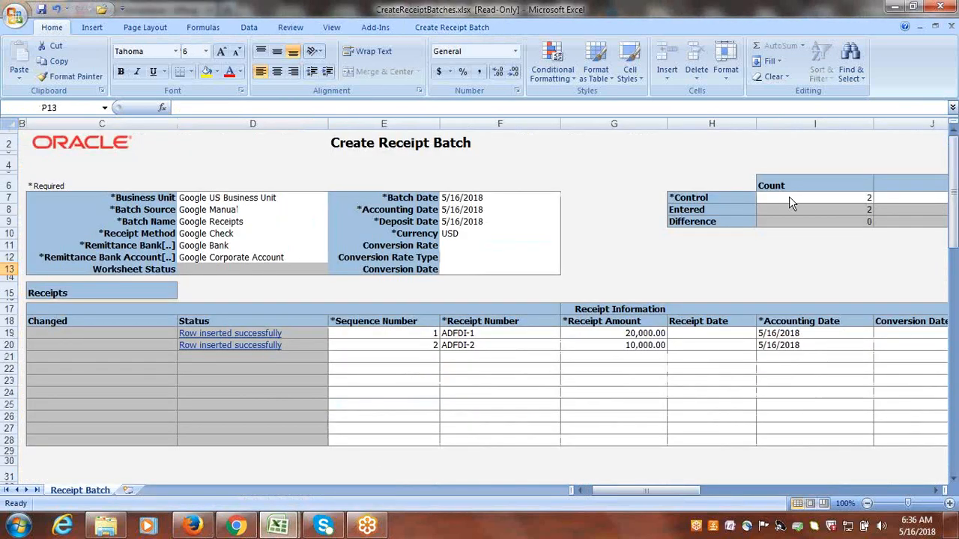
{"action": "left_click", "coordinate": [940, 6]}
{"action": "left_click", "coordinate": [485, 297]}
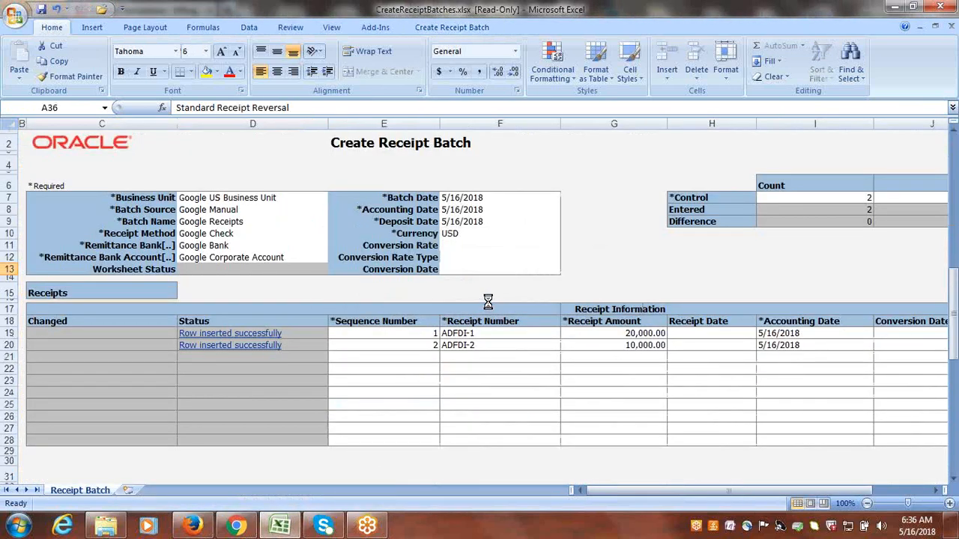
Mark the topics Standard Receipt Reversal and Debit Memo Receipt Reversal as Done in column B.
{"action": "key", "text": "Tab"}
{"action": "type", "text": "D"}
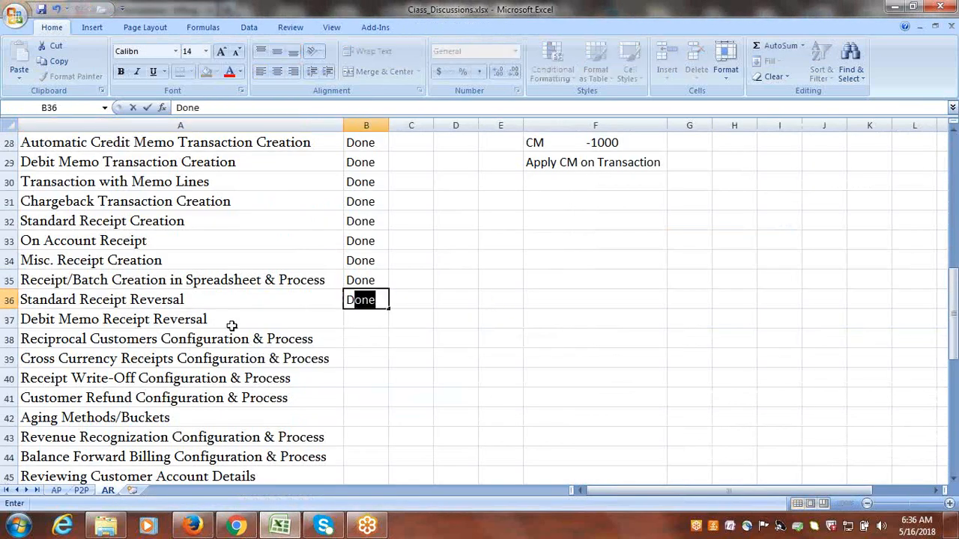
{"action": "key", "text": "Return"}
{"action": "key", "text": "Tab"}
{"action": "type", "text": "D"}
{"action": "key", "text": "Tab"}
{"action": "key", "text": "Return"}
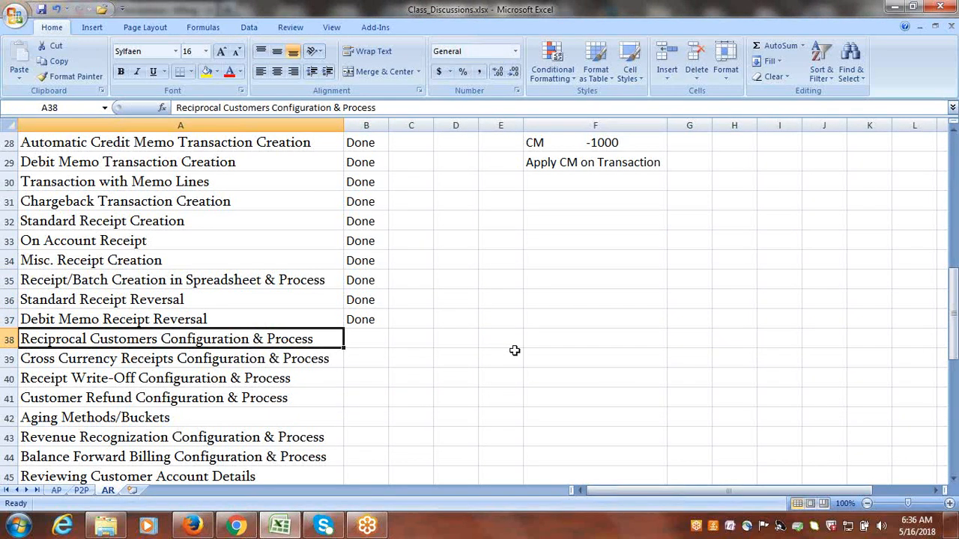
Copy the words Reciprocal Customers from the topic in A38 into A71 and fill row 71 yellow as a section heading.
{"action": "double_click", "coordinate": [159, 341]}
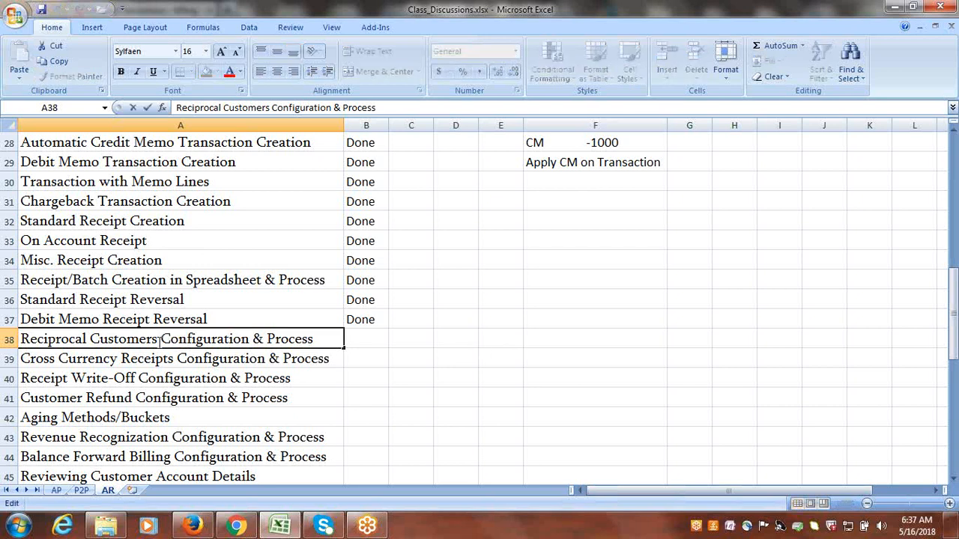
{"action": "left_click_drag", "start_coordinate": [159, 341], "coordinate": [22, 346]}
{"action": "key", "text": "ctrl+c"}
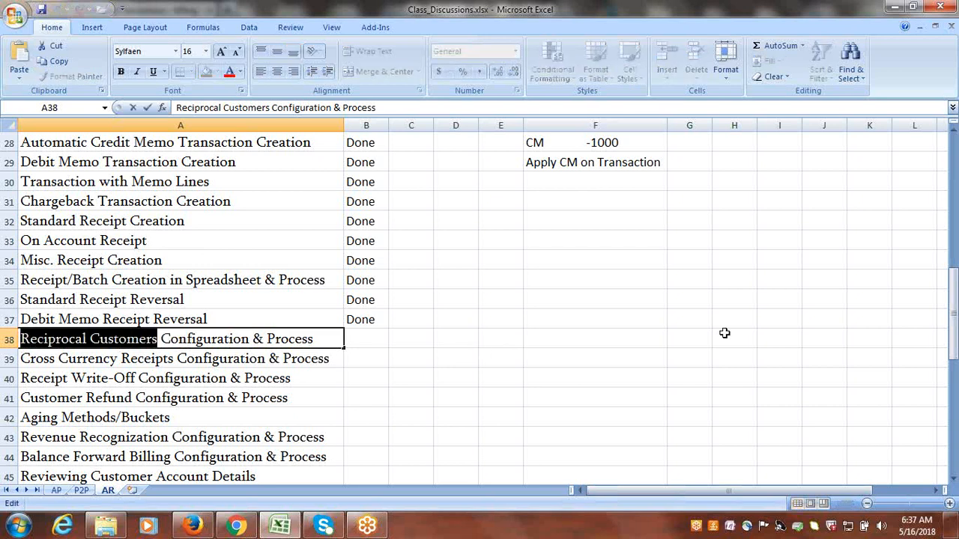
{"action": "left_click_drag", "start_coordinate": [956, 309], "coordinate": [955, 420]}
{"action": "left_click", "coordinate": [955, 479]}
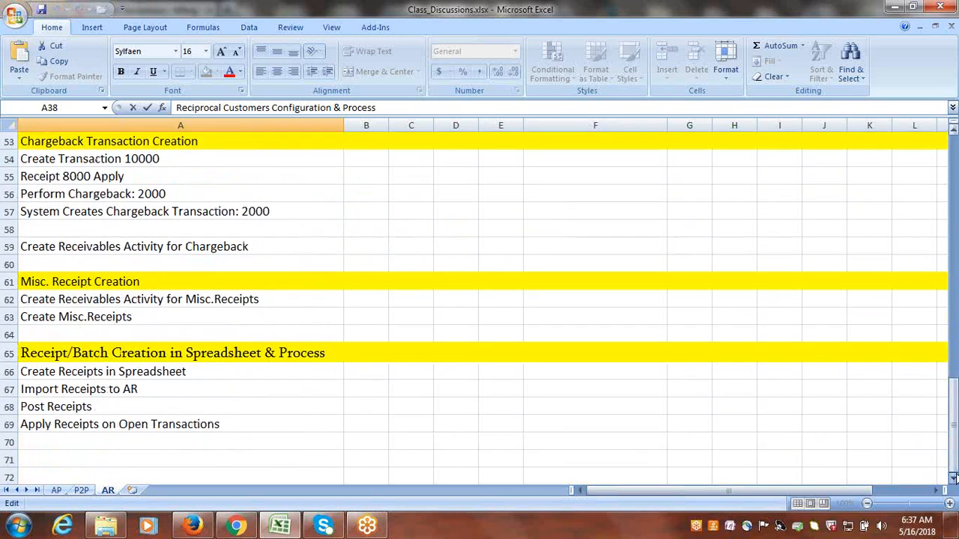
{"action": "left_click", "coordinate": [116, 367]}
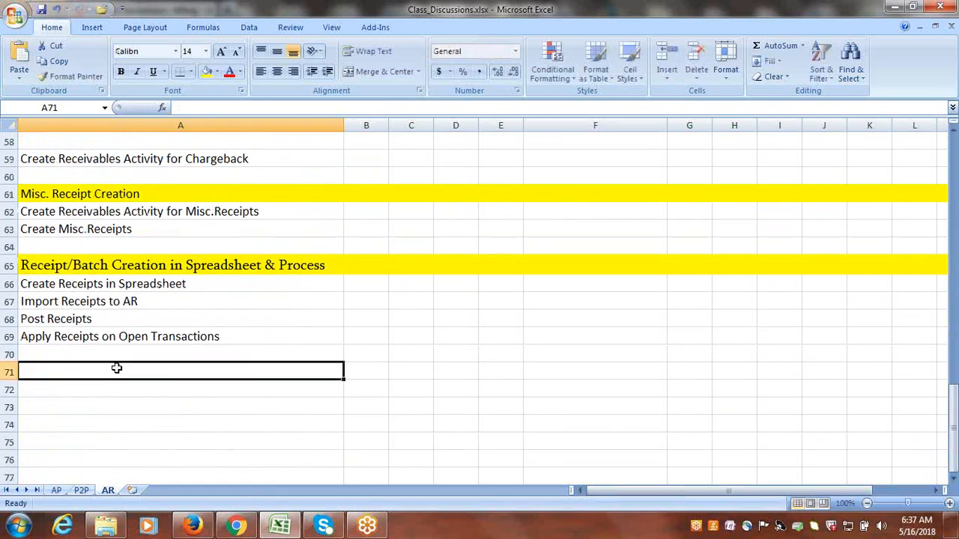
{"action": "key", "text": "ctrl+v"}
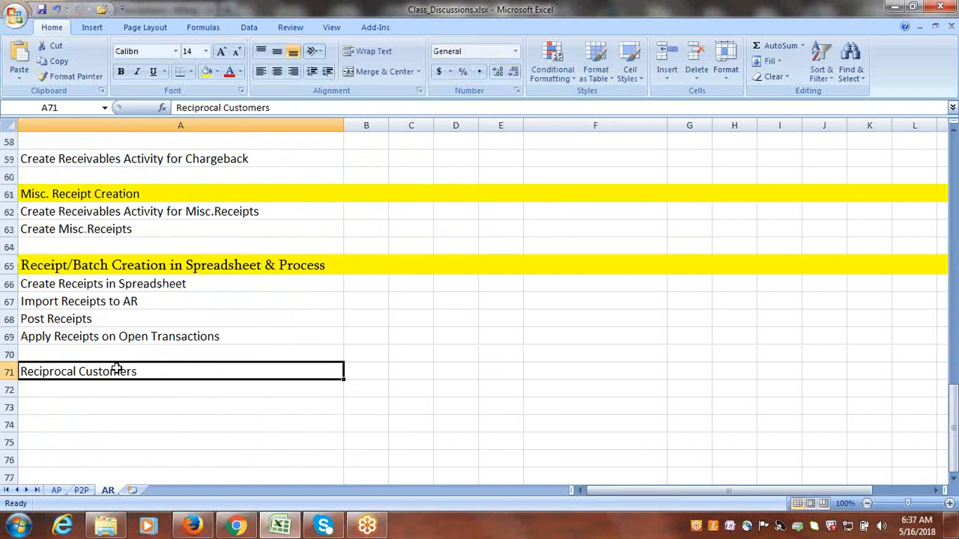
{"action": "left_click", "coordinate": [6, 372]}
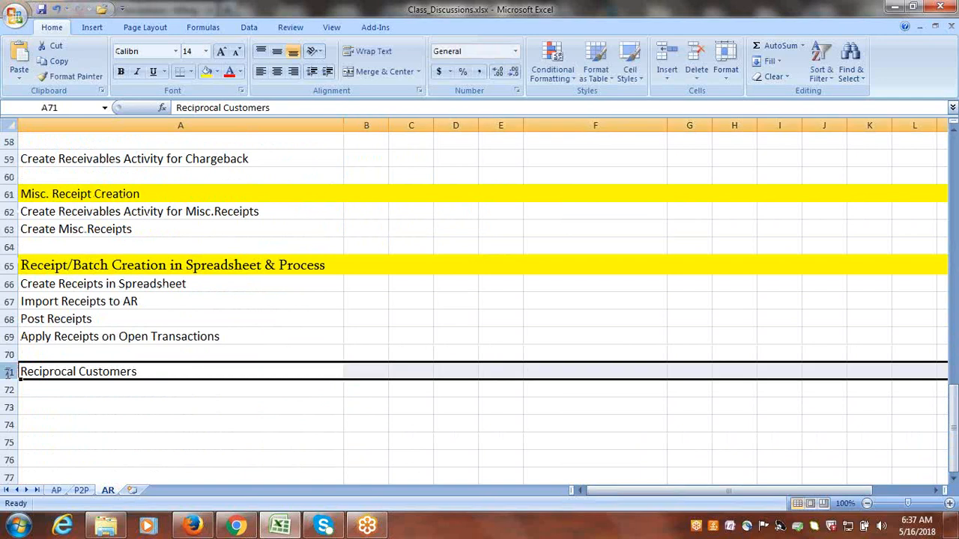
{"action": "left_click", "coordinate": [208, 75]}
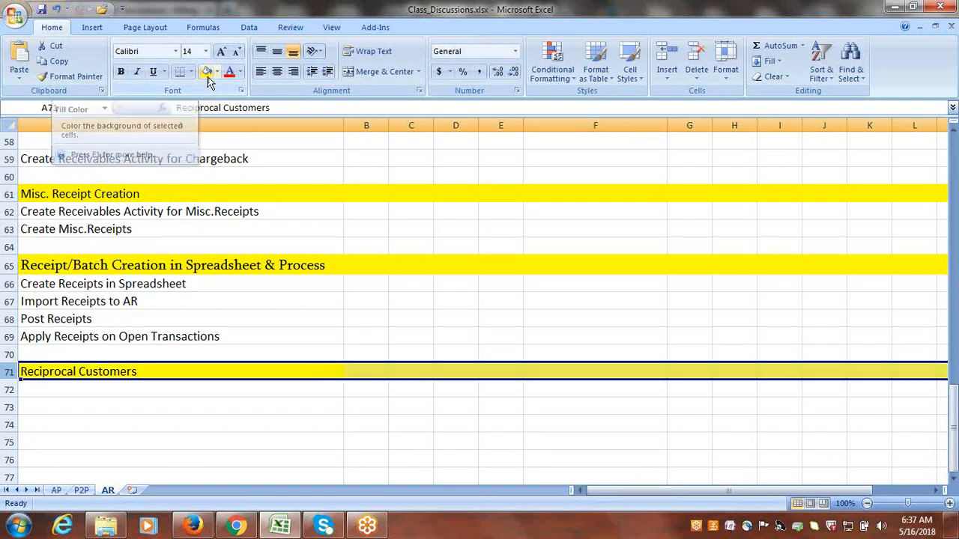
Enter Google Customer-1 in cell C72 under the Reciprocal Customers heading.
{"action": "left_click", "coordinate": [120, 391]}
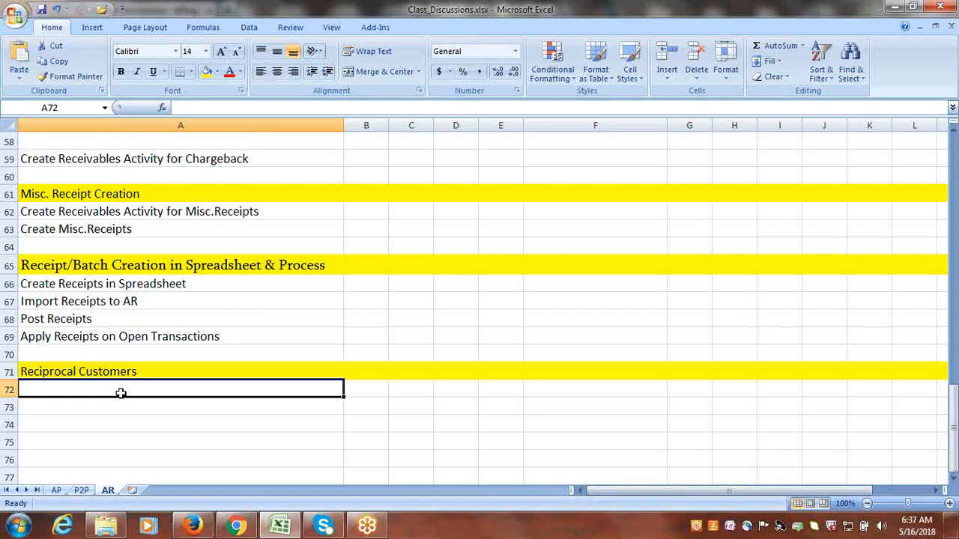
{"action": "left_click", "coordinate": [415, 391]}
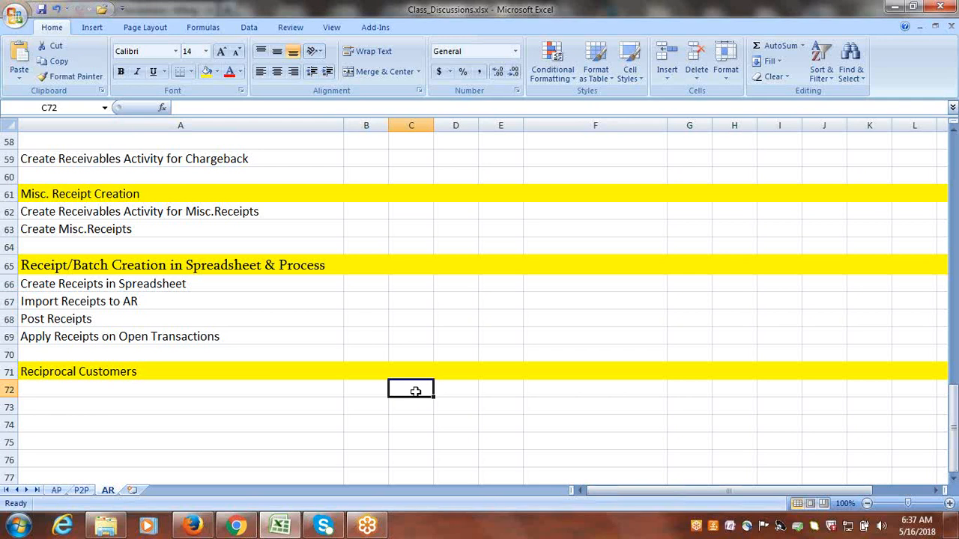
{"action": "type", "text": "g"}
{"action": "key", "text": "BackSpace"}
{"action": "type", "text": "G"}
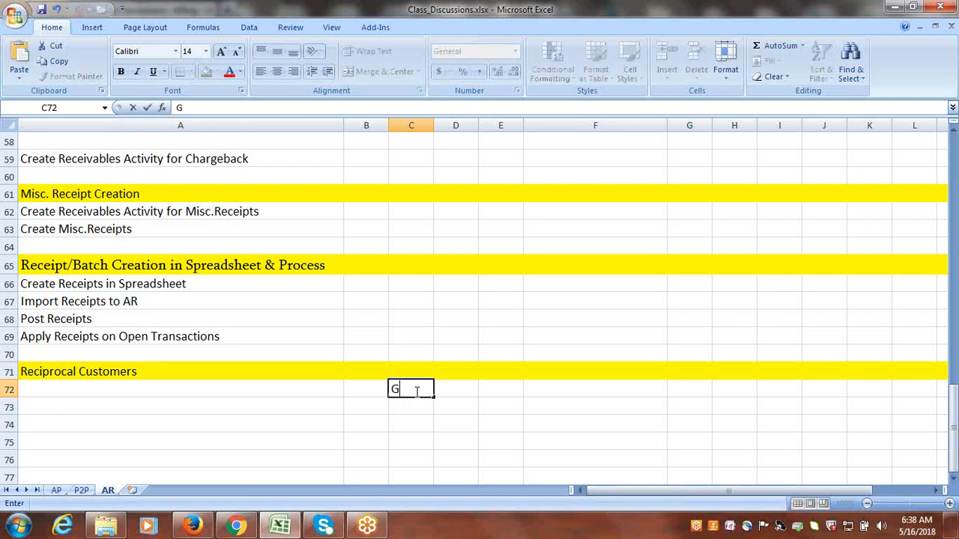
{"action": "type", "text": "oogle C"}
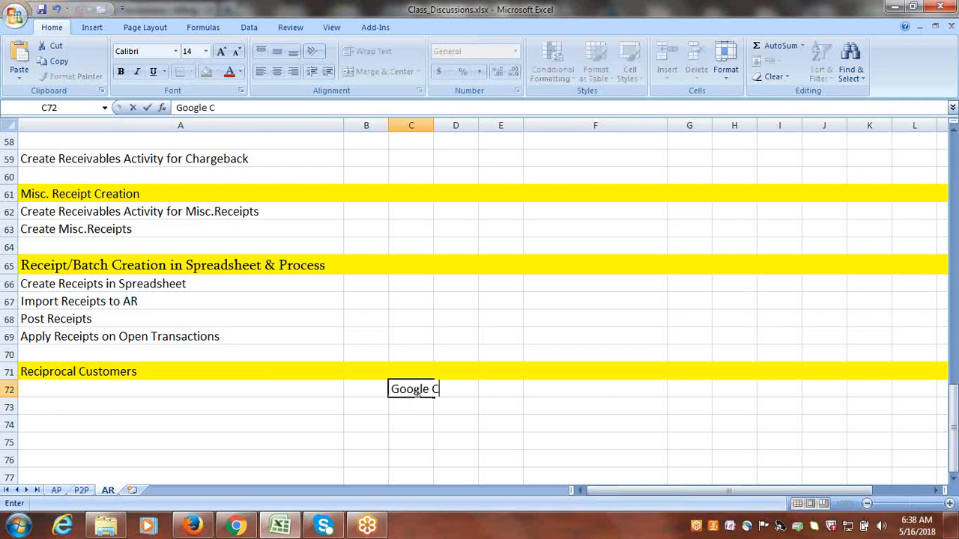
{"action": "type", "text": "ustomer-1"}
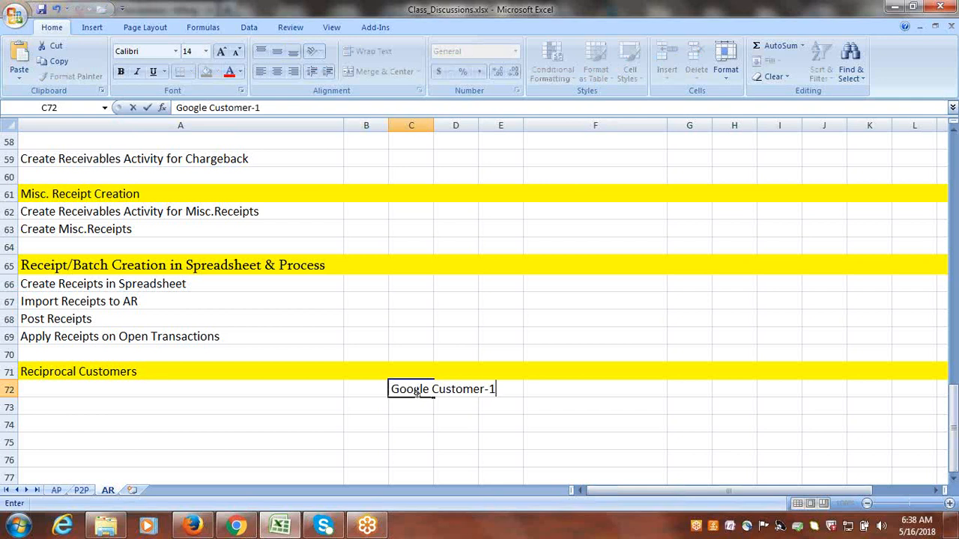
Enter Google Corporation in cell C73, overriding the suggested autocompletion.
{"action": "left_click", "coordinate": [413, 407]}
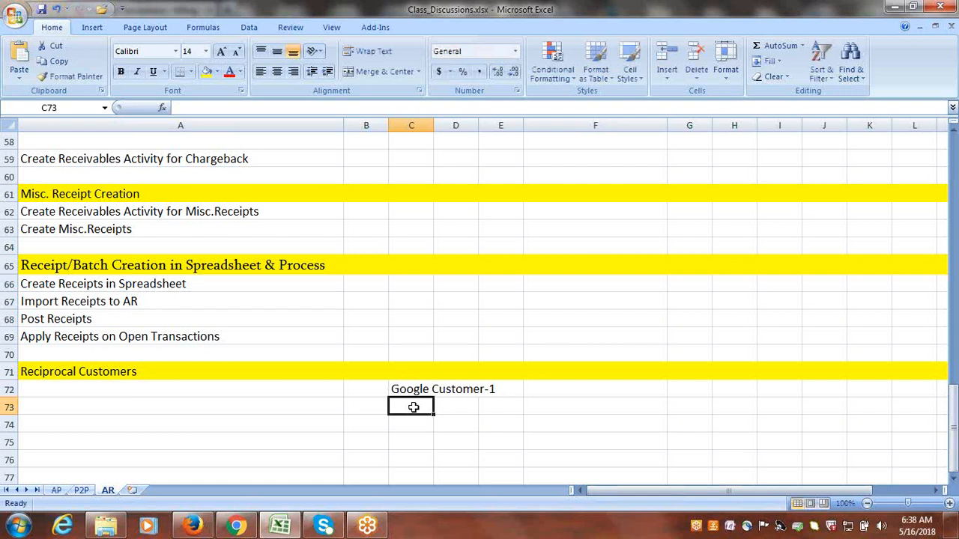
{"action": "type", "text": "G"}
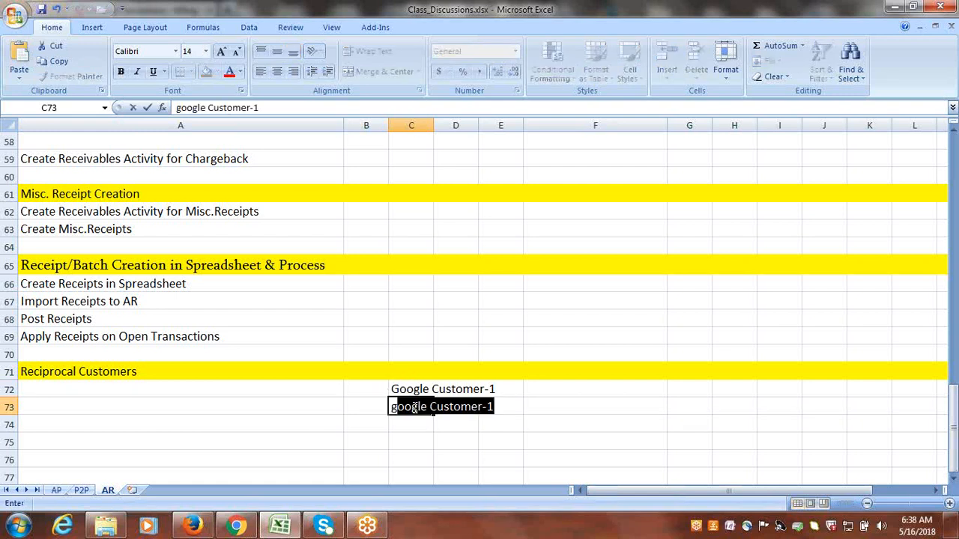
{"action": "key", "text": "BackSpace"}
{"action": "key", "text": "BackSpace"}
{"action": "type", "text": "Google c"}
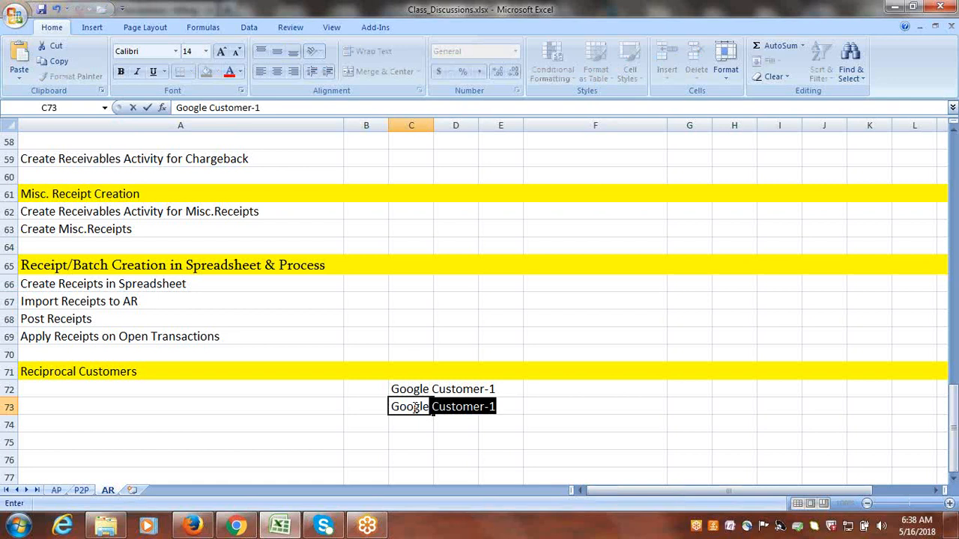
{"action": "key", "text": "BackSpace"}
{"action": "key", "text": "BackSpace"}
{"action": "type", "text": "Corporation"}
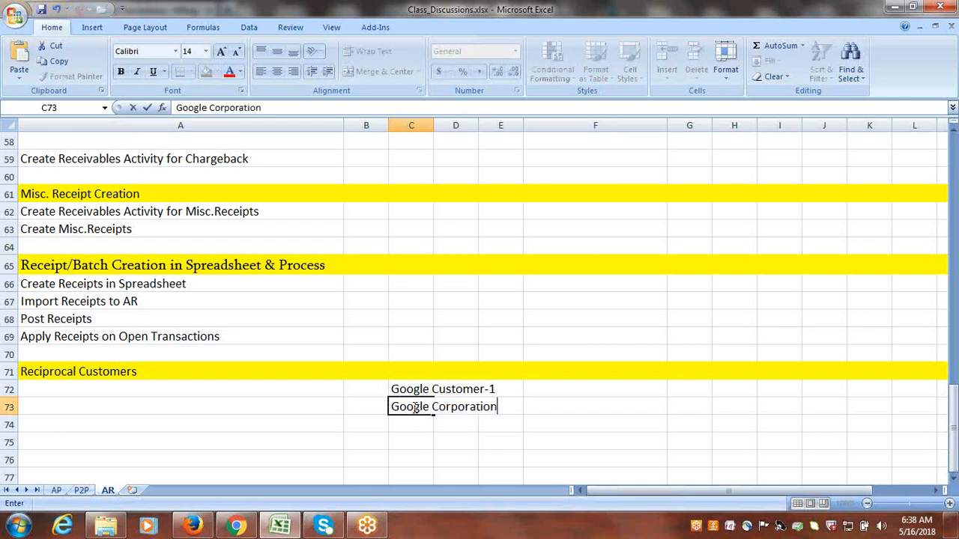
Finish the Google Corporation entry in C73 and look over both customer names in C72 and C73.
{"action": "key", "text": "Tab"}
{"action": "left_click", "coordinate": [472, 440]}
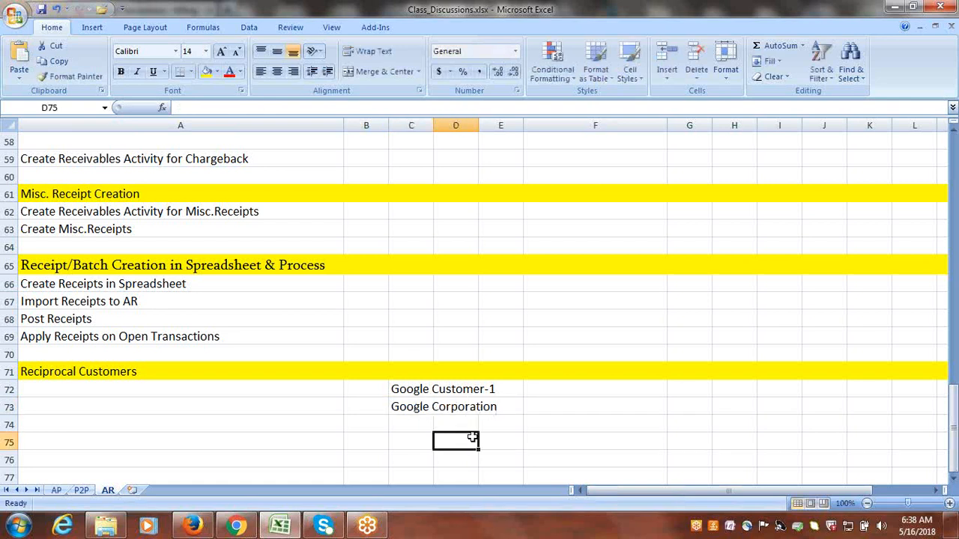
{"action": "left_click", "coordinate": [188, 393]}
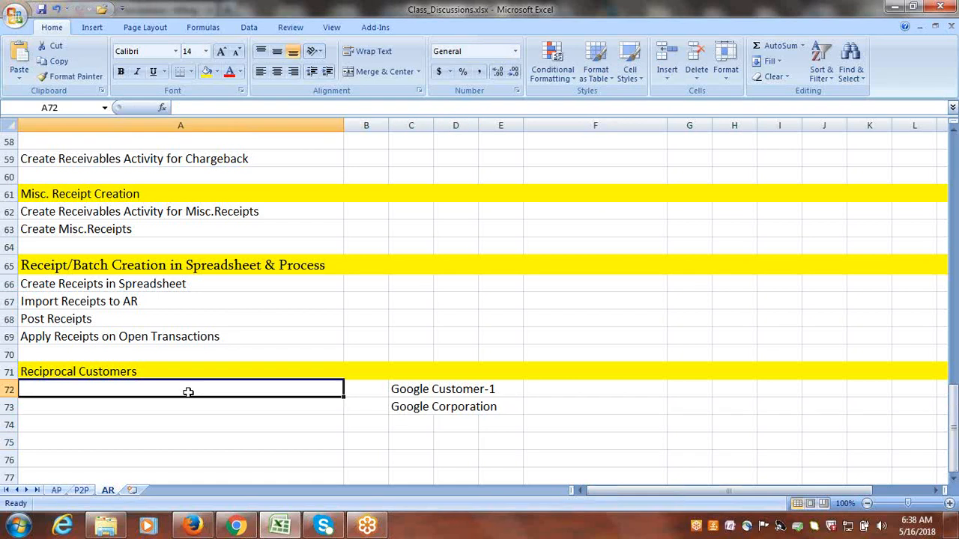
{"action": "left_click", "coordinate": [415, 393]}
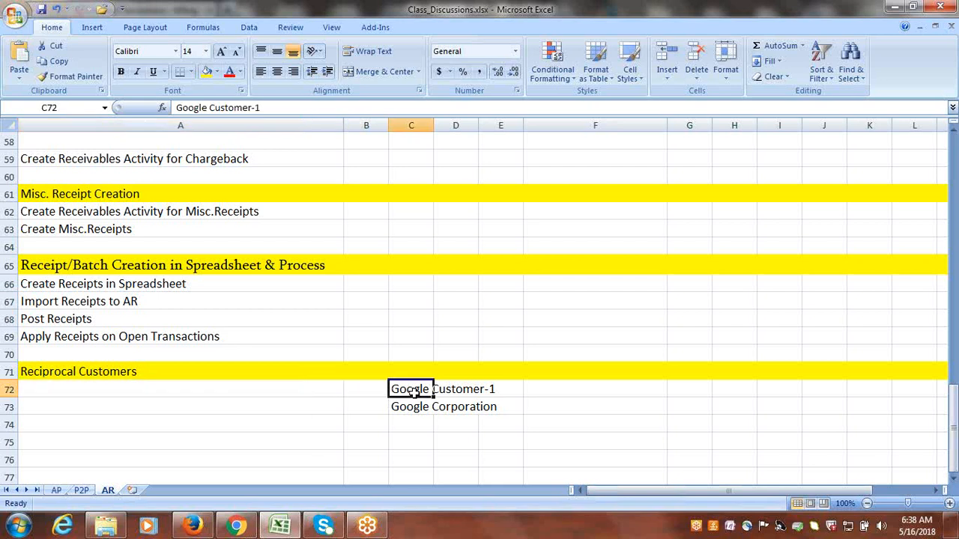
{"action": "left_click", "coordinate": [417, 409]}
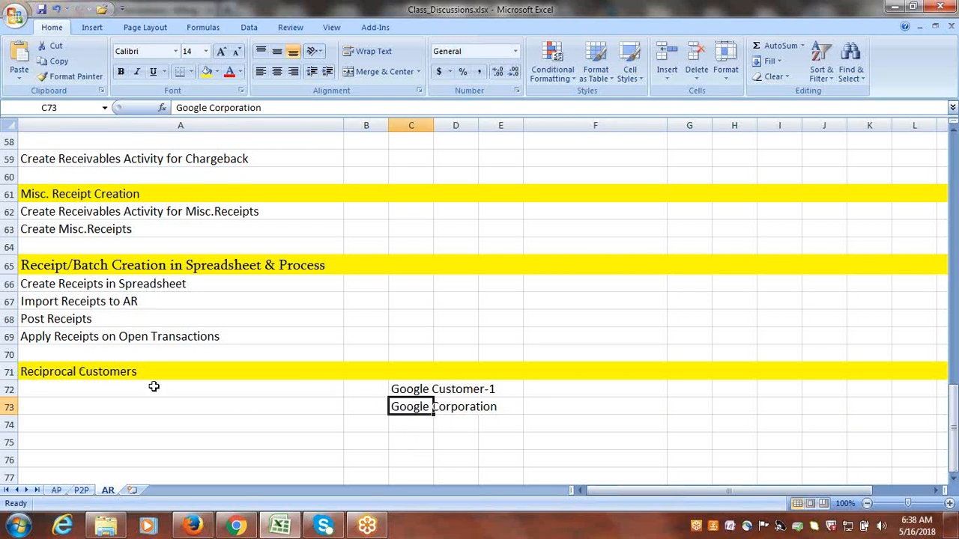
{"action": "left_click", "coordinate": [429, 458]}
Enter Create New Customer: Google Corporation in cell A72 under the Reciprocal Customers heading.
{"action": "left_click", "coordinate": [170, 389]}
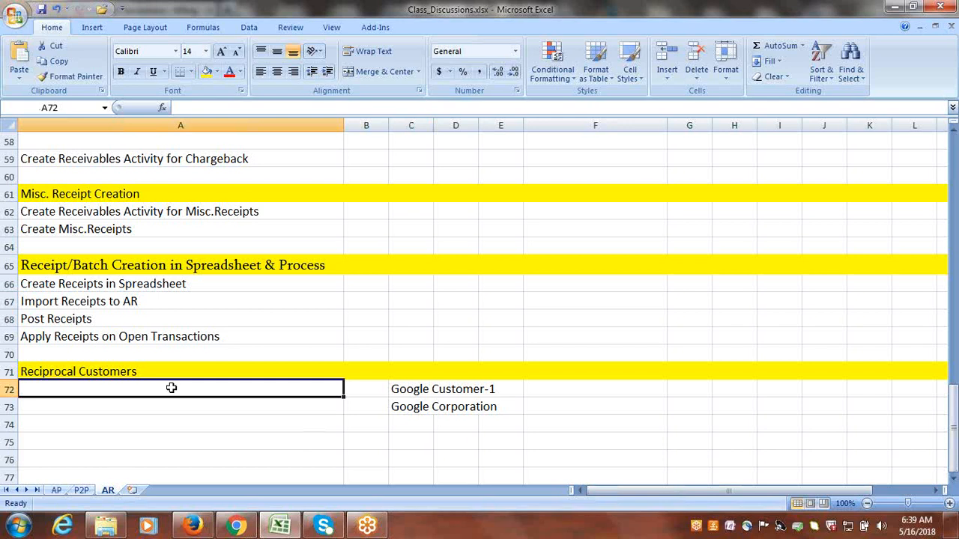
{"action": "type", "text": "C"}
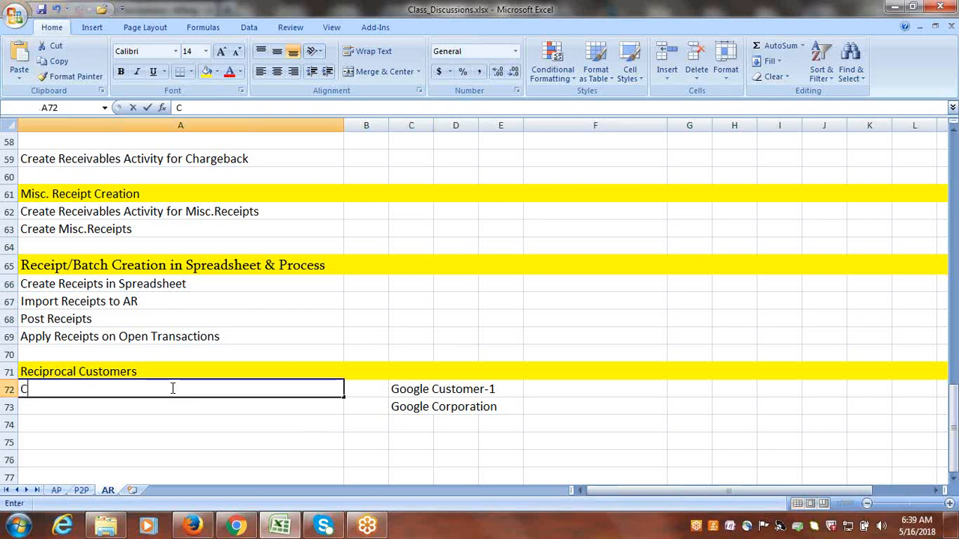
{"action": "type", "text": "reate New"}
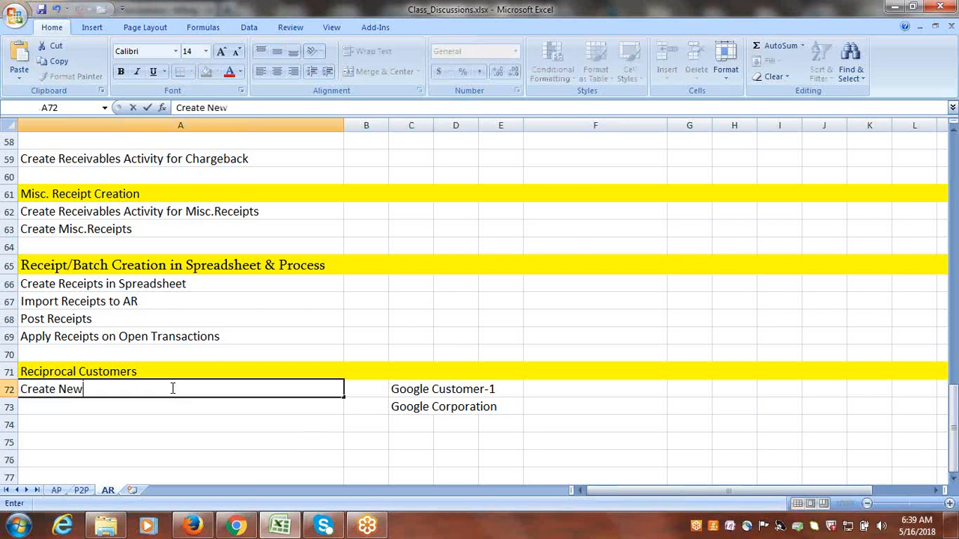
{"action": "type", "text": " Customer:"}
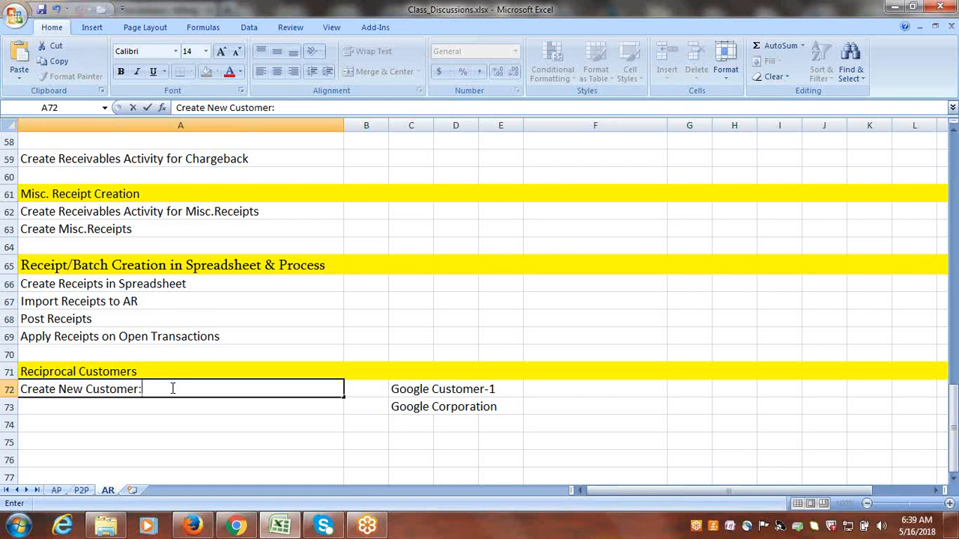
{"action": "type", "text": "Google Corporation"}
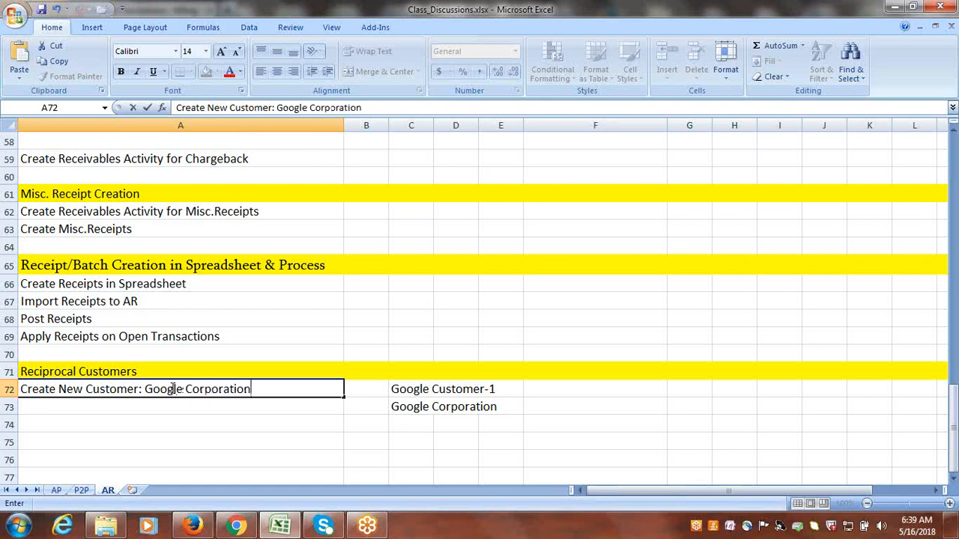
{"action": "key", "text": "ctrl+Return"}
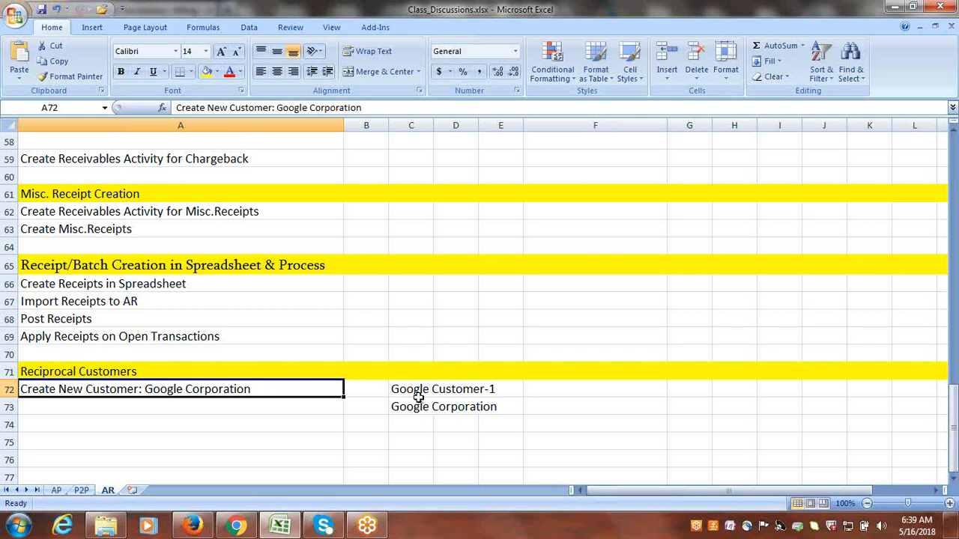
Enter Enable Reciprocal Customers at System Options in cell A73.
{"action": "left_click", "coordinate": [217, 411]}
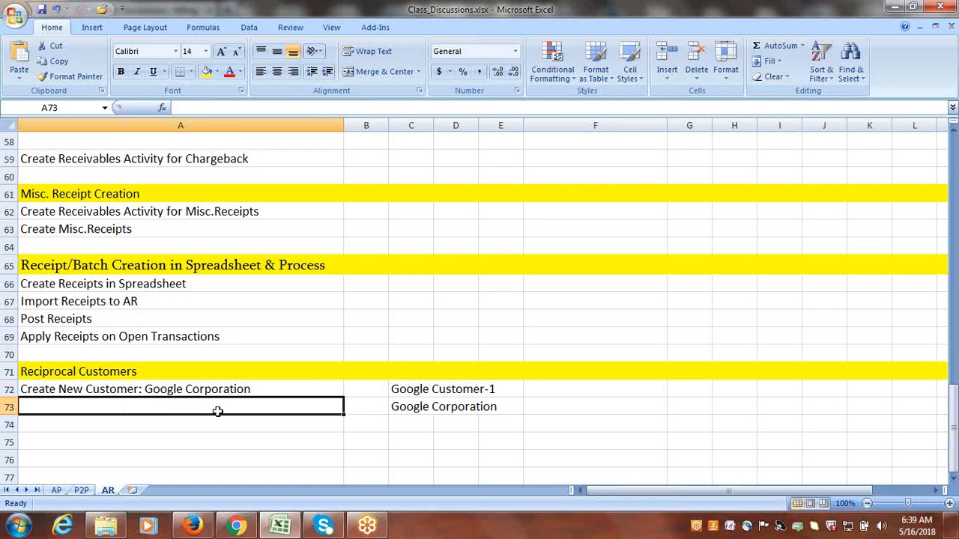
{"action": "type", "text": "E"}
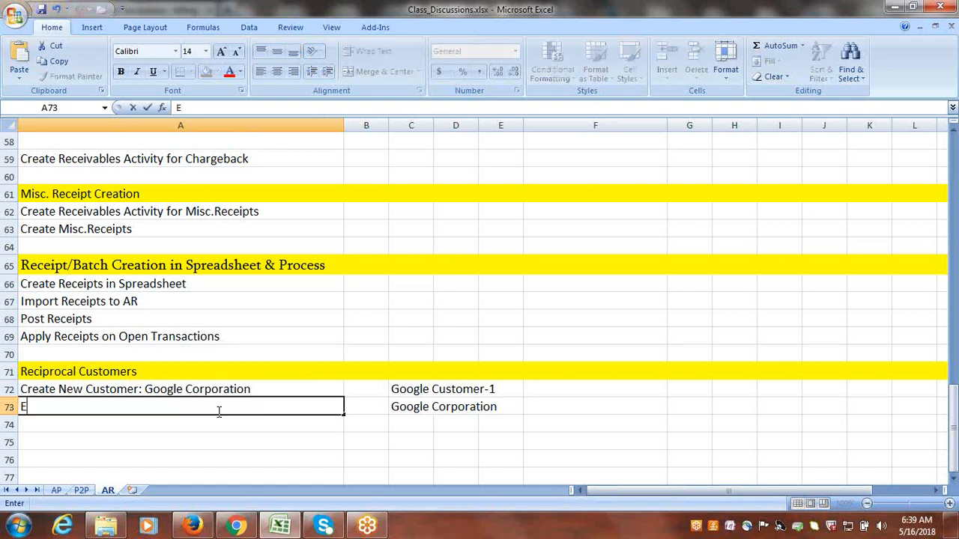
{"action": "type", "text": "nable Re"}
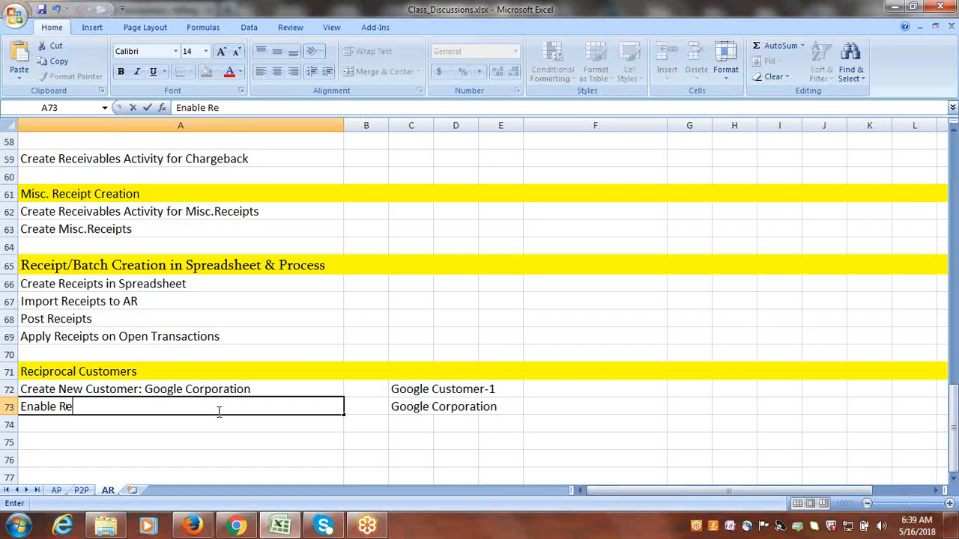
{"action": "type", "text": "ciprocal C"}
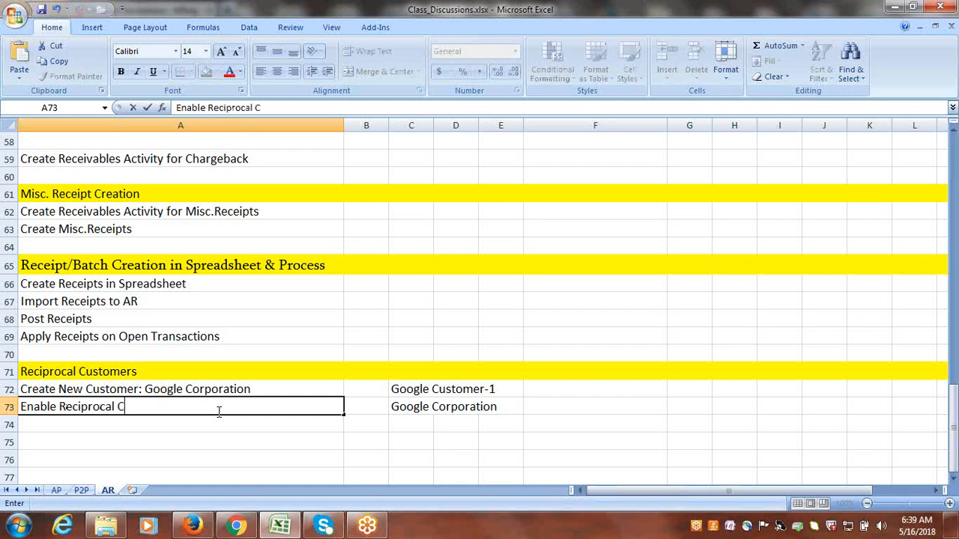
{"action": "type", "text": "ustomers a"}
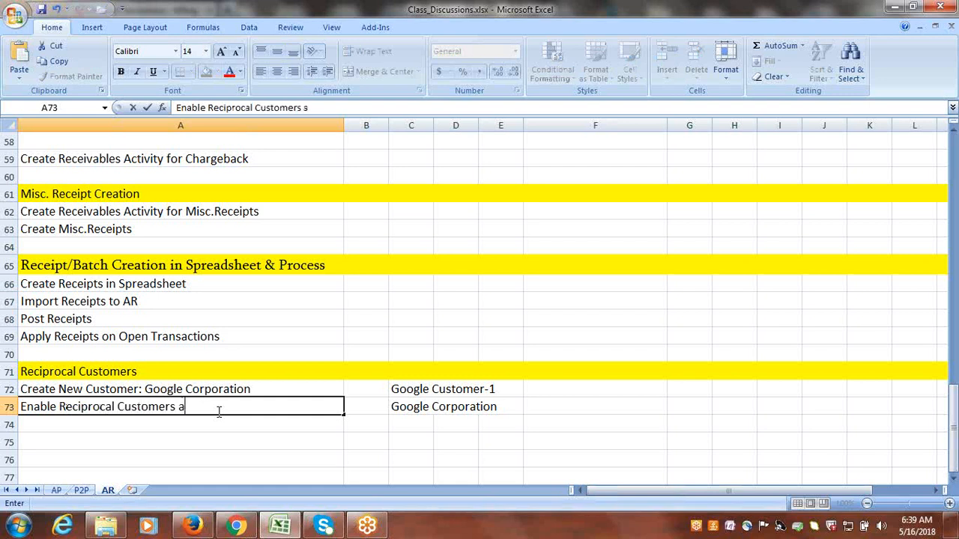
{"action": "type", "text": "t System Options"}
{"action": "key", "text": "ctrl+Return"}
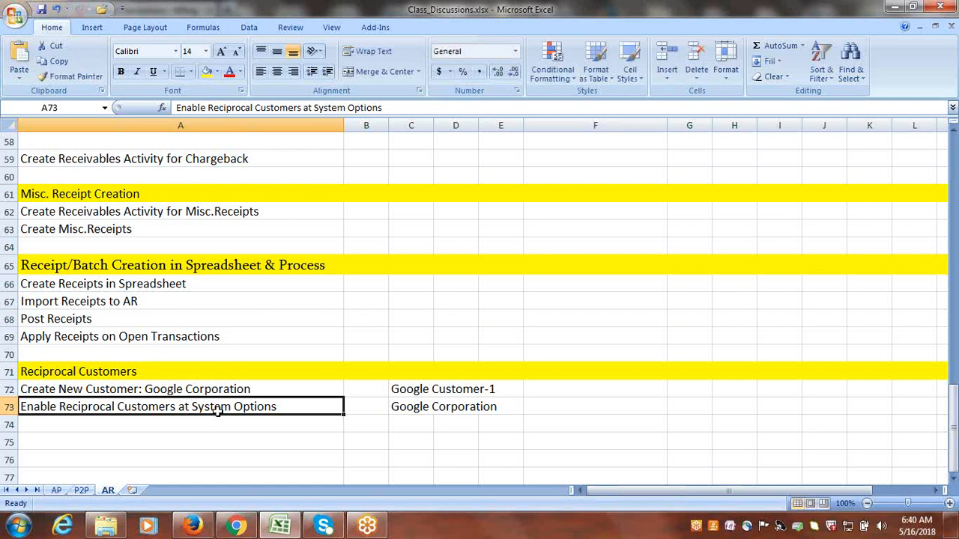
Enter Assign Reference Data Set to BU (Customer Relationship) in cell A74.
{"action": "left_click", "coordinate": [173, 426]}
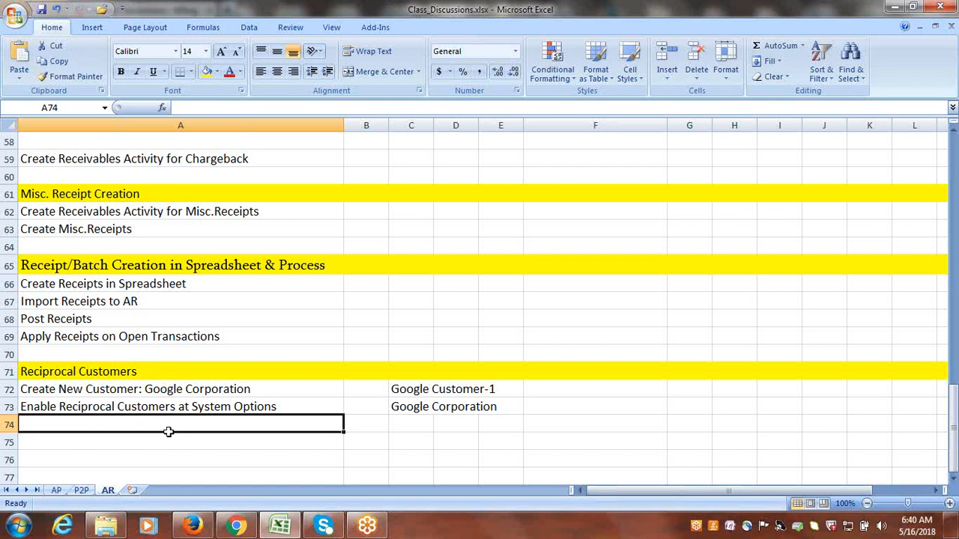
{"action": "type", "text": "A"}
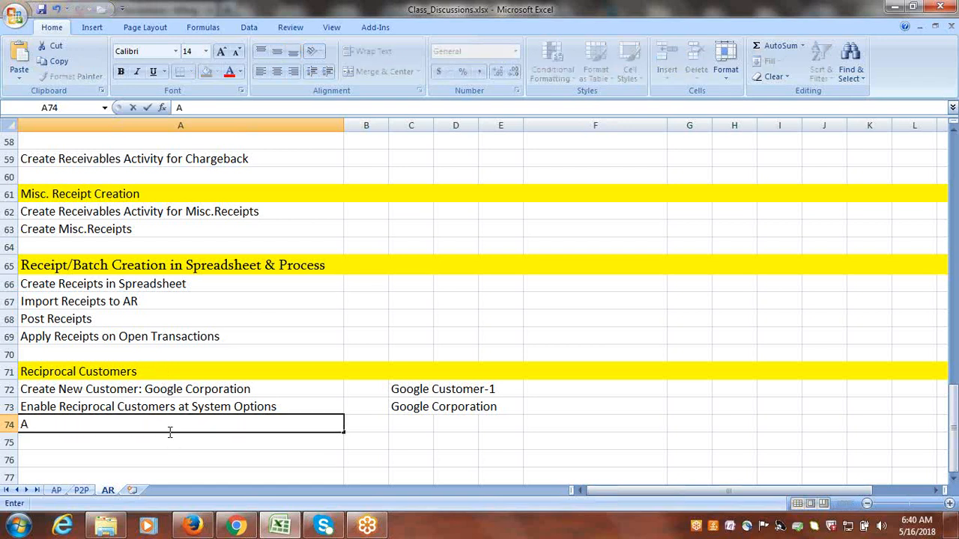
{"action": "type", "text": "ssign Ref"}
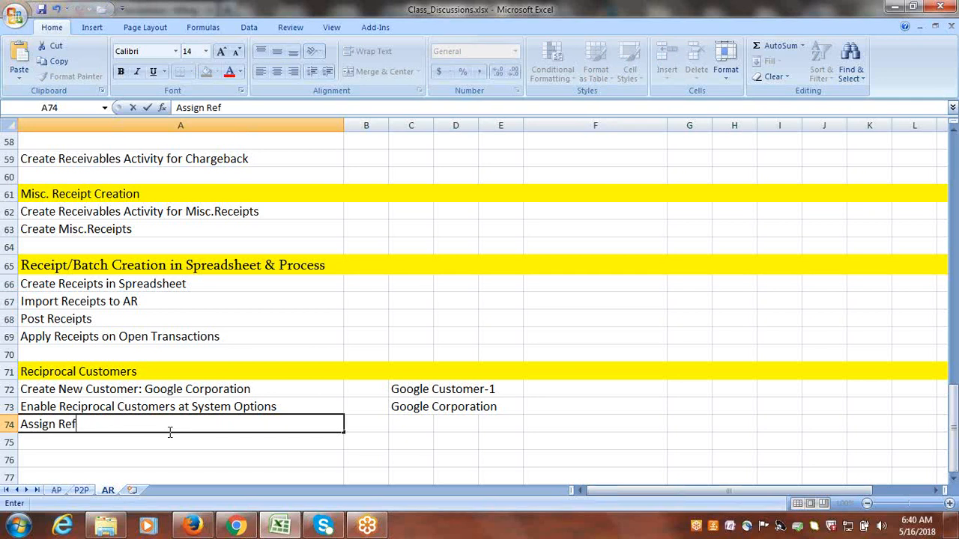
{"action": "type", "text": "erence Data"}
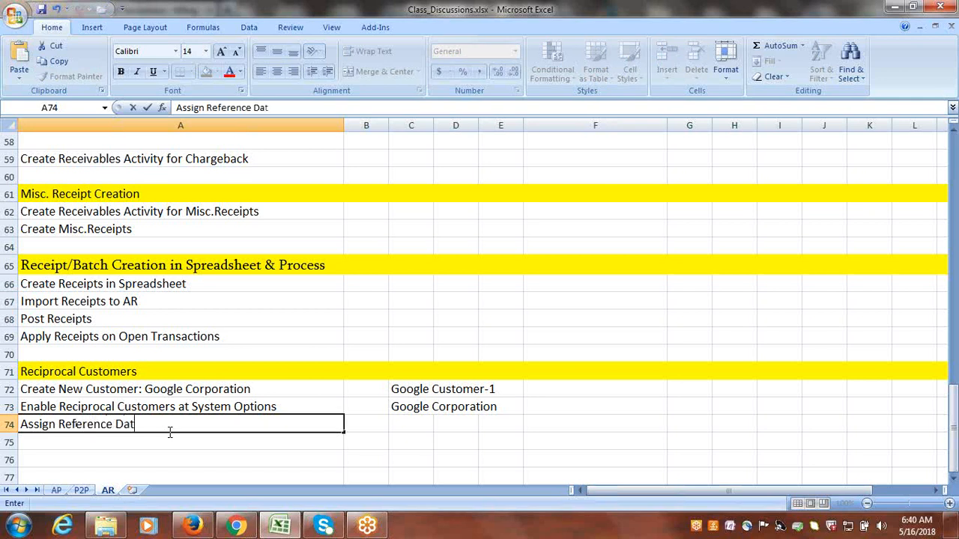
{"action": "type", "text": "t to BU ("}
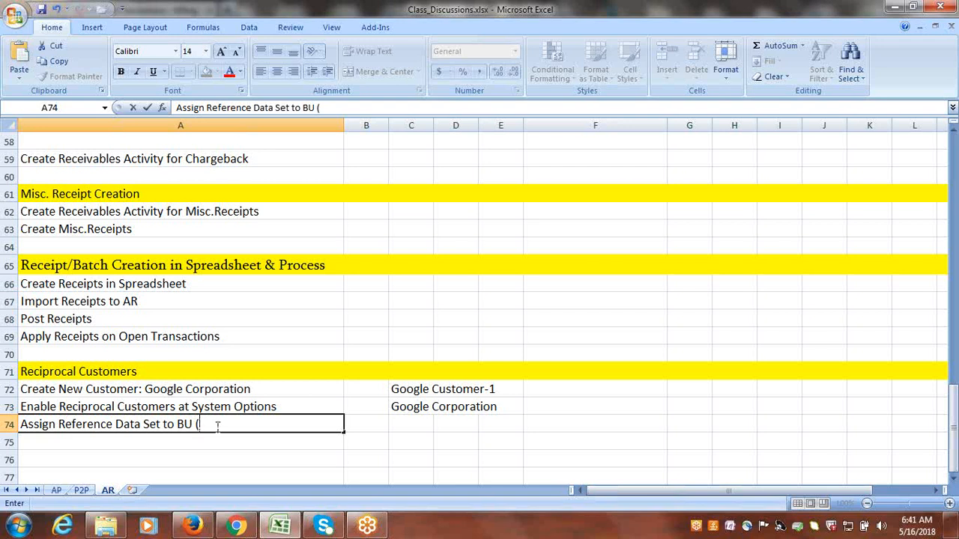
{"action": "type", "text": "c"}
{"action": "key", "text": "BackSpace"}
{"action": "type", "text": "Customer Relationship)"}
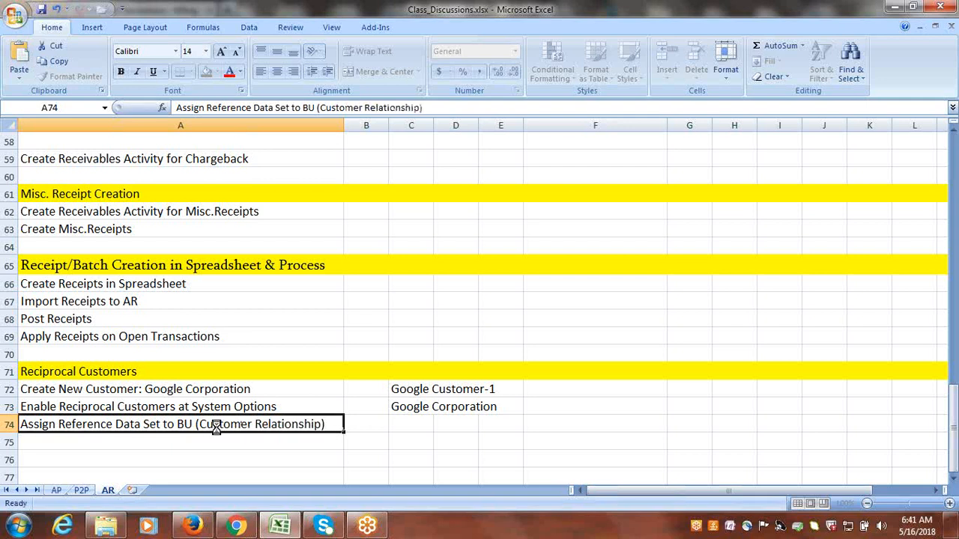
Enter Create Reciprocal Relationship in cell A75, overriding the suggested autocompletion.
{"action": "left_click", "coordinate": [122, 442]}
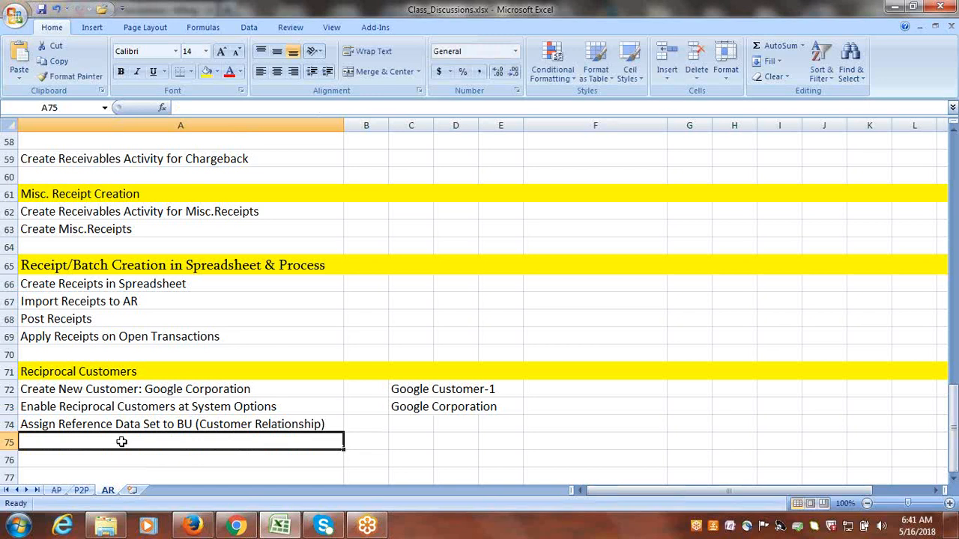
{"action": "type", "text": "Create "}
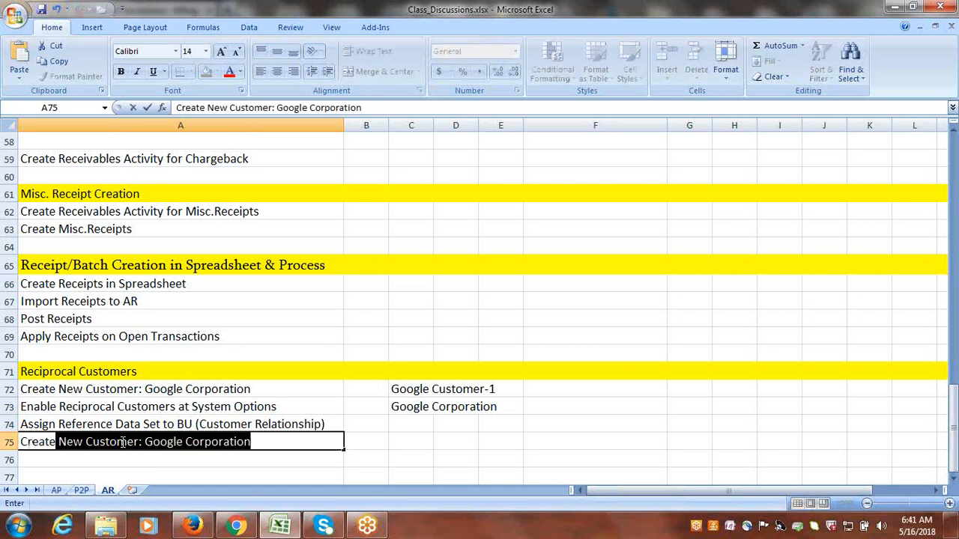
{"action": "type", "text": "Rece"}
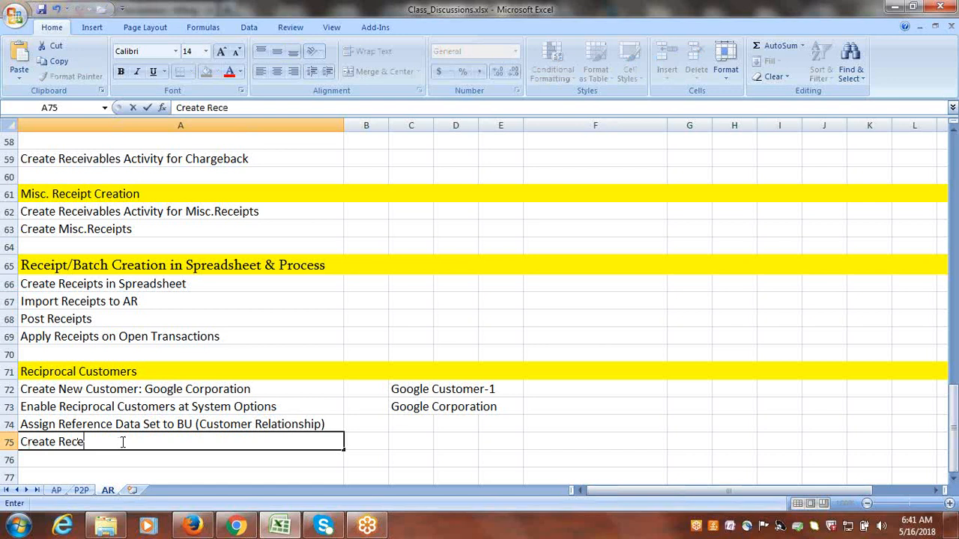
{"action": "key", "text": "BackSpace"}
{"action": "type", "text": "iprocal Relationship"}
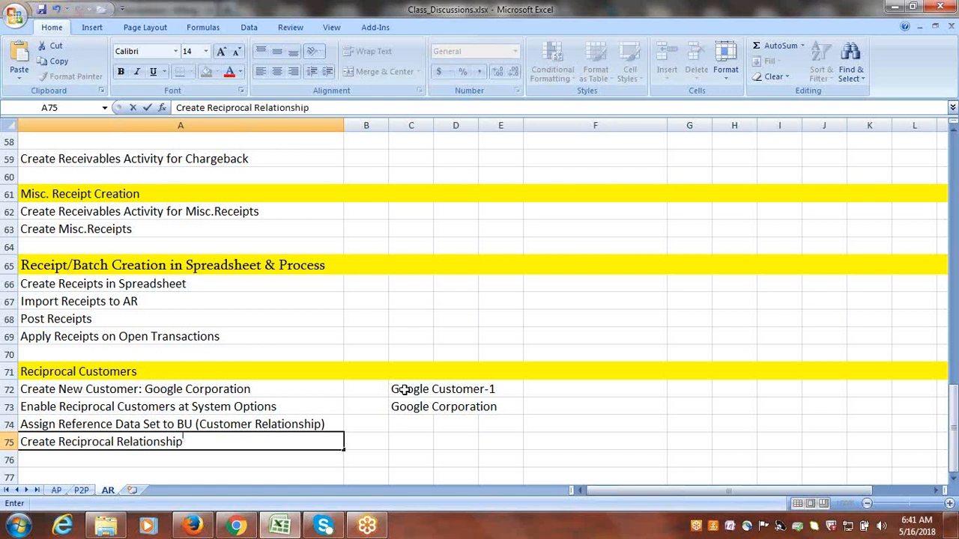
{"action": "left_click_drag", "start_coordinate": [404, 390], "coordinate": [406, 402]}
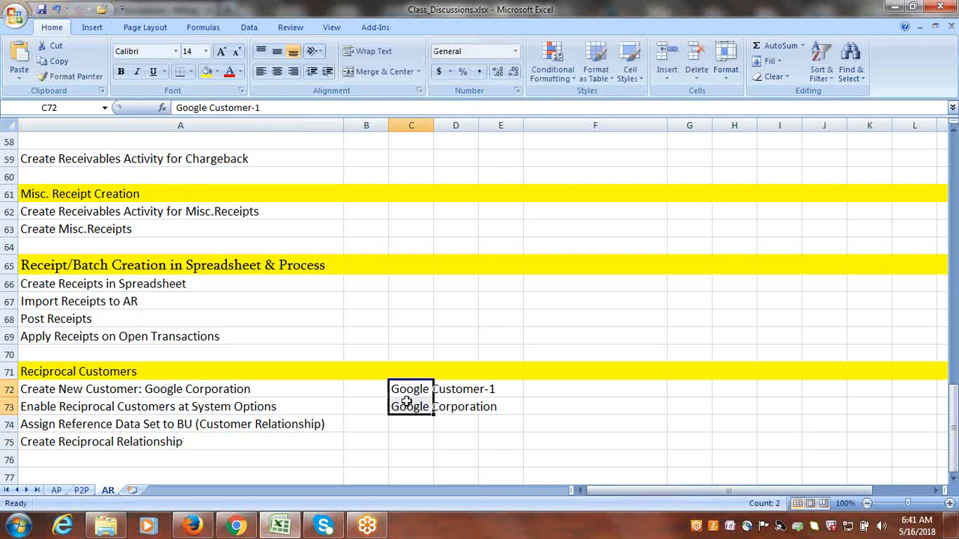
Review the two customer names in C72:C73 against the reciprocal relationship topic in A75.
{"action": "left_click", "coordinate": [405, 405]}
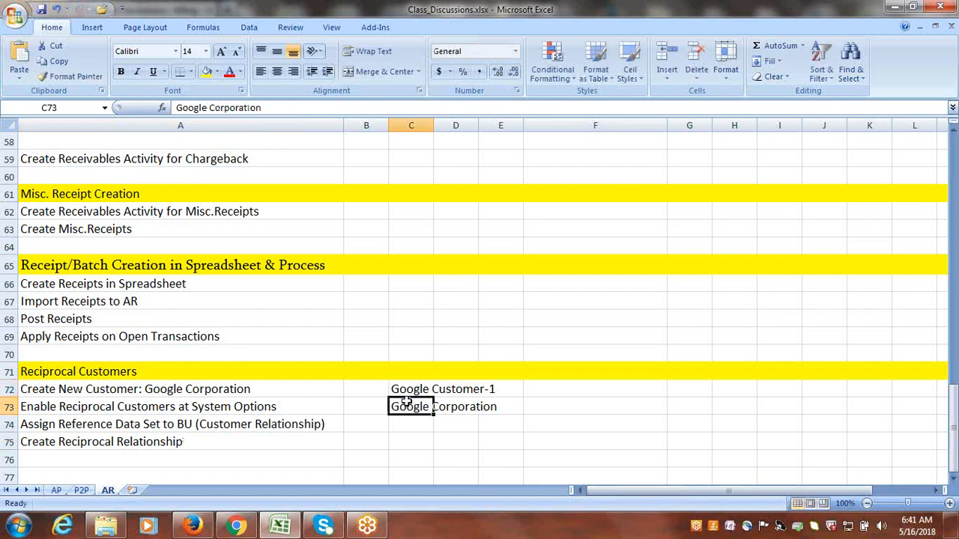
{"action": "left_click", "coordinate": [954, 481]}
{"action": "left_click", "coordinate": [954, 481]}
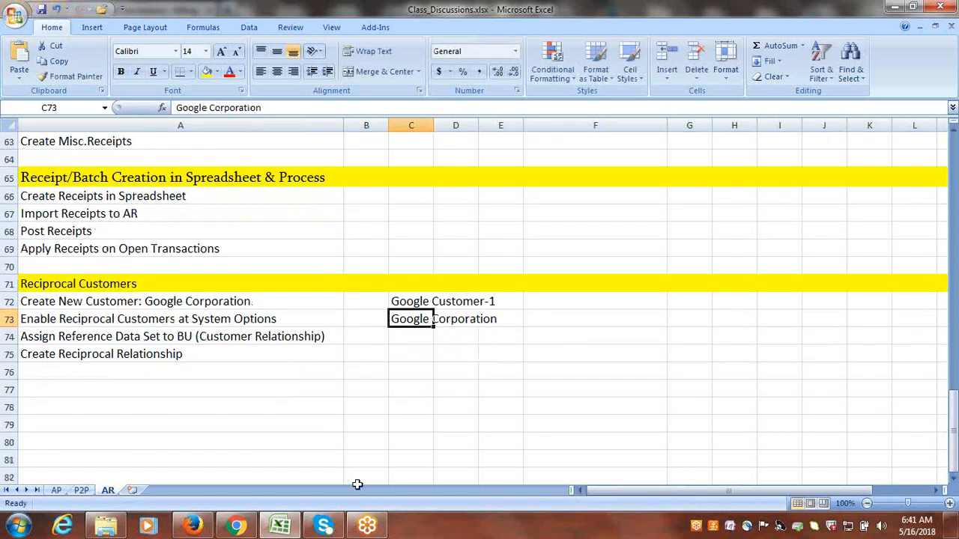
{"action": "left_click", "coordinate": [142, 398]}
{"action": "left_click", "coordinate": [409, 303]}
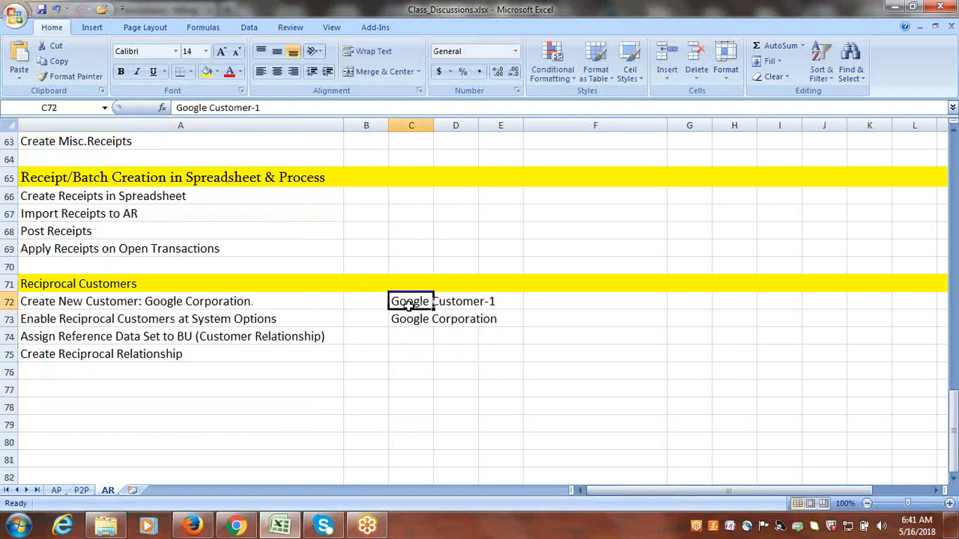
{"action": "left_click", "coordinate": [409, 323]}
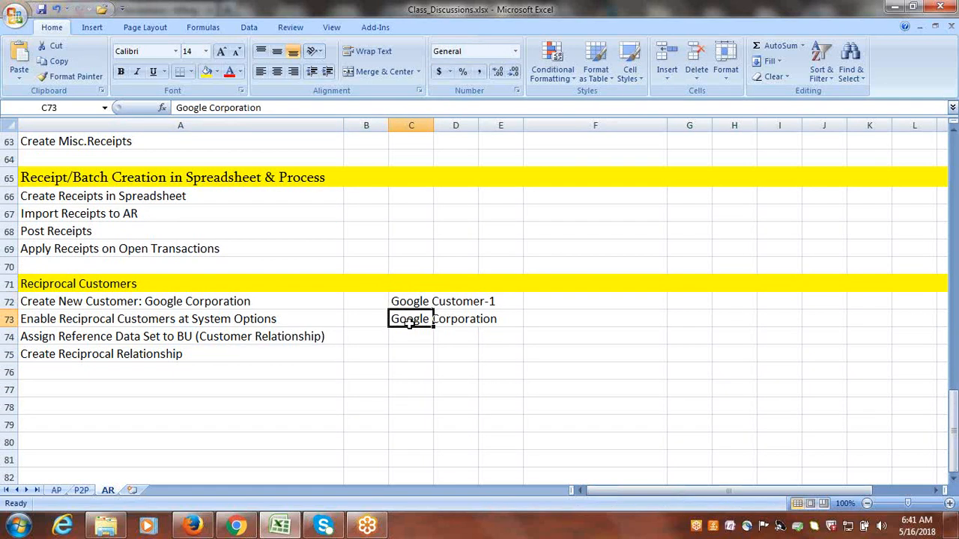
{"action": "left_click_drag", "start_coordinate": [409, 322], "coordinate": [449, 320]}
{"action": "left_click", "coordinate": [405, 301]}
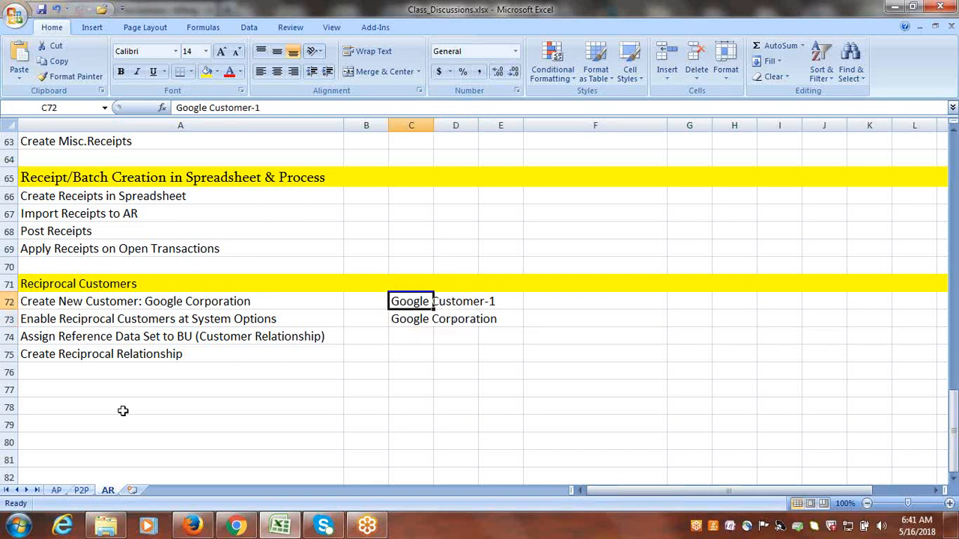
{"action": "left_click", "coordinate": [116, 356]}
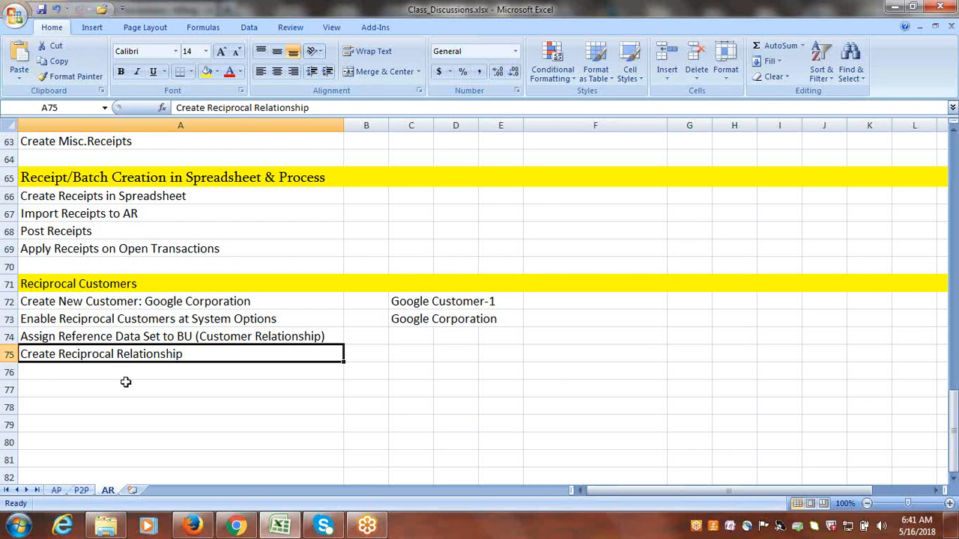
Enter Google Customer-1: Create Transaction:5000 in cell A77.
{"action": "left_click", "coordinate": [95, 390]}
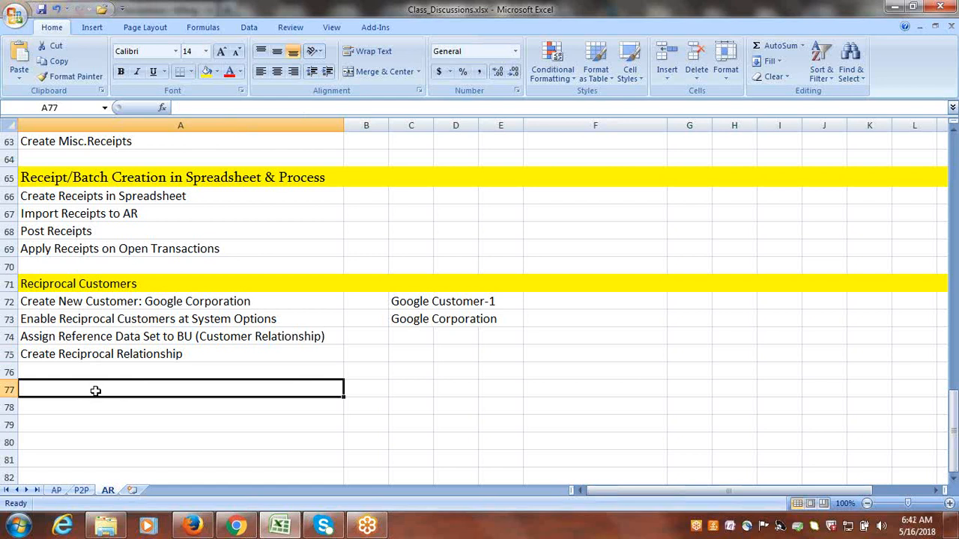
{"action": "type", "text": "GOOG"}
{"action": "key", "text": "BackSpace"}
{"action": "key", "text": "BackSpace"}
{"action": "key", "text": "BackSpace"}
{"action": "type", "text": "oo"}
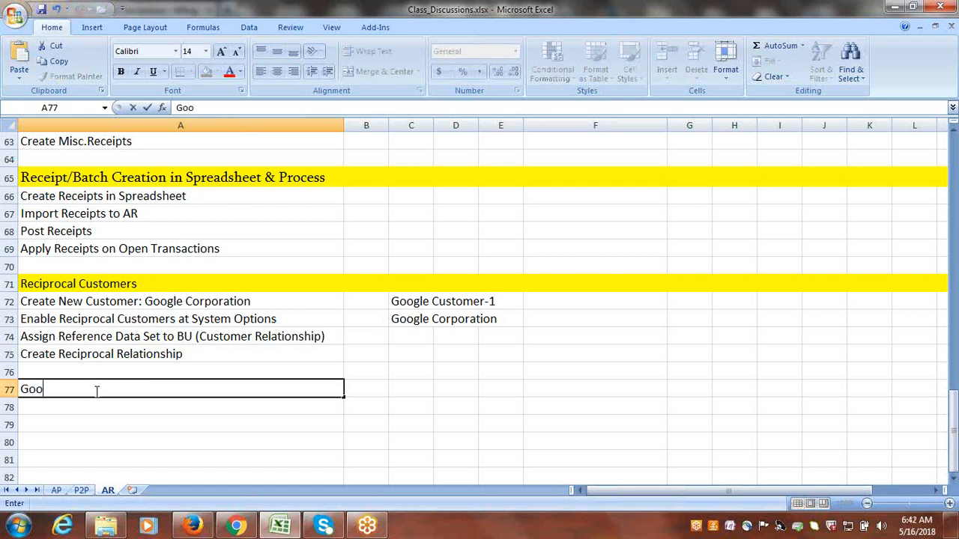
{"action": "type", "text": "gle Customer"}
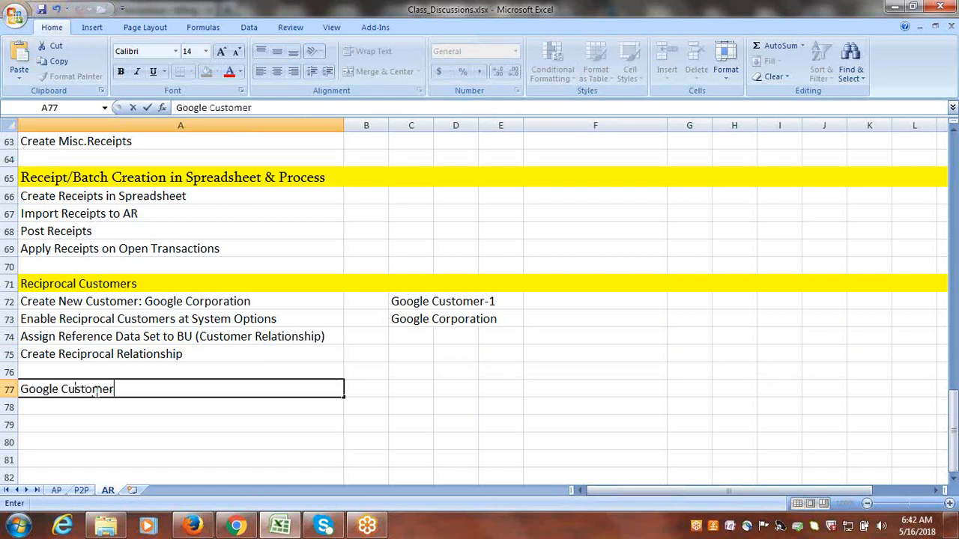
{"action": "type", "text": "-1: Create Transa"}
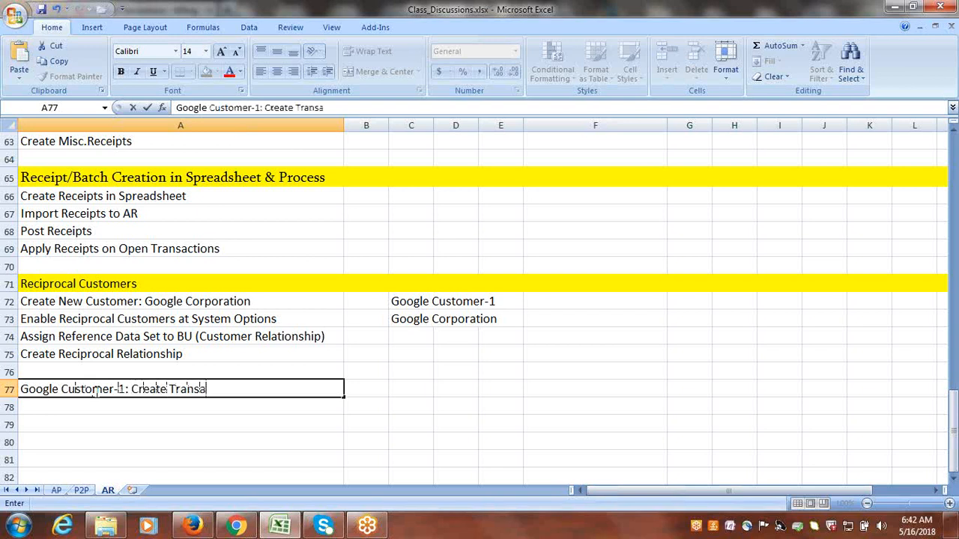
{"action": "type", "text": "ction:5000"}
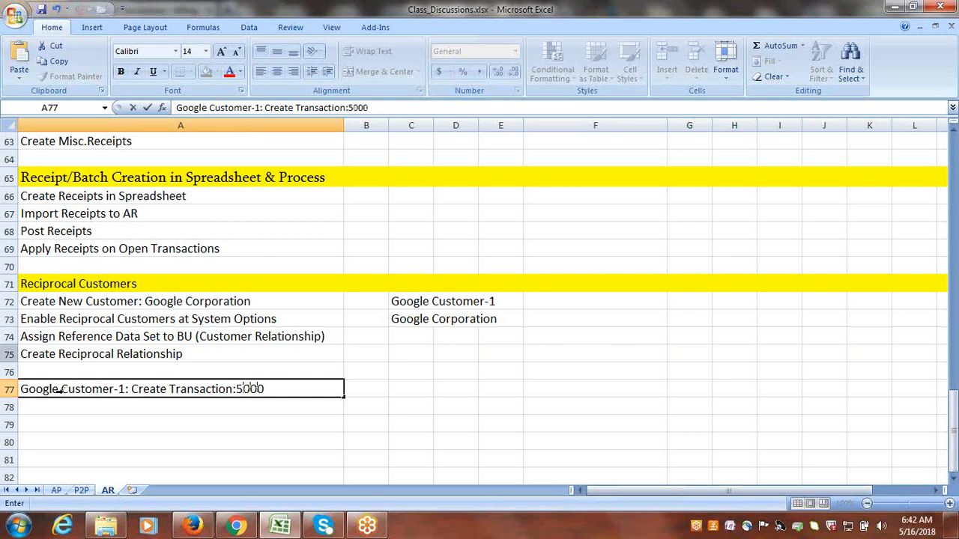
Enter Google Corporation: Create Receipt:5000 Apply in cell A78, dismissing the antivirus notice, and save the workbook.
{"action": "left_click", "coordinate": [75, 409]}
{"action": "type", "text": "C"}
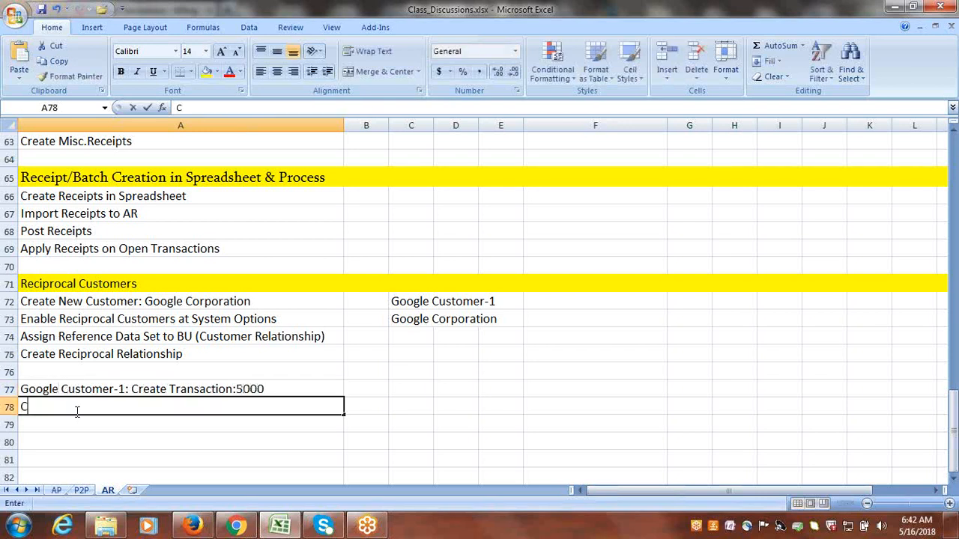
{"action": "key", "text": "BackSpace"}
{"action": "type", "text": "G"}
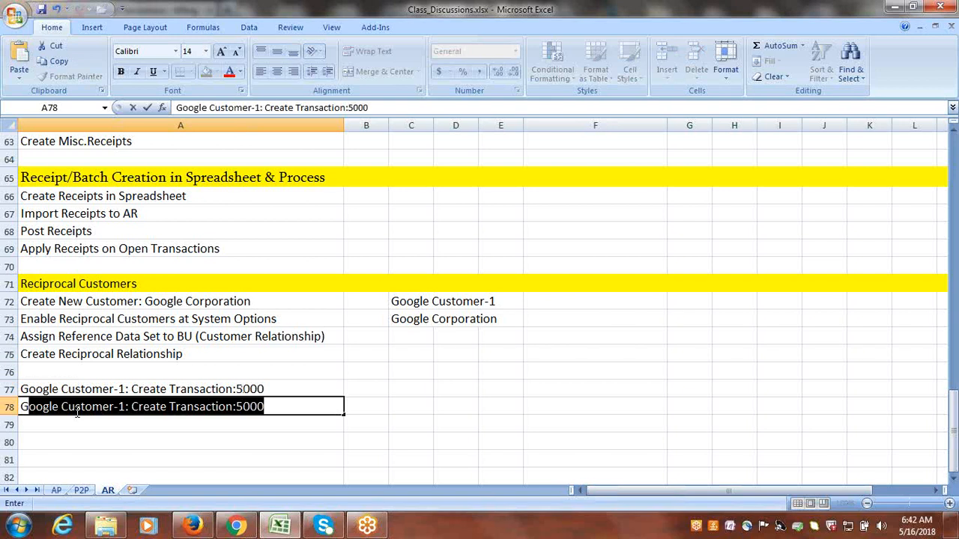
{"action": "type", "text": "oogle "}
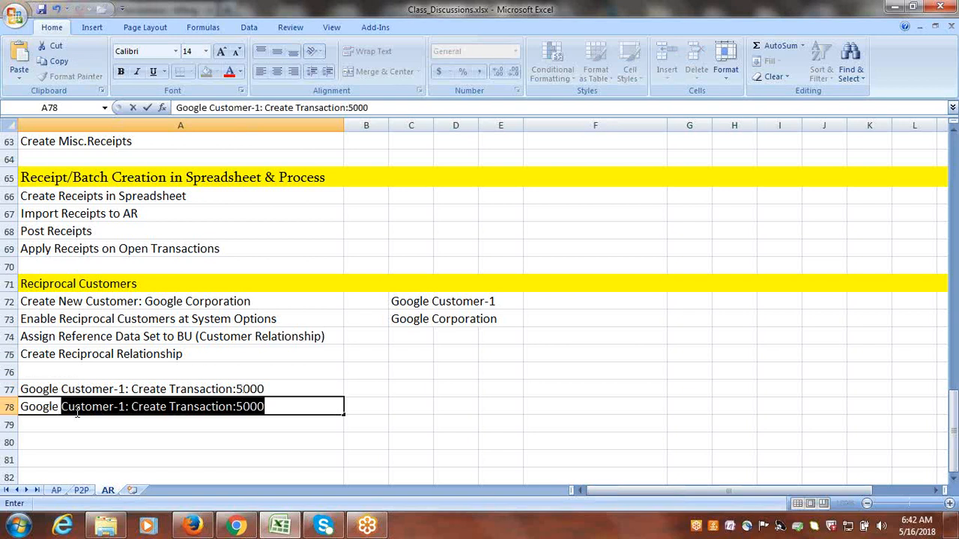
{"action": "type", "text": "Corpora"}
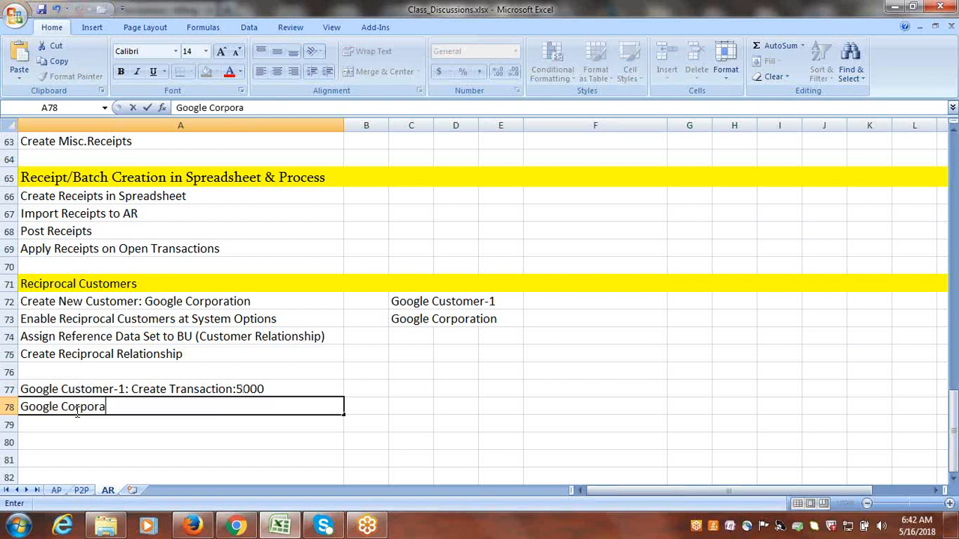
{"action": "type", "text": "tion: Create "}
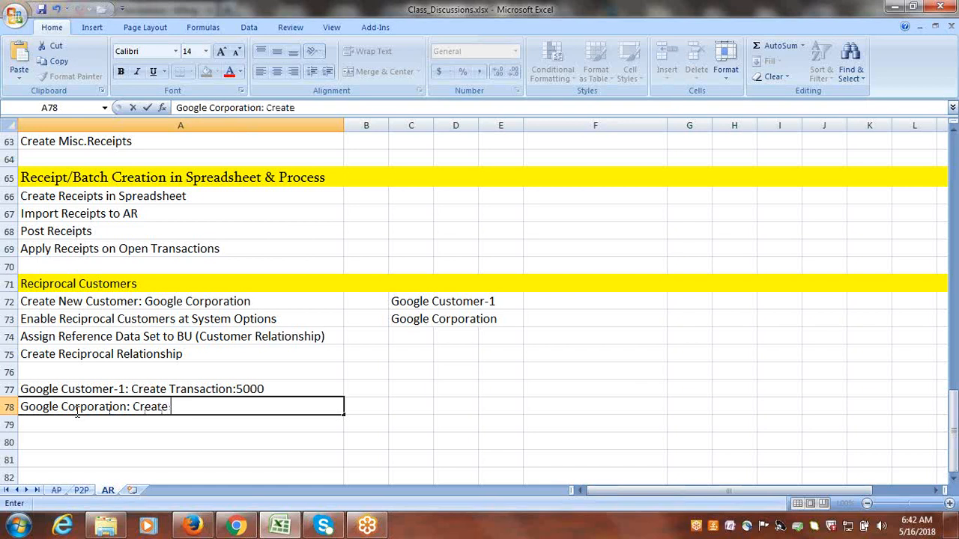
{"action": "type", "text": "Receipt"}
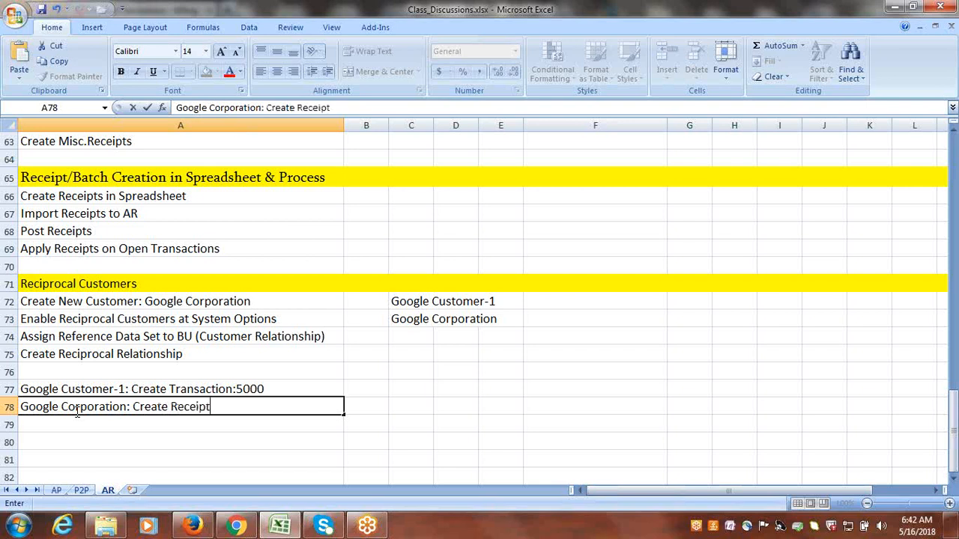
{"action": "type", "text": ":5000 Apply"}
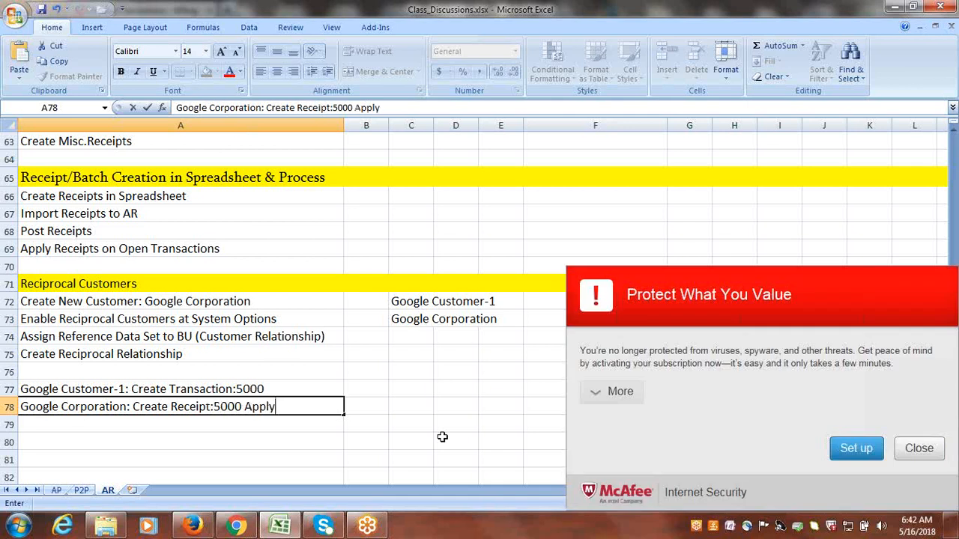
{"action": "left_click", "coordinate": [920, 448]}
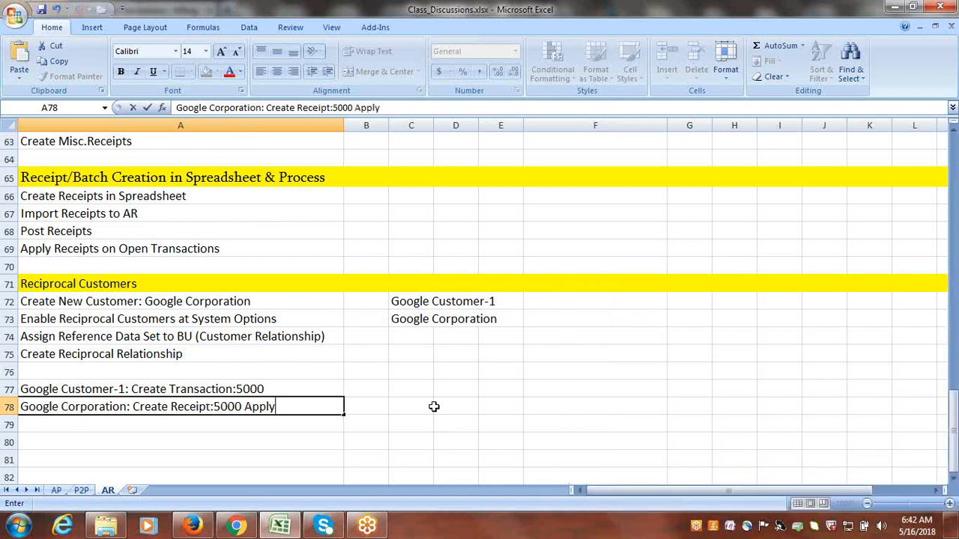
{"action": "key", "text": "ctrl+s"}
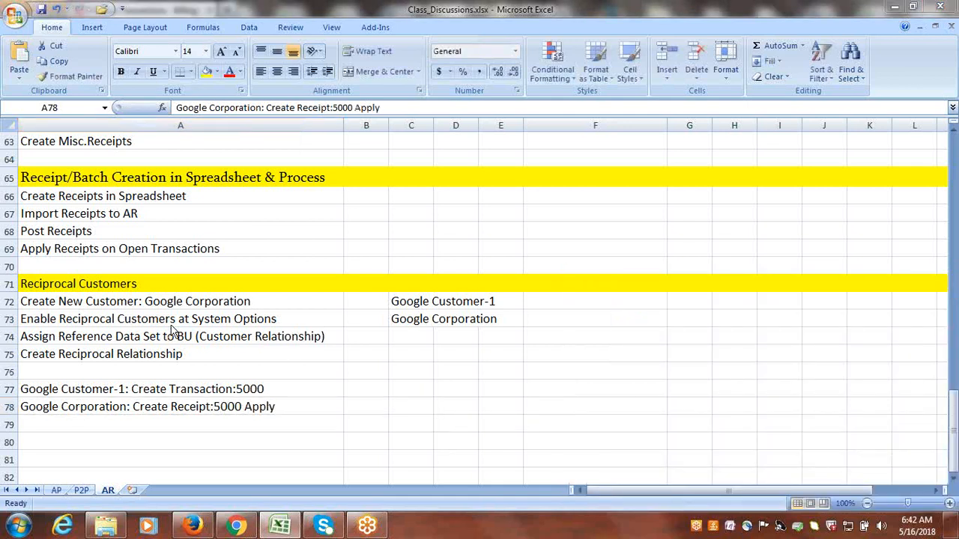
Review the reciprocal customer setup steps listed in A72:A75.
{"action": "left_click", "coordinate": [175, 317]}
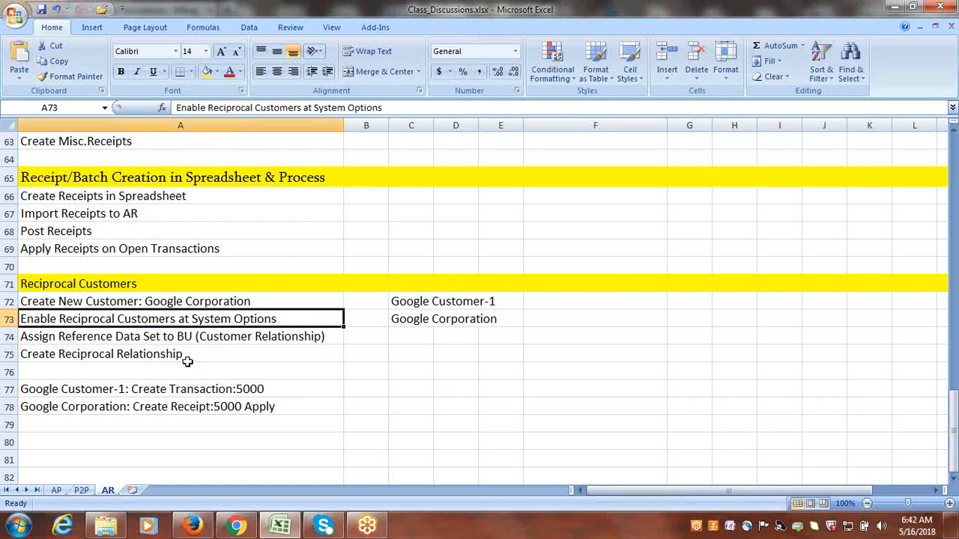
{"action": "left_click", "coordinate": [158, 338]}
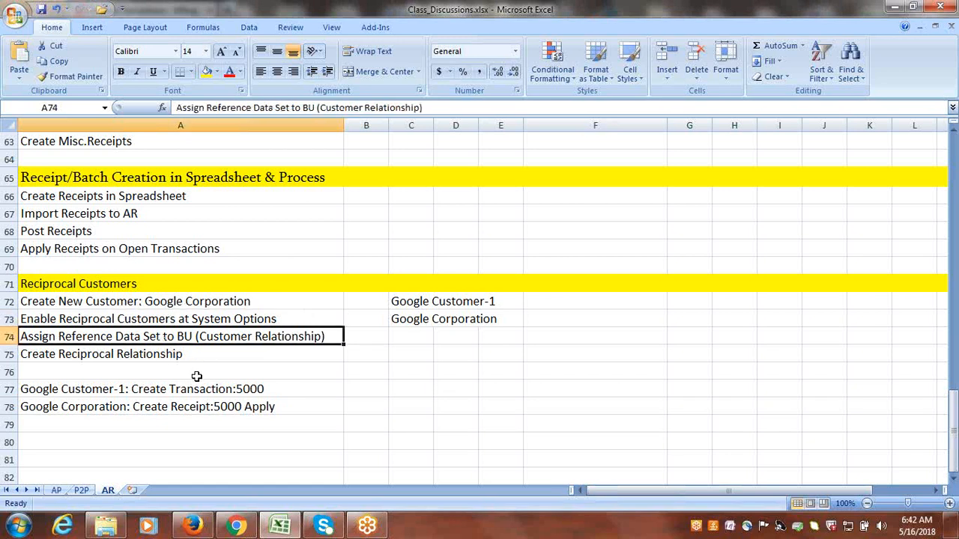
{"action": "left_click", "coordinate": [157, 354]}
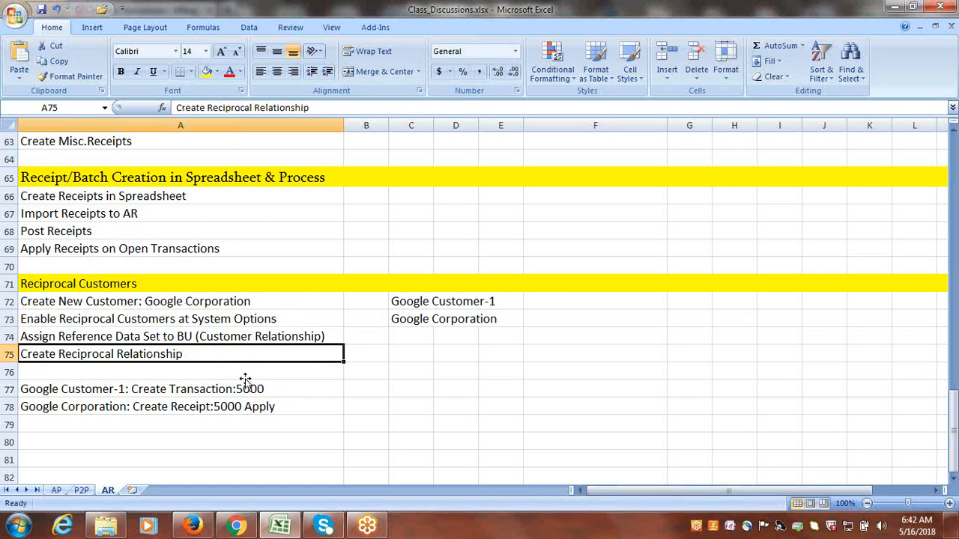
{"action": "left_click", "coordinate": [174, 302]}
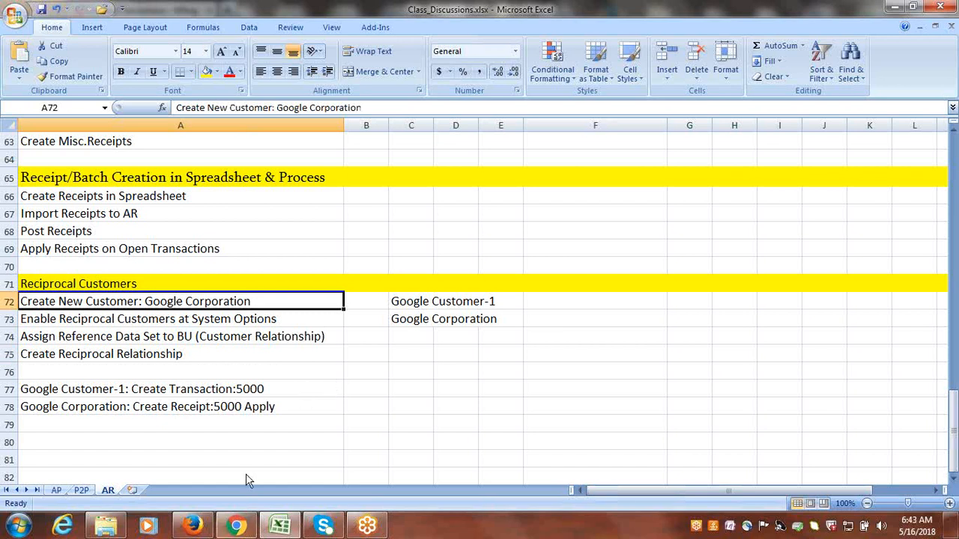
Switch to Oracle Applications in Firefox, leave Manage Transactions and open Setup and Maintenance.
{"action": "left_click", "coordinate": [193, 526]}
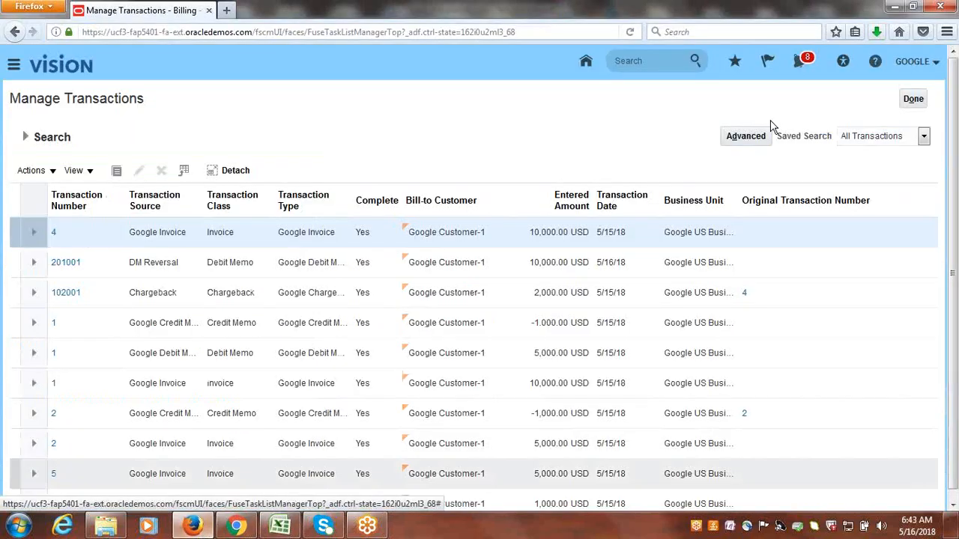
{"action": "left_click", "coordinate": [913, 99]}
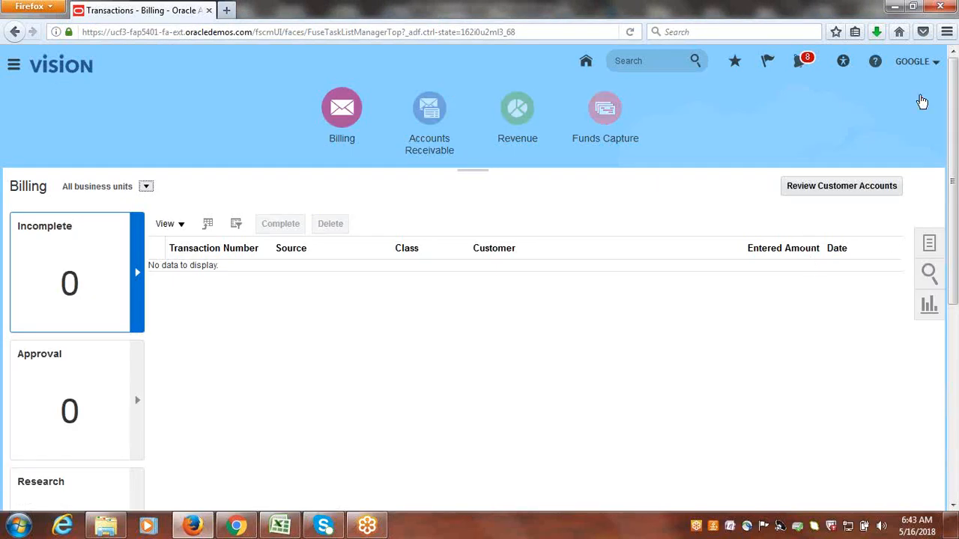
{"action": "left_click", "coordinate": [918, 62]}
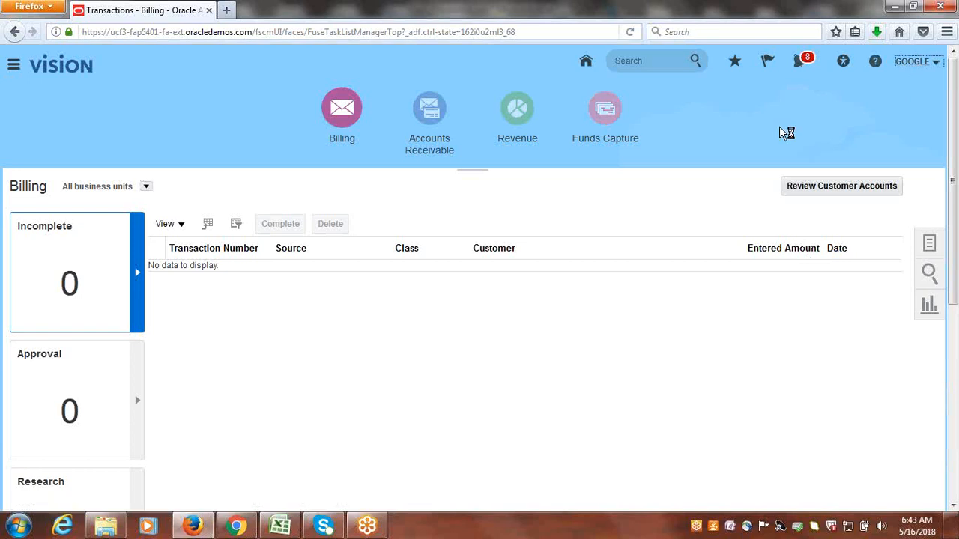
{"action": "left_click", "coordinate": [828, 215]}
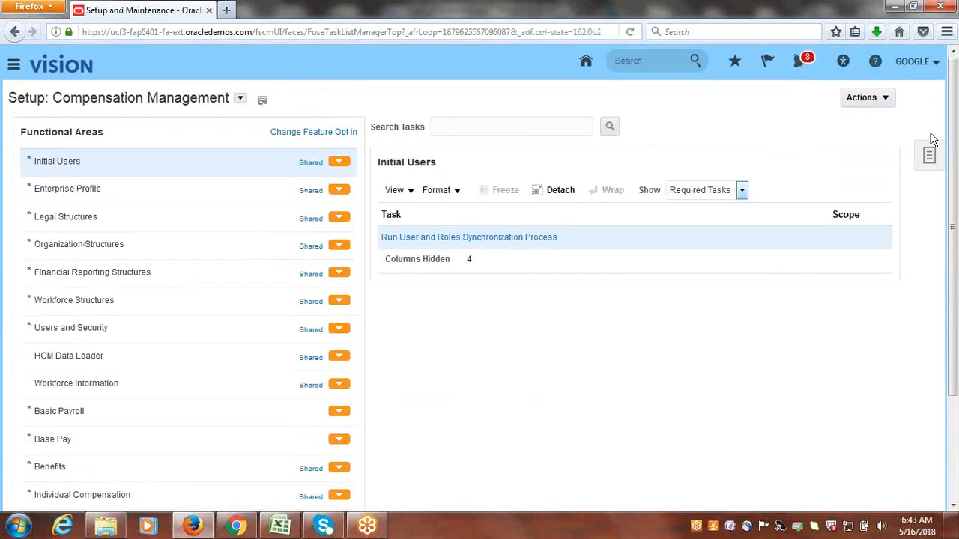
{"action": "left_click", "coordinate": [929, 153]}
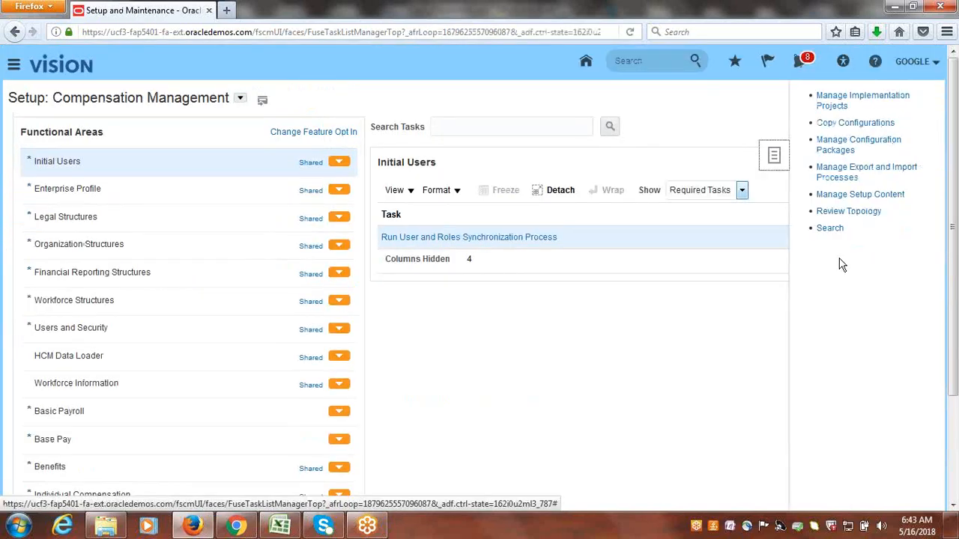
{"action": "left_click", "coordinate": [832, 229]}
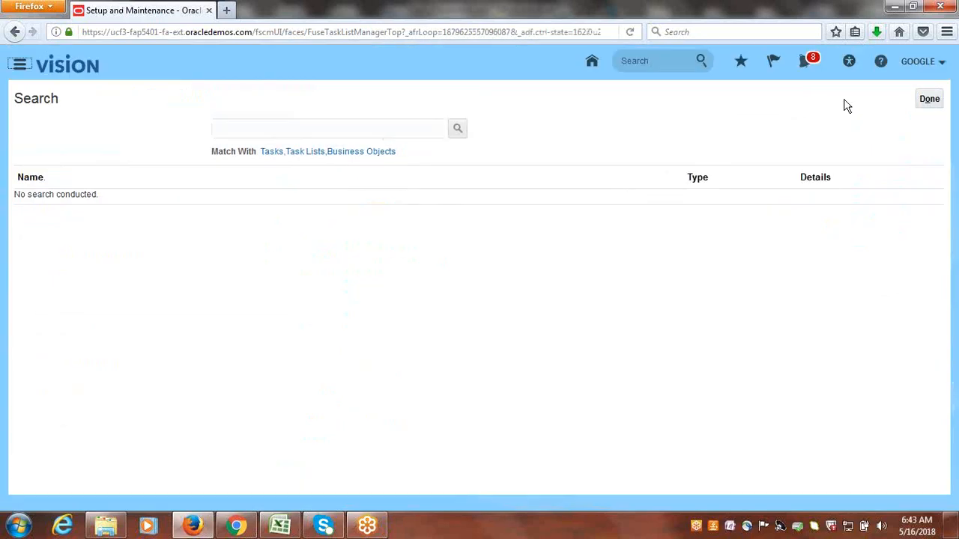
{"action": "left_click", "coordinate": [917, 97]}
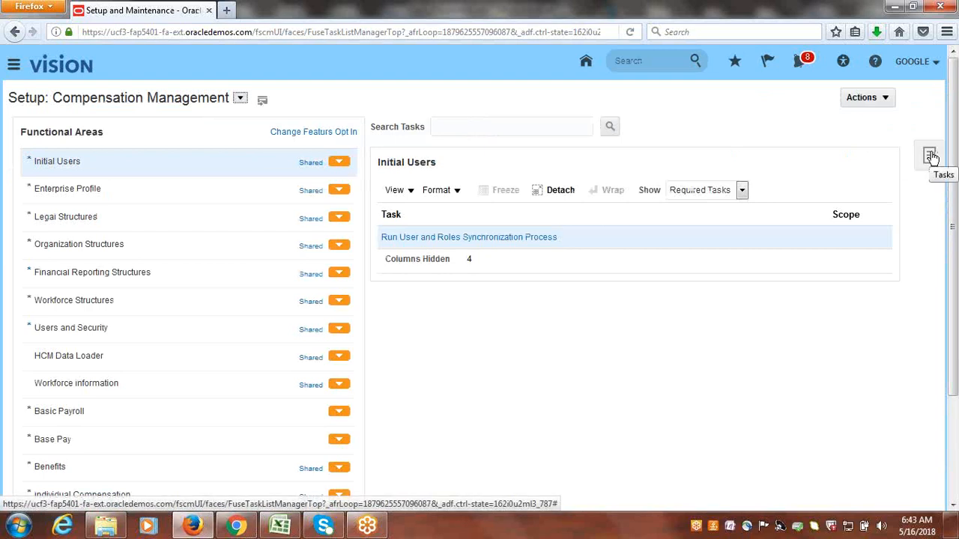
Open the overview of the Google Implementation Project from Manage Implementation Projects.
{"action": "left_click", "coordinate": [930, 155]}
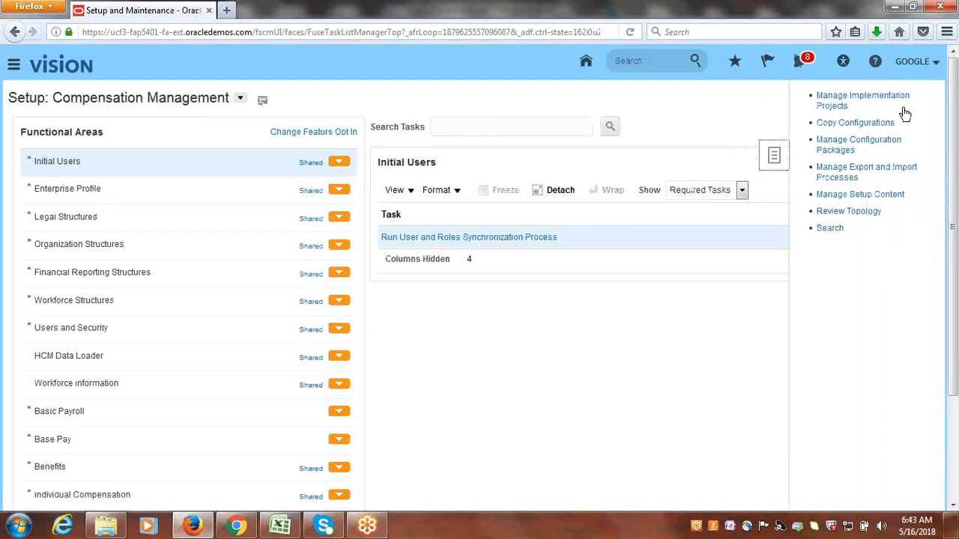
{"action": "left_click", "coordinate": [899, 101]}
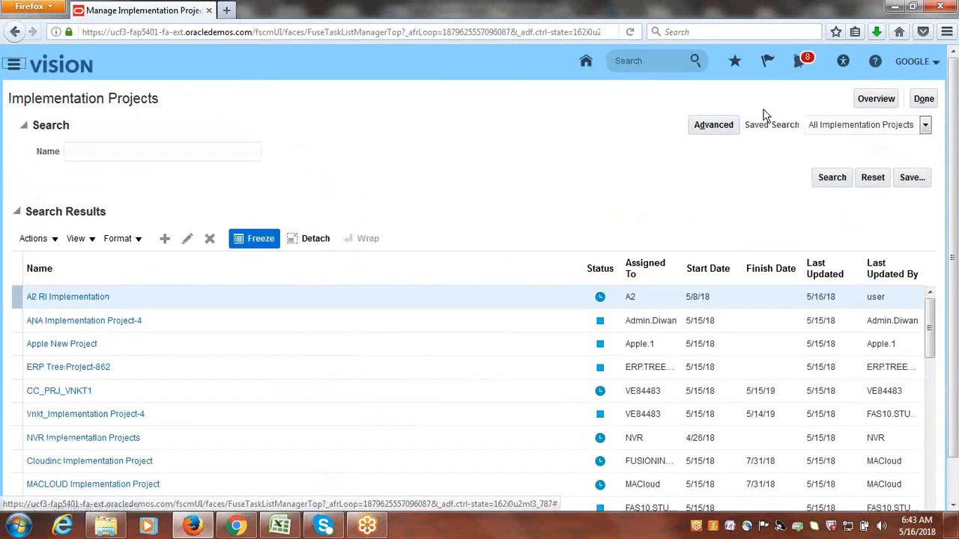
{"action": "left_click", "coordinate": [875, 102]}
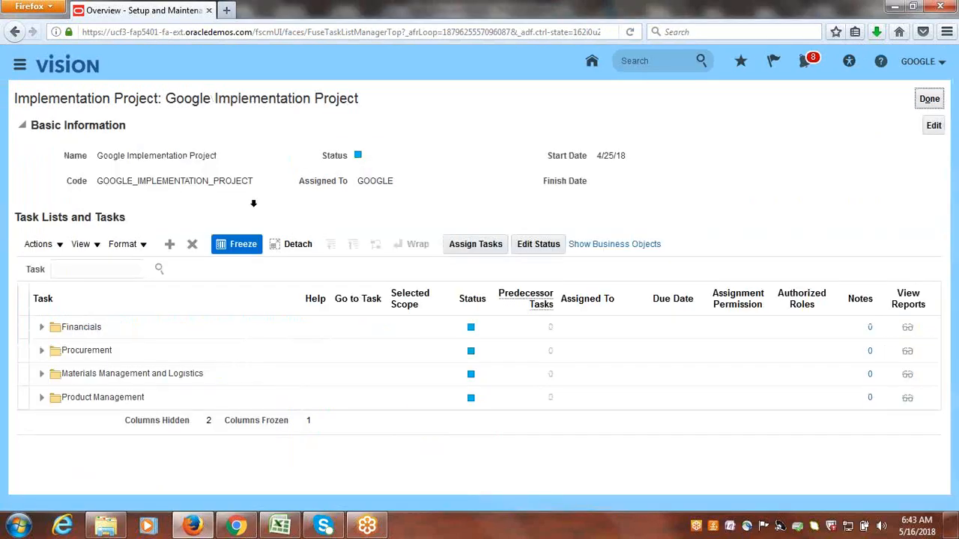
Search the project tasks for business unit set assi and locate Manage Business Unit Set Assignment under Financials, Define Business Units.
{"action": "left_click", "coordinate": [108, 271]}
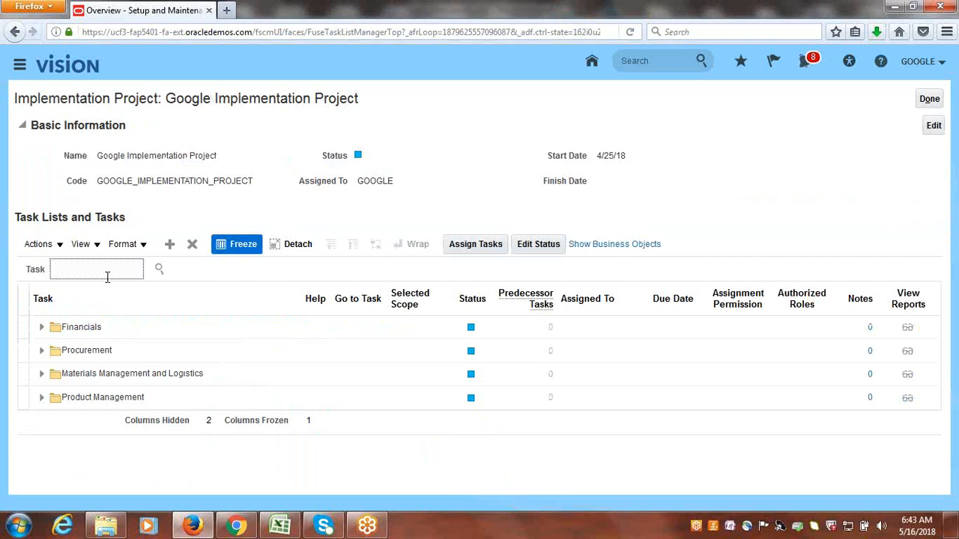
{"action": "type", "text": "business unit set assi"}
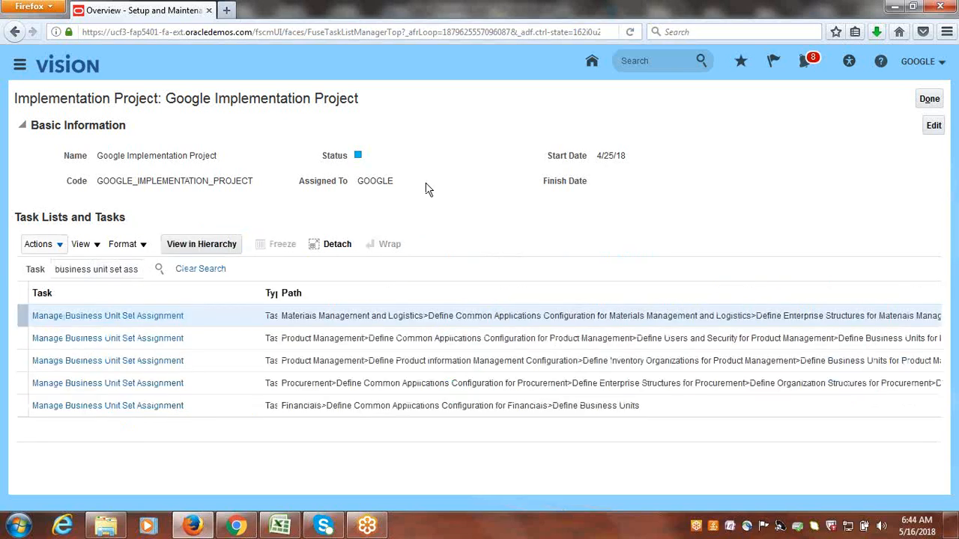
{"action": "left_click", "coordinate": [146, 412]}
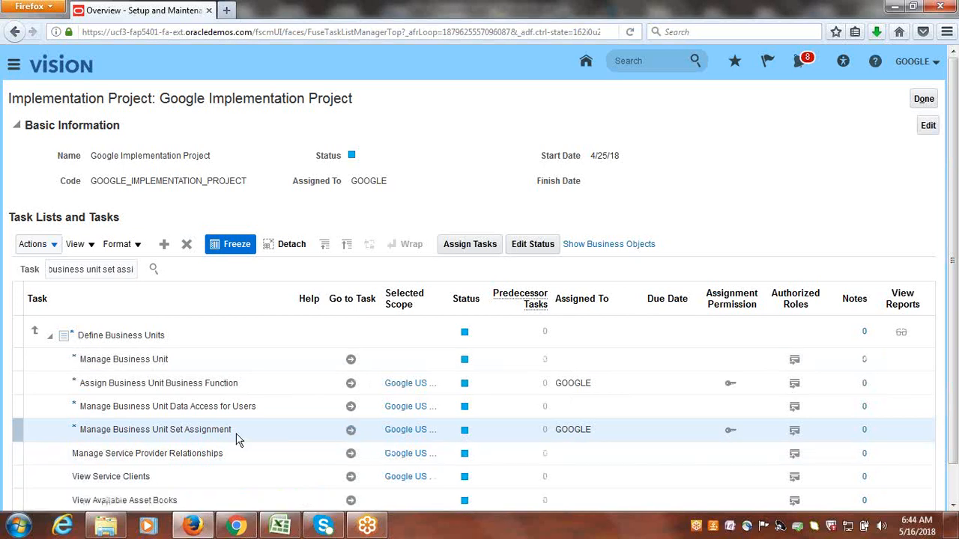
Check the reference data set assigned to Customer Account Relationship for Google US Business Unit and leave the set assignments without saving.
{"action": "left_click", "coordinate": [351, 429]}
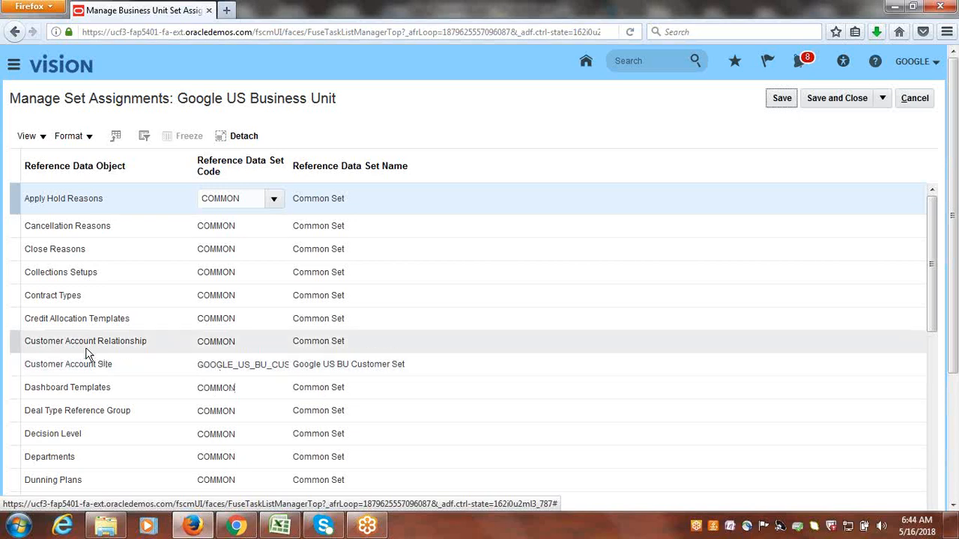
{"action": "left_click", "coordinate": [216, 341]}
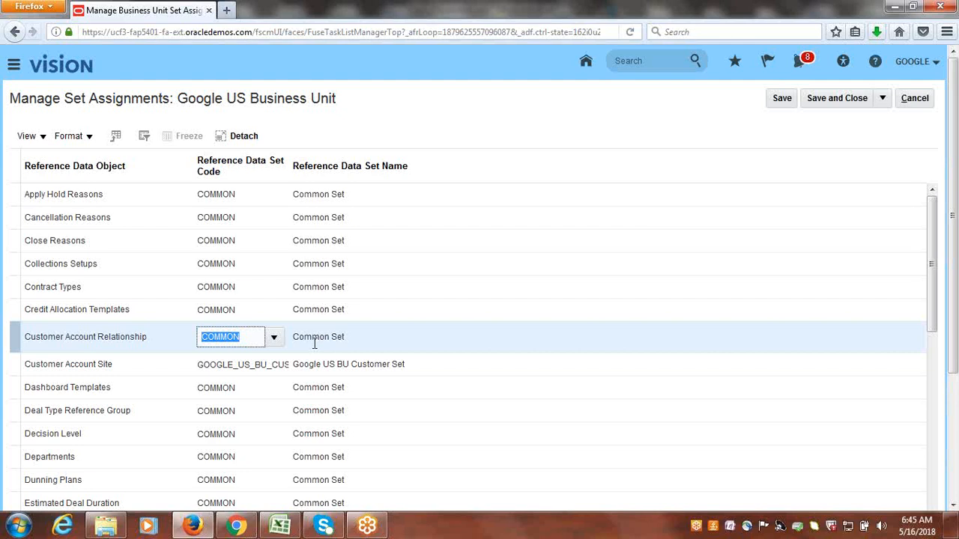
{"action": "left_click", "coordinate": [525, 114]}
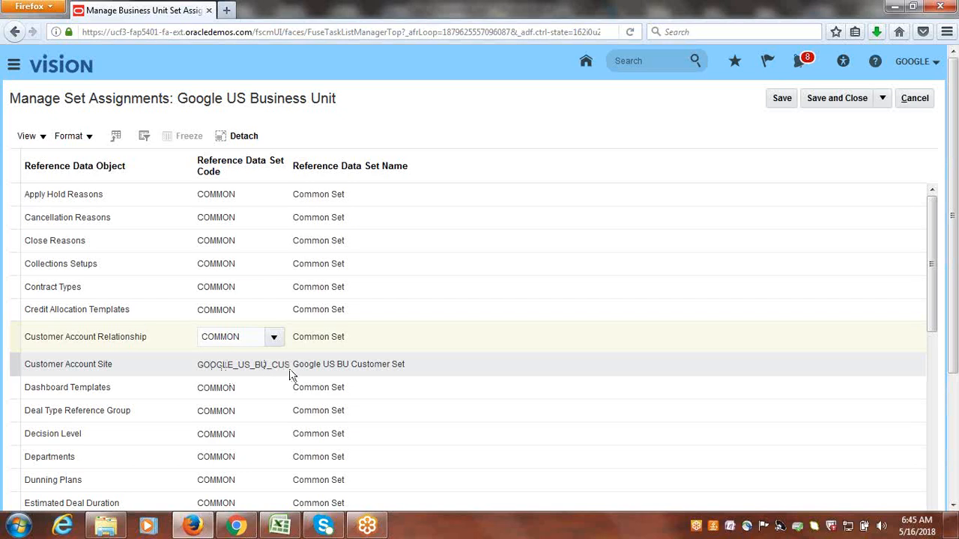
{"action": "left_click", "coordinate": [915, 99]}
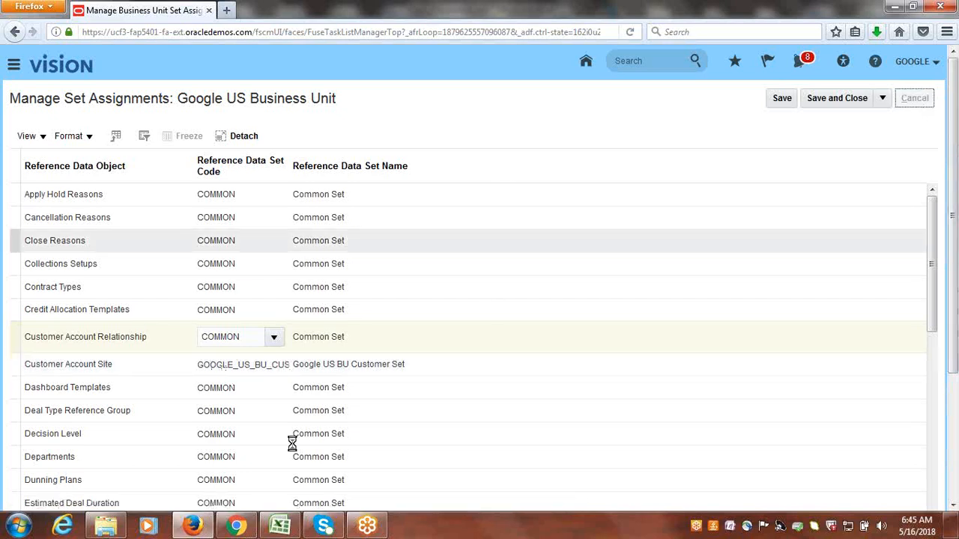
Check the reciprocal customer steps in the Excel workbook, then open the Create Customer task under Define Revenue Management in Oracle Applications.
{"action": "left_click", "coordinate": [286, 532]}
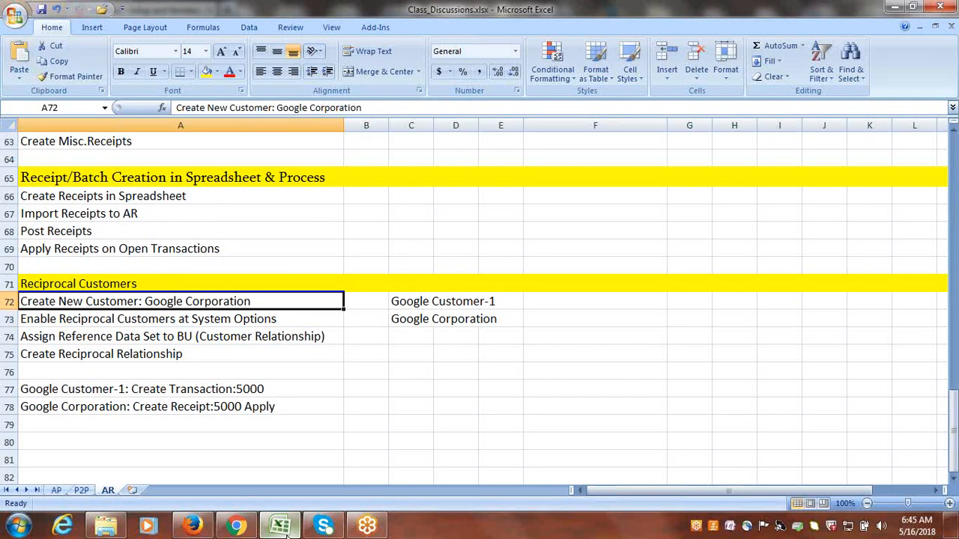
{"action": "left_click", "coordinate": [193, 527]}
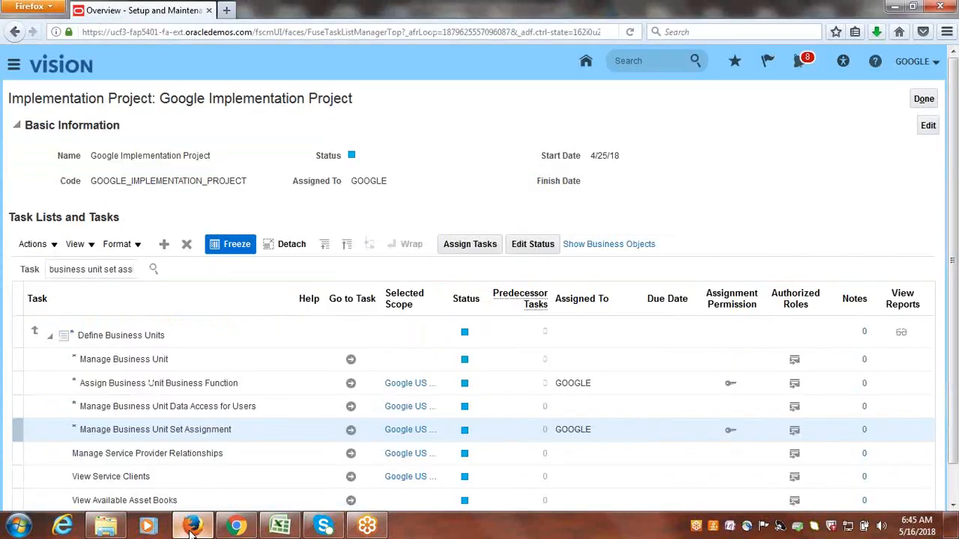
{"action": "triple_click", "coordinate": [111, 270]}
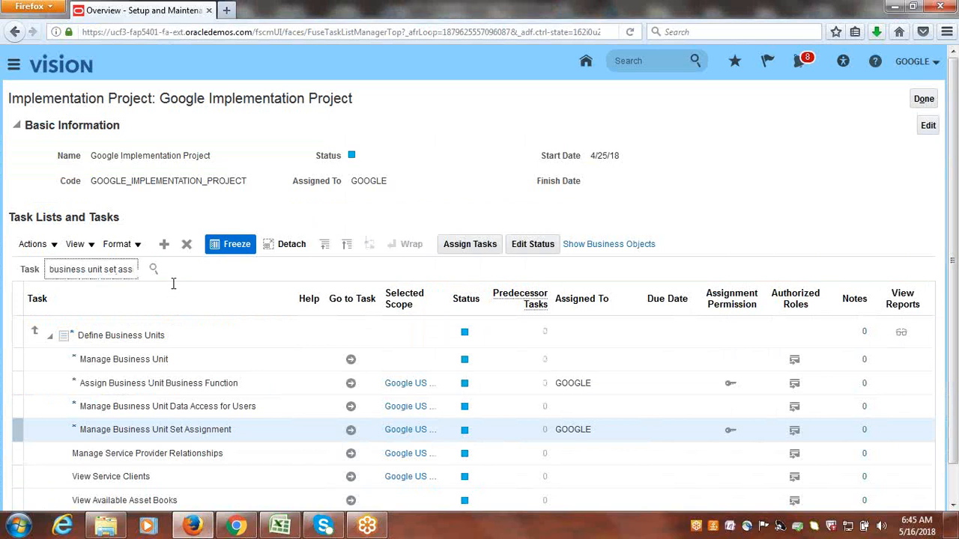
{"action": "type", "text": "create customer"}
{"action": "key", "text": "Return"}
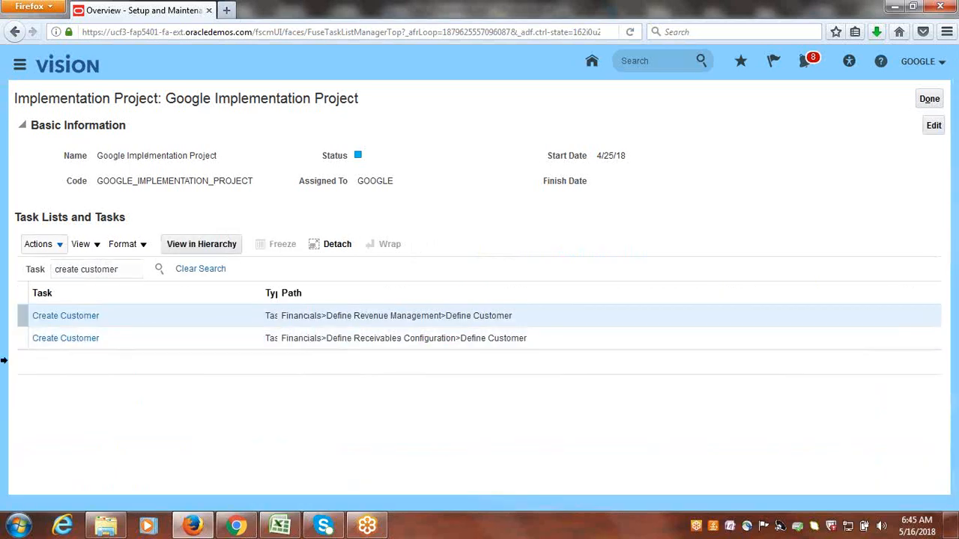
{"action": "left_click", "coordinate": [64, 317]}
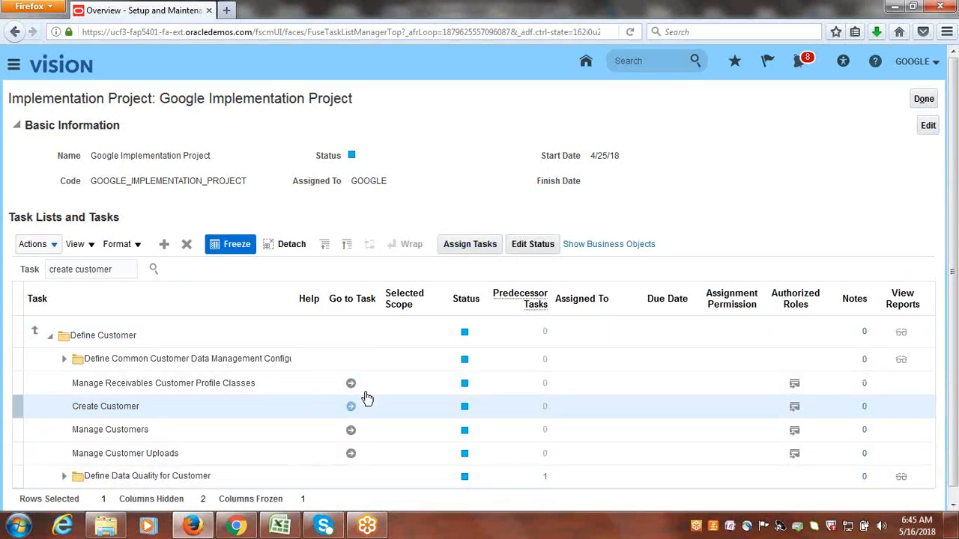
{"action": "left_click", "coordinate": [350, 407]}
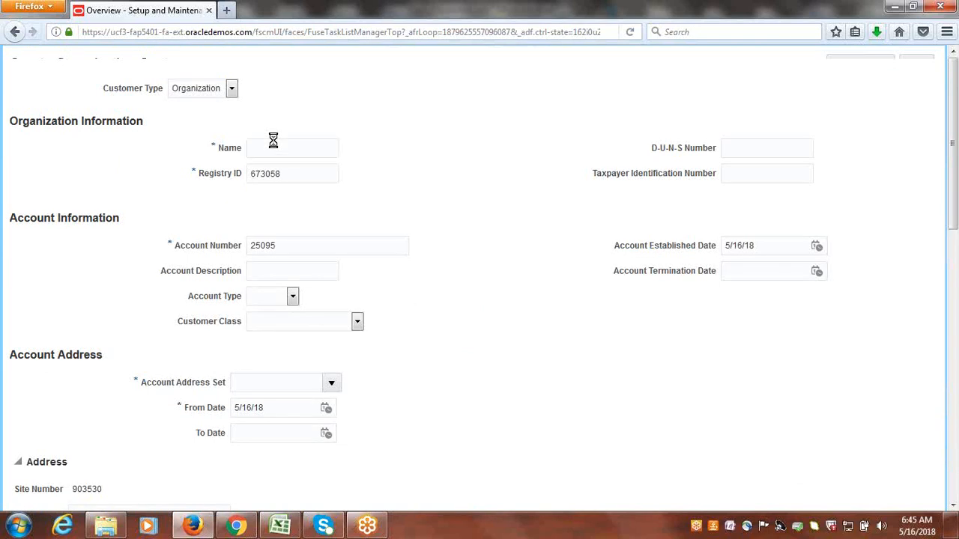
Enter Google Corporation as the name of the new organization customer.
{"action": "left_click", "coordinate": [285, 188]}
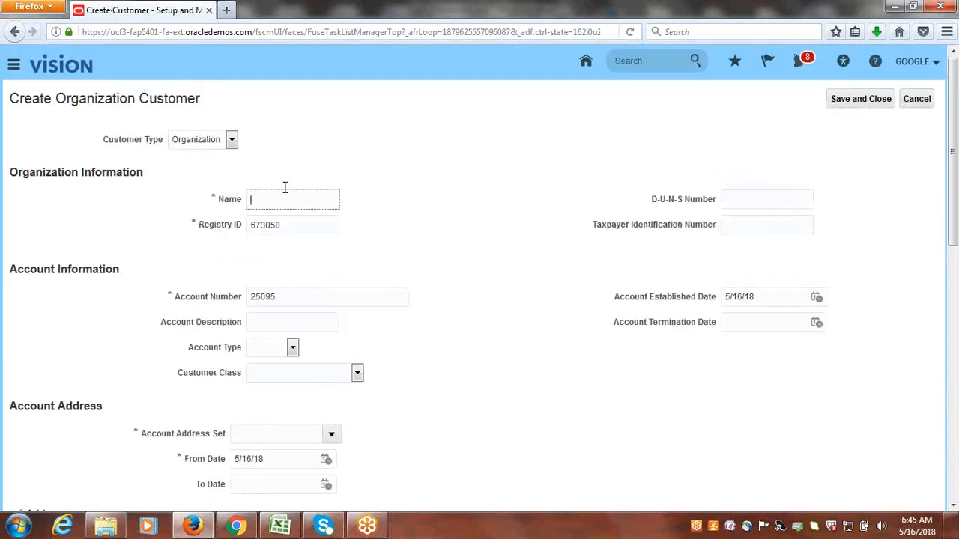
{"action": "type", "text": "Google Corporation"}
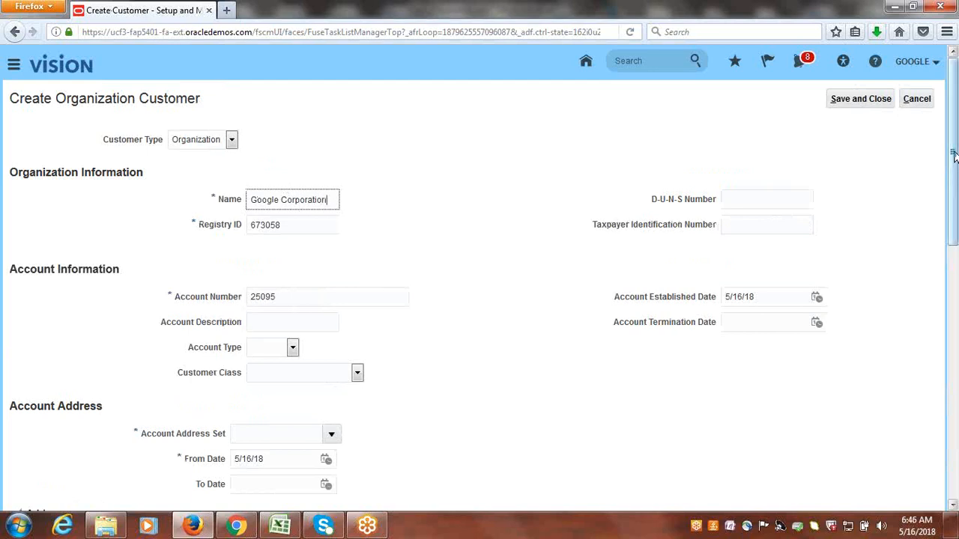
Set the Account Address Set to GOOGLE_US_BU_CUST_SET by searching for reference data set codes starting with GOOGLE.
{"action": "scroll", "coordinate": [954, 155], "scroll_direction": "down", "scroll_amount": 5}
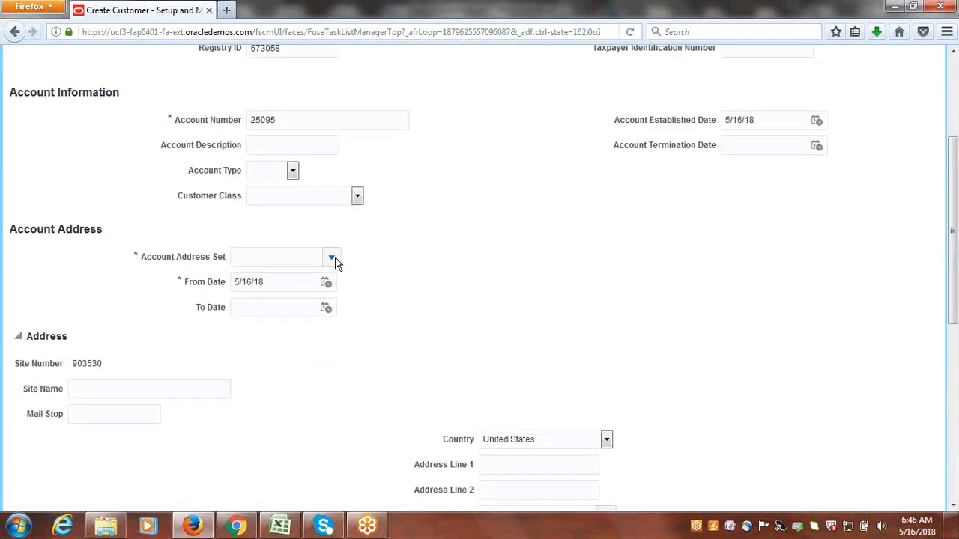
{"action": "left_click", "coordinate": [333, 258]}
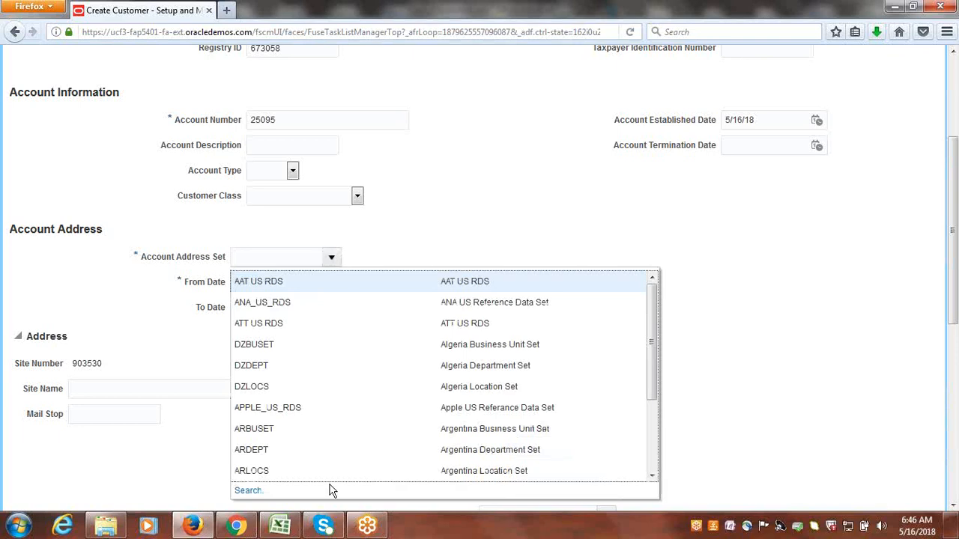
{"action": "left_click", "coordinate": [251, 490]}
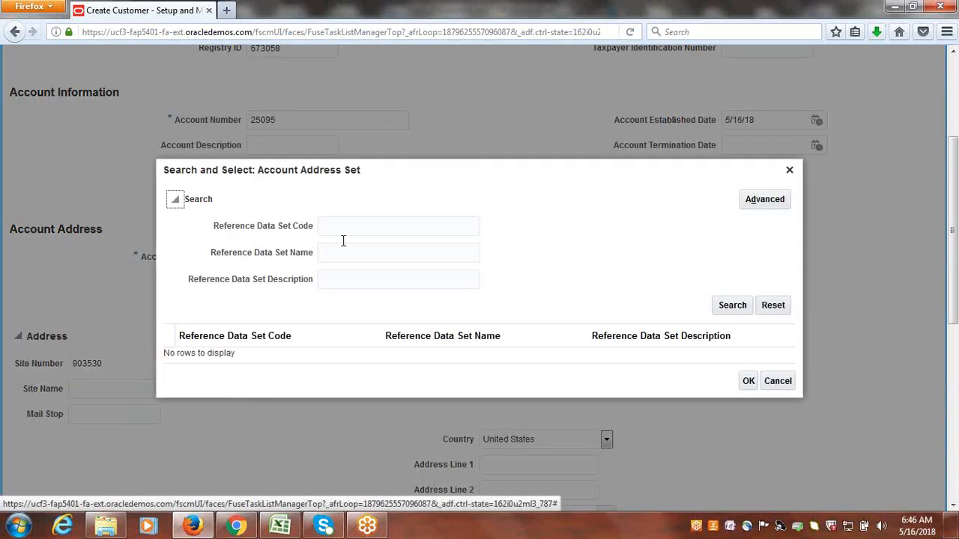
{"action": "left_click", "coordinate": [340, 228]}
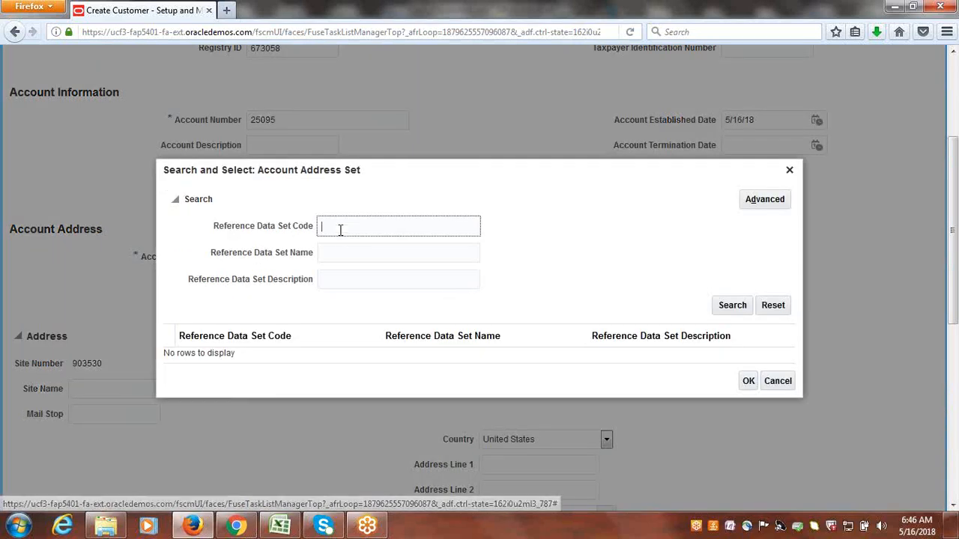
{"action": "type", "text": "GOOGLE"}
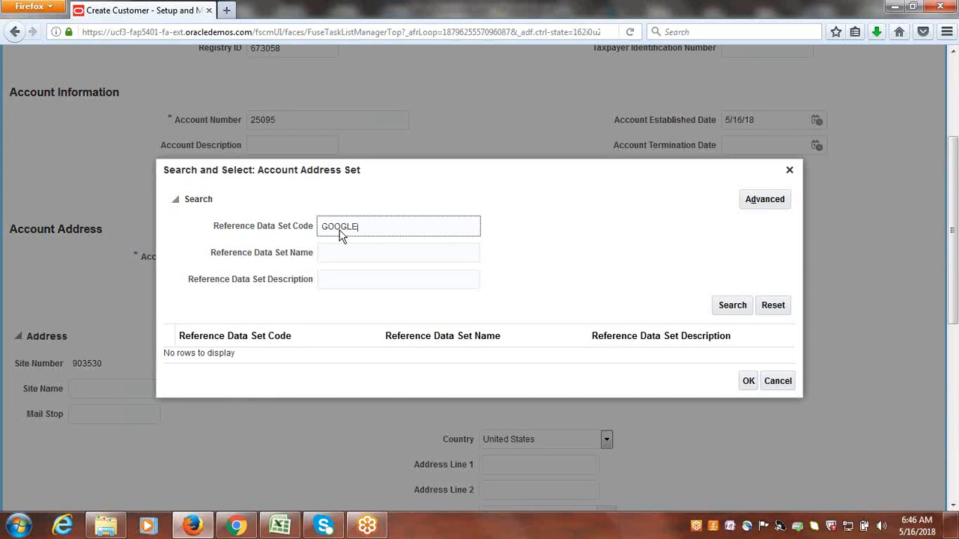
{"action": "left_click", "coordinate": [732, 308]}
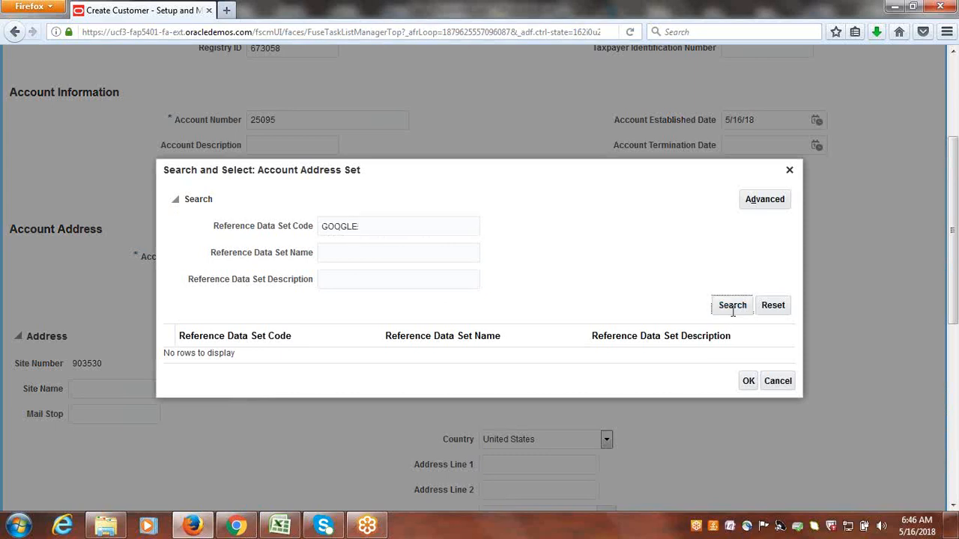
{"action": "left_click", "coordinate": [284, 349]}
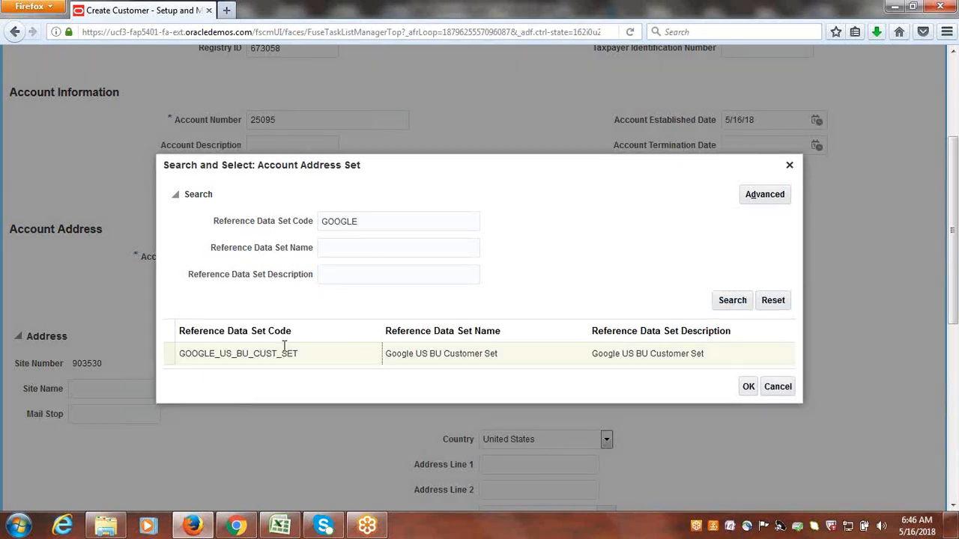
{"action": "left_click", "coordinate": [748, 387]}
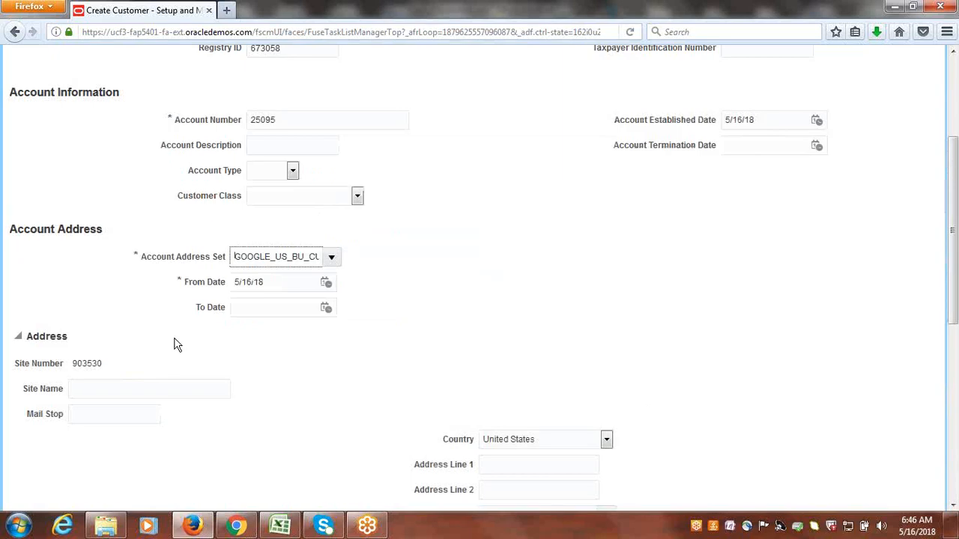
Enter Google Corp Site as both the site name and the mail stop of the account address.
{"action": "left_click_drag", "start_coordinate": [952, 225], "coordinate": [953, 310]}
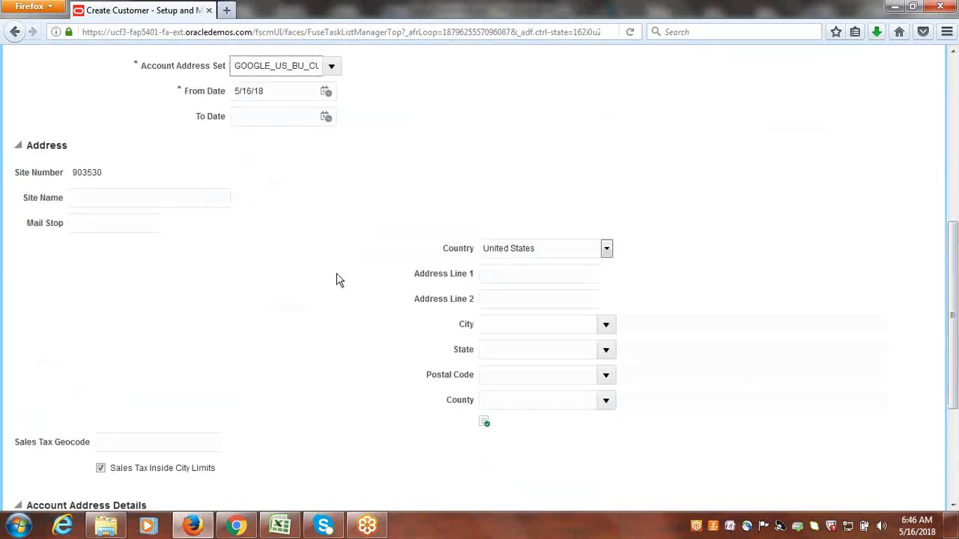
{"action": "left_click", "coordinate": [133, 197]}
{"action": "type", "text": "Goog"}
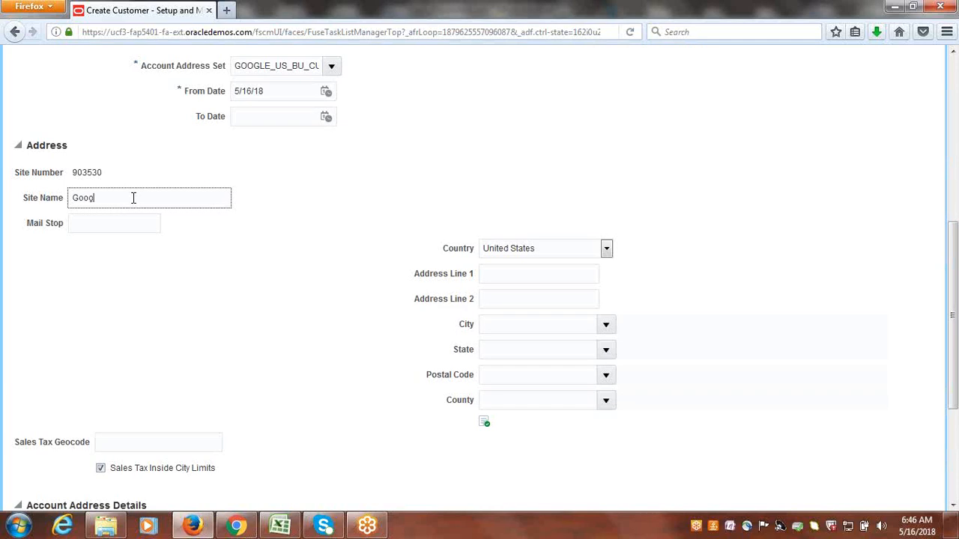
{"action": "type", "text": "le Corp Site"}
{"action": "key", "text": "ctrl+a"}
{"action": "key", "text": "ctrl+c"}
{"action": "left_click", "coordinate": [118, 225]}
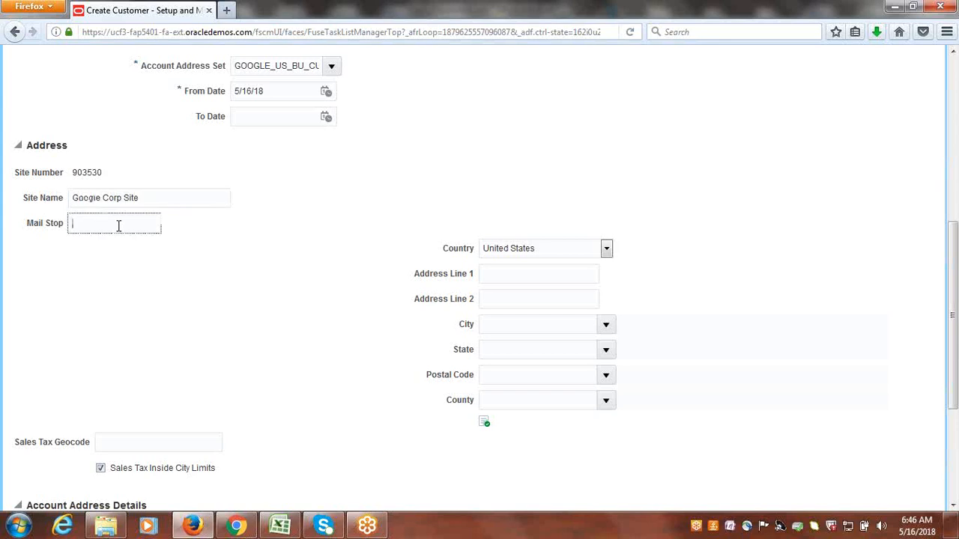
{"action": "key", "text": "ctrl+v"}
{"action": "key", "text": "Tab"}
Fill Address Line 1 and Address Line 2 with the copied text Google Corp Site.
{"action": "left_click", "coordinate": [490, 273]}
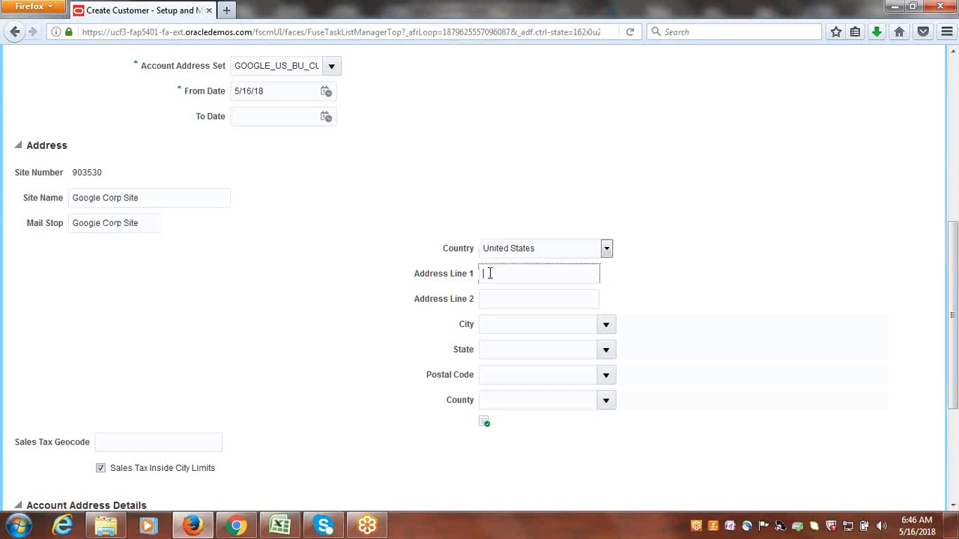
{"action": "key", "text": "ctrl+v"}
{"action": "left_click", "coordinate": [517, 296]}
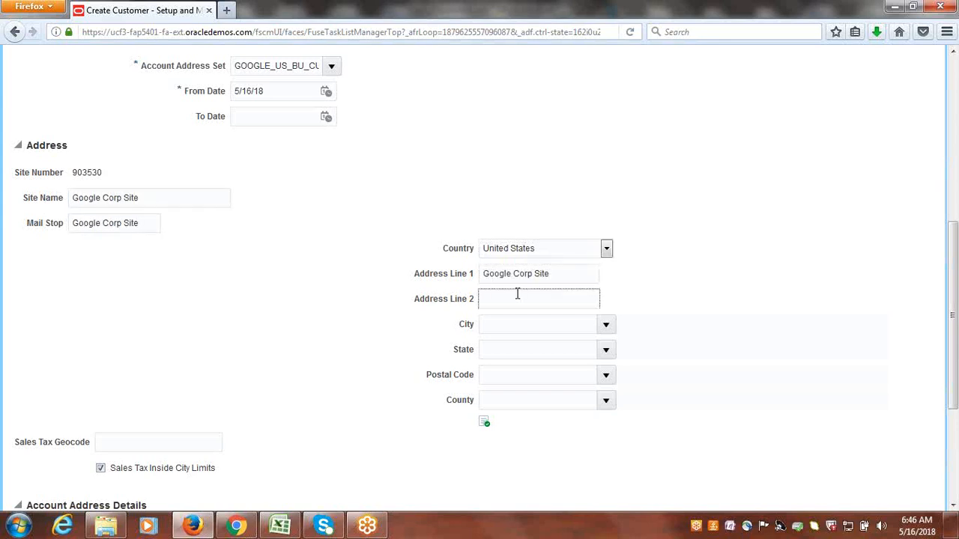
{"action": "key", "text": "ctrl+v"}
Search postal codes starting with 5 and select 50001 for Ackworth, Warren, Iowa as the site's postal code.
{"action": "left_click", "coordinate": [605, 375]}
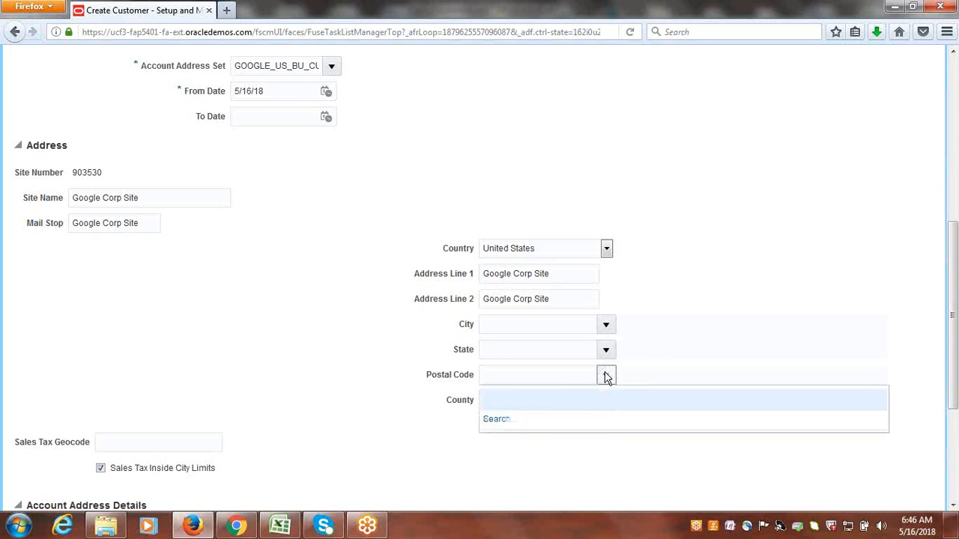
{"action": "left_click", "coordinate": [500, 421]}
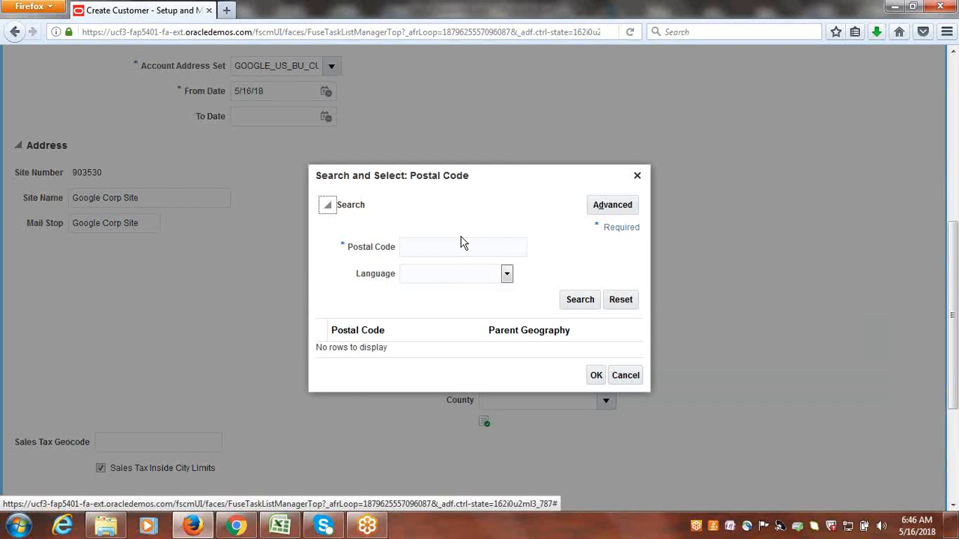
{"action": "left_click", "coordinate": [461, 245]}
{"action": "type", "text": "5"}
{"action": "left_click", "coordinate": [577, 300]}
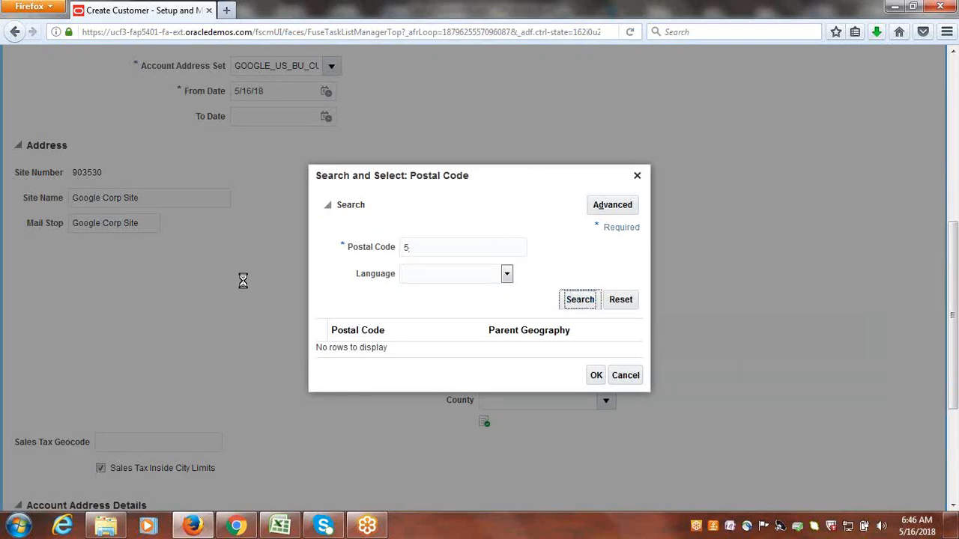
{"action": "left_click", "coordinate": [397, 310]}
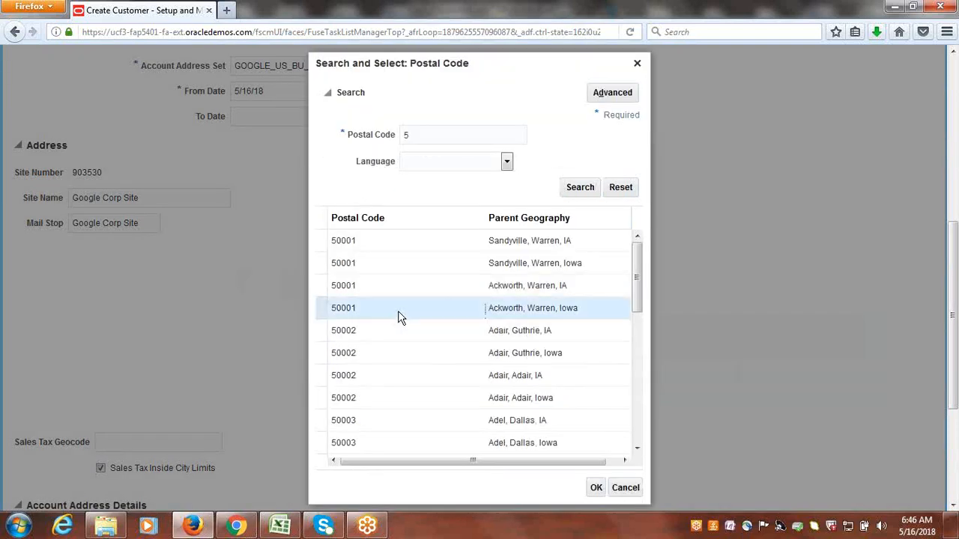
{"action": "left_click", "coordinate": [596, 488]}
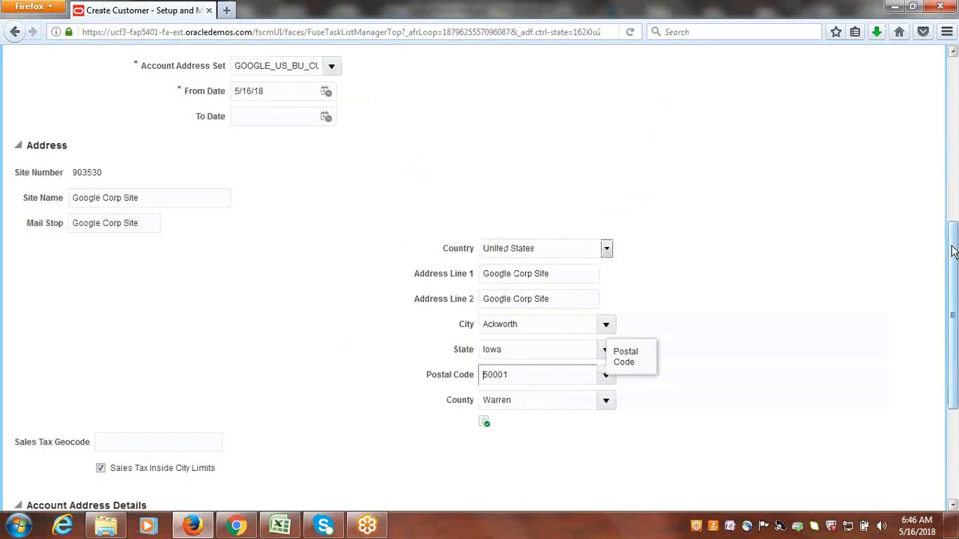
Add an address purpose to the customer site and set its purpose to Bill to.
{"action": "left_click_drag", "start_coordinate": [955, 251], "coordinate": [956, 333]}
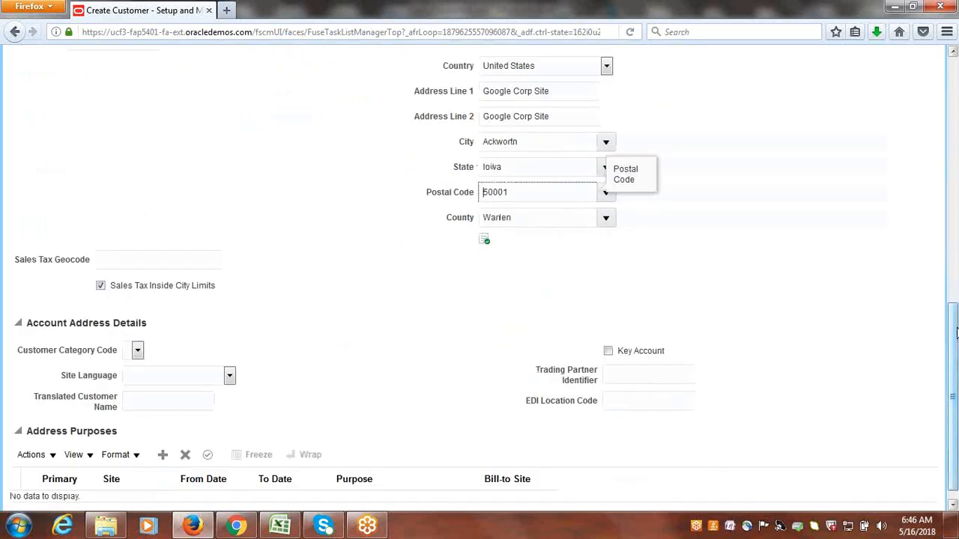
{"action": "left_click", "coordinate": [164, 455]}
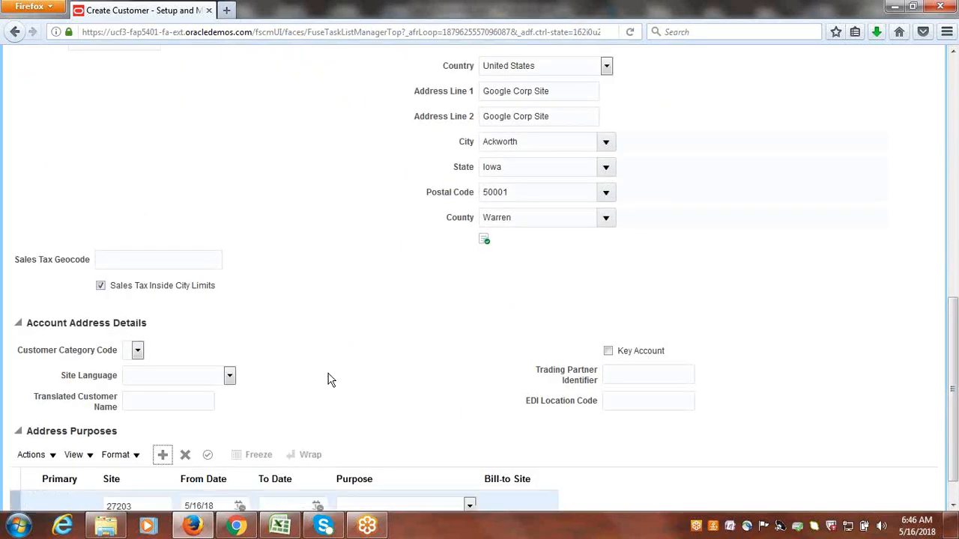
{"action": "left_click_drag", "start_coordinate": [955, 337], "coordinate": [955, 360]}
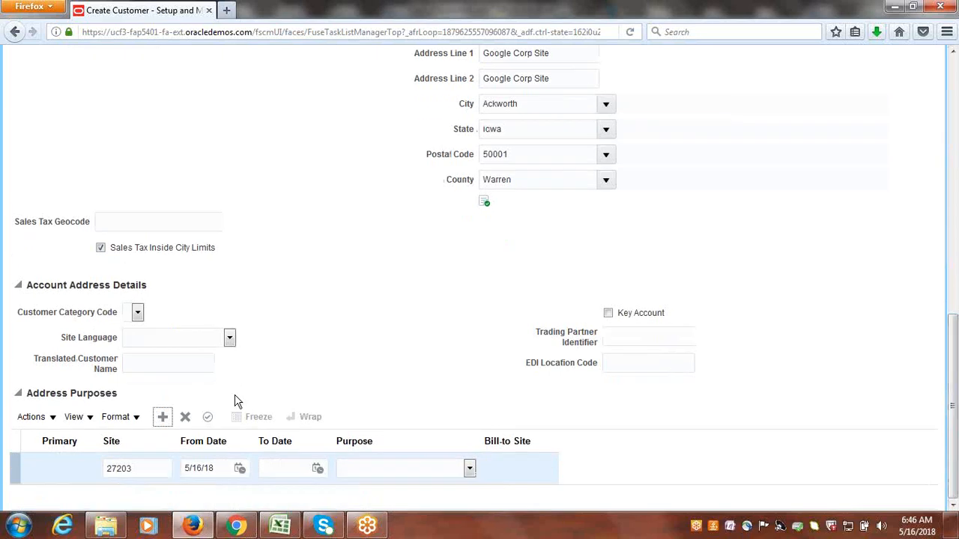
{"action": "left_click", "coordinate": [469, 470]}
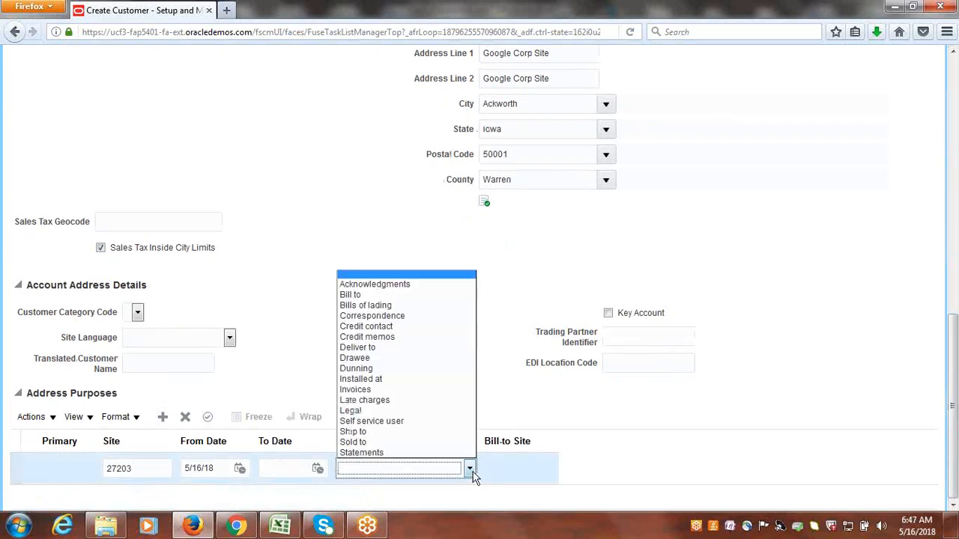
{"action": "left_click", "coordinate": [362, 295]}
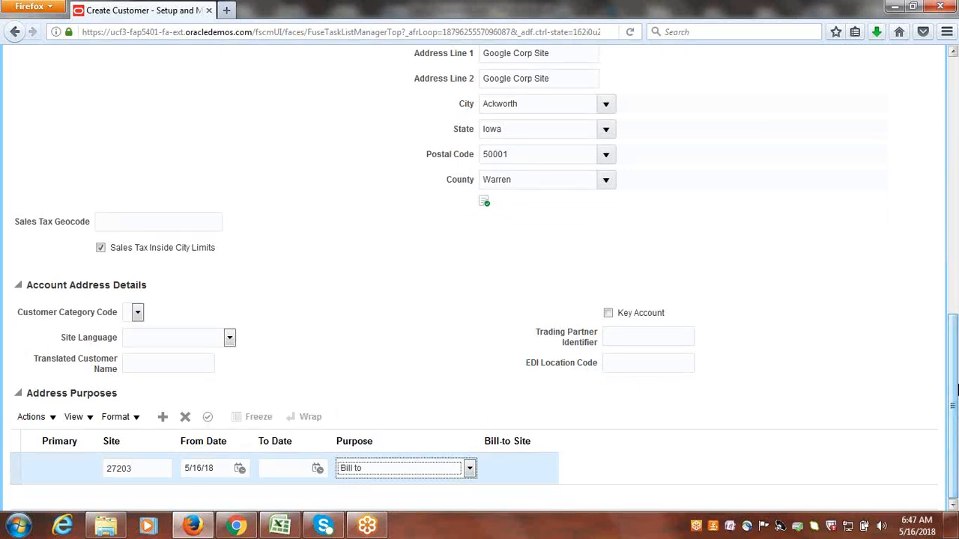
Add a second address purpose row and set its purpose to Ship to.
{"action": "left_click", "coordinate": [162, 418]}
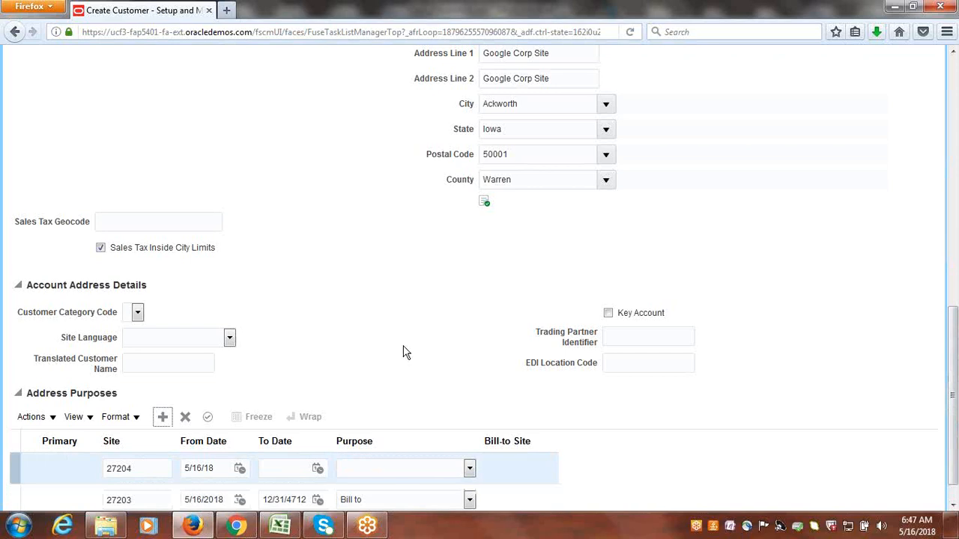
{"action": "left_click", "coordinate": [468, 470]}
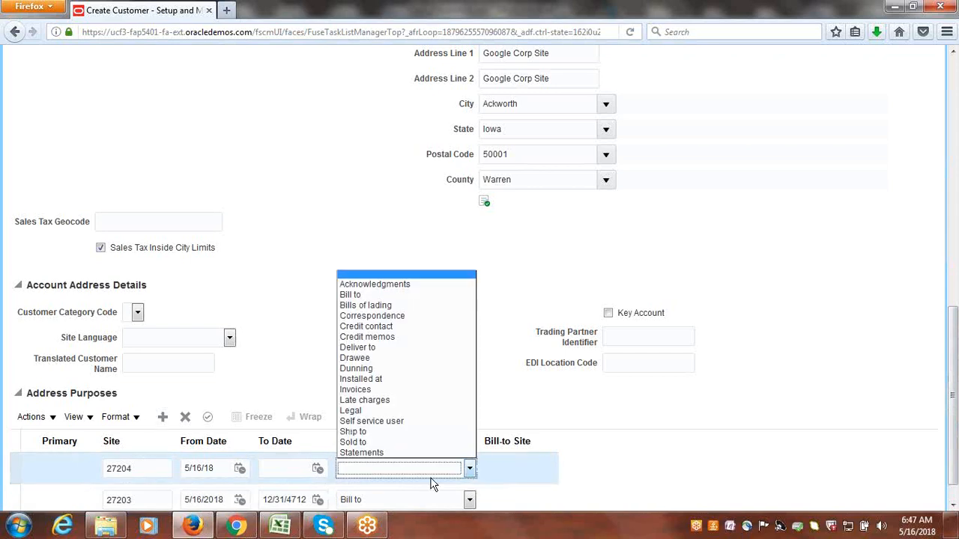
{"action": "left_click", "coordinate": [364, 435]}
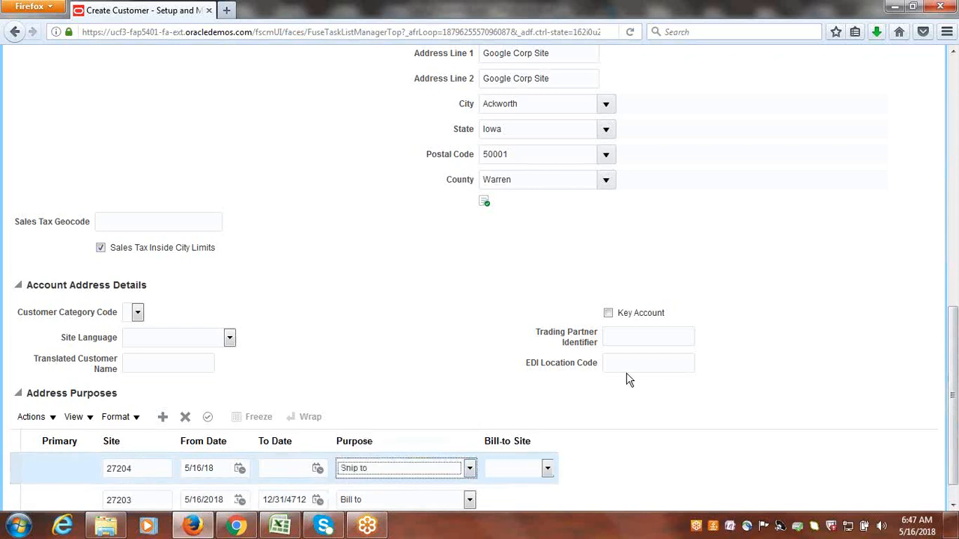
Set the Ship to purpose's bill-to site to Google Corp Site and save the customer as a new organization.
{"action": "left_click", "coordinate": [546, 471]}
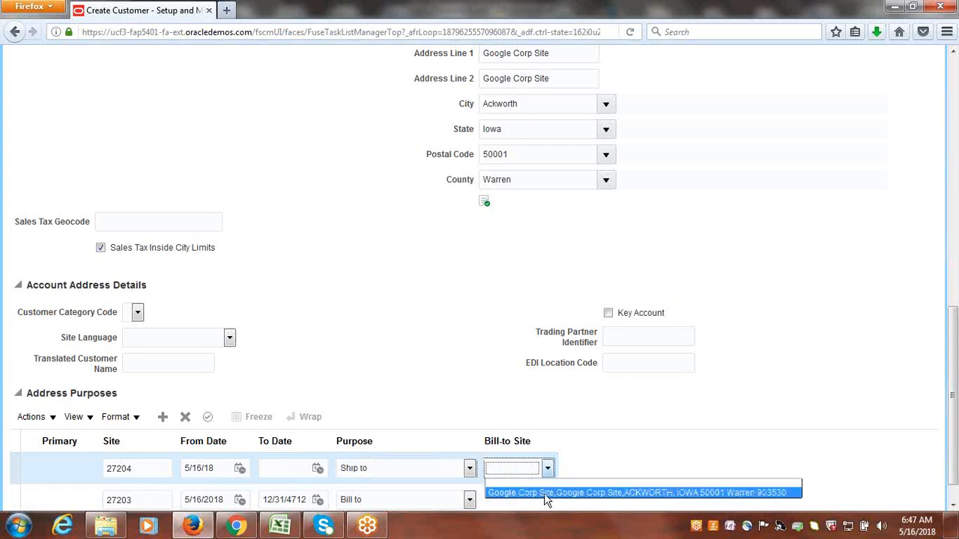
{"action": "left_click", "coordinate": [544, 487]}
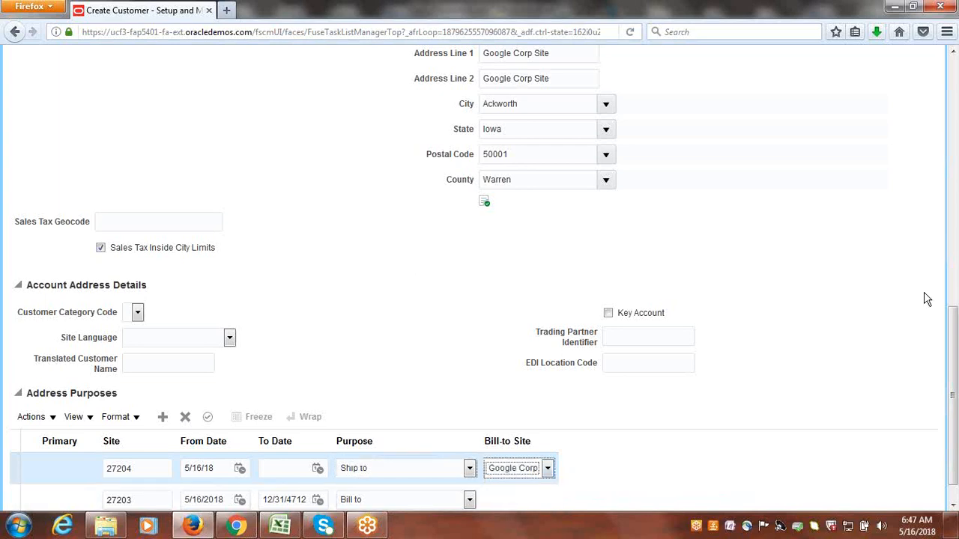
{"action": "left_click_drag", "start_coordinate": [955, 391], "coordinate": [954, 128]}
{"action": "left_click", "coordinate": [862, 98]}
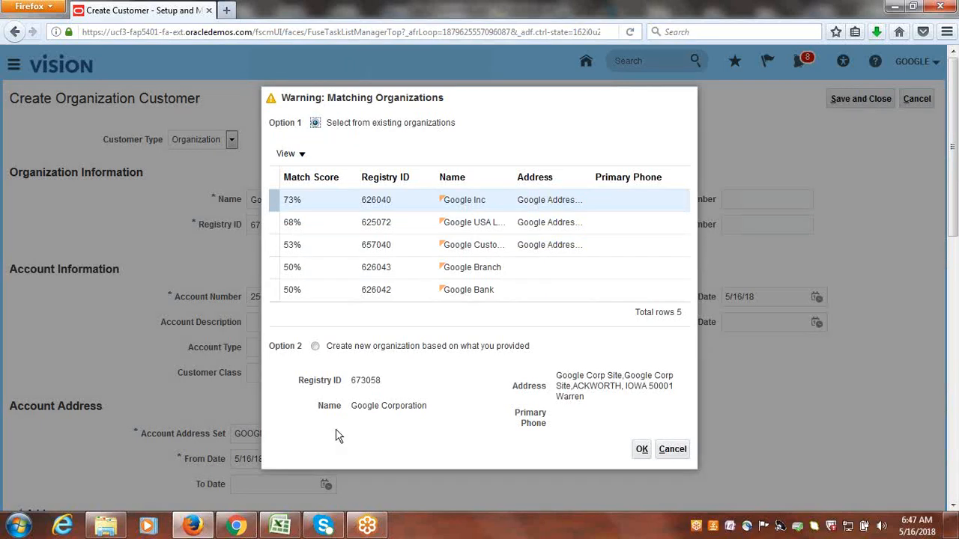
{"action": "left_click", "coordinate": [316, 348]}
{"action": "left_click", "coordinate": [642, 449]}
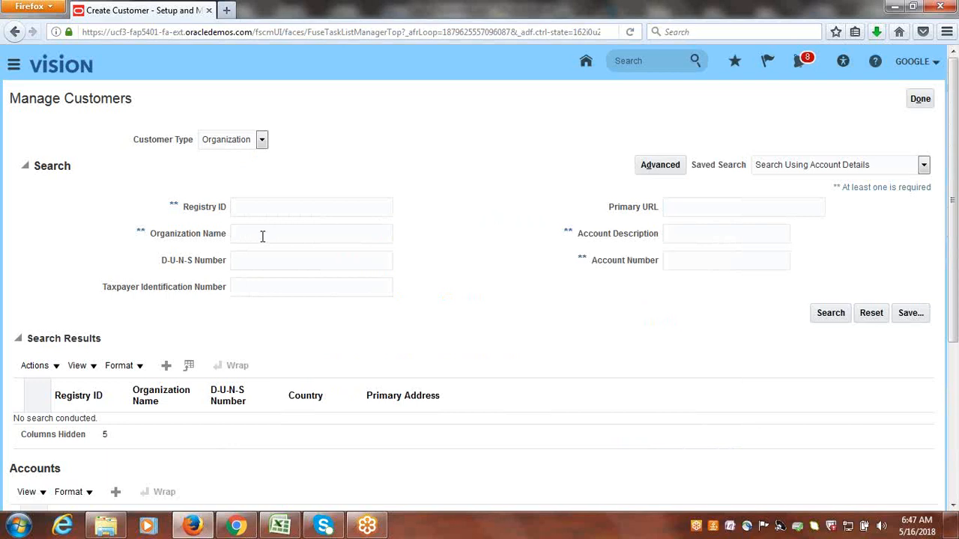
Search customers by organization name Google C and open the Google Corporation account for editing.
{"action": "left_click", "coordinate": [262, 236]}
{"action": "type", "text": "Google C"}
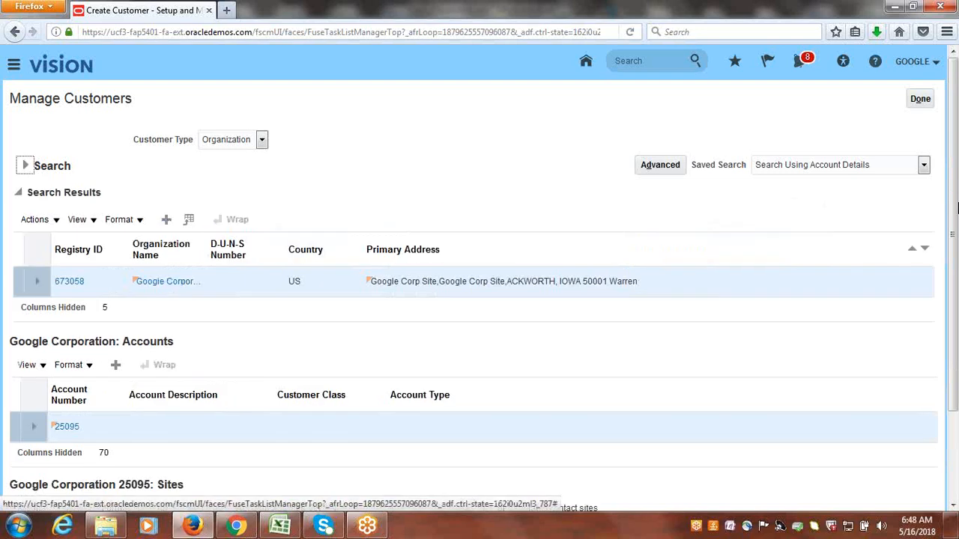
{"action": "left_click_drag", "start_coordinate": [957, 182], "coordinate": [957, 290]}
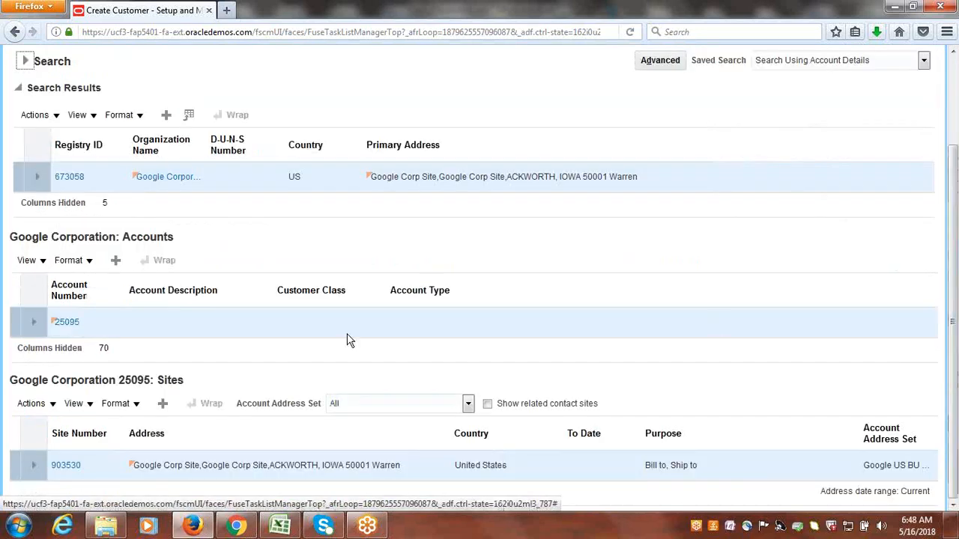
{"action": "left_click", "coordinate": [71, 322]}
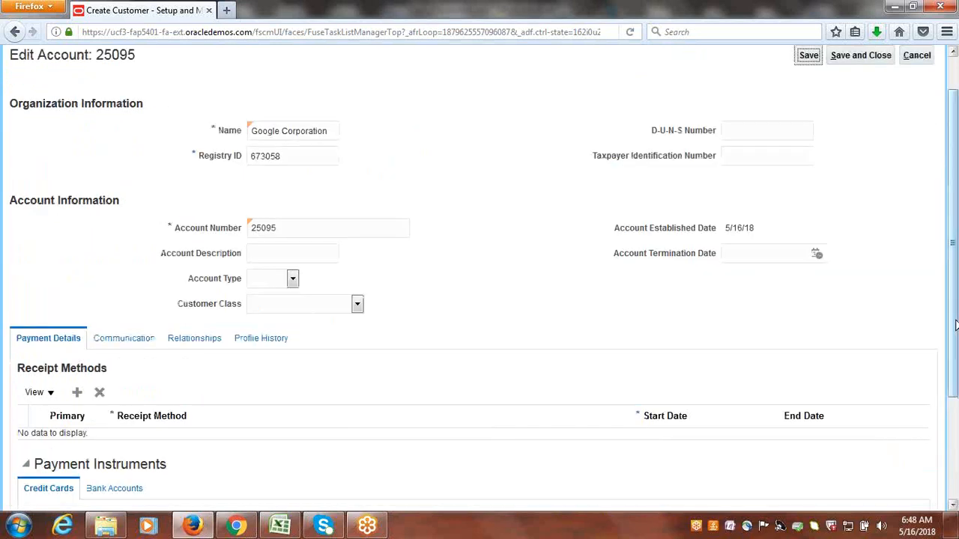
Correct the account's profile history record to profile class Google Standard, accept the reset to class defaults, and save and close the account.
{"action": "scroll", "coordinate": [345, 390], "scroll_direction": "up", "scroll_amount": 1}
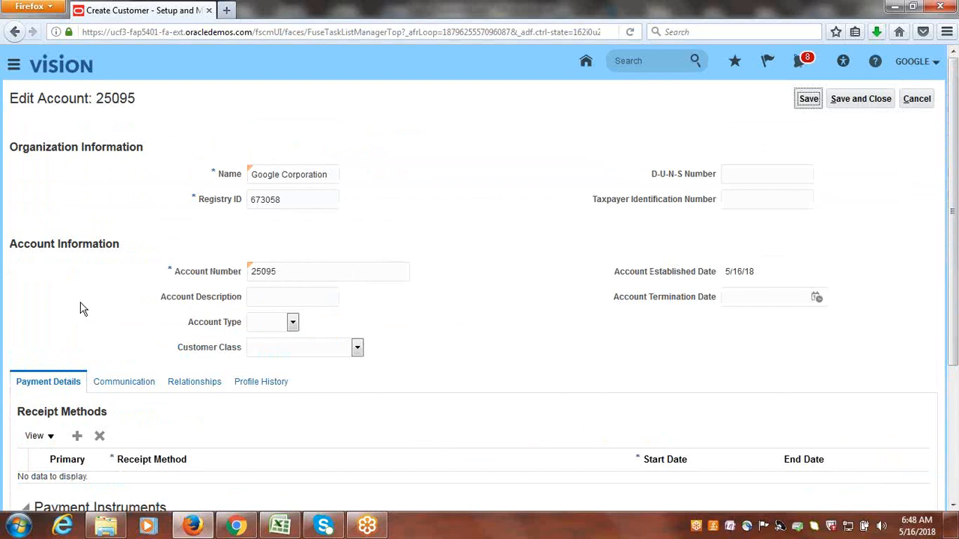
{"action": "left_click", "coordinate": [262, 383]}
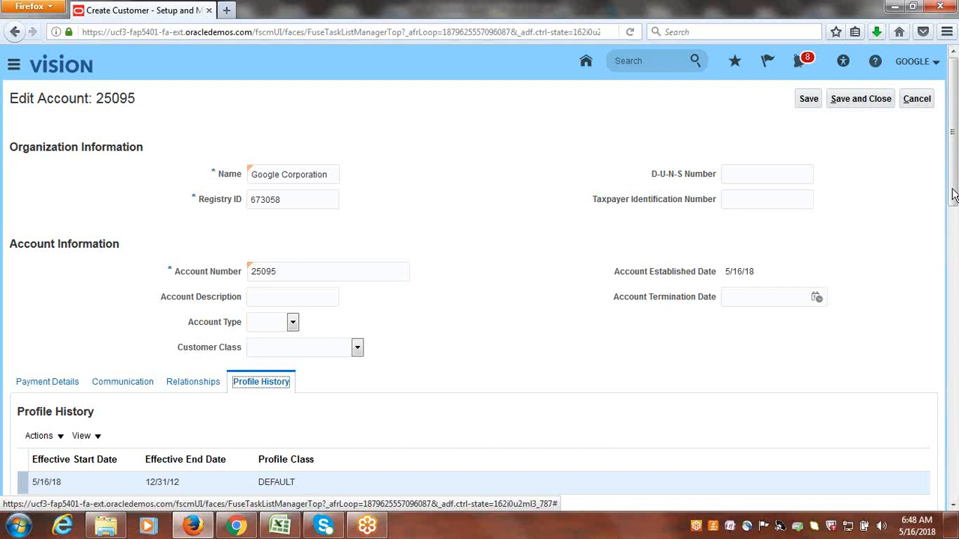
{"action": "scroll", "coordinate": [956, 220], "scroll_direction": "down", "scroll_amount": 5}
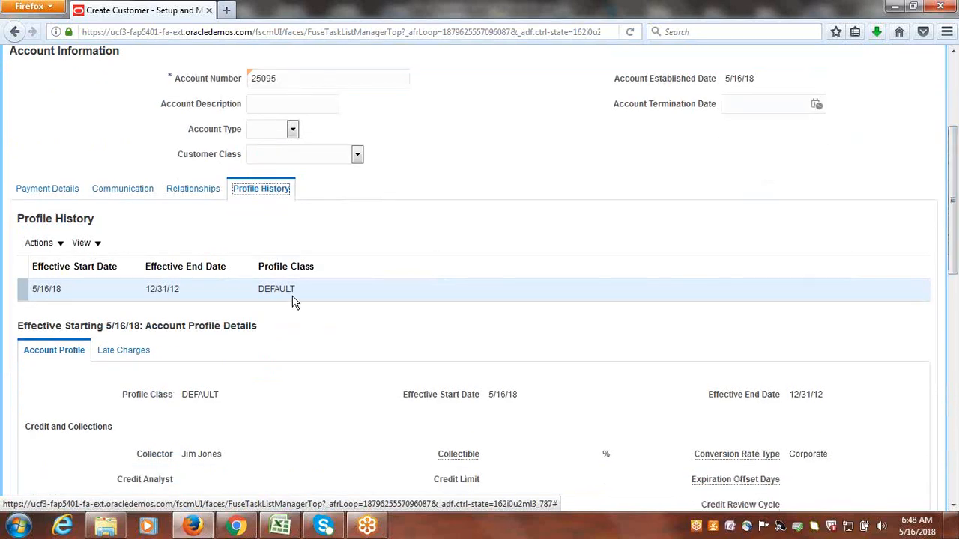
{"action": "left_click", "coordinate": [60, 244]}
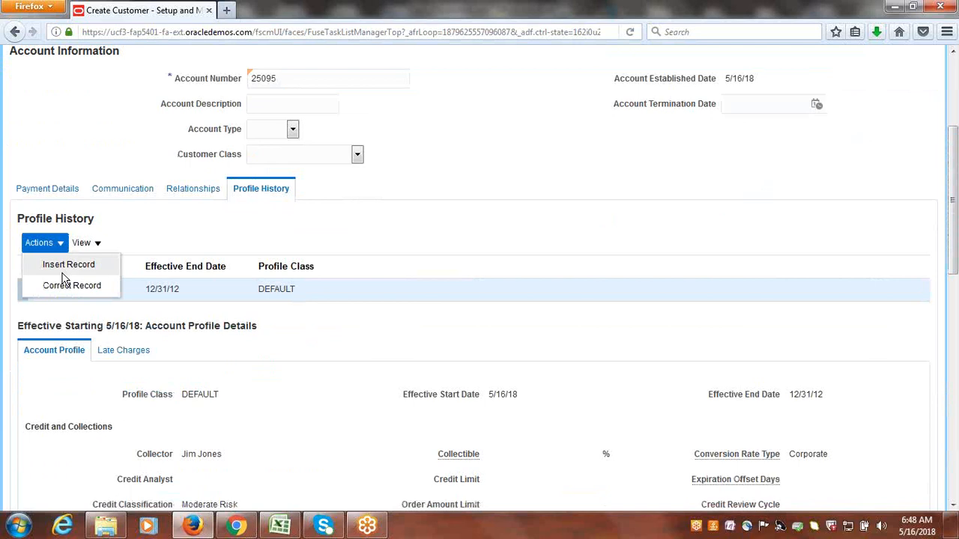
{"action": "left_click", "coordinate": [62, 284]}
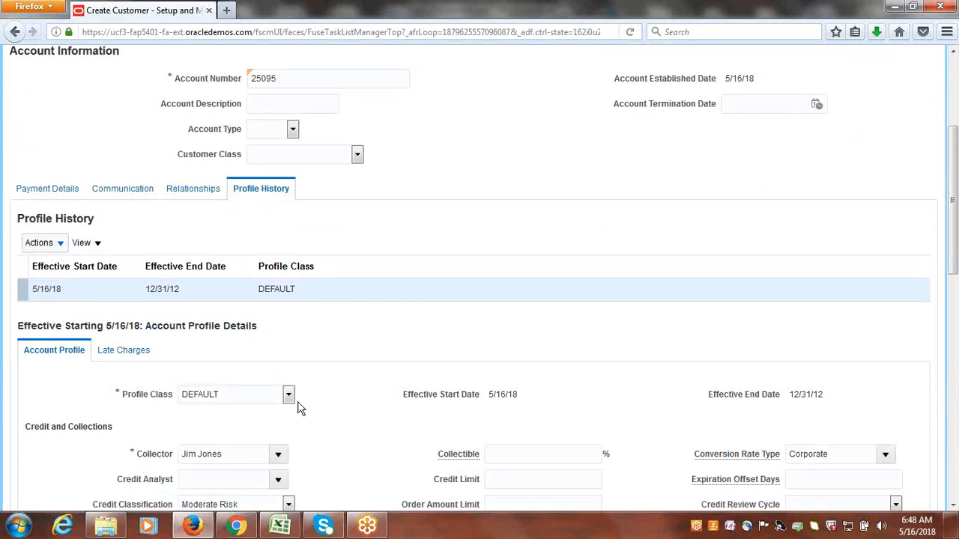
{"action": "left_click", "coordinate": [288, 397]}
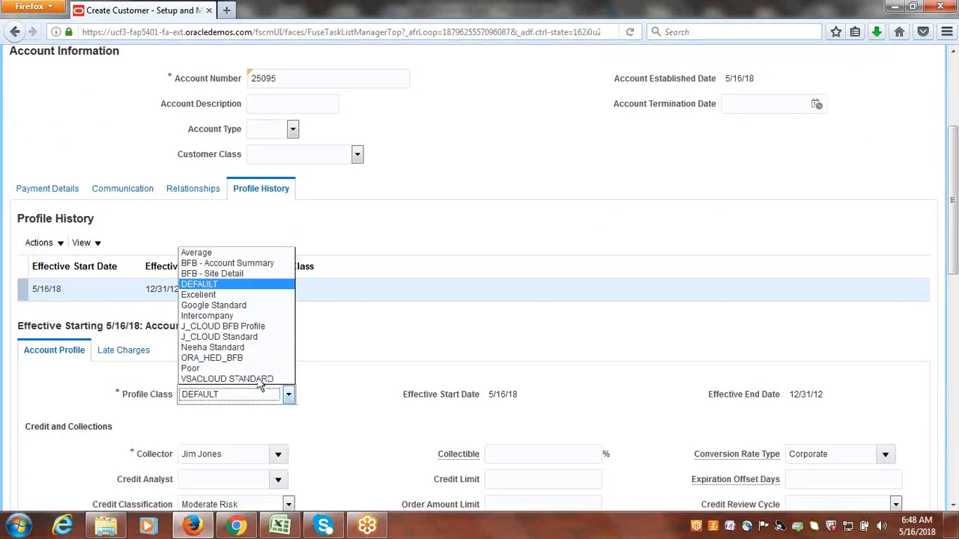
{"action": "left_click", "coordinate": [227, 307]}
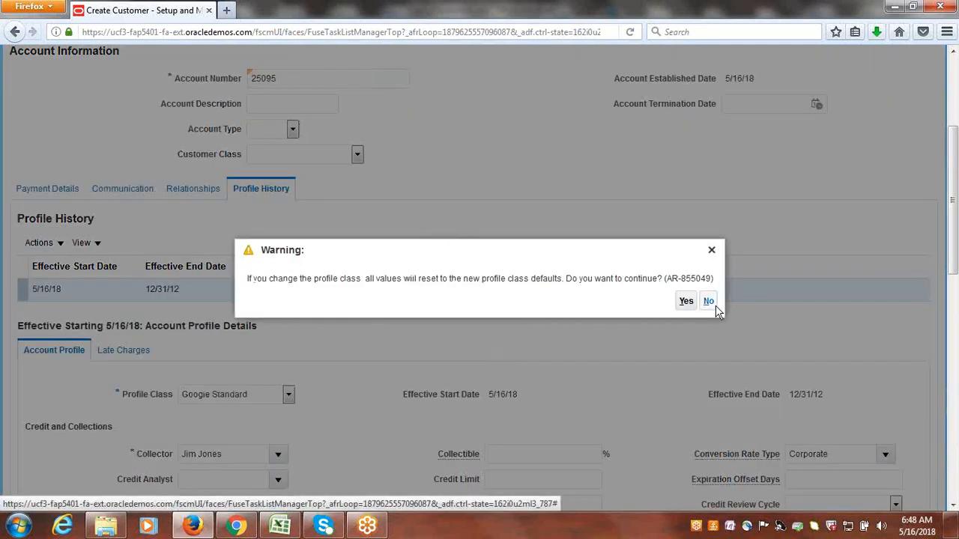
{"action": "left_click", "coordinate": [687, 303]}
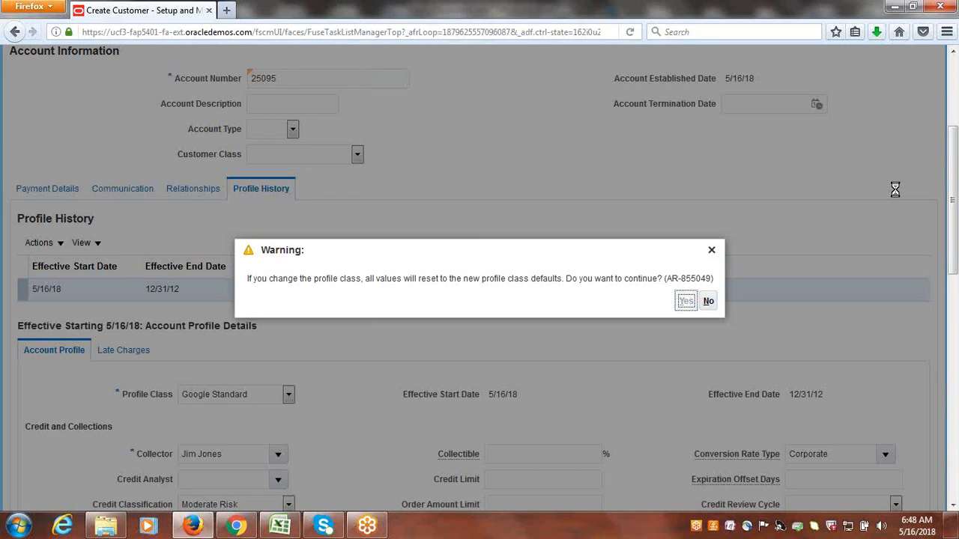
{"action": "scroll", "coordinate": [877, 150], "scroll_direction": "up", "scroll_amount": 5}
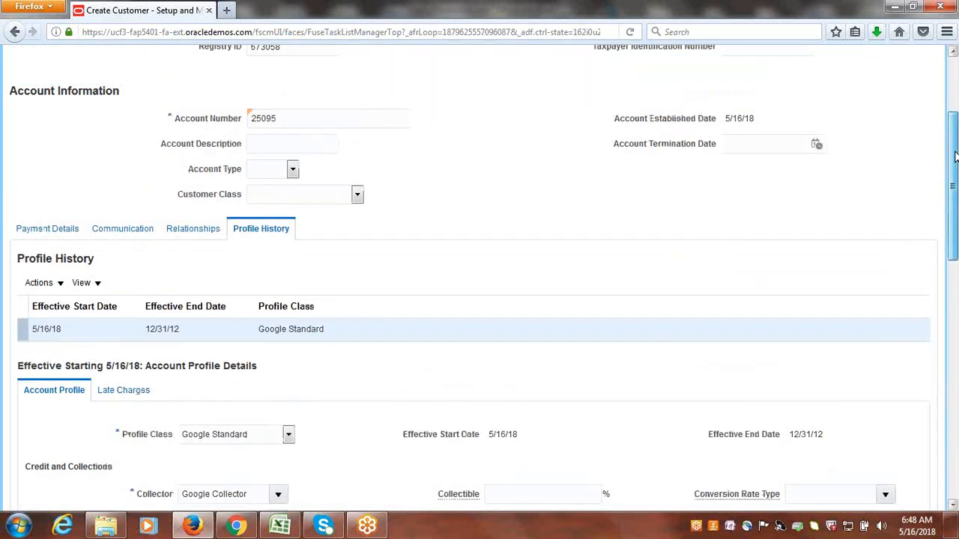
{"action": "left_click", "coordinate": [861, 98]}
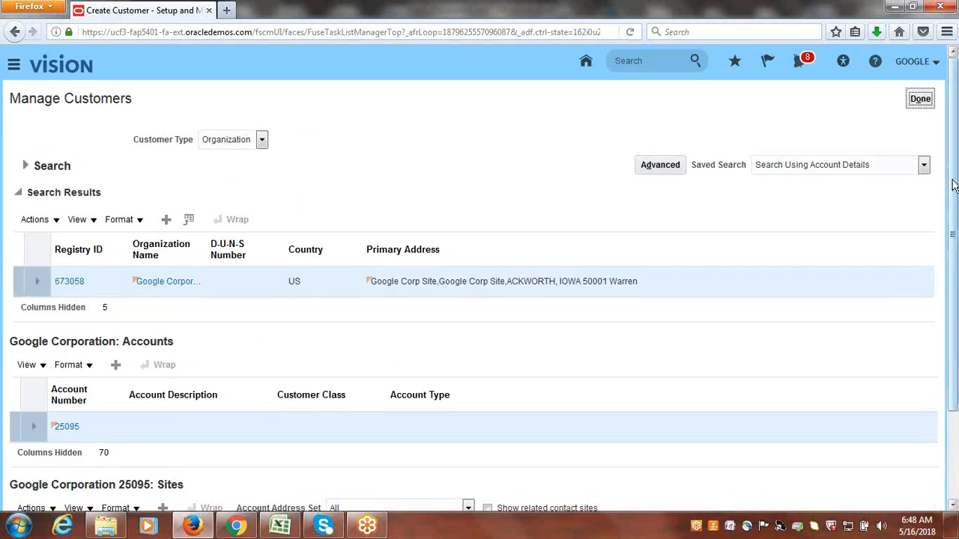
Create a site profile for Google Corporation's site with profile class Google Standard, save the site, and finish managing customers.
{"action": "scroll", "coordinate": [953, 185], "scroll_direction": "down", "scroll_amount": 3}
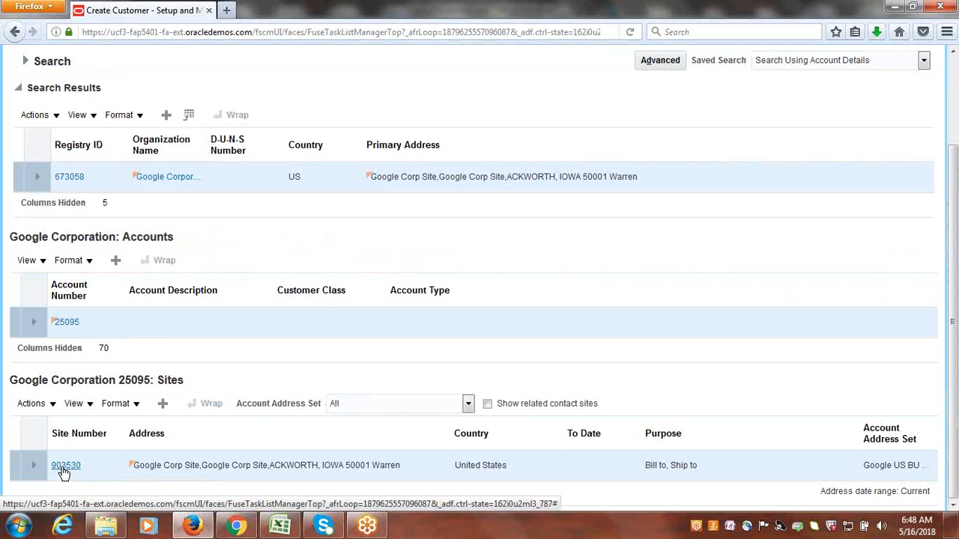
{"action": "left_click", "coordinate": [64, 470]}
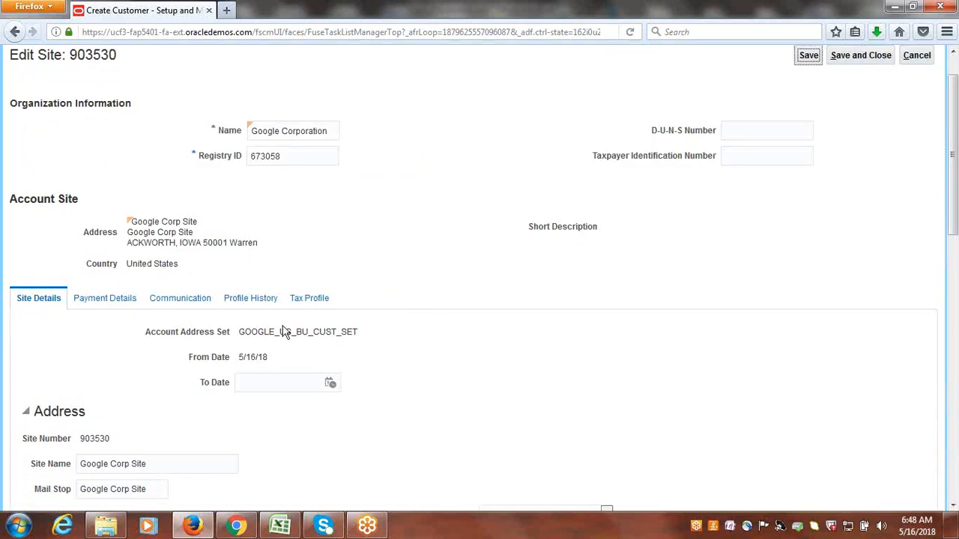
{"action": "left_click", "coordinate": [270, 301]}
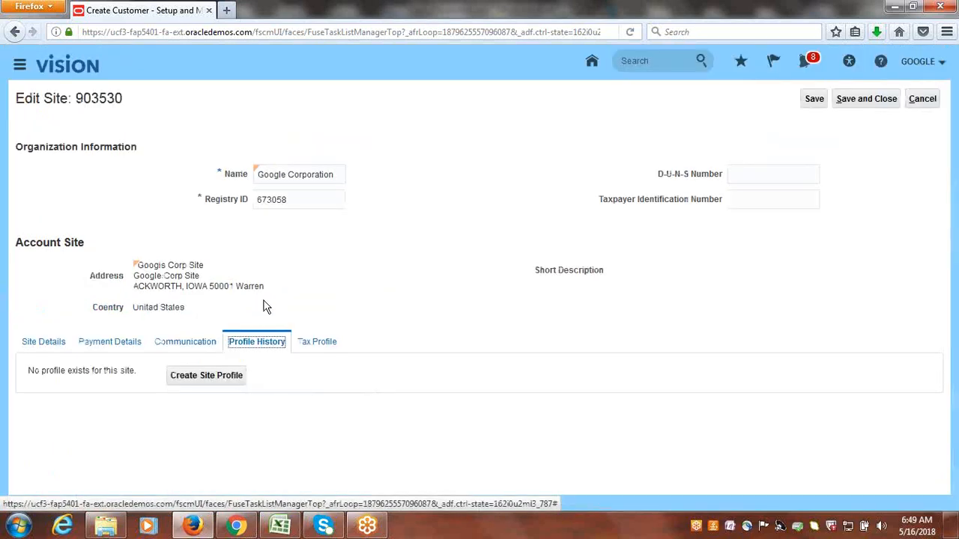
{"action": "left_click", "coordinate": [204, 379]}
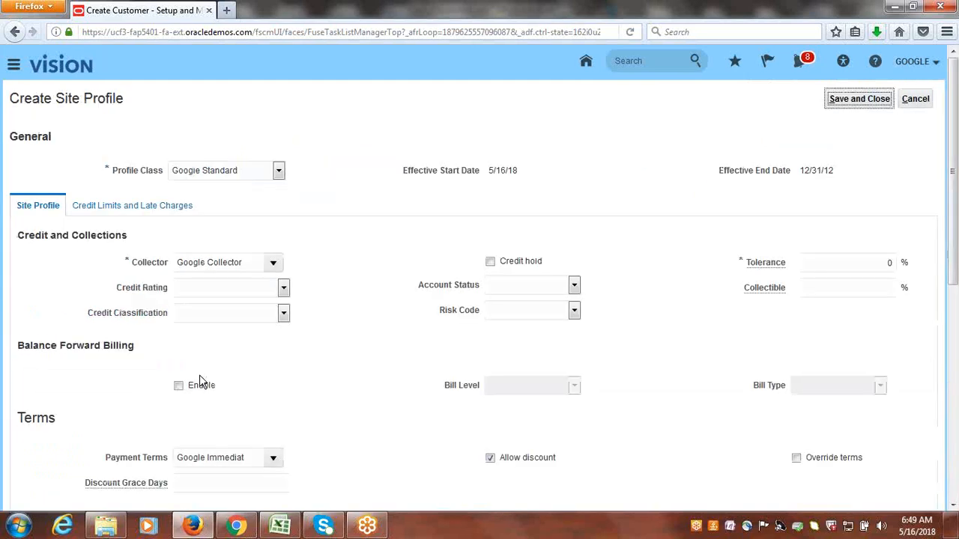
{"action": "left_click", "coordinate": [868, 103]}
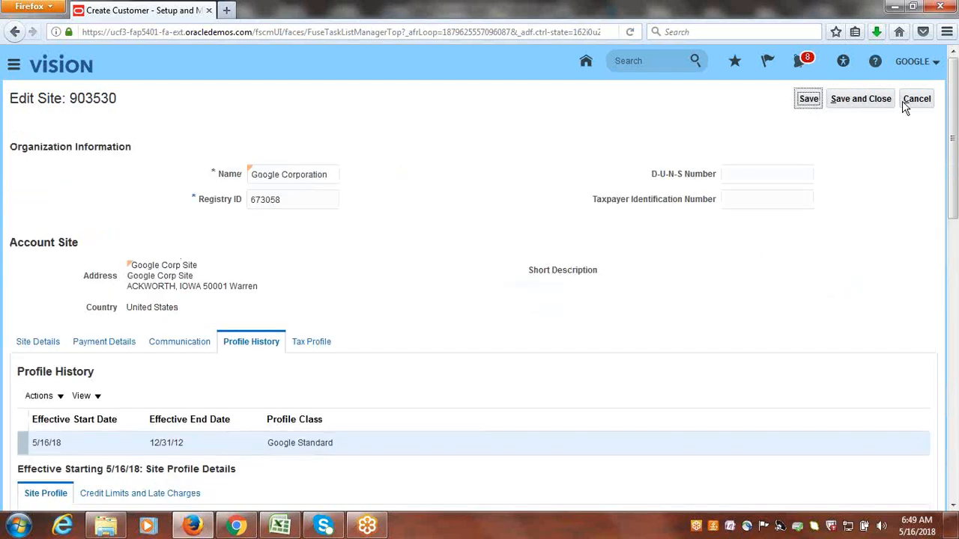
{"action": "left_click", "coordinate": [886, 103]}
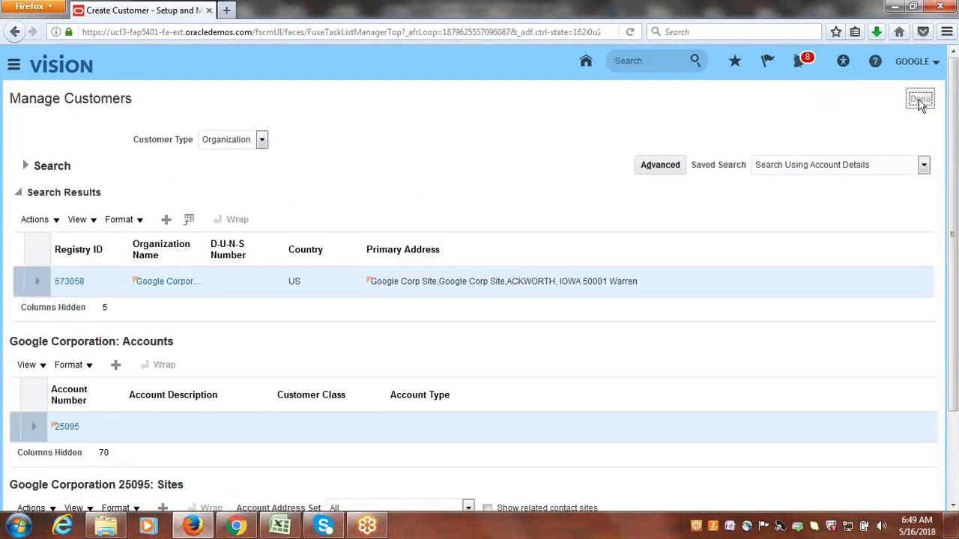
{"action": "left_click", "coordinate": [922, 101]}
Switch to the Class_Discussions workbook in Excel and enter Done in B72 beside Create New Customer: Google Corporation.
{"action": "left_click", "coordinate": [280, 527]}
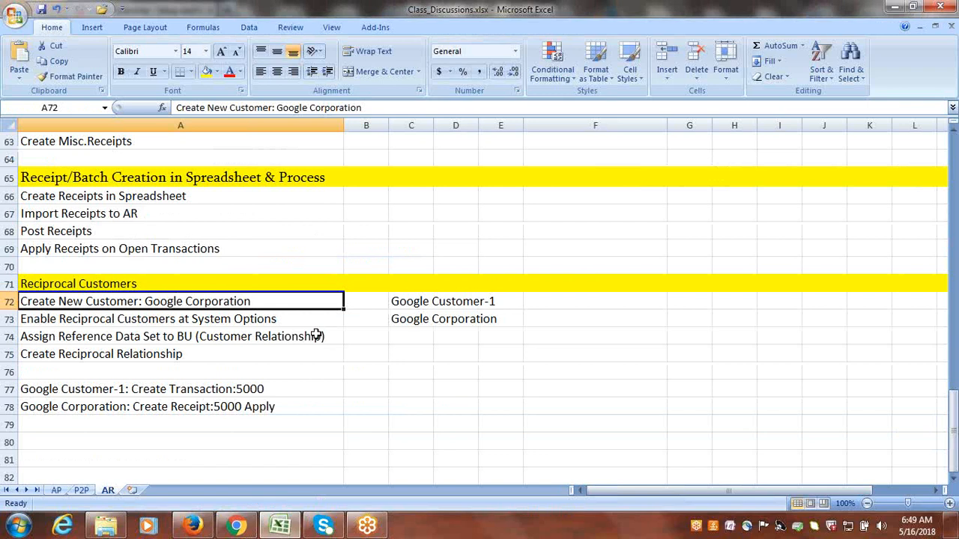
{"action": "key", "text": "Right"}
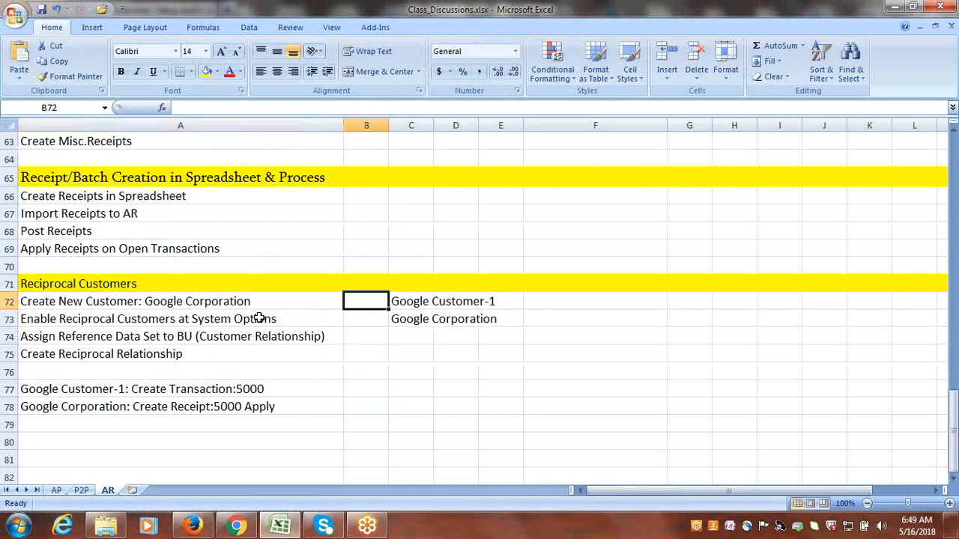
{"action": "type", "text": "Done"}
{"action": "left_click", "coordinate": [275, 320]}
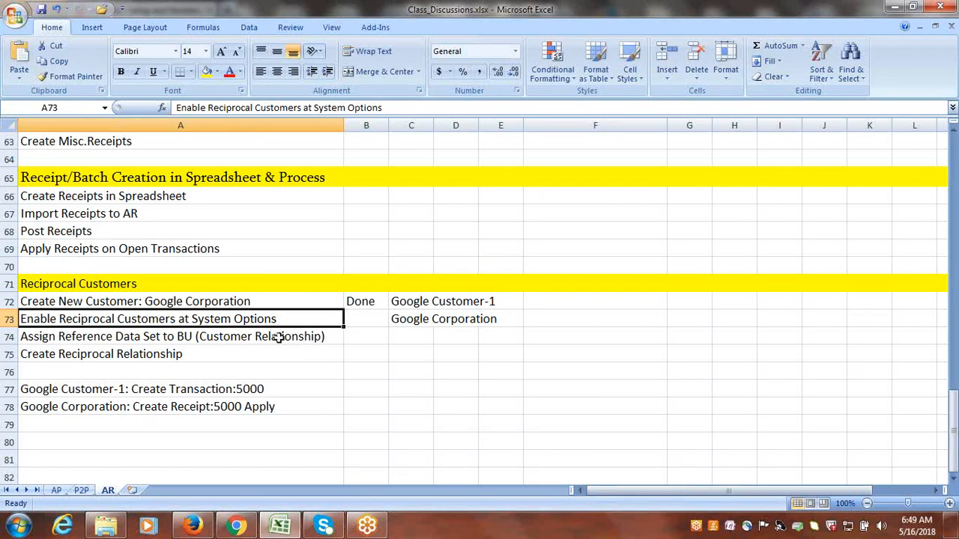
Switch back to Firefox, search the implementation project's tasks for System Options, and open the Manage Receivables System Options task.
{"action": "left_click", "coordinate": [193, 527]}
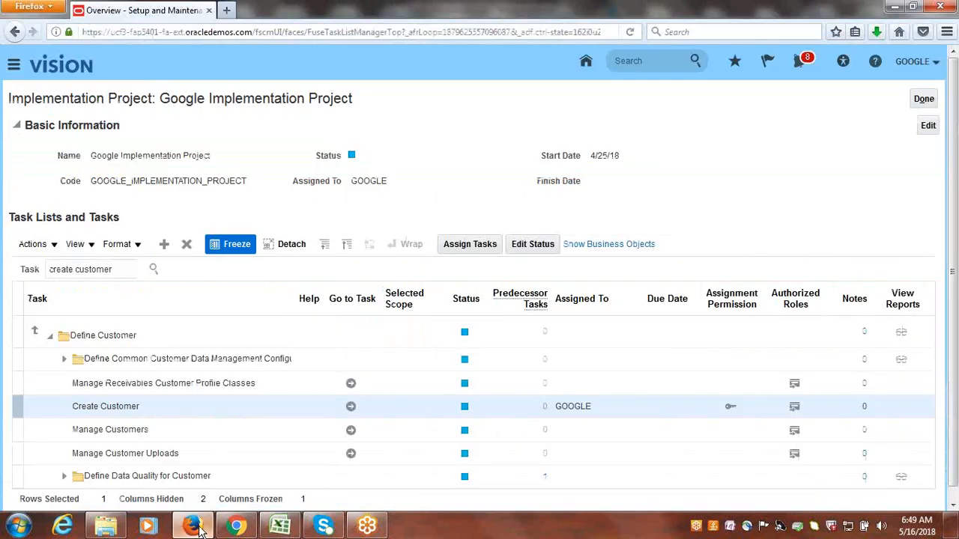
{"action": "double_click", "coordinate": [118, 271]}
{"action": "triple_click", "coordinate": [118, 272]}
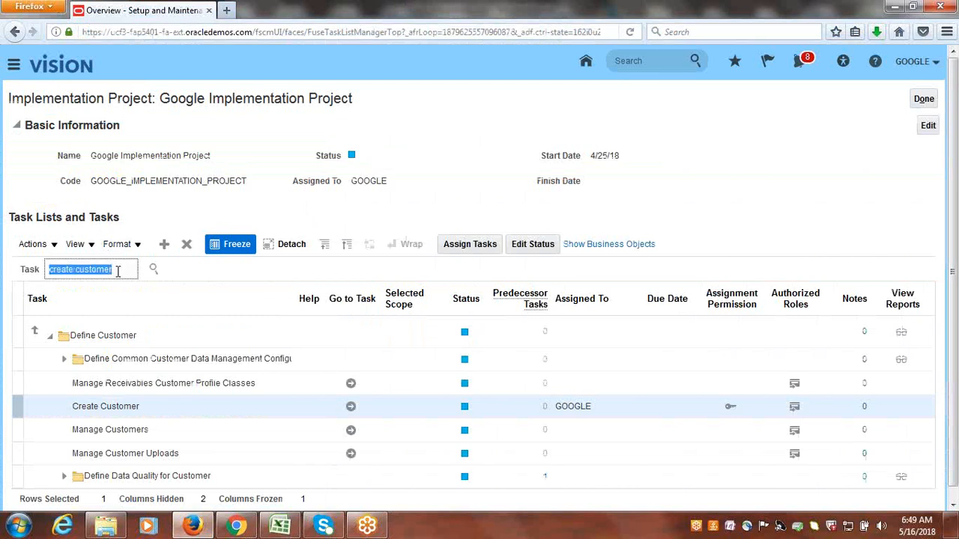
{"action": "type", "text": "System Options"}
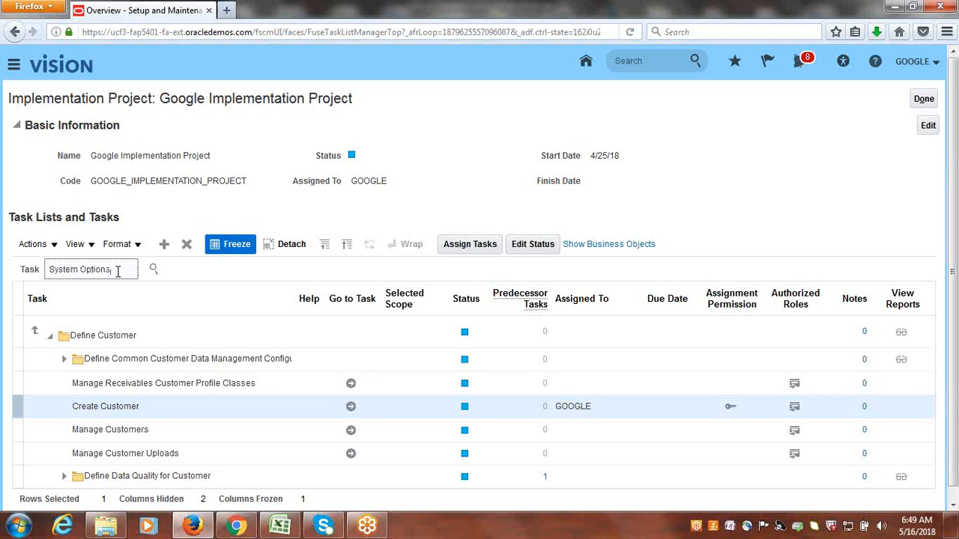
{"action": "key", "text": "Return"}
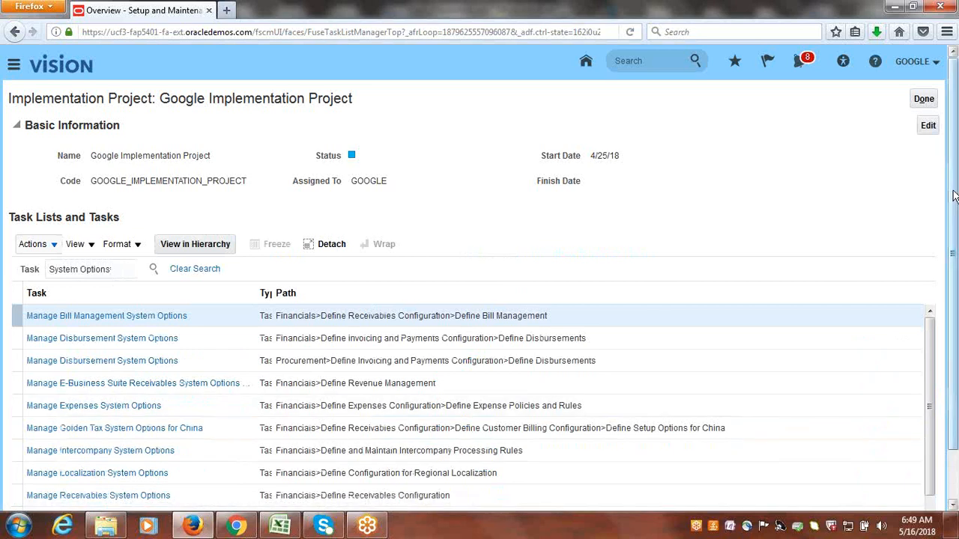
{"action": "scroll", "coordinate": [955, 322], "scroll_direction": "down", "scroll_amount": 2}
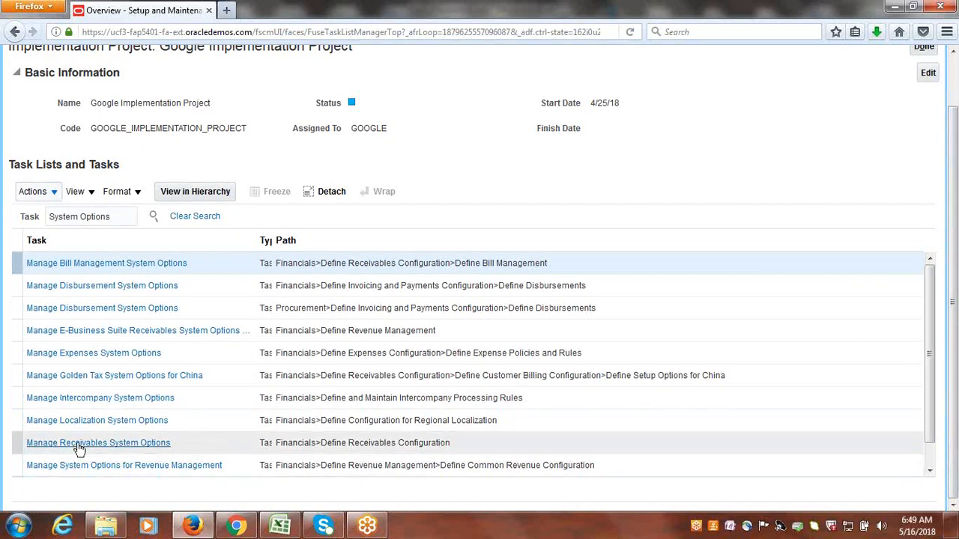
{"action": "left_click", "coordinate": [103, 444]}
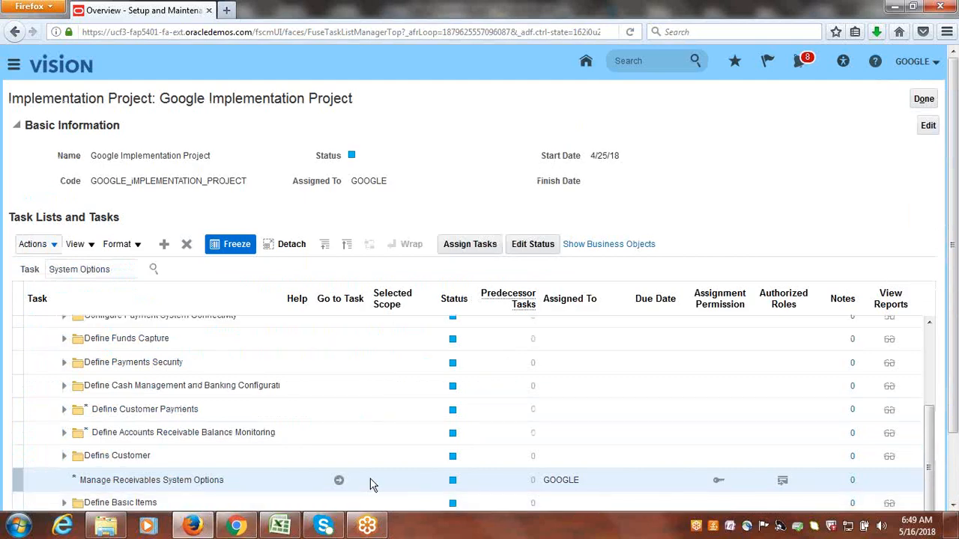
{"action": "left_click", "coordinate": [339, 480]}
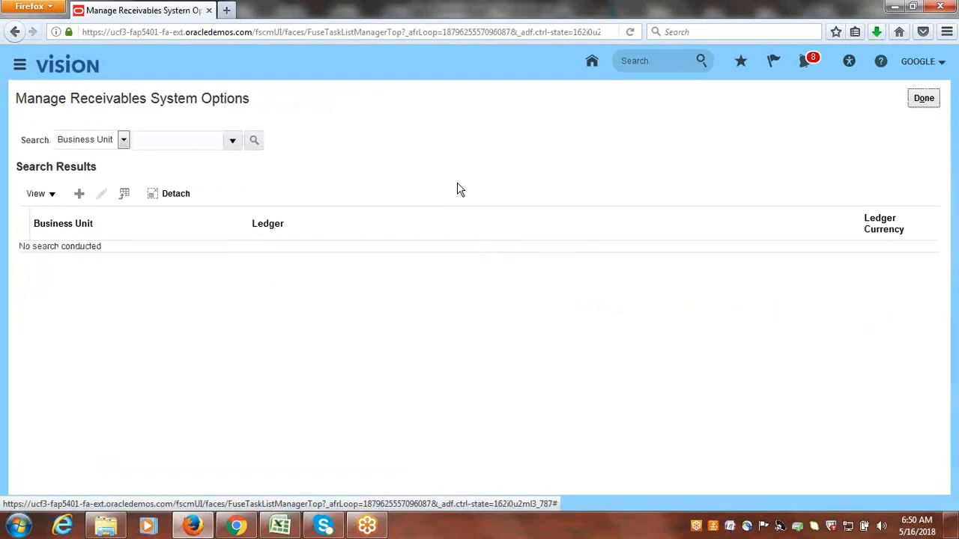
Search the Receivables system options for Google US Business Unit and open its record for editing.
{"action": "left_click", "coordinate": [231, 140]}
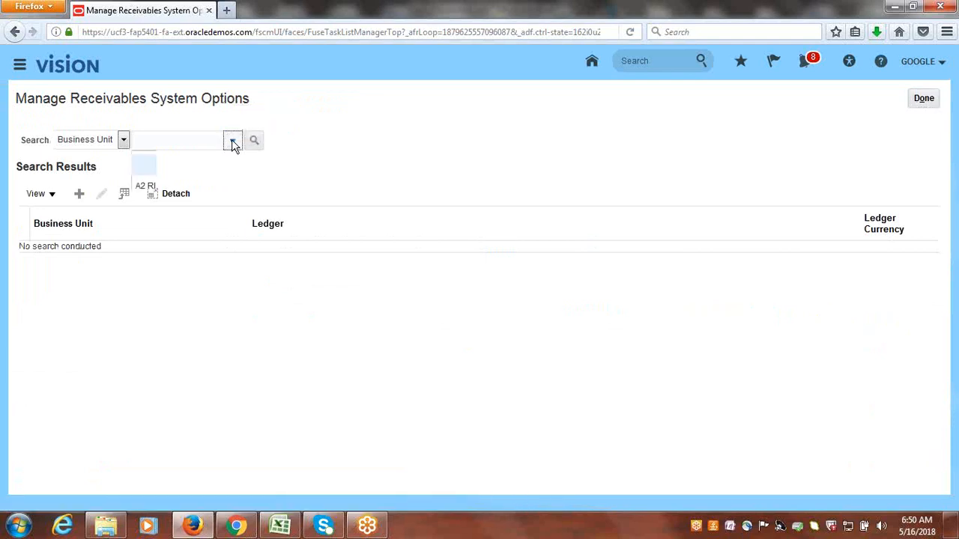
{"action": "left_click_drag", "start_coordinate": [274, 208], "coordinate": [278, 292]}
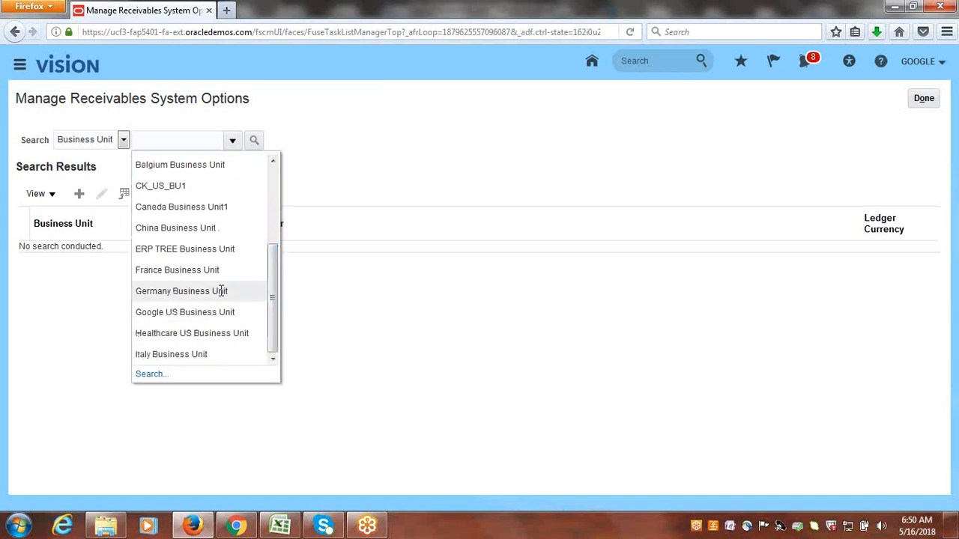
{"action": "left_click", "coordinate": [188, 312]}
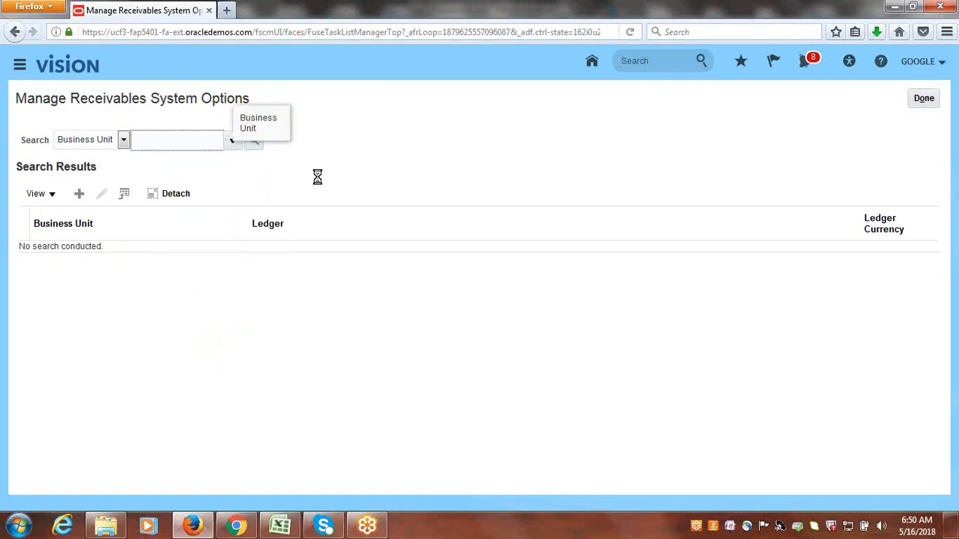
{"action": "left_click", "coordinate": [255, 147]}
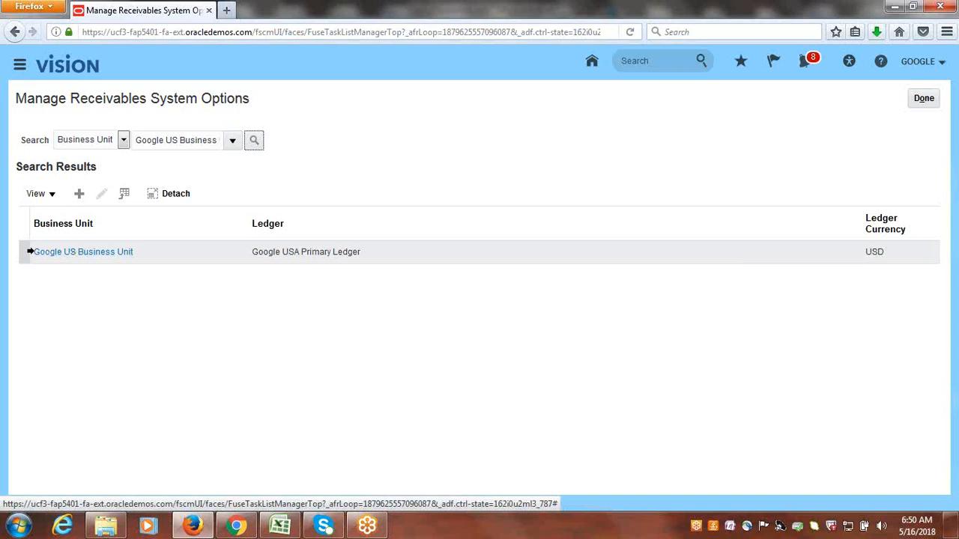
{"action": "left_click", "coordinate": [23, 251]}
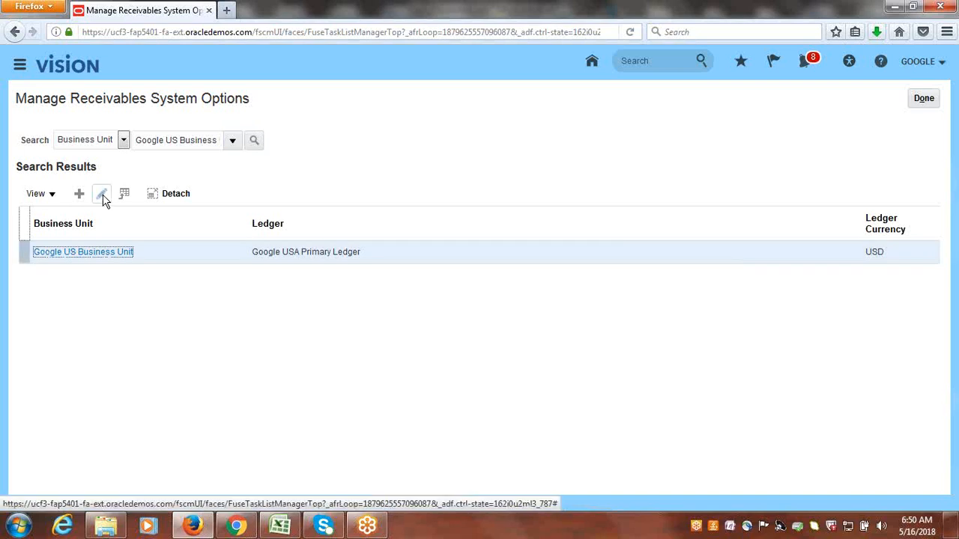
{"action": "left_click", "coordinate": [102, 194]}
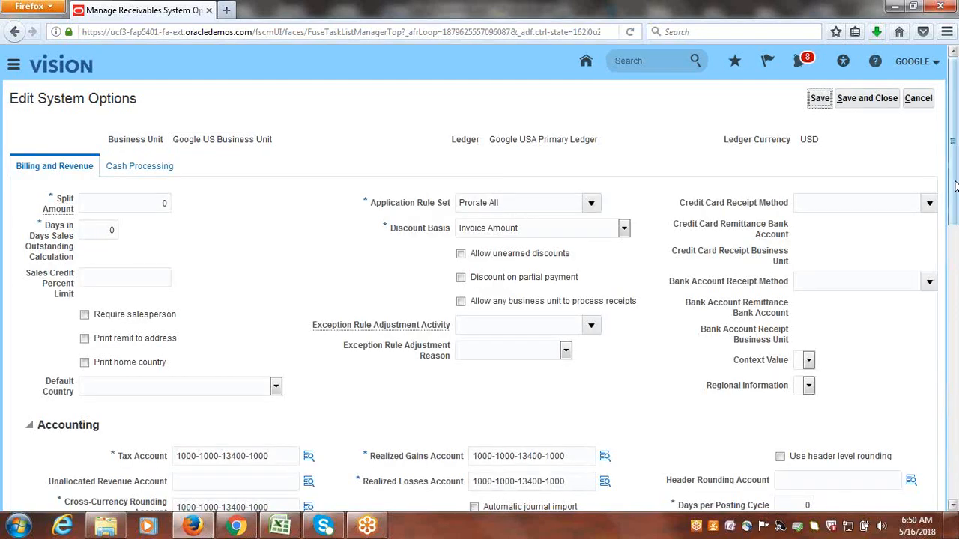
Enable Create reciprocal customer in the Customers section and try to save and close Google US Business Unit's system options.
{"action": "left_click_drag", "start_coordinate": [955, 185], "coordinate": [957, 448]}
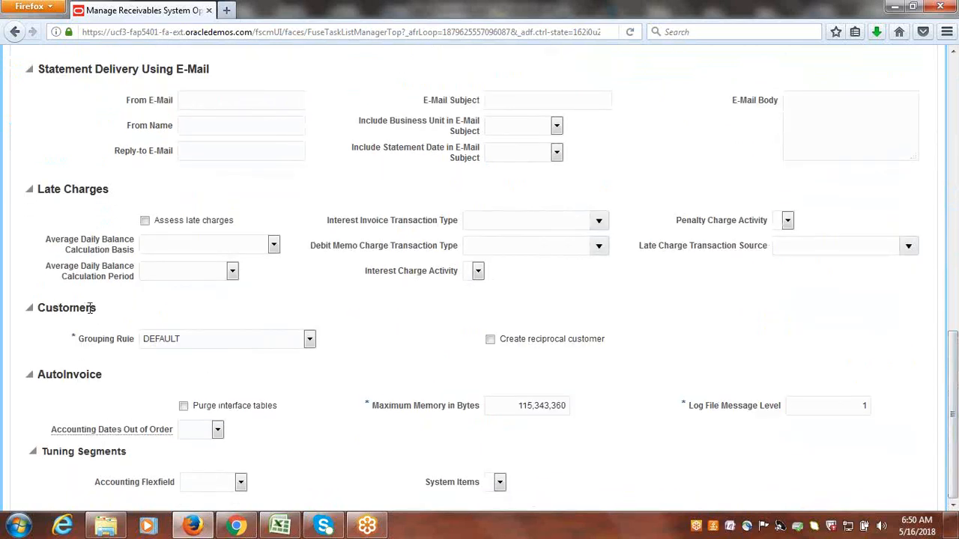
{"action": "left_click", "coordinate": [491, 341]}
{"action": "left_click_drag", "start_coordinate": [956, 389], "coordinate": [955, 112]}
{"action": "left_click_drag", "start_coordinate": [173, 142], "coordinate": [285, 145]}
{"action": "left_click", "coordinate": [892, 105]}
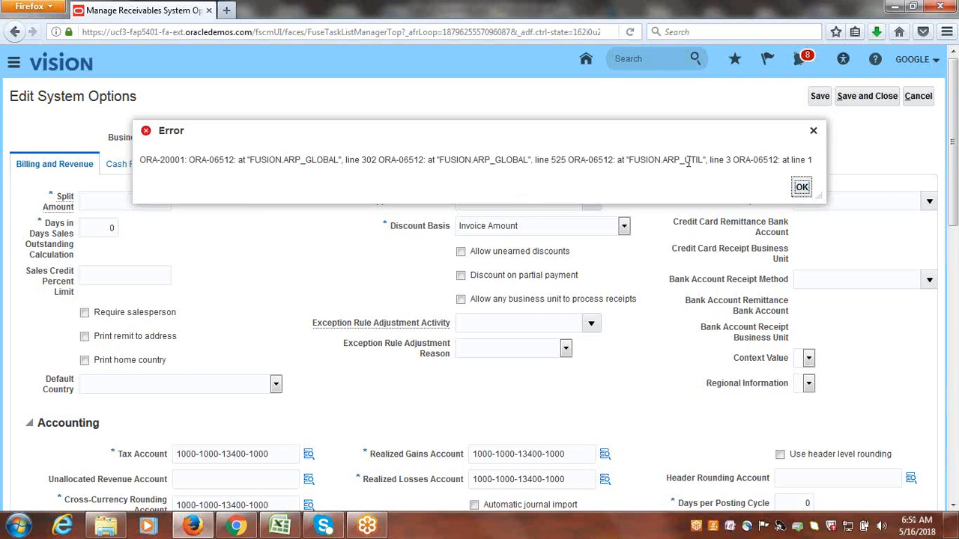
{"action": "left_click", "coordinate": [801, 188]}
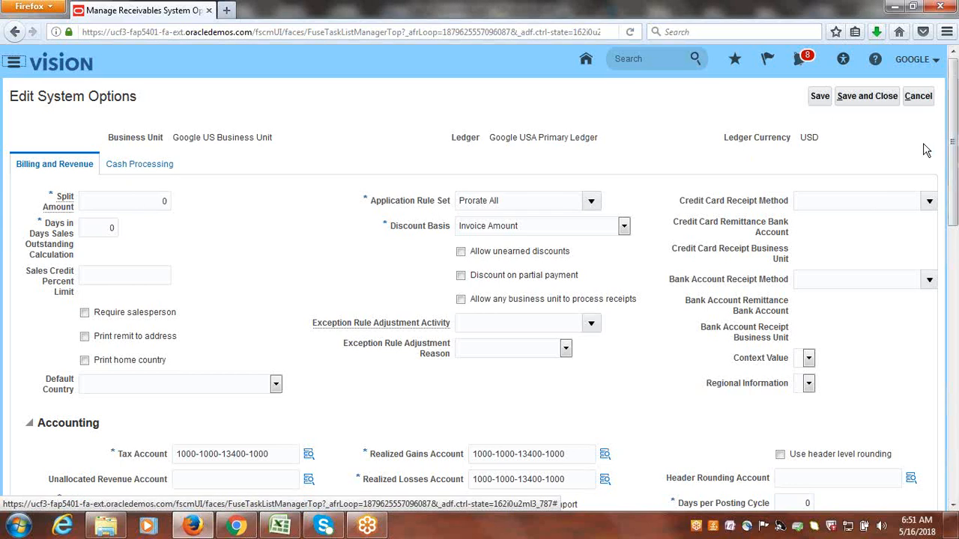
Save Google US Business Unit's system options again and leave the editing page.
{"action": "left_click", "coordinate": [820, 97]}
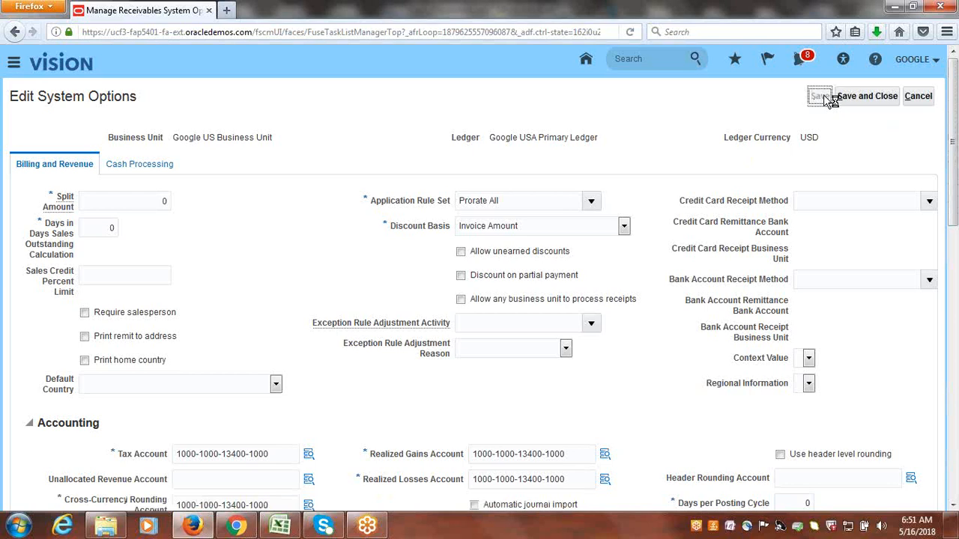
{"action": "left_click", "coordinate": [821, 98]}
{"action": "mouse_move", "coordinate": [953, 141]}
{"action": "left_mouse_down"}
{"action": "mouse_move", "coordinate": [954, 496]}
{"action": "mouse_move", "coordinate": [954, 135]}
{"action": "left_mouse_up"}
{"action": "left_click", "coordinate": [919, 98]}
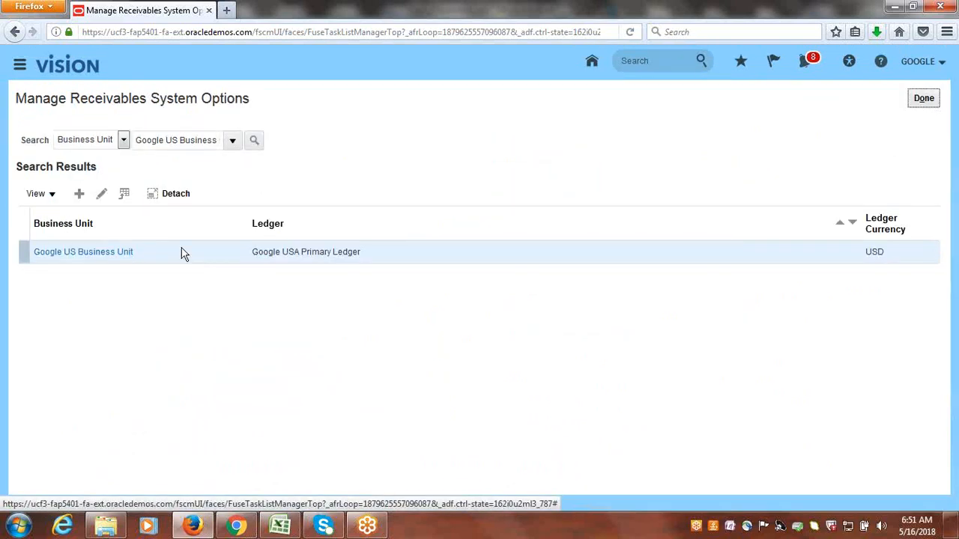
Reopen Google US Business Unit's system options for a check, leave without changes, and finish the Manage Receivables System Options task.
{"action": "left_click", "coordinate": [102, 194]}
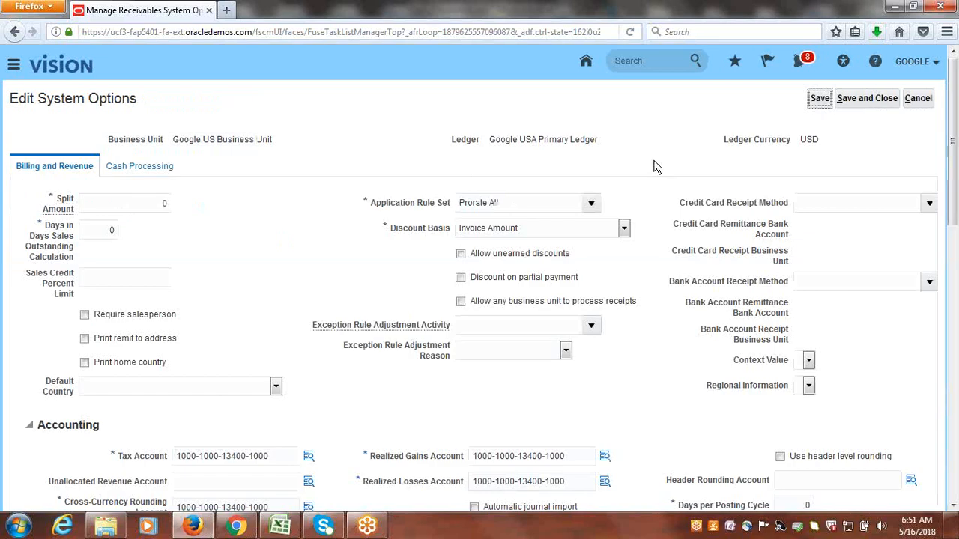
{"action": "mouse_move", "coordinate": [956, 211]}
{"action": "left_mouse_down"}
{"action": "mouse_move", "coordinate": [957, 412]}
{"action": "mouse_move", "coordinate": [956, 178]}
{"action": "mouse_move", "coordinate": [956, 210]}
{"action": "mouse_move", "coordinate": [955, 195]}
{"action": "left_mouse_up"}
{"action": "left_click", "coordinate": [923, 101]}
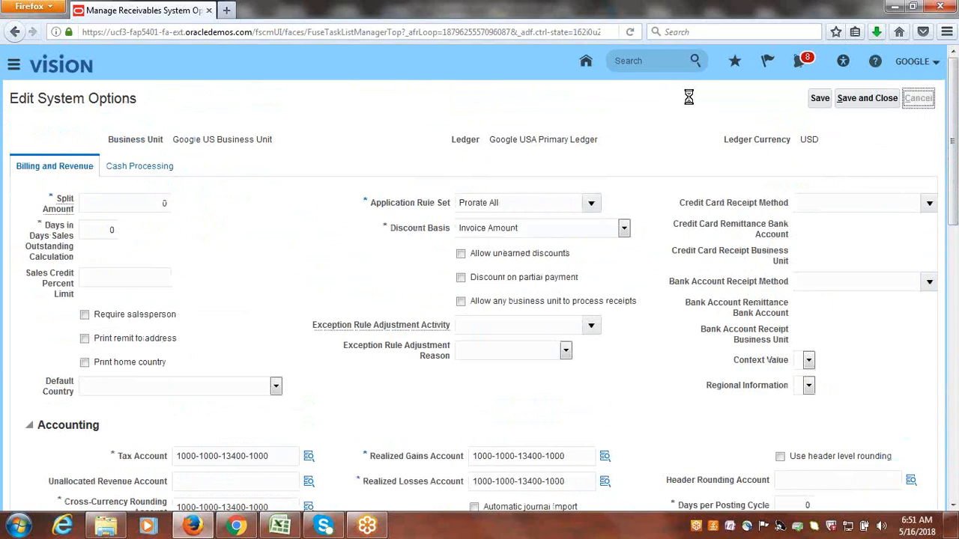
{"action": "left_click", "coordinate": [932, 103]}
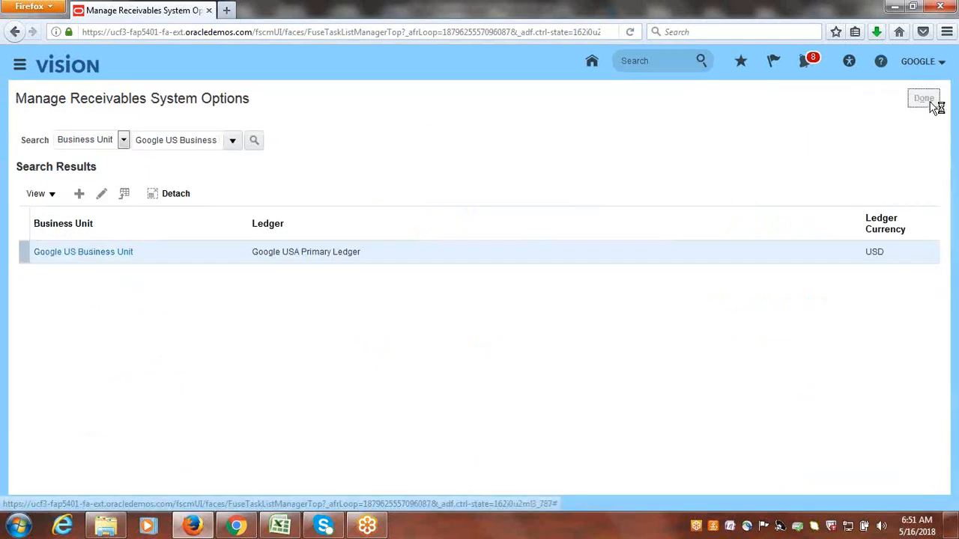
Switch to the Class_Discussions workbook in Excel and enter Done in B73 beside Enable Reciprocal Customers at System Options.
{"action": "left_click", "coordinate": [281, 526]}
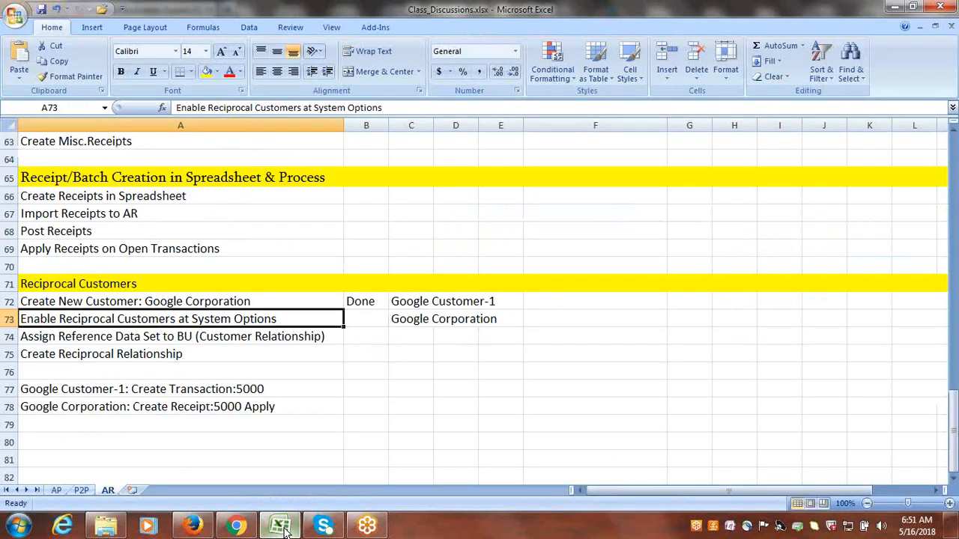
{"action": "left_click", "coordinate": [360, 320]}
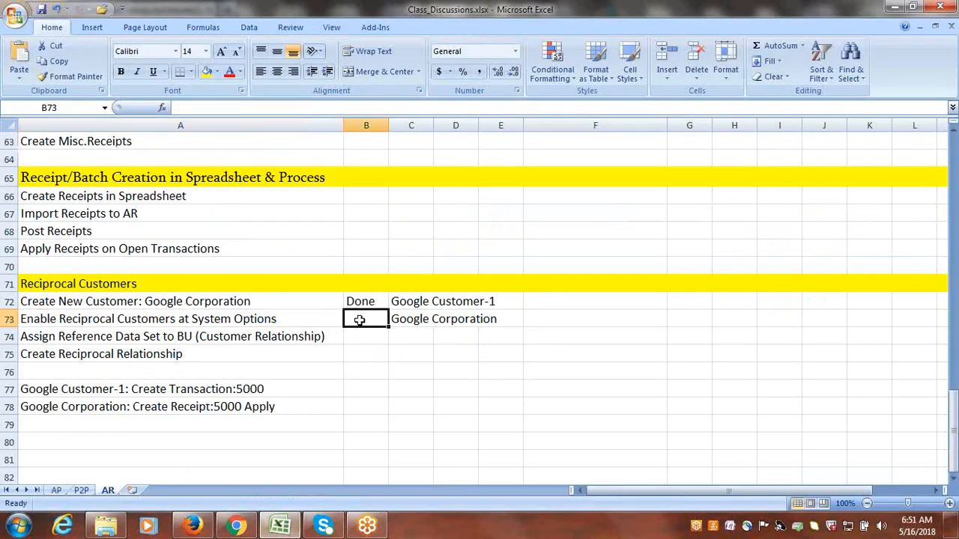
{"action": "type", "text": "d"}
{"action": "key", "text": "Tab"}
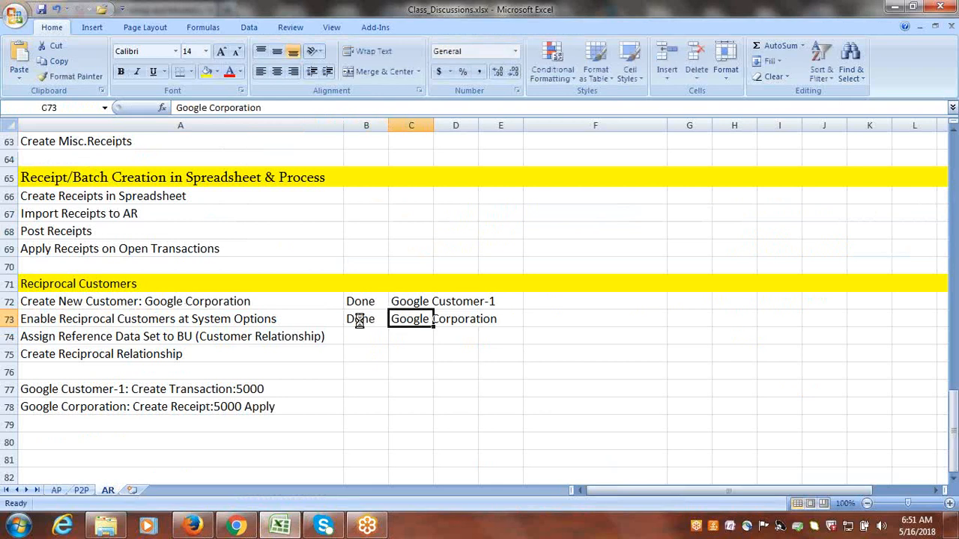
{"action": "left_click", "coordinate": [402, 382]}
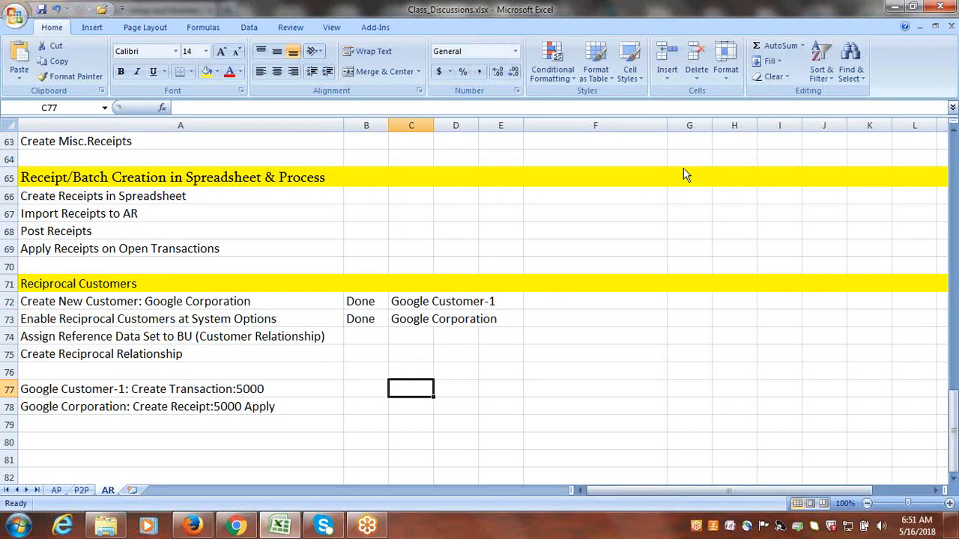
{"action": "left_click", "coordinate": [774, 19]}
{"action": "left_click", "coordinate": [774, 18]}
{"action": "left_click", "coordinate": [849, 253]}
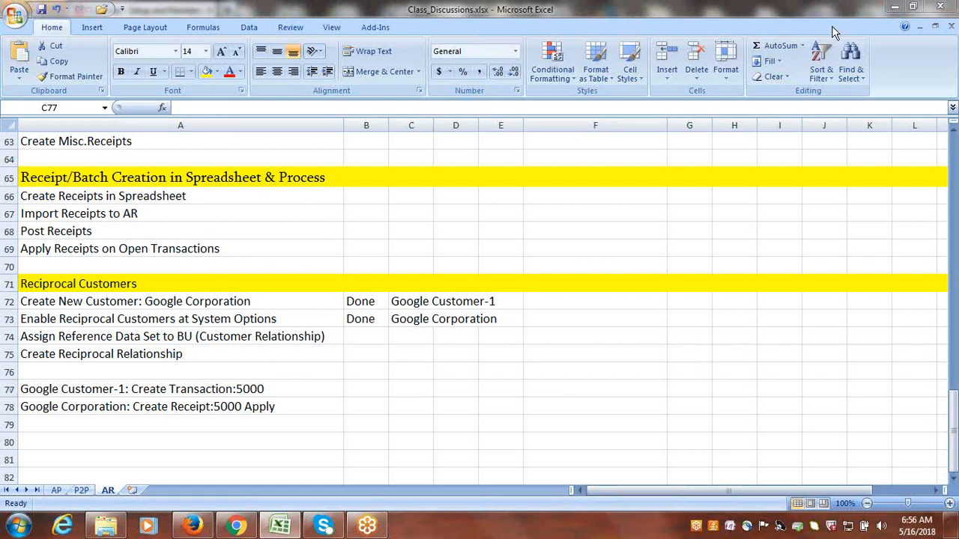
{"action": "left_click", "coordinate": [365, 336]}
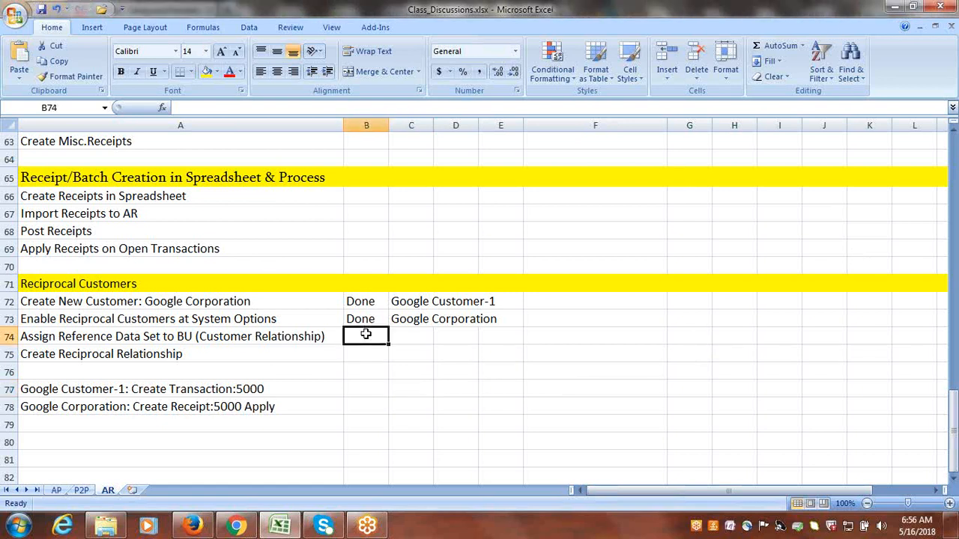
{"action": "left_click", "coordinate": [255, 321]}
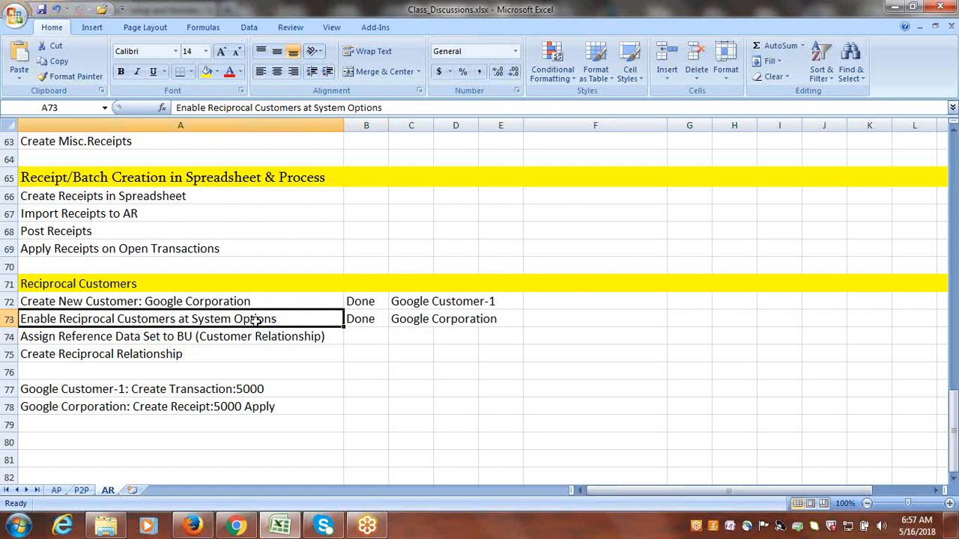
{"action": "left_click", "coordinate": [79, 338]}
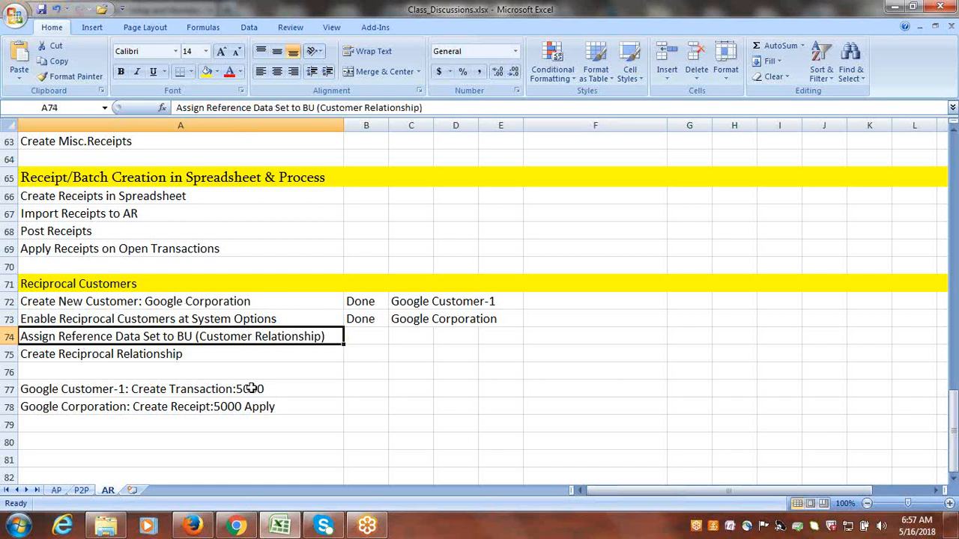
{"action": "left_click", "coordinate": [133, 357]}
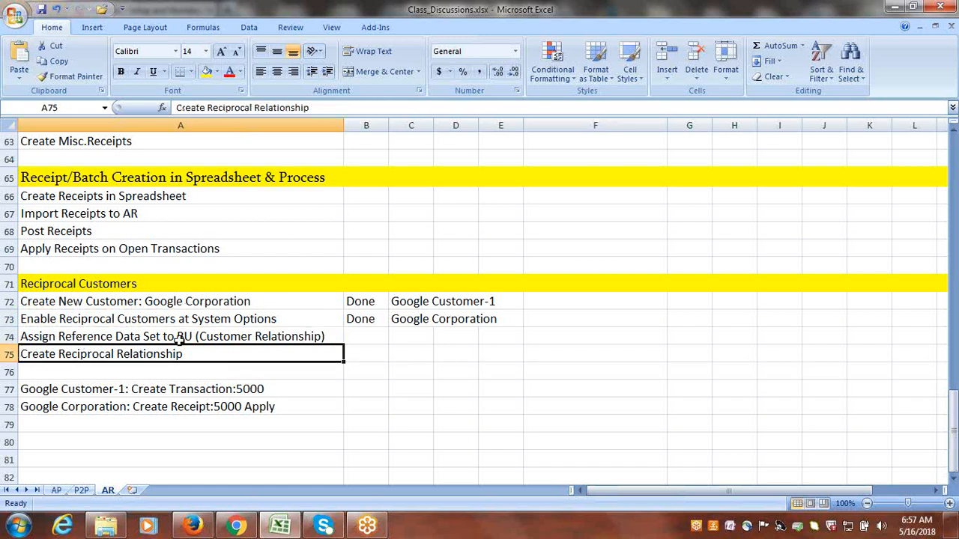
{"action": "left_click", "coordinate": [147, 339]}
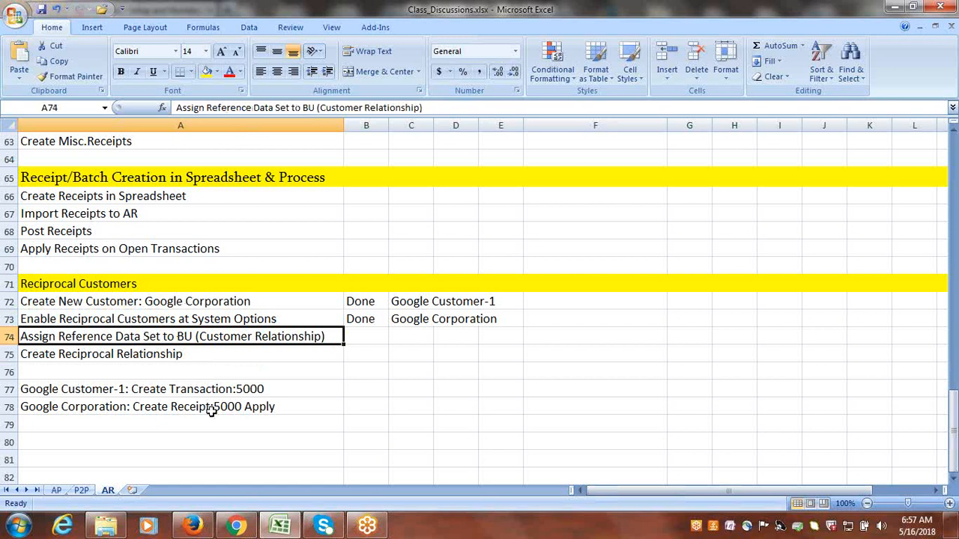
Switch back to Firefox, search the project tasks for "business unit set assig", and open Manage Business Unit Set Assignment from the Financials path.
{"action": "left_click", "coordinate": [201, 528]}
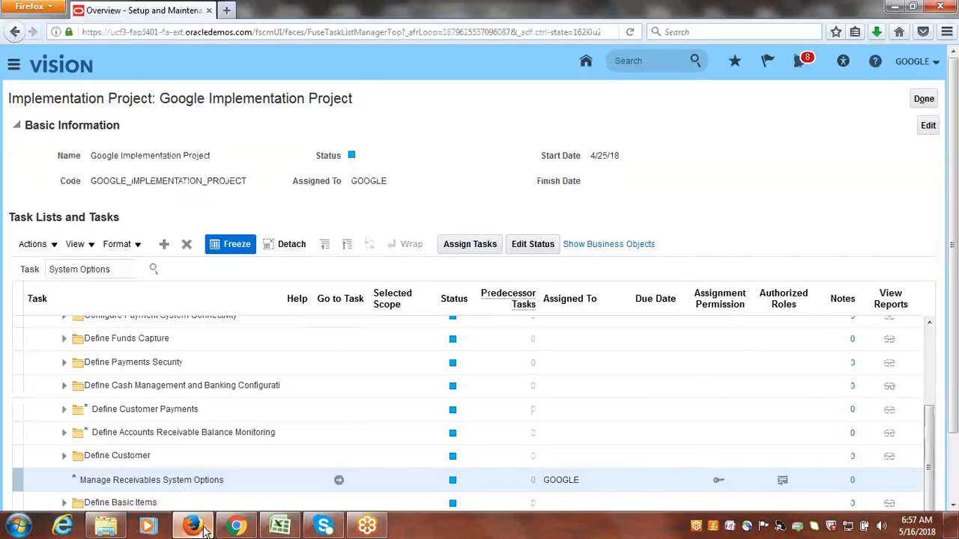
{"action": "double_click", "coordinate": [110, 268]}
{"action": "triple_click", "coordinate": [111, 269]}
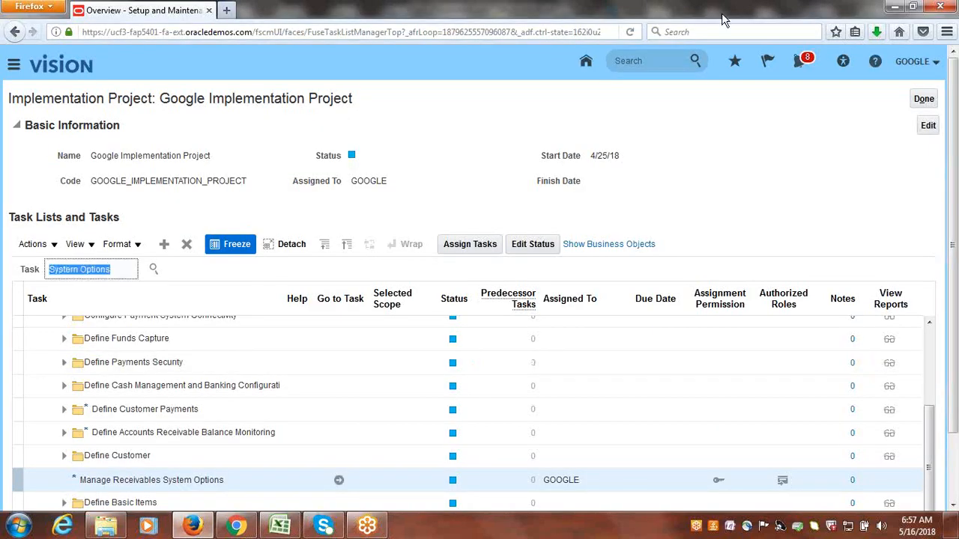
{"action": "left_click", "coordinate": [781, 20]}
{"action": "left_click", "coordinate": [832, 20]}
{"action": "type", "text": "b"}
{"action": "type", "text": "usiness un"}
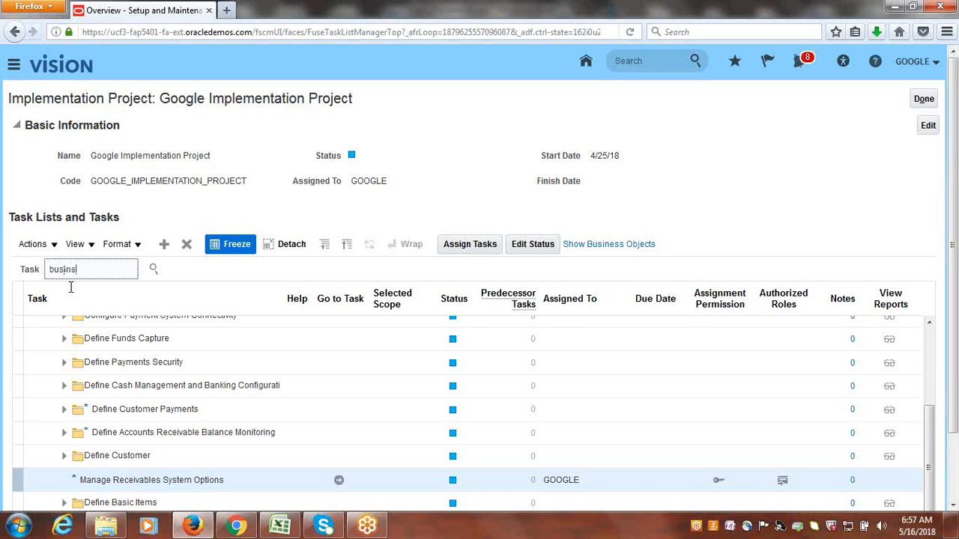
{"action": "type", "text": "it set assig"}
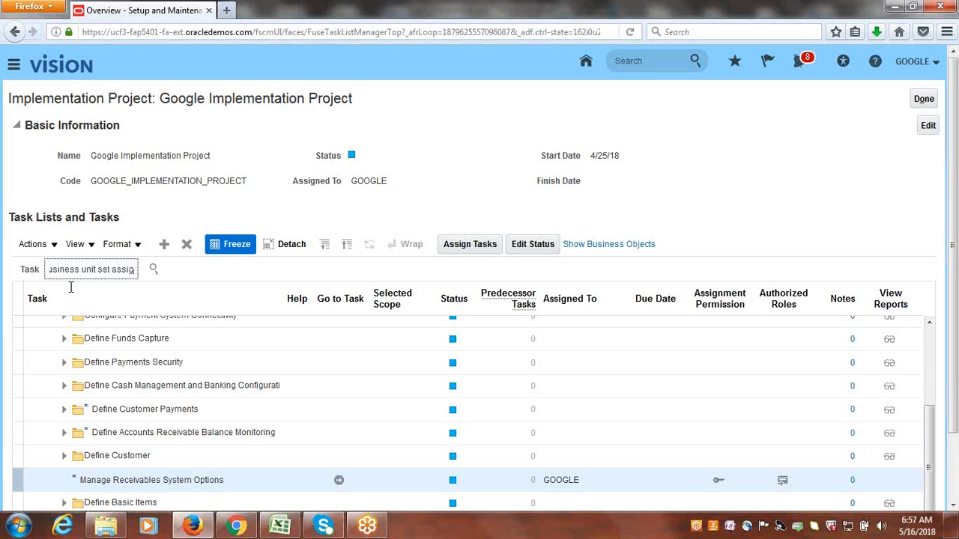
{"action": "key", "text": "Return"}
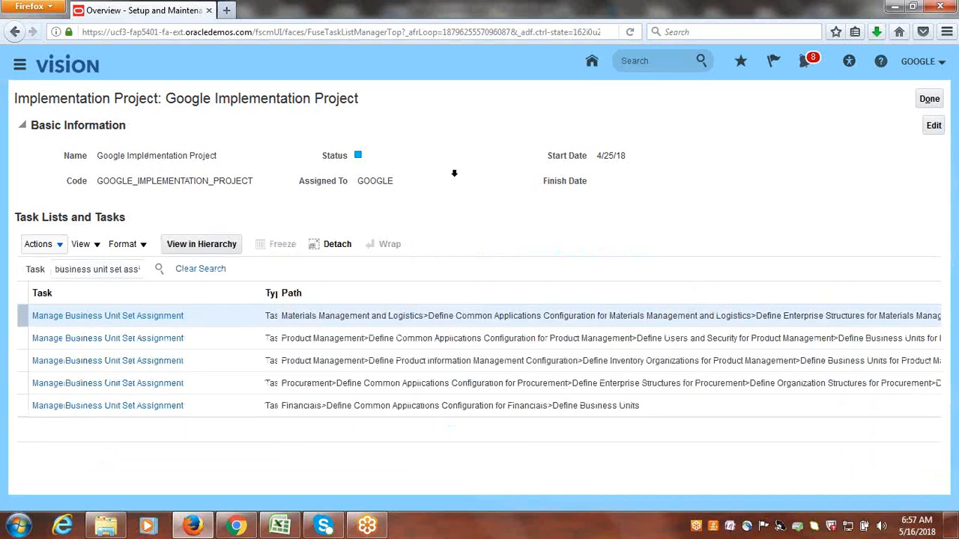
{"action": "left_click", "coordinate": [144, 407]}
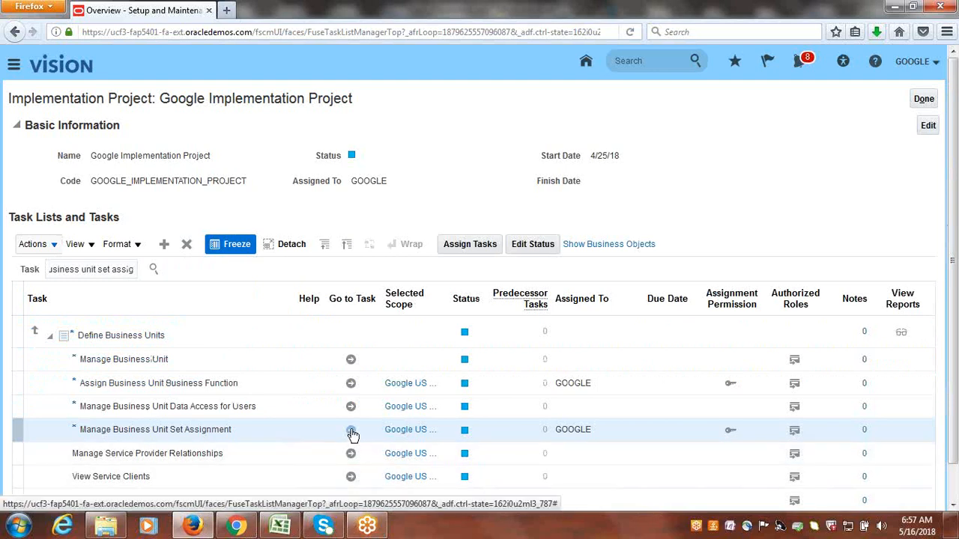
{"action": "left_click", "coordinate": [351, 430]}
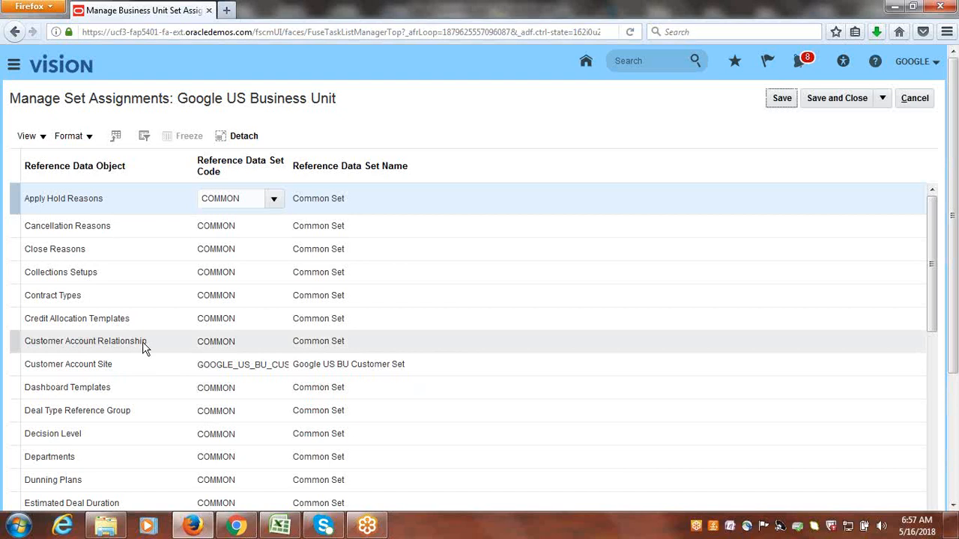
Open the Customer Account Relationship row's reference data set code for editing.
{"action": "left_click", "coordinate": [241, 342]}
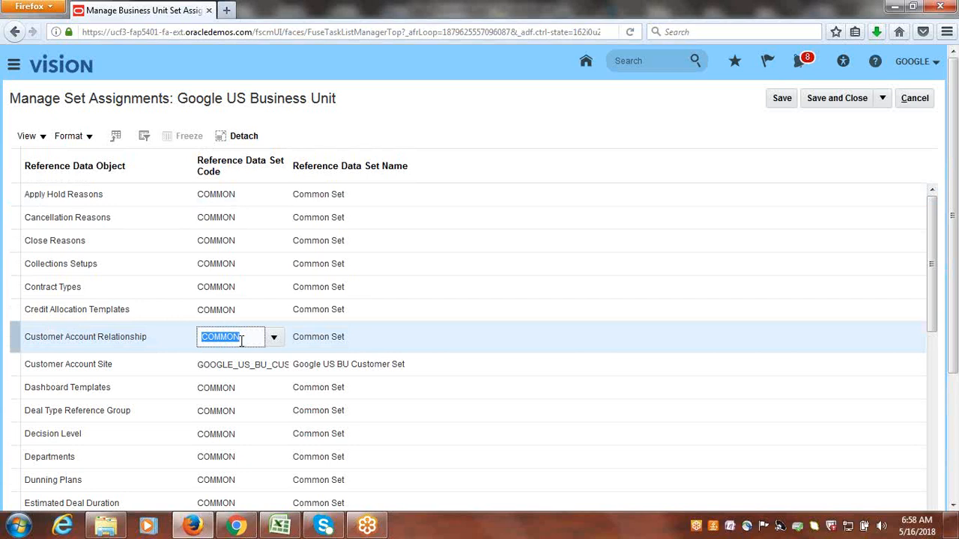
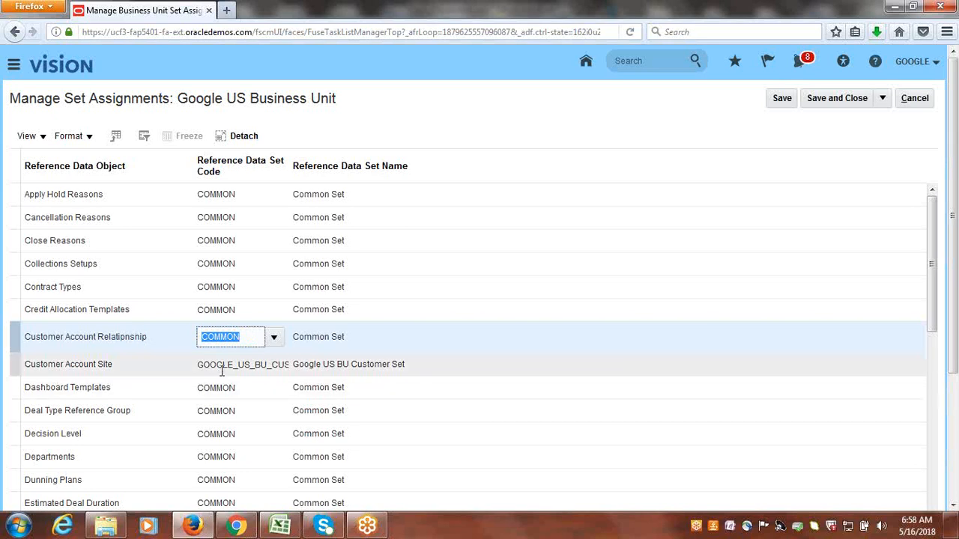
Assign GOOGLE_US_BU_CUST_SET as the Customer Account Relationship's reference data set, then save and close the set assignments.
{"action": "type", "text": "google"}
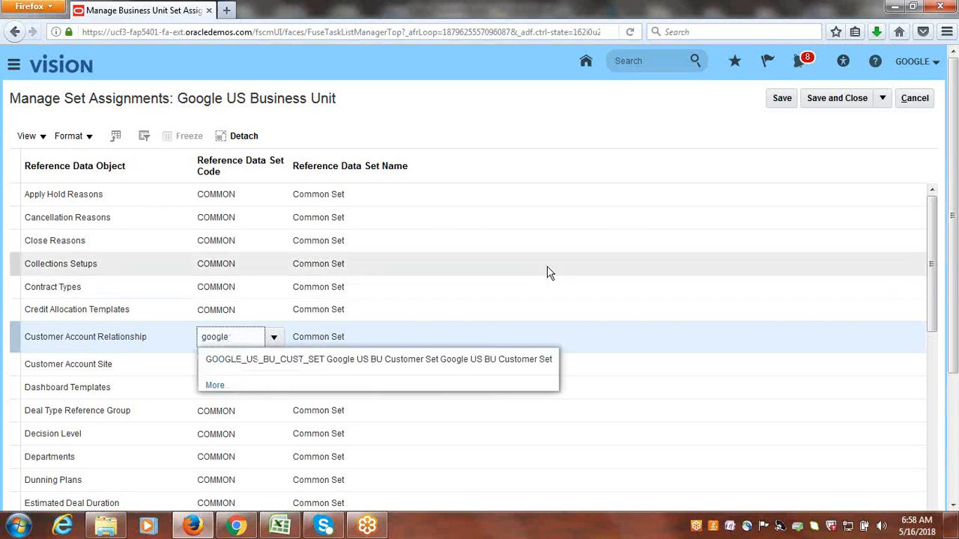
{"action": "left_click", "coordinate": [286, 360]}
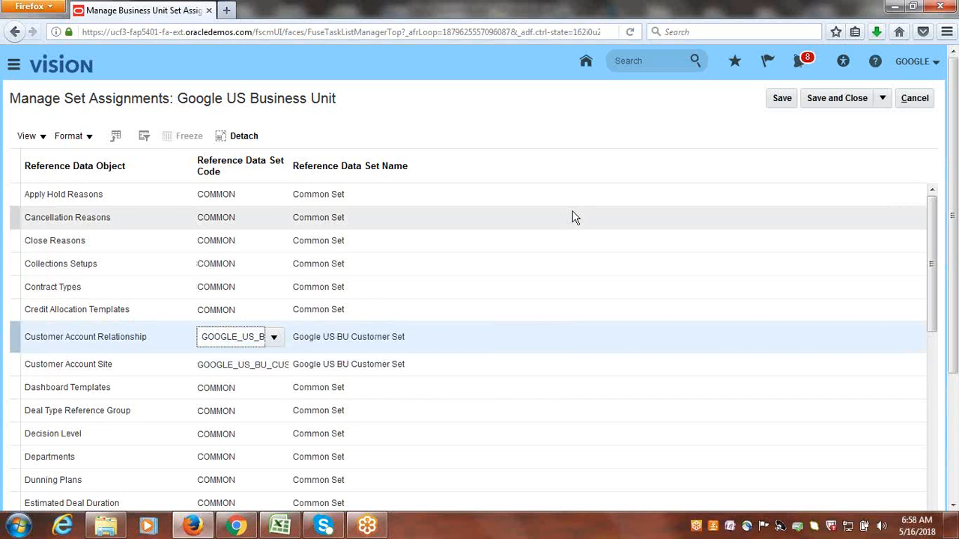
{"action": "left_click", "coordinate": [846, 98]}
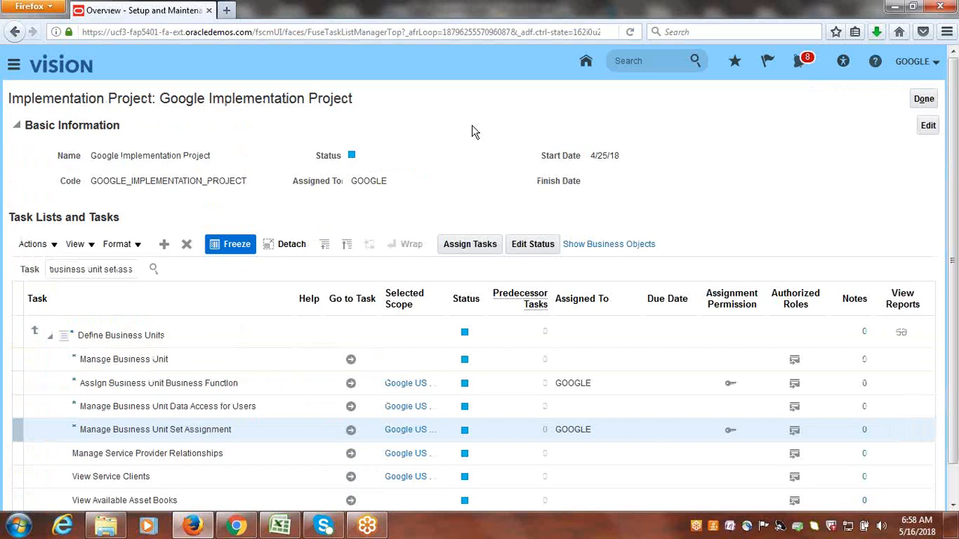
Switch to the Class_Discussions workbook in Excel, enter Done in B74, and review the remaining reciprocal customer tasks.
{"action": "left_click", "coordinate": [281, 529]}
{"action": "key", "text": "Right"}
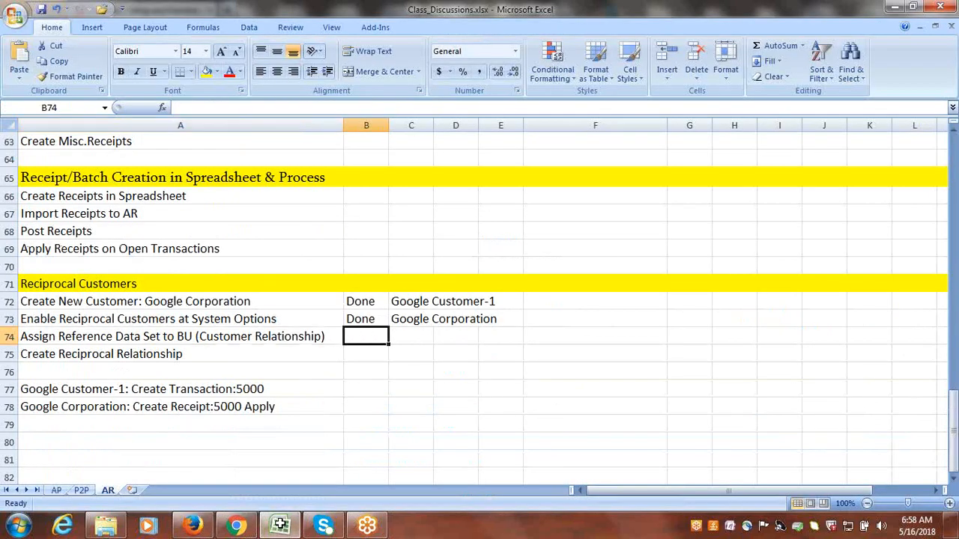
{"action": "type", "text": "d"}
{"action": "key", "text": "Tab"}
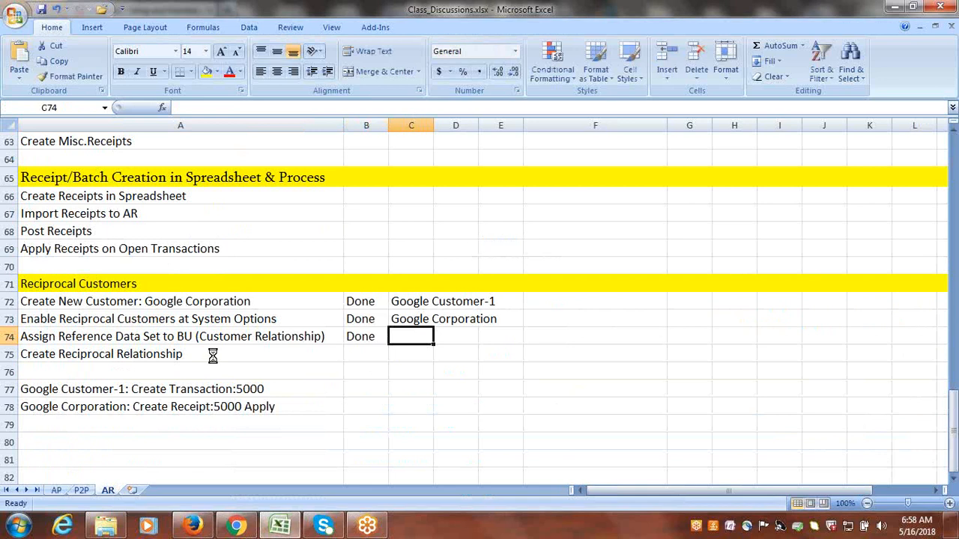
{"action": "left_click", "coordinate": [183, 353]}
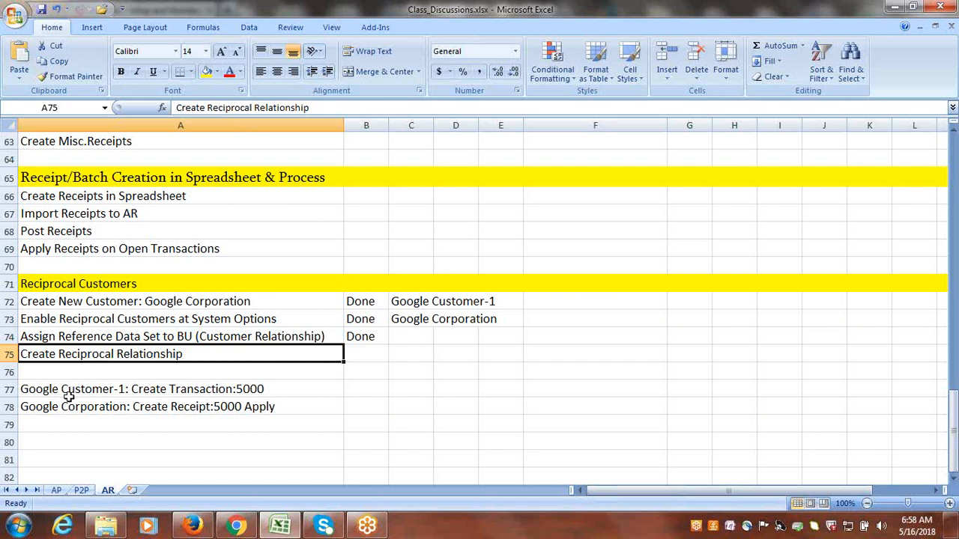
{"action": "left_click", "coordinate": [116, 389]}
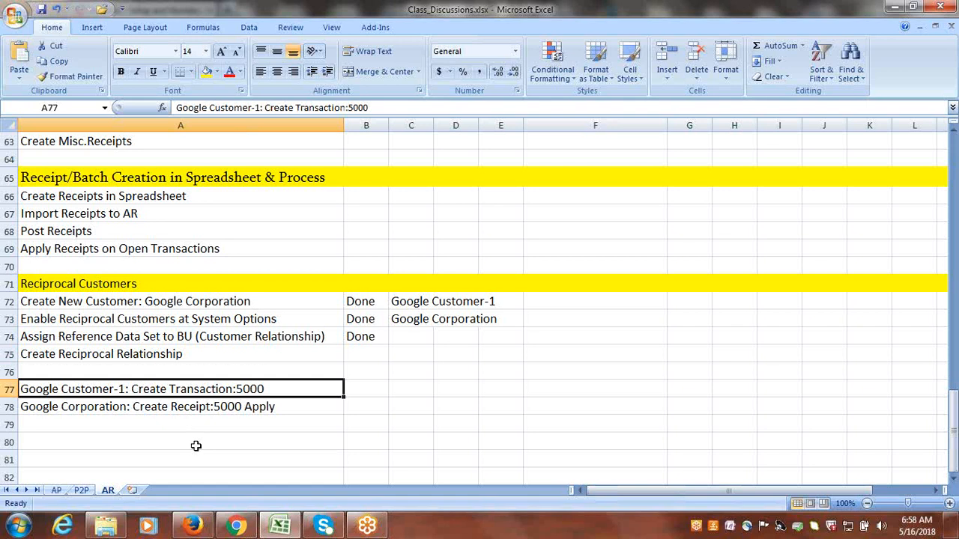
Switch back to Firefox, search the project tasks for "manage customers", and open Manage Customers from the Define Revenue Management path.
{"action": "left_click", "coordinate": [192, 526]}
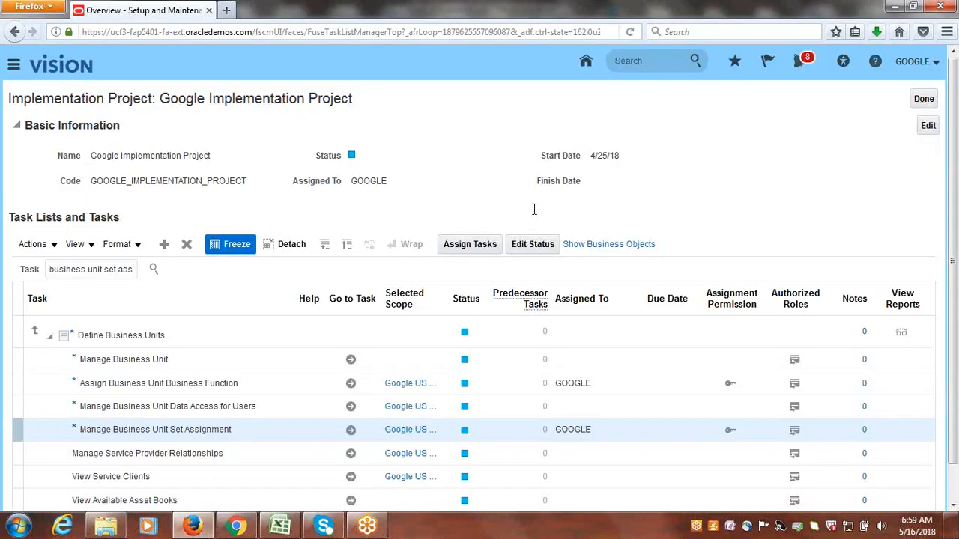
{"action": "triple_click", "coordinate": [91, 273]}
{"action": "type", "text": "manager"}
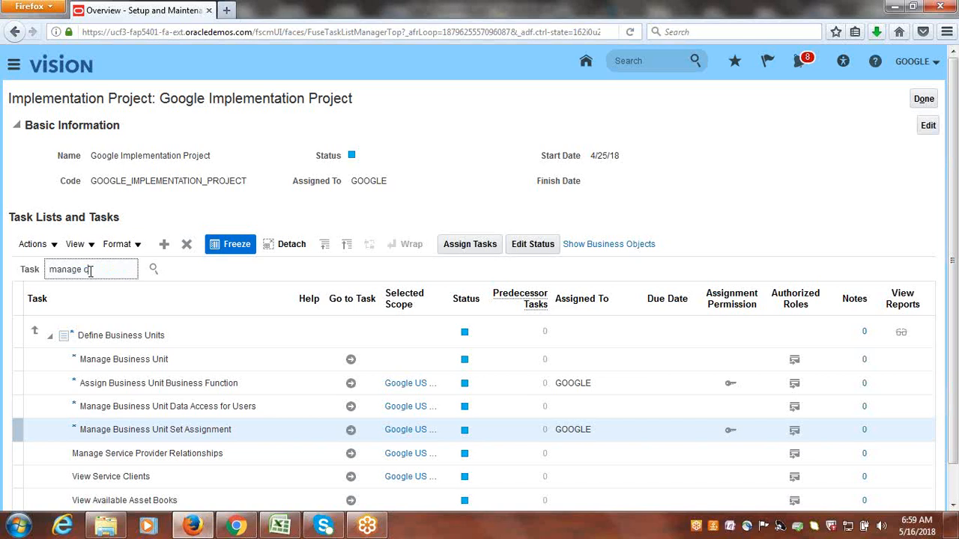
{"action": "type", "text": "omers"}
{"action": "key", "text": "Return"}
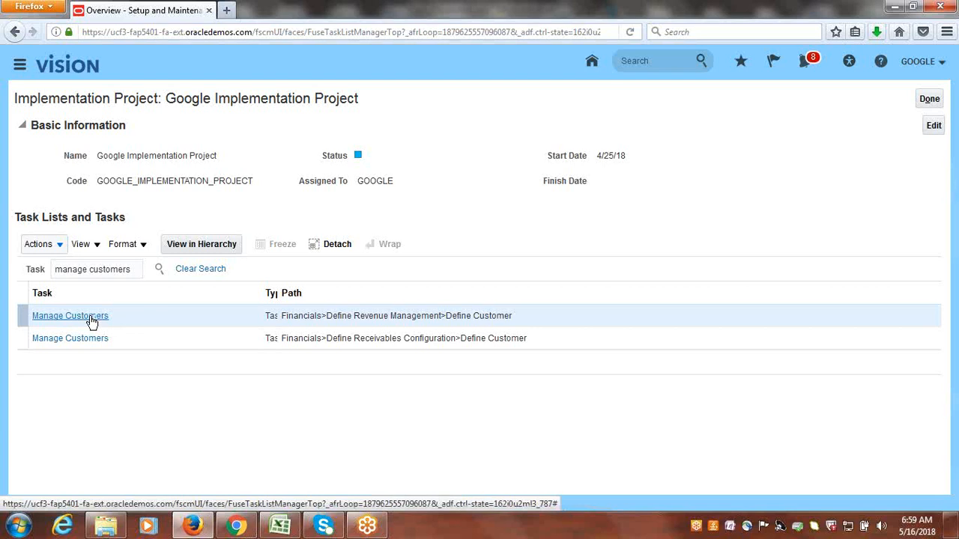
{"action": "left_click", "coordinate": [90, 320]}
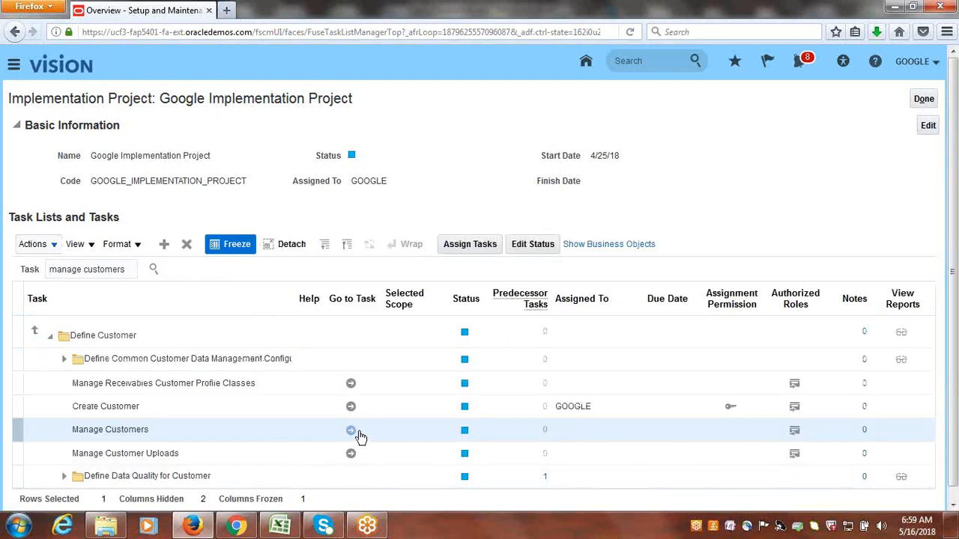
{"action": "left_click", "coordinate": [352, 432]}
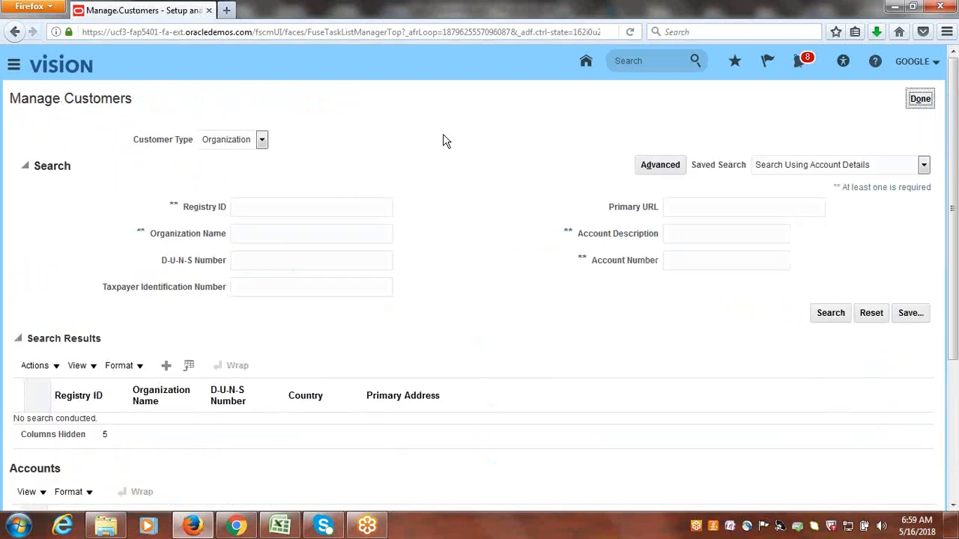
Search the customers by organization name for Google Customer-1 and open its account.
{"action": "left_click", "coordinate": [260, 237]}
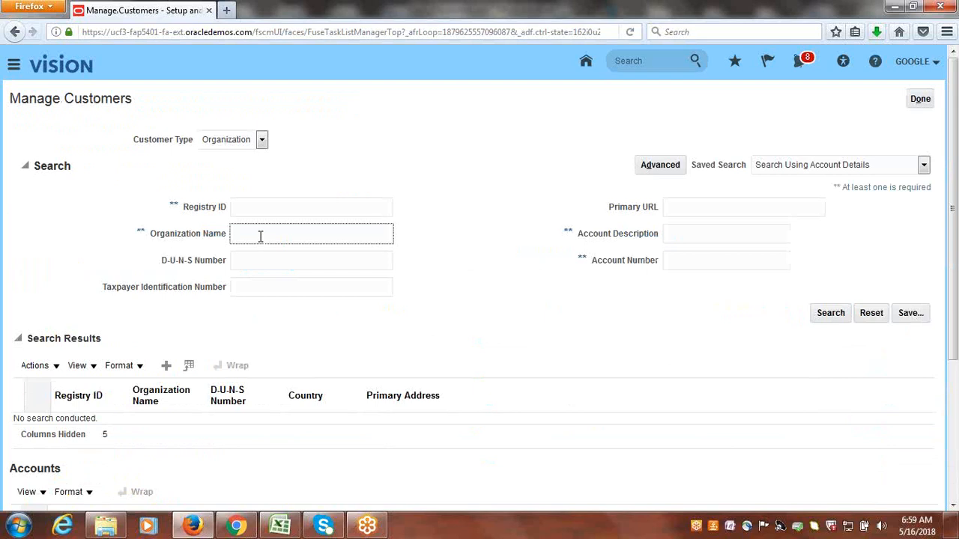
{"action": "type", "text": "Google CC"}
{"action": "key", "text": "Return"}
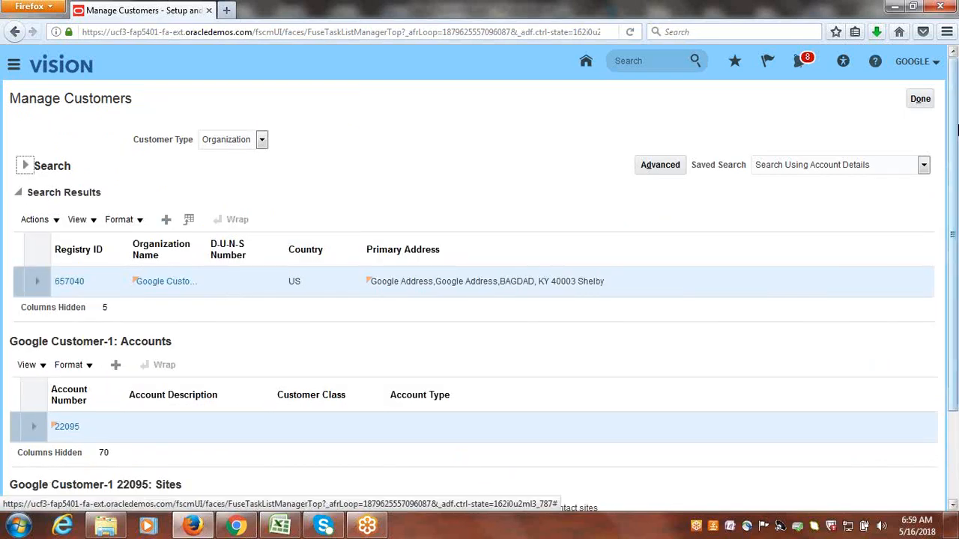
{"action": "left_click_drag", "start_coordinate": [957, 132], "coordinate": [957, 242]}
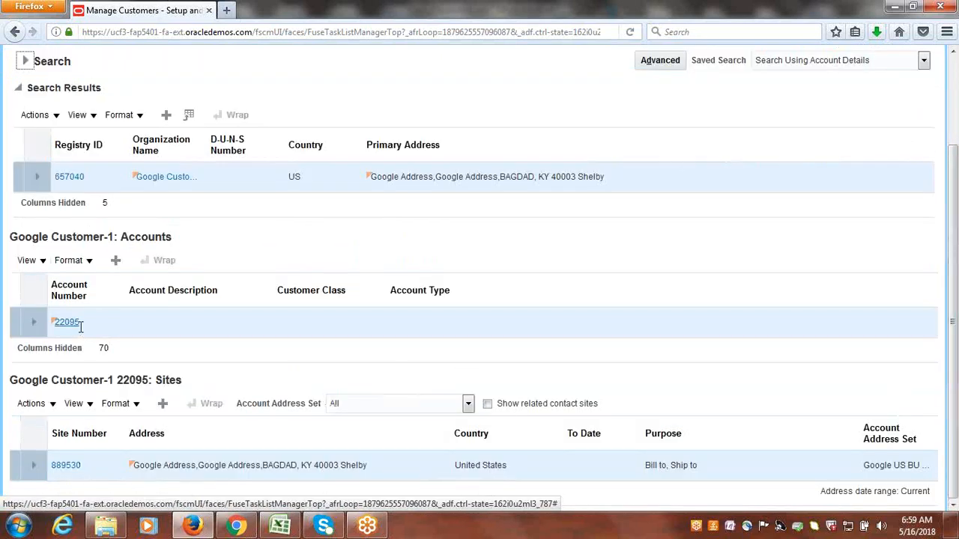
{"action": "left_click", "coordinate": [79, 325]}
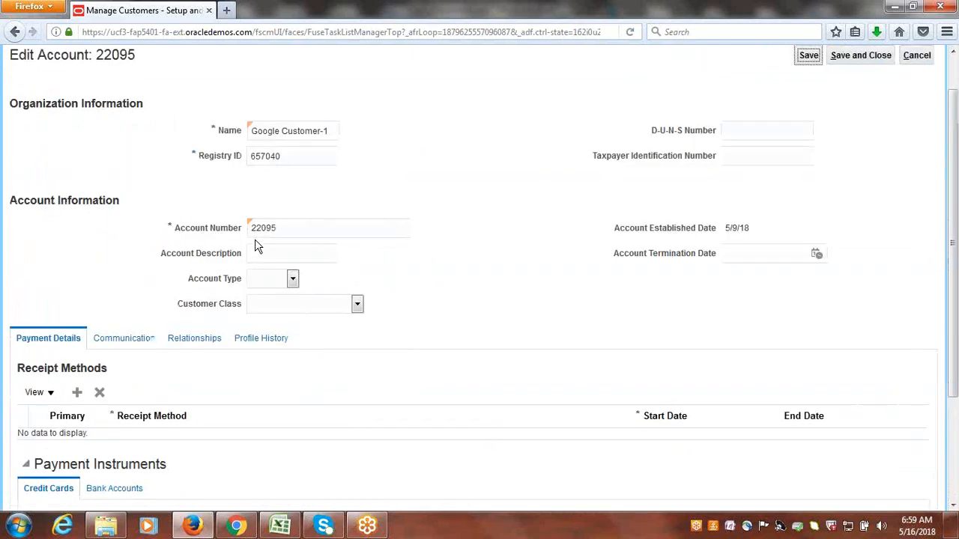
{"action": "scroll", "coordinate": [956, 304], "scroll_direction": "down", "scroll_amount": 3}
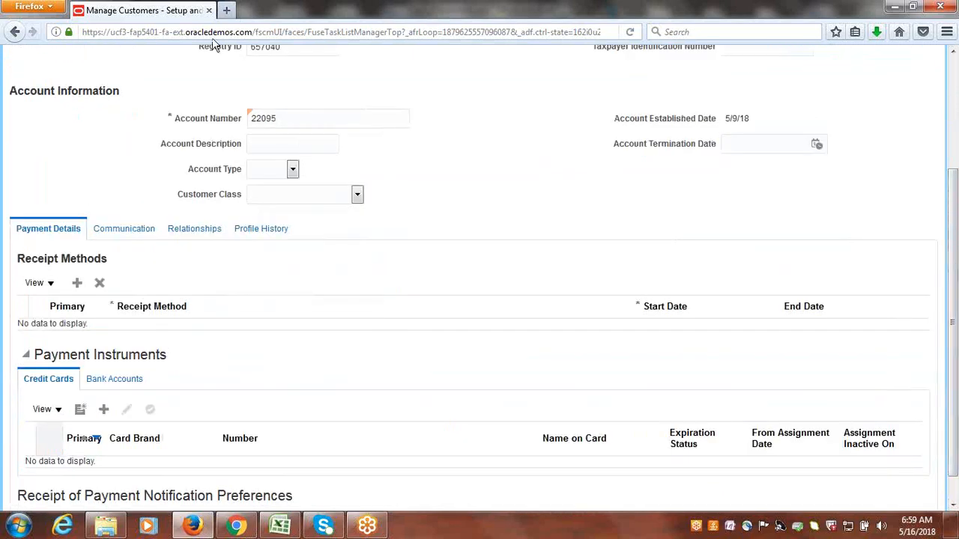
{"action": "left_click", "coordinate": [194, 232]}
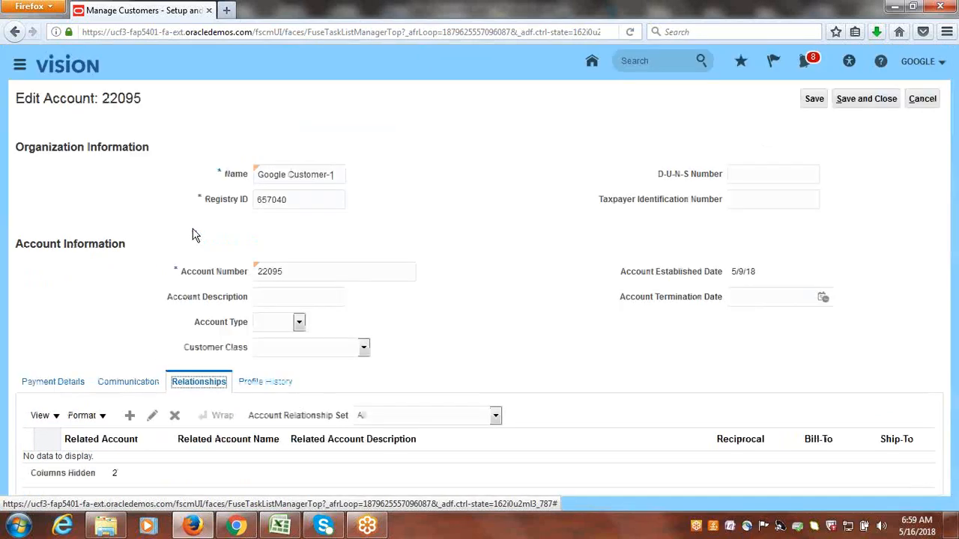
{"action": "left_click_drag", "start_coordinate": [956, 208], "coordinate": [386, 441]}
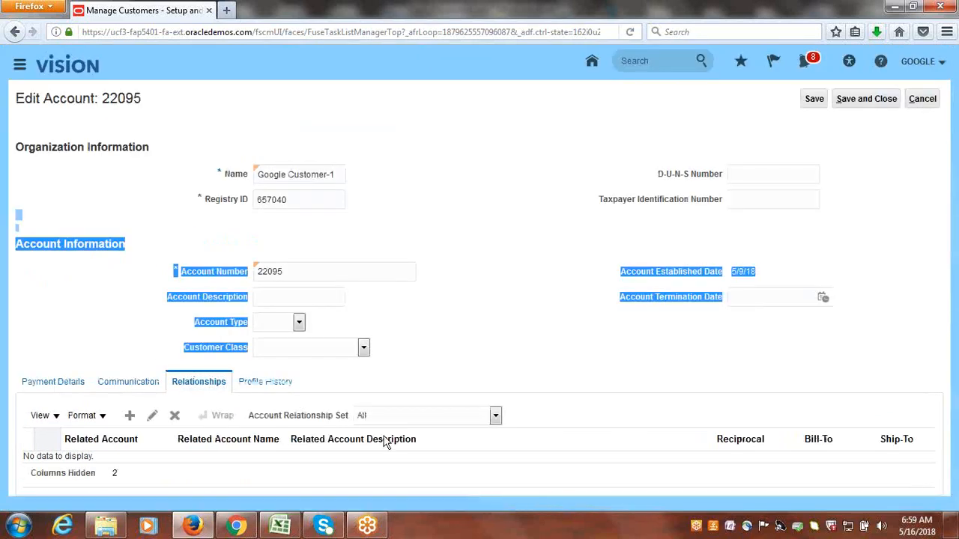
{"action": "left_click", "coordinate": [439, 242]}
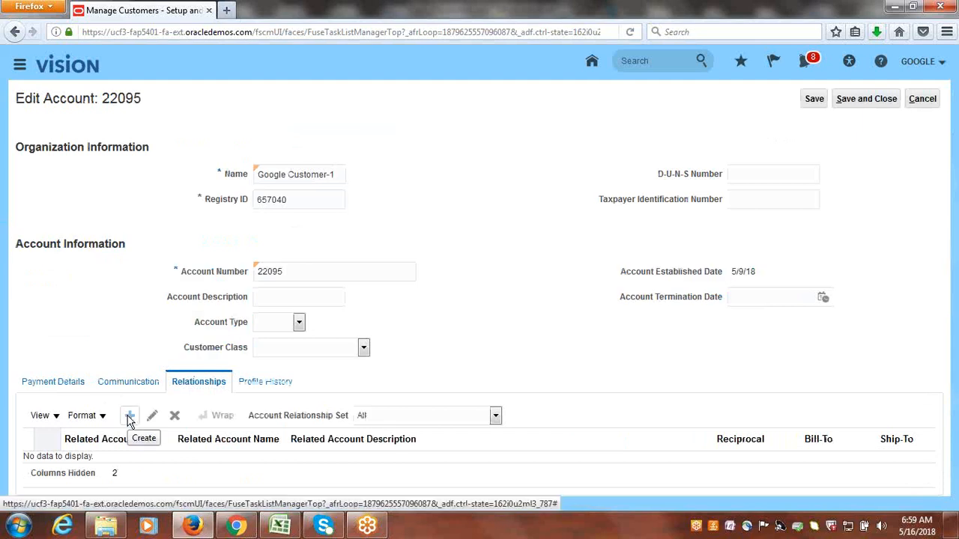
{"action": "left_click", "coordinate": [129, 418]}
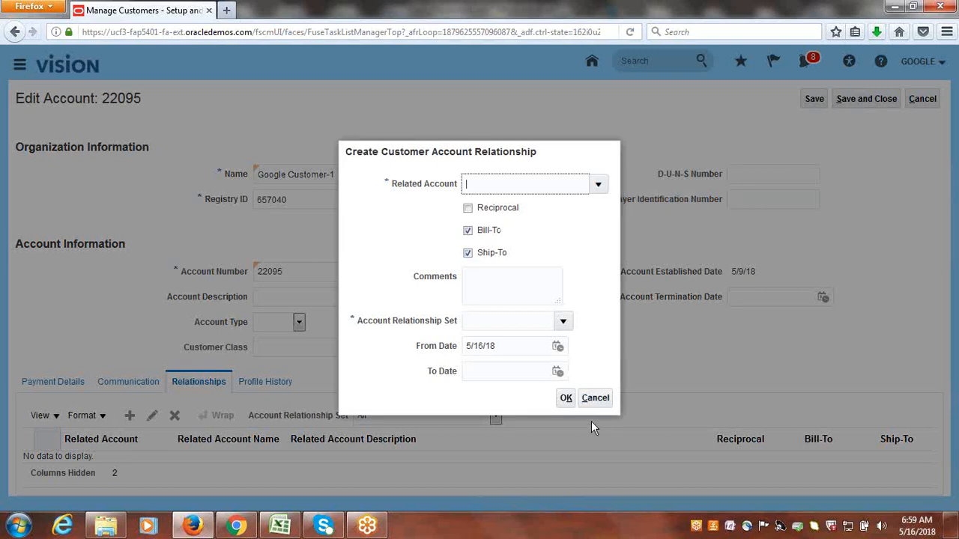
{"action": "left_click", "coordinate": [599, 398]}
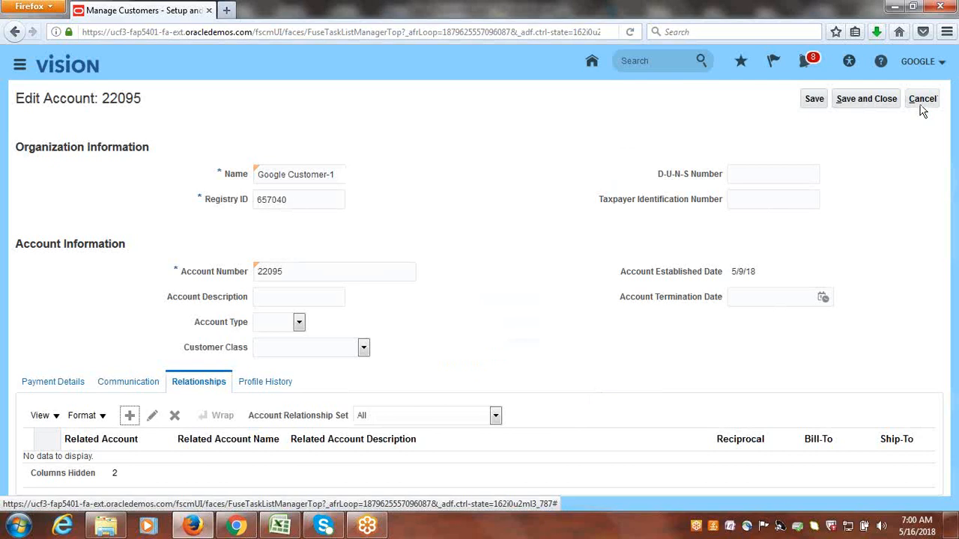
{"action": "left_click", "coordinate": [921, 101]}
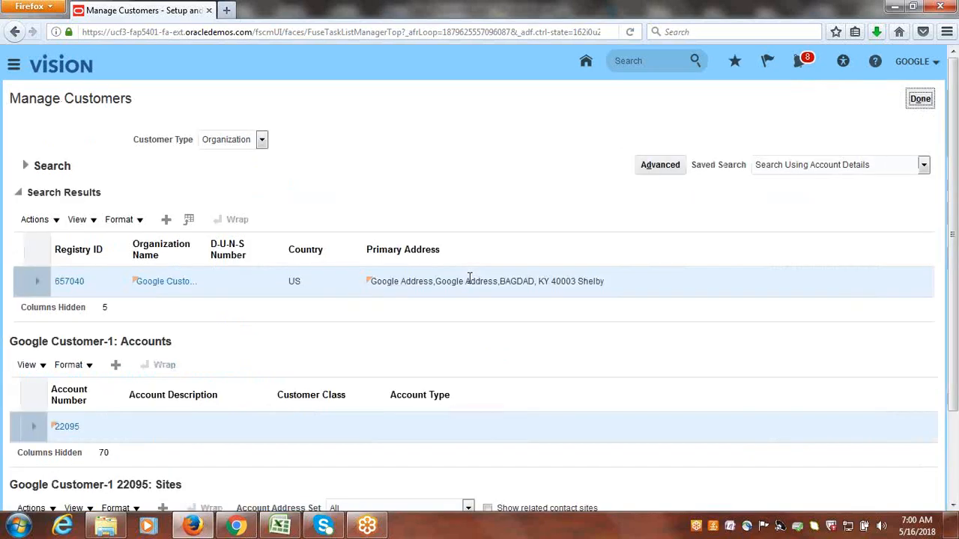
{"action": "left_click", "coordinate": [24, 168]}
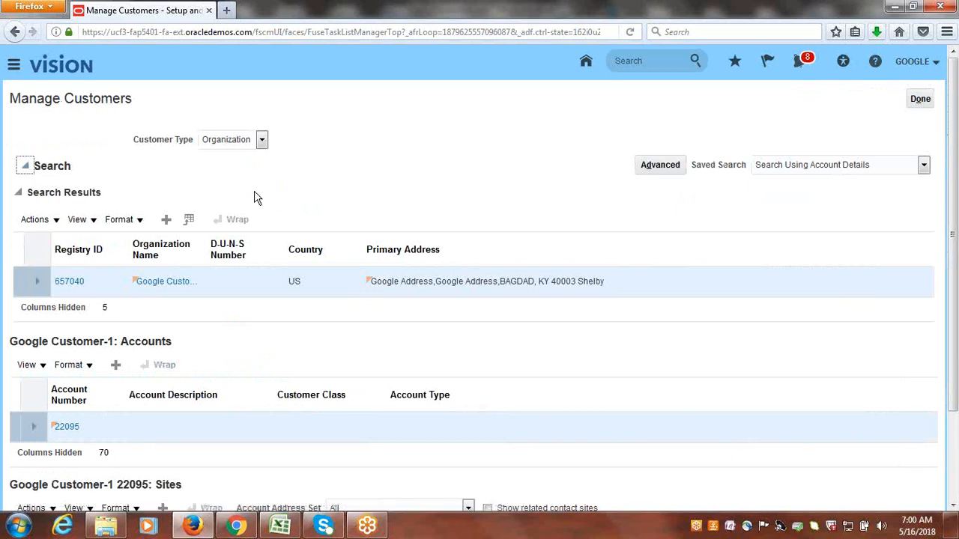
{"action": "left_click", "coordinate": [291, 234]}
{"action": "key", "text": "BackSpace"}
{"action": "key", "text": "BackSpace"}
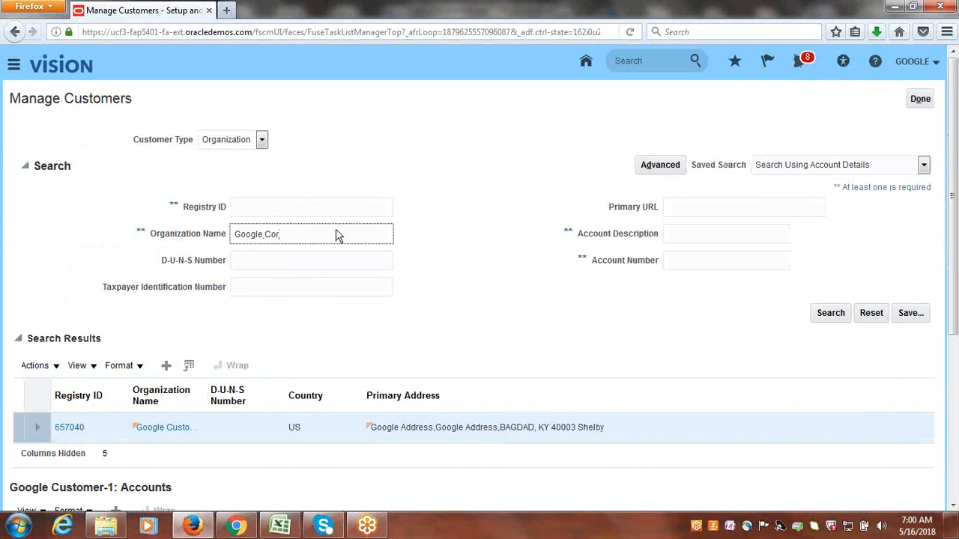
{"action": "key", "text": "Return"}
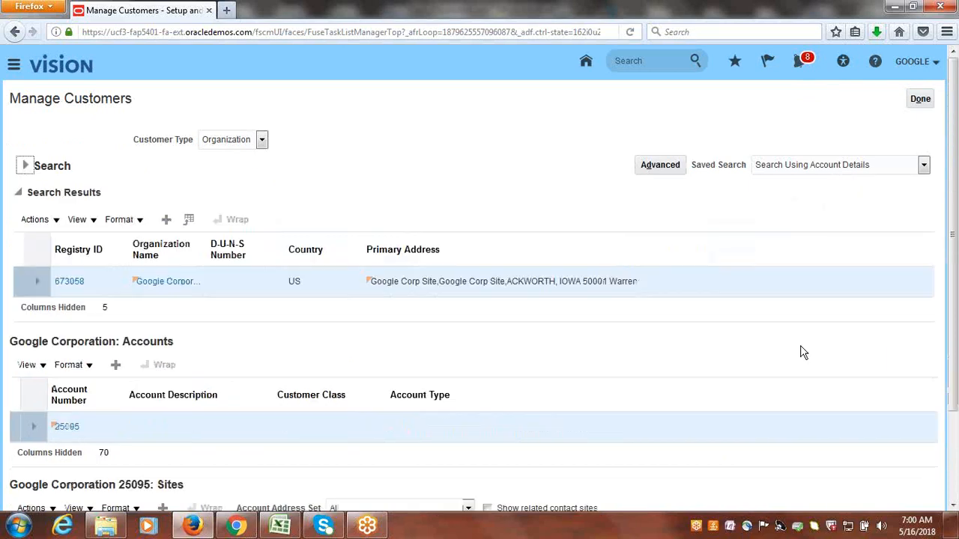
{"action": "left_click_drag", "start_coordinate": [956, 280], "coordinate": [956, 367]}
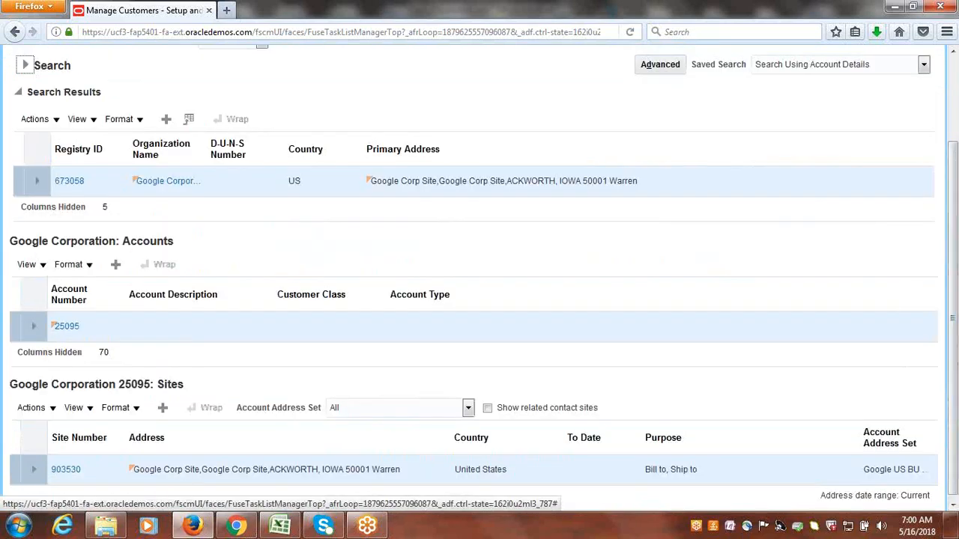
{"action": "left_click", "coordinate": [15, 529]}
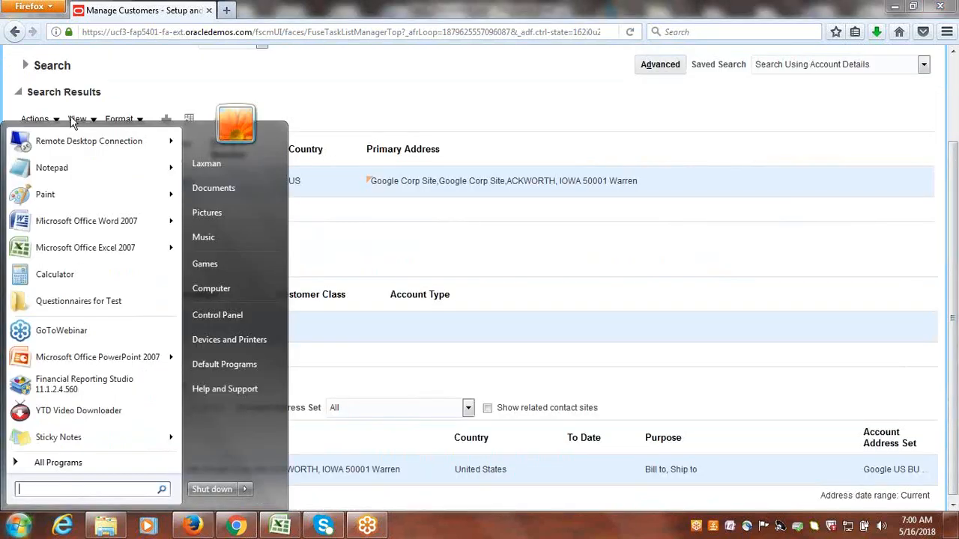
{"action": "left_click", "coordinate": [57, 173]}
{"action": "left_click_drag", "start_coordinate": [254, 155], "coordinate": [476, 168]}
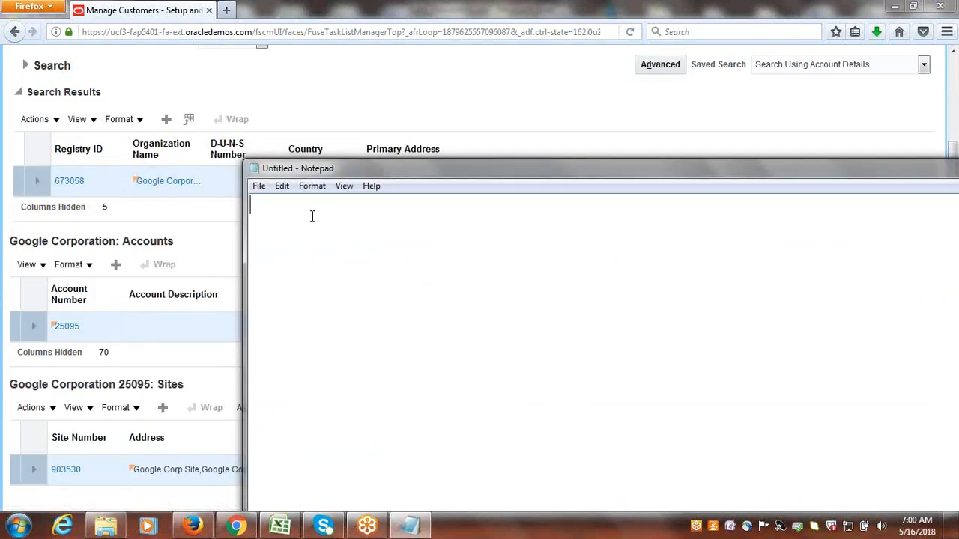
{"action": "type", "text": "25095"}
Switch back to Firefox and search the customers by organization name for Google Customer-1.
{"action": "key", "text": "alt+Tab"}
{"action": "scroll", "coordinate": [953, 235], "scroll_direction": "up", "scroll_amount": 2}
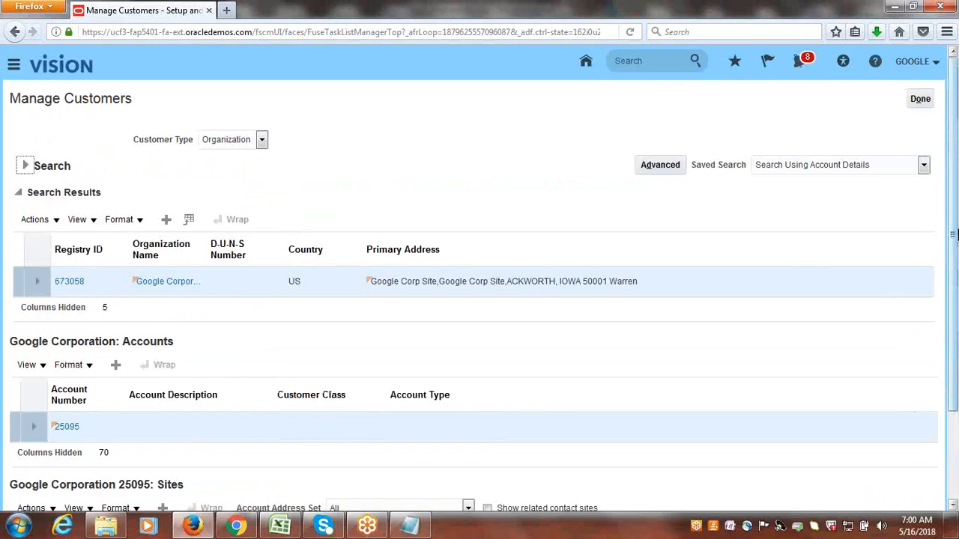
{"action": "left_click", "coordinate": [32, 171]}
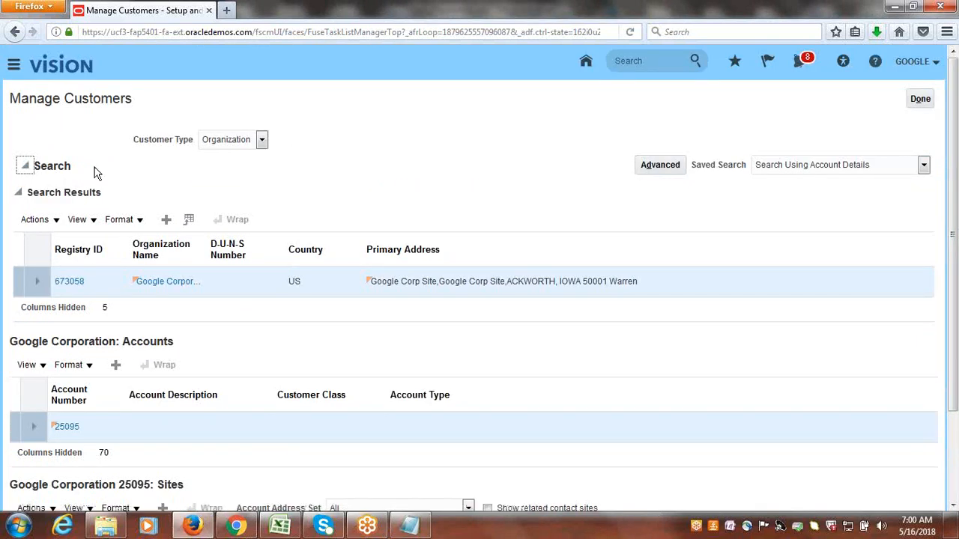
{"action": "left_click", "coordinate": [287, 234]}
{"action": "key", "text": "BackSpace"}
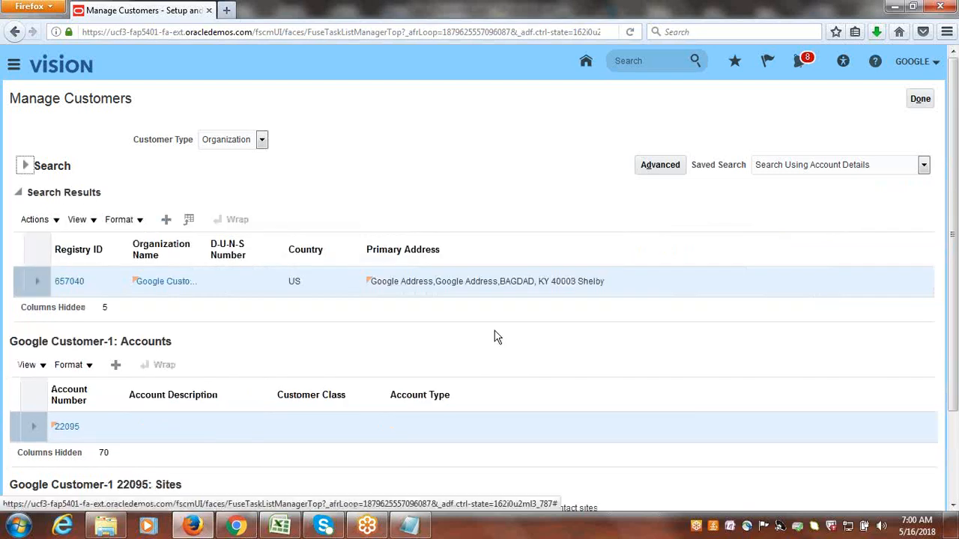
{"action": "left_click_drag", "start_coordinate": [956, 265], "coordinate": [956, 345]}
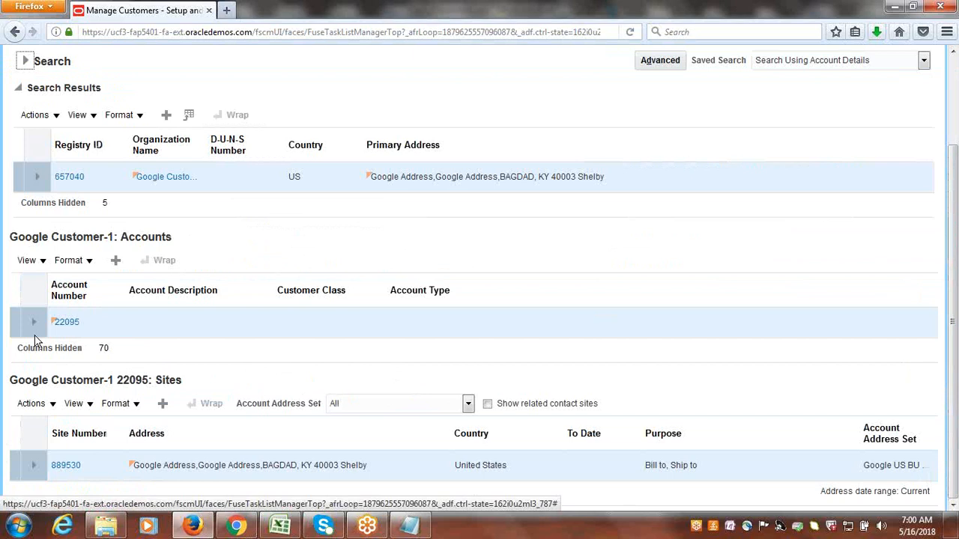
{"action": "left_click", "coordinate": [67, 320]}
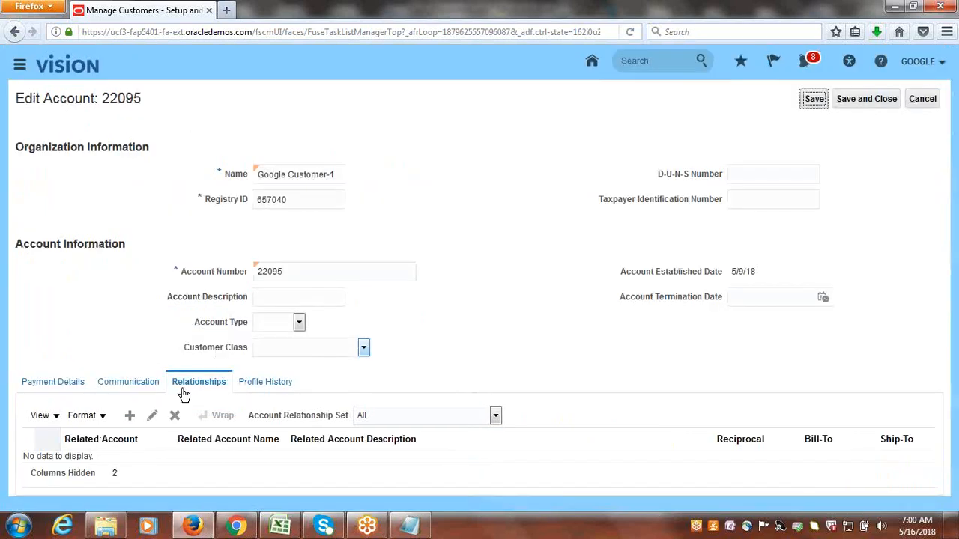
{"action": "left_click", "coordinate": [129, 420]}
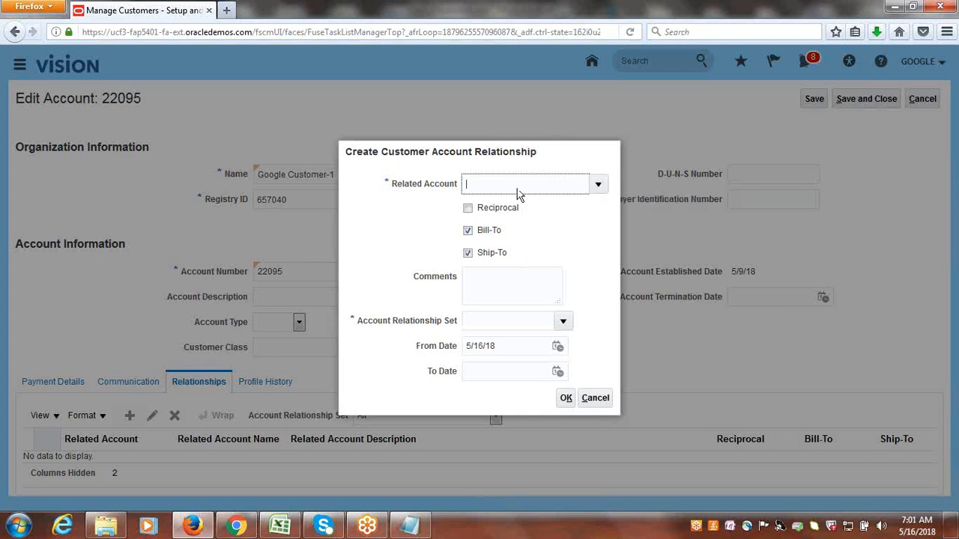
{"action": "left_click", "coordinate": [409, 526]}
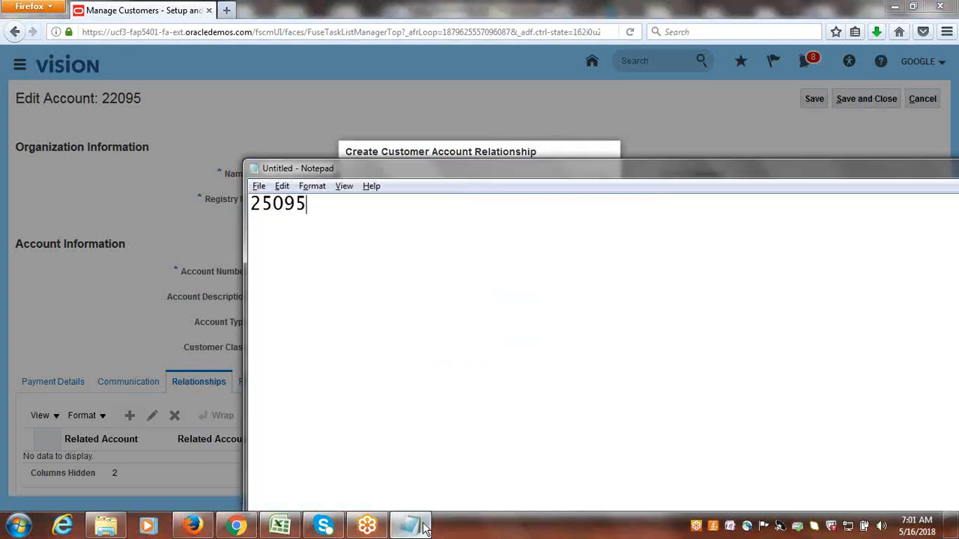
{"action": "double_click", "coordinate": [303, 204]}
{"action": "key", "text": "ctrl+c"}
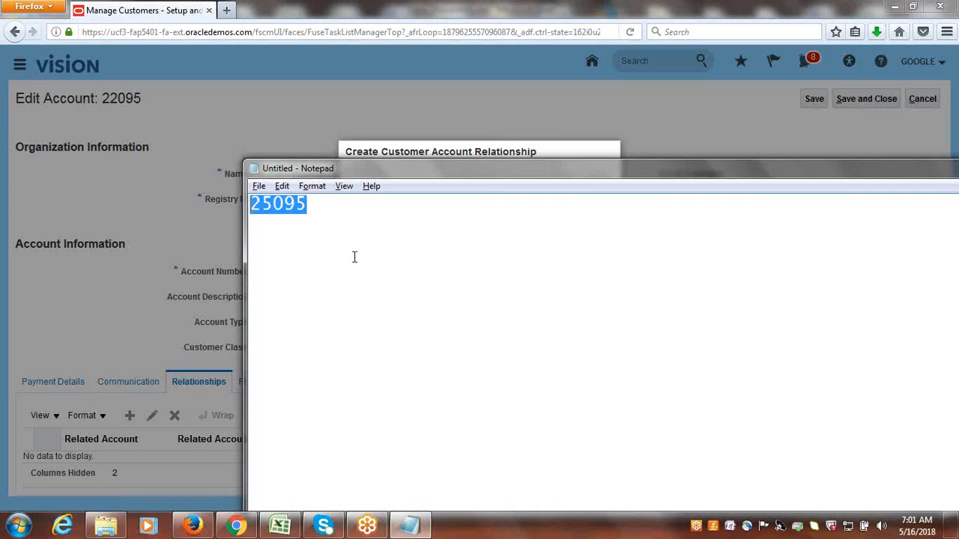
{"action": "key", "text": "alt+Tab"}
Search the related accounts by the copied account number and select Google Corporation as the related account.
{"action": "left_click", "coordinate": [603, 185]}
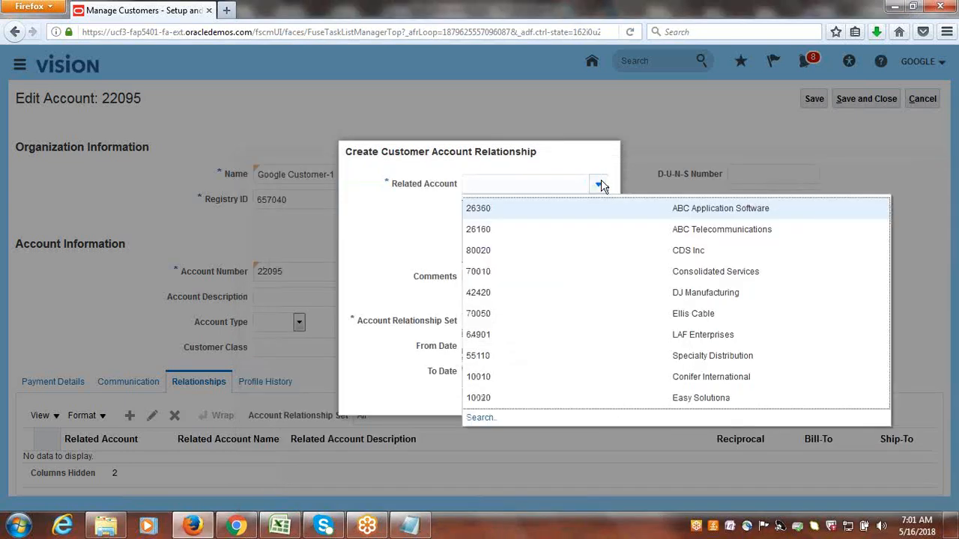
{"action": "left_click", "coordinate": [481, 418]}
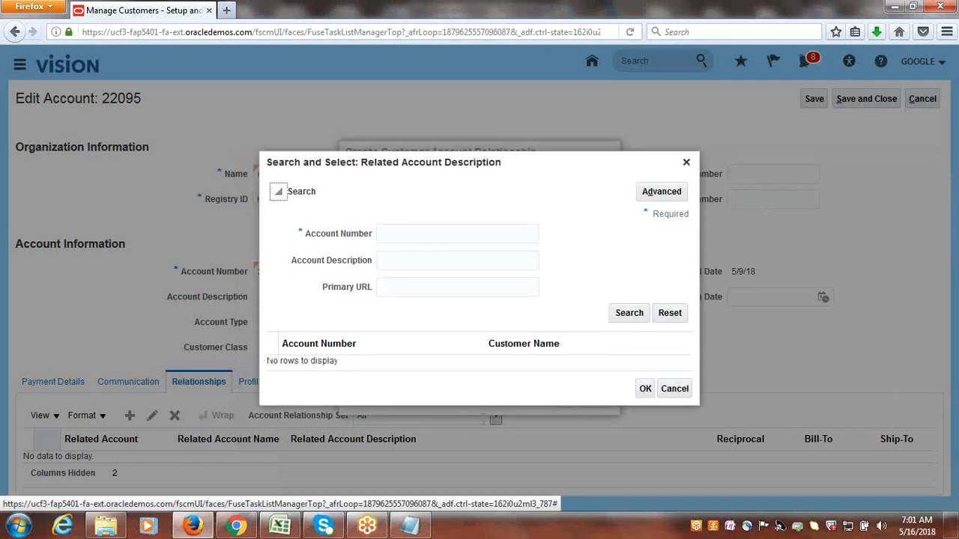
{"action": "key", "text": "alt+Tab"}
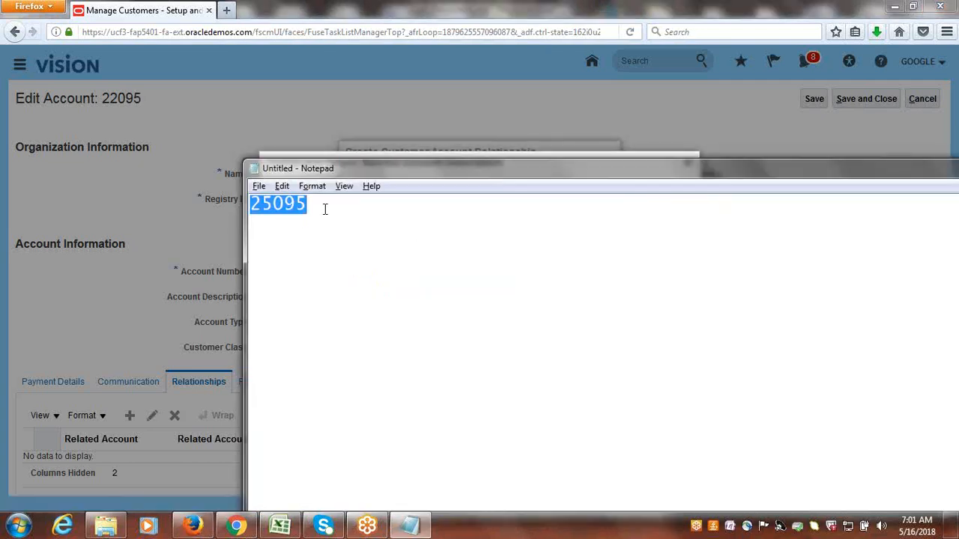
{"action": "key", "text": "alt+Tab"}
{"action": "left_click", "coordinate": [402, 233]}
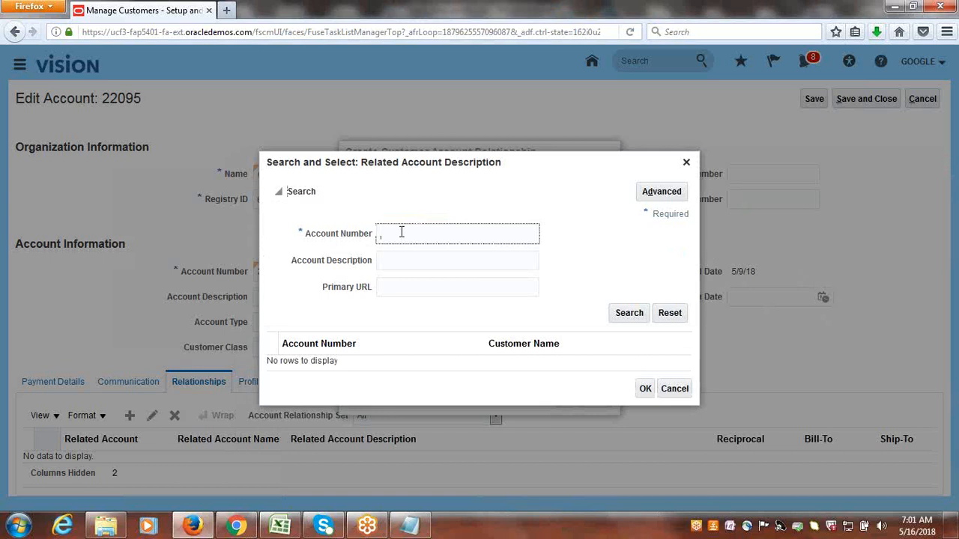
{"action": "key", "text": "ctrl+v"}
{"action": "left_click", "coordinate": [627, 313]}
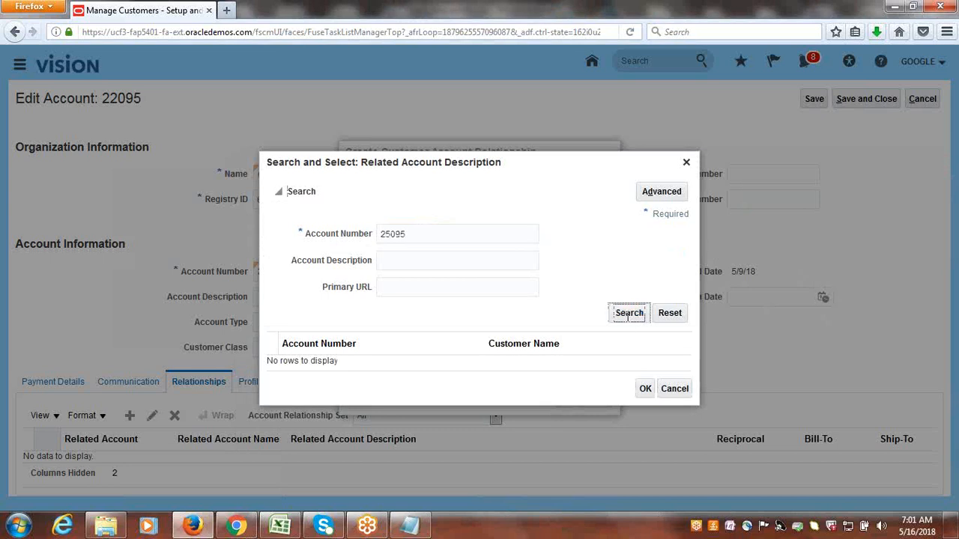
{"action": "left_click", "coordinate": [356, 364]}
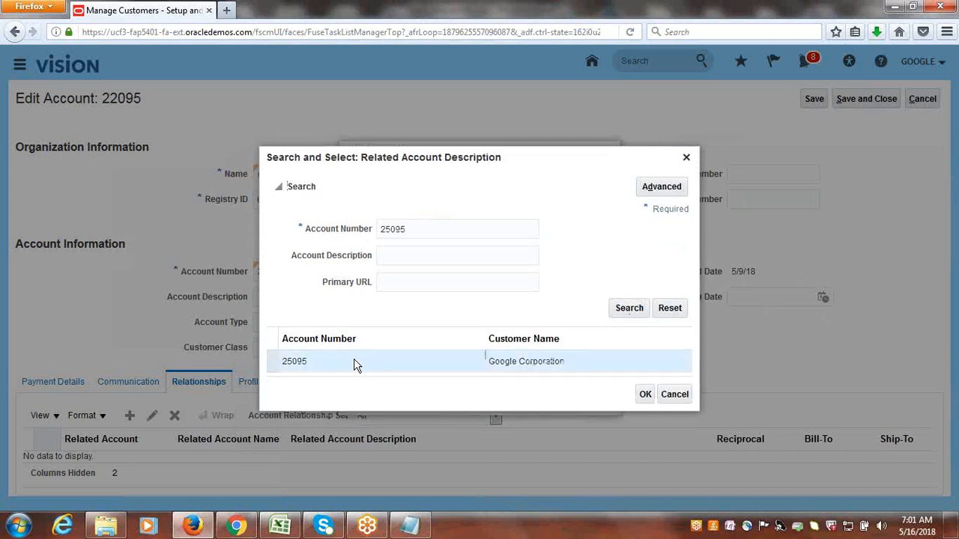
{"action": "left_click", "coordinate": [645, 397]}
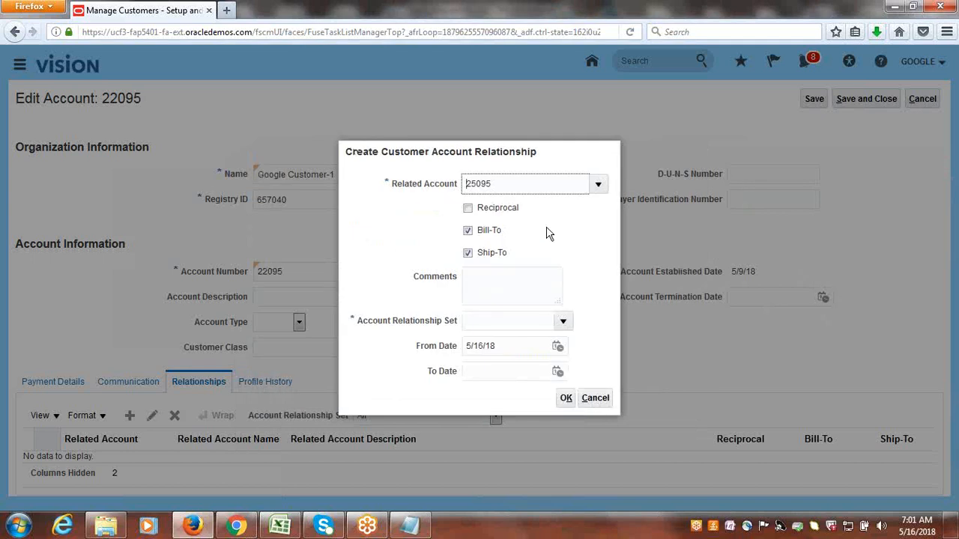
Make the relationship reciprocal and assign it the Google US BU Customer Set, found by searching for reference data set code GOOGLE.
{"action": "left_click", "coordinate": [468, 209]}
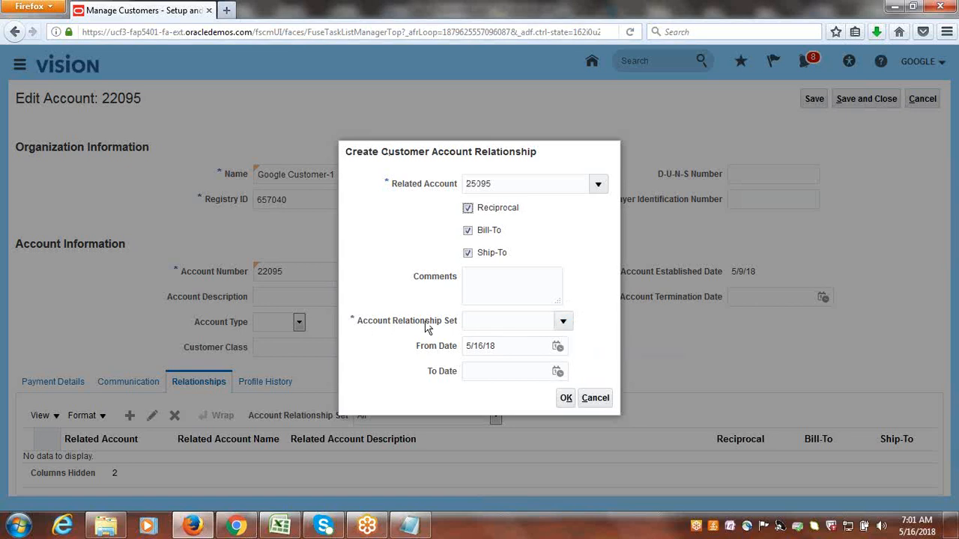
{"action": "left_click", "coordinate": [563, 322]}
{"action": "left_click", "coordinate": [482, 297]}
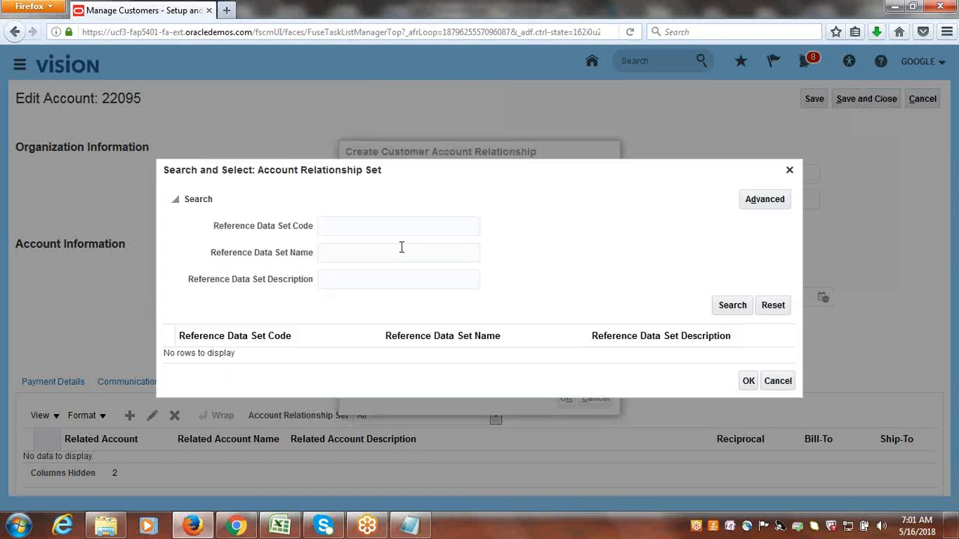
{"action": "left_click", "coordinate": [356, 227]}
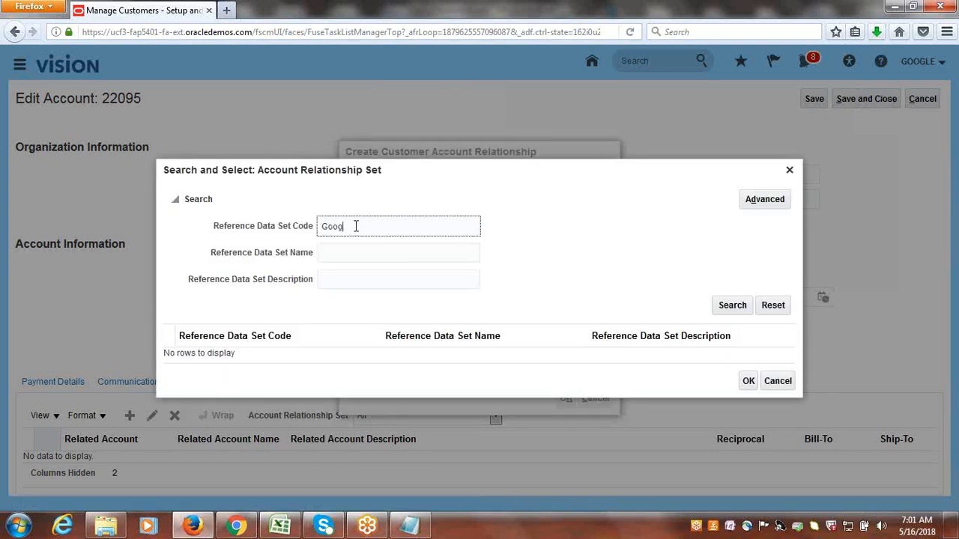
{"action": "type", "text": "Googl"}
{"action": "key", "text": "BackSpace"}
{"action": "key", "text": "BackSpace"}
{"action": "key", "text": "BackSpace"}
{"action": "key", "text": "BackSpace"}
{"action": "key", "text": "BackSpace"}
{"action": "type", "text": "GOOGLE"}
{"action": "left_click", "coordinate": [733, 313]}
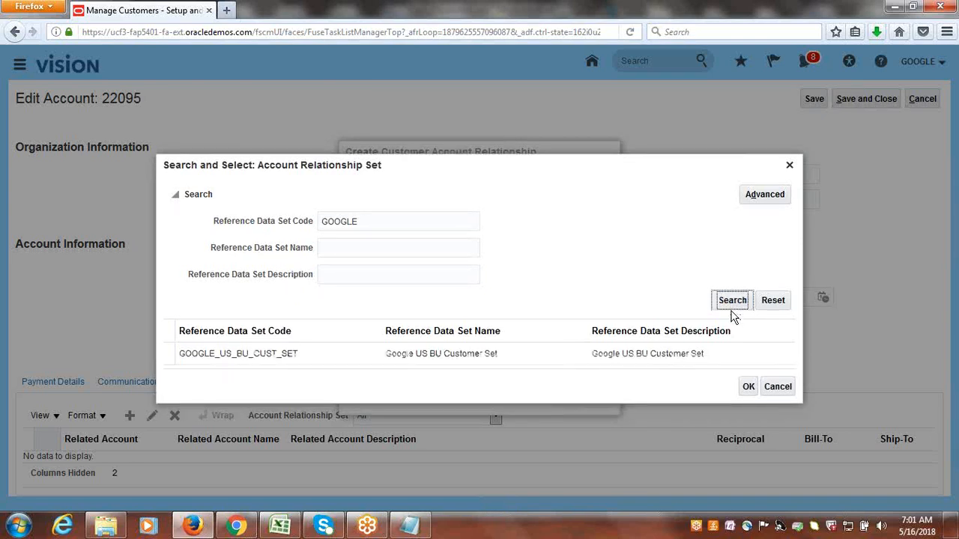
{"action": "left_click", "coordinate": [307, 357]}
{"action": "left_click", "coordinate": [748, 389]}
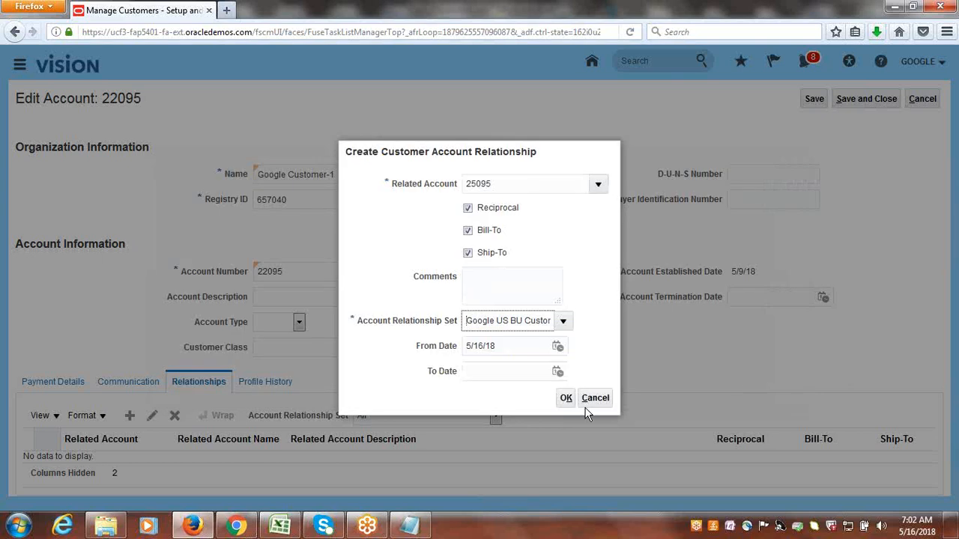
Confirm the new customer account relationship, then save and close the account and leave Manage Customers.
{"action": "left_click", "coordinate": [567, 402]}
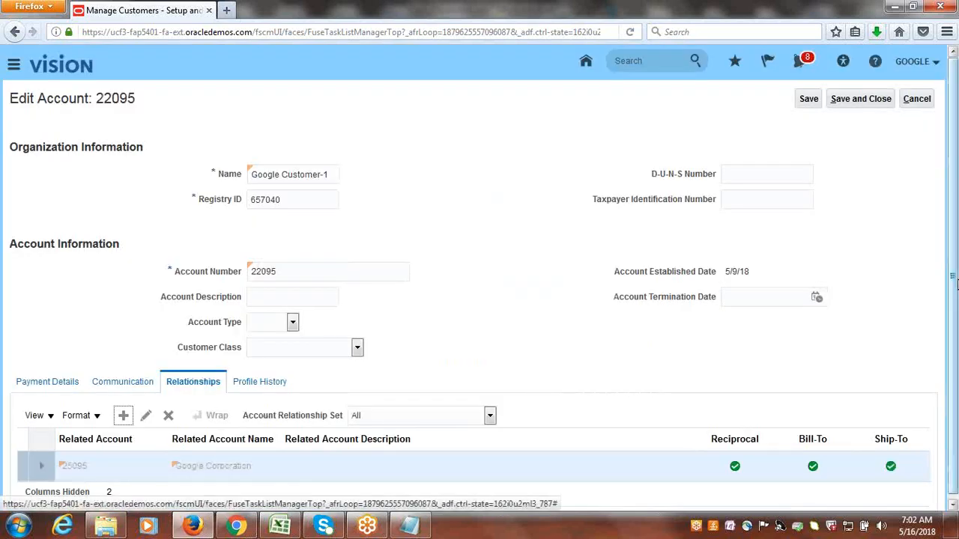
{"action": "left_click", "coordinate": [871, 98]}
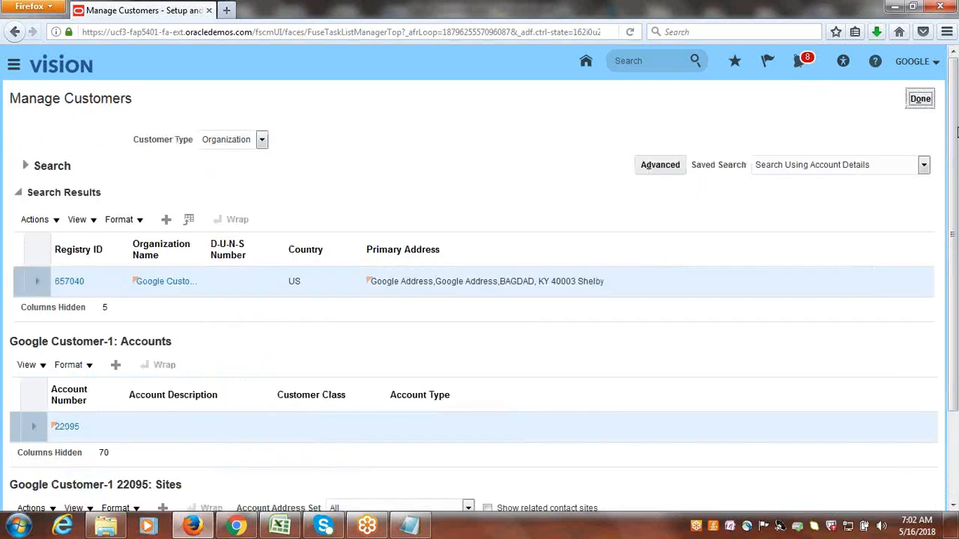
{"action": "left_click", "coordinate": [927, 100]}
Switch to Excel, mark Create Reciprocal Relationship as Done in B75, and select the Google Customer-1 transaction task in A77.
{"action": "left_click", "coordinate": [281, 527]}
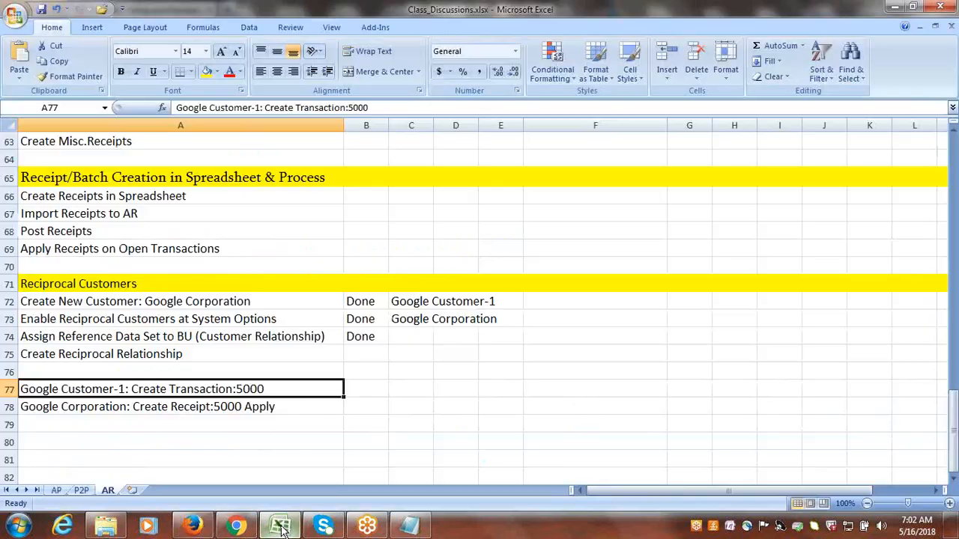
{"action": "key", "text": "Up"}
{"action": "key", "text": "Up"}
{"action": "key", "text": "Right"}
{"action": "type", "text": "Done"}
{"action": "key", "text": "Tab"}
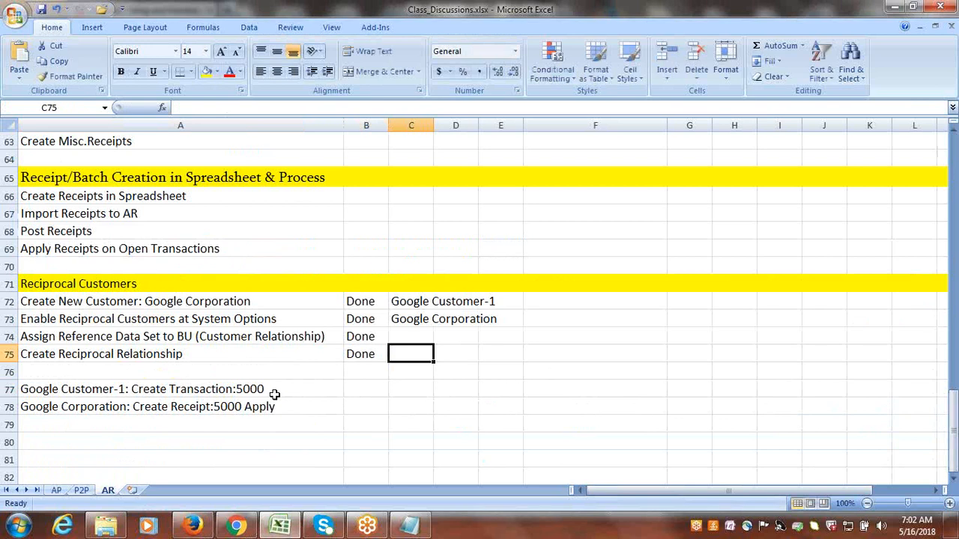
{"action": "left_click", "coordinate": [274, 392]}
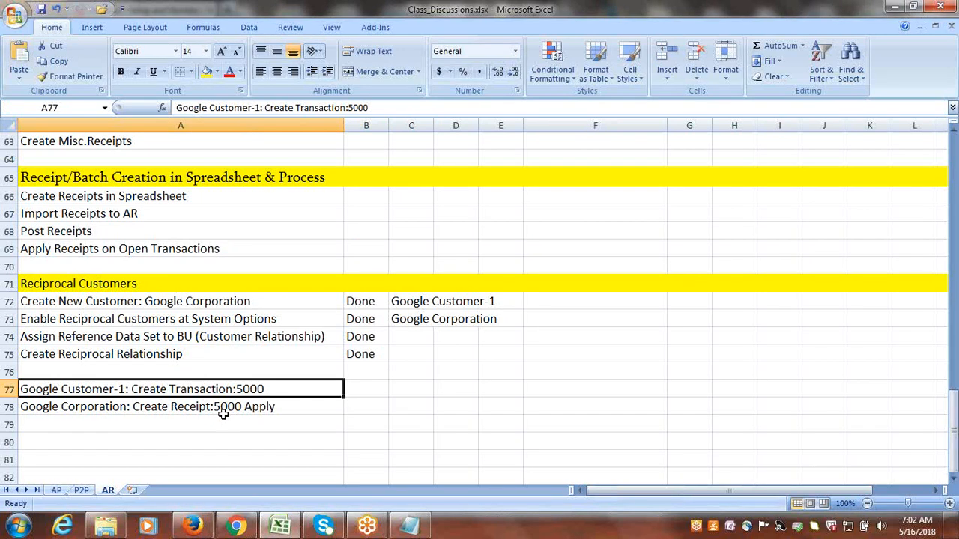
Switch to Firefox and create a new transaction in Receivables Billing with Google Invoice as its transaction source.
{"action": "left_click", "coordinate": [191, 526]}
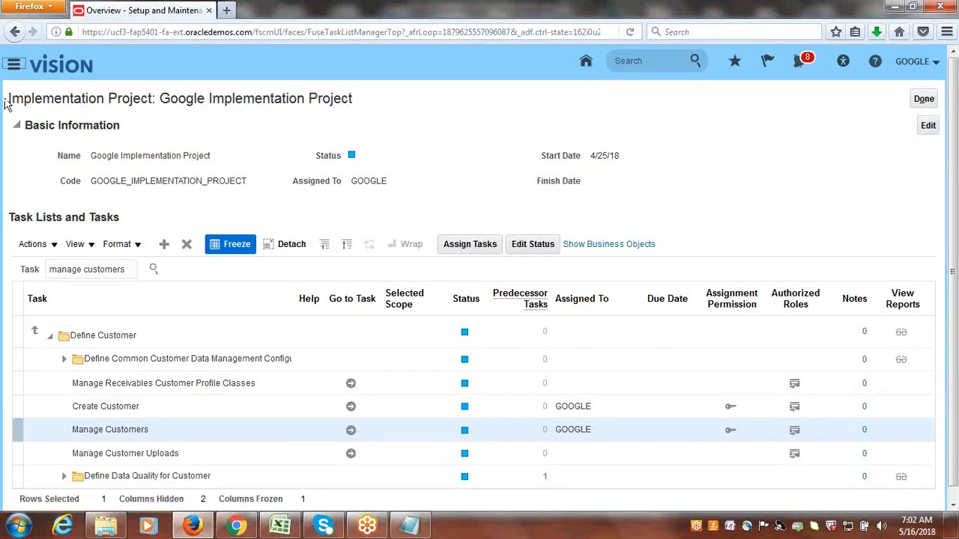
{"action": "left_click", "coordinate": [171, 126]}
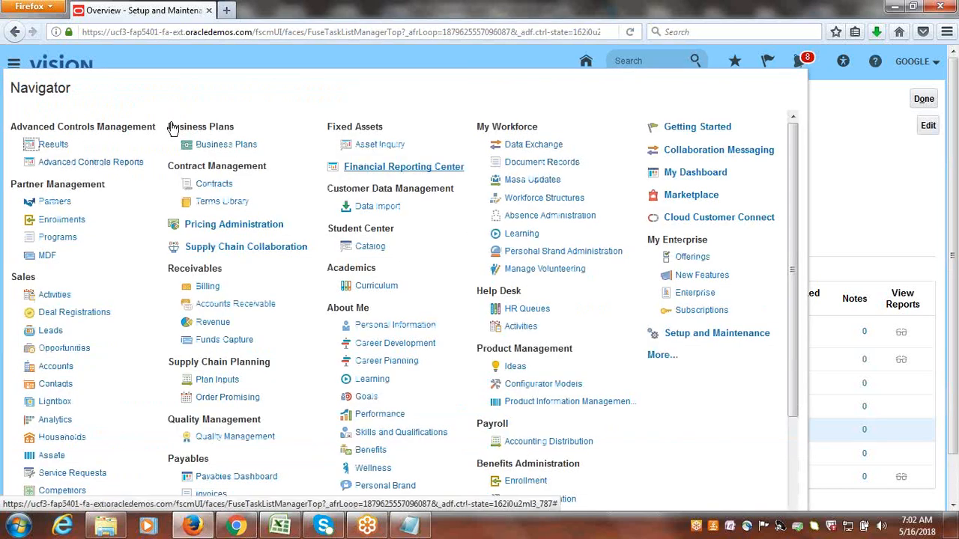
{"action": "left_click", "coordinate": [207, 287]}
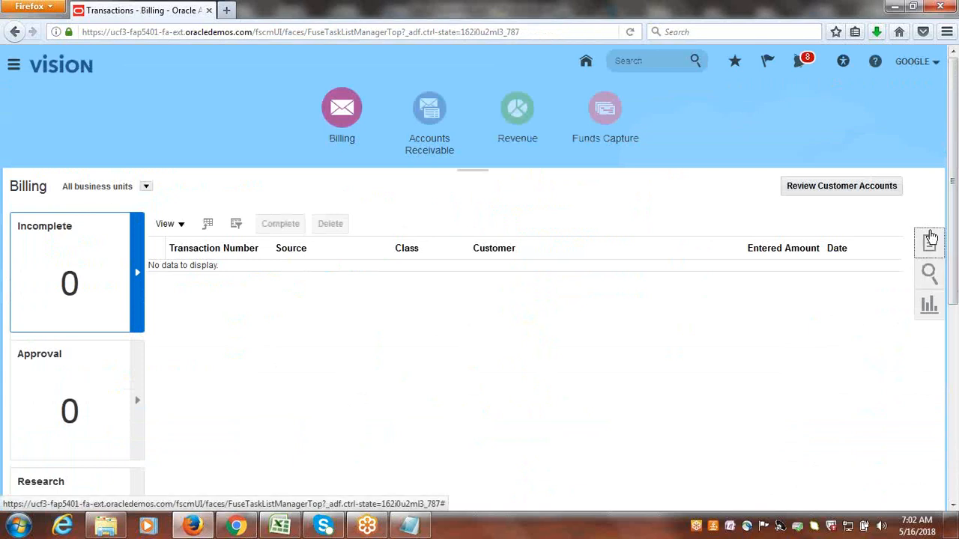
{"action": "left_click", "coordinate": [930, 238]}
{"action": "left_click", "coordinate": [862, 202]}
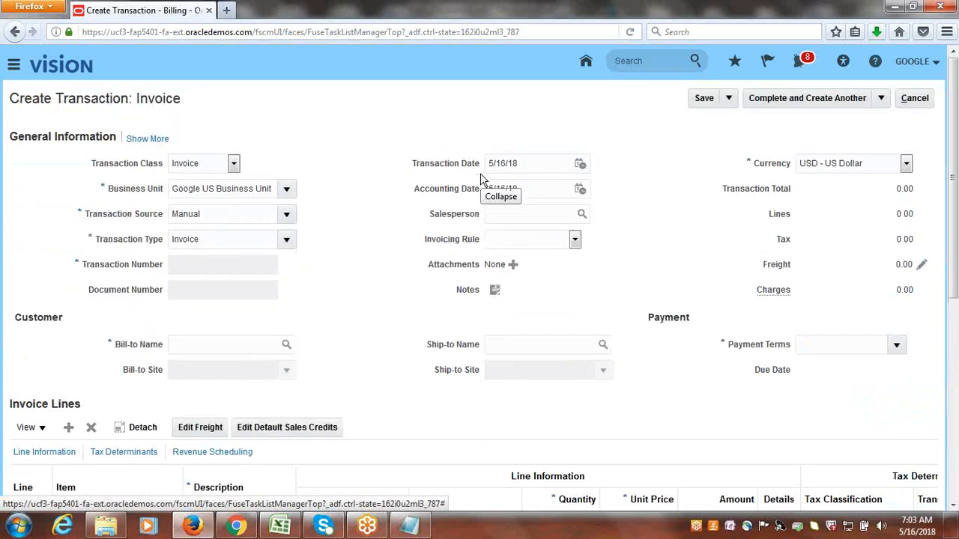
{"action": "left_click", "coordinate": [286, 215]}
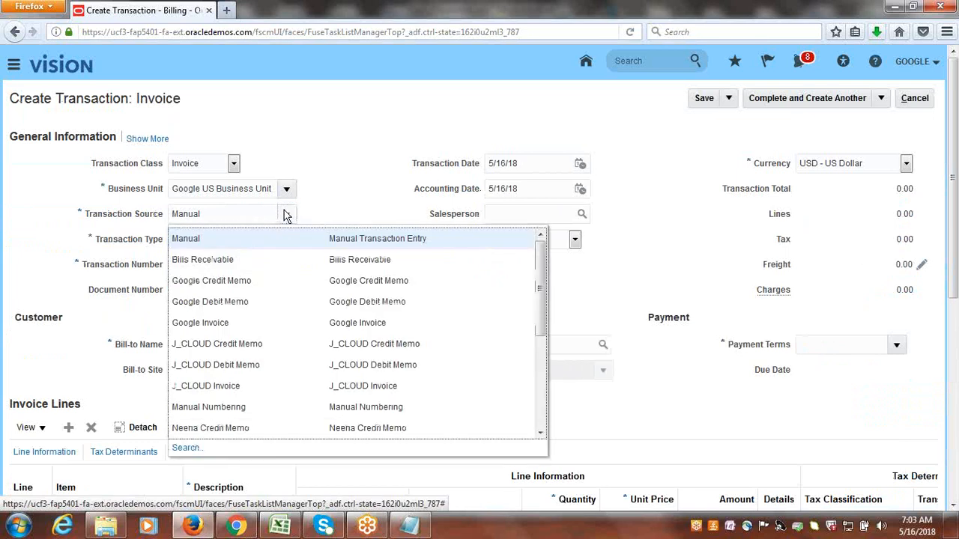
{"action": "left_click", "coordinate": [263, 324]}
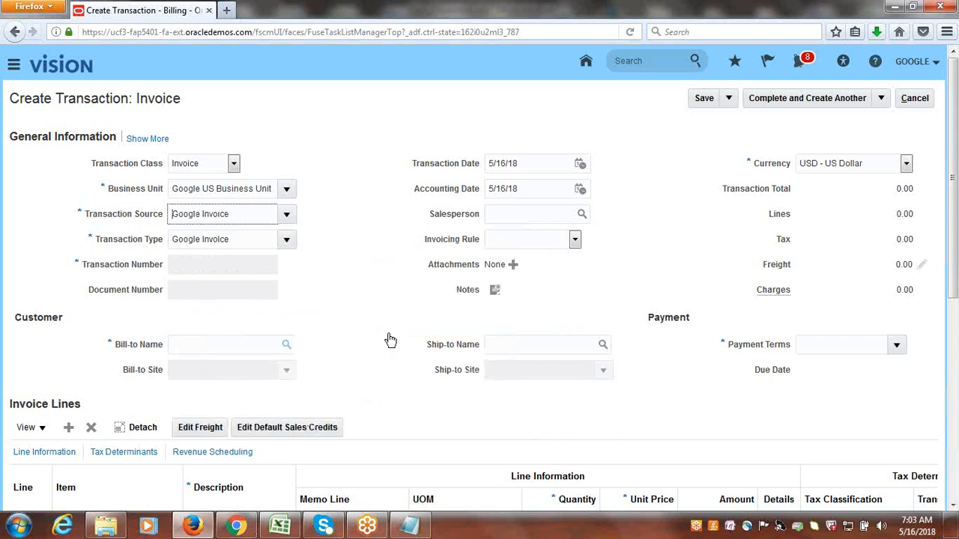
Search the bill-to customers for Google and set the invoice's bill-to name to Google Customer-1.
{"action": "left_click", "coordinate": [287, 346]}
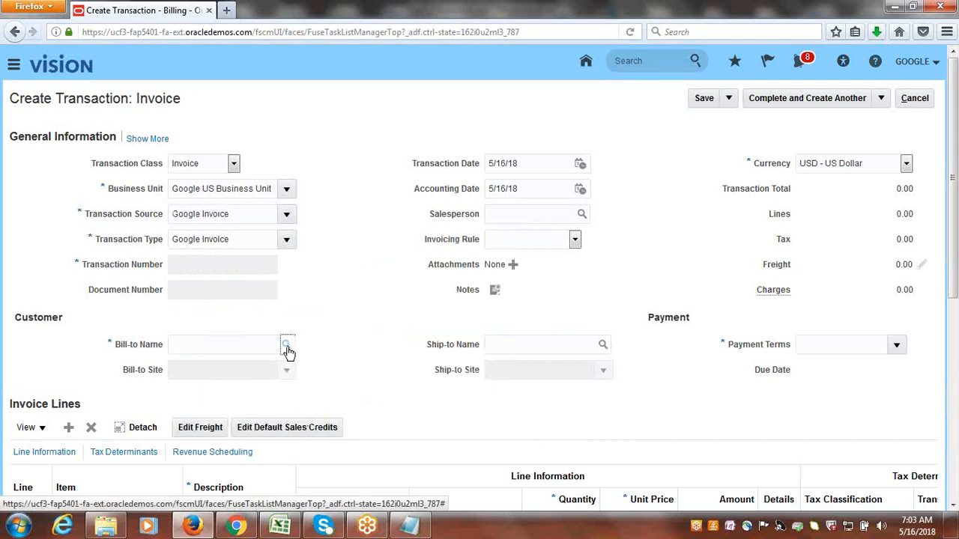
{"action": "left_click", "coordinate": [286, 347]}
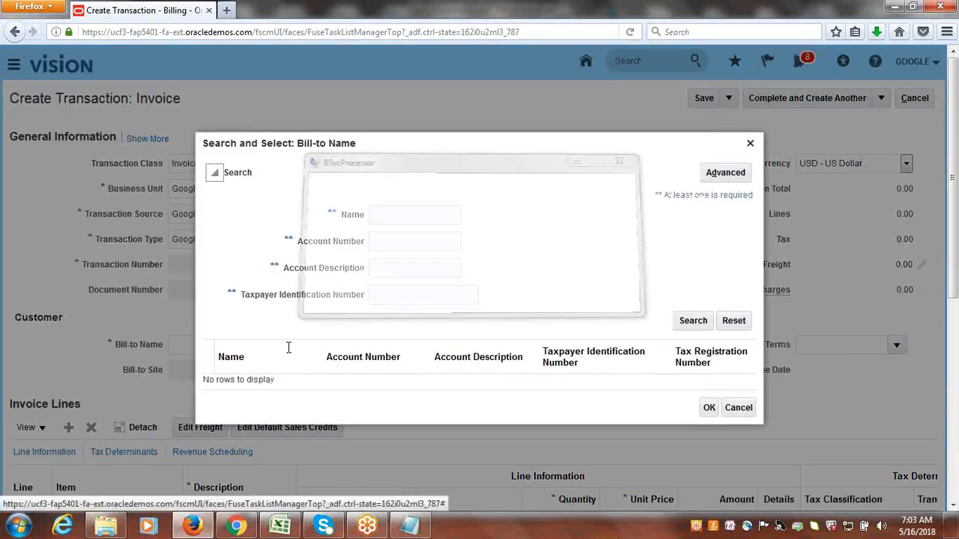
{"action": "type", "text": "go"}
{"action": "key", "text": "BackSpace"}
{"action": "key", "text": "BackSpace"}
{"action": "type", "text": "G"}
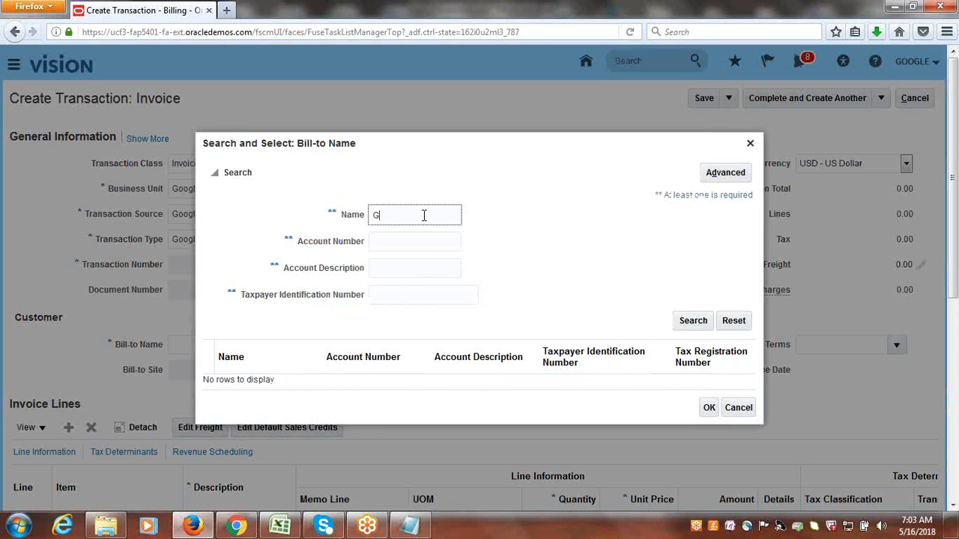
{"action": "type", "text": "oogle"}
{"action": "key", "text": "Return"}
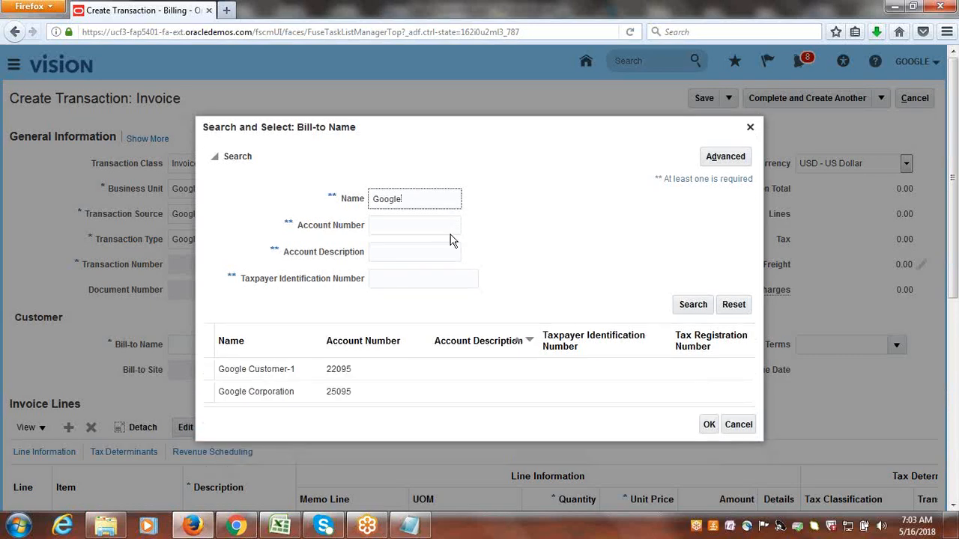
{"action": "left_click", "coordinate": [274, 369]}
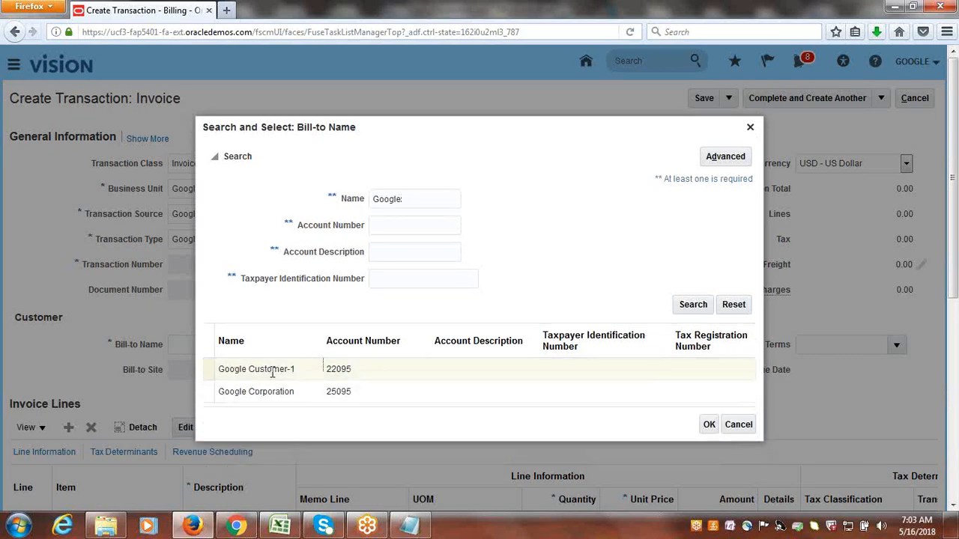
{"action": "left_click", "coordinate": [710, 424]}
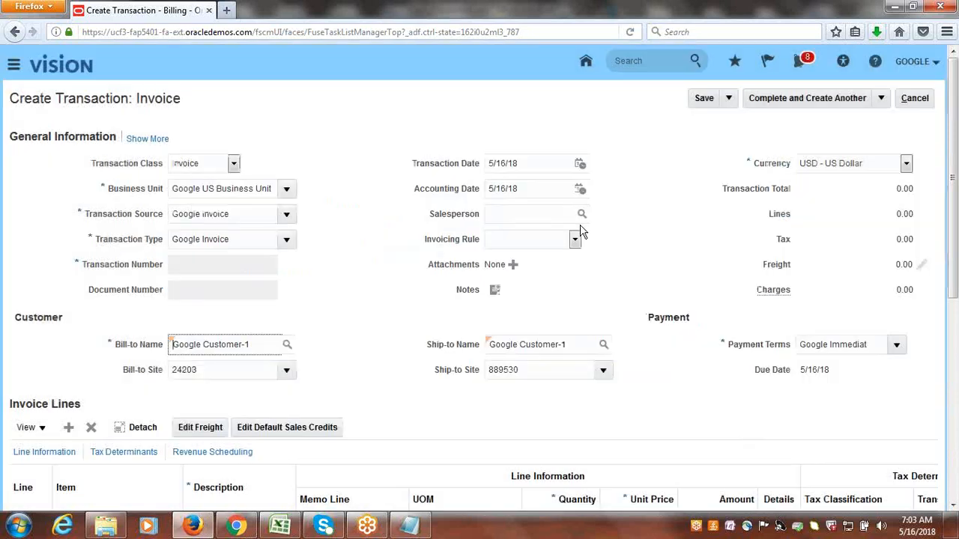
Enter Goods as the description of invoice line 1.
{"action": "scroll", "coordinate": [394, 407], "scroll_direction": "down", "scroll_amount": 3}
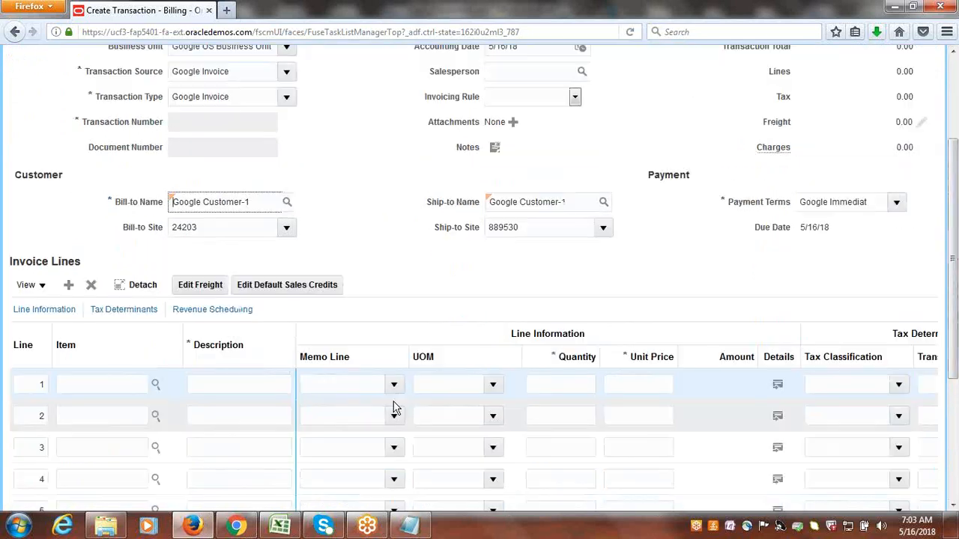
{"action": "left_click", "coordinate": [243, 383]}
{"action": "type", "text": "Google"}
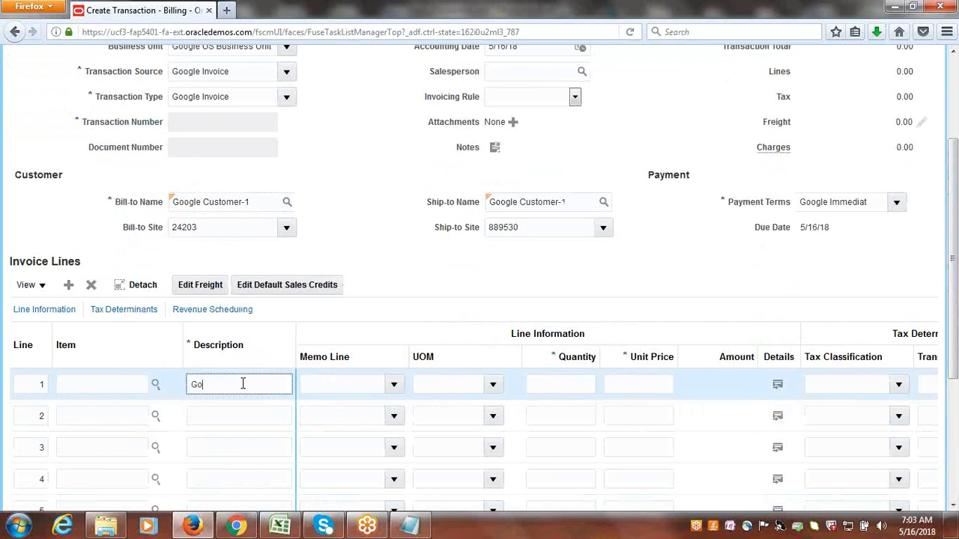
{"action": "key", "text": "BackSpace"}
{"action": "key", "text": "BackSpace"}
{"action": "key", "text": "BackSpace"}
{"action": "key", "text": "BackSpace"}
{"action": "key", "text": "BackSpace"}
{"action": "key", "text": "BackSpace"}
{"action": "type", "text": "Goods"}
{"action": "key", "text": "Tab"}
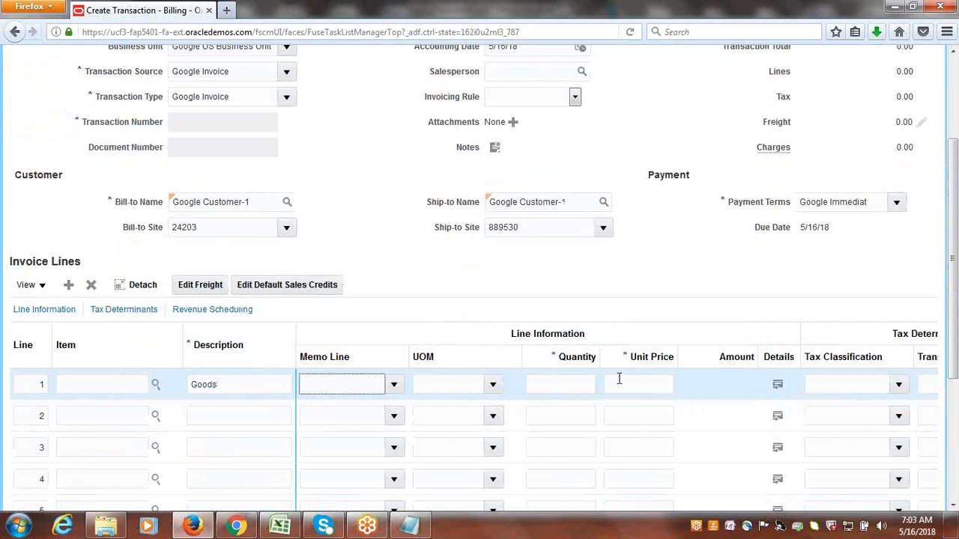
Set invoice line 1 to a quantity of 1 and a unit price of 5,000.
{"action": "left_click", "coordinate": [587, 385]}
{"action": "type", "text": "1"}
{"action": "key", "text": "Tab"}
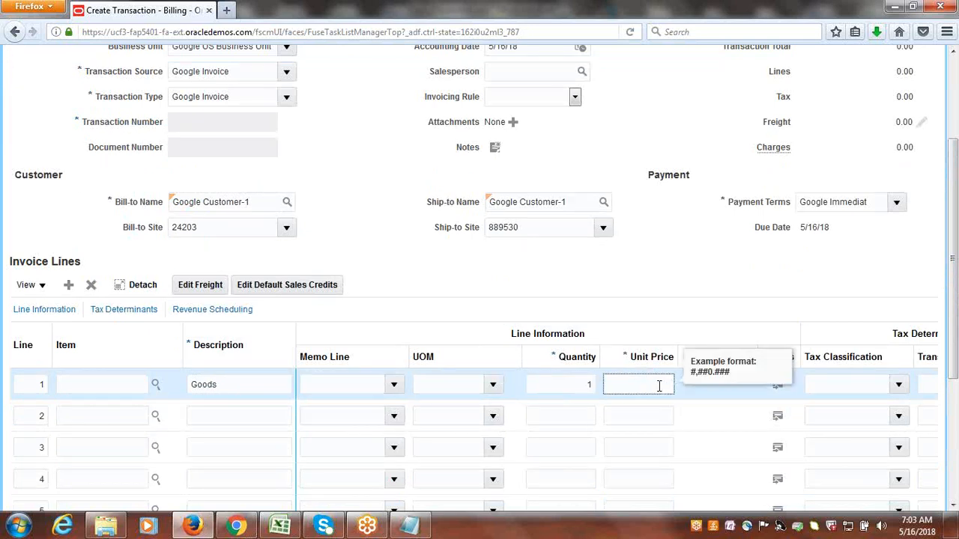
{"action": "type", "text": "5,000"}
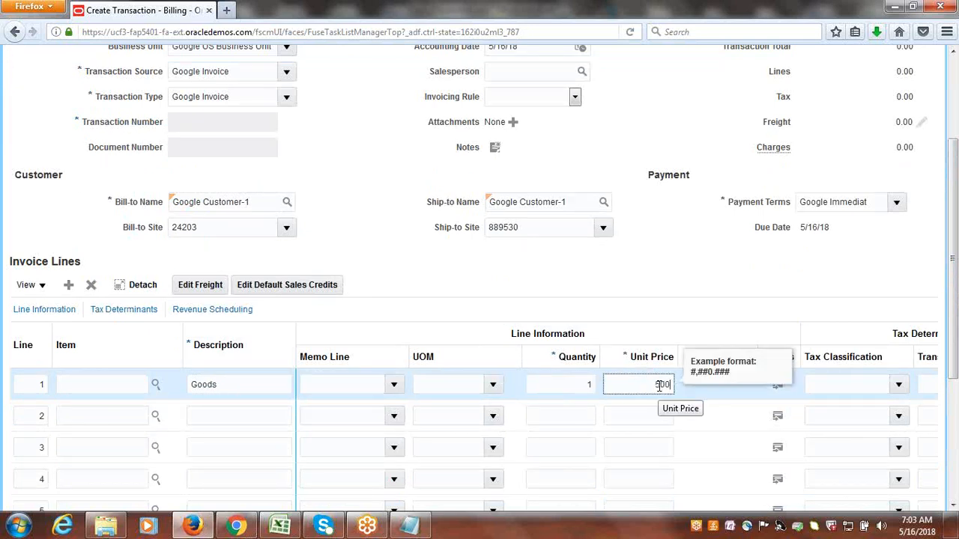
{"action": "key", "text": "Tab"}
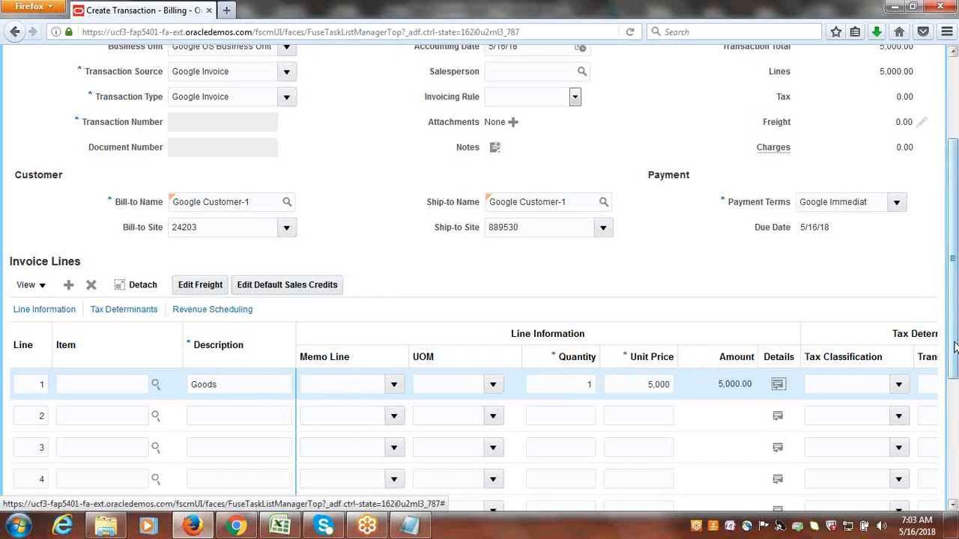
Complete the Google Customer-1 invoice with the review option and check its transaction number.
{"action": "scroll", "coordinate": [950, 318], "scroll_direction": "up", "scroll_amount": 3}
{"action": "left_click", "coordinate": [883, 98]}
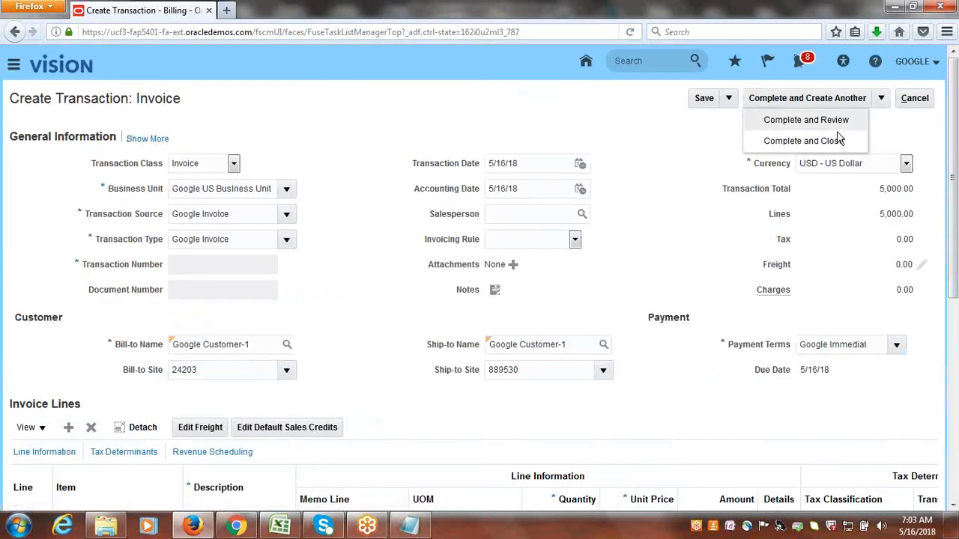
{"action": "left_click", "coordinate": [806, 120]}
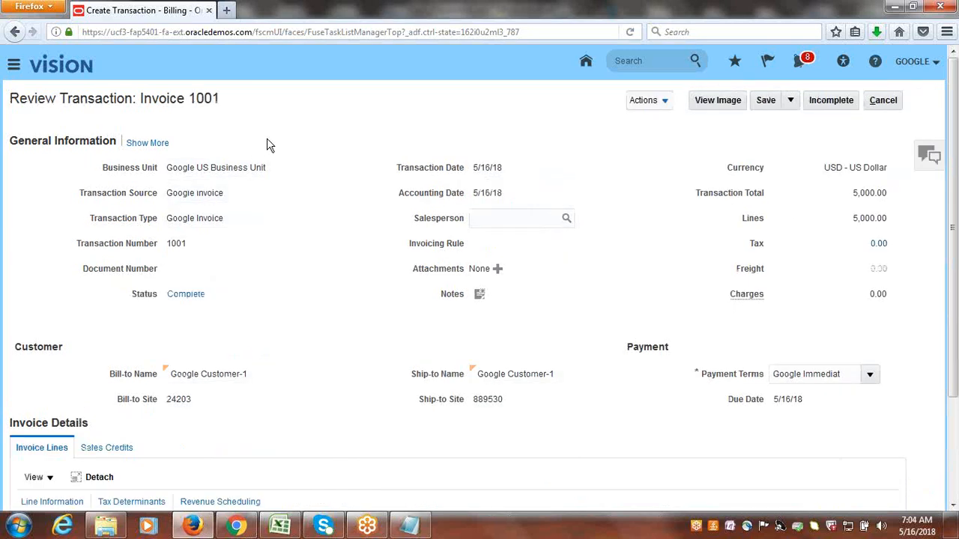
{"action": "left_click_drag", "start_coordinate": [189, 98], "coordinate": [253, 105]}
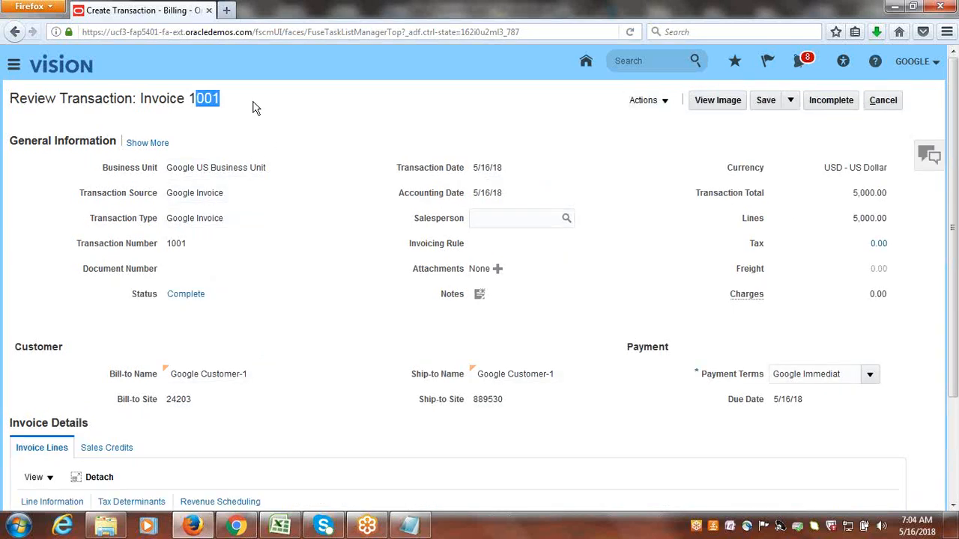
{"action": "left_click", "coordinate": [252, 108]}
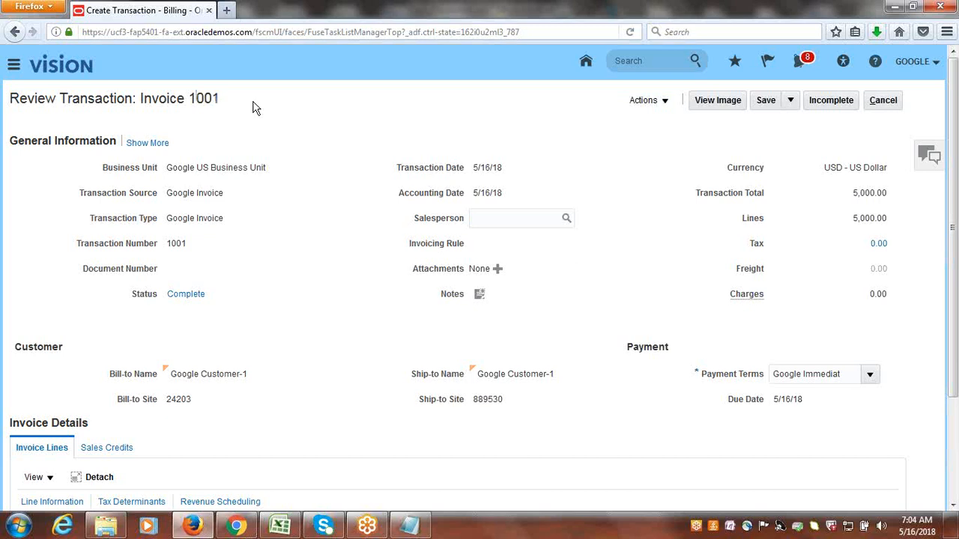
Leave the invoice review and start creating a new receipt in Accounts Receivable.
{"action": "left_click", "coordinate": [885, 105]}
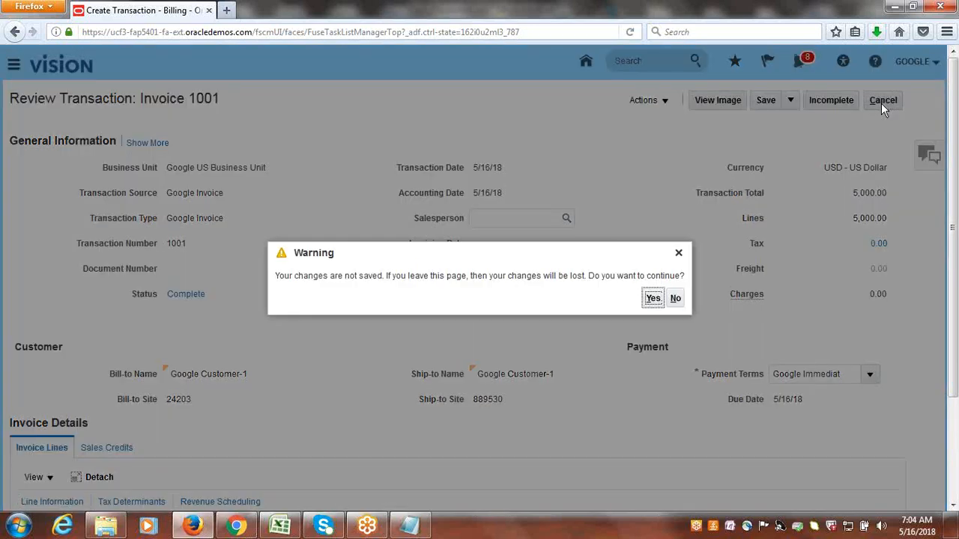
{"action": "left_click", "coordinate": [652, 298]}
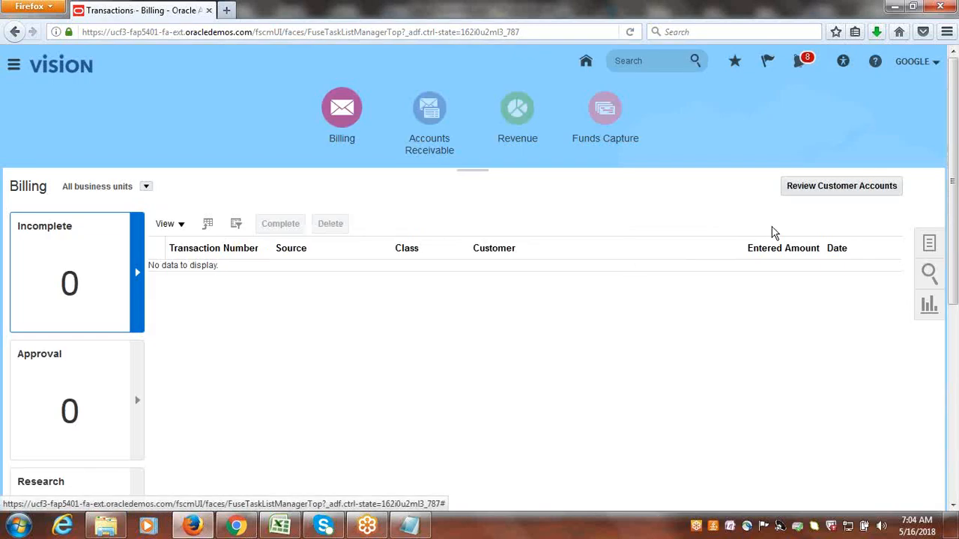
{"action": "left_click", "coordinate": [435, 114]}
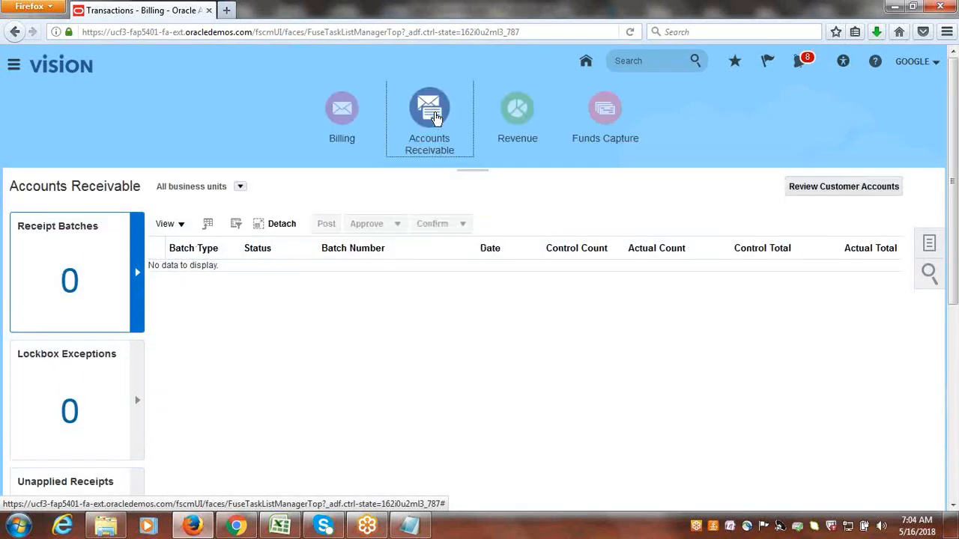
{"action": "left_click", "coordinate": [929, 245]}
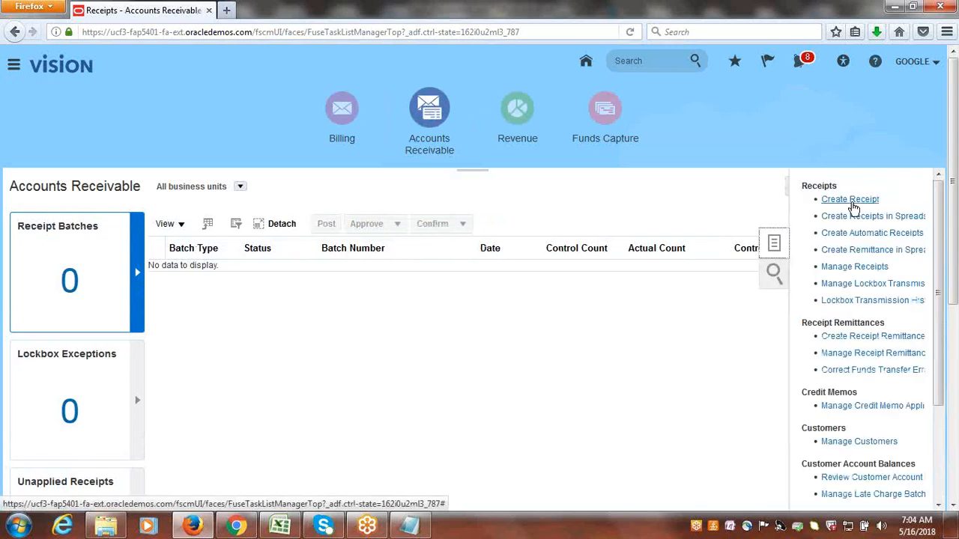
{"action": "left_click", "coordinate": [851, 199]}
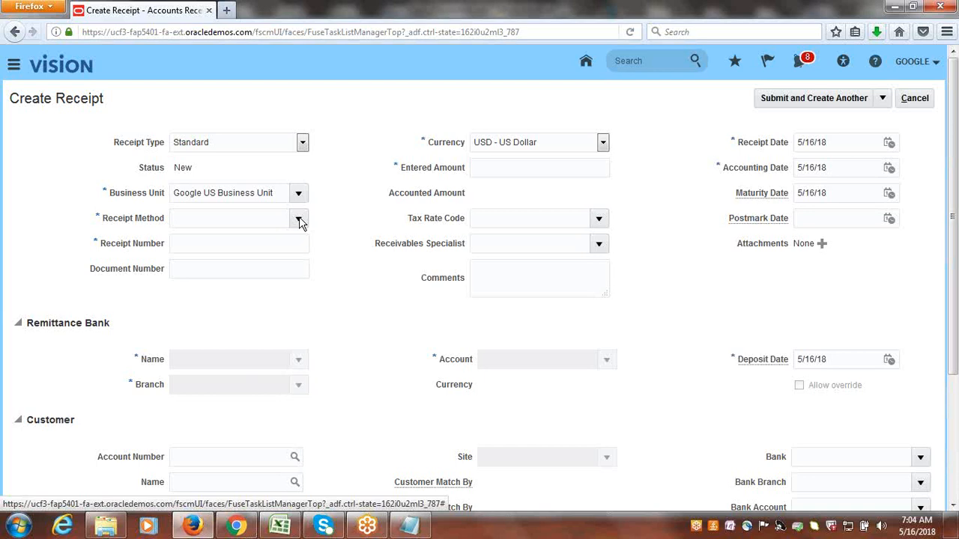
Set the receipt method to Google Check.
{"action": "left_click", "coordinate": [299, 218]}
{"action": "left_click", "coordinate": [256, 246]}
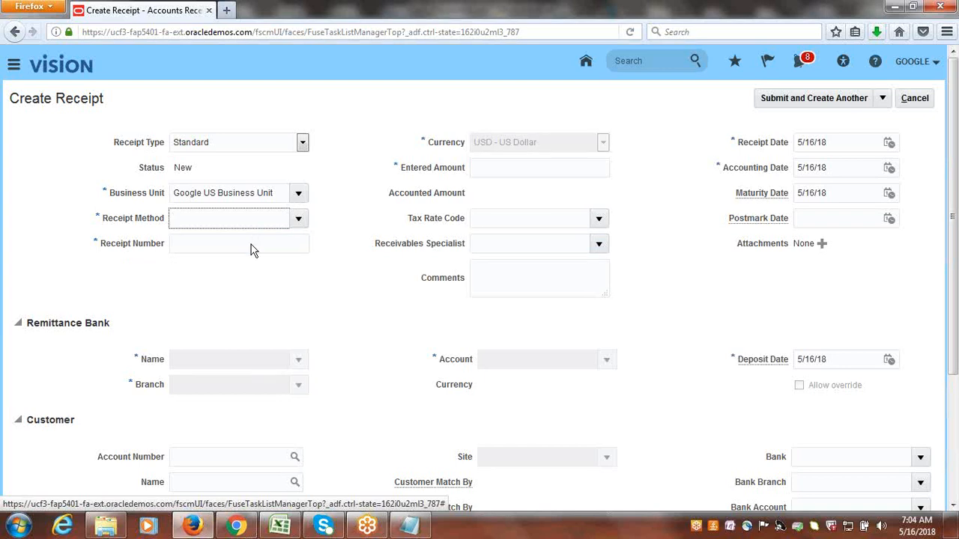
{"action": "left_click", "coordinate": [301, 218]}
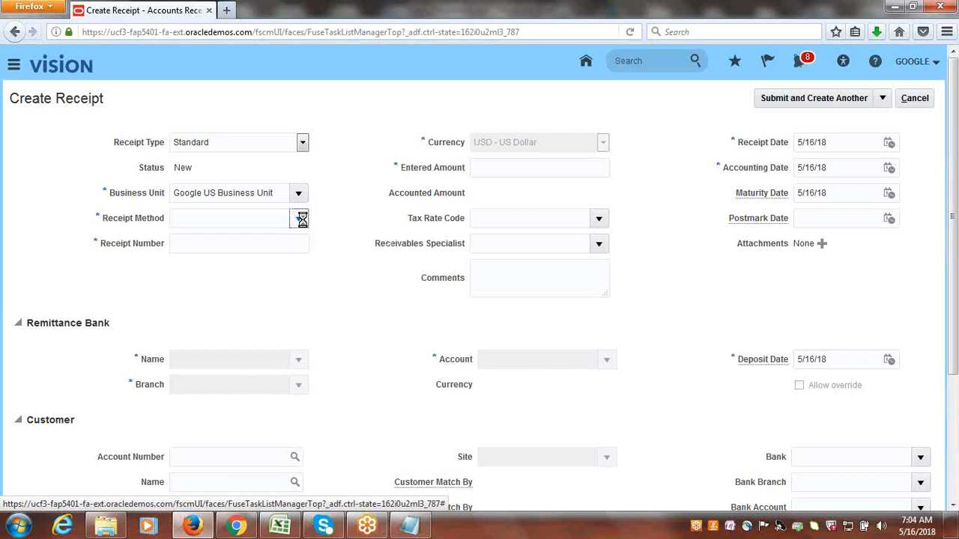
{"action": "left_click", "coordinate": [213, 241]}
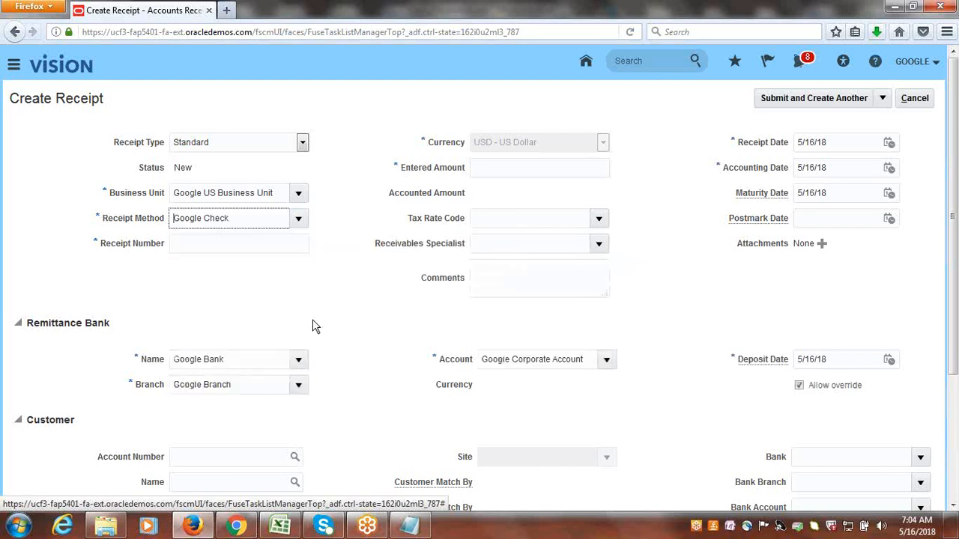
Enter R123 as the receipt number and 5,000 as the entered amount.
{"action": "left_click", "coordinate": [186, 242]}
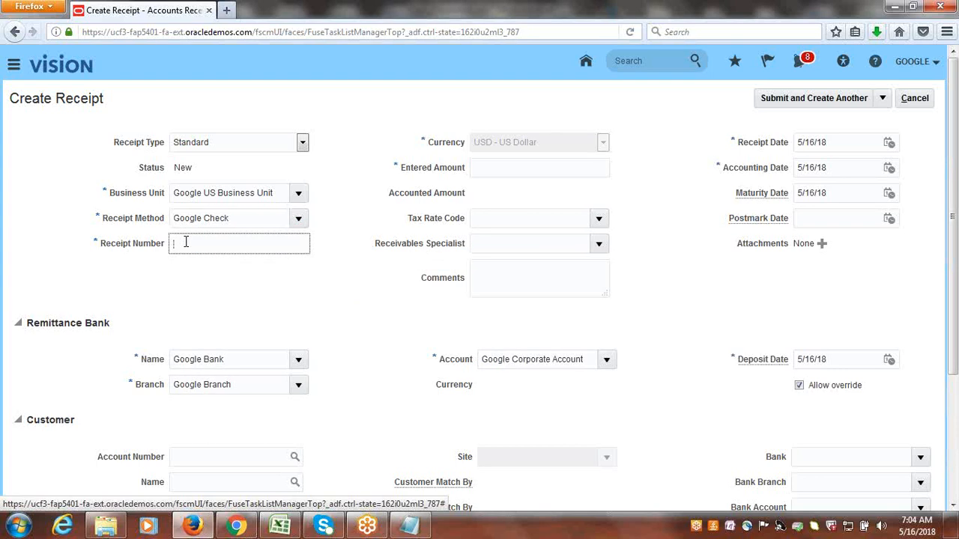
{"action": "type", "text": "R123"}
{"action": "key", "text": "Tab"}
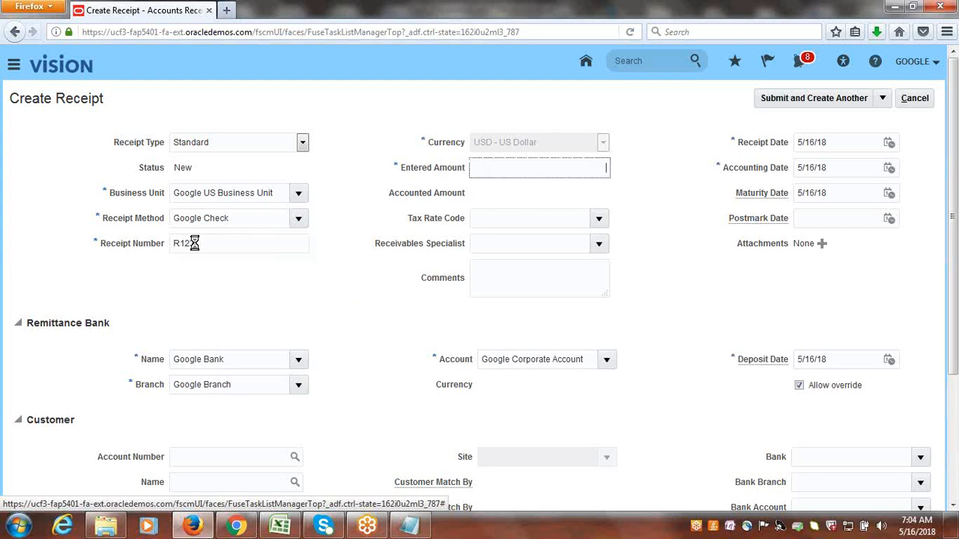
{"action": "type", "text": "5"}
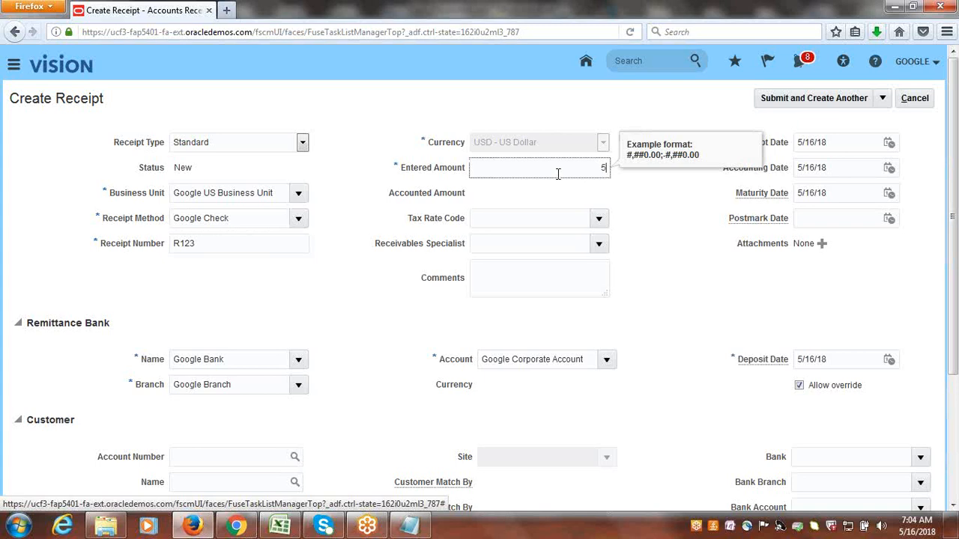
{"action": "type", "text": ",000"}
{"action": "key", "text": "Tab"}
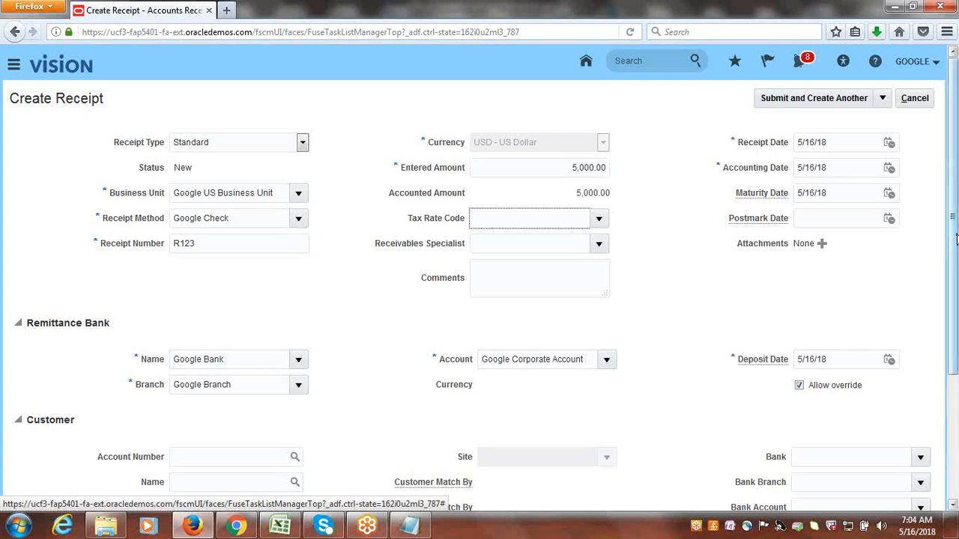
Search the customer names for Google Cor, set the receipt's customer to Google Corporation, and choose its site.
{"action": "left_click_drag", "start_coordinate": [955, 239], "coordinate": [957, 324]}
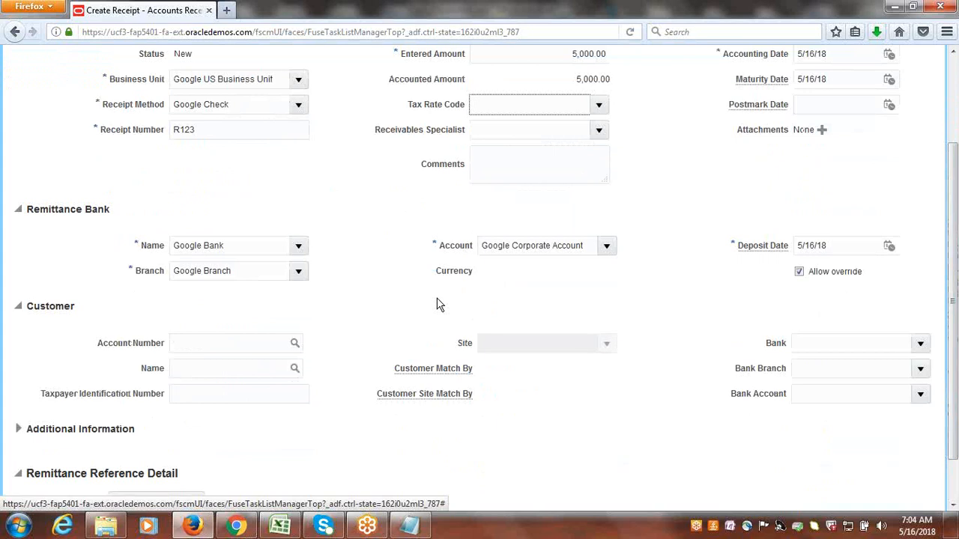
{"action": "left_click", "coordinate": [295, 370]}
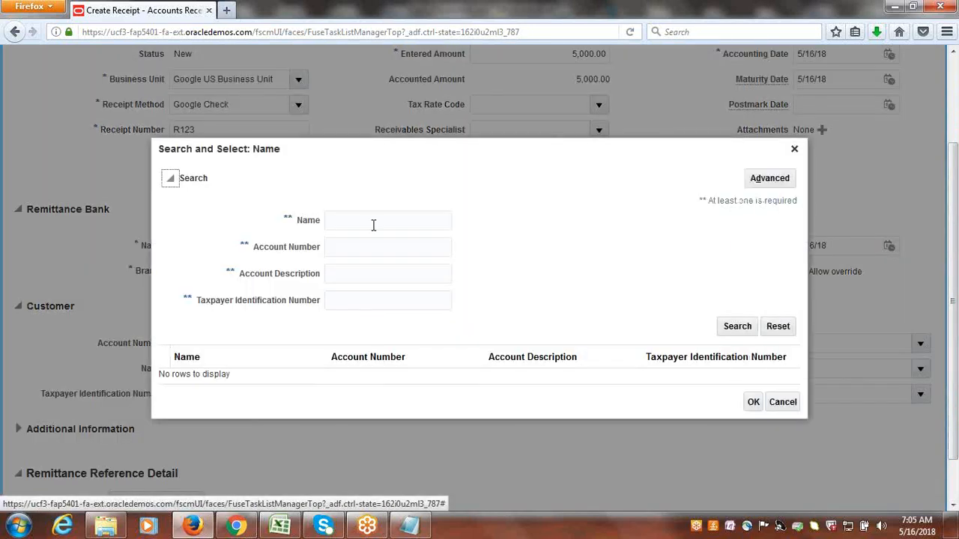
{"action": "left_click", "coordinate": [373, 223]}
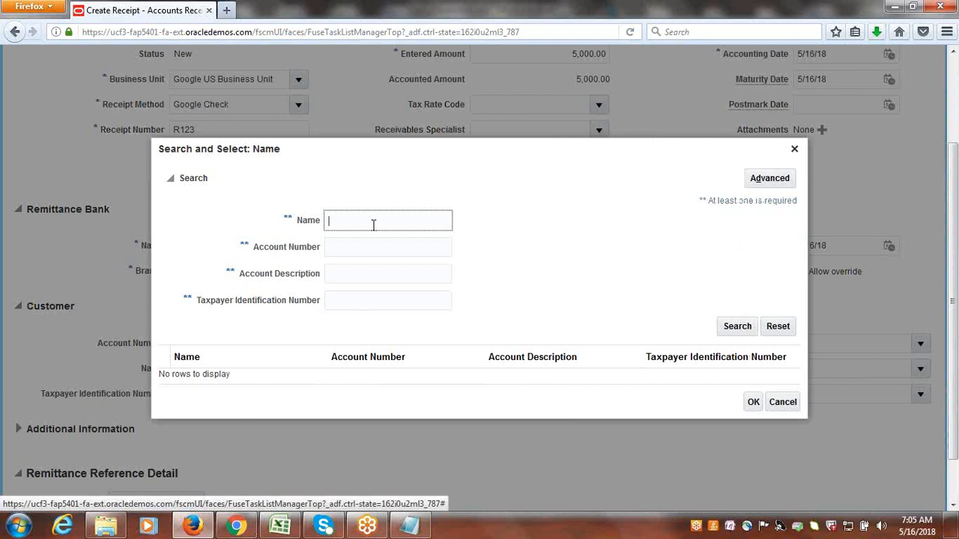
{"action": "type", "text": "Google Cor"}
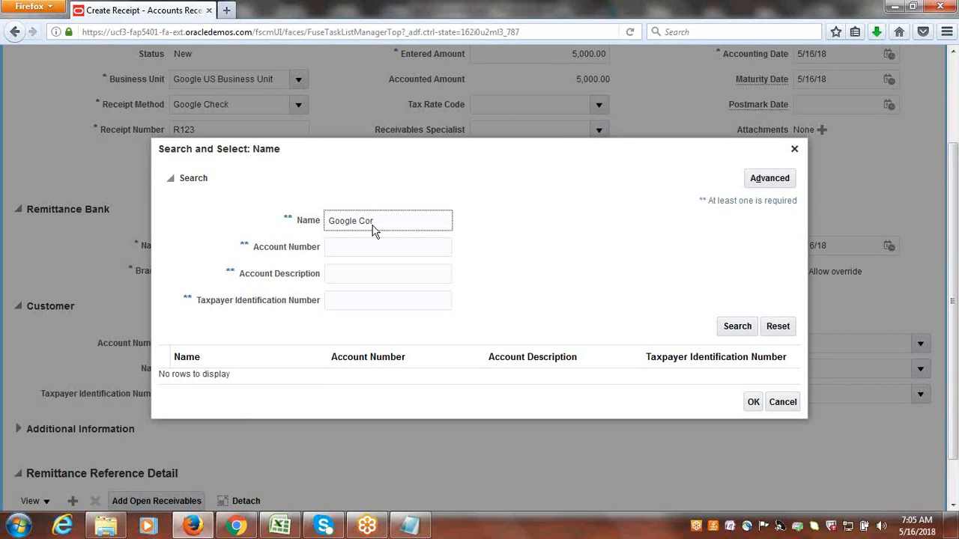
{"action": "key", "text": "Return"}
{"action": "left_click", "coordinate": [316, 383]}
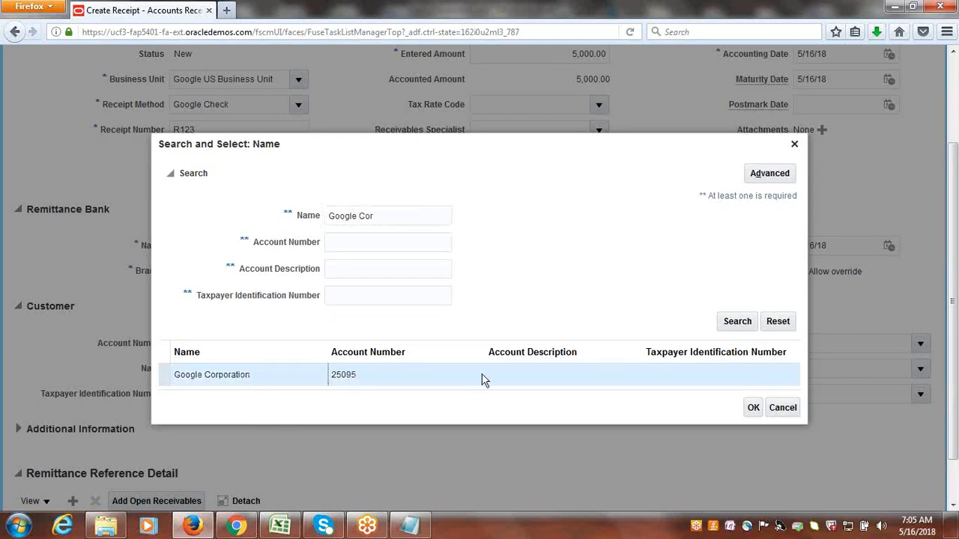
{"action": "left_click", "coordinate": [752, 407]}
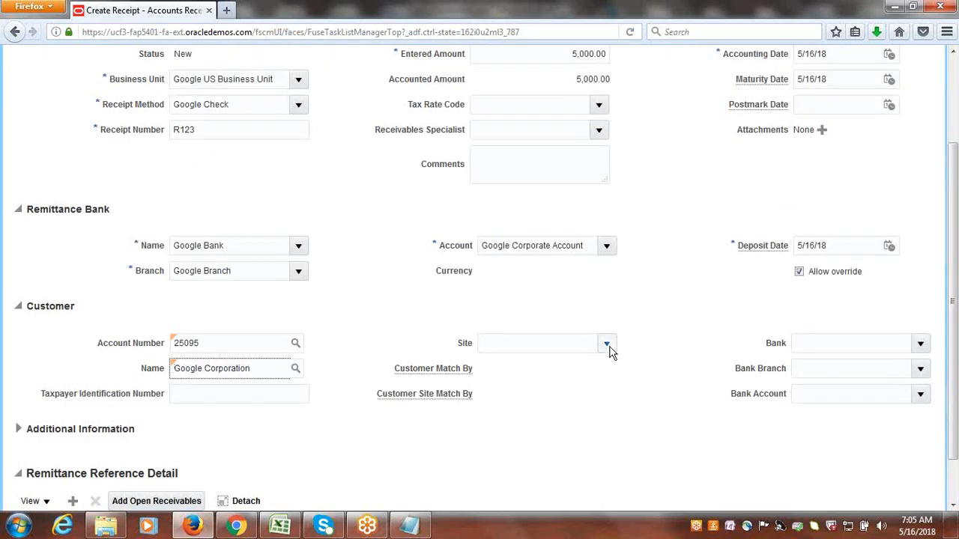
{"action": "left_click", "coordinate": [607, 344]}
{"action": "left_click", "coordinate": [567, 367]}
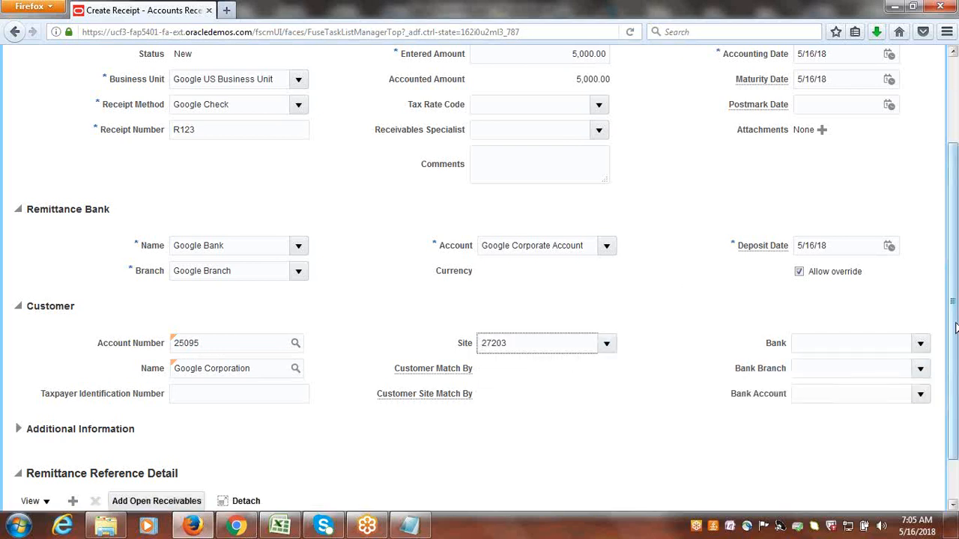
Submit receipt R123 and open it for editing.
{"action": "left_click_drag", "start_coordinate": [955, 327], "coordinate": [955, 242]}
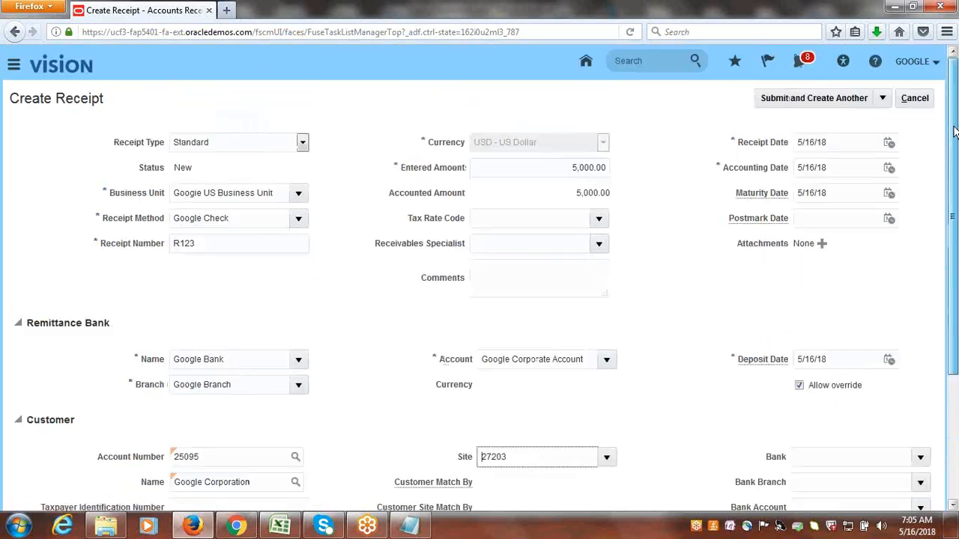
{"action": "left_click", "coordinate": [883, 99]}
{"action": "left_click", "coordinate": [814, 141]}
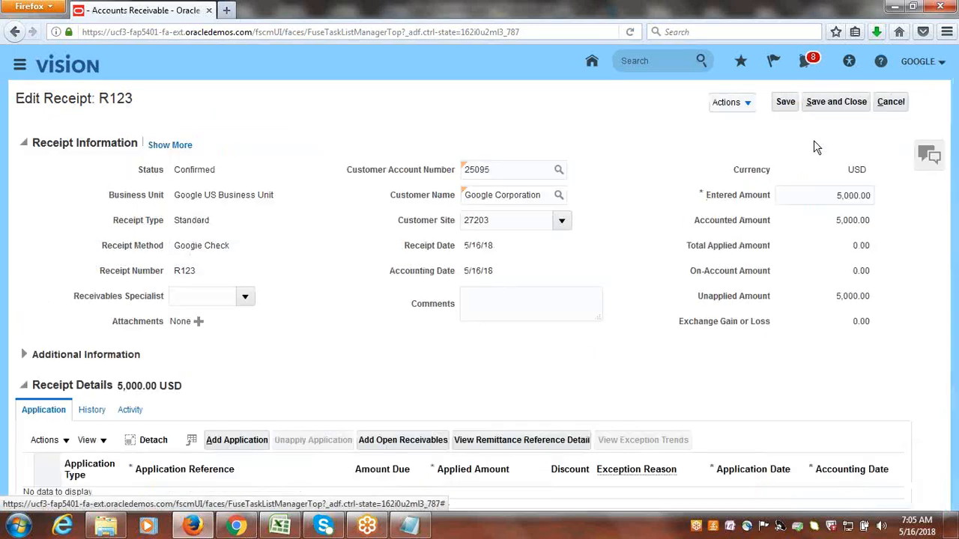
Start adding open receivables to the receipt and set the transaction customer name to Google Customer-1.
{"action": "left_click", "coordinate": [404, 446]}
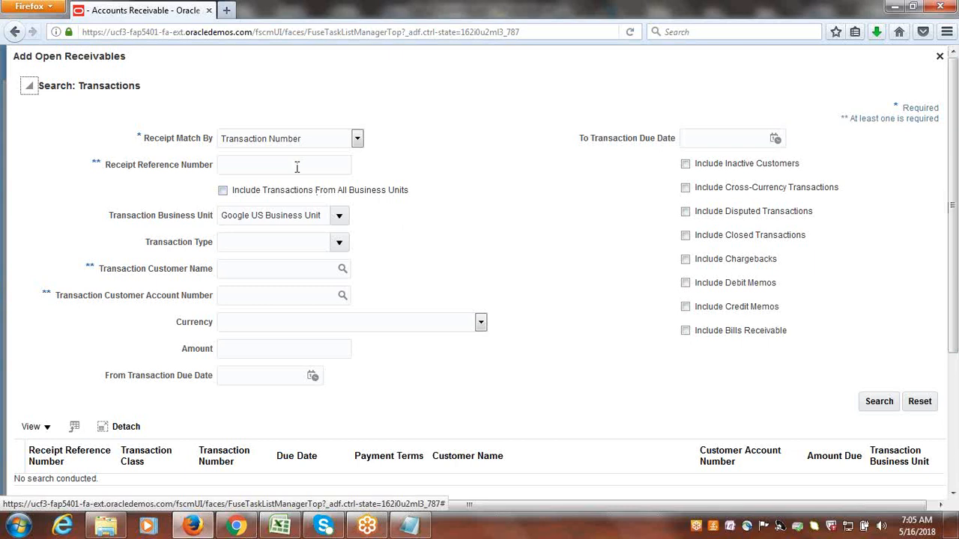
{"action": "left_click", "coordinate": [343, 270]}
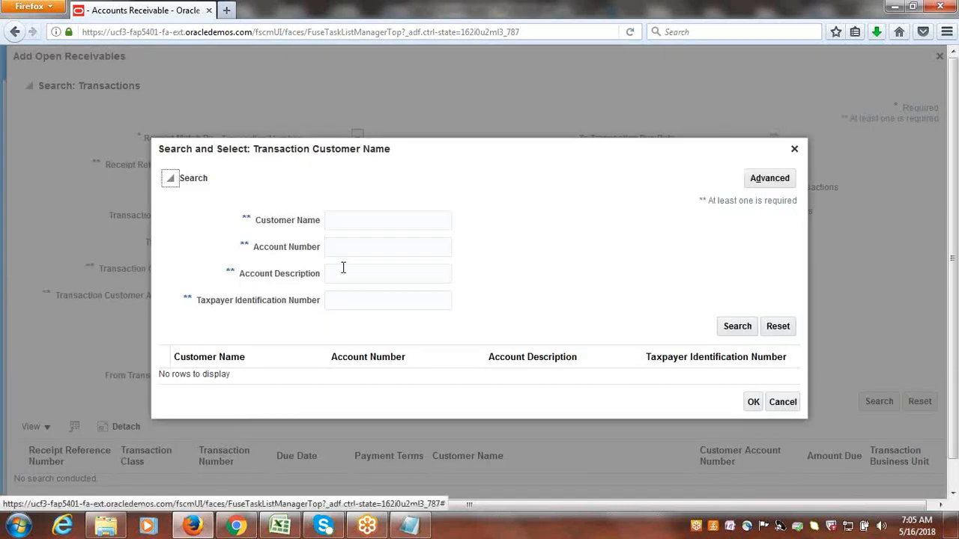
{"action": "left_click", "coordinate": [354, 225]}
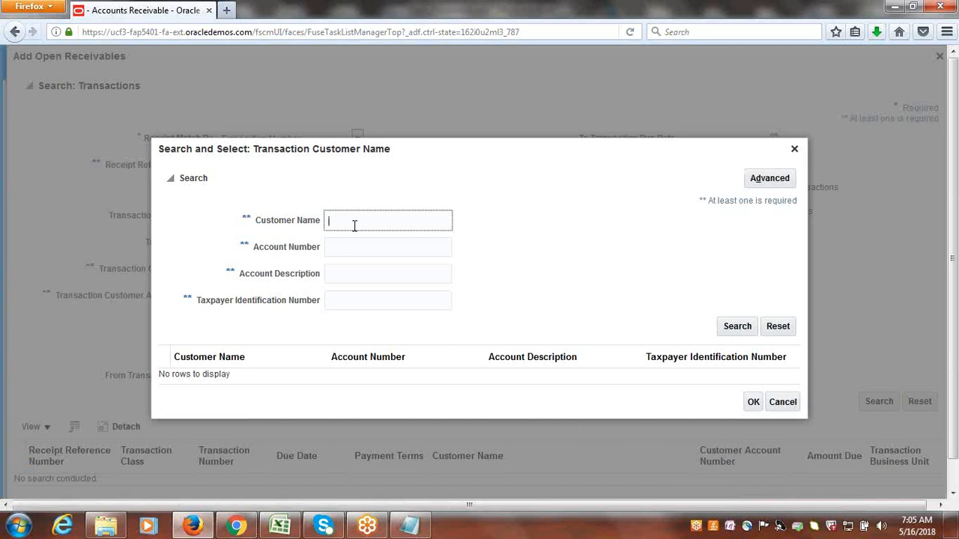
{"action": "type", "text": "Google Customer-1"}
{"action": "left_click", "coordinate": [738, 330]}
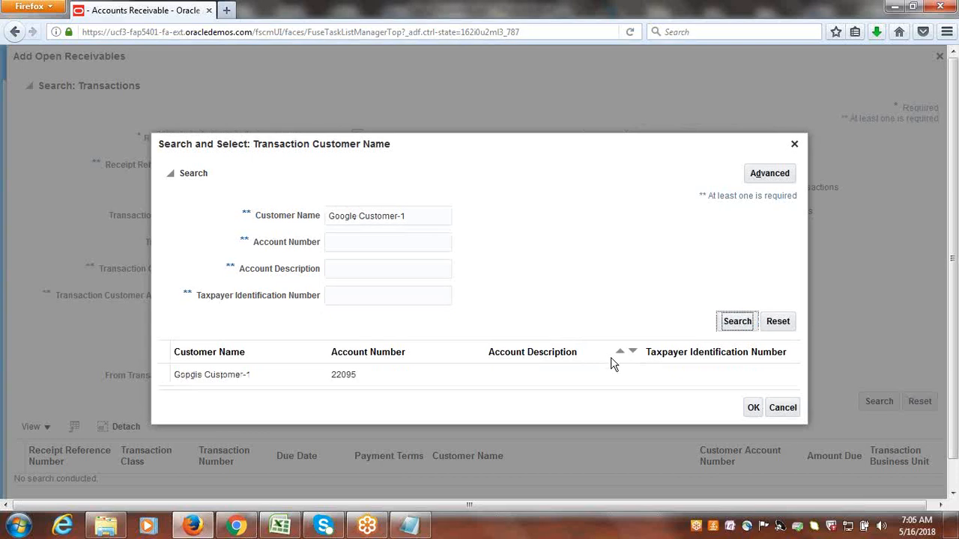
{"action": "left_click", "coordinate": [217, 374]}
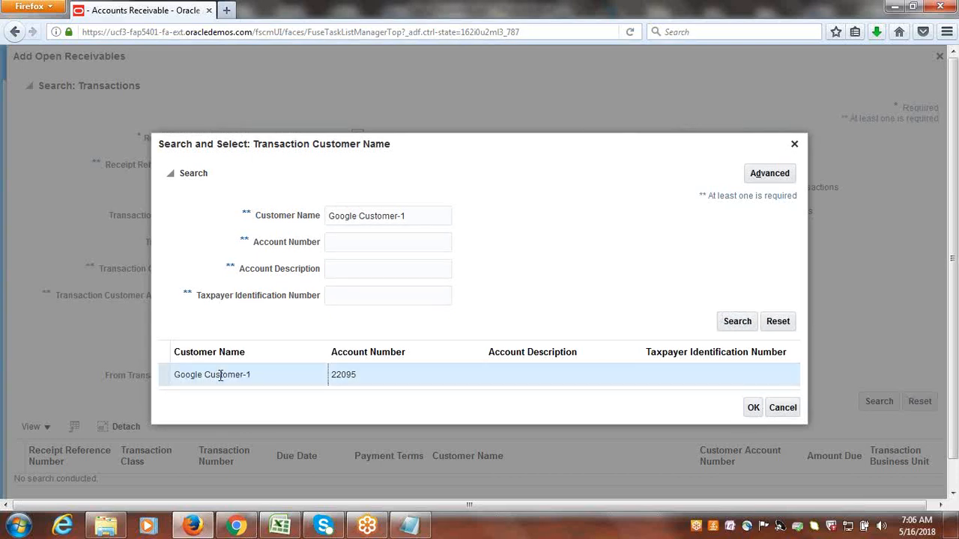
{"action": "left_click", "coordinate": [753, 409]}
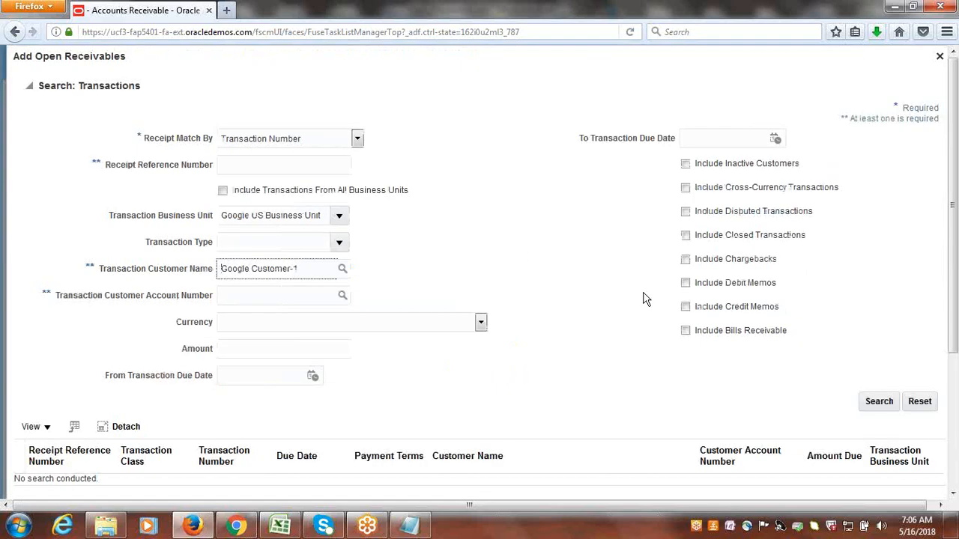
Search Google Customer-1's open transactions and add the 5,000 invoice 1001 to receipt R123.
{"action": "scroll", "coordinate": [955, 313], "scroll_direction": "down", "scroll_amount": 2}
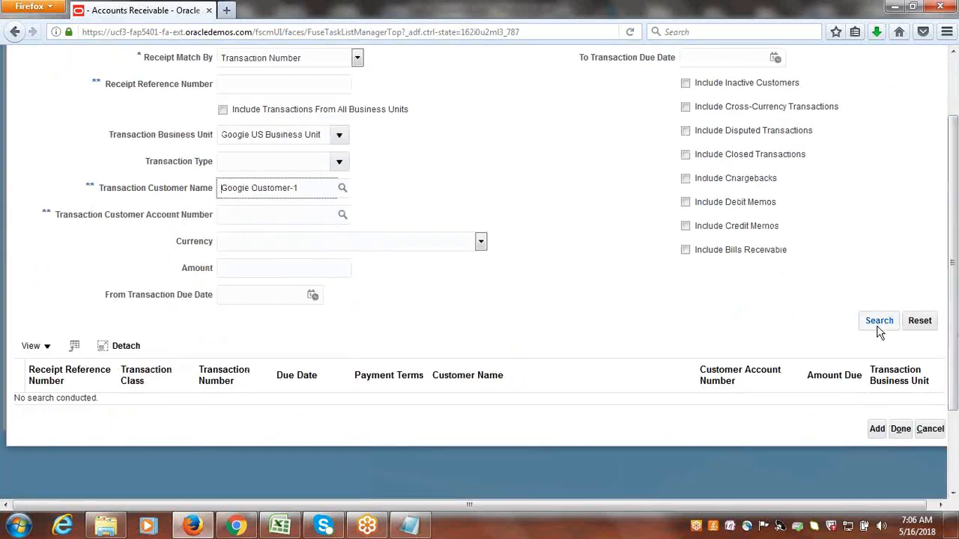
{"action": "left_click", "coordinate": [880, 327]}
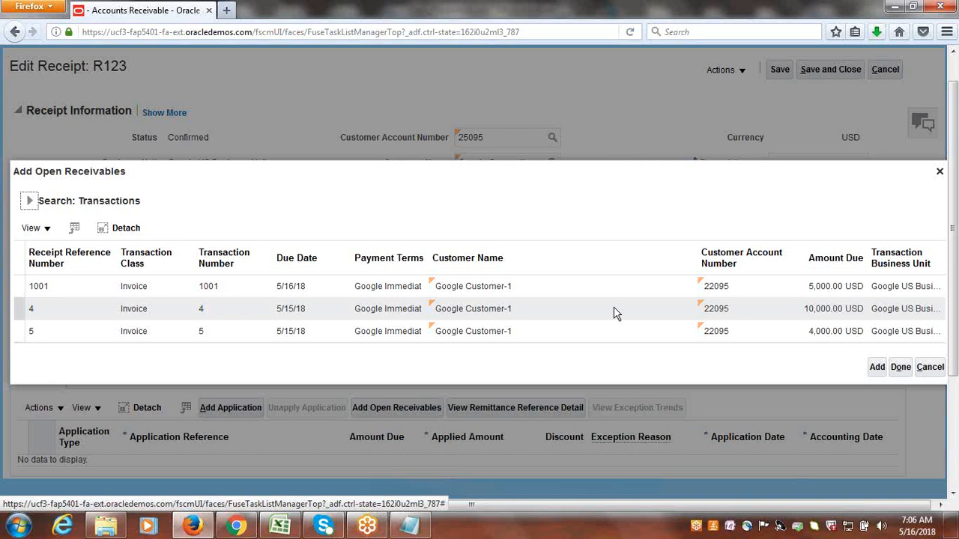
{"action": "left_click_drag", "start_coordinate": [457, 175], "coordinate": [565, 240]}
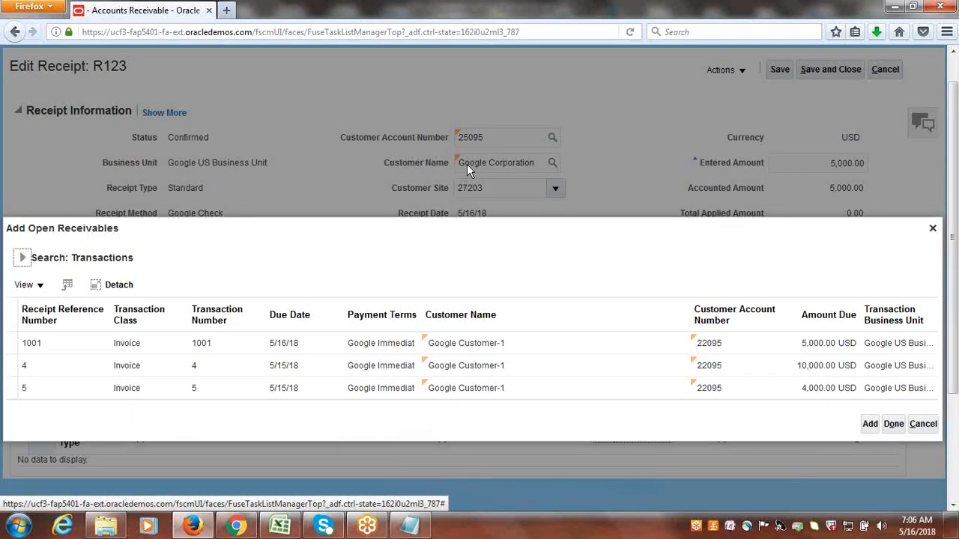
{"action": "left_click", "coordinate": [22, 258]}
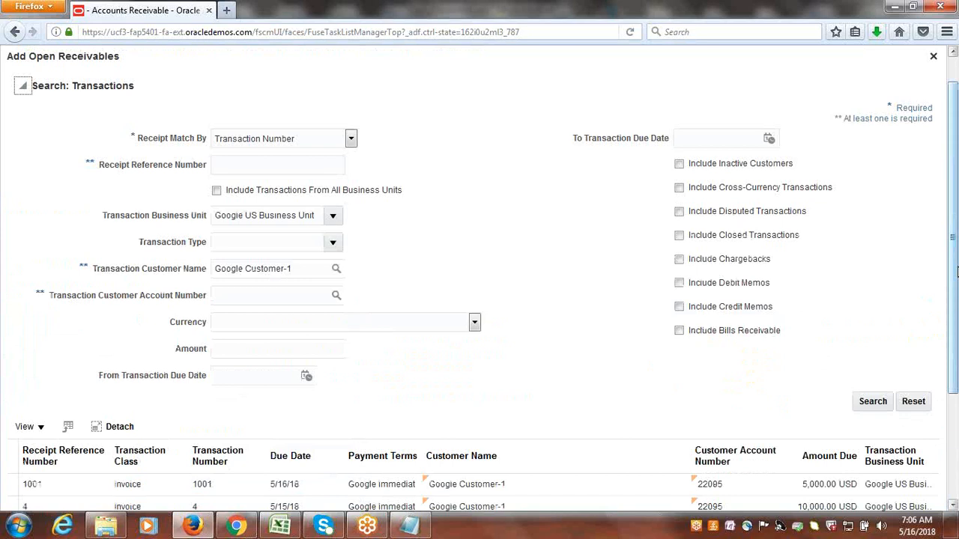
{"action": "left_click_drag", "start_coordinate": [954, 306], "coordinate": [957, 410]}
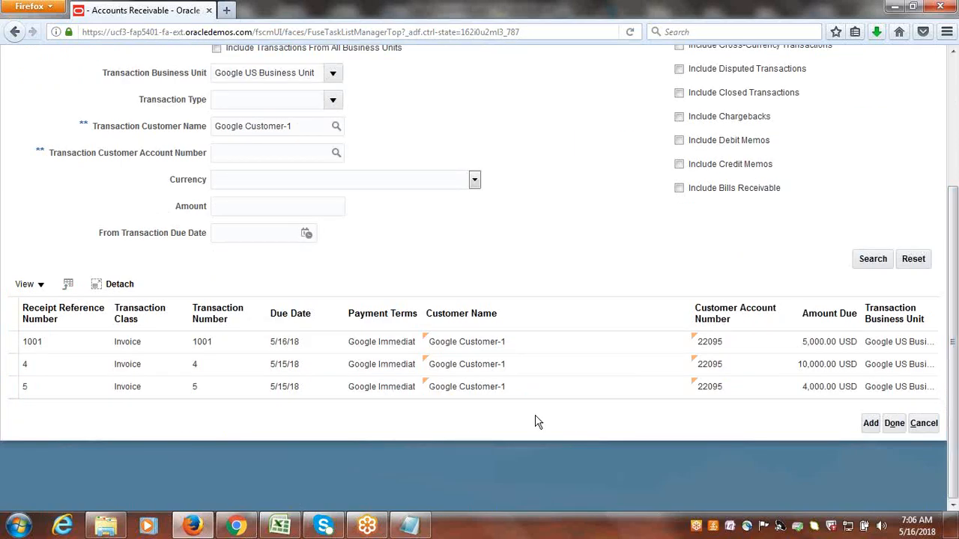
{"action": "left_click", "coordinate": [19, 343]}
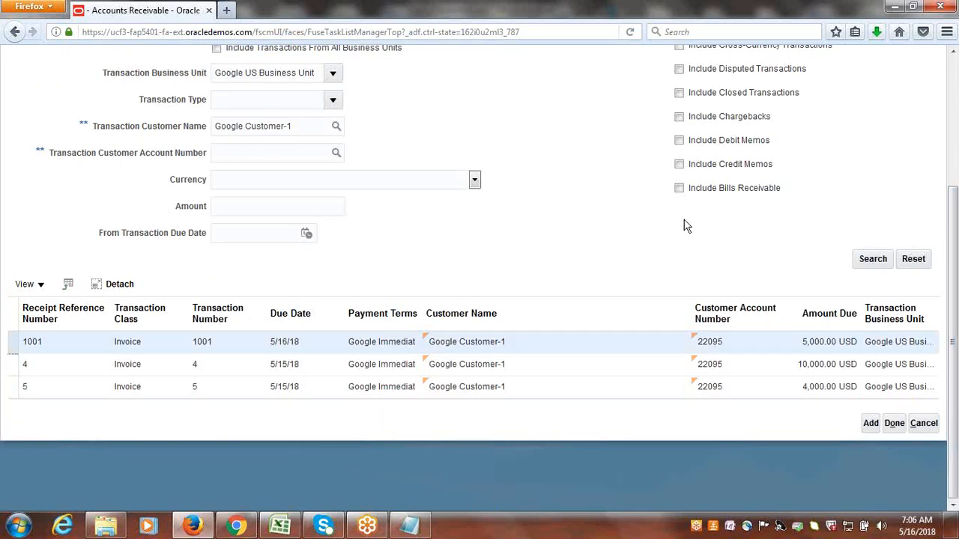
{"action": "left_click", "coordinate": [870, 424]}
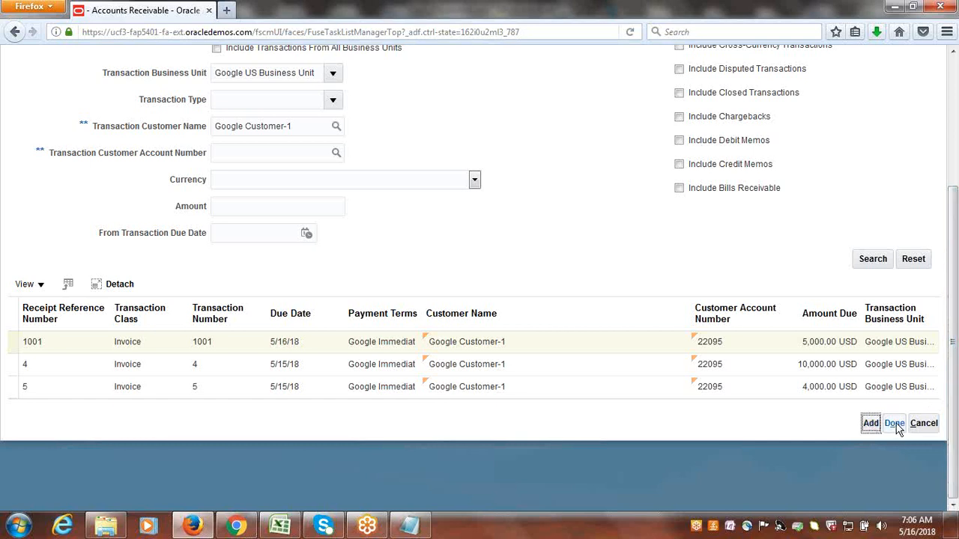
{"action": "left_click", "coordinate": [895, 424]}
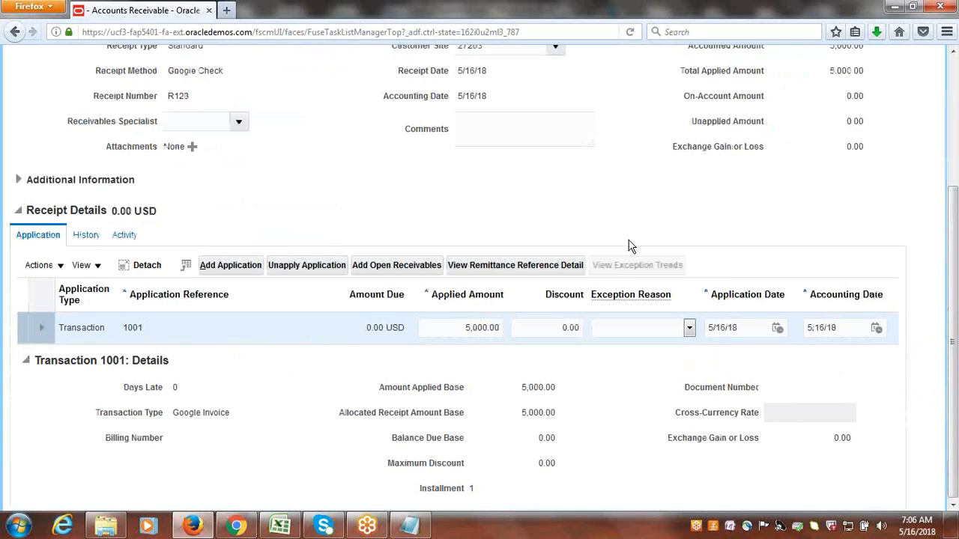
Review the application of invoice 1001 on receipt R123, and save and close the receipt.
{"action": "left_click_drag", "start_coordinate": [954, 333], "coordinate": [953, 279]}
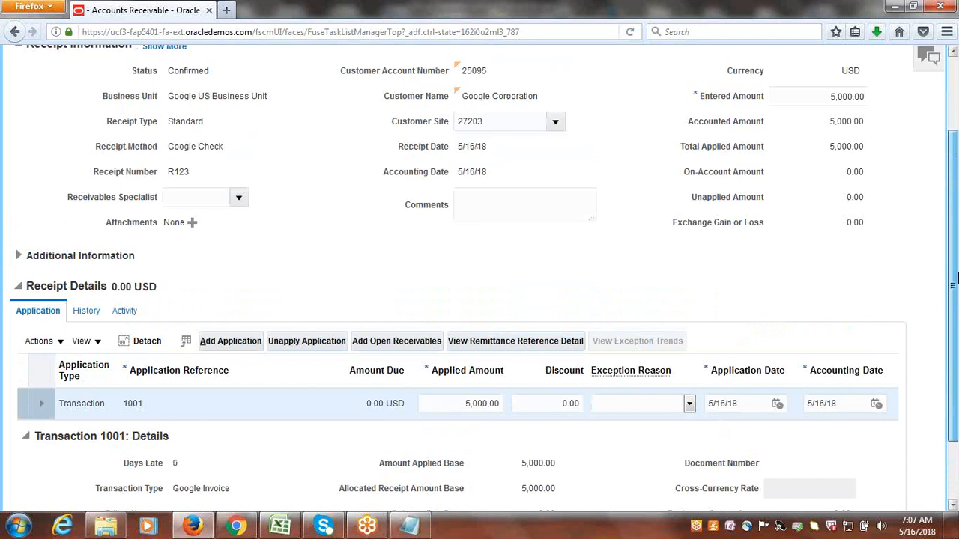
{"action": "left_click_drag", "start_coordinate": [957, 278], "coordinate": [956, 226]}
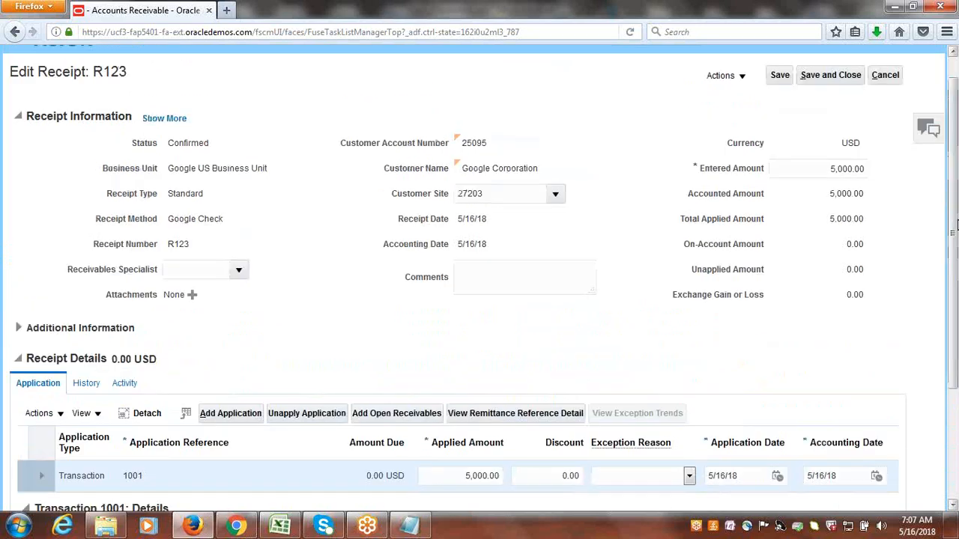
{"action": "left_click", "coordinate": [838, 78]}
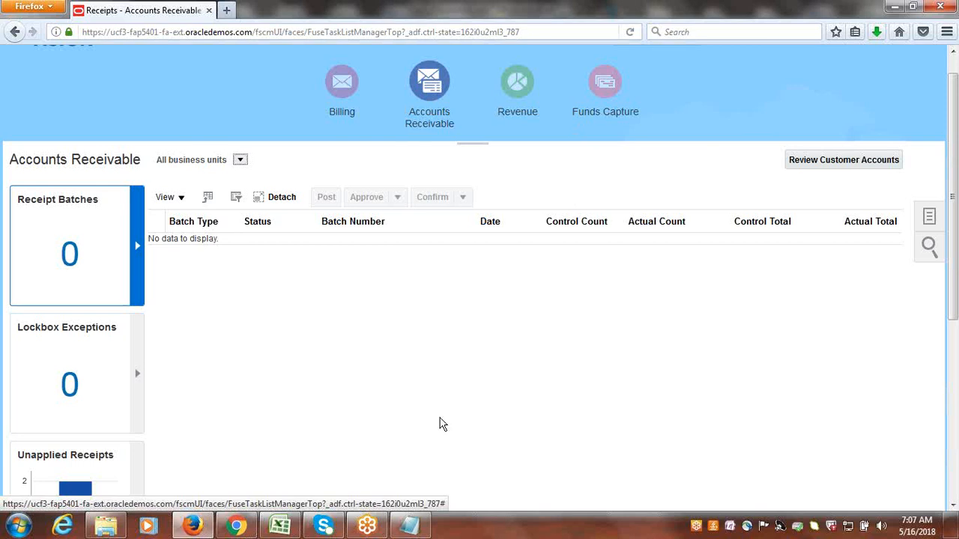
Switch to the Class_Discussions.xlsx workbook in Excel and enter Done in B77 and B78 beside the transaction and receipt tasks.
{"action": "left_click", "coordinate": [292, 529]}
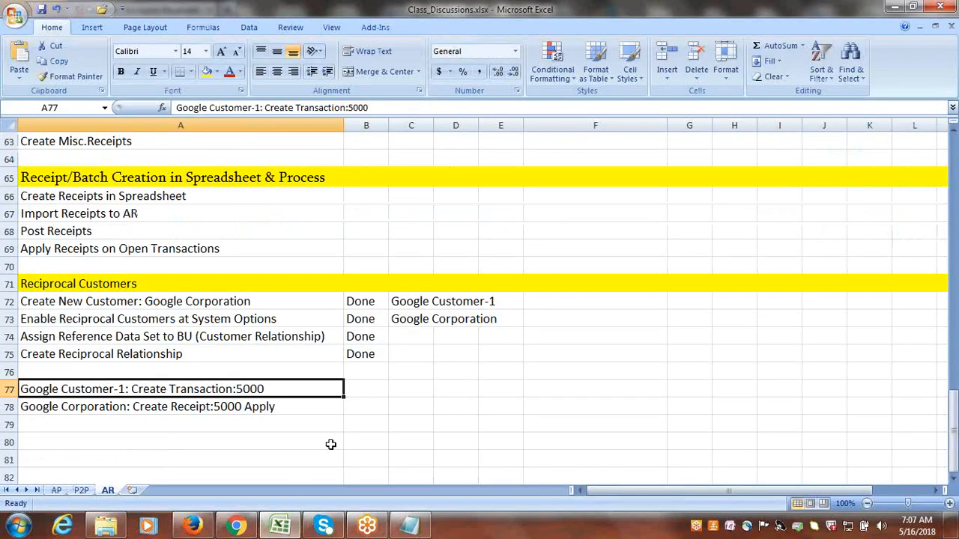
{"action": "key", "text": "Right"}
{"action": "type", "text": "d"}
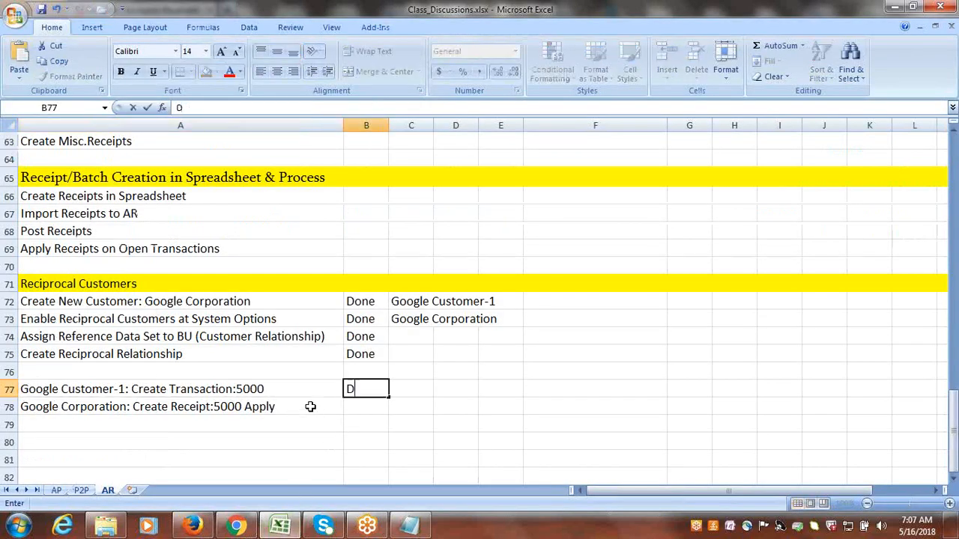
{"action": "type", "text": "one"}
{"action": "left_click", "coordinate": [304, 407]}
{"action": "key", "text": "Right"}
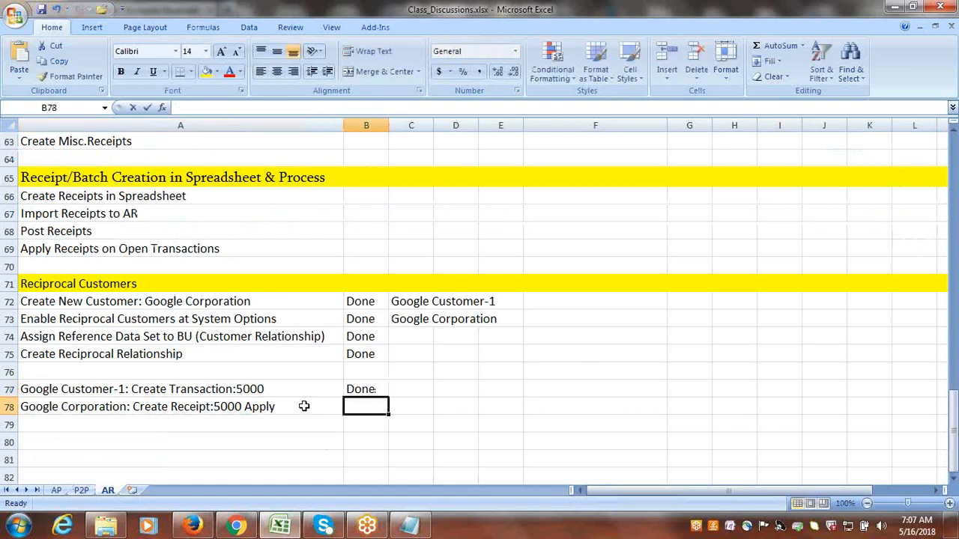
{"action": "type", "text": "Done"}
{"action": "key", "text": "Right"}
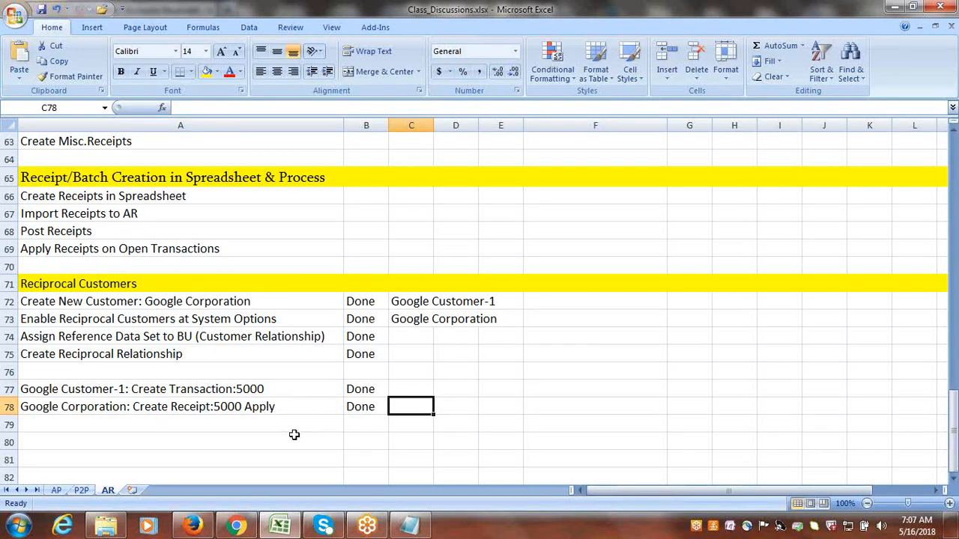
{"action": "left_click", "coordinate": [295, 437]}
Mark Reciprocal Customers Configuration & Process as Done in B38 and save the workbook.
{"action": "left_click_drag", "start_coordinate": [955, 434], "coordinate": [954, 298]}
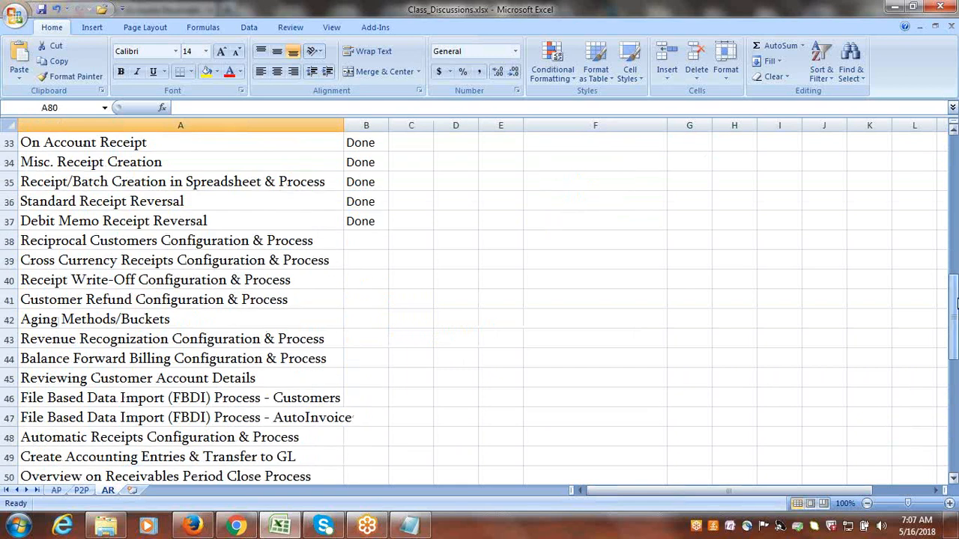
{"action": "left_click", "coordinate": [215, 241]}
{"action": "key", "text": "Right"}
{"action": "type", "text": "Done"}
{"action": "key", "text": "Tab"}
{"action": "left_click", "coordinate": [214, 278]}
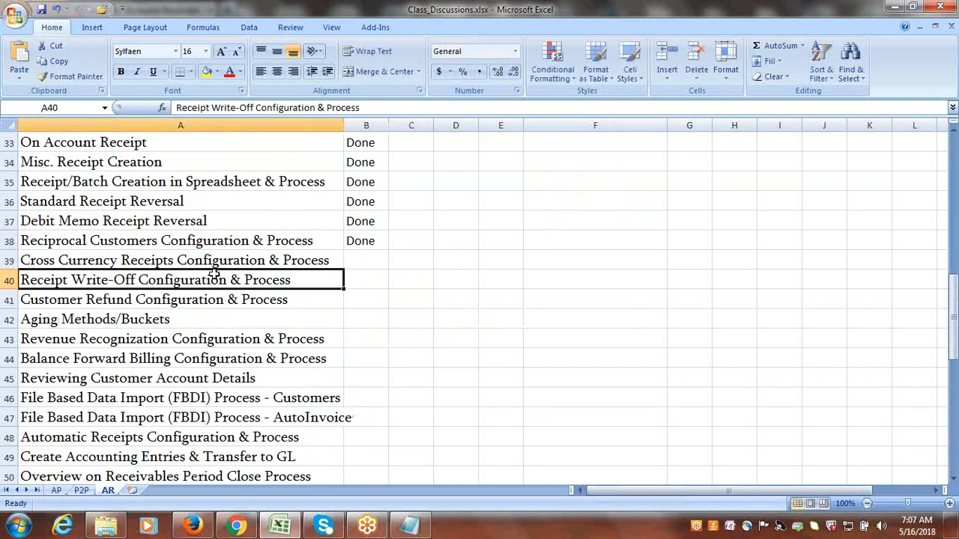
{"action": "left_click", "coordinate": [218, 262]}
{"action": "key", "text": "ctrl+s"}
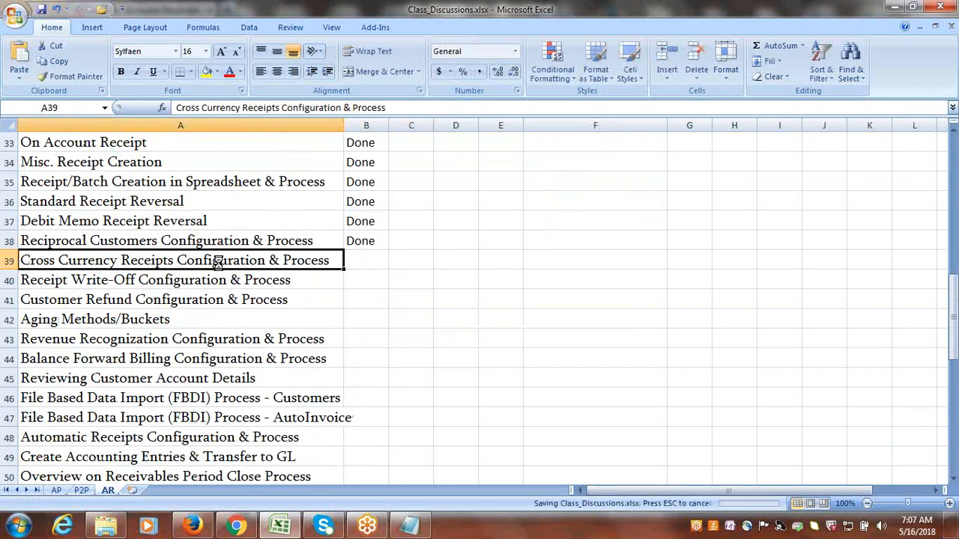
Copy the words Cross Currency Receipts from A39 into A80 and fill row 80 with yellow as a heading.
{"action": "double_click", "coordinate": [21, 262]}
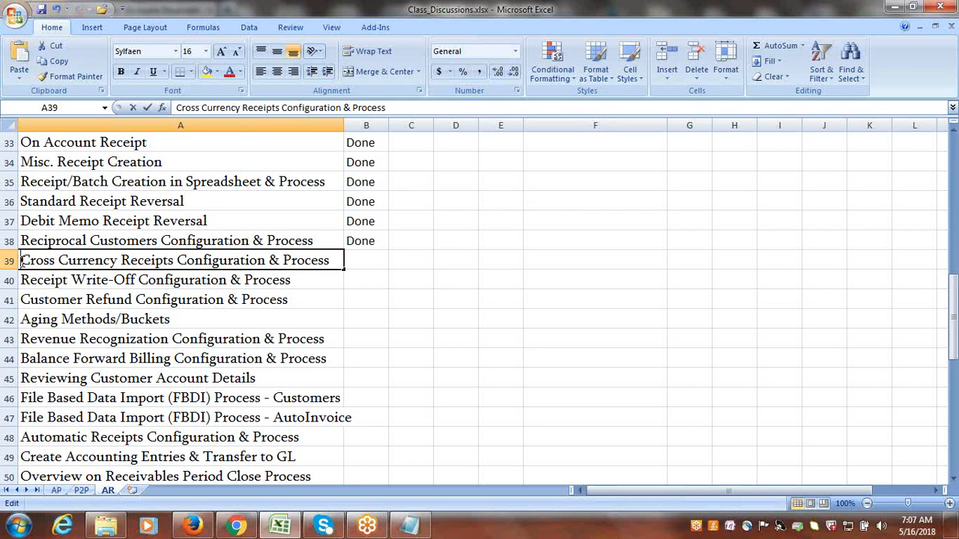
{"action": "left_click_drag", "start_coordinate": [21, 260], "coordinate": [176, 260]}
{"action": "key", "text": "ctrl+c"}
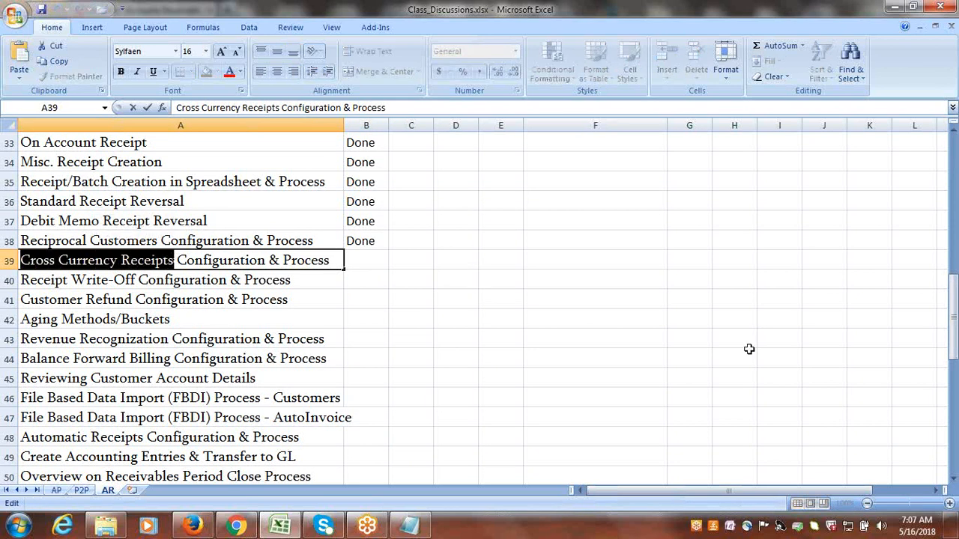
{"action": "left_click_drag", "start_coordinate": [952, 318], "coordinate": [953, 478]}
{"action": "left_click", "coordinate": [166, 337]}
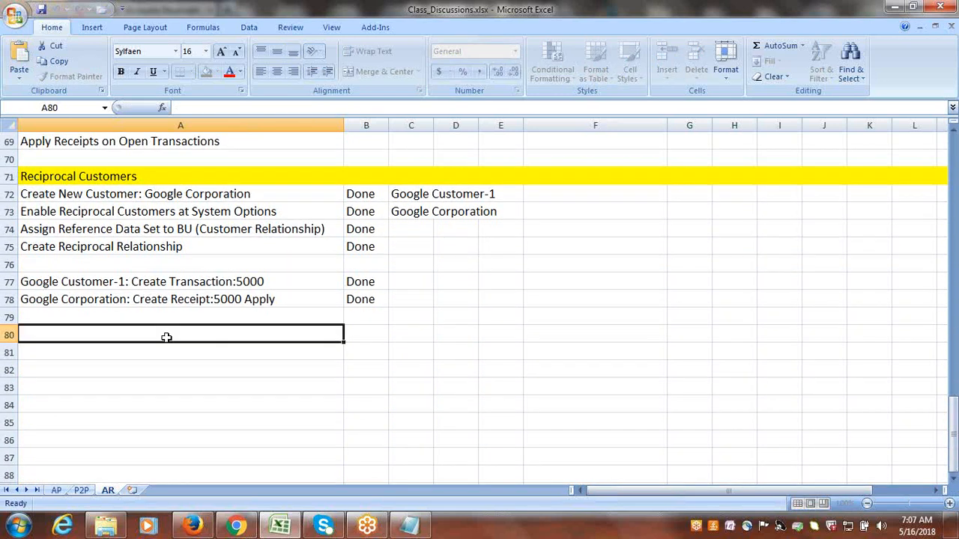
{"action": "key", "text": "ctrl+v"}
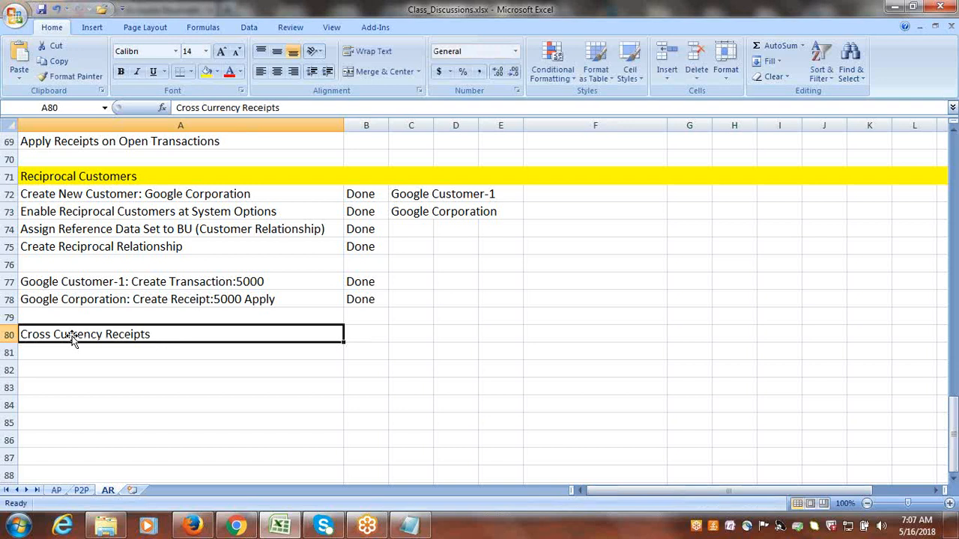
{"action": "left_click", "coordinate": [10, 334]}
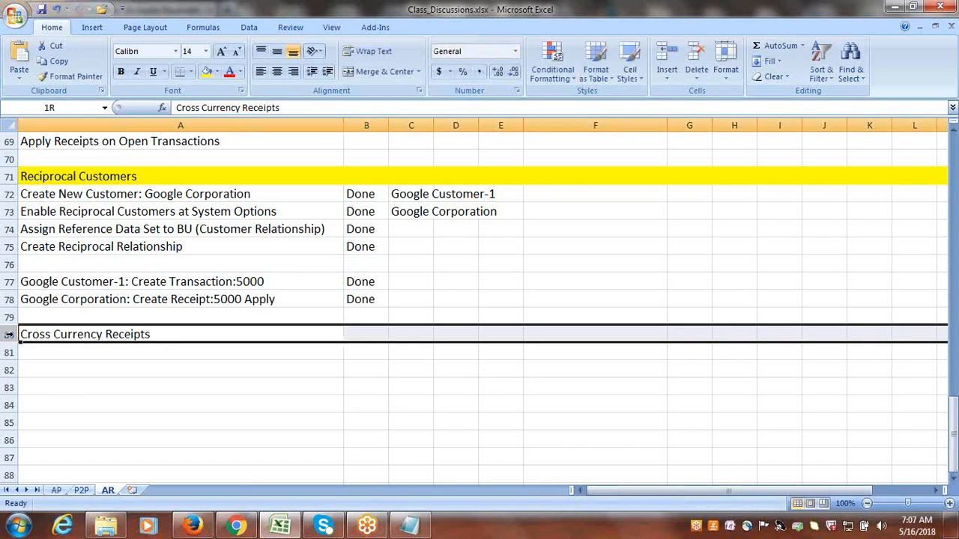
{"action": "left_click", "coordinate": [207, 74]}
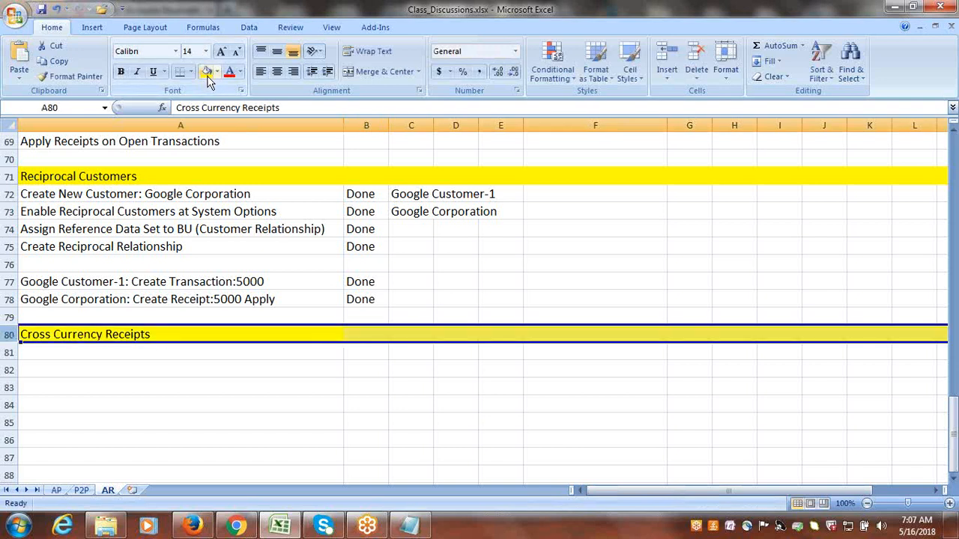
Enter the task Enable Bank Account as Multi-Currency Account in A81 under the Cross Currency Receipts heading.
{"action": "left_click", "coordinate": [168, 354]}
{"action": "type", "text": "D"}
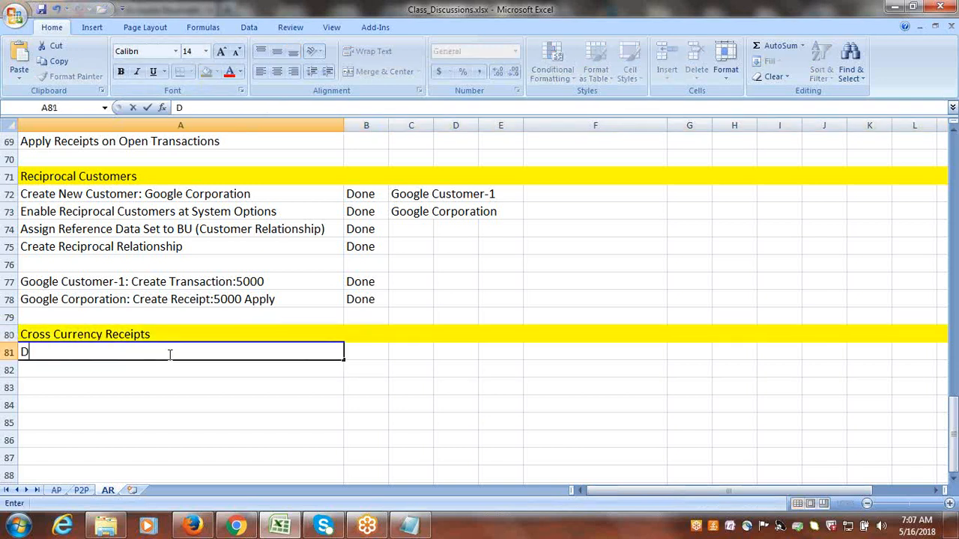
{"action": "type", "text": "e"}
{"action": "key", "text": "BackSpace"}
{"action": "type", "text": "a"}
{"action": "key", "text": "BackSpace"}
{"action": "key", "text": "BackSpace"}
{"action": "type", "text": "Enable"}
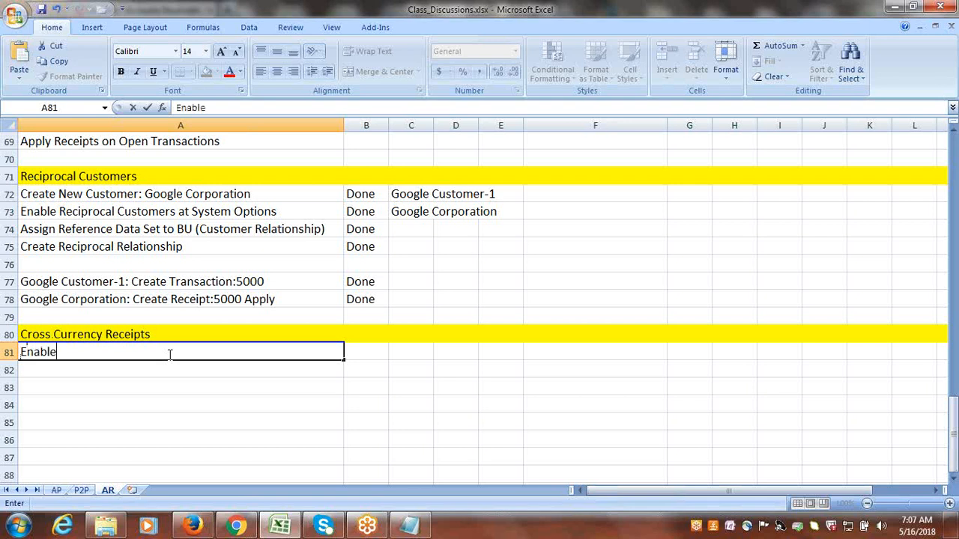
{"action": "type", "text": " Bank Account"}
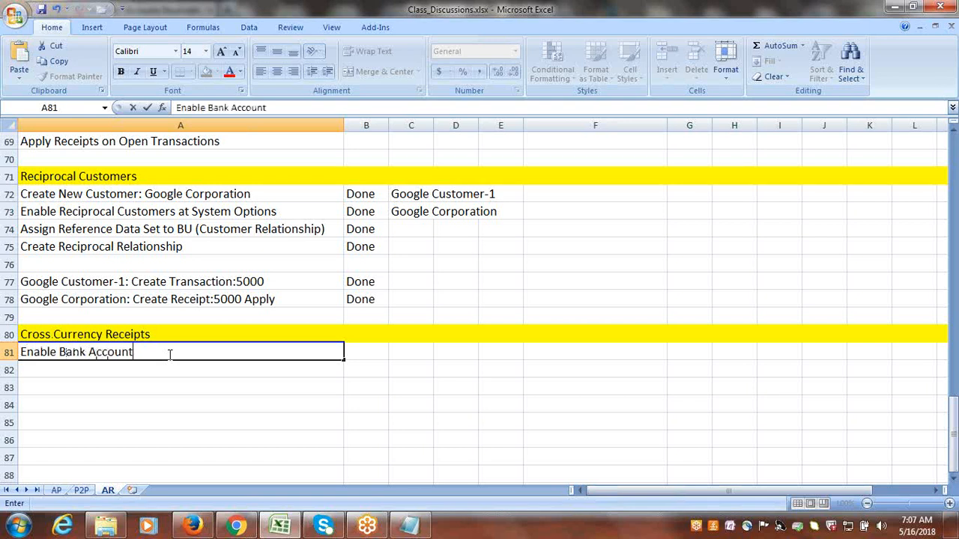
{"action": "type", "text": " as Multi-Curre"}
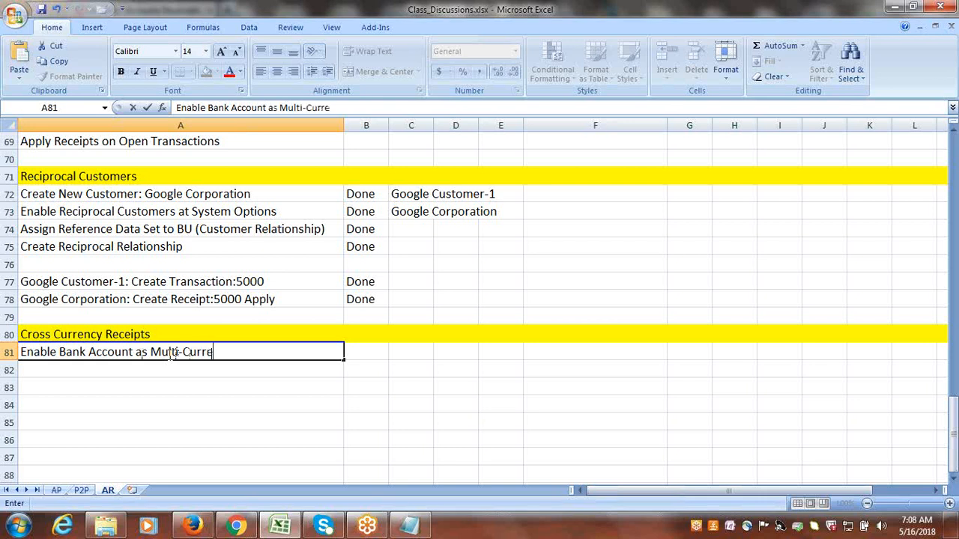
{"action": "type", "text": "ncy Accoun"}
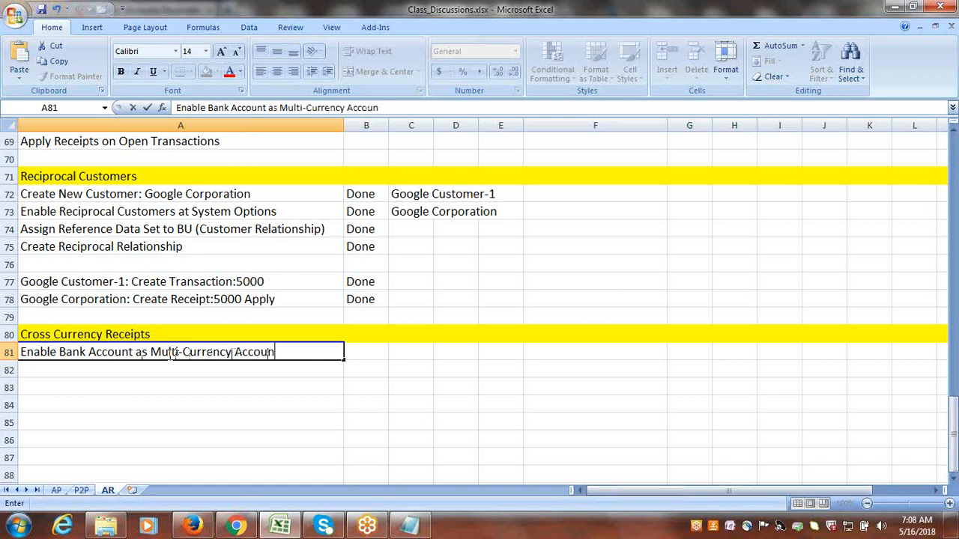
{"action": "type", "text": "t"}
Enter the task Define Daily Rates in A82.
{"action": "left_click", "coordinate": [178, 374]}
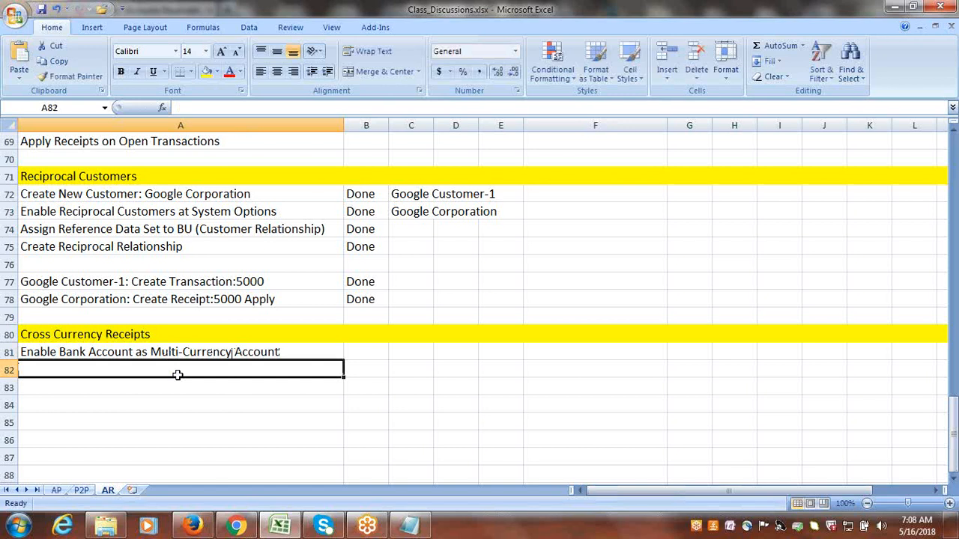
{"action": "type", "text": "Def"}
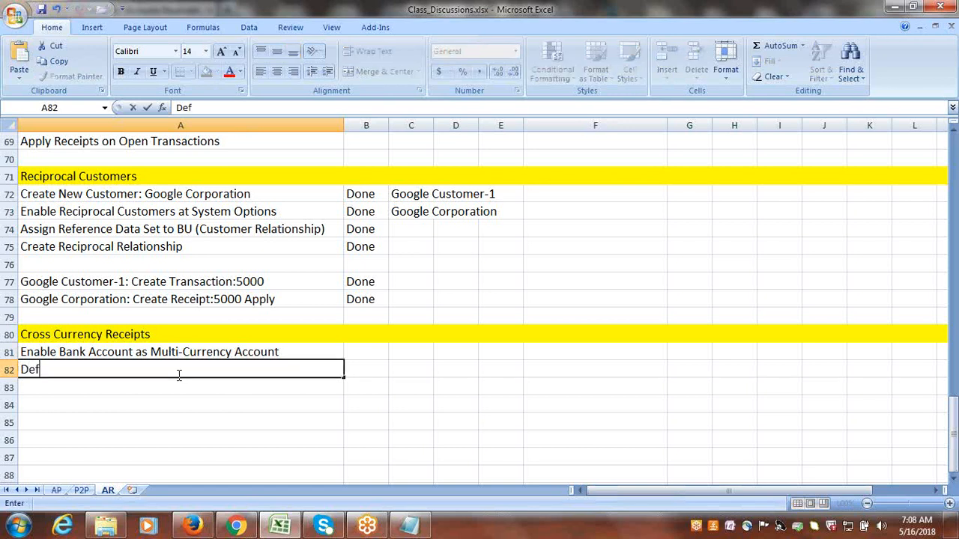
{"action": "type", "text": "ine Daily "}
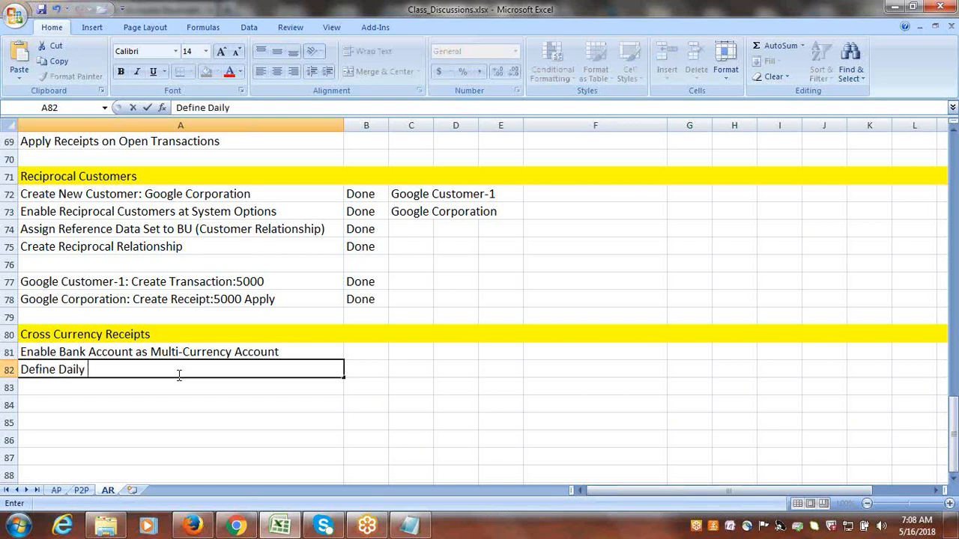
{"action": "type", "text": "Rates"}
Enter the task Create Transaction in USD in A84, leaving a blank row below the Define Daily Rates task.
{"action": "left_click", "coordinate": [162, 405]}
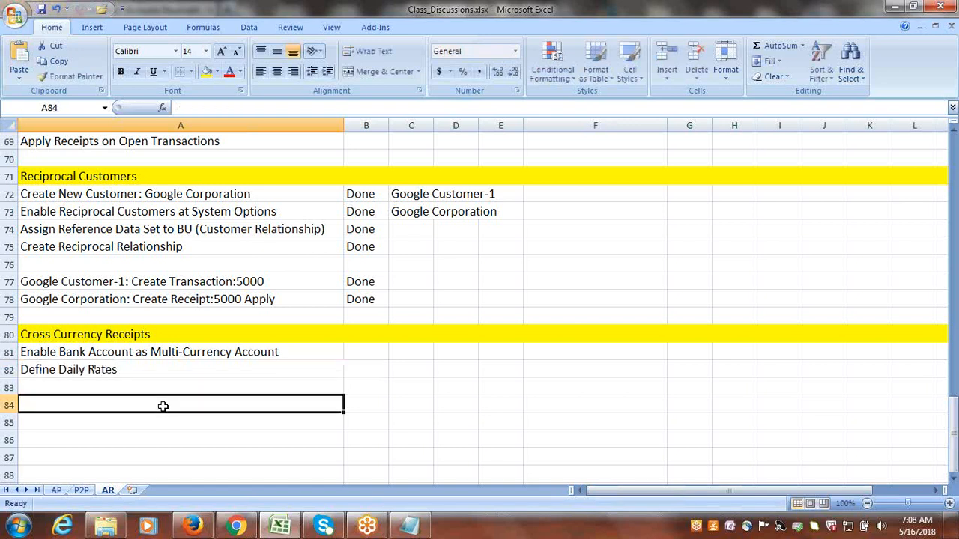
{"action": "type", "text": "Create "}
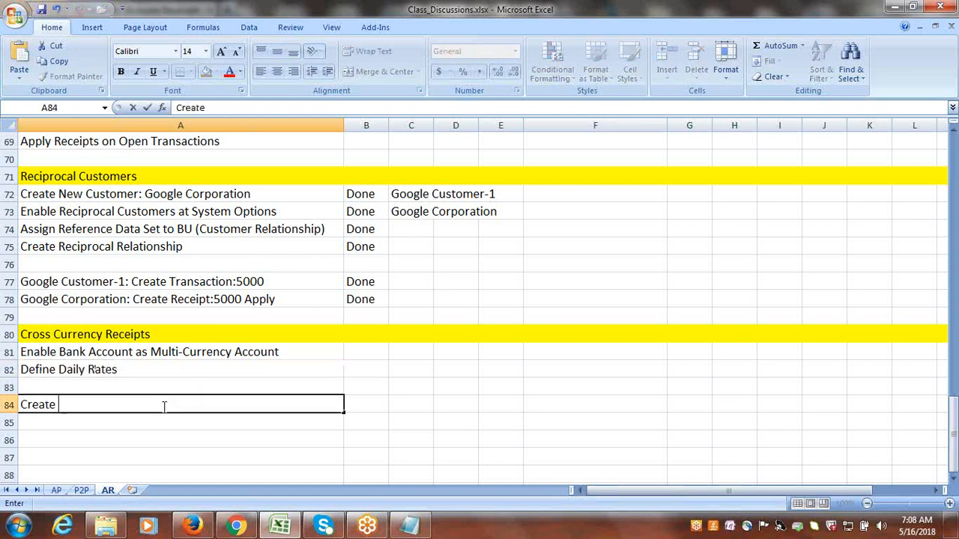
{"action": "type", "text": "Transaction in "}
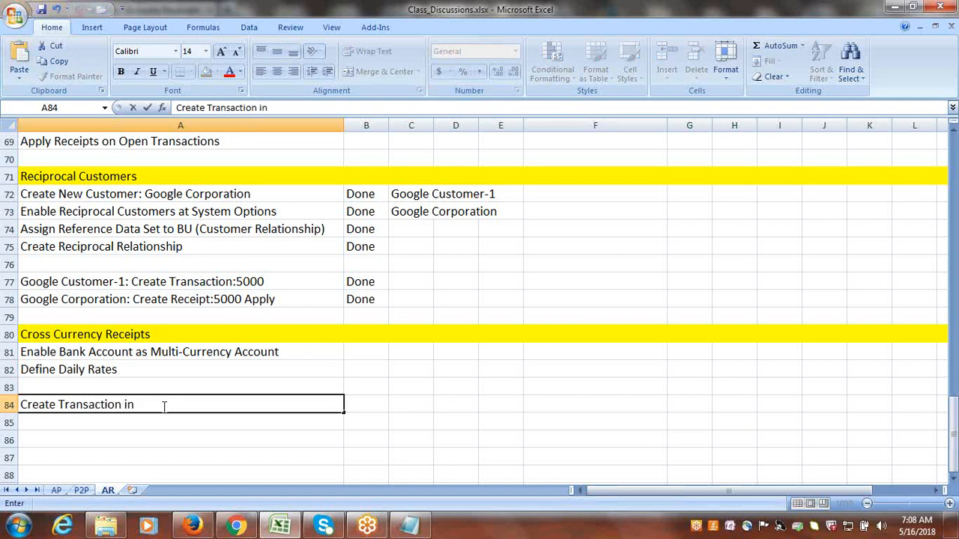
{"action": "type", "text": "USD"}
{"action": "key", "text": "Return"}
Enter the task Create Receipt in INR in A85.
{"action": "type", "text": "Create "}
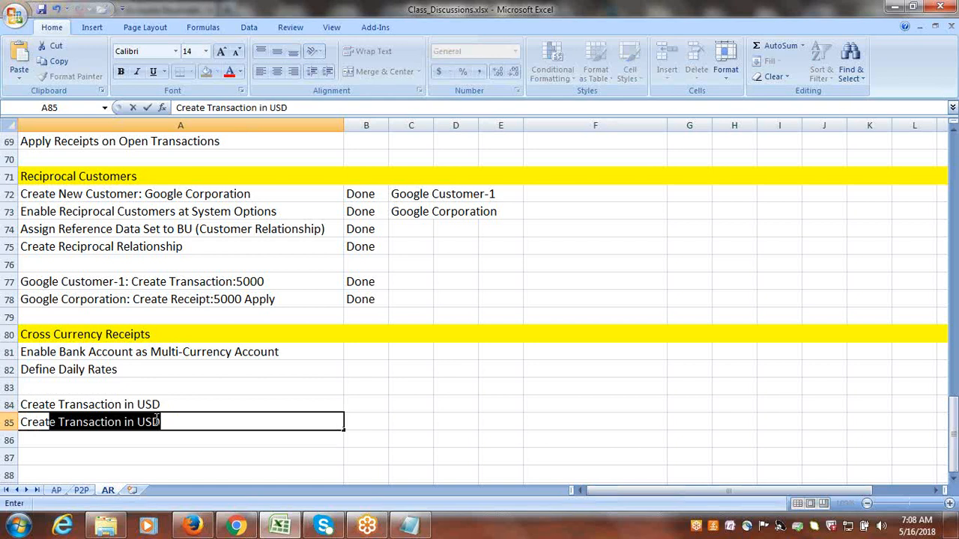
{"action": "type", "text": "Receipt "}
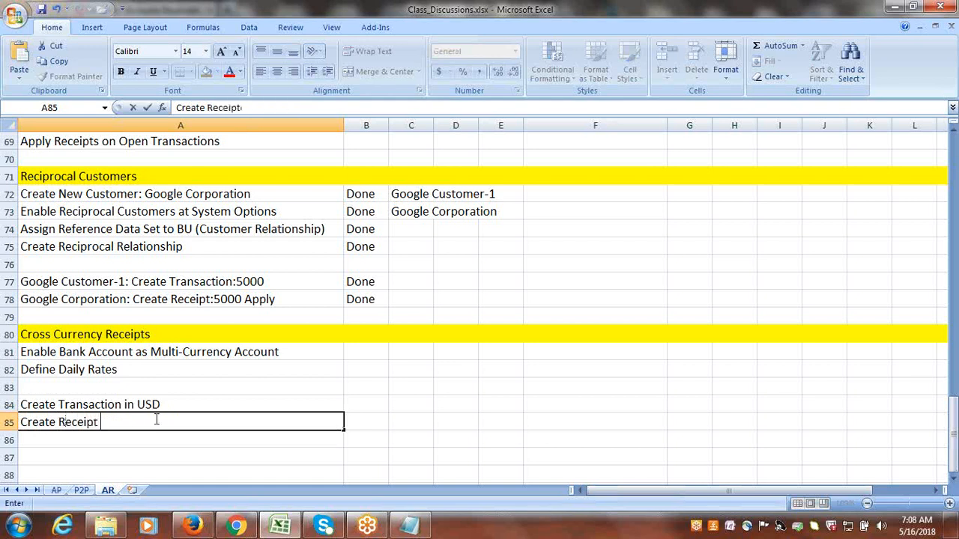
{"action": "type", "text": "in INR"}
{"action": "key", "text": "ctrl+Return"}
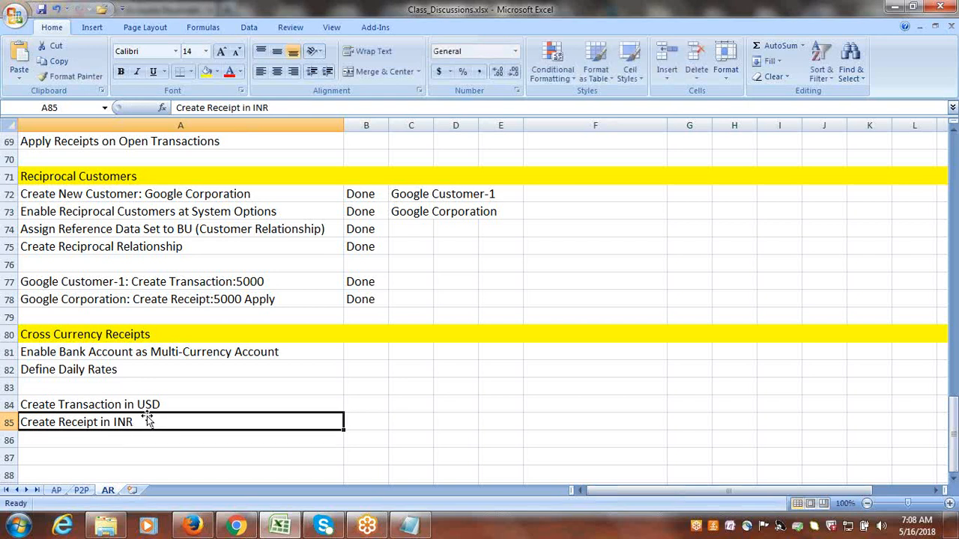
Switch to Oracle in Firefox and open the task search page in Setup and Maintenance.
{"action": "key", "text": "Up"}
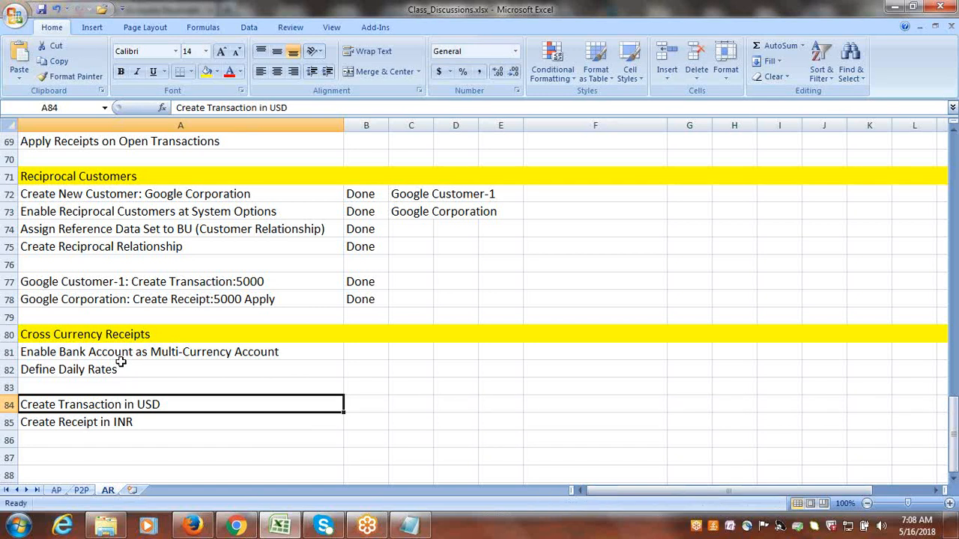
{"action": "left_click", "coordinate": [84, 355]}
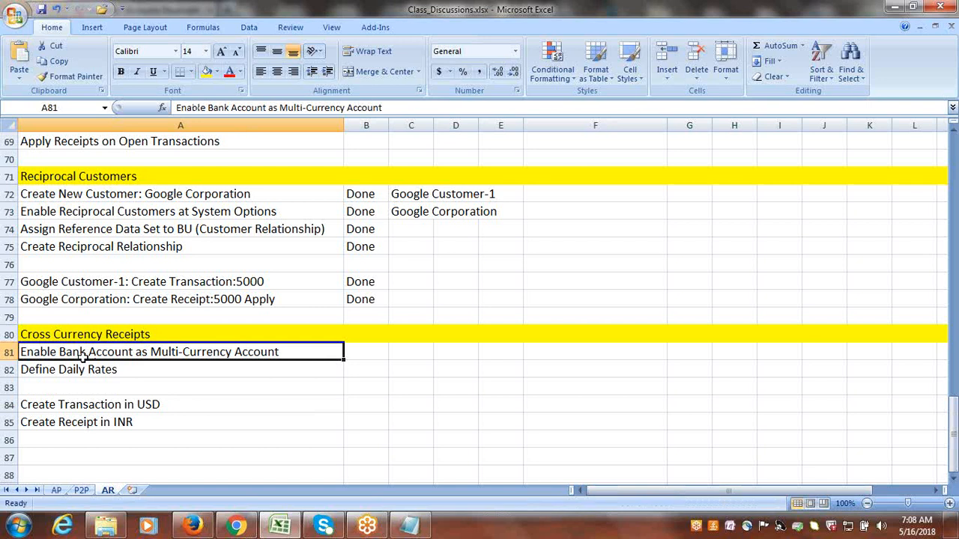
{"action": "left_click", "coordinate": [196, 529]}
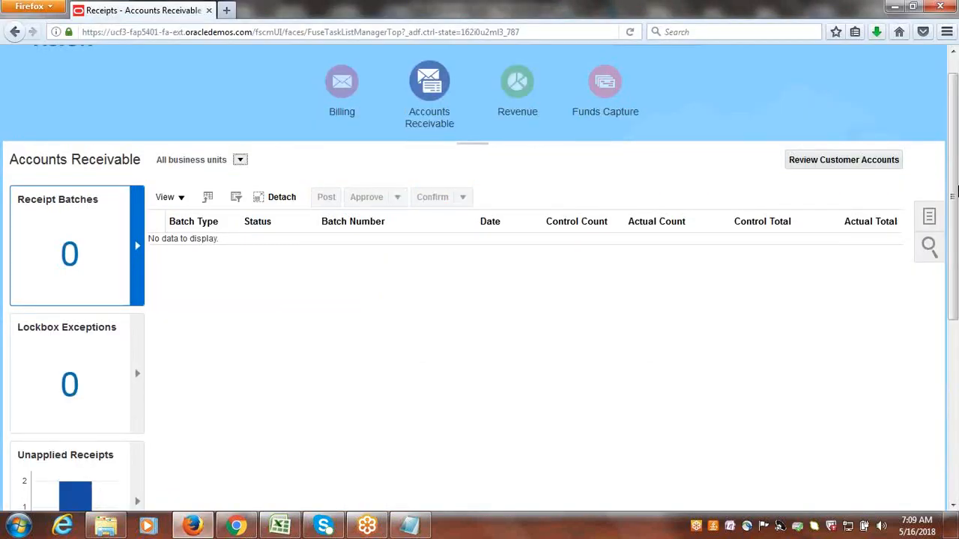
{"action": "scroll", "coordinate": [862, 127], "scroll_direction": "up", "scroll_amount": 2}
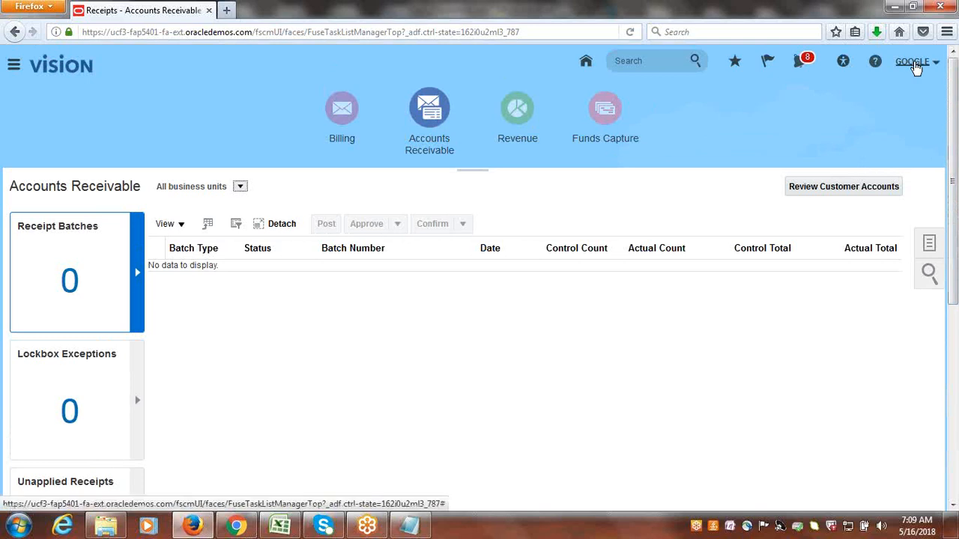
{"action": "left_click", "coordinate": [915, 67]}
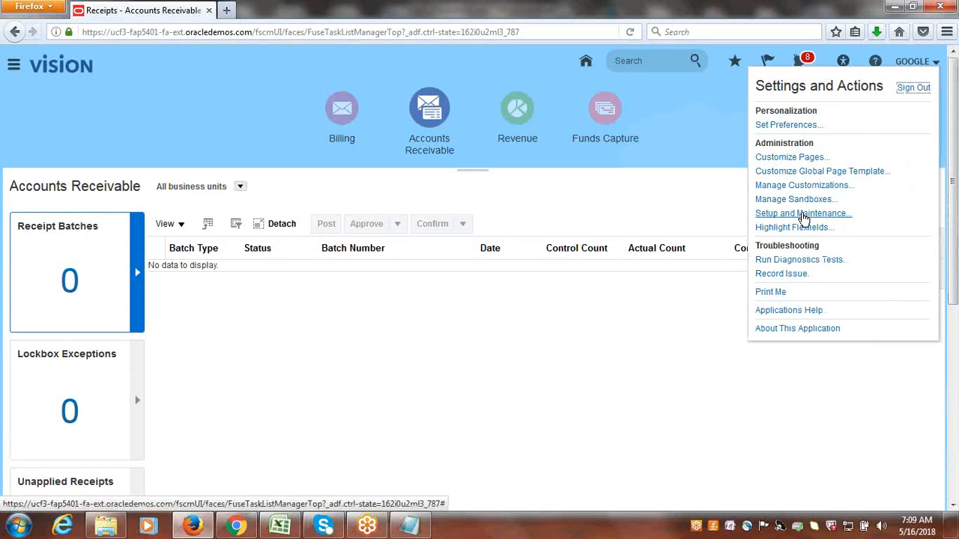
{"action": "left_click", "coordinate": [804, 215]}
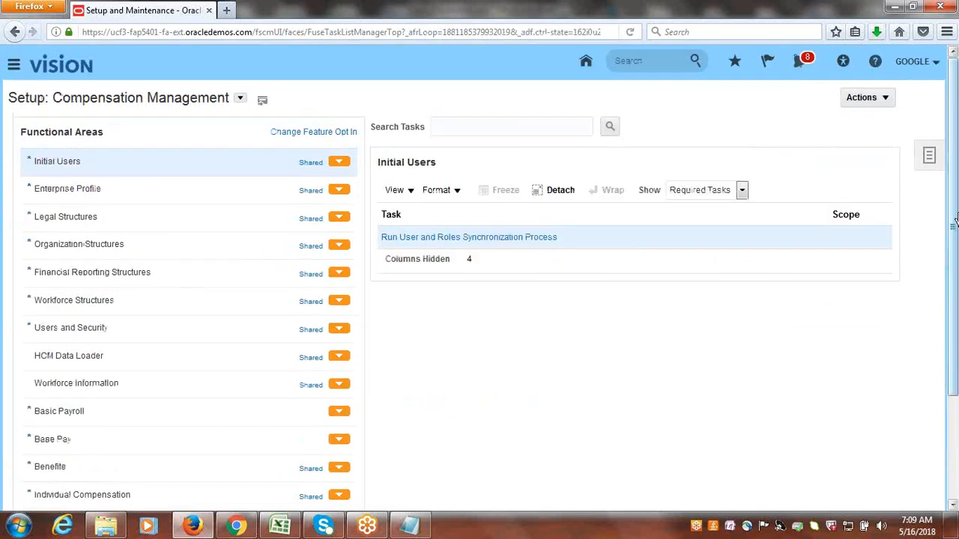
{"action": "left_click", "coordinate": [930, 158]}
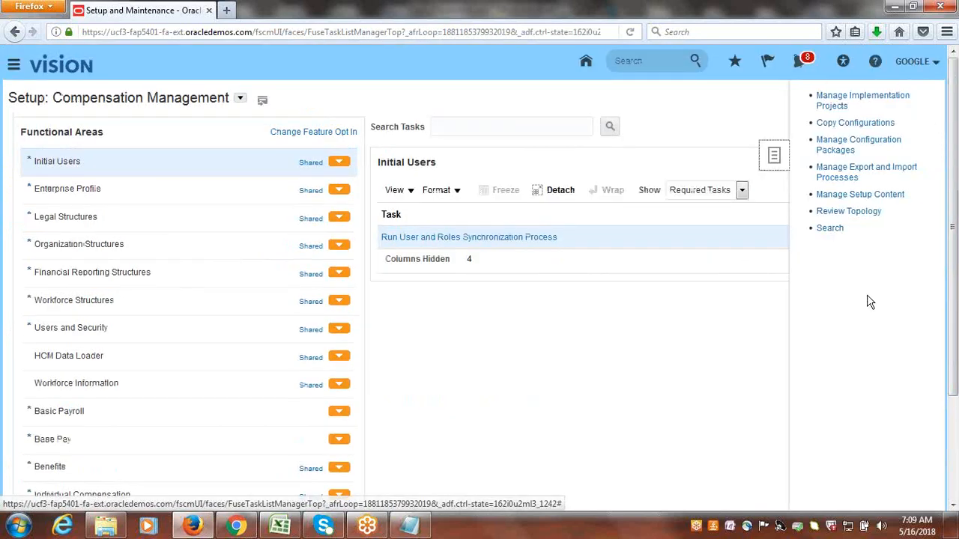
{"action": "left_click", "coordinate": [828, 228]}
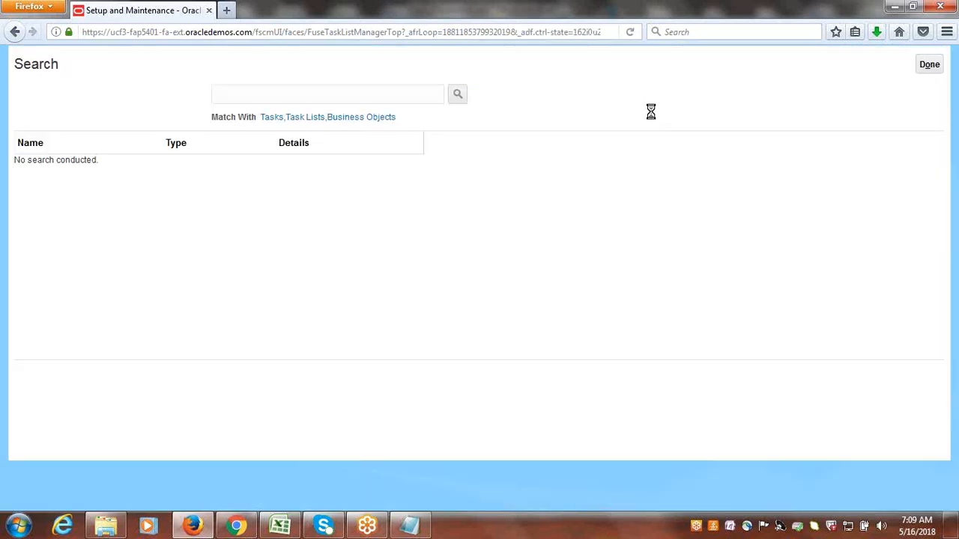
Search the setup tasks for BANK ACCOUNTS and open the Manage Bank Accounts task.
{"action": "left_click", "coordinate": [358, 127]}
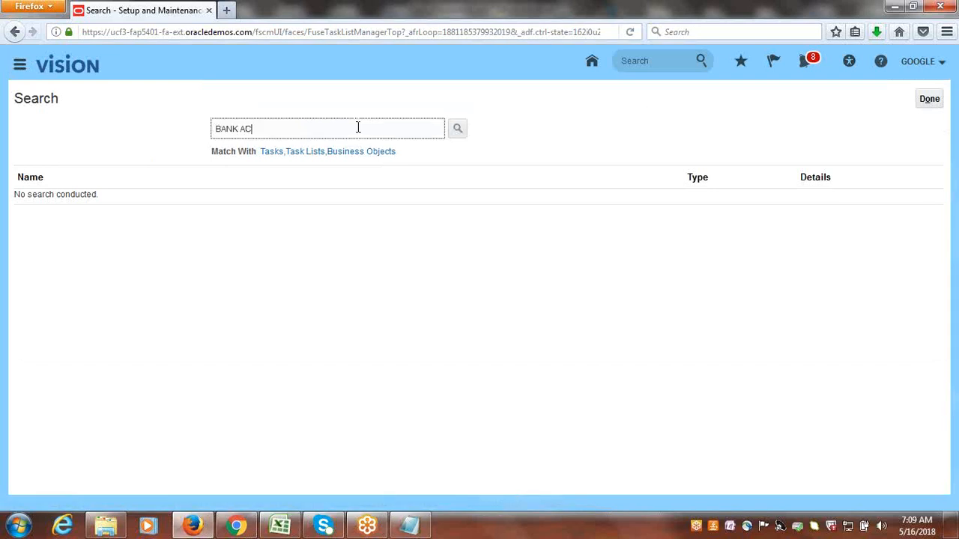
{"action": "key", "text": "Return"}
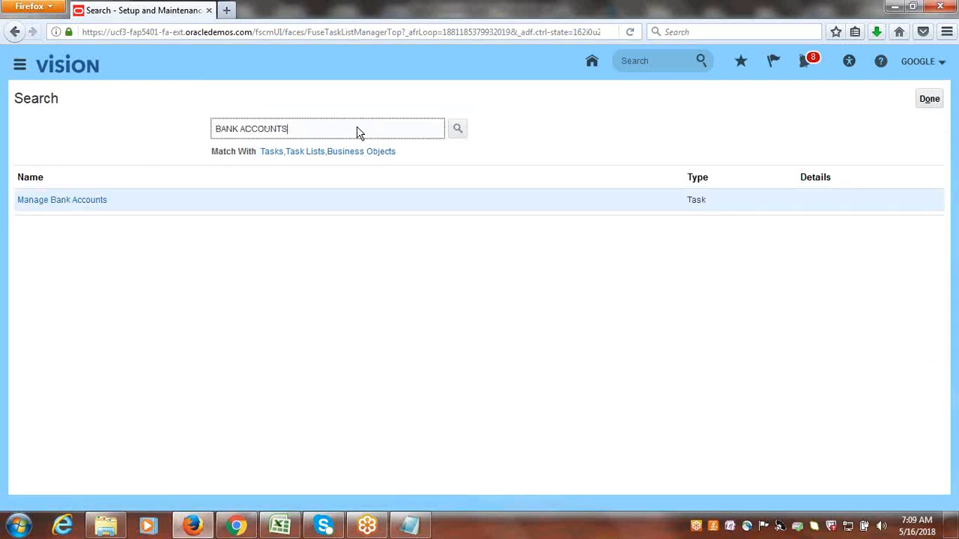
{"action": "left_click", "coordinate": [43, 204]}
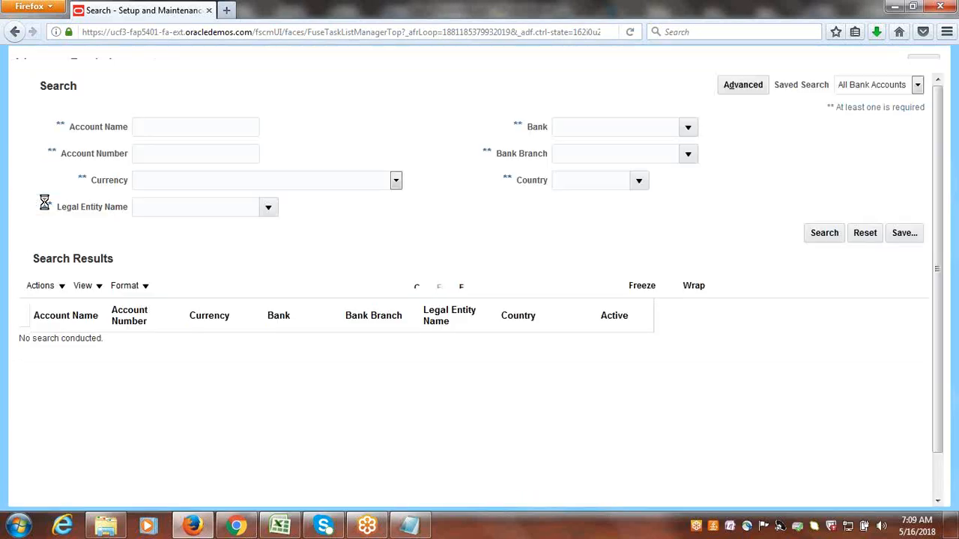
Find the bank account by the account name Google and open the Google Corporate Account for editing.
{"action": "left_click", "coordinate": [184, 174]}
{"action": "type", "text": "Google"}
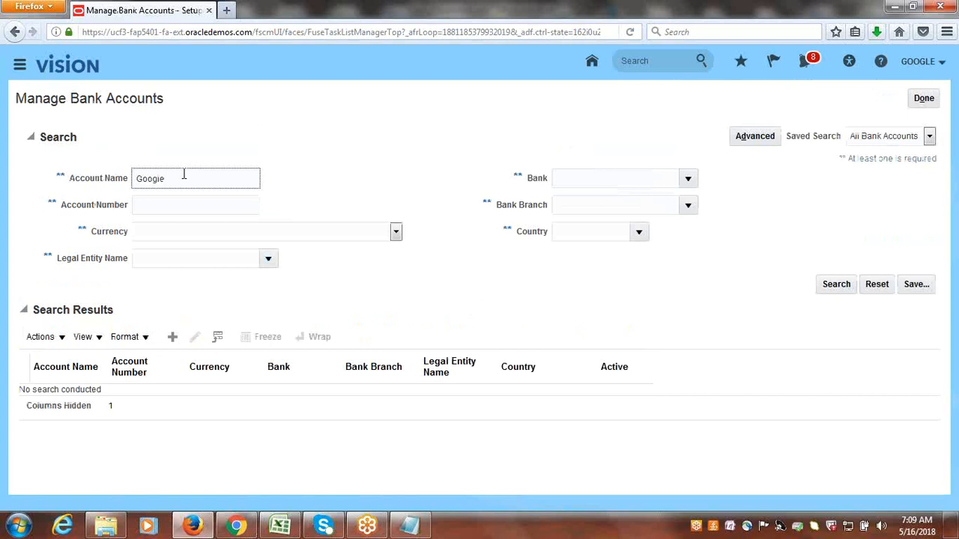
{"action": "key", "text": "Return"}
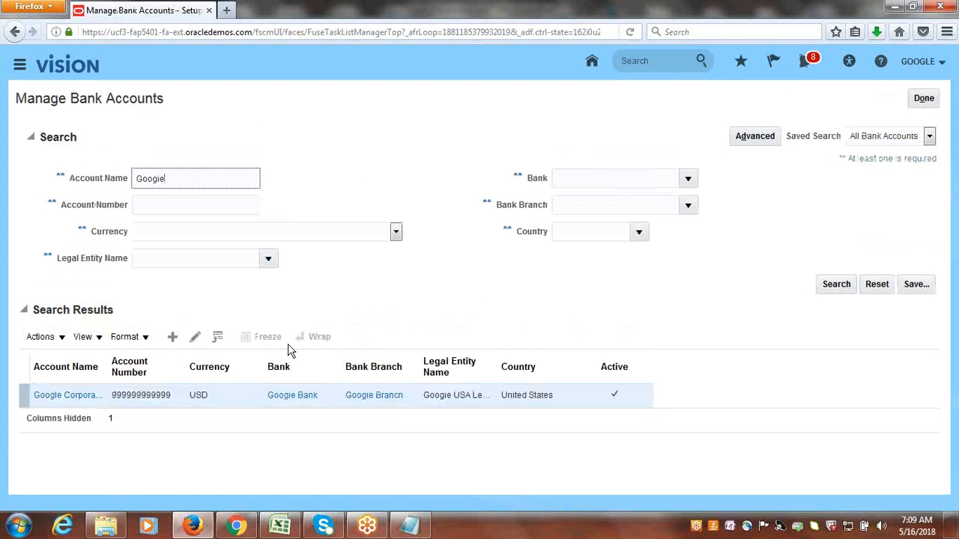
{"action": "left_click", "coordinate": [192, 337]}
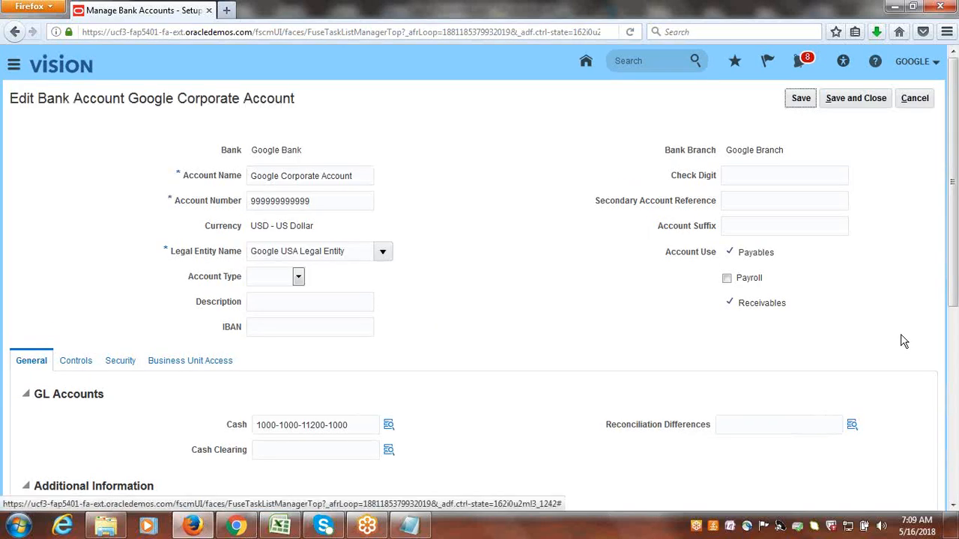
Check the Multicurrency account option in the account's Additional Information, save and close the account, and finish Manage Bank Accounts.
{"action": "left_click_drag", "start_coordinate": [956, 228], "coordinate": [956, 344]}
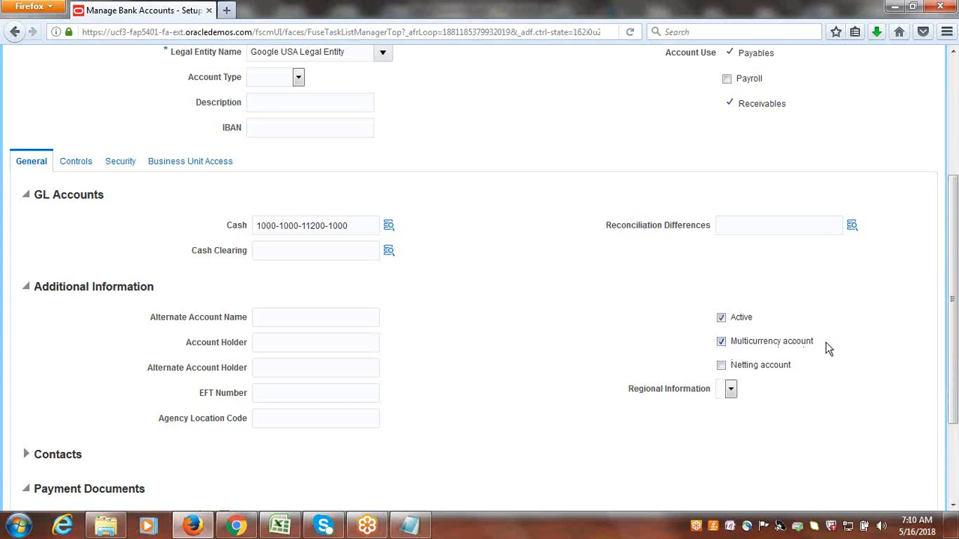
{"action": "left_click_drag", "start_coordinate": [824, 349], "coordinate": [741, 349]}
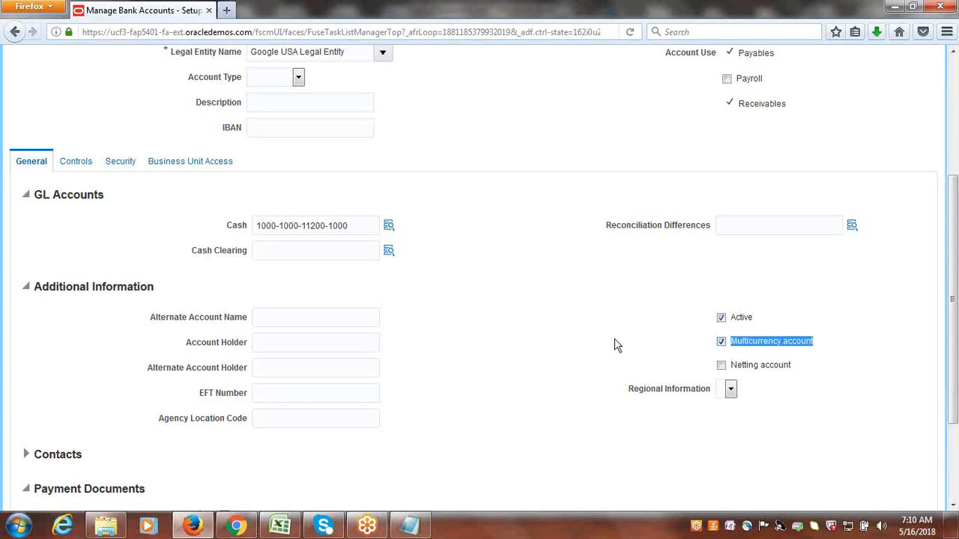
{"action": "left_click", "coordinate": [842, 251]}
{"action": "left_click_drag", "start_coordinate": [815, 347], "coordinate": [735, 354]}
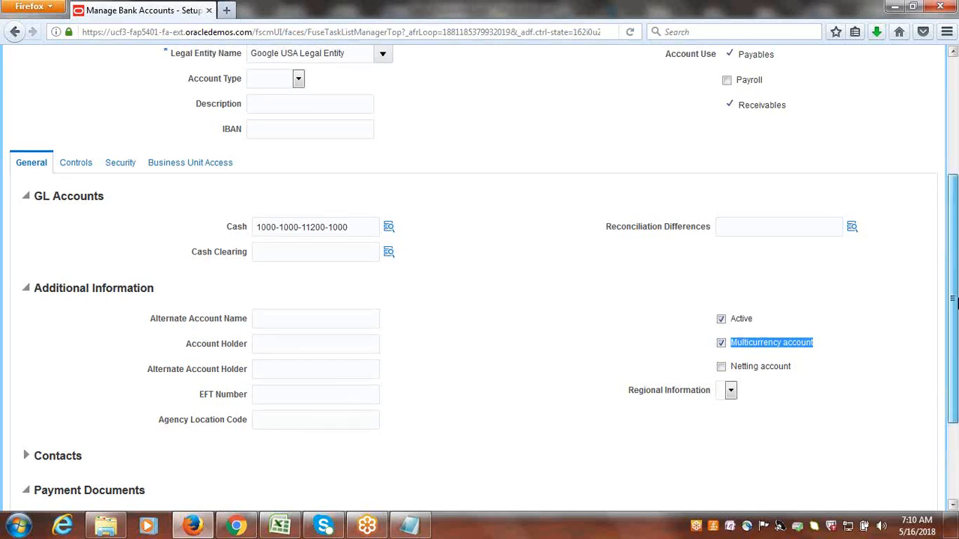
{"action": "left_click_drag", "start_coordinate": [955, 314], "coordinate": [955, 210]}
{"action": "left_click", "coordinate": [868, 82]}
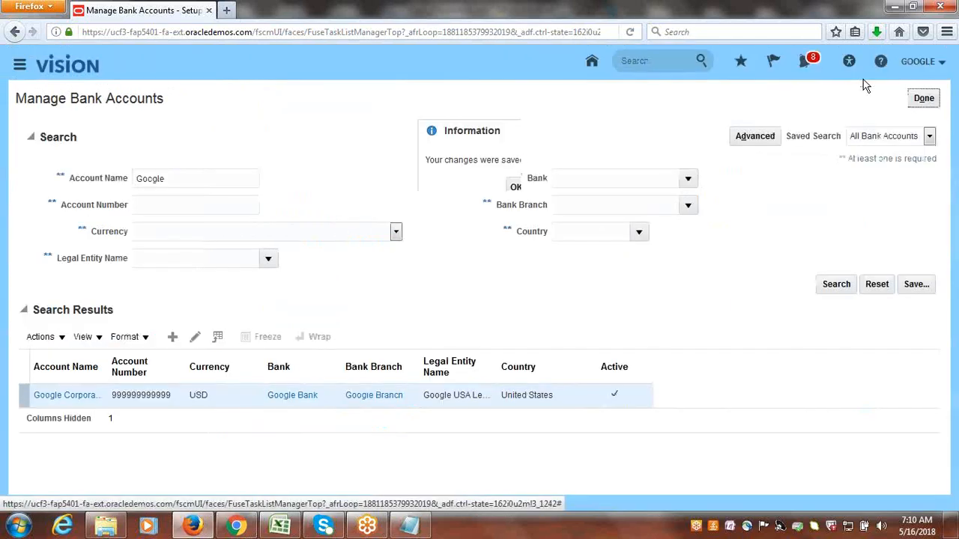
{"action": "left_click", "coordinate": [515, 187]}
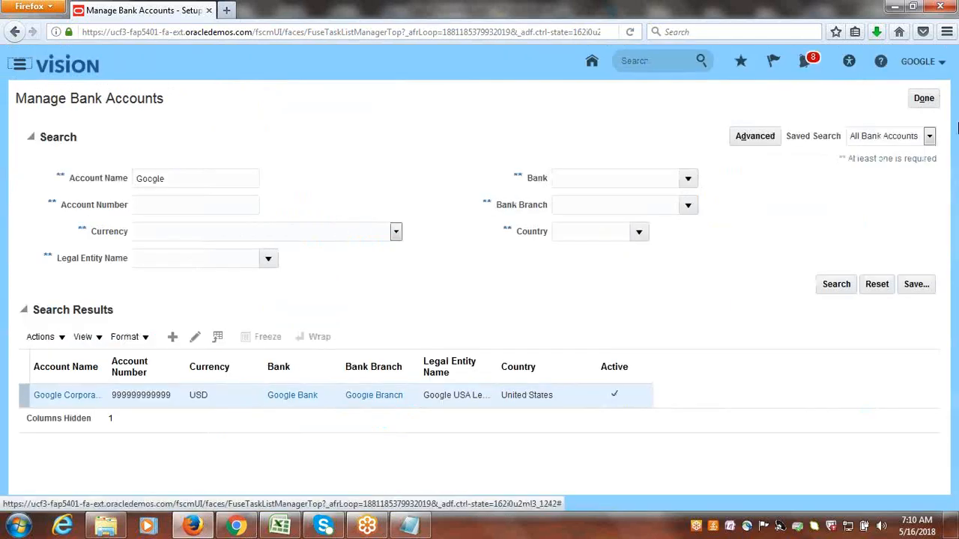
{"action": "left_click", "coordinate": [924, 98]}
Consult the Define Daily Rates task in the Excel workbook, return to Oracle, search for daily rates and open Manage Daily Rates.
{"action": "left_click", "coordinate": [280, 526]}
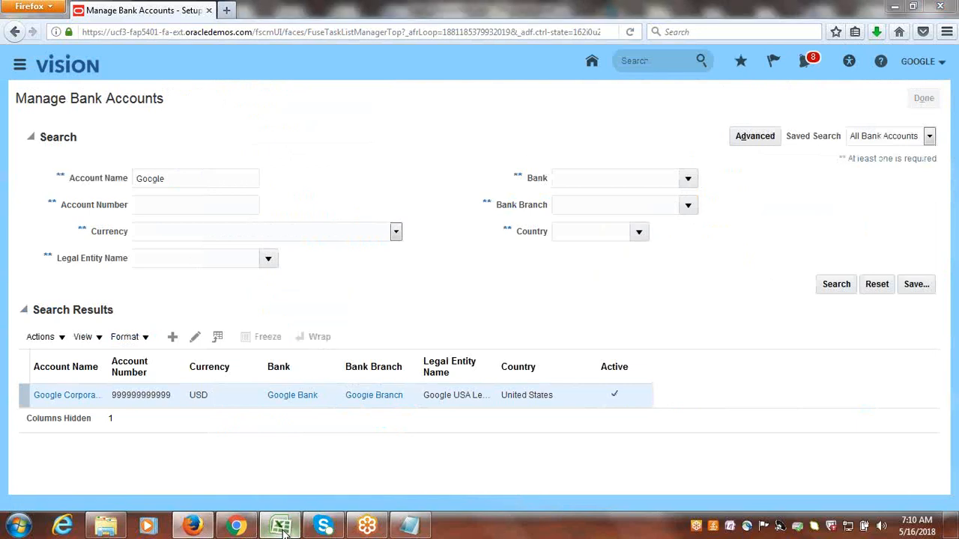
{"action": "left_click", "coordinate": [120, 370]}
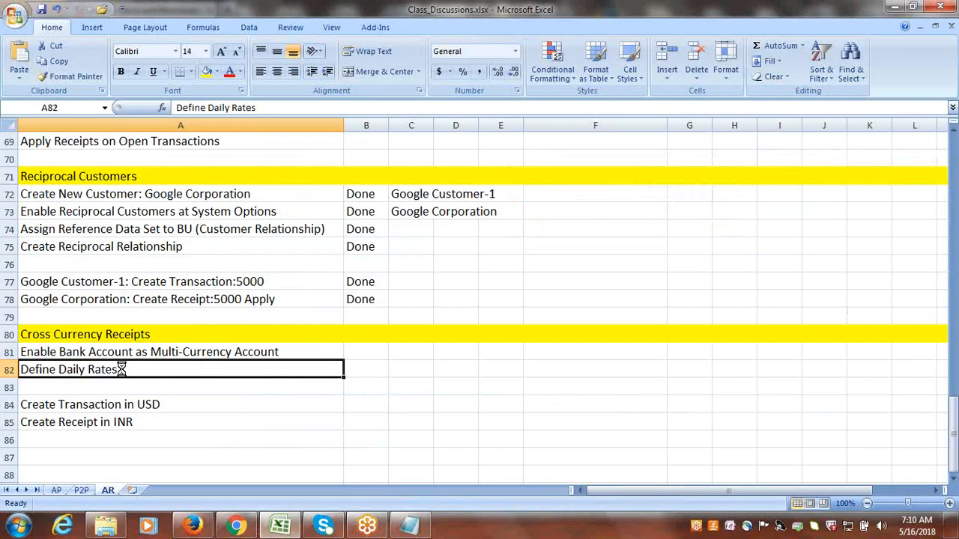
{"action": "key", "text": "alt+Tab"}
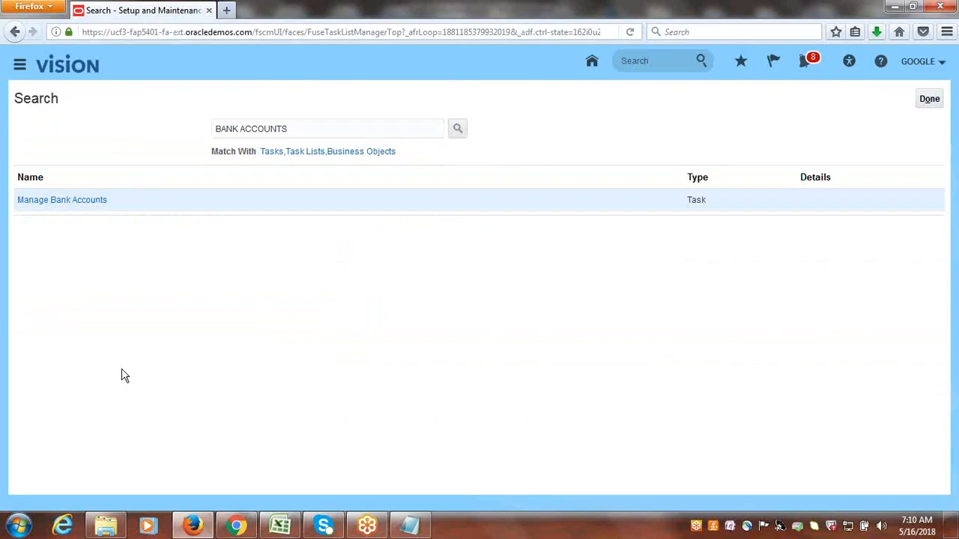
{"action": "left_click", "coordinate": [456, 126]}
{"action": "key", "text": "ctrl+a"}
{"action": "type", "text": "d"}
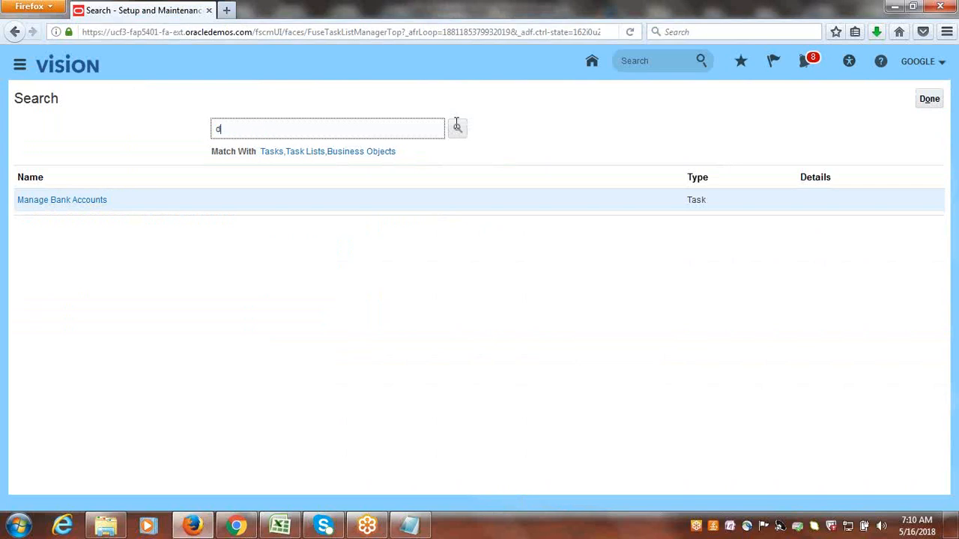
{"action": "type", "text": "aily rates"}
{"action": "left_click", "coordinate": [457, 127]}
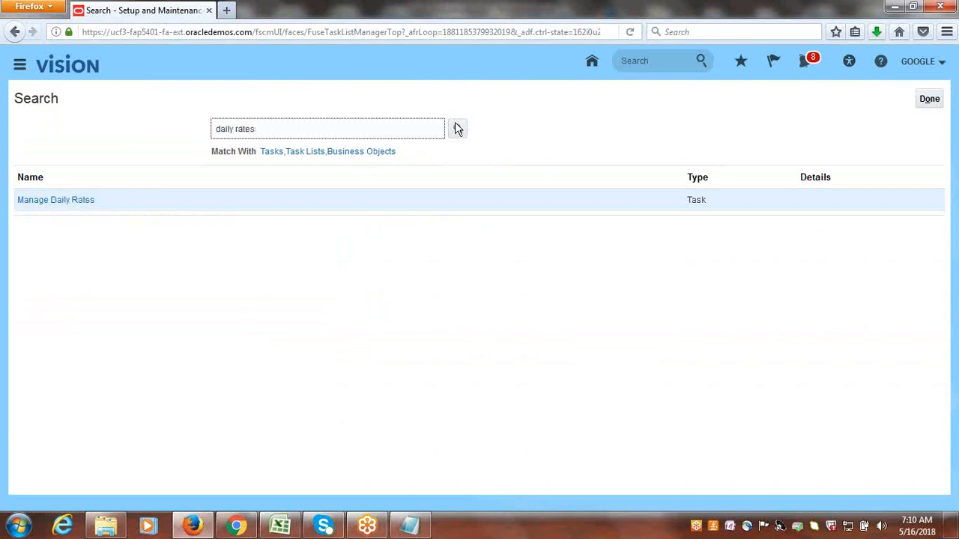
{"action": "left_click", "coordinate": [43, 206]}
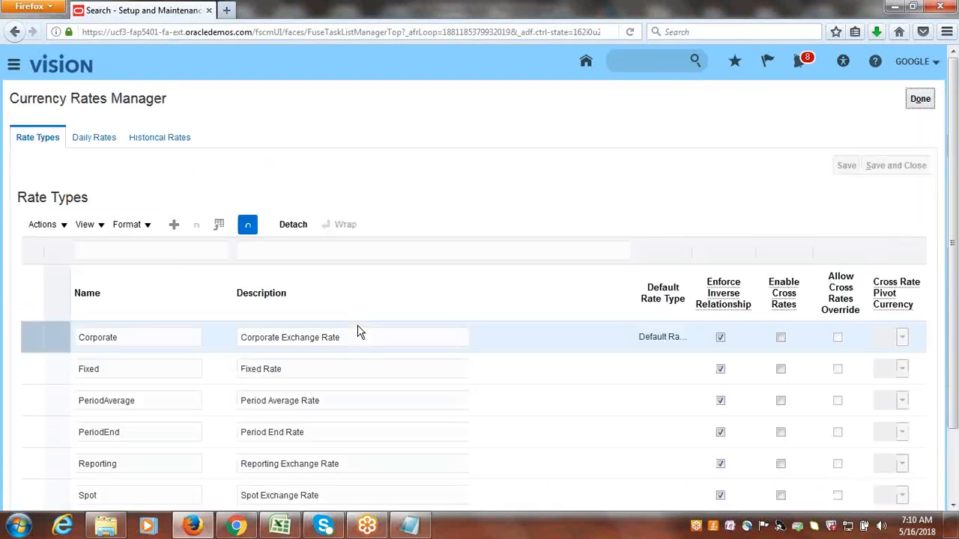
Start creating daily rates in a spreadsheet, open CreateDailyRates.xlsx in Excel and accept the connection to the application URL.
{"action": "left_click", "coordinate": [96, 141]}
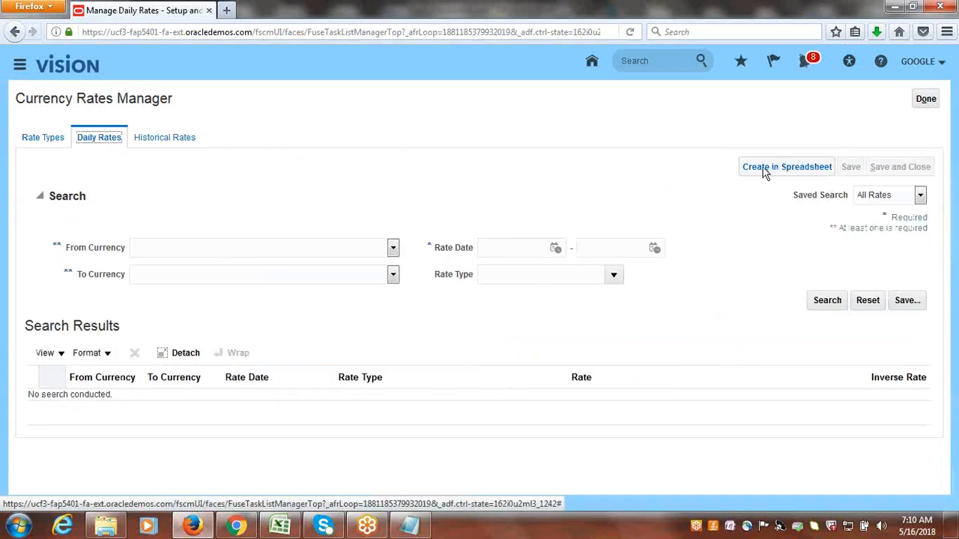
{"action": "left_click", "coordinate": [765, 172]}
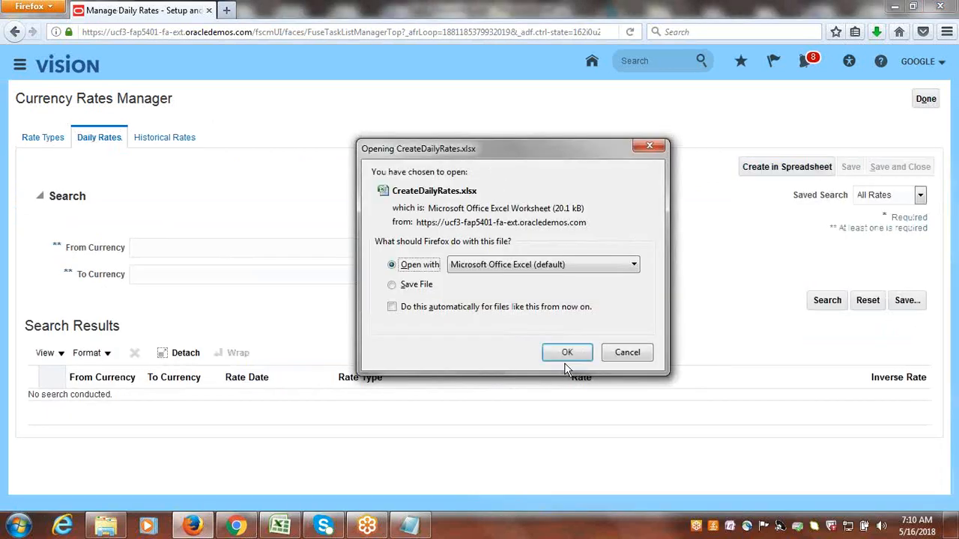
{"action": "left_click", "coordinate": [567, 349]}
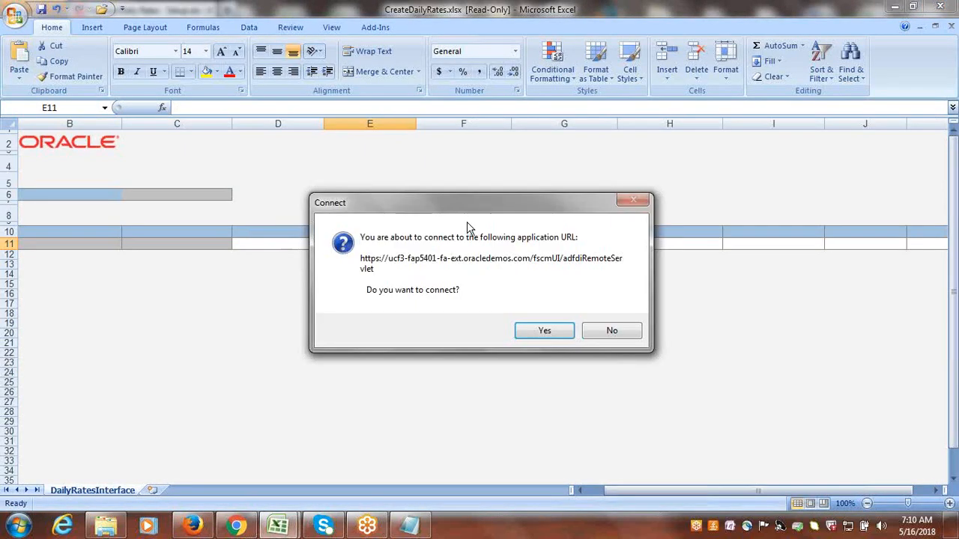
{"action": "left_click", "coordinate": [545, 331]}
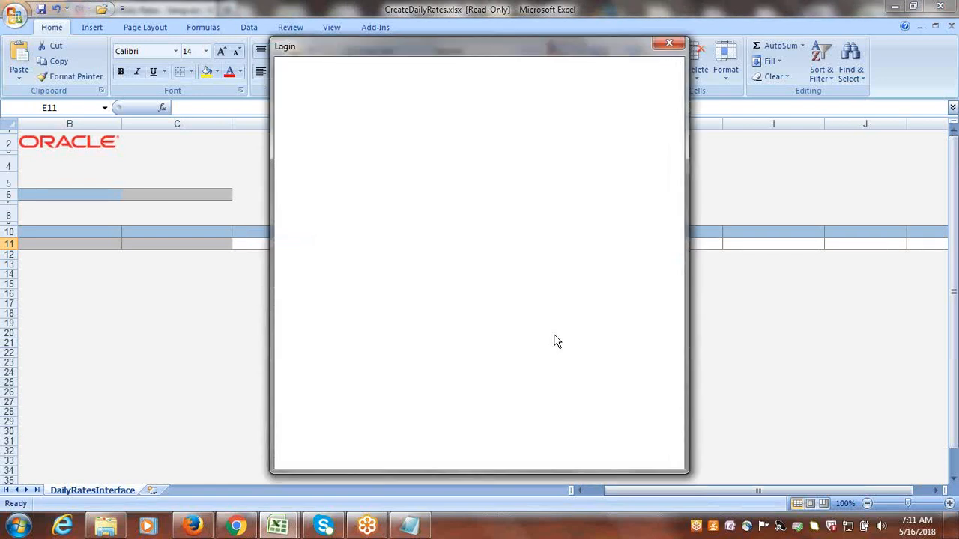
Sign in to Oracle Applications Cloud from the spreadsheet with the user ID and account password.
{"action": "left_click", "coordinate": [460, 235]}
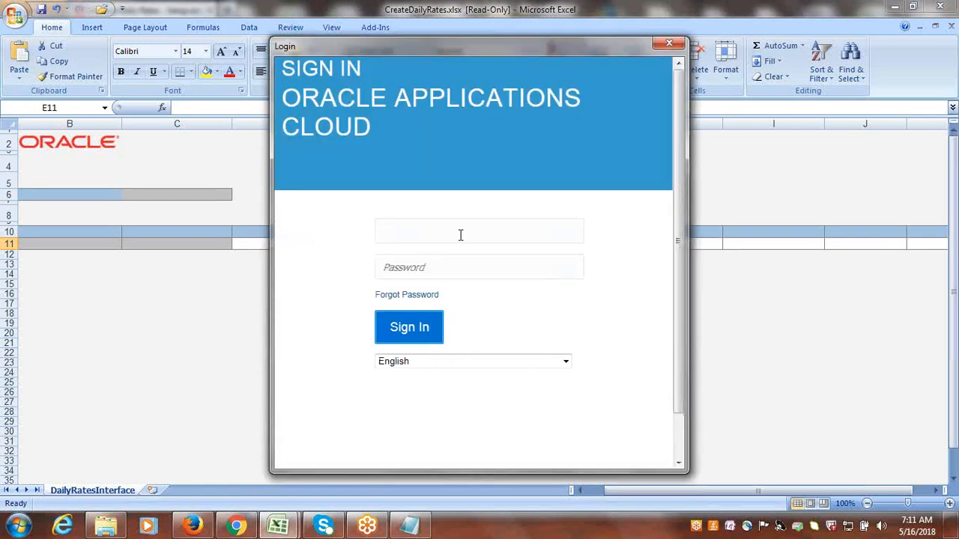
{"action": "type", "text": "google"}
{"action": "key", "text": "Tab"}
{"action": "key", "text": "Return"}
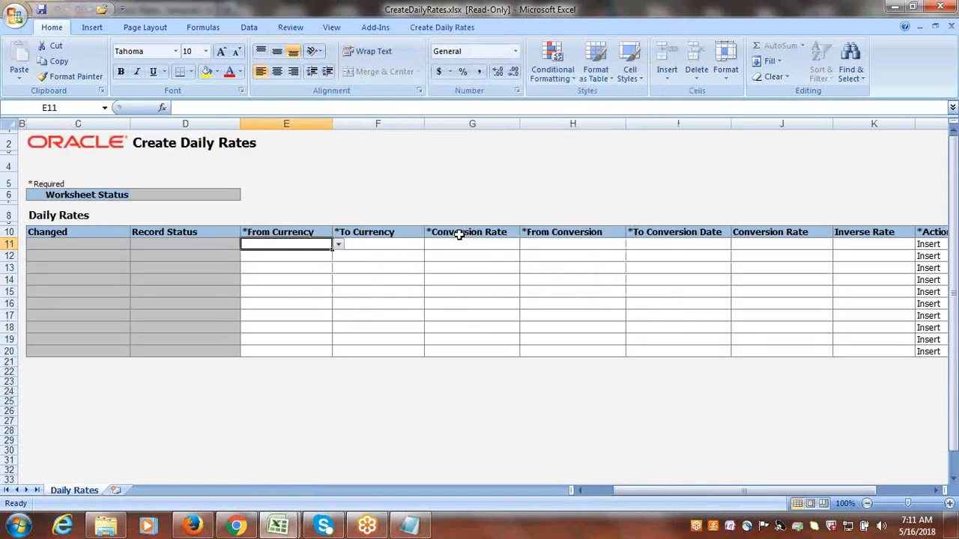
In the first daily rates row, set From Currency to USD, To Currency to INR and the conversion rate type to Corporate.
{"action": "left_click", "coordinate": [338, 245]}
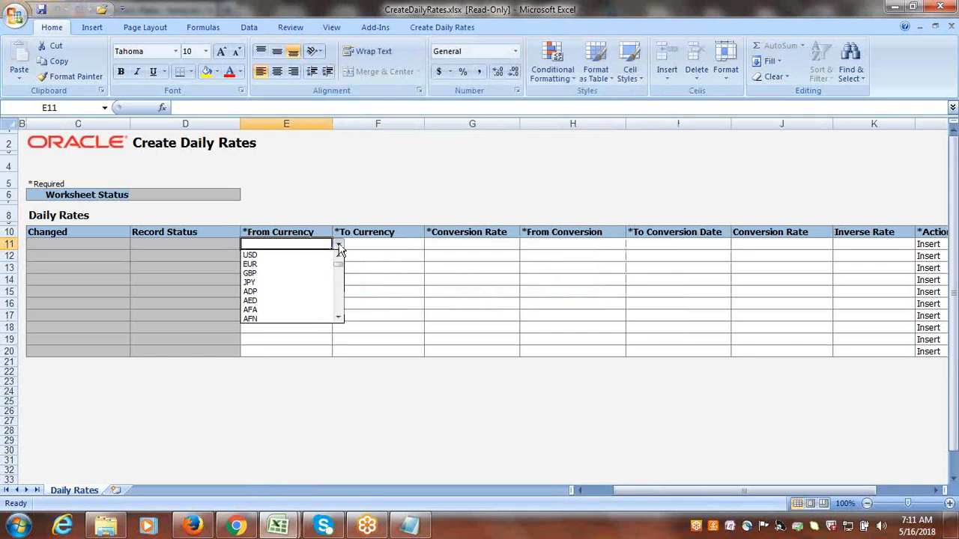
{"action": "left_click", "coordinate": [257, 255]}
{"action": "left_click", "coordinate": [375, 245]}
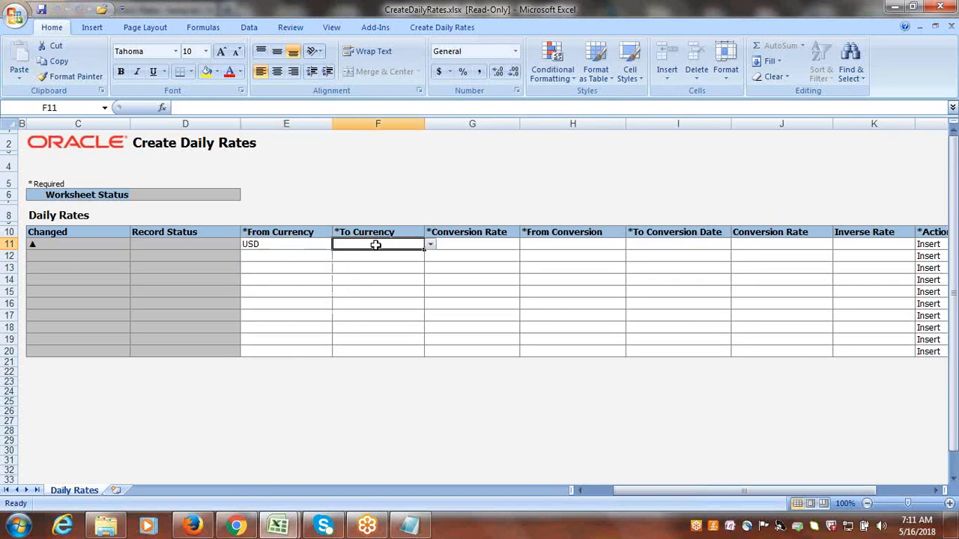
{"action": "type", "text": "inr"}
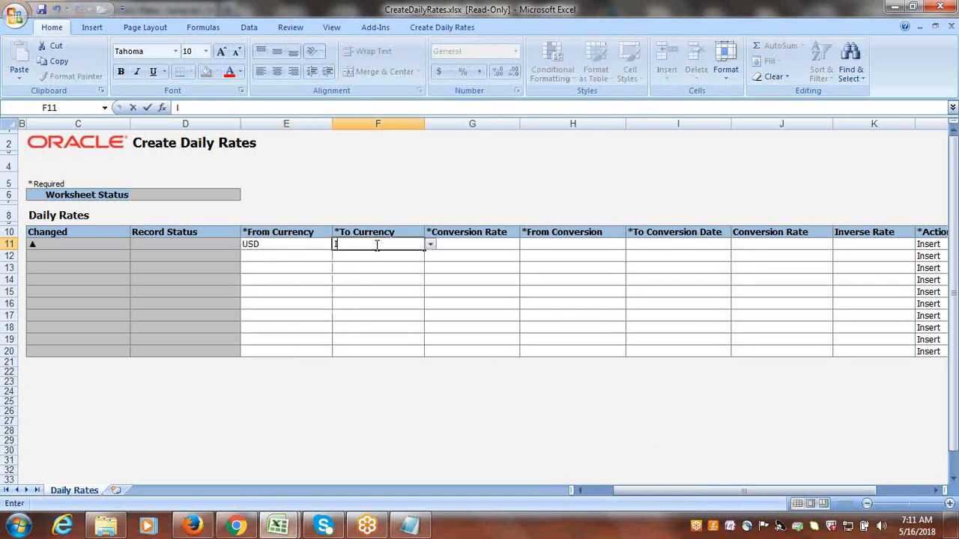
{"action": "key", "text": "Tab"}
{"action": "left_click", "coordinate": [525, 245]}
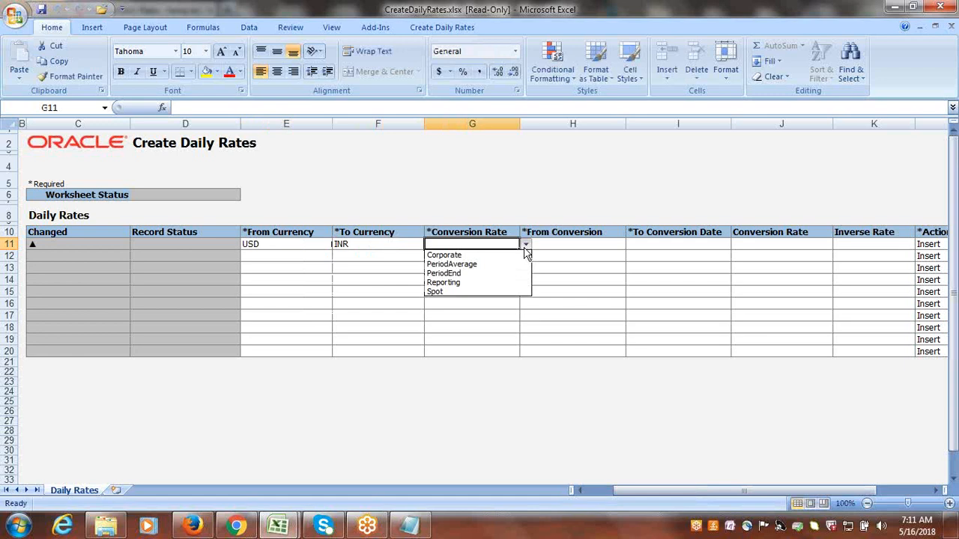
{"action": "left_click", "coordinate": [484, 255]}
{"action": "key", "text": "Tab"}
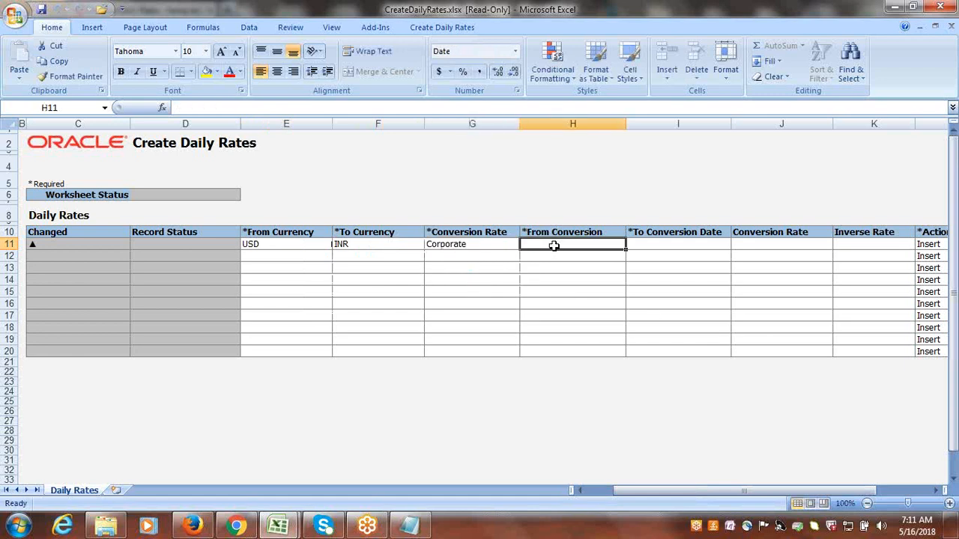
Set the USD to INR row's from and to conversion dates to 5/16/2018 and its conversion rate to 65.
{"action": "type", "text": "5/16/"}
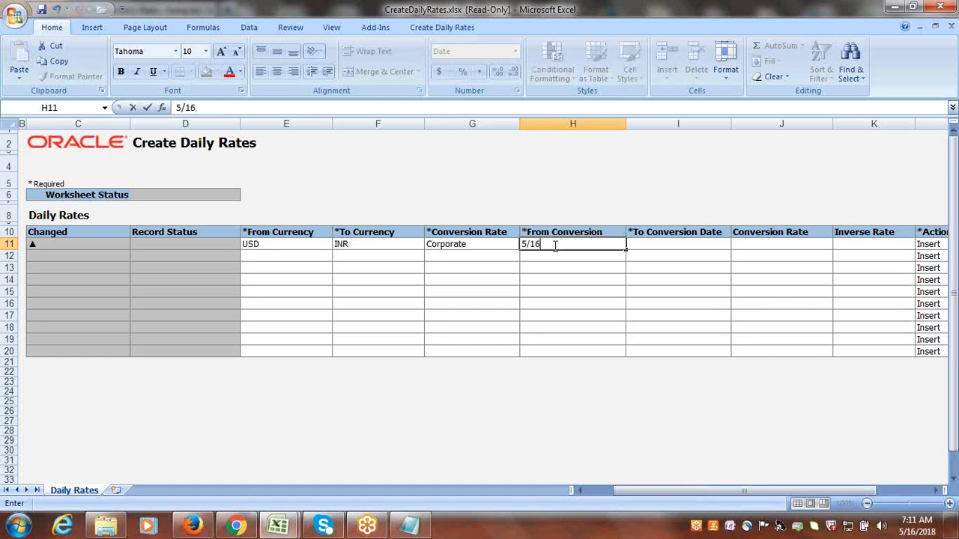
{"action": "type", "text": "2018"}
{"action": "key", "text": "Tab"}
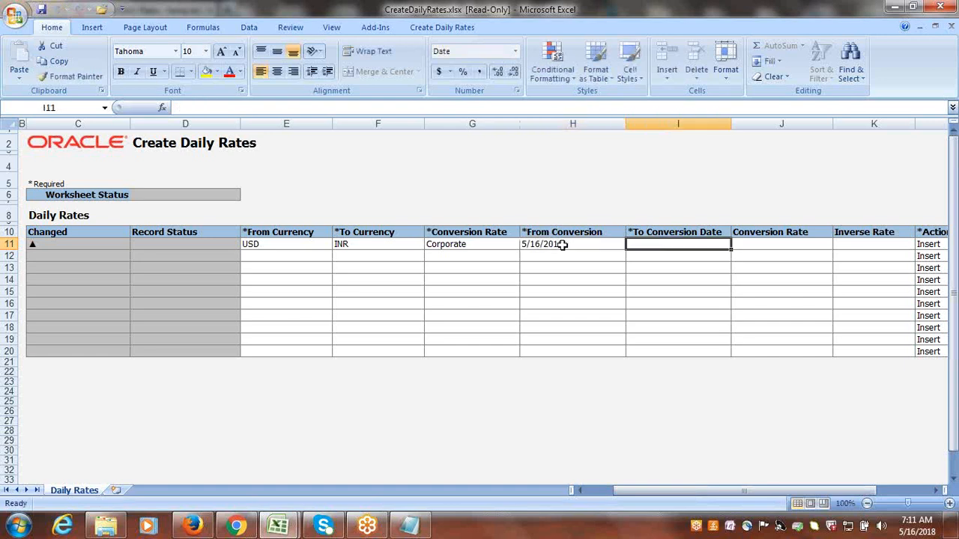
{"action": "left_click", "coordinate": [561, 247]}
{"action": "key", "text": "ctrl+c"}
{"action": "left_click", "coordinate": [662, 241]}
{"action": "key", "text": "Return"}
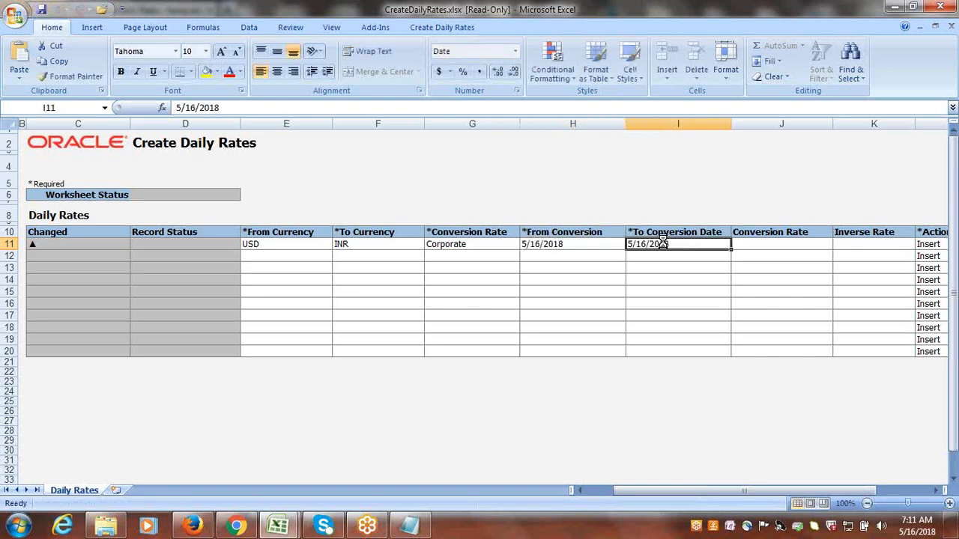
{"action": "key", "text": "Tab"}
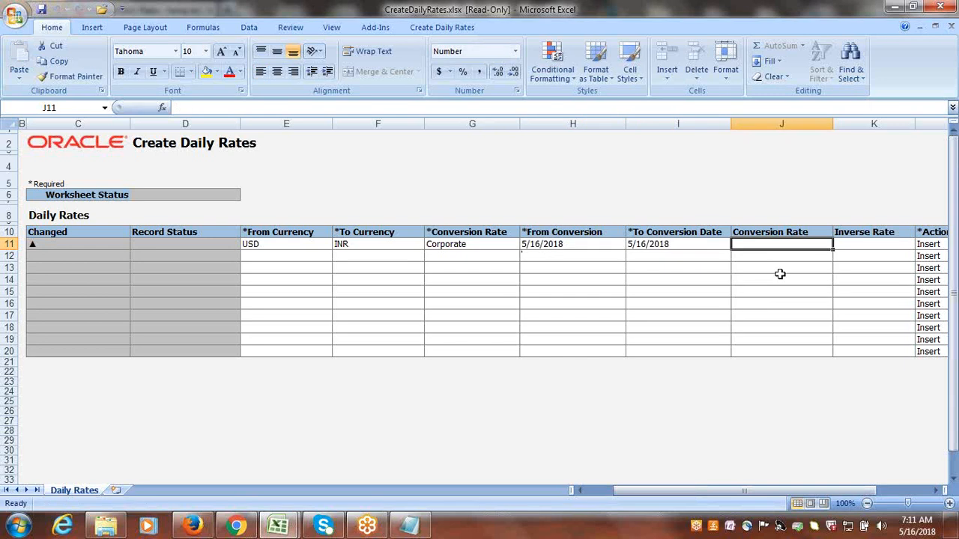
{"action": "type", "text": "65"}
{"action": "key", "text": "Tab"}
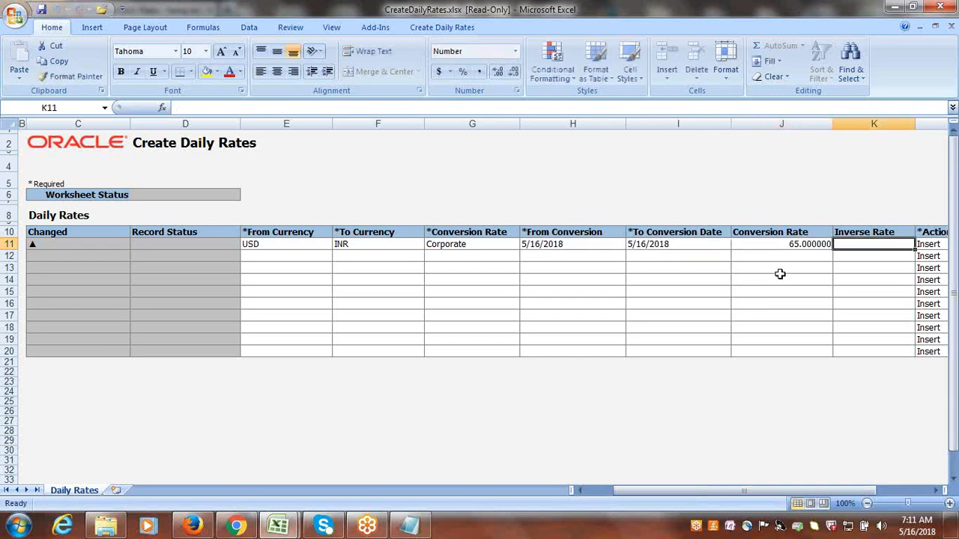
Submit the daily rates with automatic submission of the import program, acknowledge the result and close the CreateDailyRates workbook.
{"action": "left_click", "coordinate": [468, 28]}
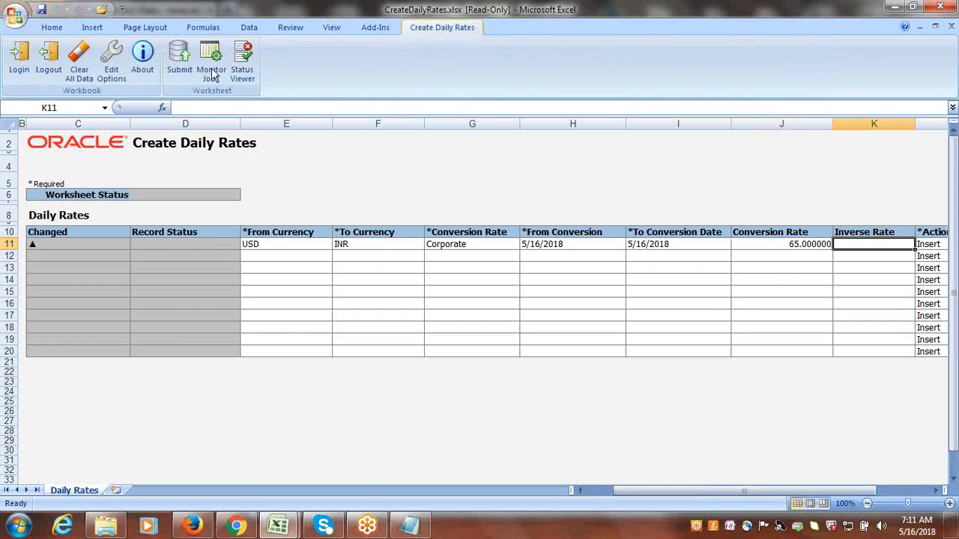
{"action": "left_click", "coordinate": [183, 66]}
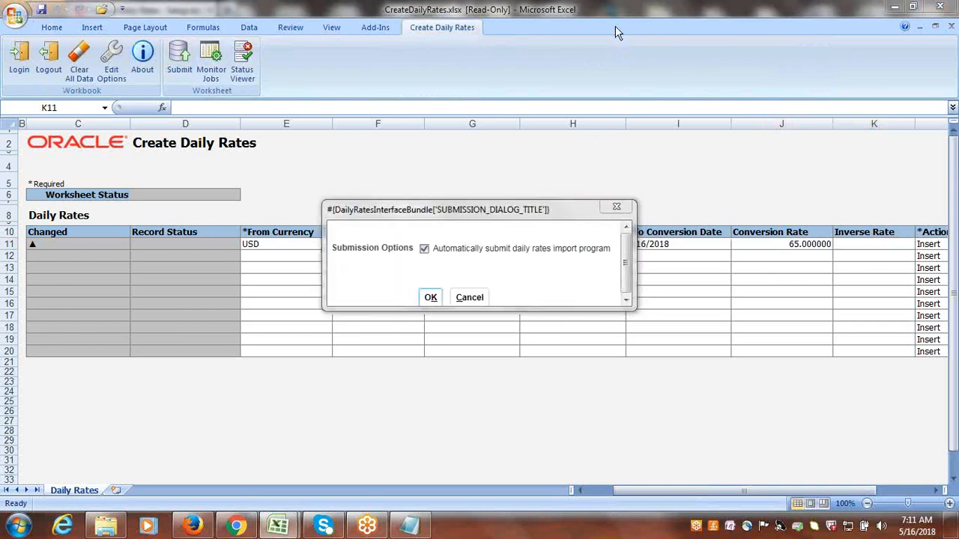
{"action": "left_click", "coordinate": [433, 299]}
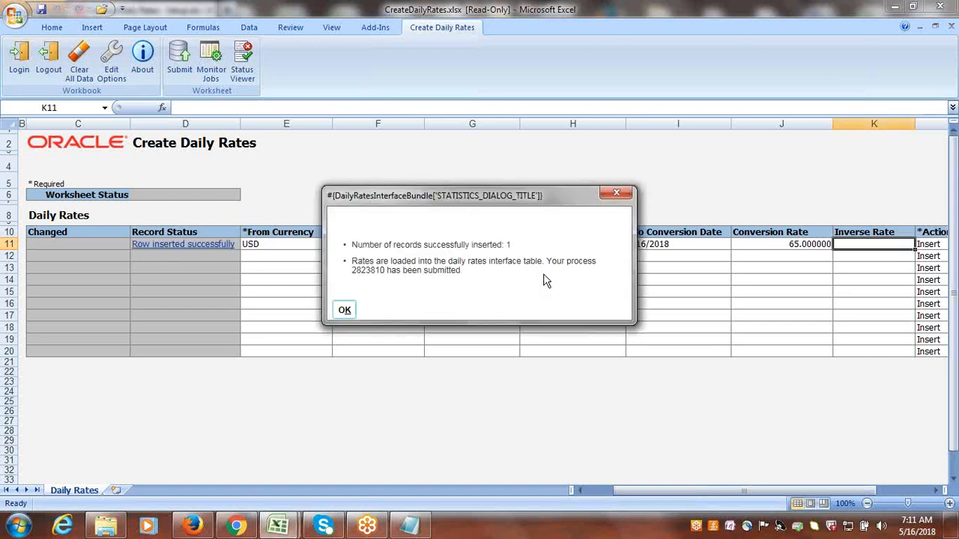
{"action": "left_click", "coordinate": [344, 310]}
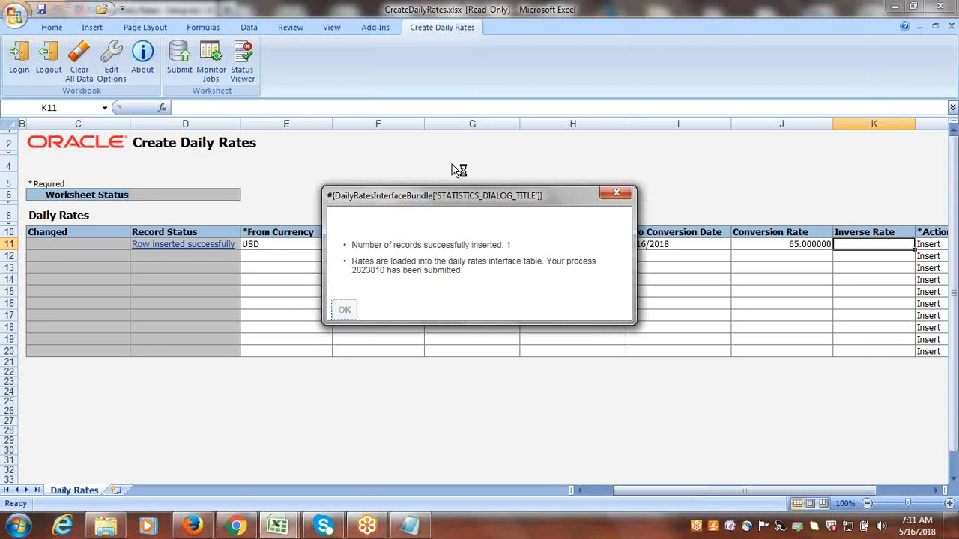
{"action": "left_click", "coordinate": [941, 6]}
{"action": "left_click", "coordinate": [481, 297]}
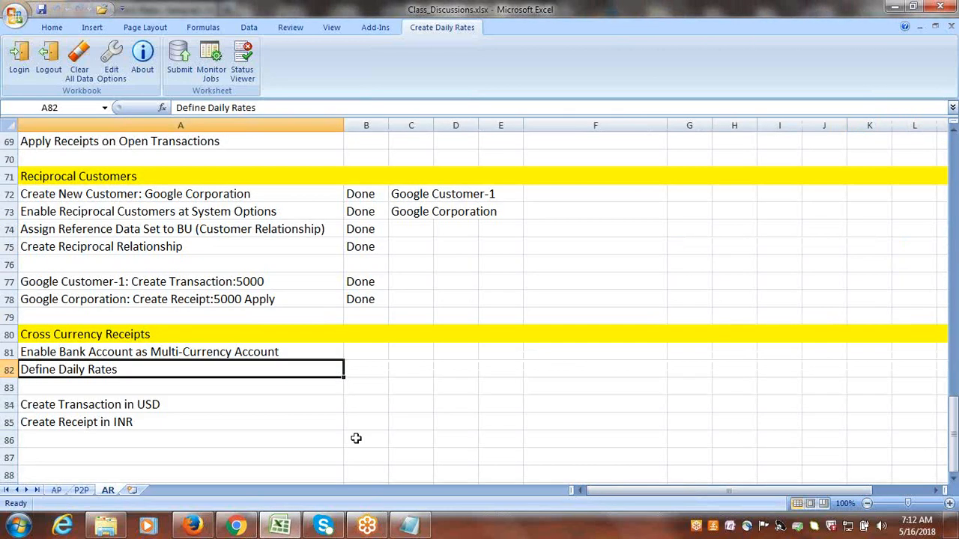
Consult the Create Transaction in USD task in the Excel workbook, return to Oracle and start a new transaction in Billing.
{"action": "left_click", "coordinate": [246, 410]}
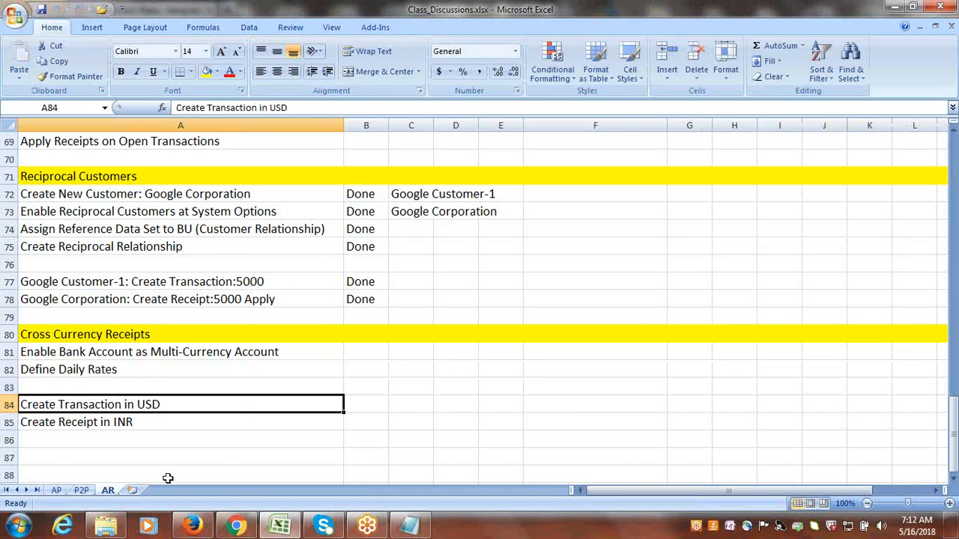
{"action": "left_click", "coordinate": [193, 526]}
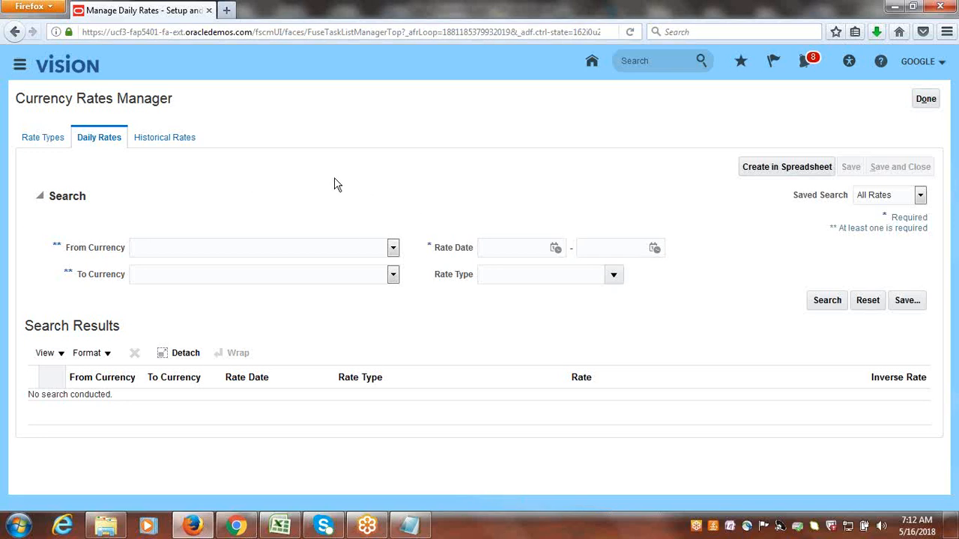
{"action": "left_click", "coordinate": [20, 64]}
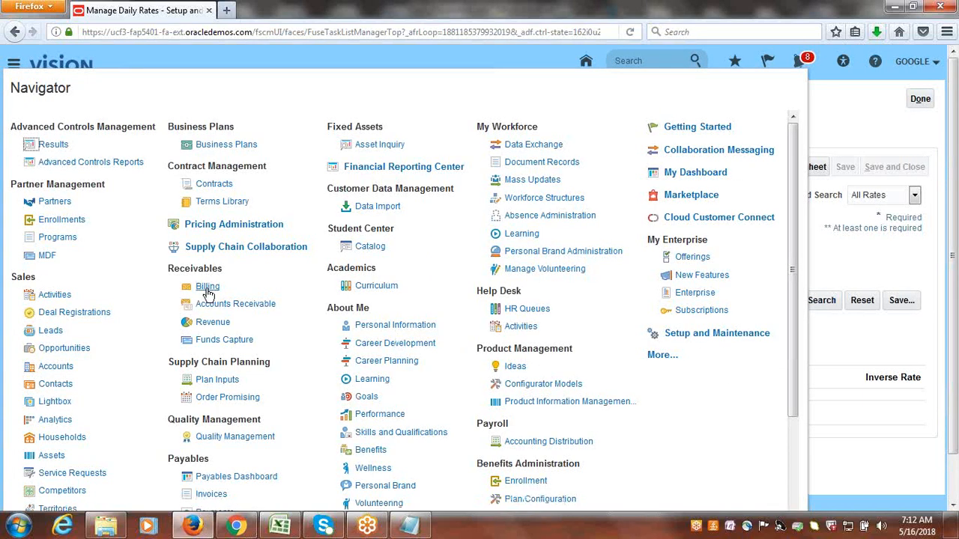
{"action": "left_click", "coordinate": [208, 290]}
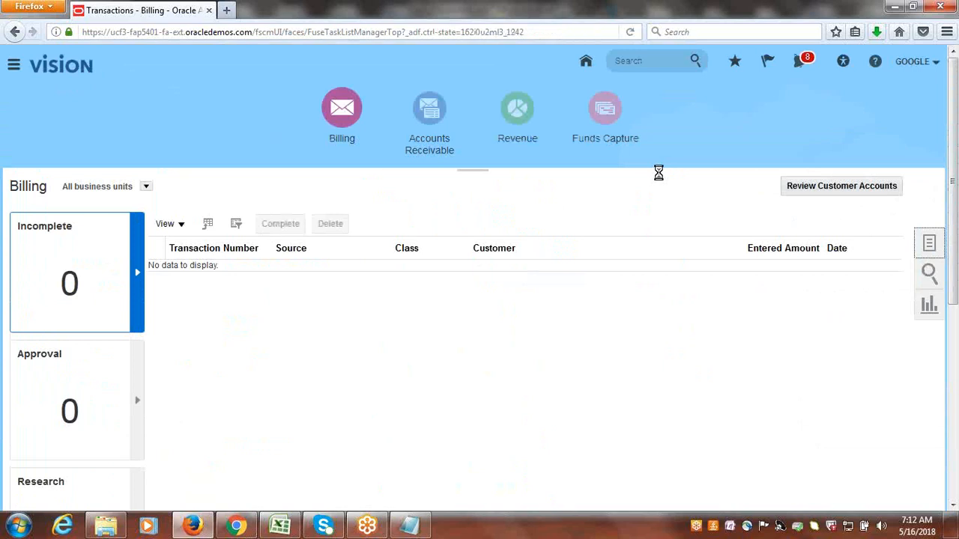
{"action": "left_click", "coordinate": [929, 243]}
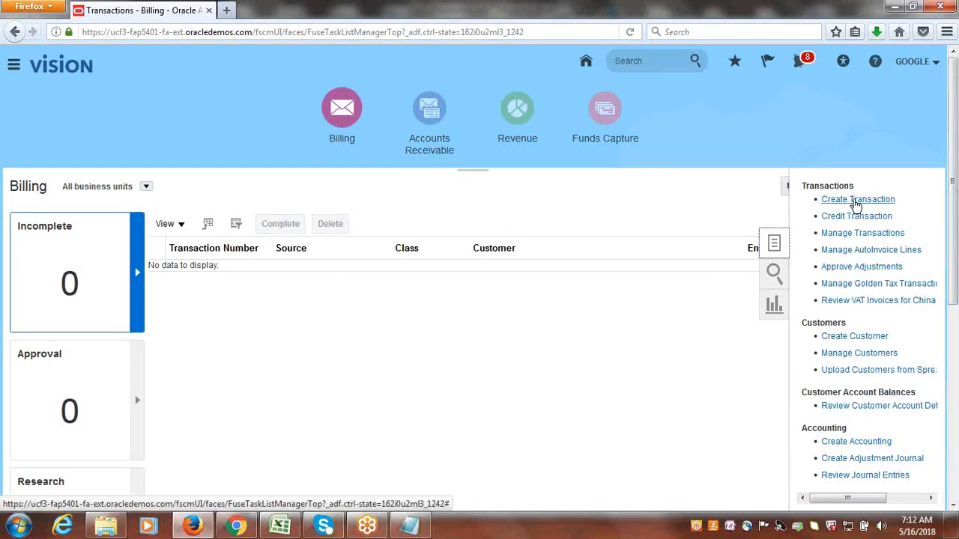
{"action": "left_click", "coordinate": [855, 201]}
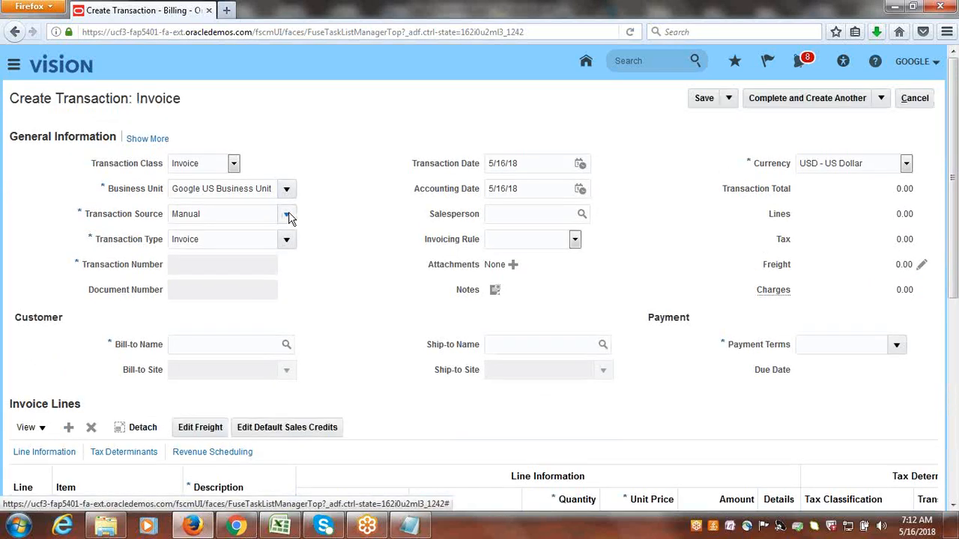
Set the invoice's transaction source to Google Invoice and its bill-to customer to Google Customer-1.
{"action": "left_click", "coordinate": [288, 216]}
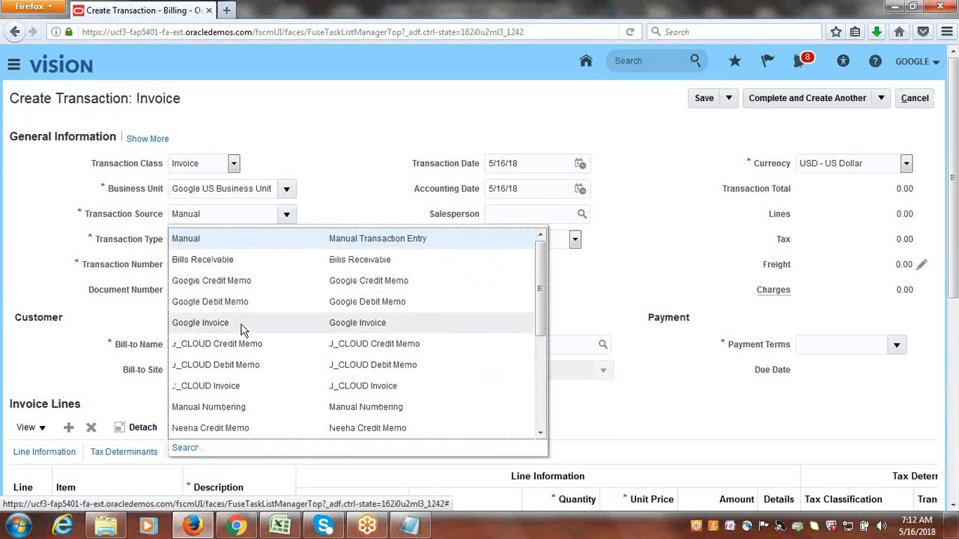
{"action": "left_click", "coordinate": [242, 329]}
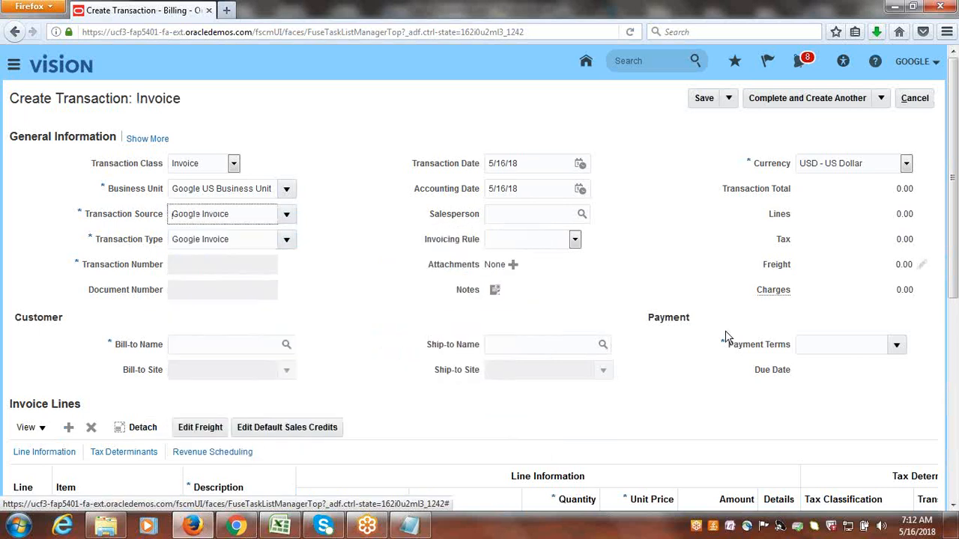
{"action": "left_click", "coordinate": [214, 349]}
{"action": "type", "text": "GOO"}
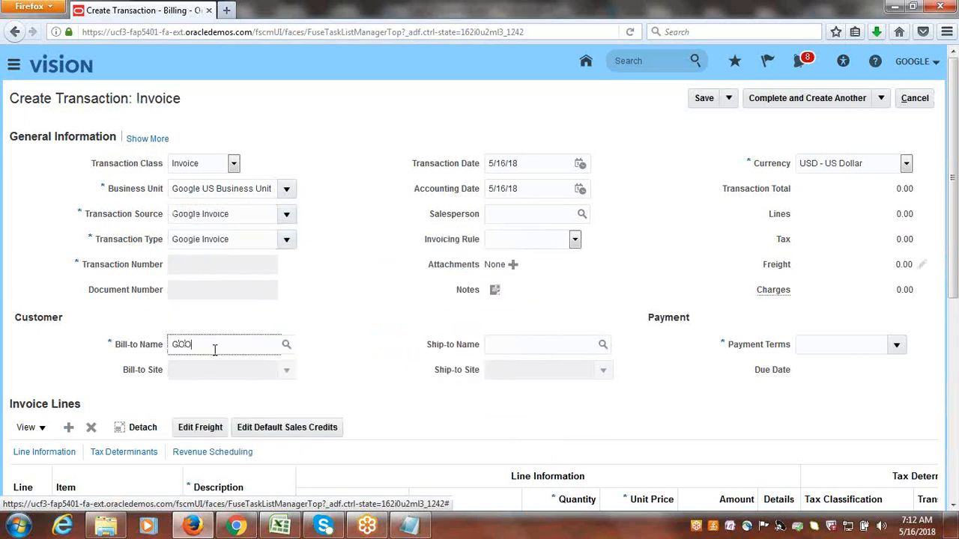
{"action": "type", "text": "GLE CU"}
{"action": "key", "text": "Tab"}
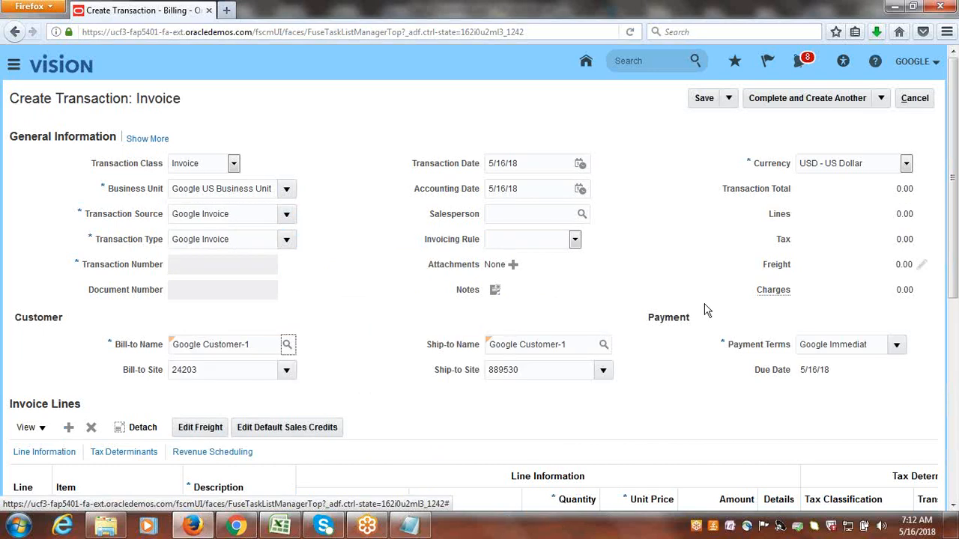
Fill in invoice line 1 with the description Services, quantity 1 and unit price 100.
{"action": "left_click_drag", "start_coordinate": [950, 193], "coordinate": [942, 310]}
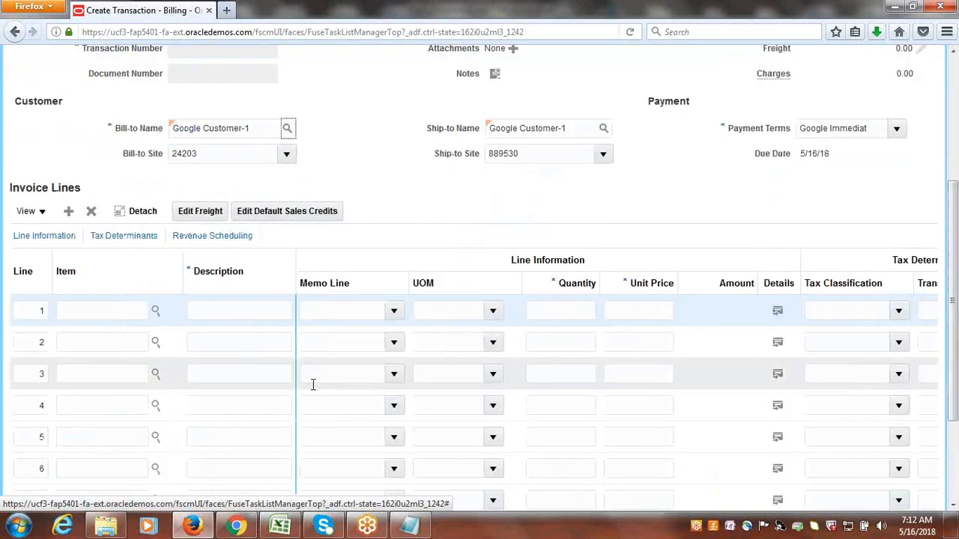
{"action": "left_click", "coordinate": [205, 311]}
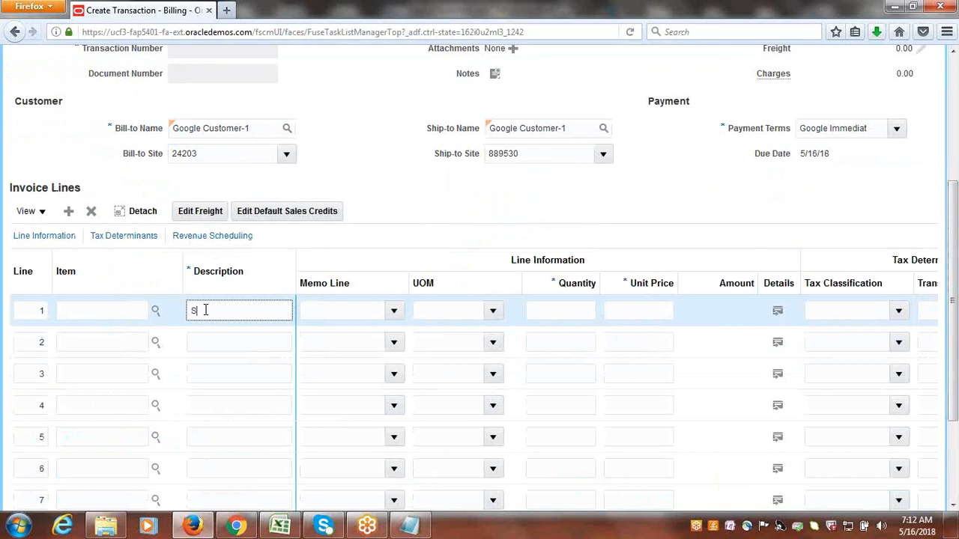
{"action": "type", "text": "Servicee"}
{"action": "left_click", "coordinate": [479, 317]}
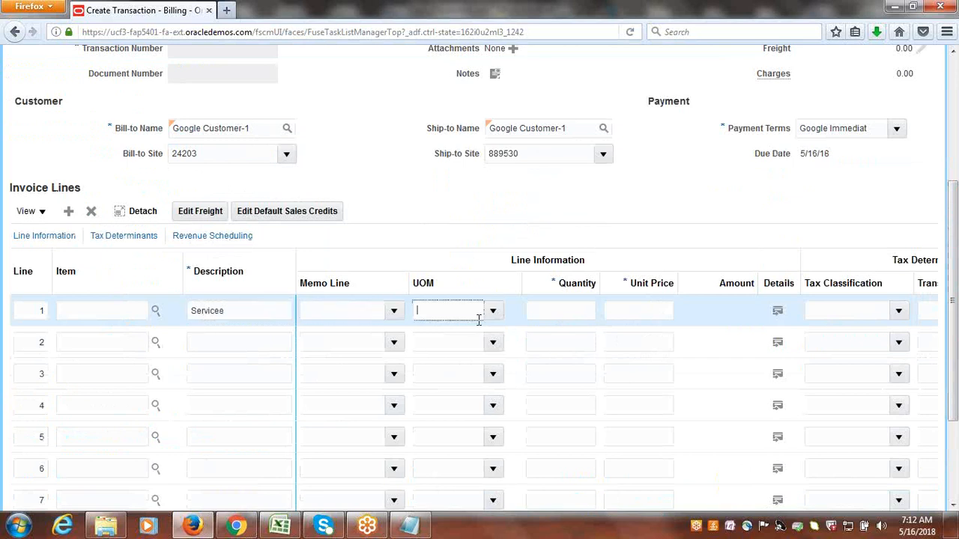
{"action": "left_click", "coordinate": [574, 311]}
{"action": "type", "text": "1"}
{"action": "left_click", "coordinate": [632, 310]}
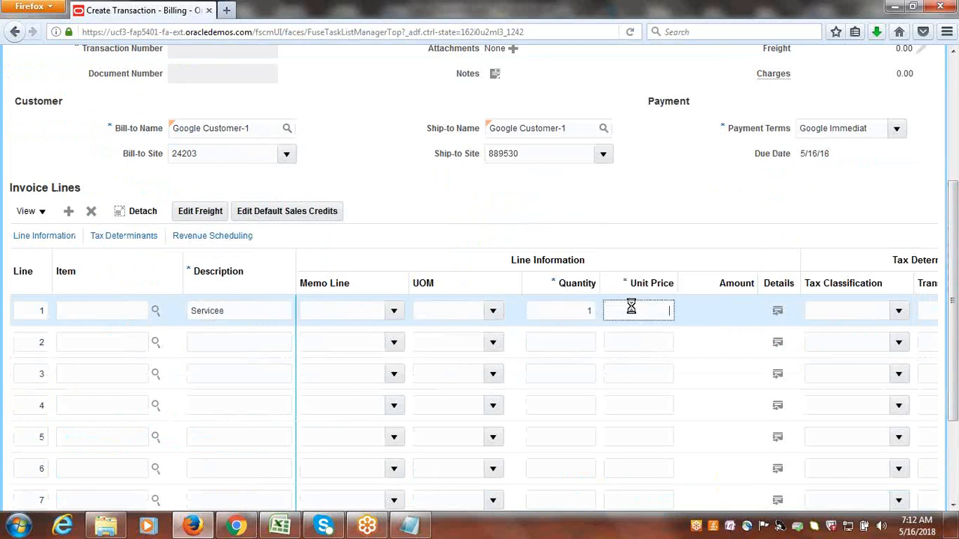
{"action": "type", "text": "1"}
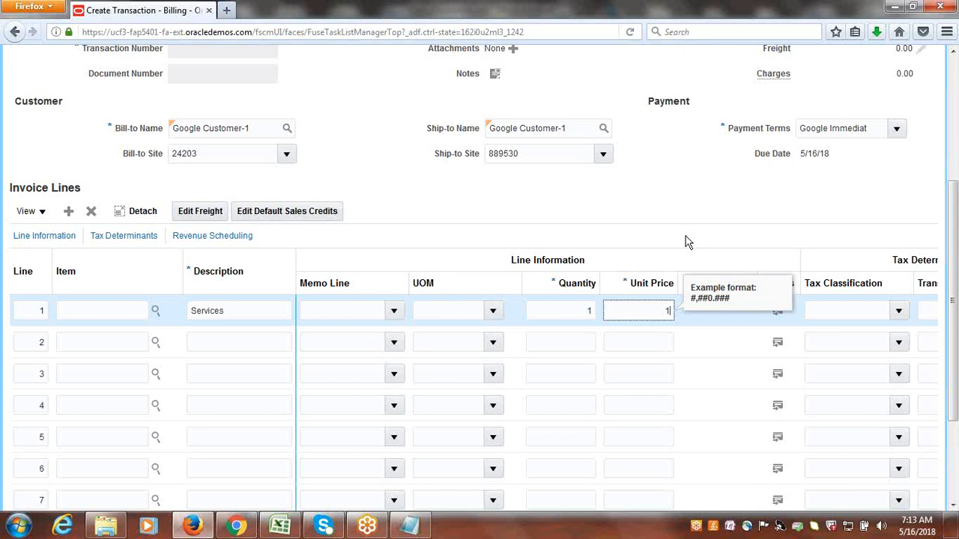
{"action": "type", "text": "00"}
{"action": "key", "text": "Tab"}
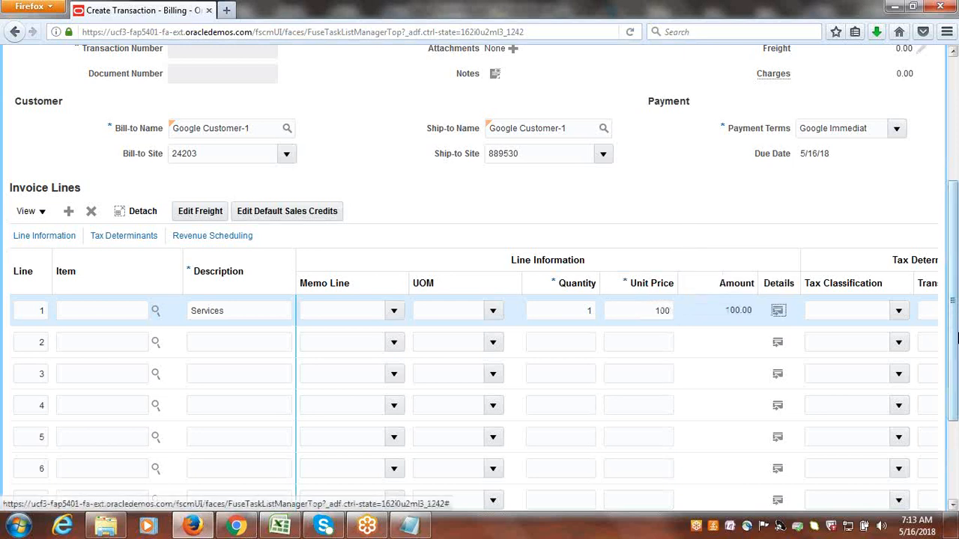
Complete the USD invoice and open it for review.
{"action": "scroll", "coordinate": [957, 337], "scroll_direction": "up", "scroll_amount": 5}
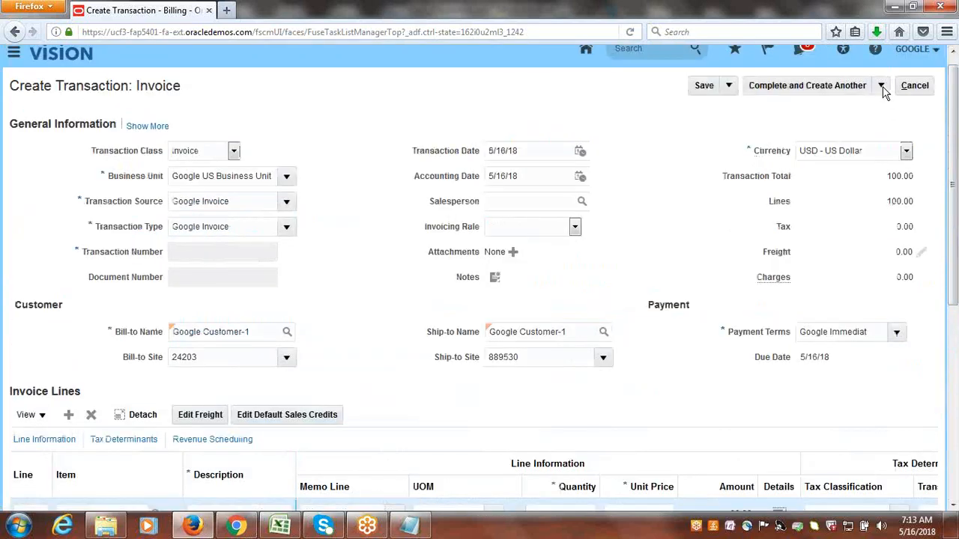
{"action": "left_click", "coordinate": [882, 85]}
{"action": "left_click", "coordinate": [802, 106]}
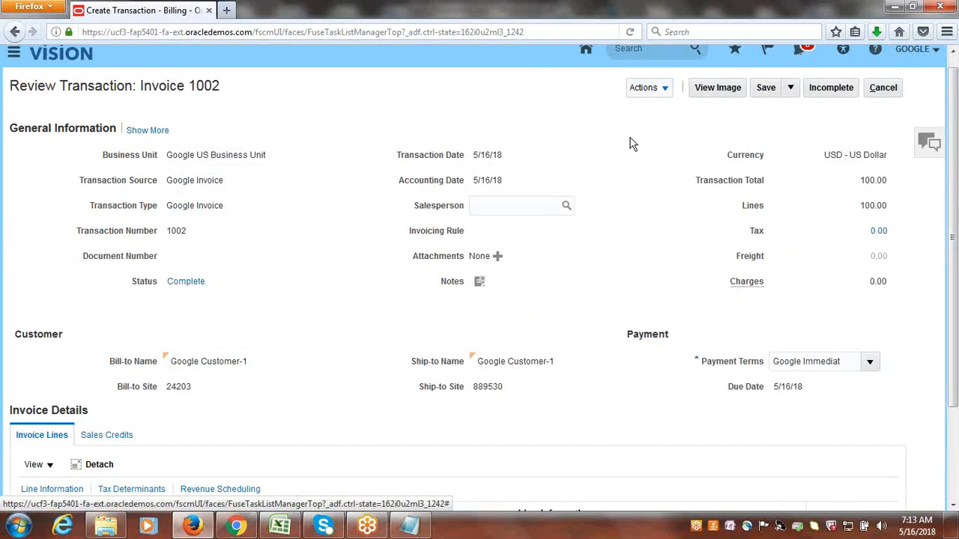
Leave the invoice review without saving further changes and consult the Create Receipt in INR task in the Excel workbook.
{"action": "left_click", "coordinate": [884, 88]}
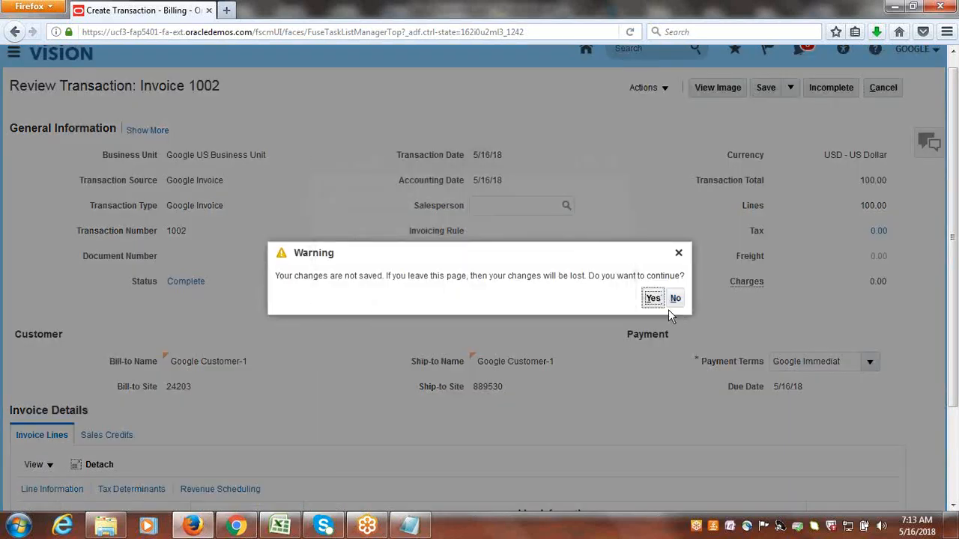
{"action": "left_click", "coordinate": [653, 298]}
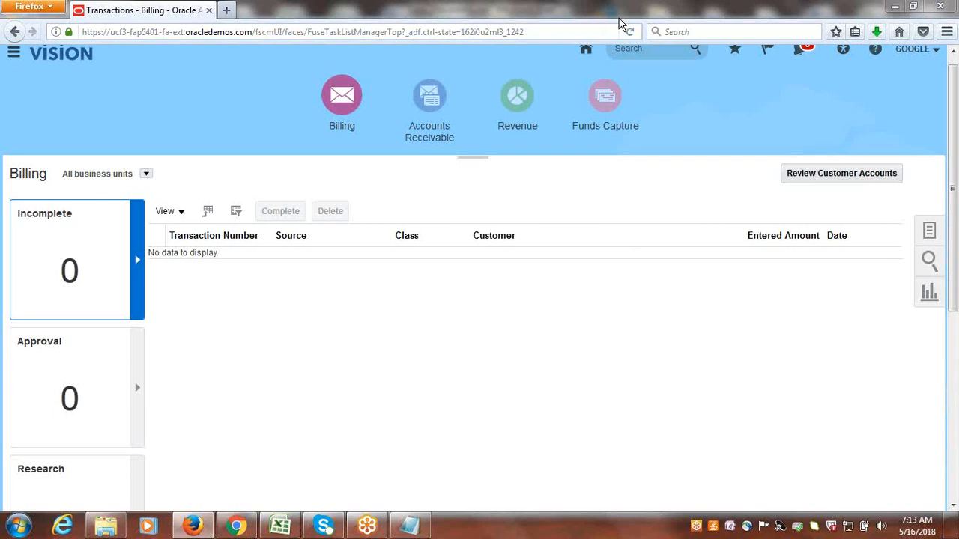
{"action": "left_click", "coordinate": [280, 526]}
{"action": "left_click", "coordinate": [151, 423]}
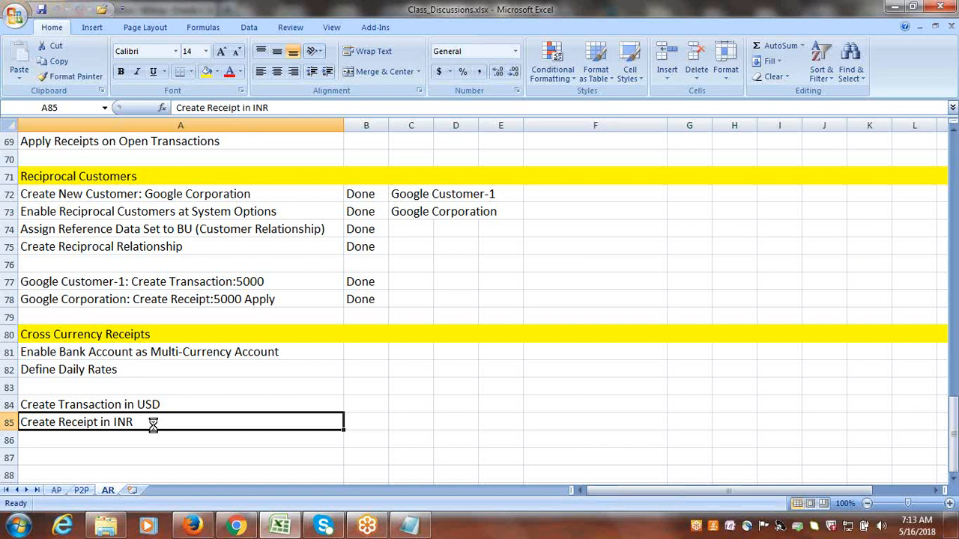
Return to Oracle in Firefox and start a new receipt in Accounts Receivable.
{"action": "left_click", "coordinate": [195, 528]}
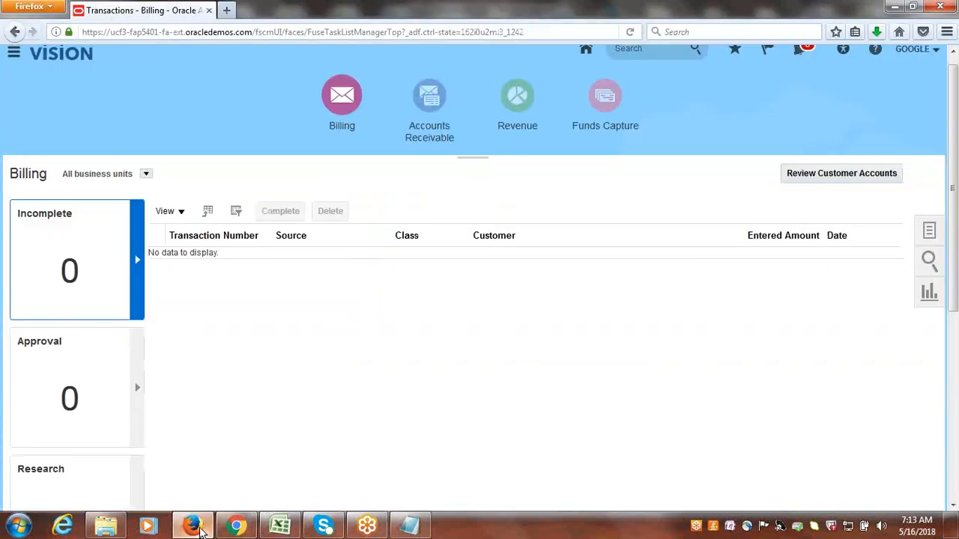
{"action": "left_click", "coordinate": [416, 77]}
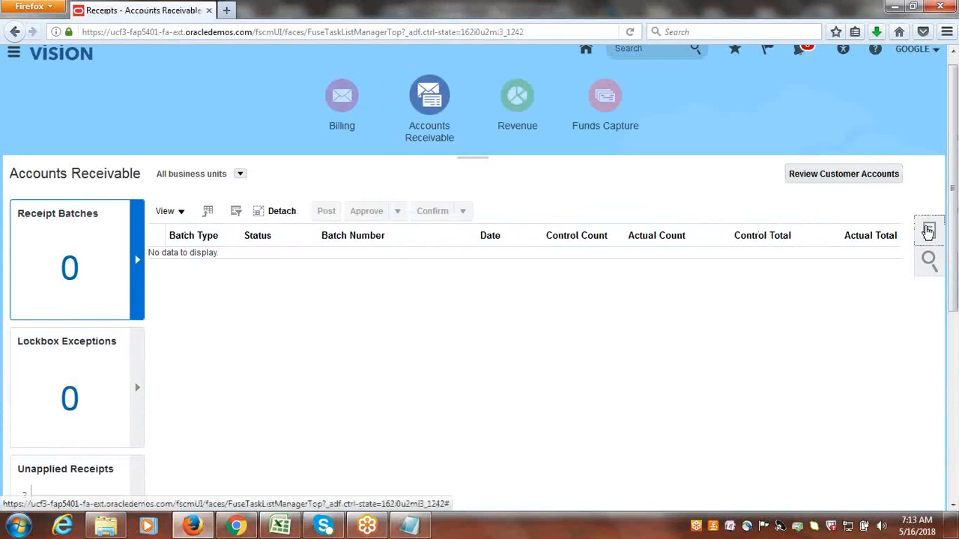
{"action": "left_click", "coordinate": [928, 231]}
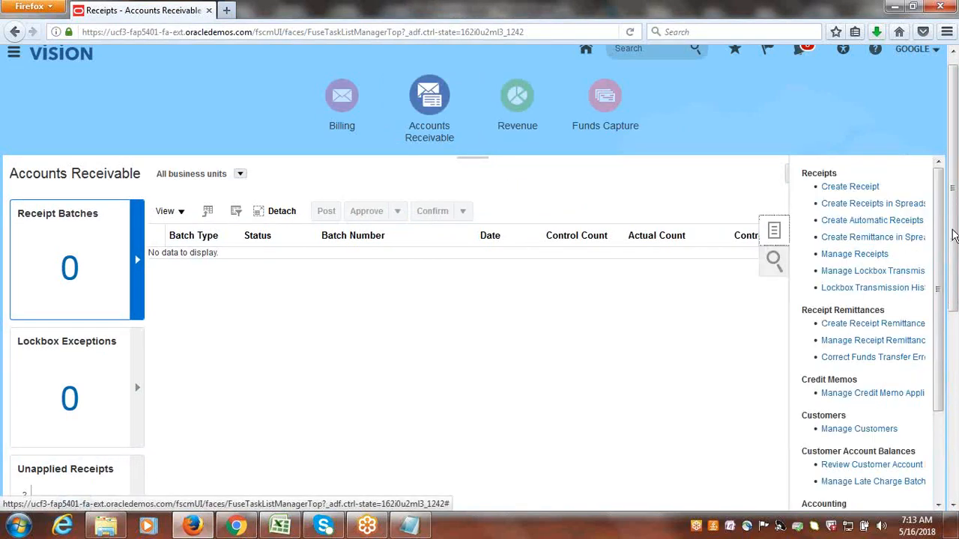
{"action": "left_click", "coordinate": [832, 187]}
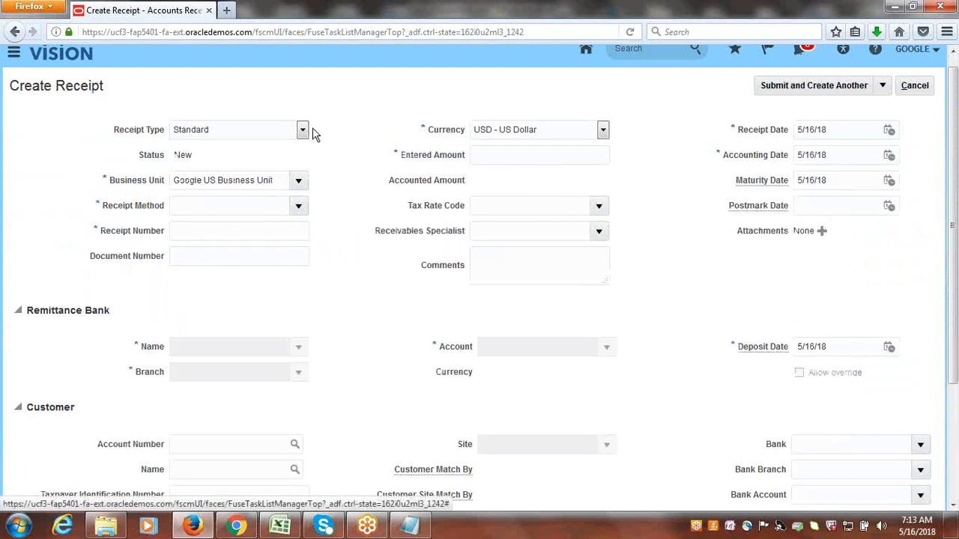
Set the receipt method to Google Check and the receipt number to INR123.
{"action": "left_click", "coordinate": [299, 206]}
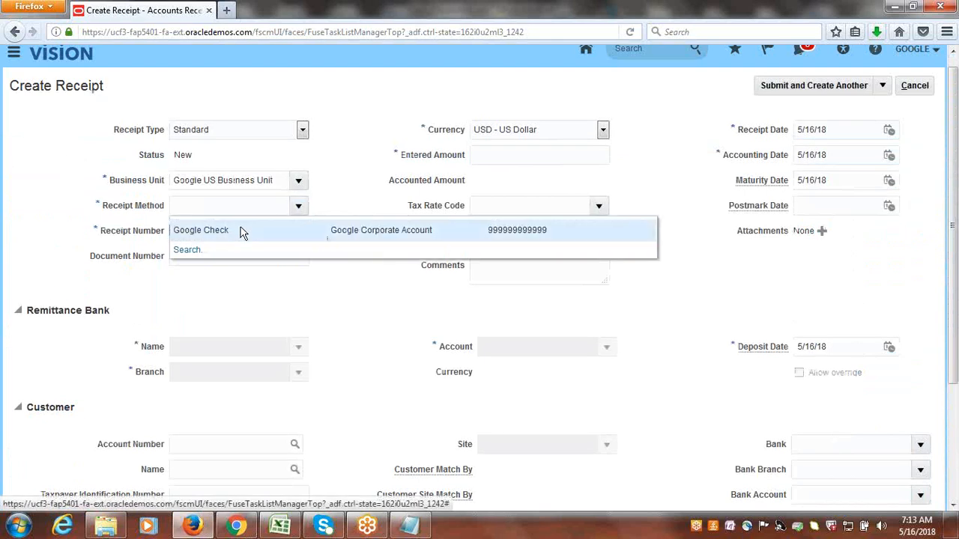
{"action": "left_click", "coordinate": [242, 229]}
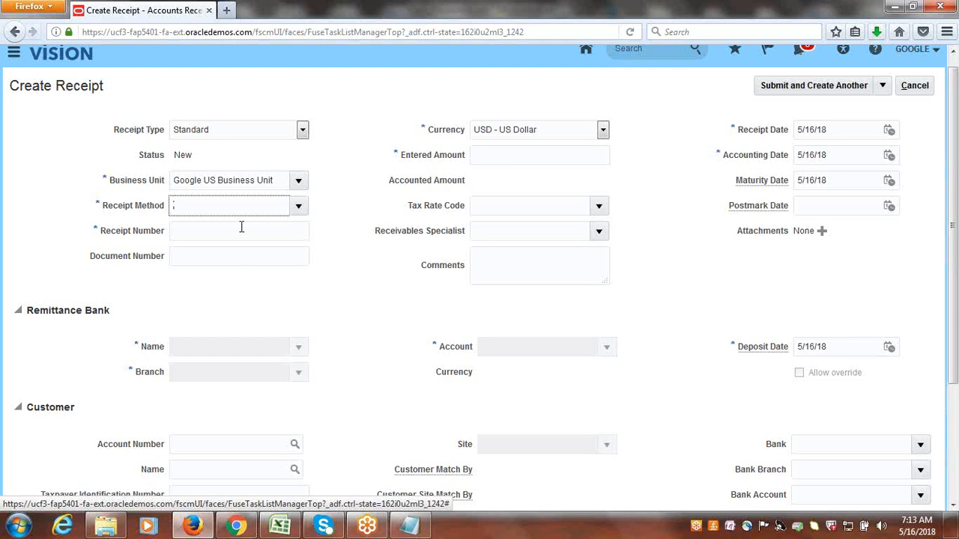
{"action": "left_click", "coordinate": [241, 230]}
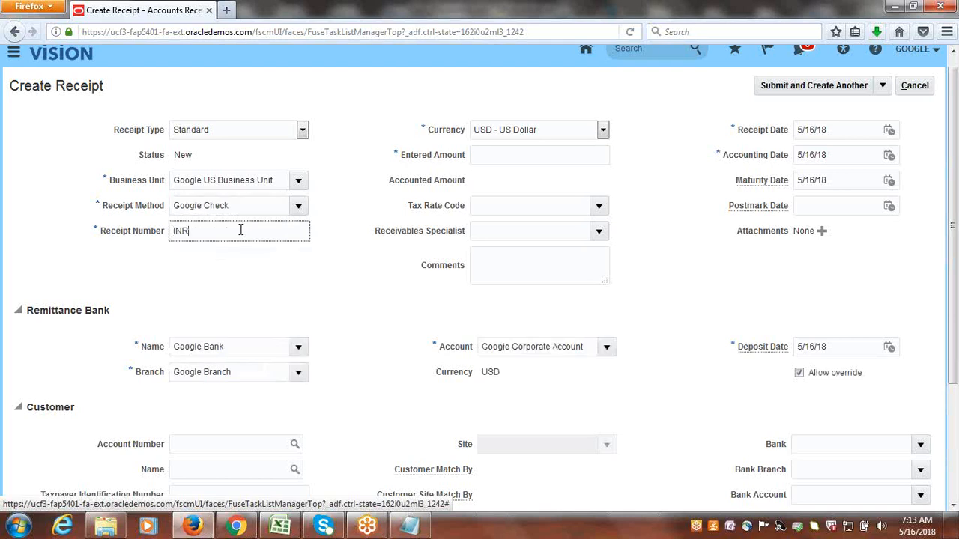
{"action": "key", "text": "Tab"}
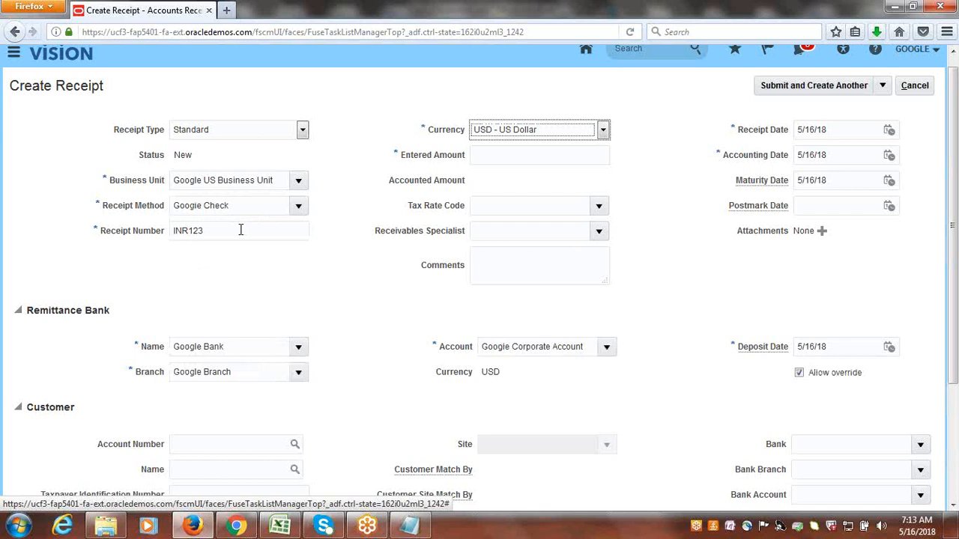
Set the receipt's currency to INR - Indian Rupee.
{"action": "left_click", "coordinate": [603, 131]}
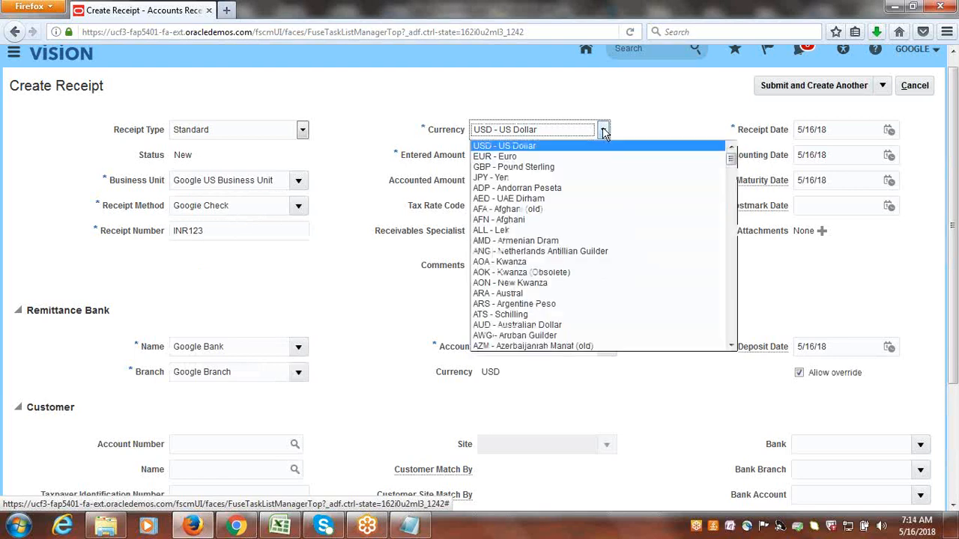
{"action": "key", "text": "i"}
{"action": "key", "text": "i"}
{"action": "key", "text": "i"}
{"action": "key", "text": "i"}
{"action": "key", "text": "i"}
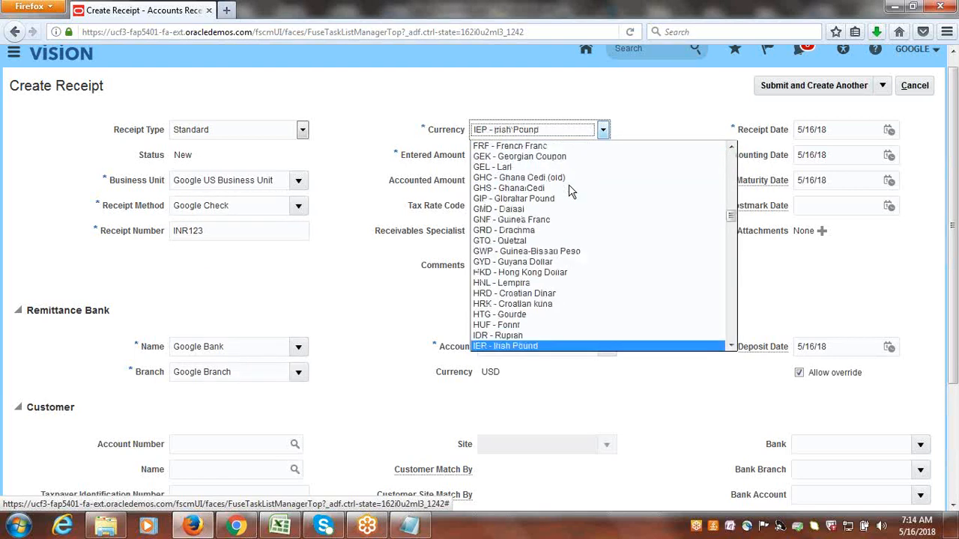
{"action": "key", "text": "i"}
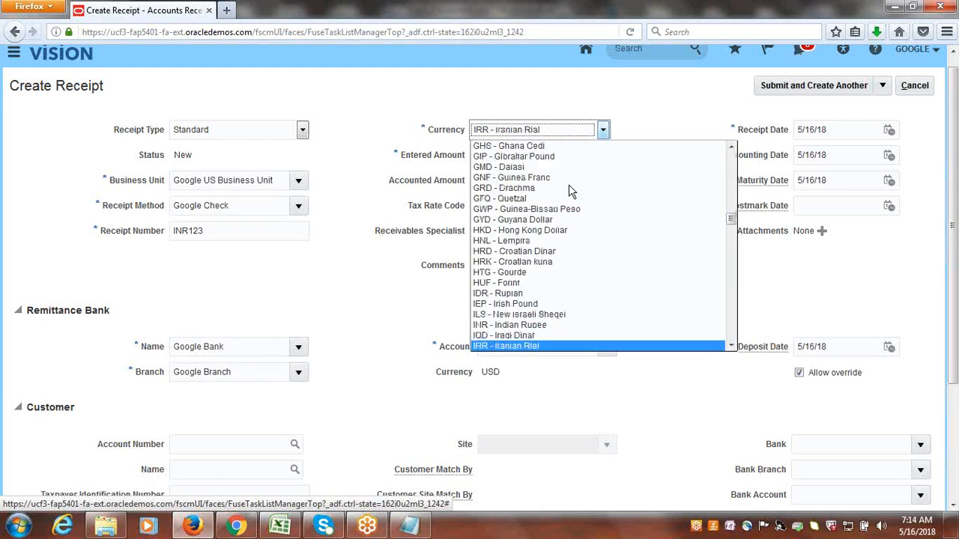
{"action": "left_click", "coordinate": [516, 327]}
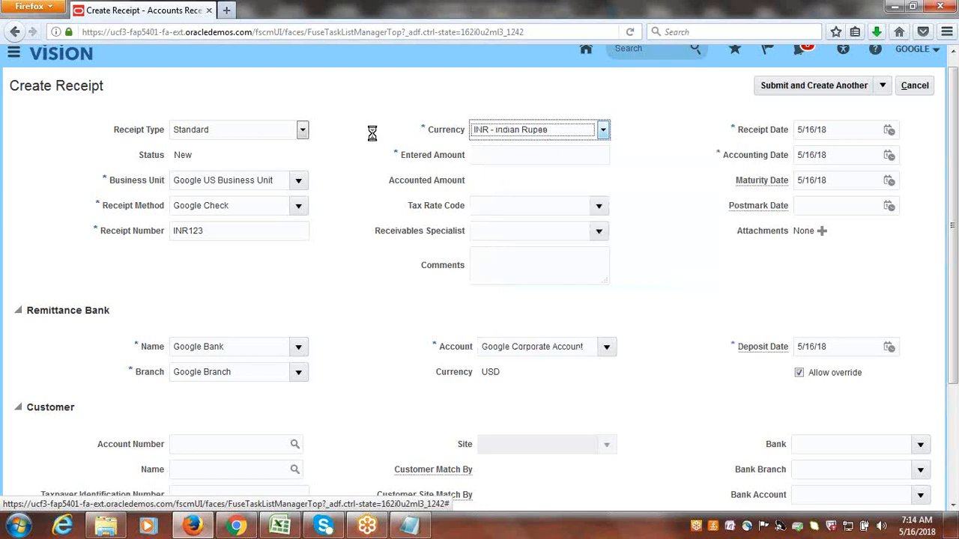
Review the receipt's INR to USD conversion date, rate type and rate, and accept them as they are.
{"action": "left_click", "coordinate": [501, 159]}
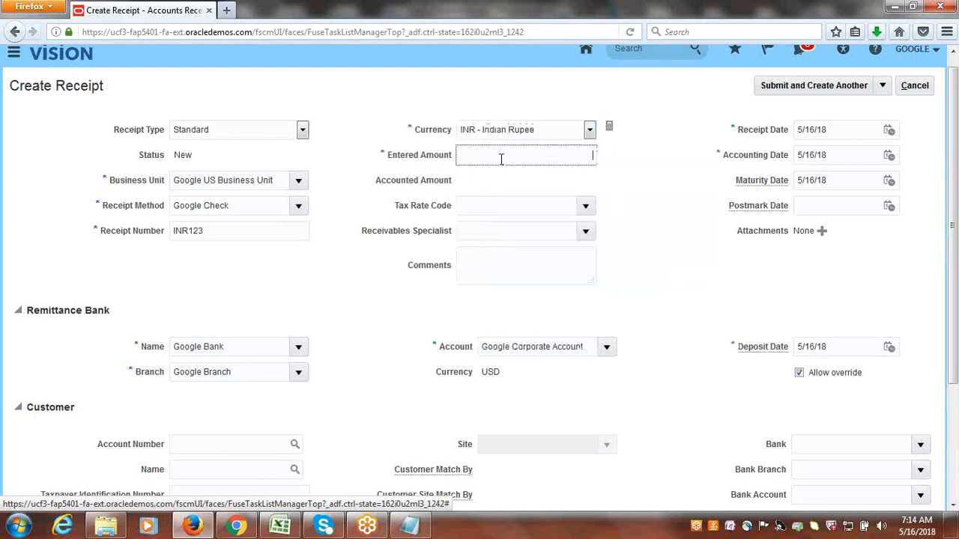
{"action": "left_click", "coordinate": [683, 210]}
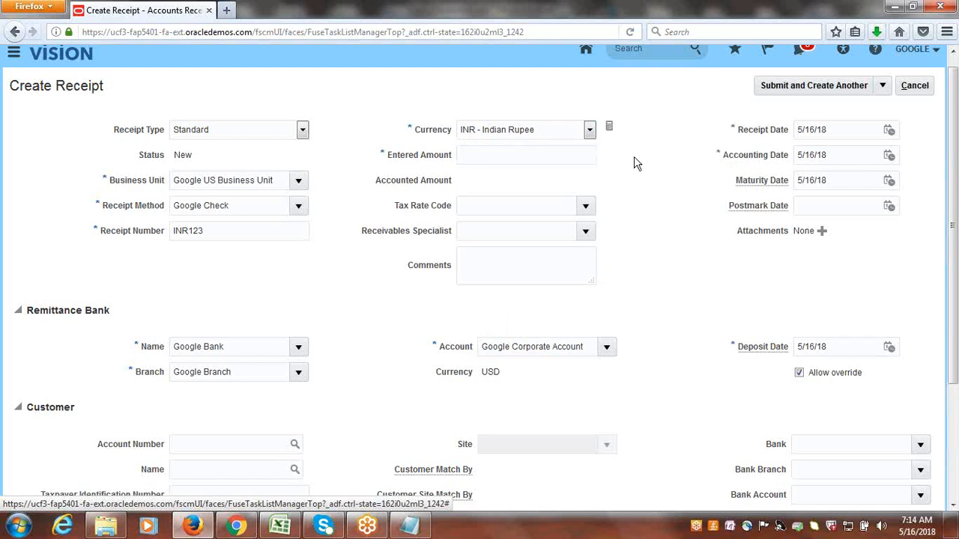
{"action": "left_click", "coordinate": [610, 129]}
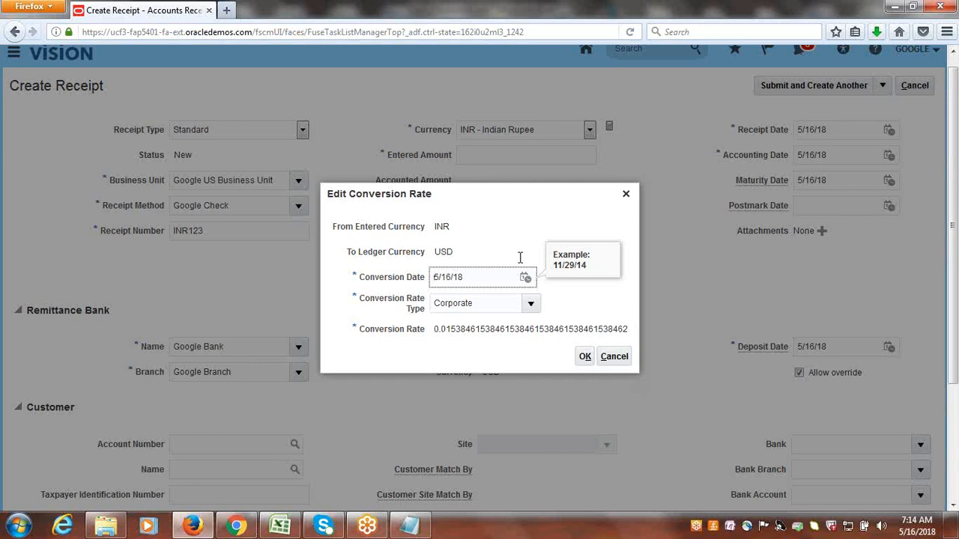
{"action": "left_click", "coordinate": [585, 358]}
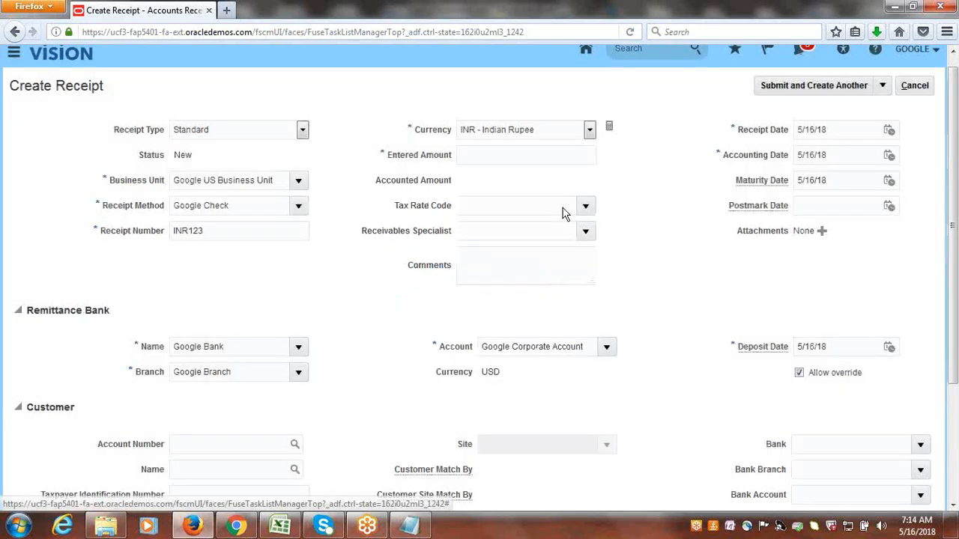
Set the receipt's entered amount to 6,500.00.
{"action": "left_click", "coordinate": [526, 153]}
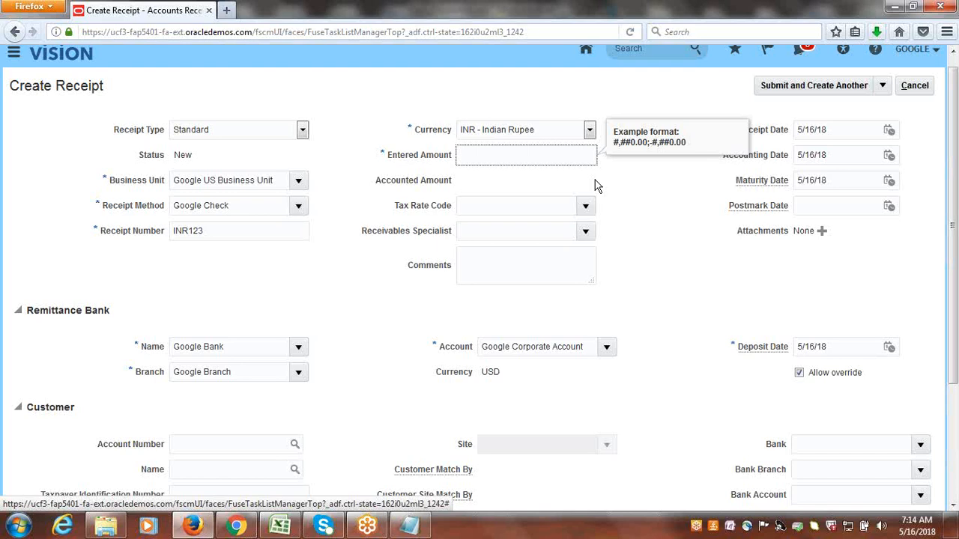
{"action": "type", "text": "500"}
{"action": "key", "text": "Tab"}
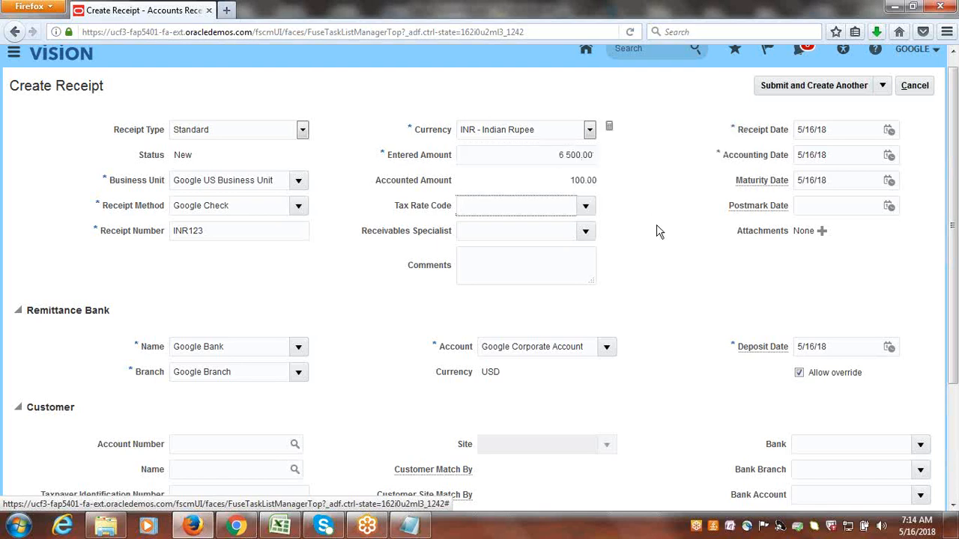
{"action": "left_click", "coordinate": [657, 226]}
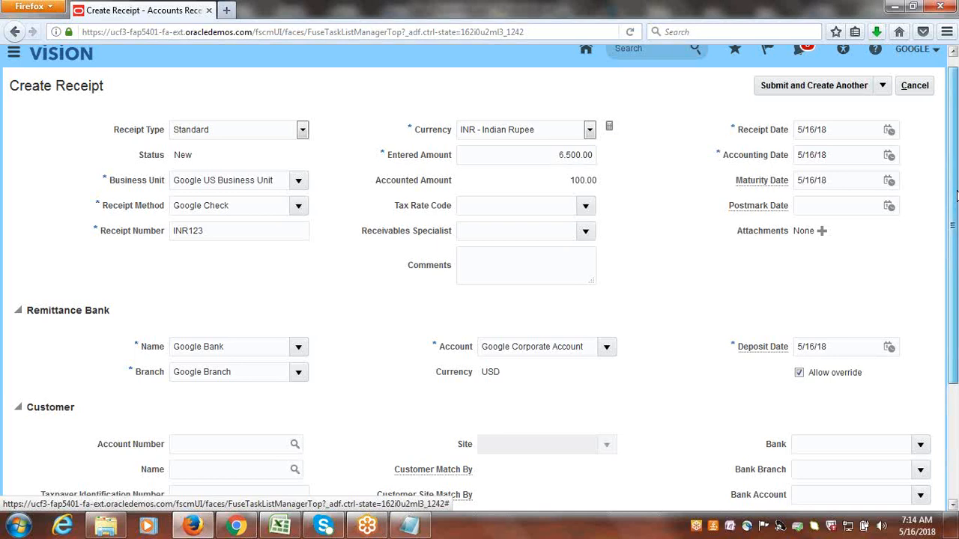
Set the receipt's customer to Google Customer-1 and its site to the primary Google Address site.
{"action": "scroll", "coordinate": [381, 397], "scroll_direction": "down", "scroll_amount": 2}
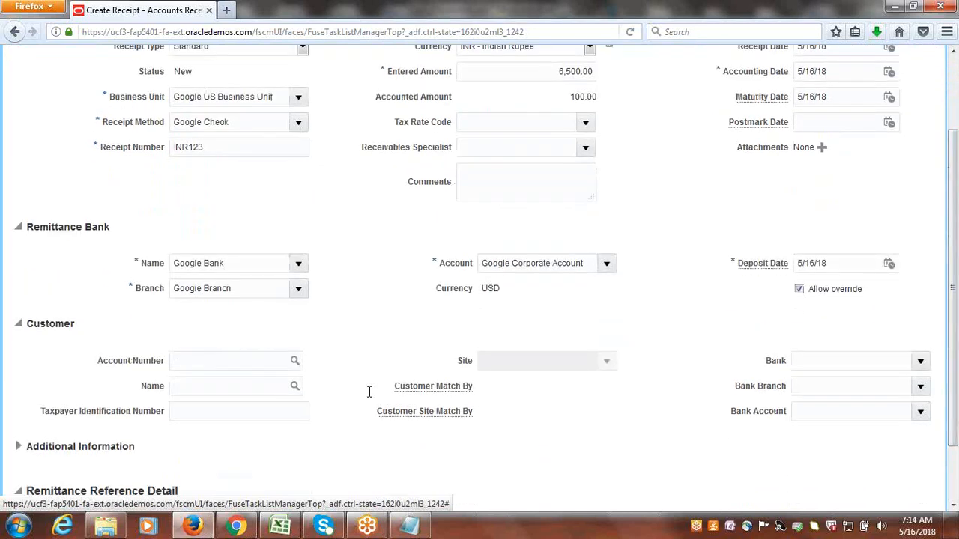
{"action": "left_click", "coordinate": [294, 386]}
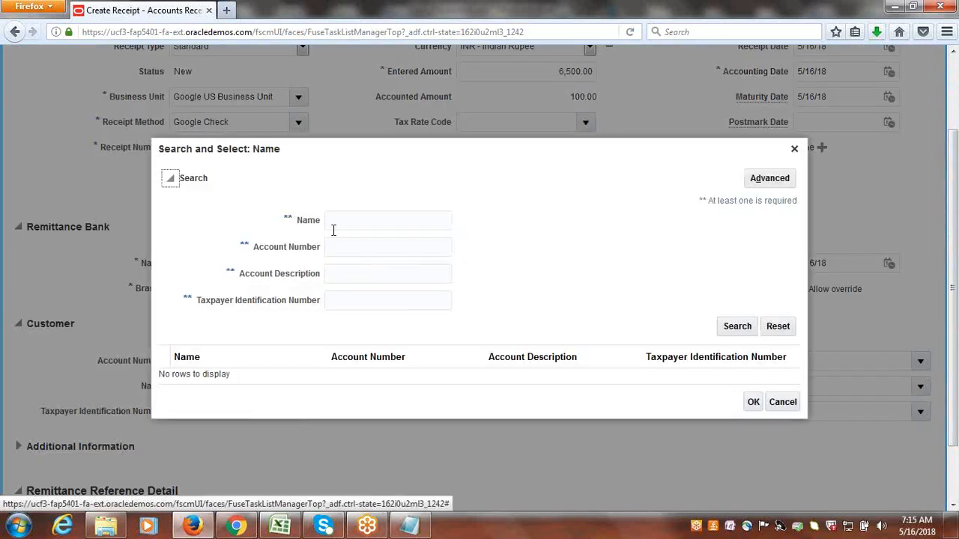
{"action": "left_click", "coordinate": [338, 219]}
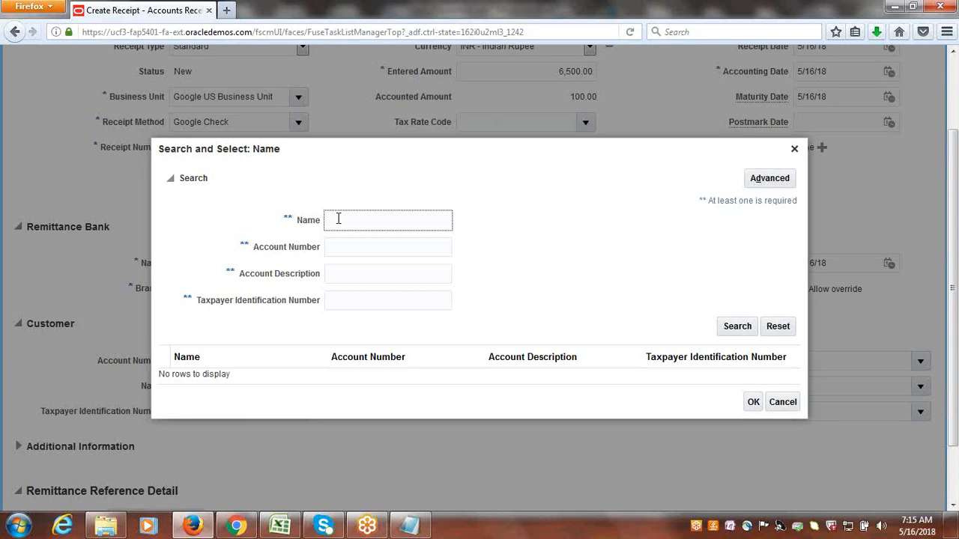
{"action": "type", "text": "Goo"}
{"action": "key", "text": "Return"}
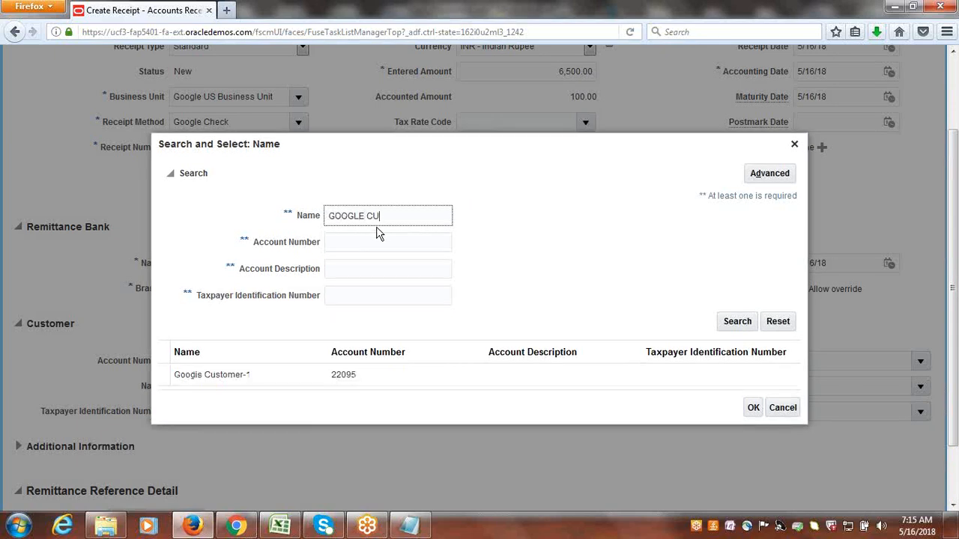
{"action": "left_click", "coordinate": [753, 407]}
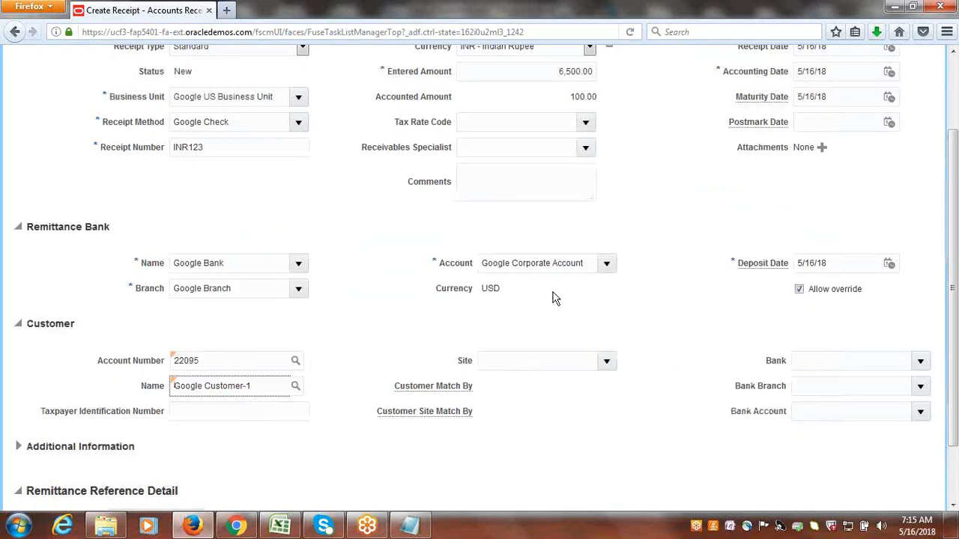
{"action": "left_click", "coordinate": [607, 361]}
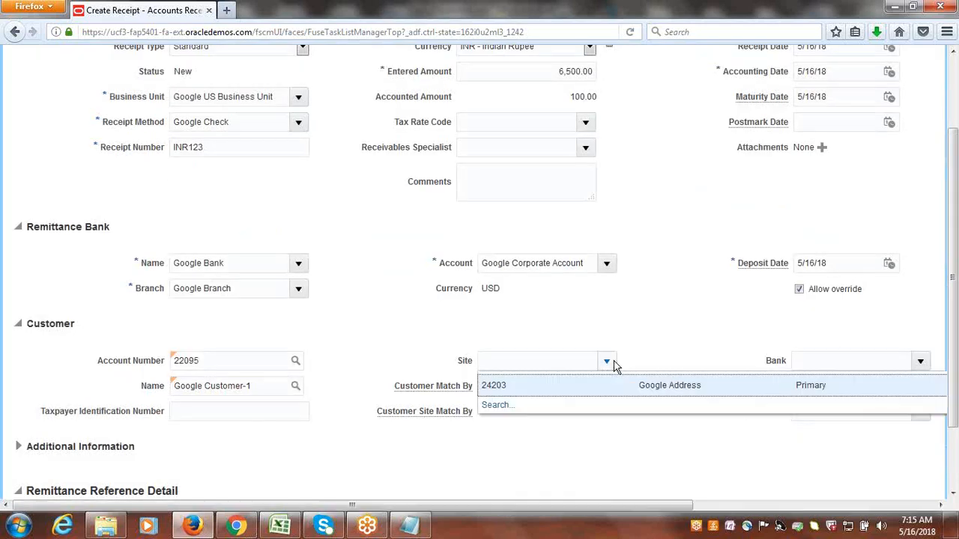
{"action": "left_click", "coordinate": [549, 386]}
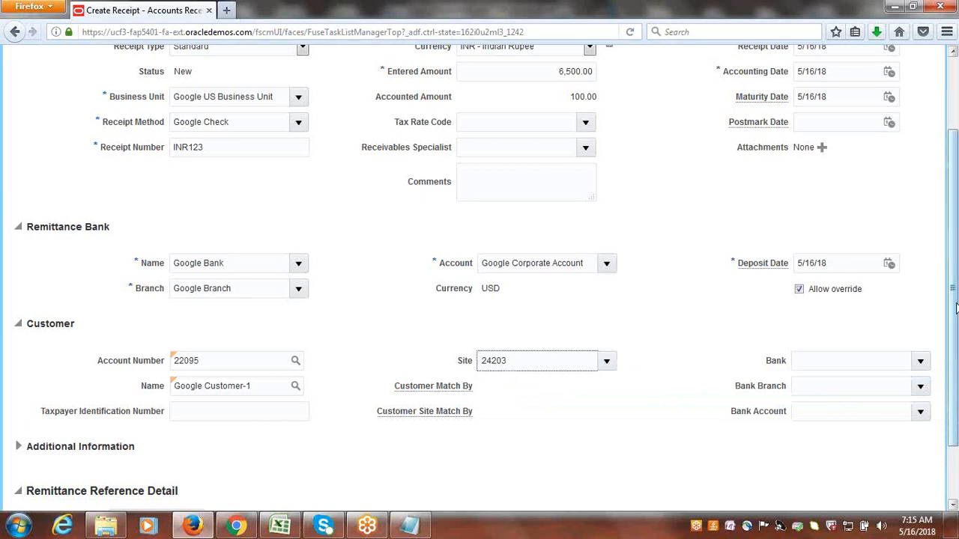
Submit the INR receipt with the option to apply it manually.
{"action": "scroll", "coordinate": [955, 309], "scroll_direction": "up", "scroll_amount": 3}
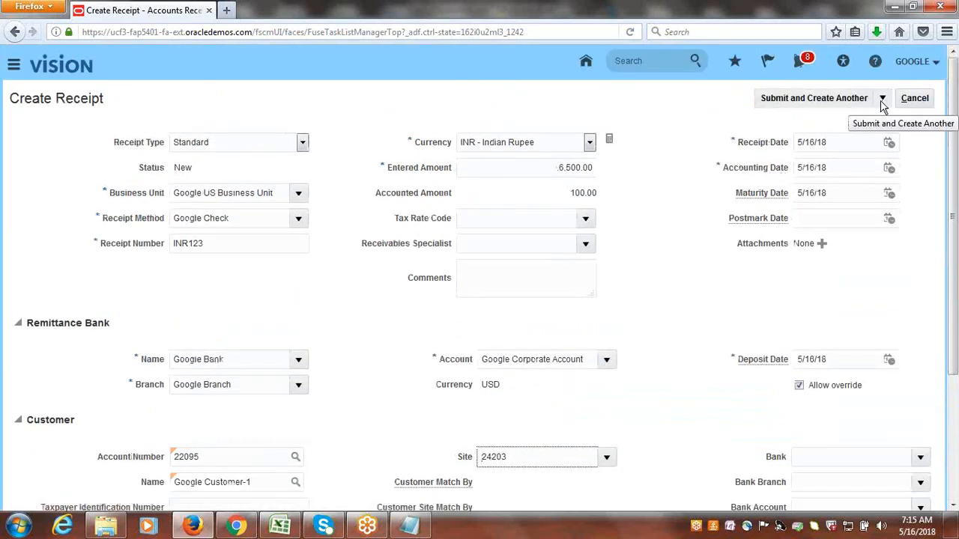
{"action": "left_click", "coordinate": [882, 105]}
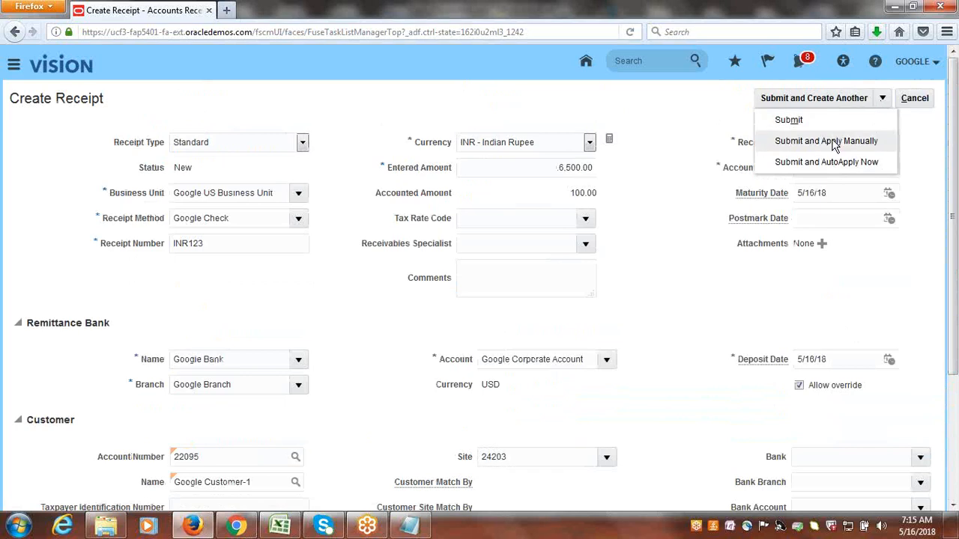
{"action": "left_click", "coordinate": [832, 141]}
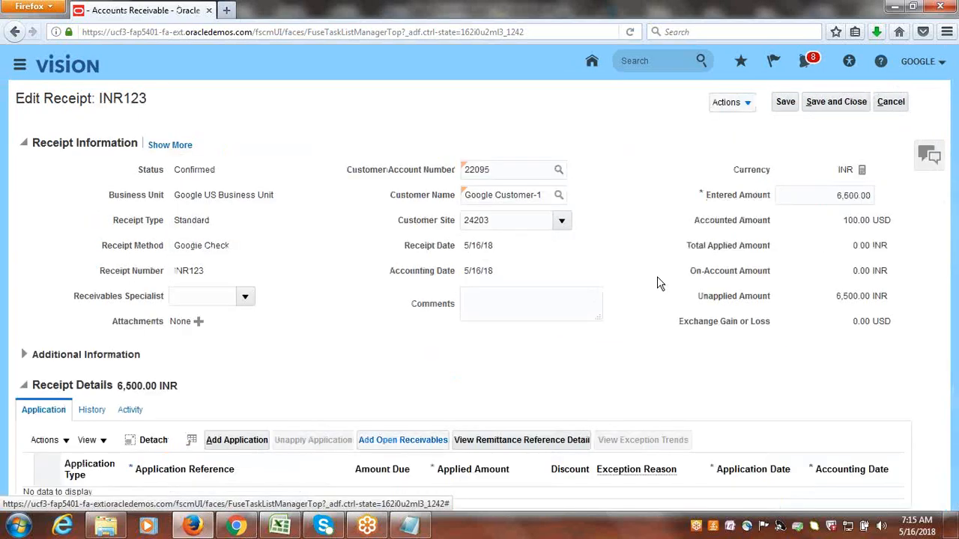
Start adding open receivables to the receipt and set the transaction customer name to Google Customer-1.
{"action": "left_click", "coordinate": [407, 442]}
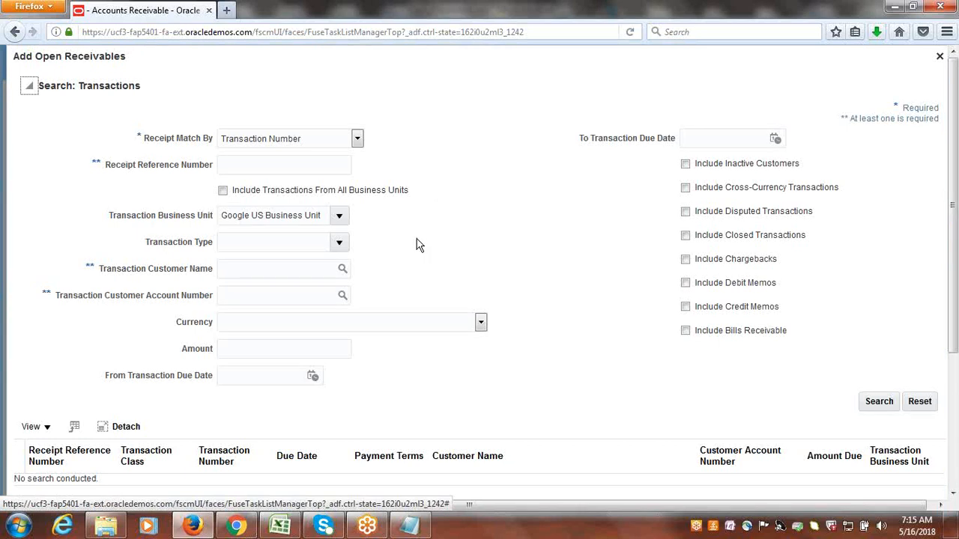
{"action": "left_click", "coordinate": [342, 271]}
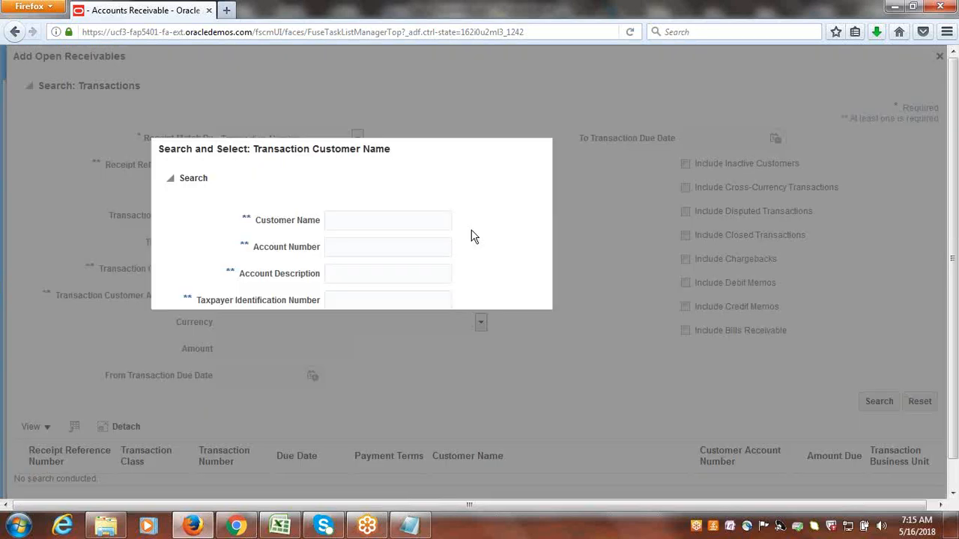
{"action": "left_click", "coordinate": [383, 219]}
{"action": "type", "text": "G"}
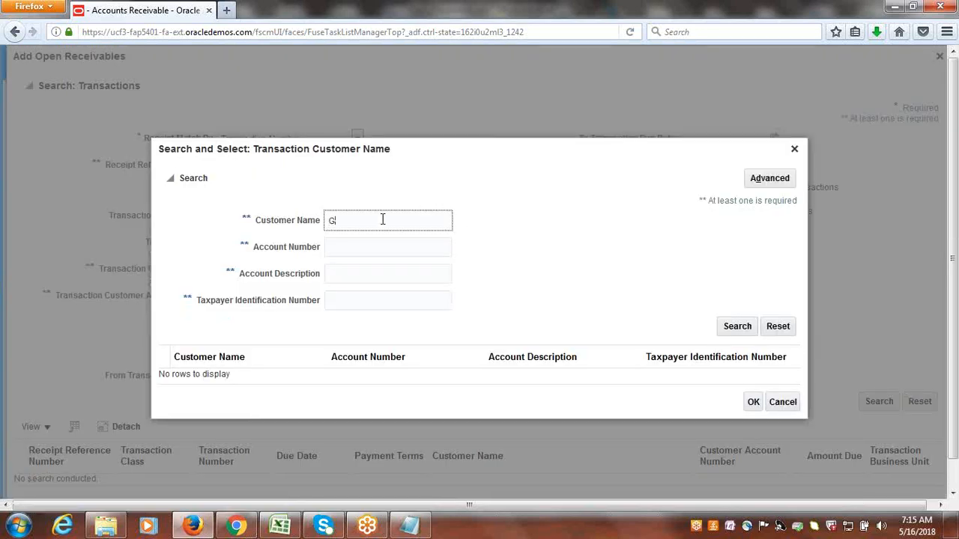
{"action": "type", "text": "oogle Cu"}
{"action": "left_click", "coordinate": [737, 327]}
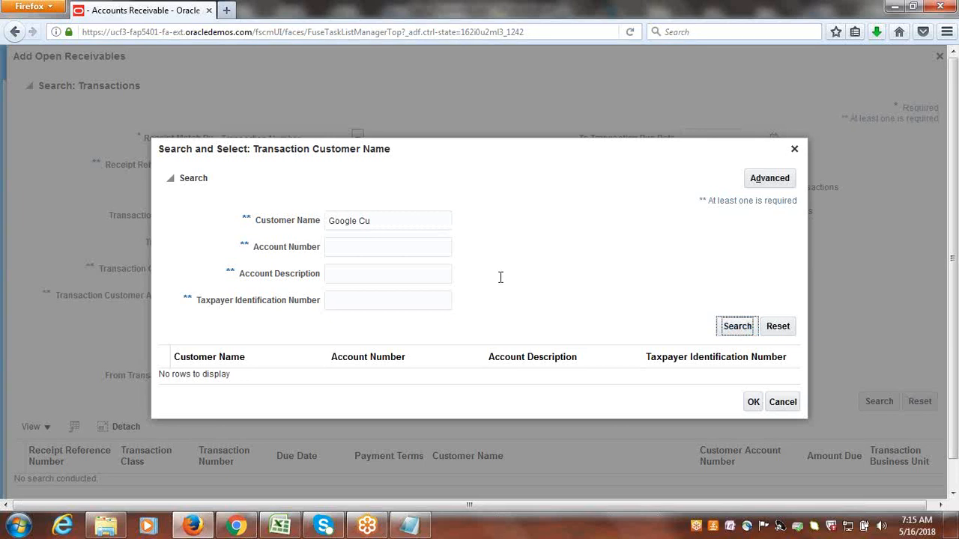
{"action": "left_click", "coordinate": [250, 380]}
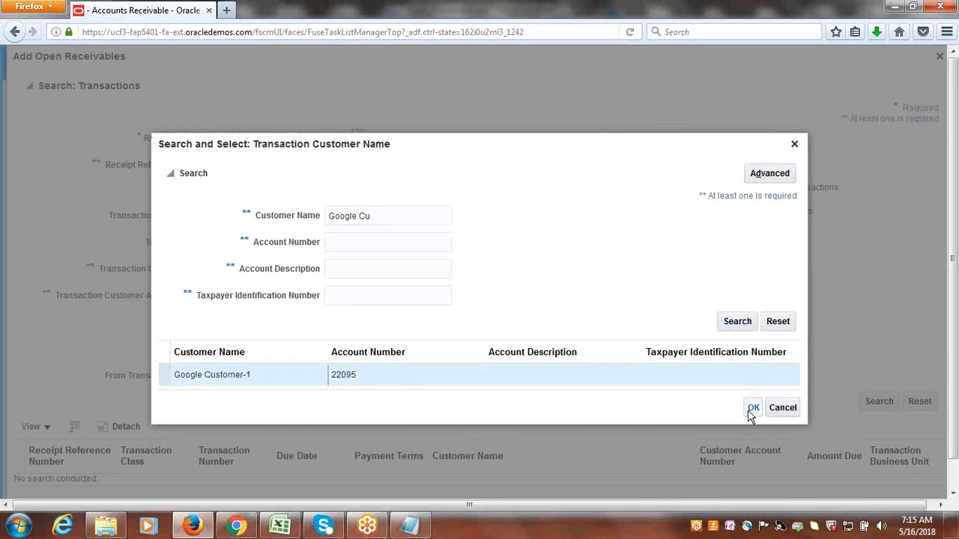
{"action": "left_click", "coordinate": [752, 409]}
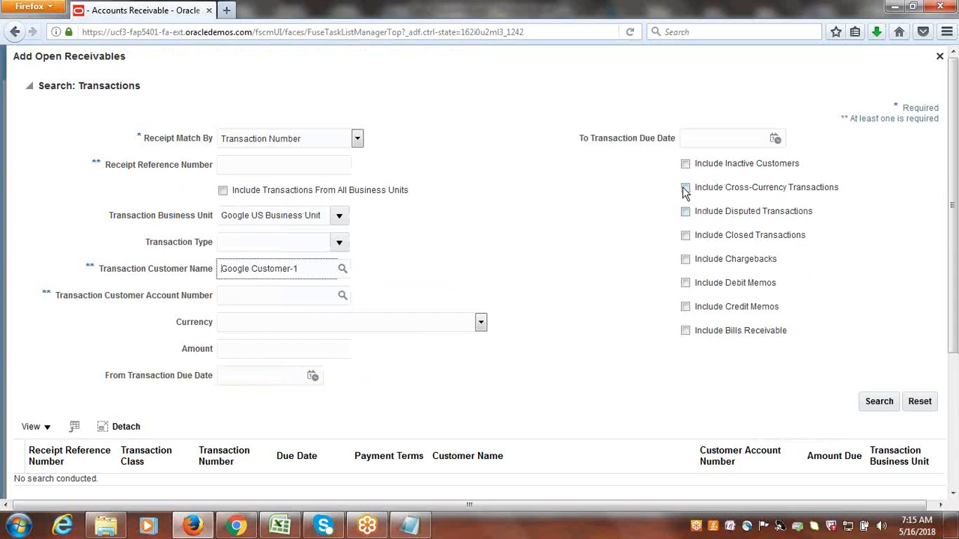
Search the customer's transactions with cross-currency ones included, and add the 100.00 USD invoice to the receipt.
{"action": "left_click", "coordinate": [684, 188]}
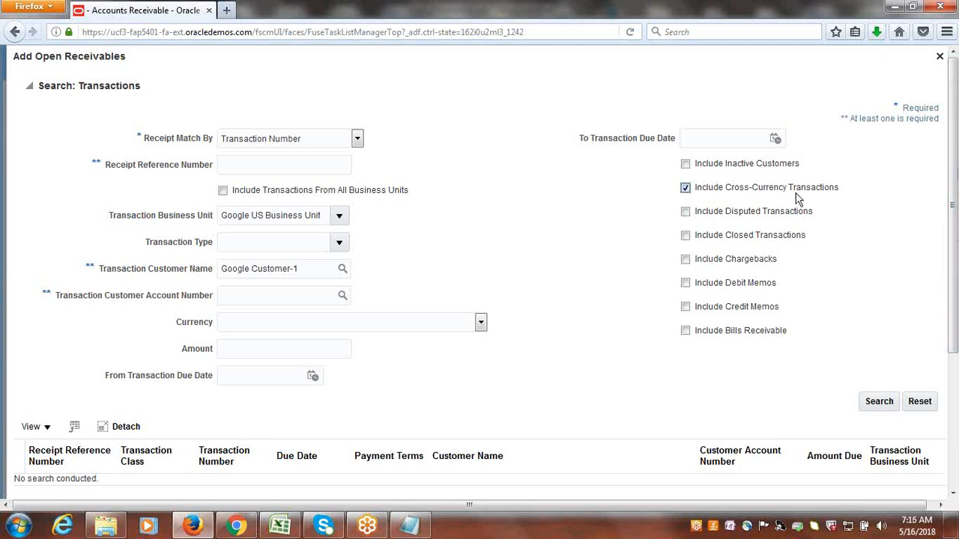
{"action": "left_click", "coordinate": [881, 407]}
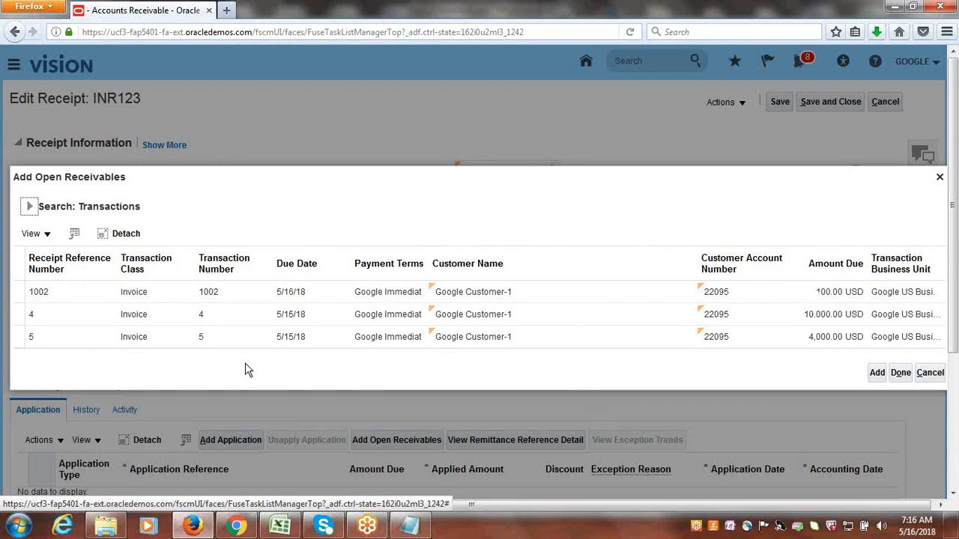
{"action": "left_click", "coordinate": [4, 294]}
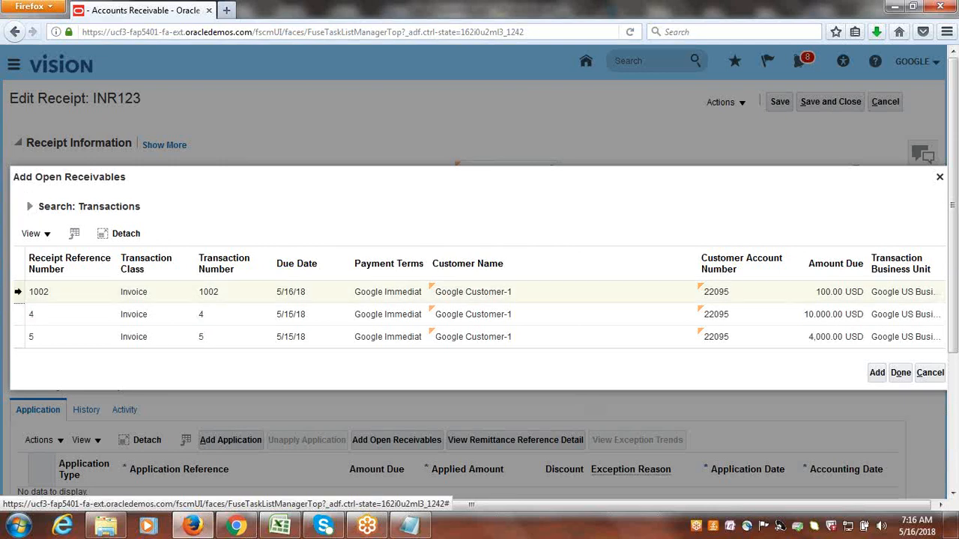
{"action": "left_click", "coordinate": [877, 372]}
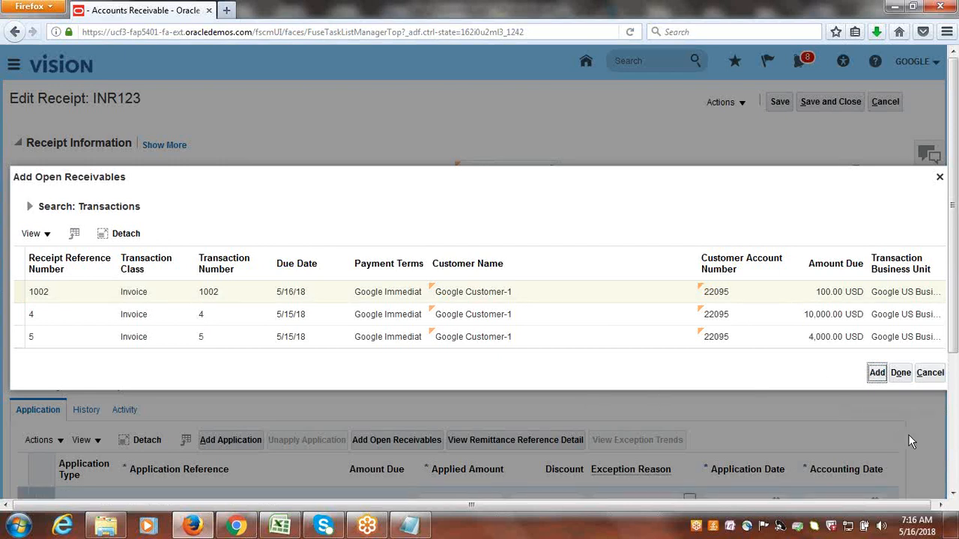
{"action": "left_click", "coordinate": [902, 373]}
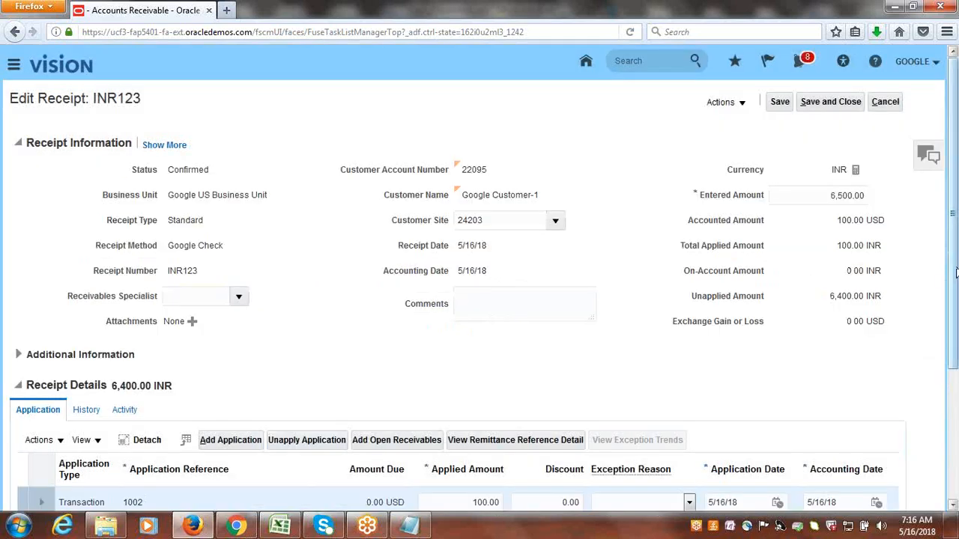
Set the cross-currency rate in the invoice application's details to 65.
{"action": "left_click_drag", "start_coordinate": [957, 298], "coordinate": [956, 403]}
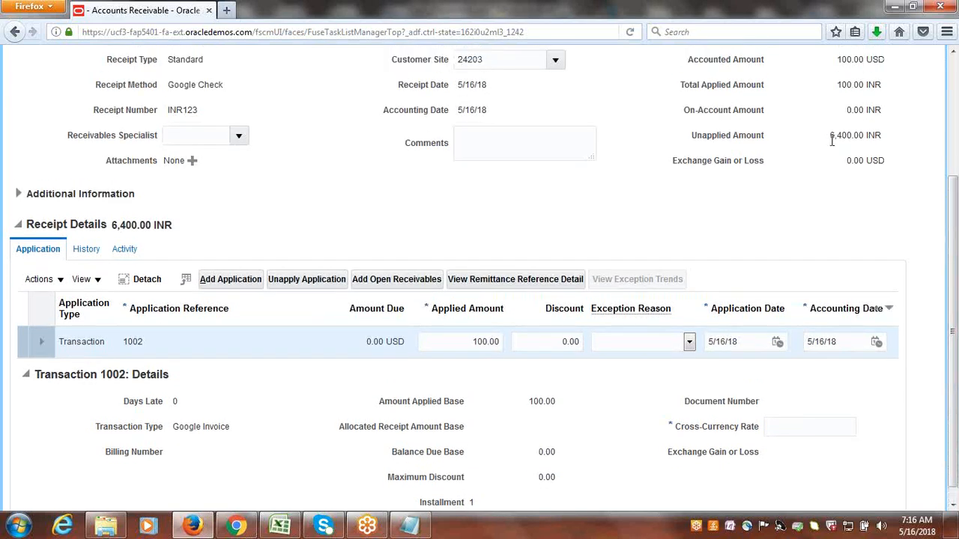
{"action": "left_click", "coordinate": [800, 436]}
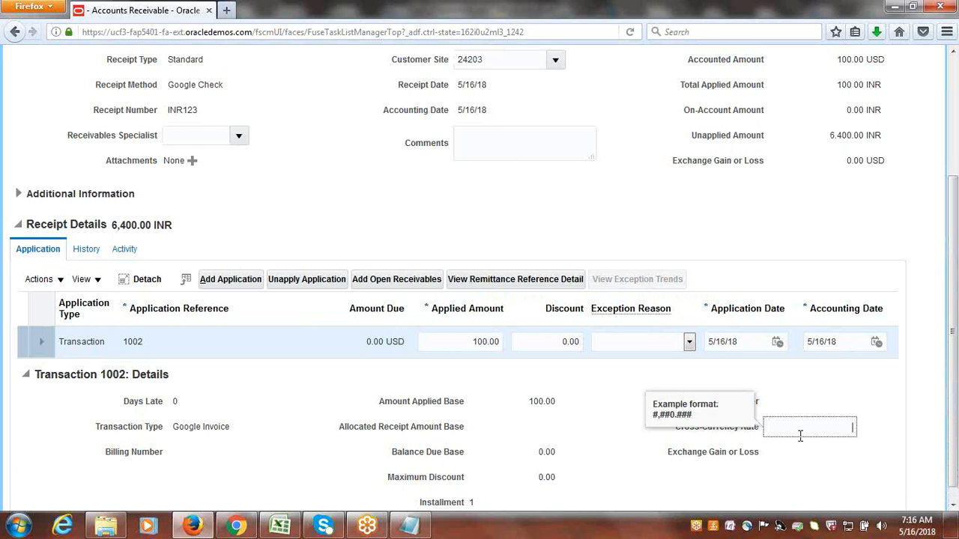
{"action": "type", "text": "65"}
{"action": "key", "text": "Tab"}
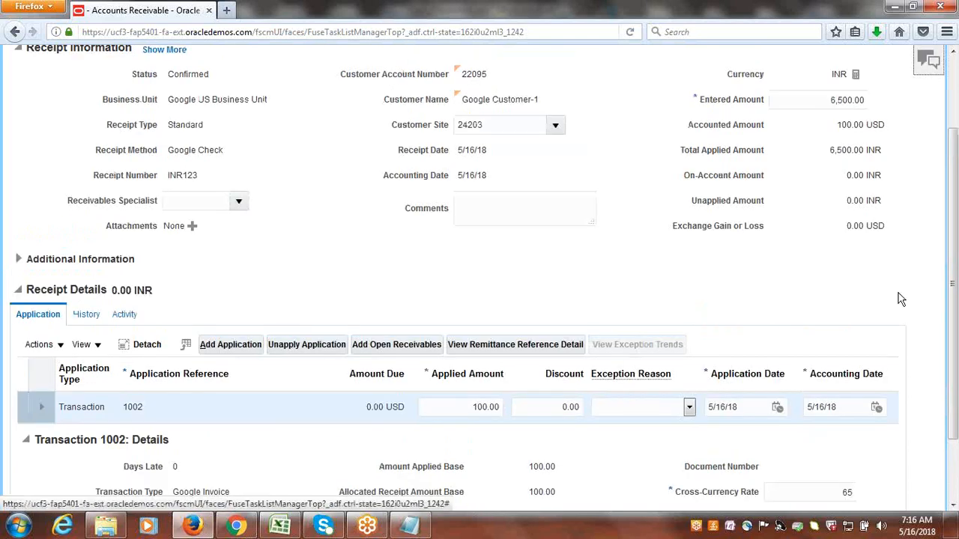
Check the total applied amount against the entered amount, and save and close the receipt.
{"action": "left_click_drag", "start_coordinate": [957, 335], "coordinate": [957, 260]}
{"action": "left_click_drag", "start_coordinate": [830, 244], "coordinate": [883, 247]}
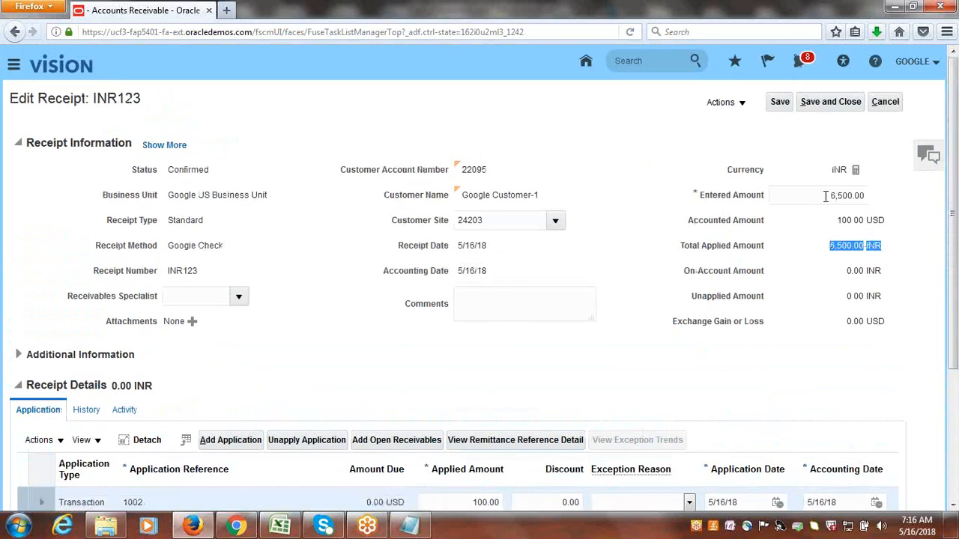
{"action": "left_click", "coordinate": [900, 200]}
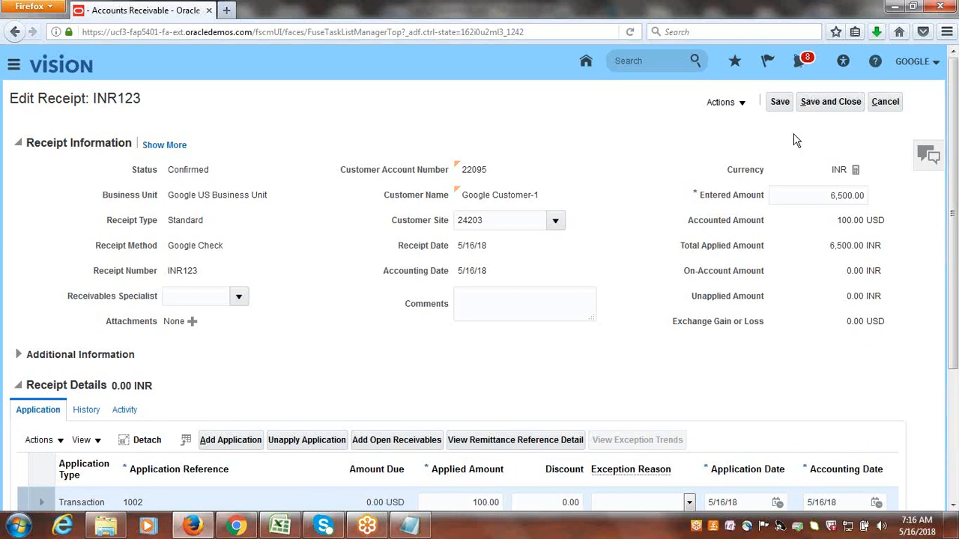
{"action": "left_click", "coordinate": [830, 109]}
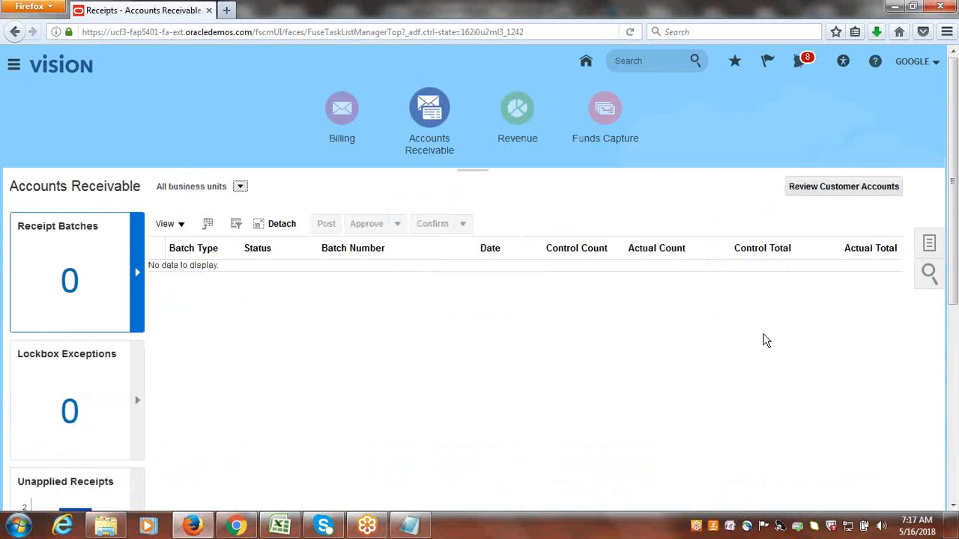
Switch to the Class_Discussions.xlsx workbook in Excel and mark Cross Currency Receipts Configuration & Process as Done in B39.
{"action": "left_click", "coordinate": [281, 526]}
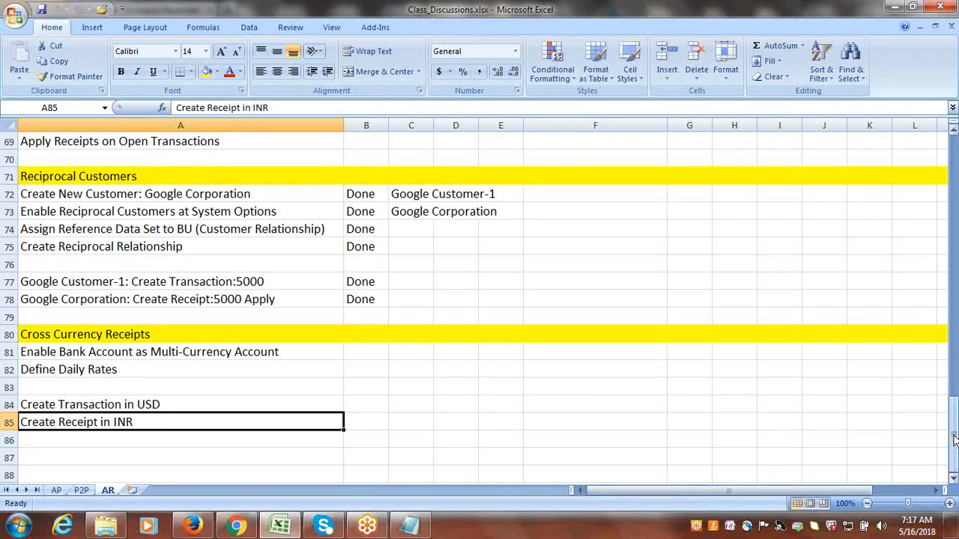
{"action": "left_click_drag", "start_coordinate": [955, 442], "coordinate": [946, 290]}
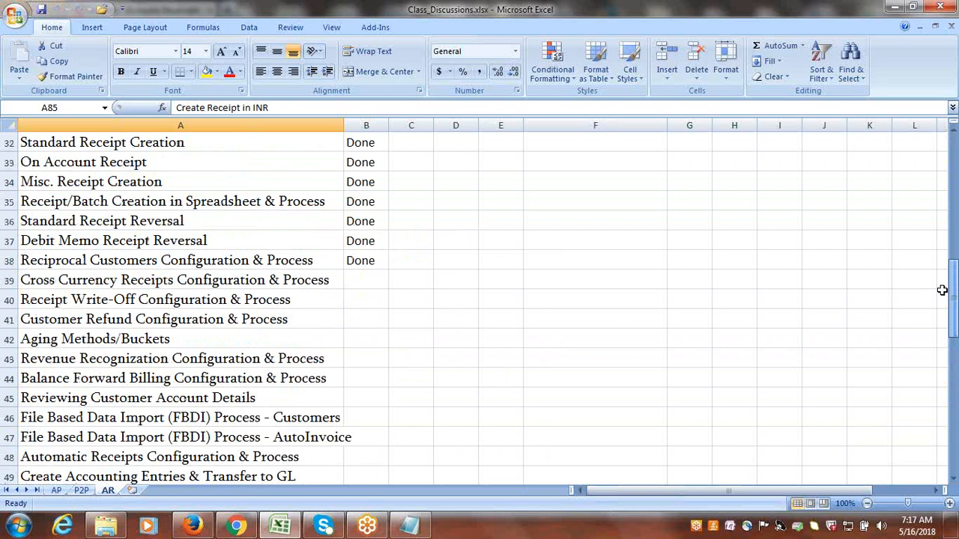
{"action": "left_click", "coordinate": [259, 283]}
{"action": "key", "text": "Tab"}
{"action": "type", "text": "d"}
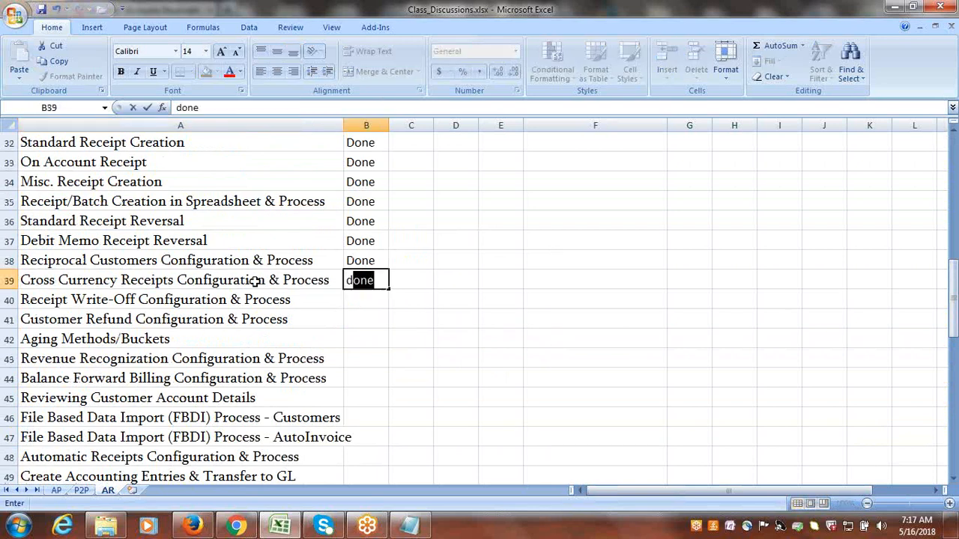
{"action": "key", "text": "Tab"}
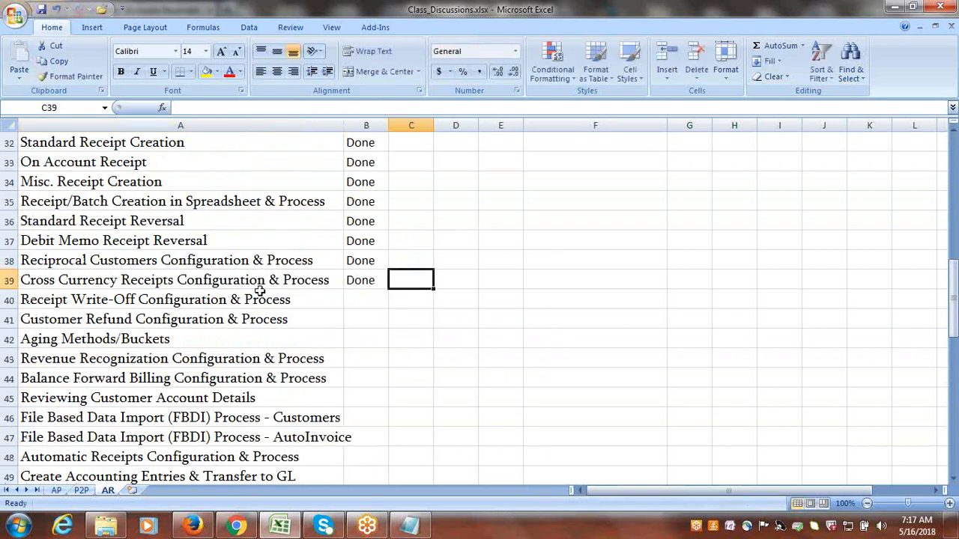
Copy the words "Receipt Write-Off" from A40 into A87 as the heading of a new section.
{"action": "left_click", "coordinate": [283, 299]}
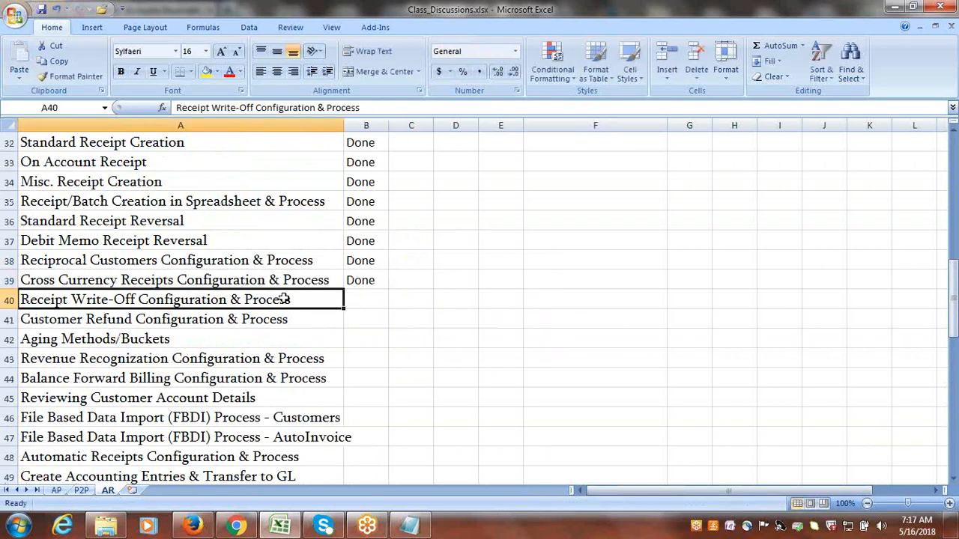
{"action": "double_click", "coordinate": [24, 300]}
{"action": "left_click_drag", "start_coordinate": [24, 300], "coordinate": [139, 313]}
{"action": "key", "text": "ctrl+c"}
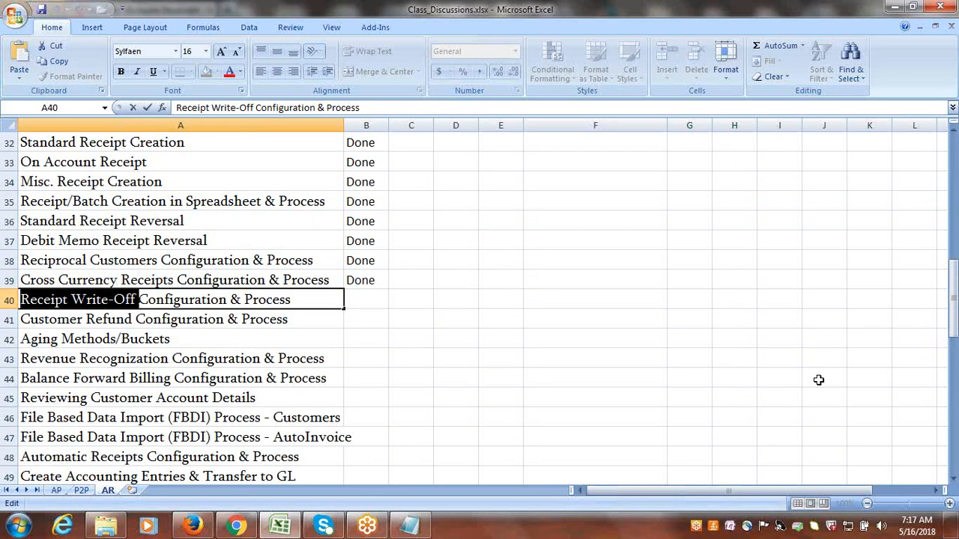
{"action": "left_click_drag", "start_coordinate": [954, 280], "coordinate": [954, 415]}
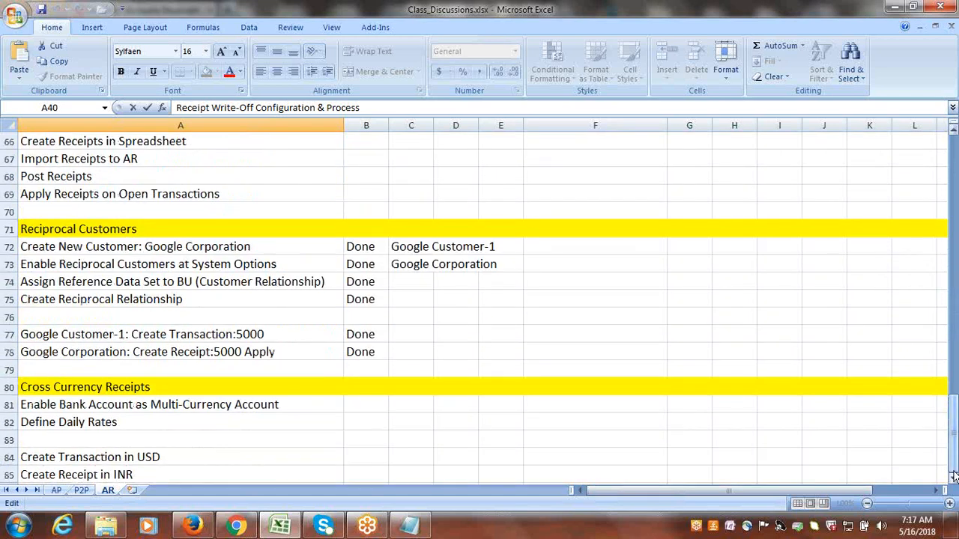
{"action": "left_click", "coordinate": [953, 473]}
{"action": "left_click", "coordinate": [953, 478]}
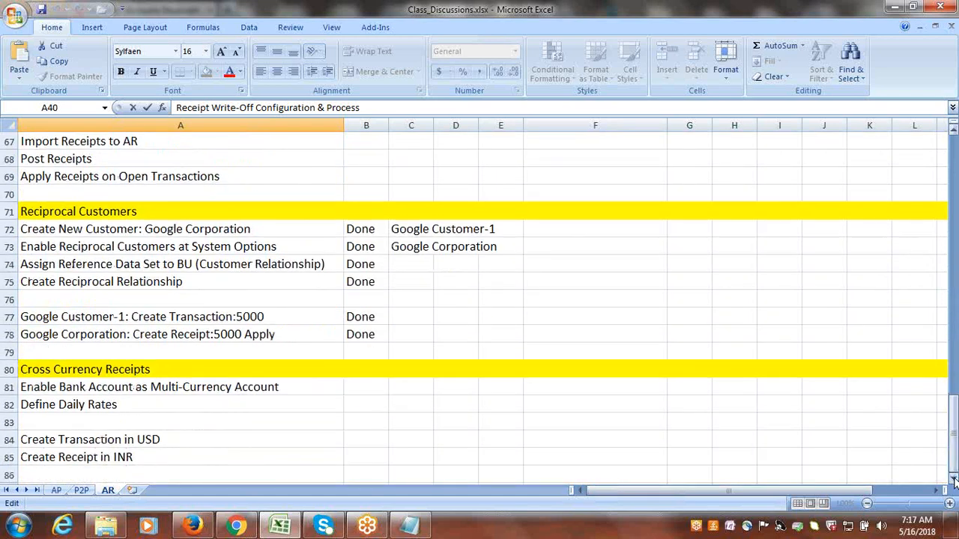
{"action": "left_click", "coordinate": [953, 478]}
{"action": "left_click", "coordinate": [954, 478]}
{"action": "left_click", "coordinate": [953, 478]}
{"action": "left_click", "coordinate": [953, 478]}
{"action": "left_click", "coordinate": [954, 478]}
{"action": "left_click", "coordinate": [953, 478]}
{"action": "left_click", "coordinate": [953, 478]}
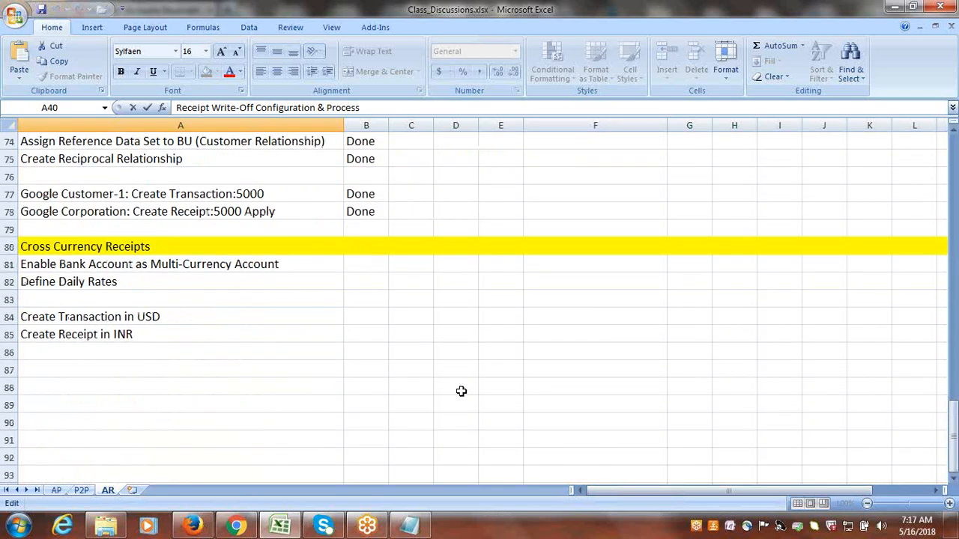
{"action": "left_click", "coordinate": [121, 370]}
{"action": "key", "text": "ctrl+v"}
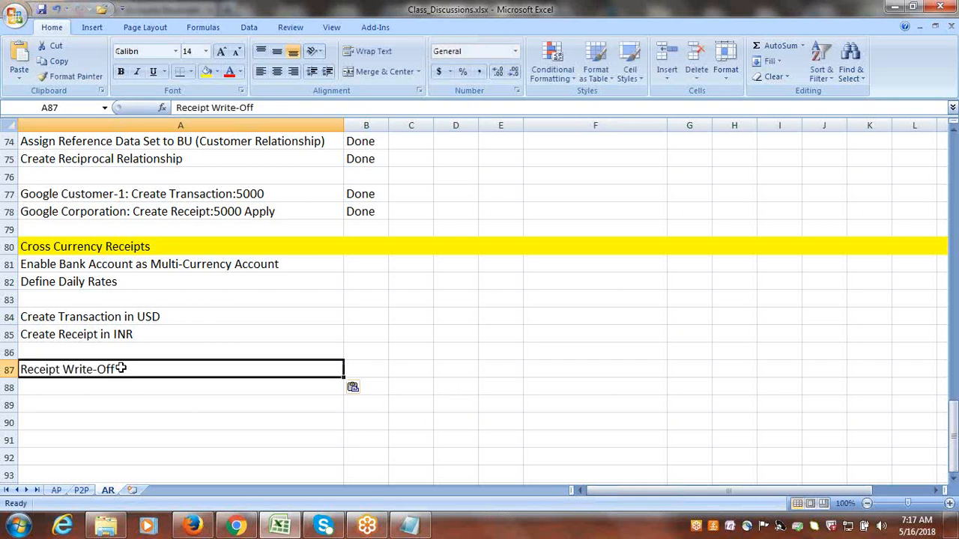
Fill the whole Receipt Write-Off heading row 87 with yellow and select A88 below it.
{"action": "left_click", "coordinate": [8, 370]}
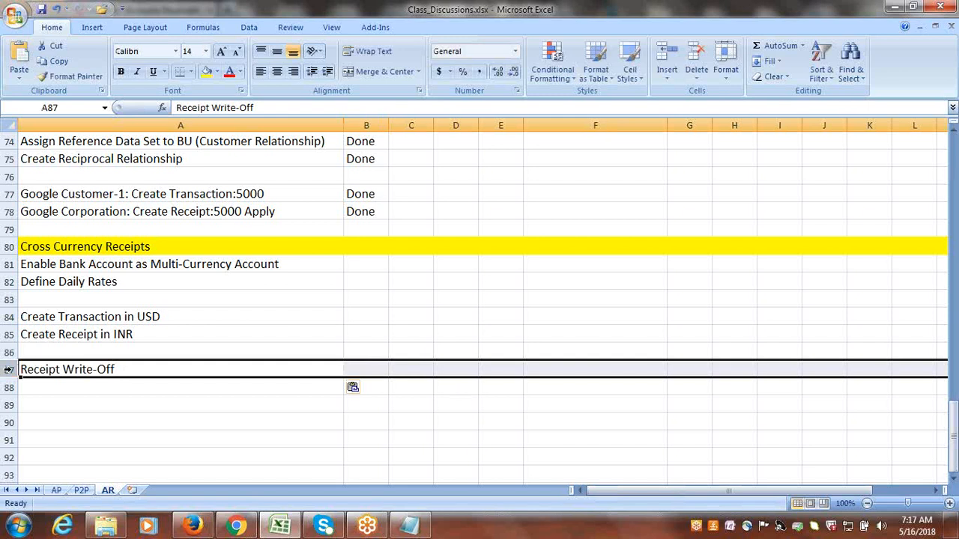
{"action": "left_click", "coordinate": [9, 370]}
{"action": "left_click", "coordinate": [205, 71]}
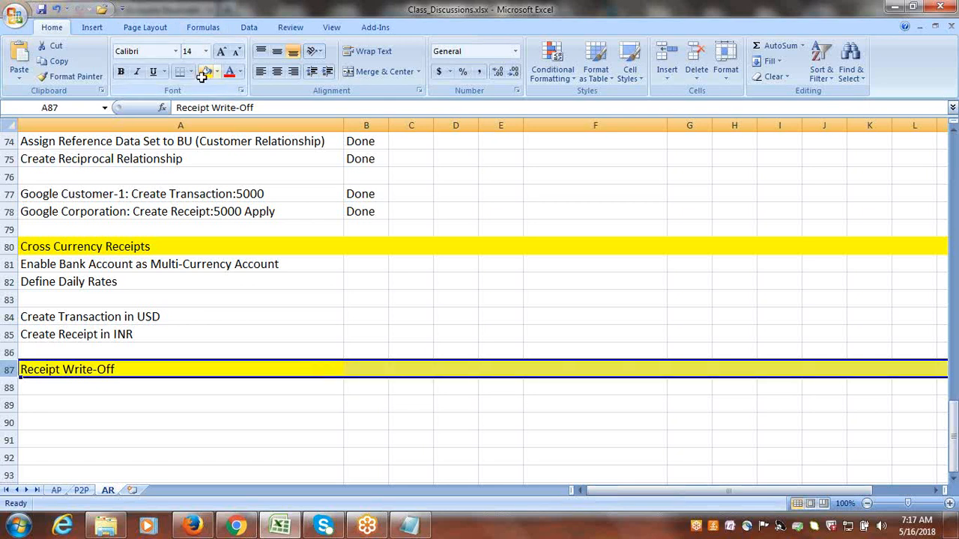
{"action": "left_click", "coordinate": [170, 383]}
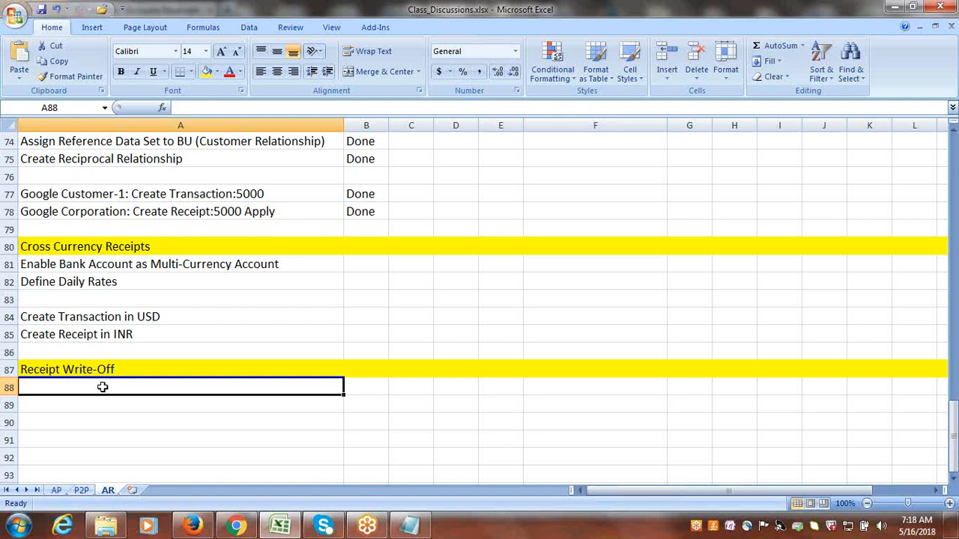
Enter "Setup Write-Off Limits at System Options" in A88 under the Receipt Write-Off heading.
{"action": "type", "text": "Set"}
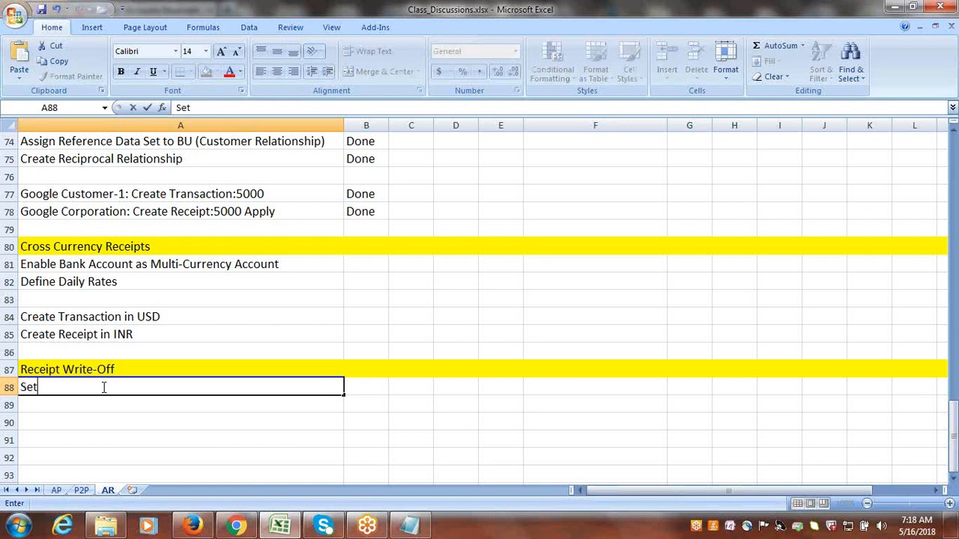
{"action": "type", "text": "up Write-O"}
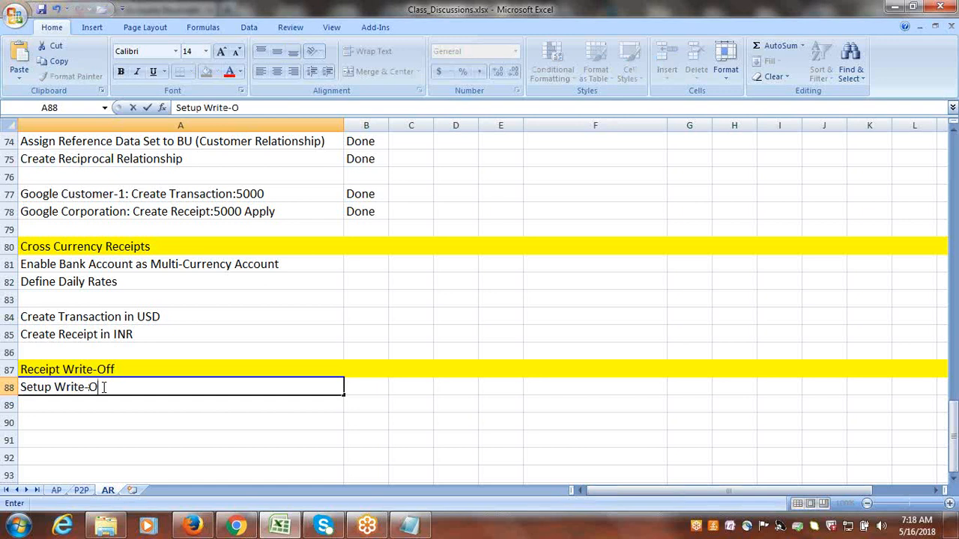
{"action": "type", "text": "ff Limits"}
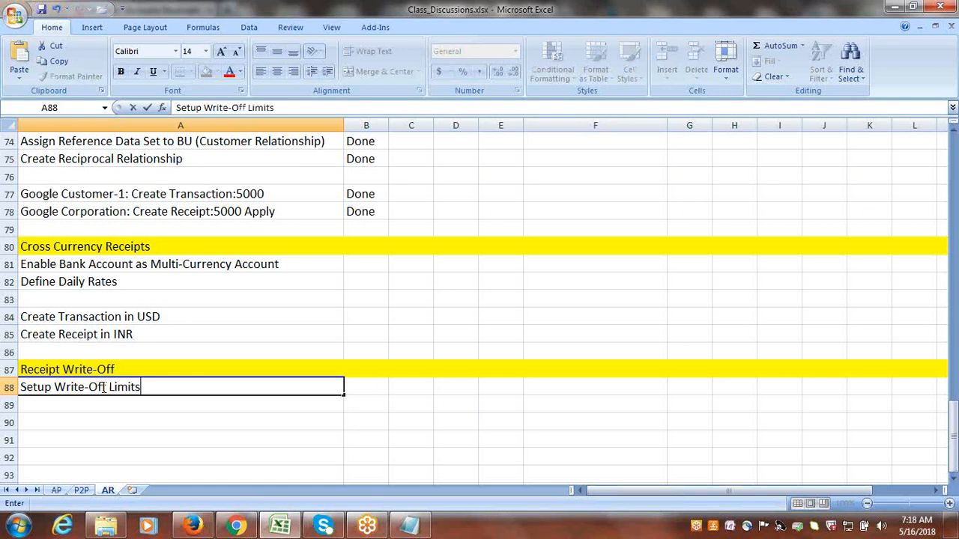
{"action": "type", "text": " at System Options"}
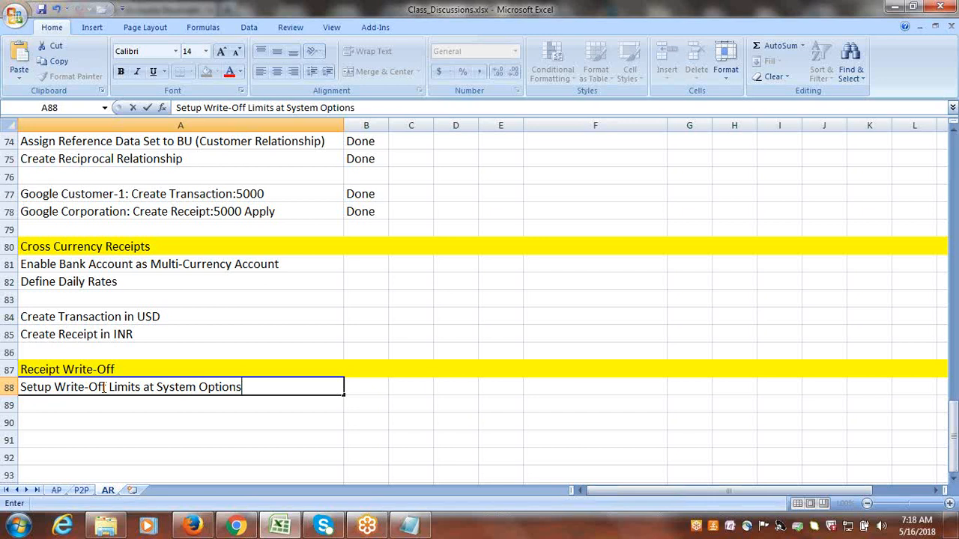
{"action": "key", "text": "ctrl+Return"}
Enter "Setup Write-Off Limits for User" in A89 by reusing the wording of the line above.
{"action": "left_click", "coordinate": [181, 407]}
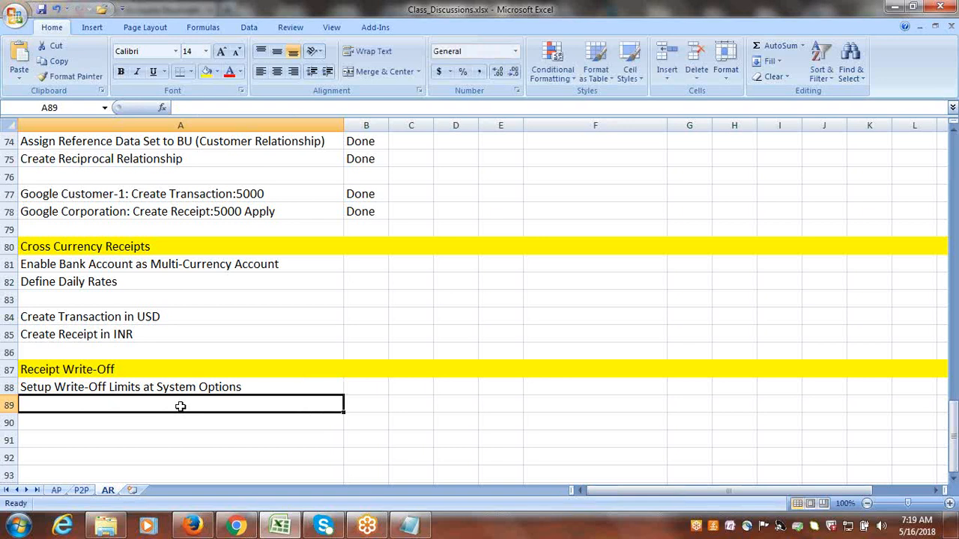
{"action": "type", "text": "Se"}
{"action": "key", "text": "shift+Right"}
{"action": "key", "text": "shift+Right"}
{"action": "key", "text": "shift+Right"}
{"action": "key", "text": "shift+Right"}
{"action": "key", "text": "shift+Right"}
{"action": "key", "text": "shift+Right"}
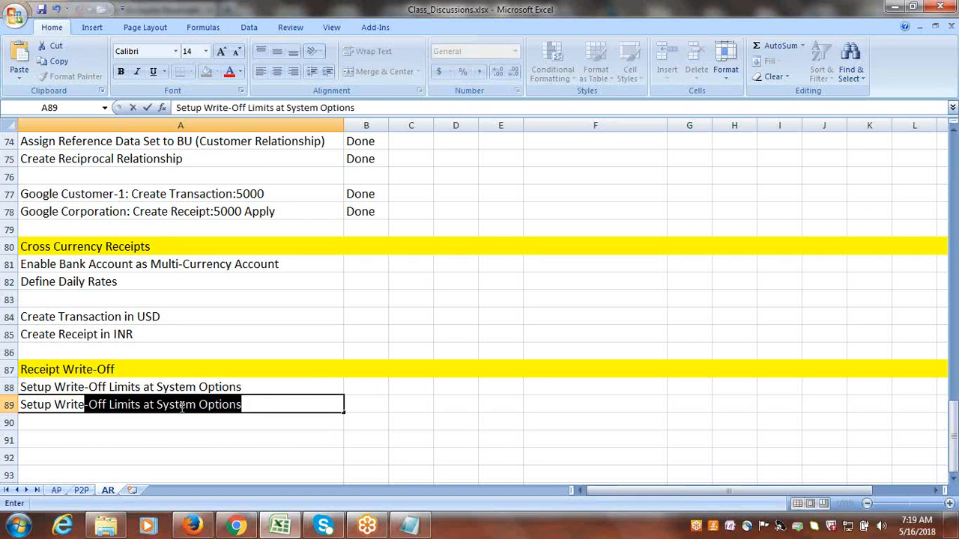
{"action": "key", "text": "Escape"}
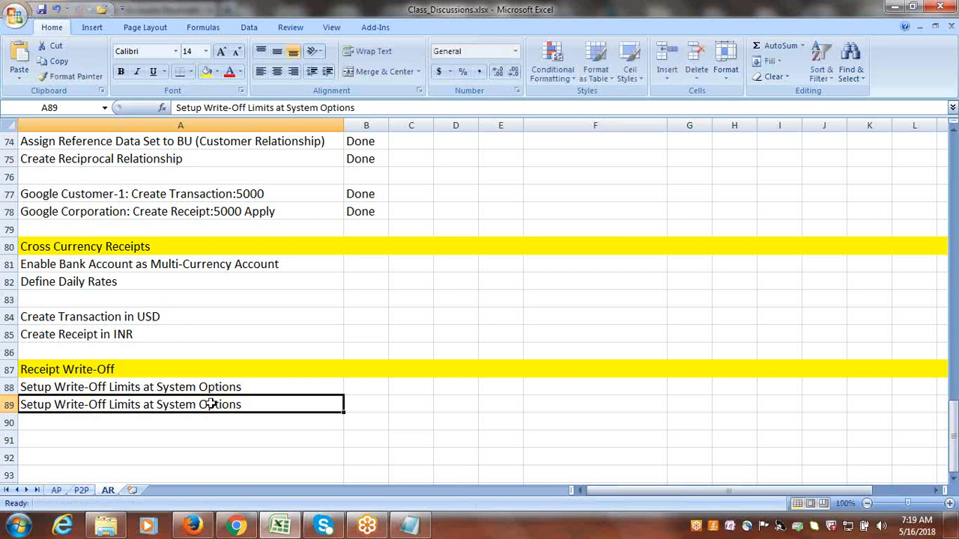
{"action": "double_click", "coordinate": [250, 405]}
{"action": "left_click_drag", "start_coordinate": [251, 404], "coordinate": [148, 405]}
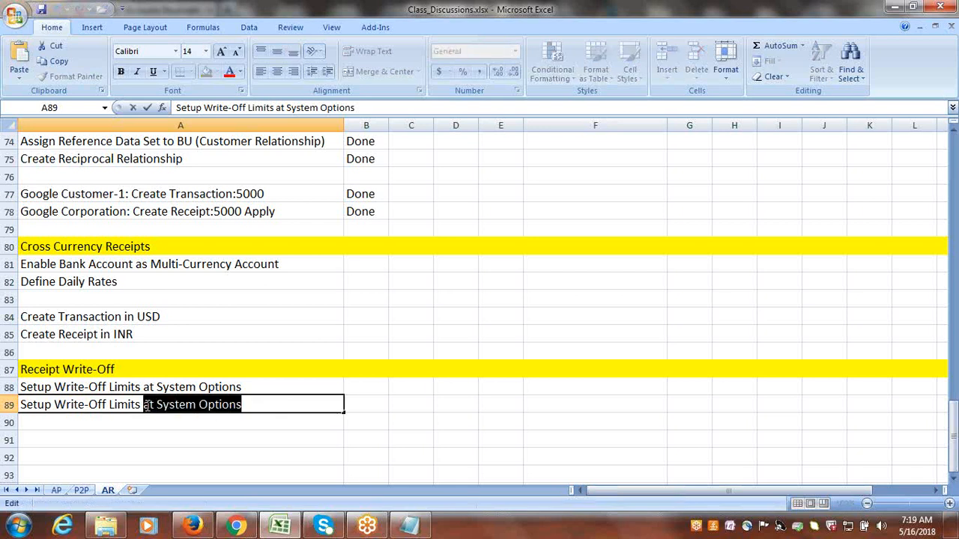
{"action": "type", "text": "for "}
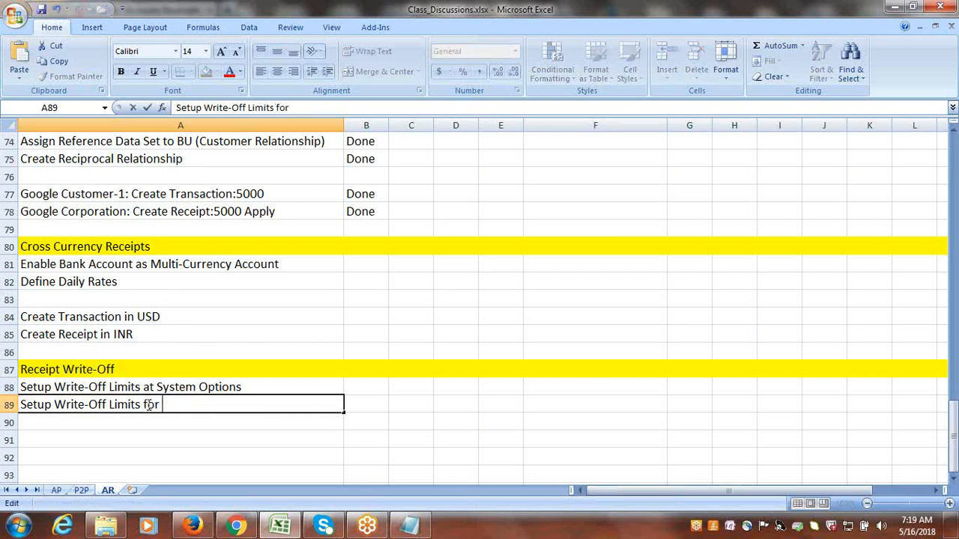
{"action": "type", "text": "User"}
{"action": "key", "text": "Return"}
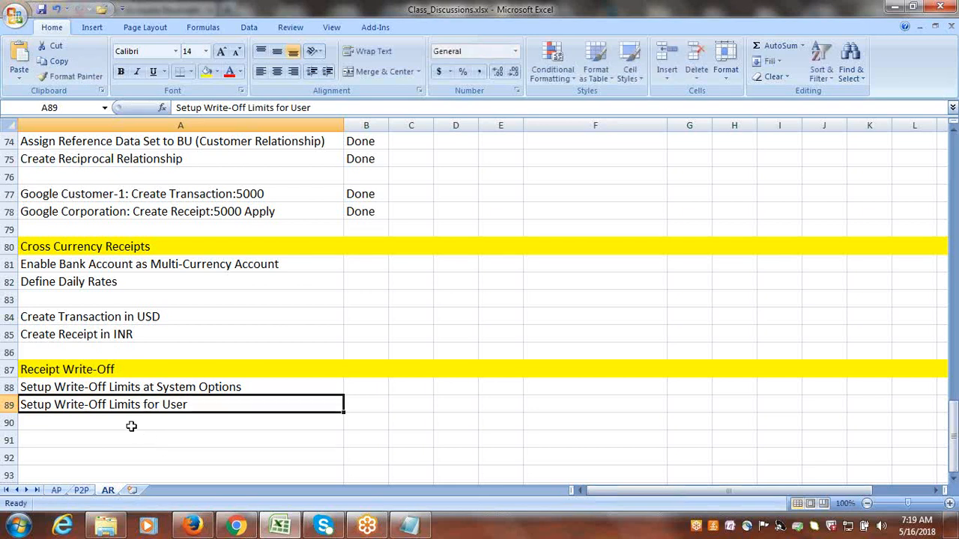
Save the workbook and enter "Create Receivables Activity for Receipt Write-Off" in A90.
{"action": "left_click", "coordinate": [130, 424]}
{"action": "key", "text": "ctrl+s"}
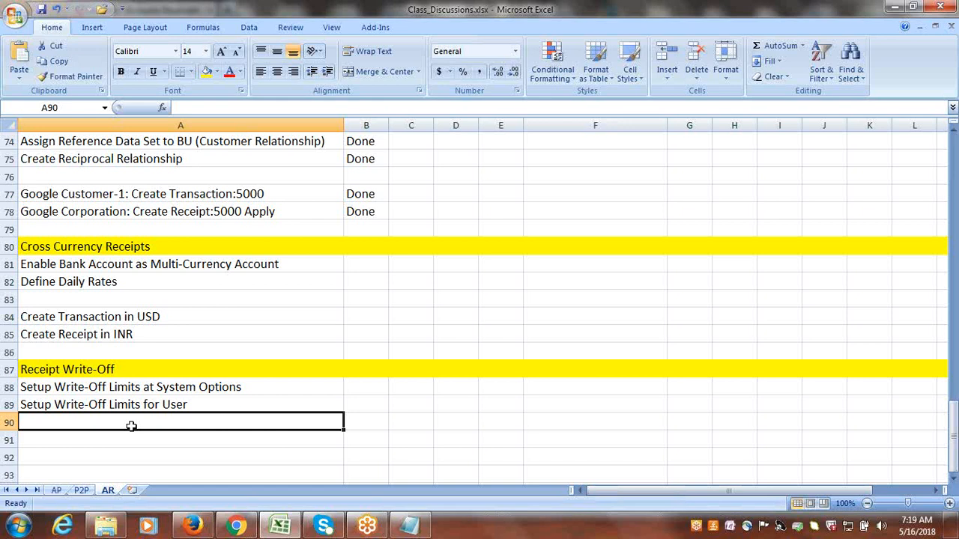
{"action": "type", "text": "Create"}
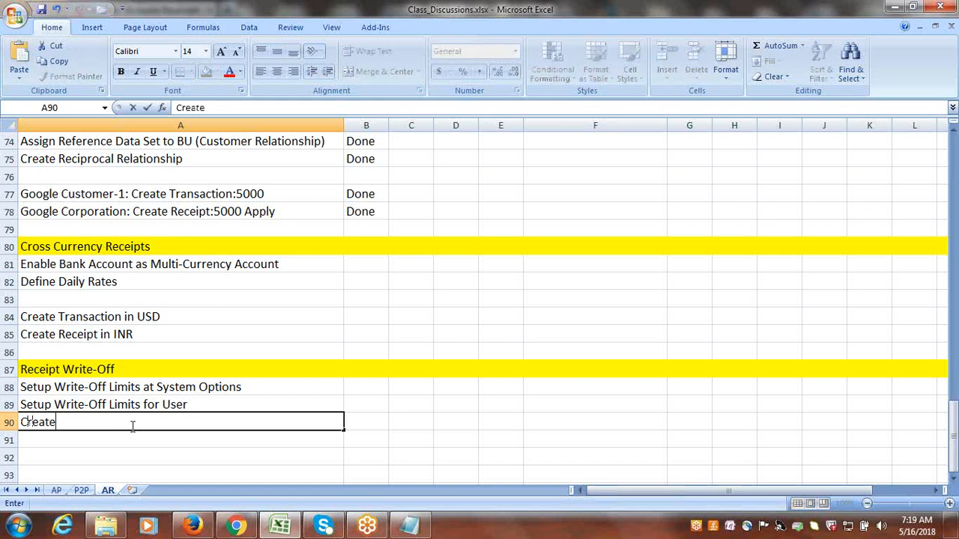
{"action": "type", "text": " Receivables "}
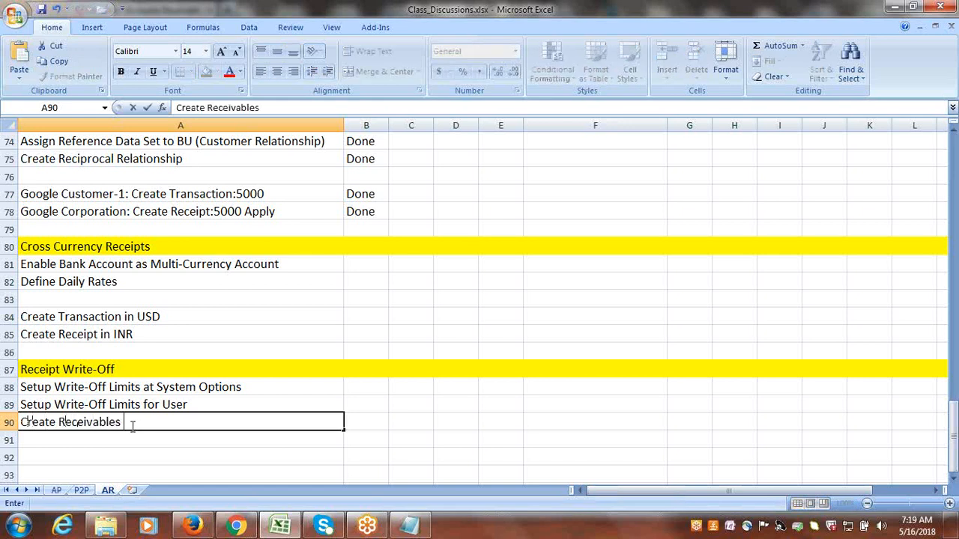
{"action": "type", "text": "Activity f"}
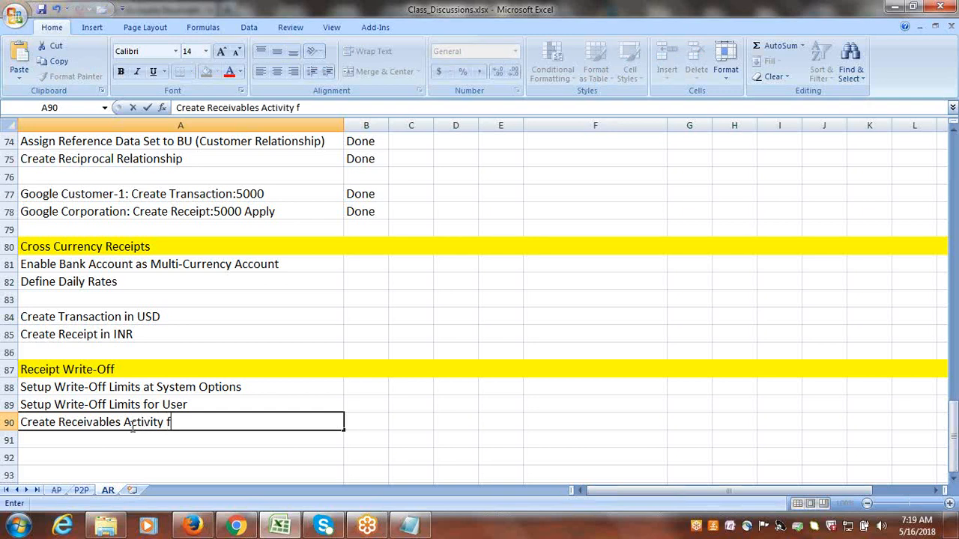
{"action": "type", "text": "or Receipt W"}
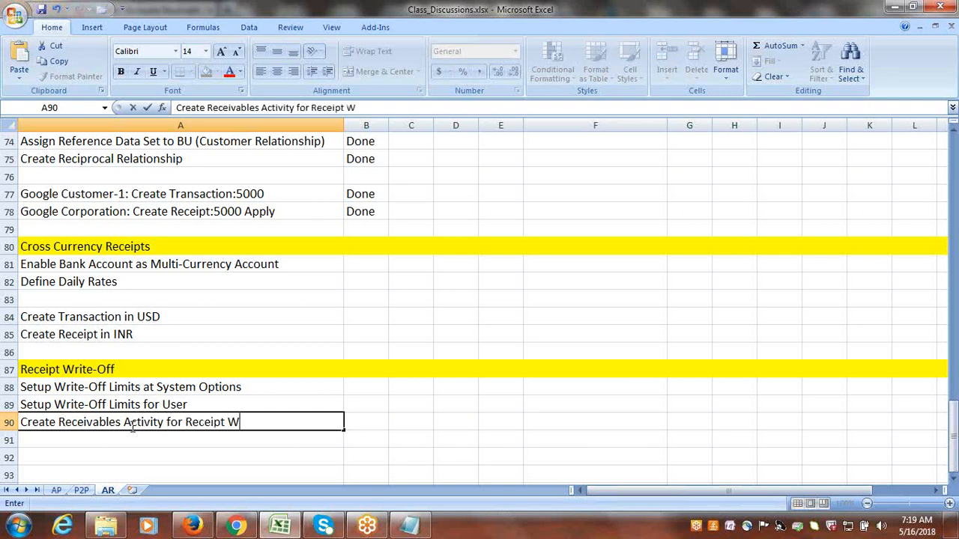
{"action": "type", "text": "rite-Off"}
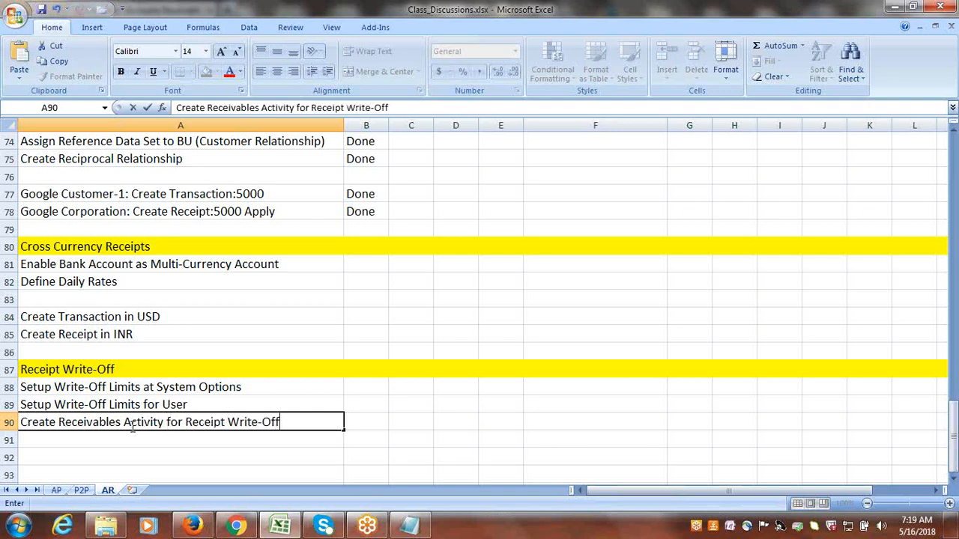
{"action": "left_click", "coordinate": [135, 437]}
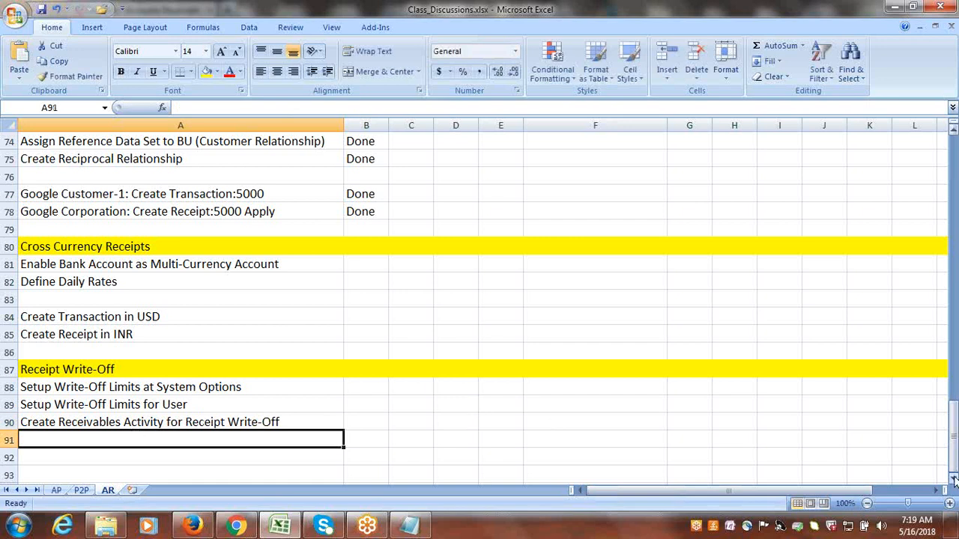
Leave row 91 blank and enter "Transaction: 999" in A92.
{"action": "scroll", "coordinate": [954, 479], "scroll_direction": "down", "scroll_amount": 5}
{"action": "left_click", "coordinate": [202, 371]}
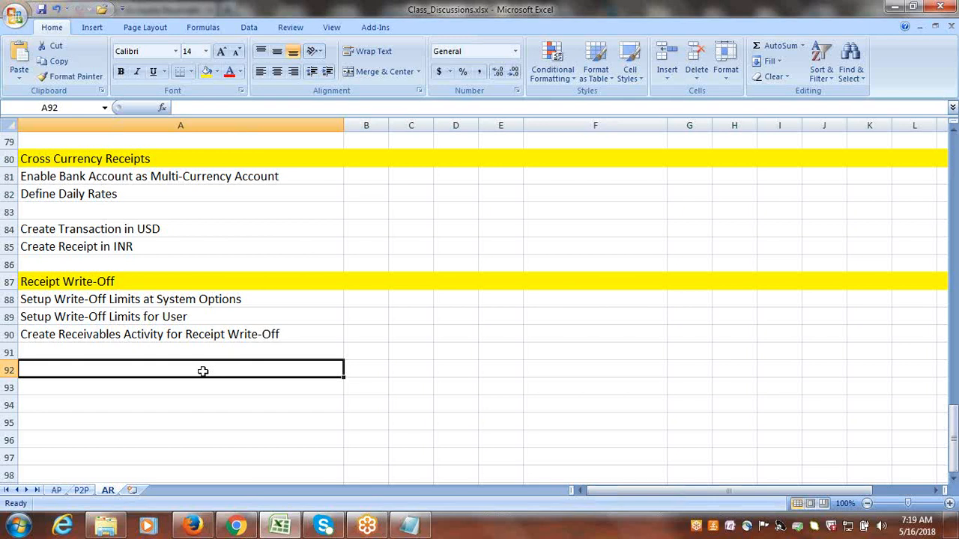
{"action": "type", "text": "Tra"}
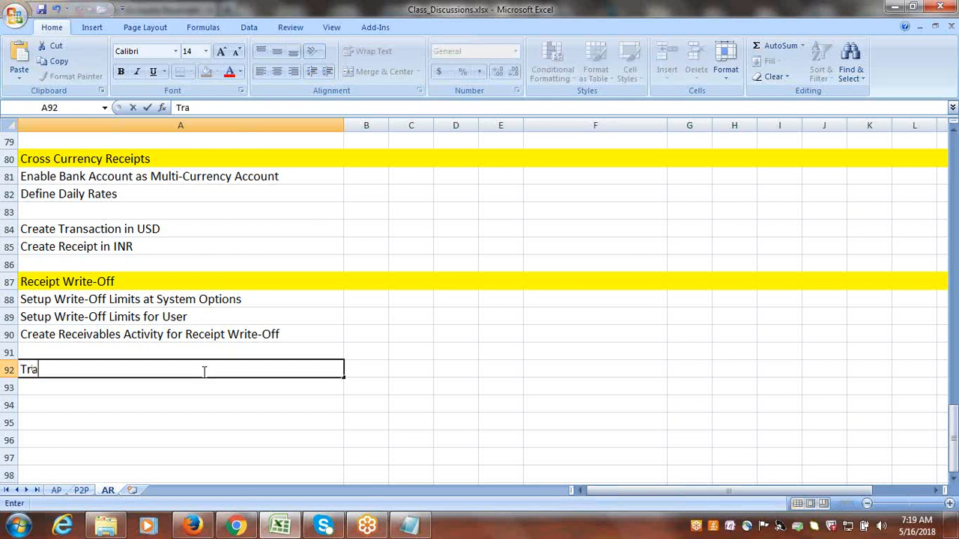
{"action": "type", "text": "nsaction: "}
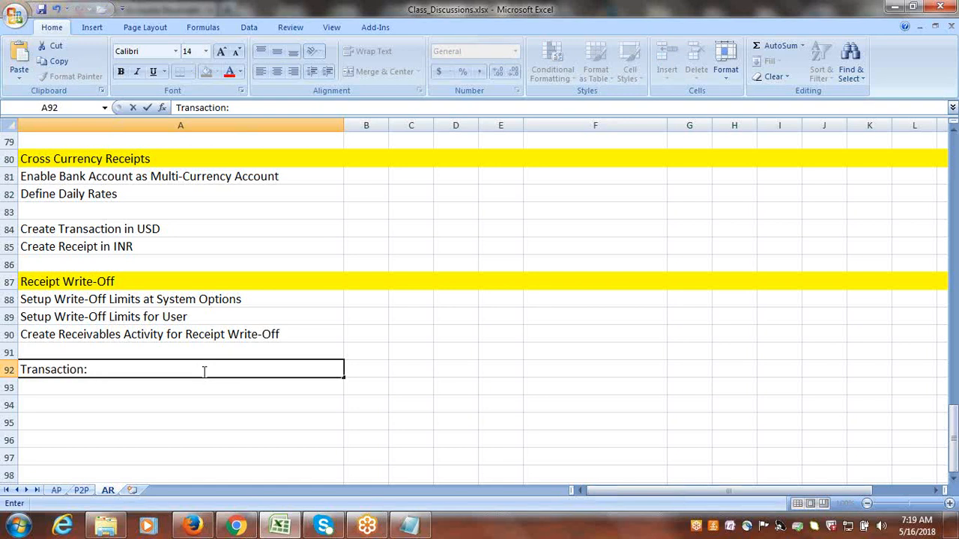
{"action": "type", "text": "999"}
Enter "Receipt: 1000" in A93 below the transaction line.
{"action": "left_click", "coordinate": [88, 388]}
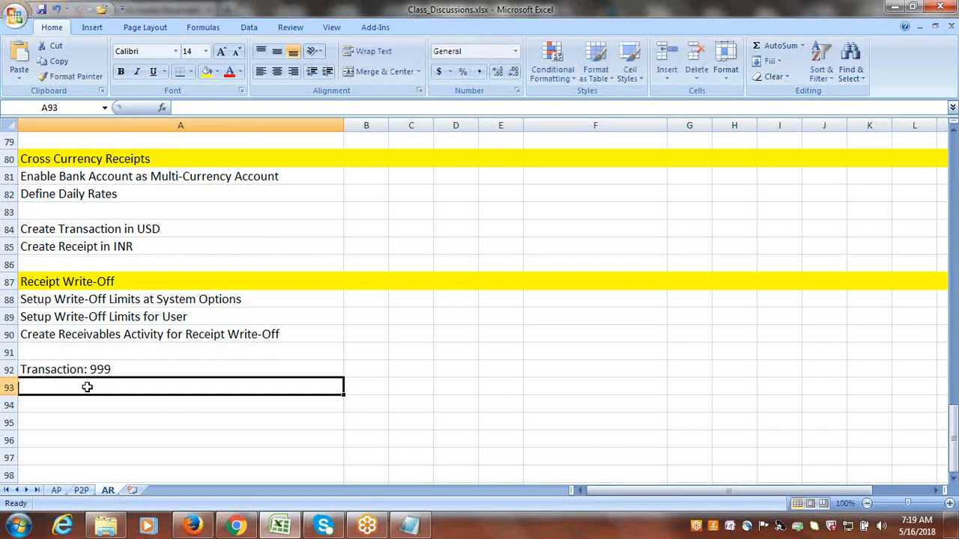
{"action": "type", "text": "Receipt"}
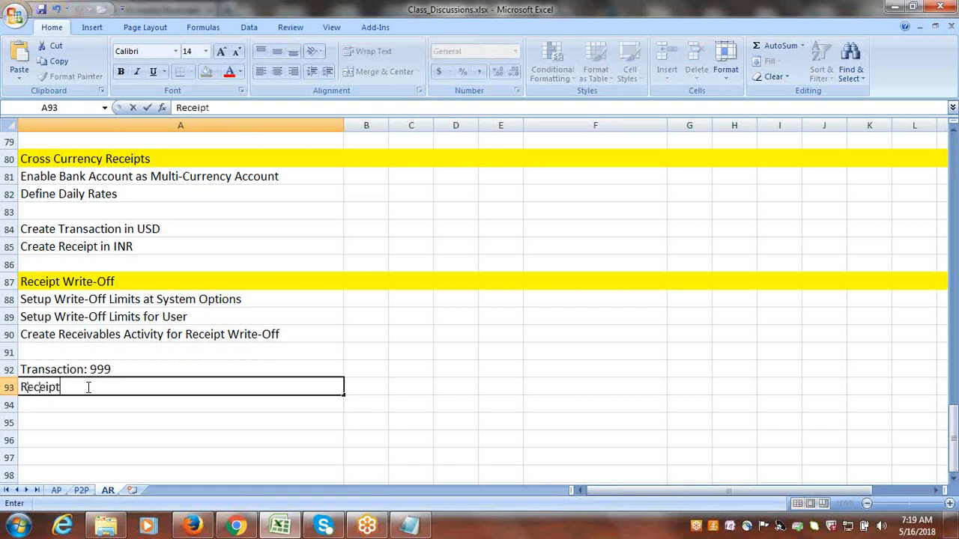
{"action": "type", "text": ": 1000"}
{"action": "key", "text": "Tab"}
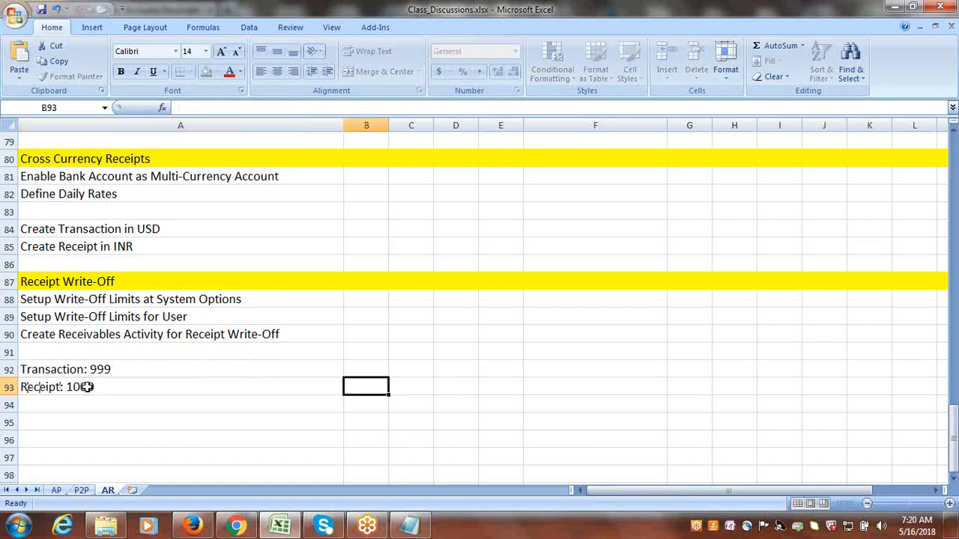
{"action": "left_click", "coordinate": [93, 404]}
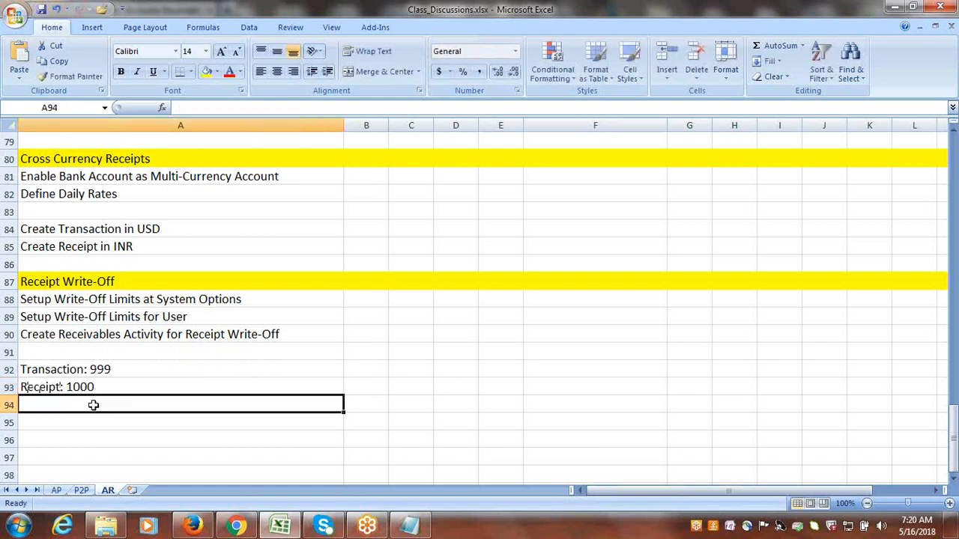
{"action": "left_click", "coordinate": [128, 422]}
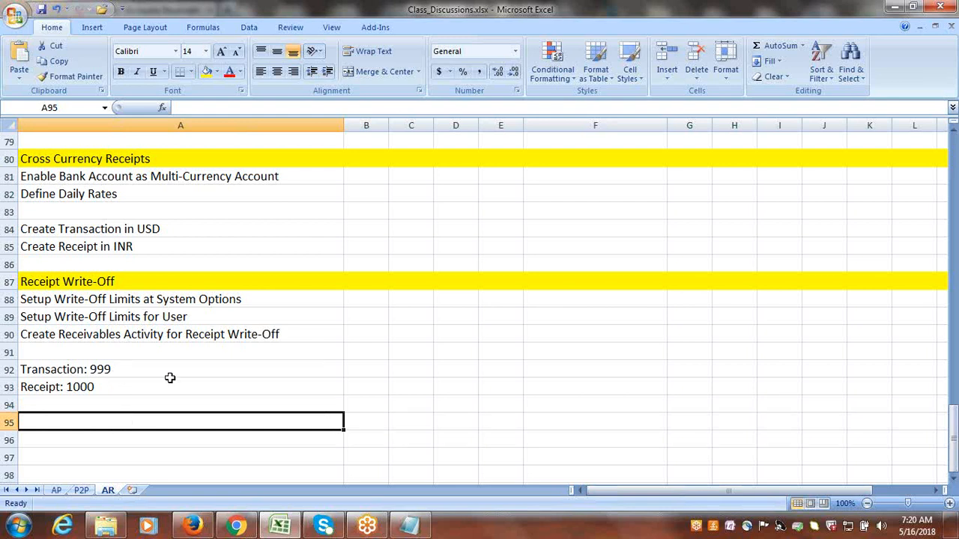
{"action": "left_click", "coordinate": [89, 406]}
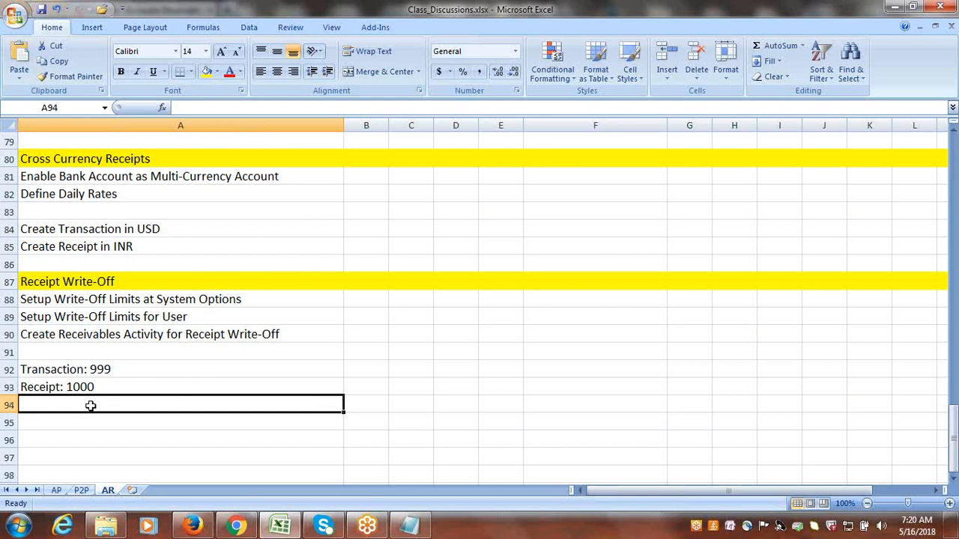
Append ", Apply 999" to the receipt line in A93.
{"action": "double_click", "coordinate": [112, 387]}
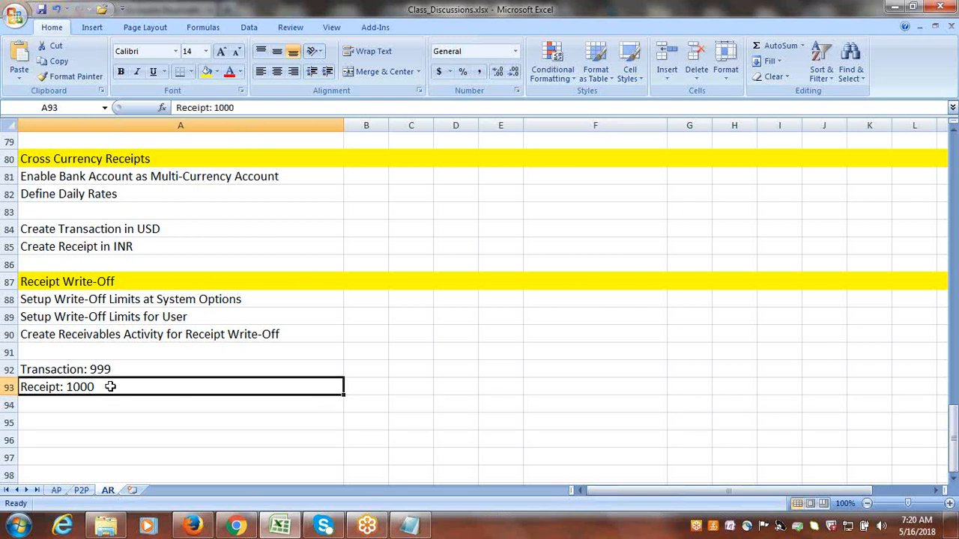
{"action": "type", "text": ", Apply"}
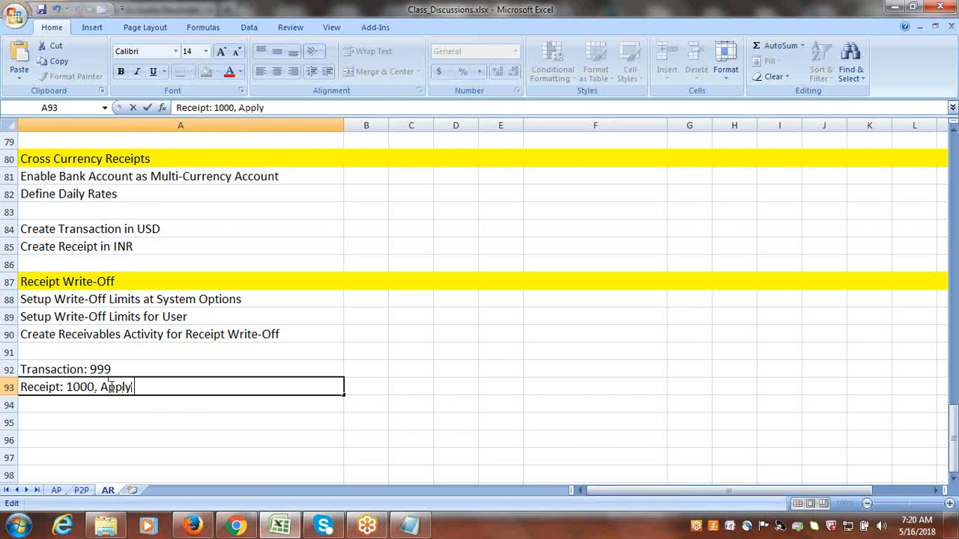
{"action": "type", "text": " 999"}
Enter "Write-Off: 1 USD" in A94 below the receipt line.
{"action": "left_click", "coordinate": [114, 403]}
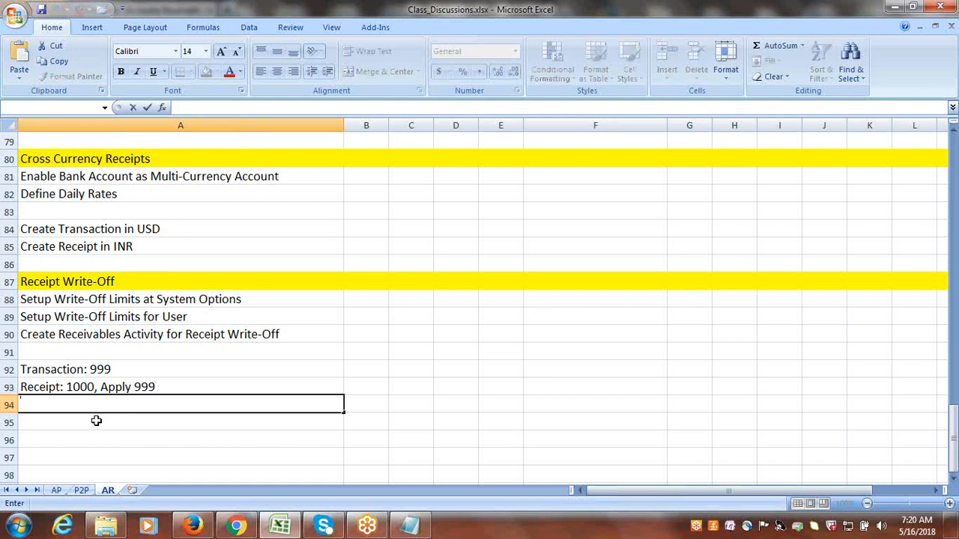
{"action": "type", "text": "Write-Off: 1"}
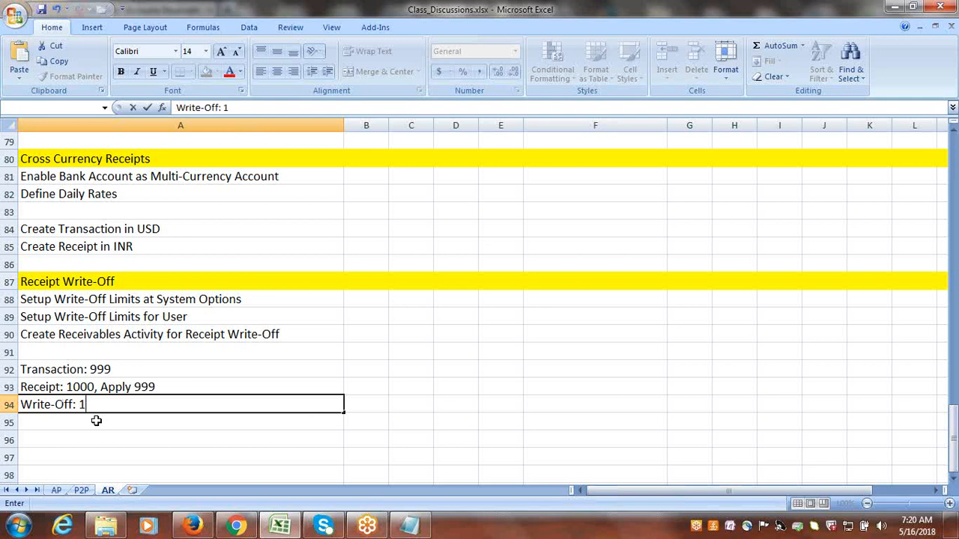
{"action": "type", "text": " USD"}
{"action": "key", "text": "ctrl+Return"}
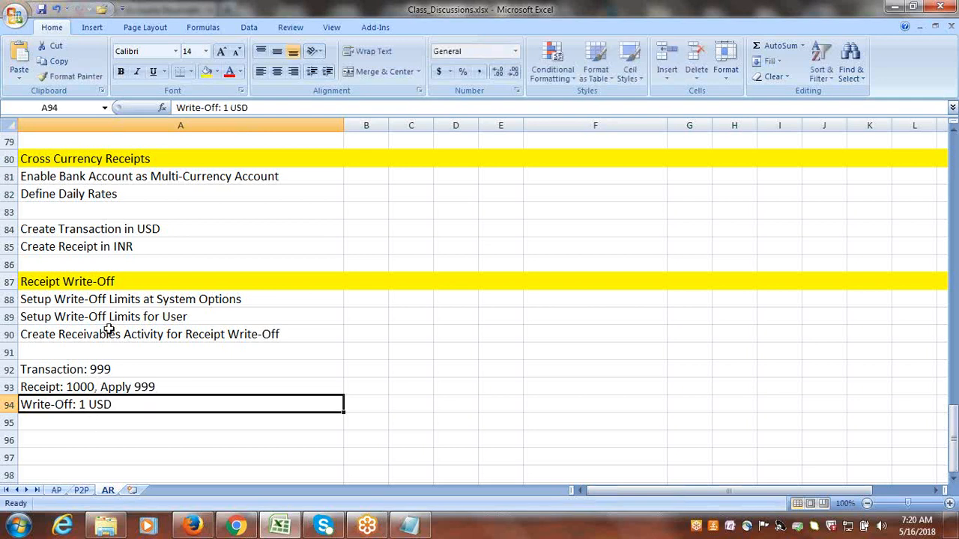
Select the system options setup line in A88, switch to Oracle Applications in Firefox, and open Setup and Maintenance.
{"action": "left_click", "coordinate": [127, 301]}
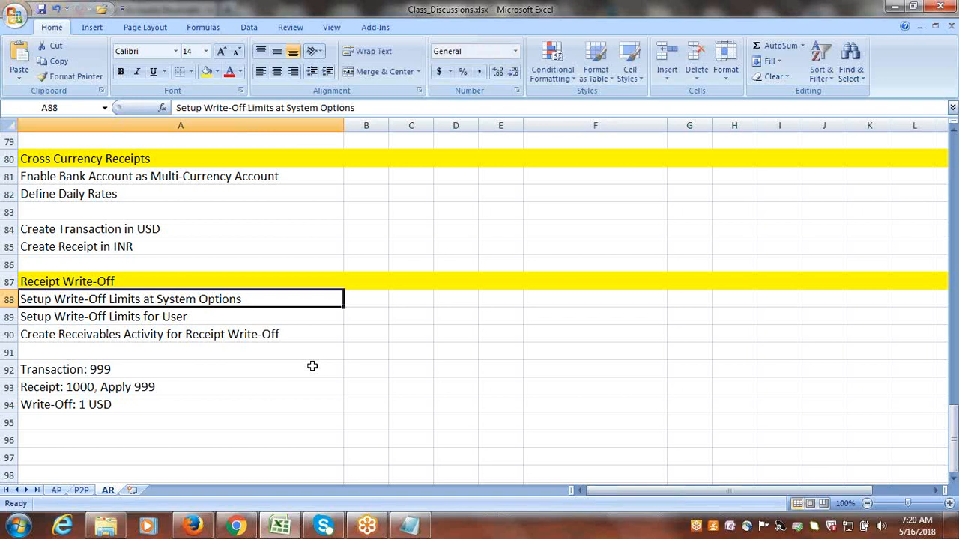
{"action": "left_click", "coordinate": [193, 527]}
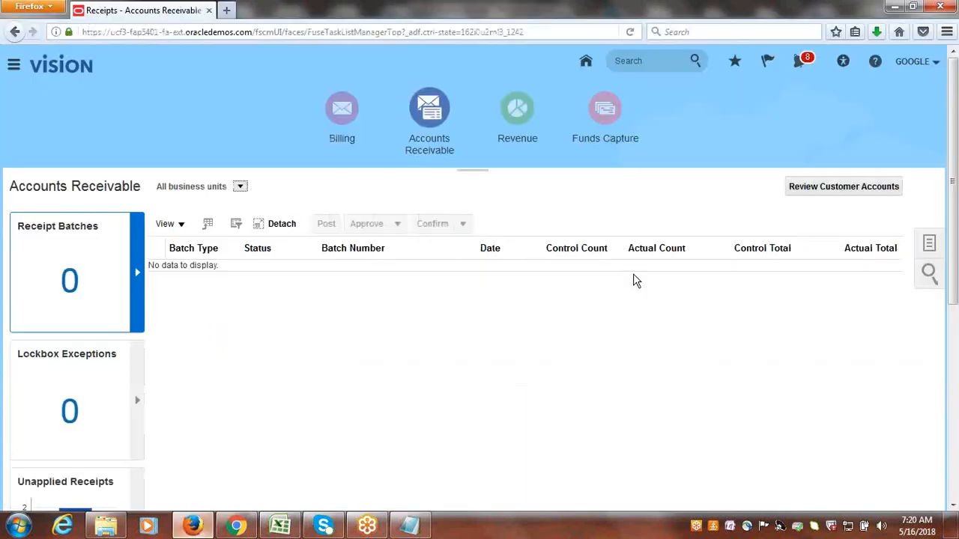
{"action": "left_click", "coordinate": [933, 61]}
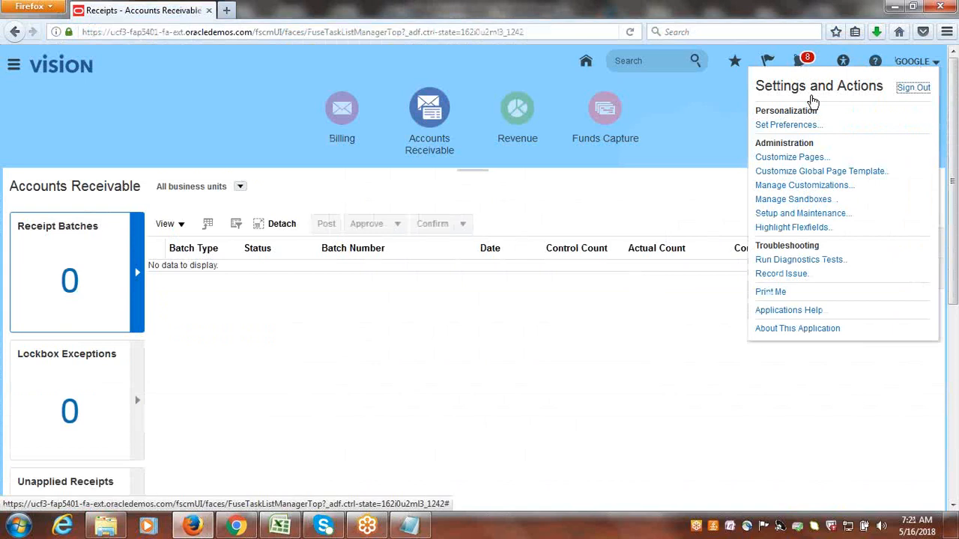
{"action": "left_click", "coordinate": [802, 214]}
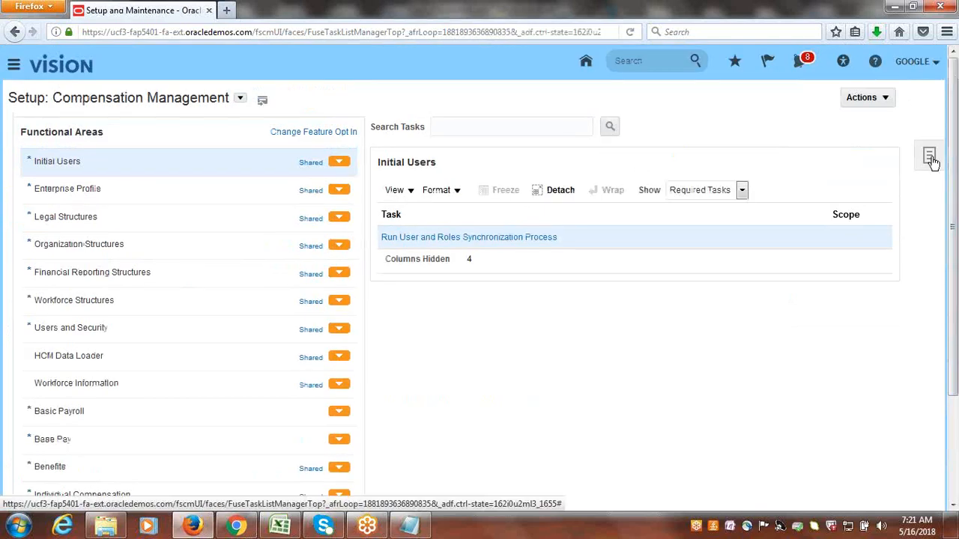
Open the Google Implementation Project from the overview of implementation projects.
{"action": "left_click", "coordinate": [929, 159]}
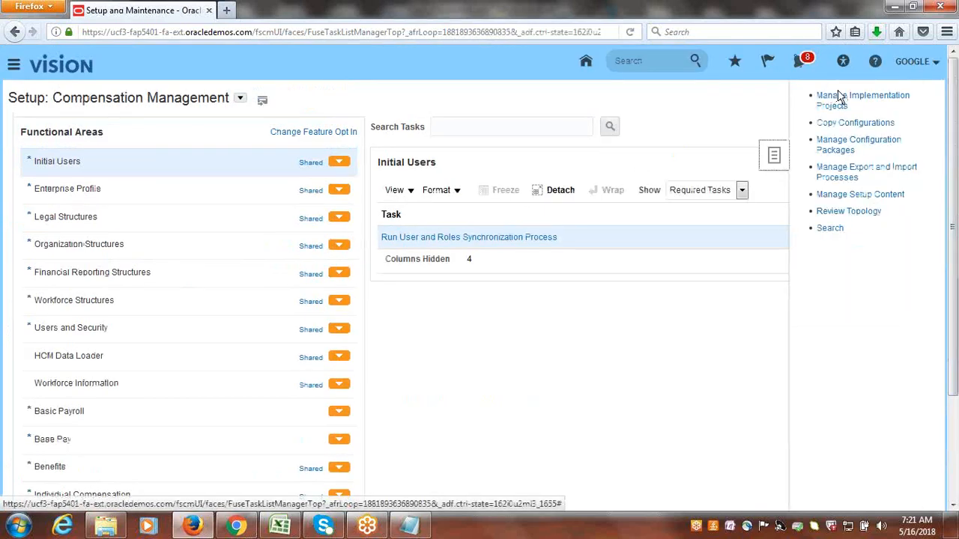
{"action": "left_click", "coordinate": [818, 96]}
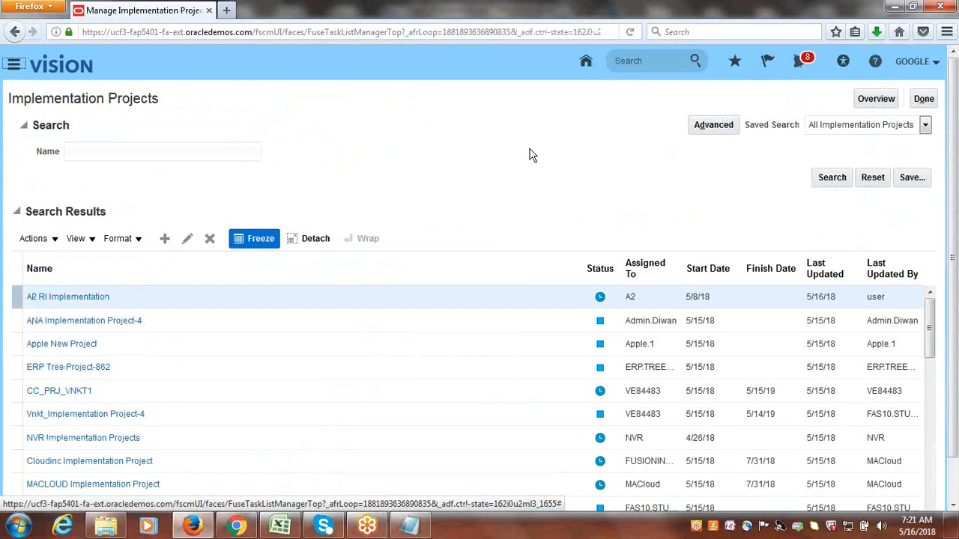
{"action": "left_click", "coordinate": [878, 100]}
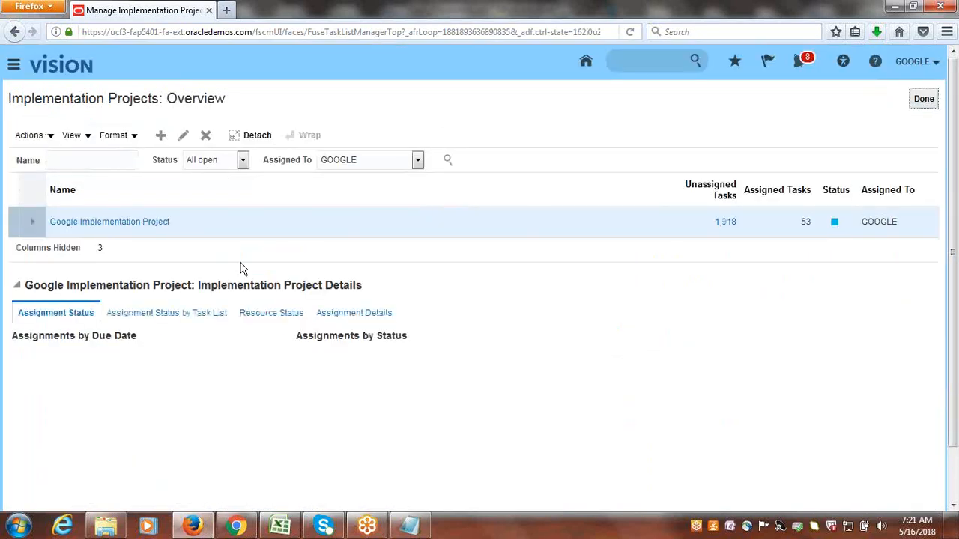
{"action": "left_click", "coordinate": [169, 225]}
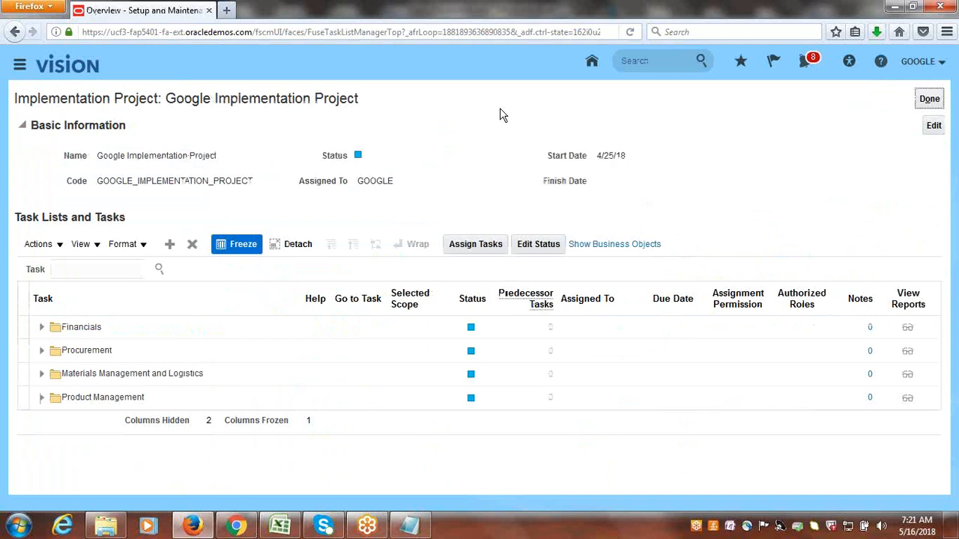
Search the project's tasks for "SYSTEM OPTIONS" and open the Manage Receivables System Options task.
{"action": "left_click", "coordinate": [118, 267]}
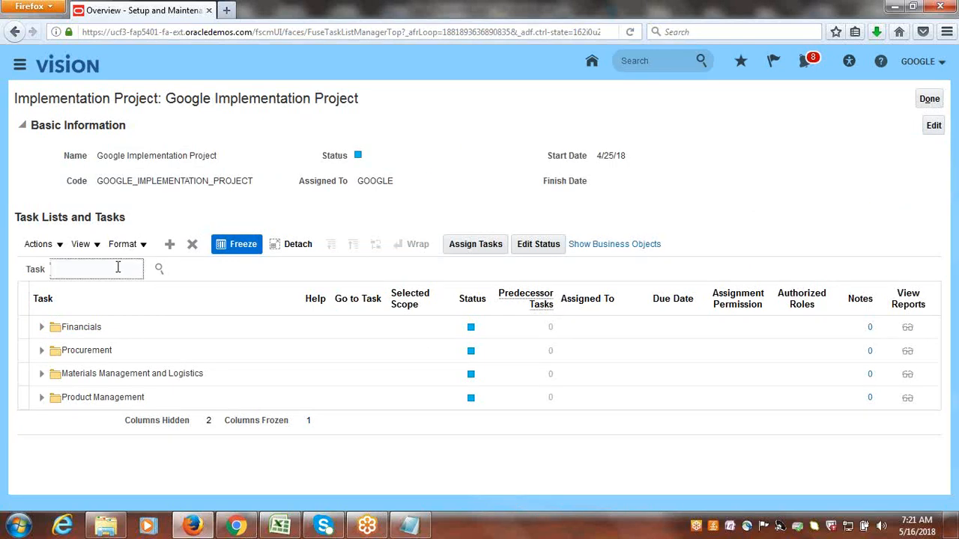
{"action": "type", "text": "SYSTEM OPTIONS"}
{"action": "key", "text": "Return"}
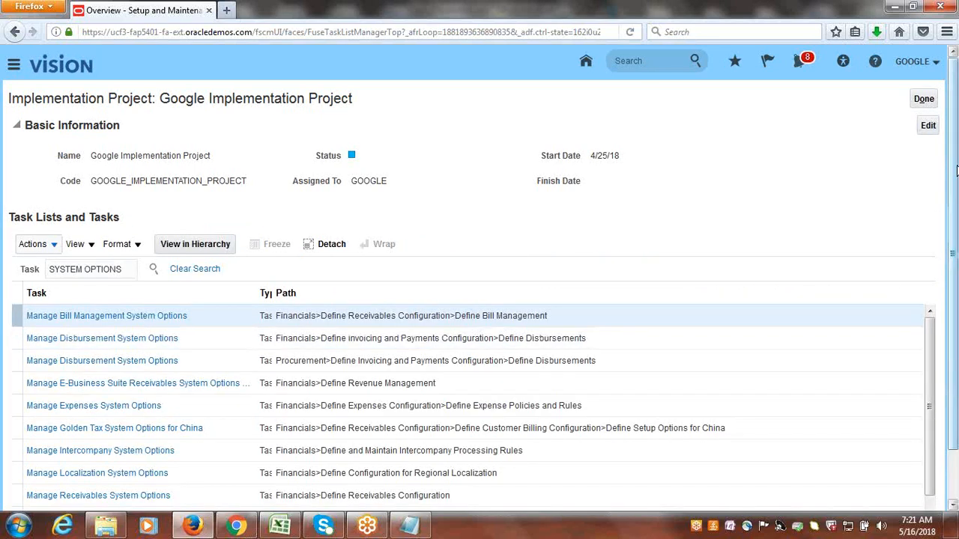
{"action": "left_click_drag", "start_coordinate": [954, 263], "coordinate": [955, 314]}
{"action": "left_click", "coordinate": [99, 443]}
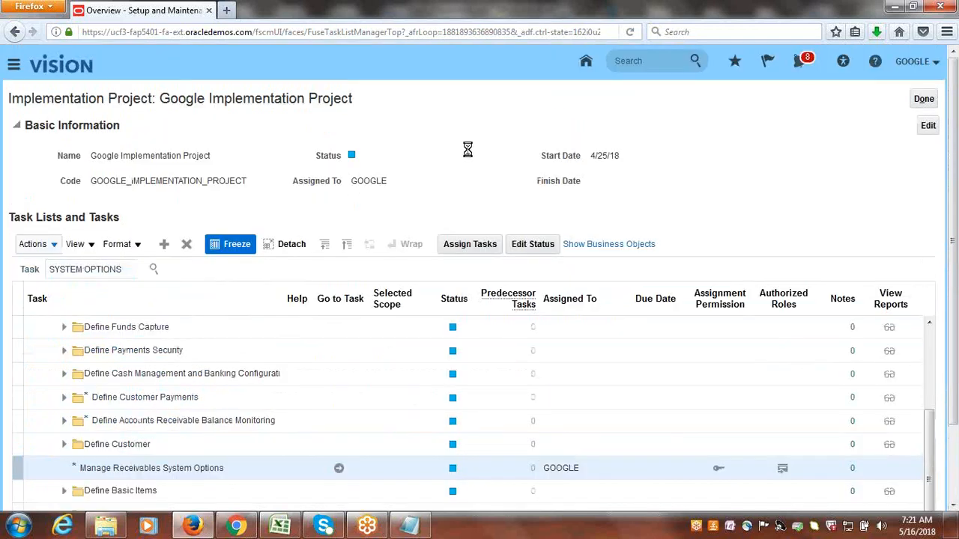
{"action": "left_click", "coordinate": [339, 480]}
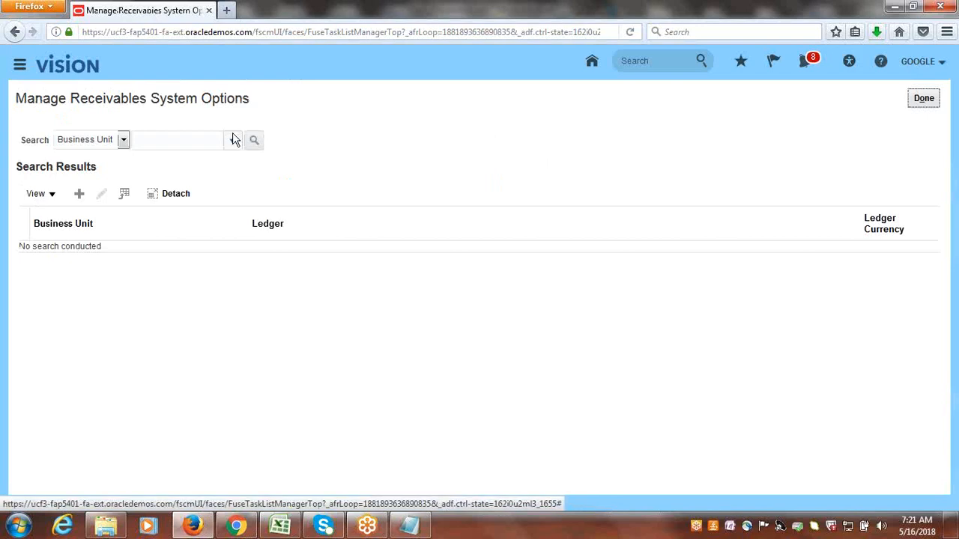
Search for the Google US Business Unit and open its Receivables system options for editing.
{"action": "left_click", "coordinate": [232, 143]}
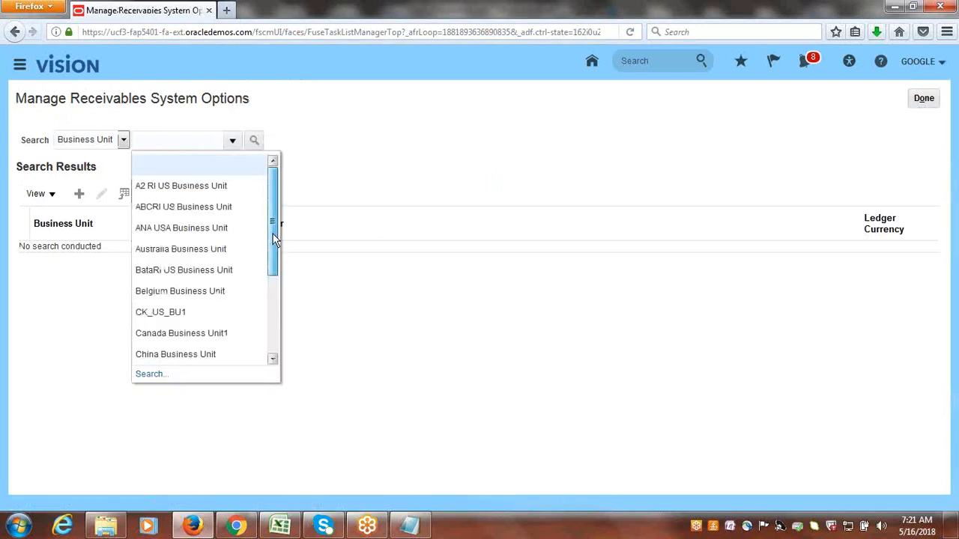
{"action": "left_click_drag", "start_coordinate": [273, 234], "coordinate": [274, 298]}
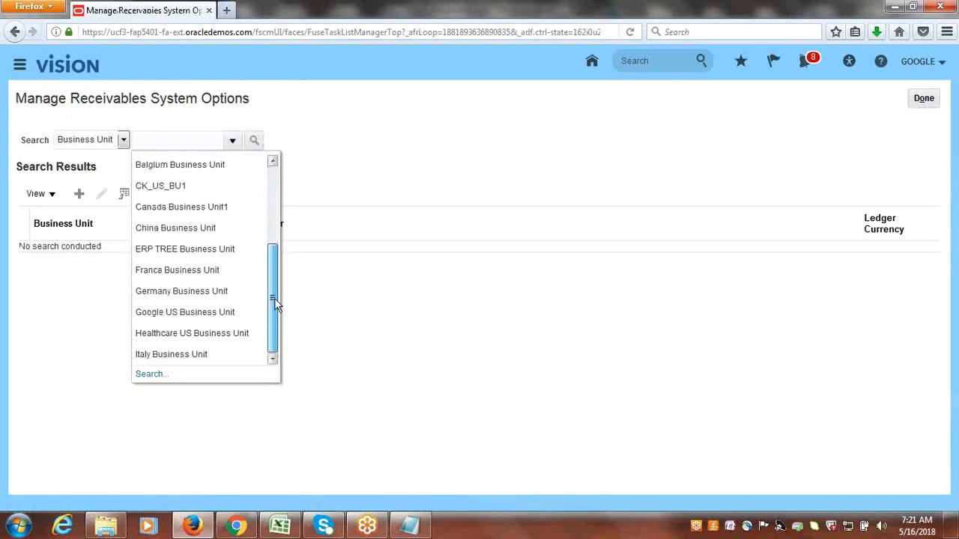
{"action": "left_click", "coordinate": [197, 307]}
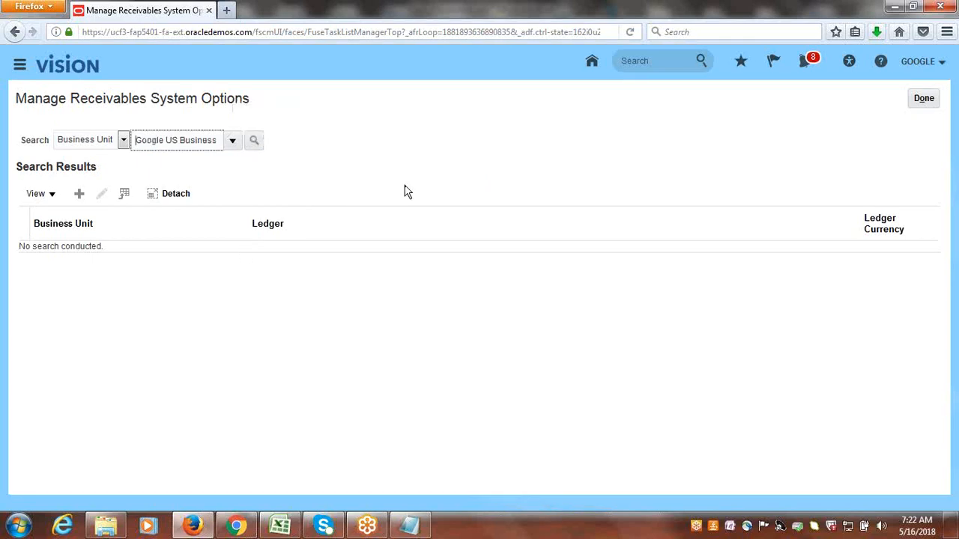
{"action": "left_click", "coordinate": [255, 144]}
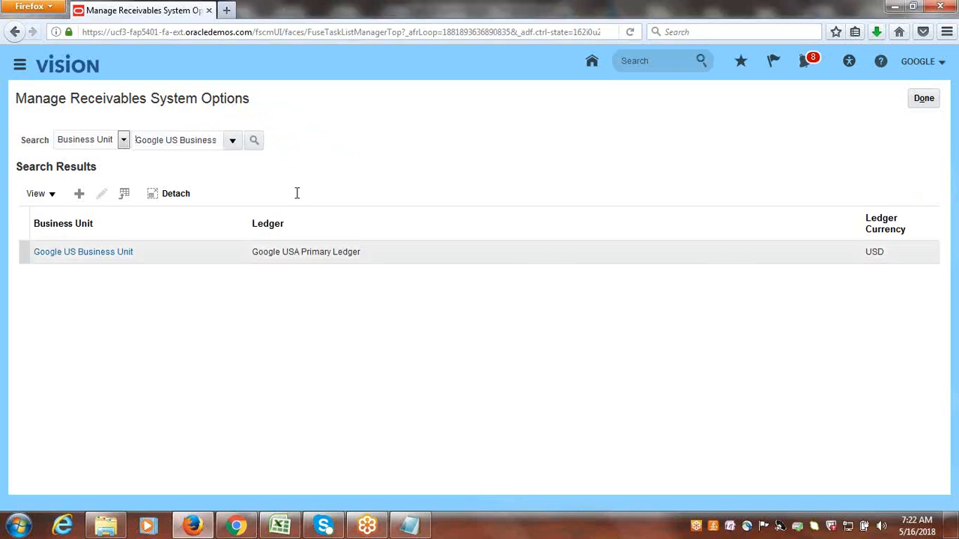
{"action": "left_click", "coordinate": [74, 252]}
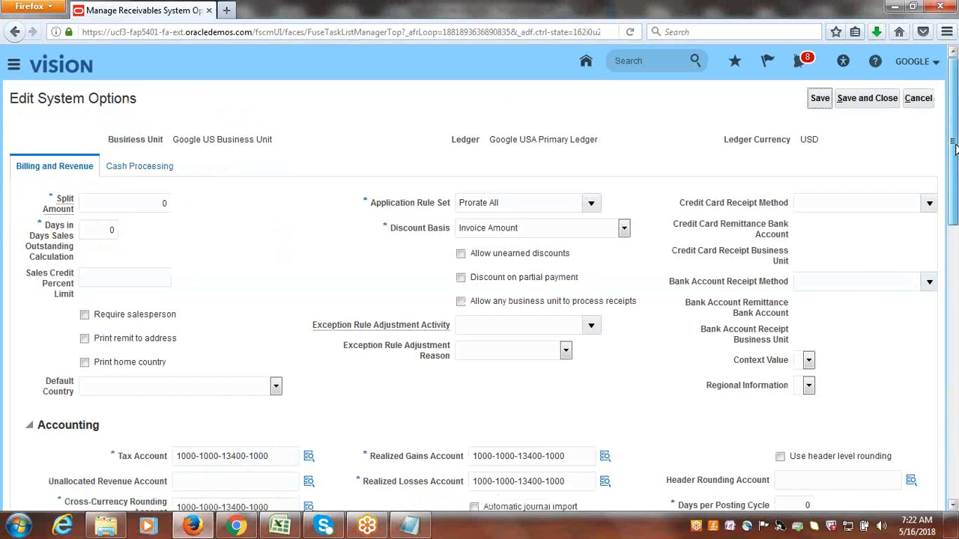
Set the cash processing write-off limits per receipt from 0 to 1,000, then save and close the system options.
{"action": "mouse_move", "coordinate": [956, 157]}
{"action": "left_mouse_down"}
{"action": "mouse_move", "coordinate": [956, 215]}
{"action": "mouse_move", "coordinate": [954, 142]}
{"action": "left_mouse_up"}
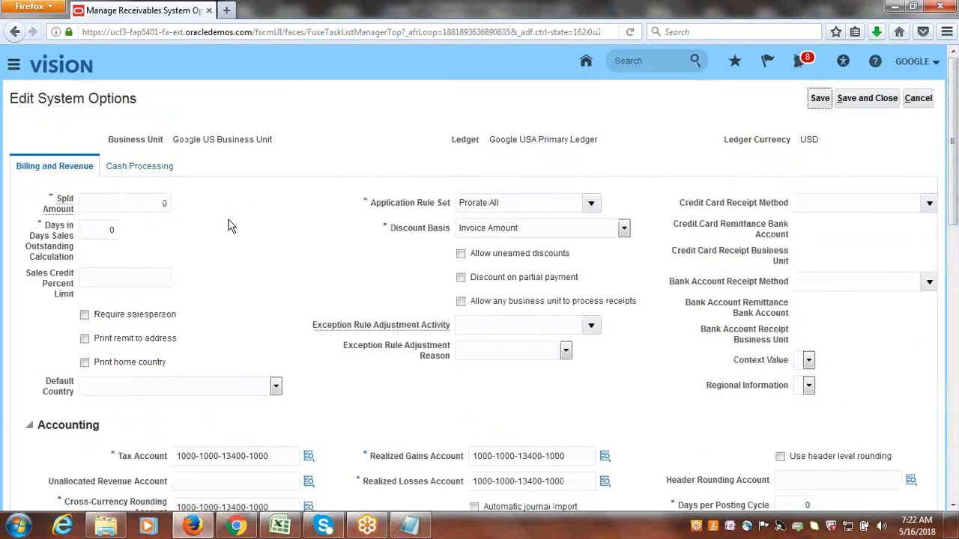
{"action": "left_click", "coordinate": [143, 167]}
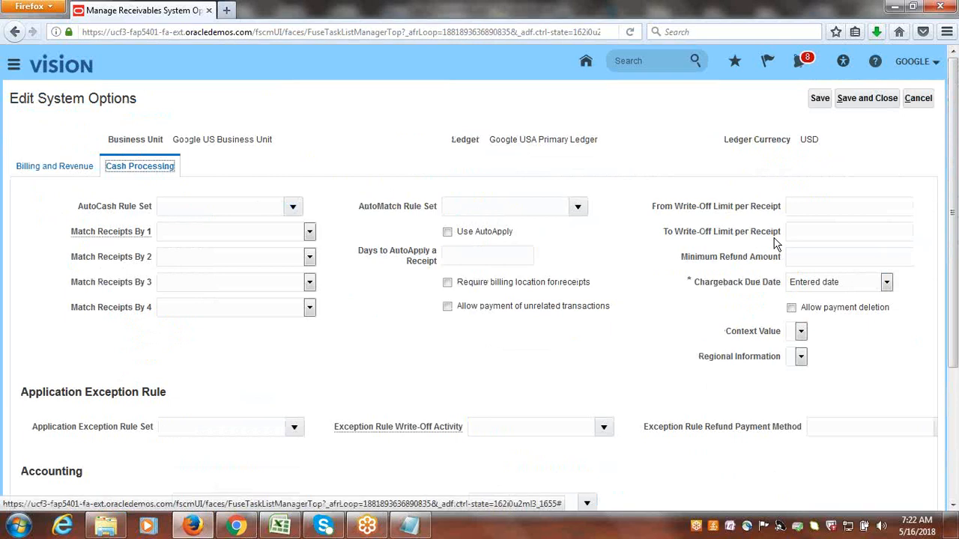
{"action": "left_click", "coordinate": [834, 207]}
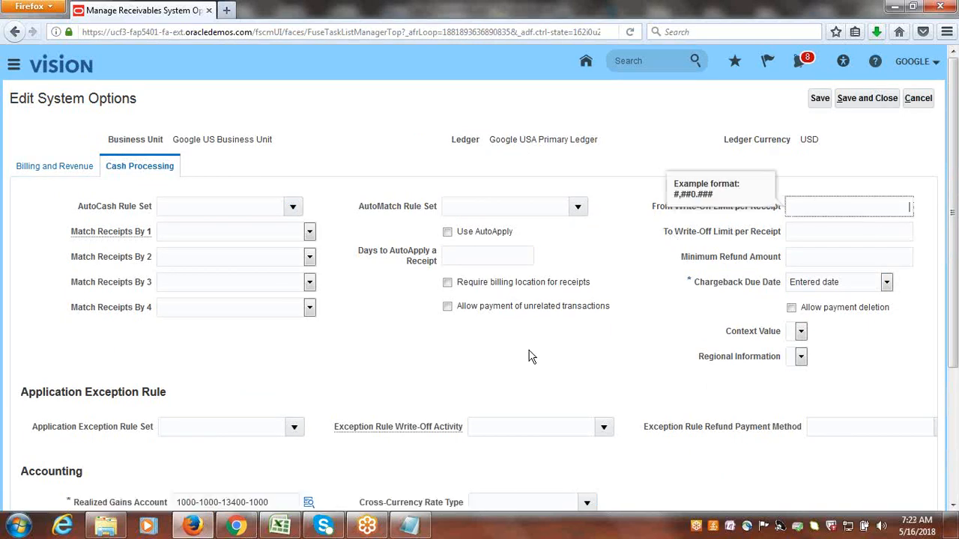
{"action": "left_click", "coordinate": [290, 530]}
{"action": "left_click", "coordinate": [287, 530]}
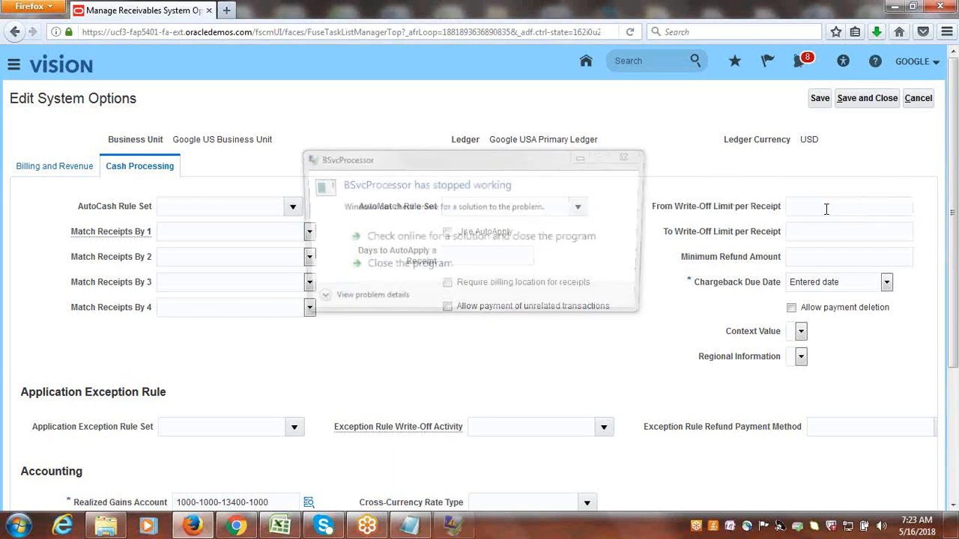
{"action": "left_click", "coordinate": [859, 208]}
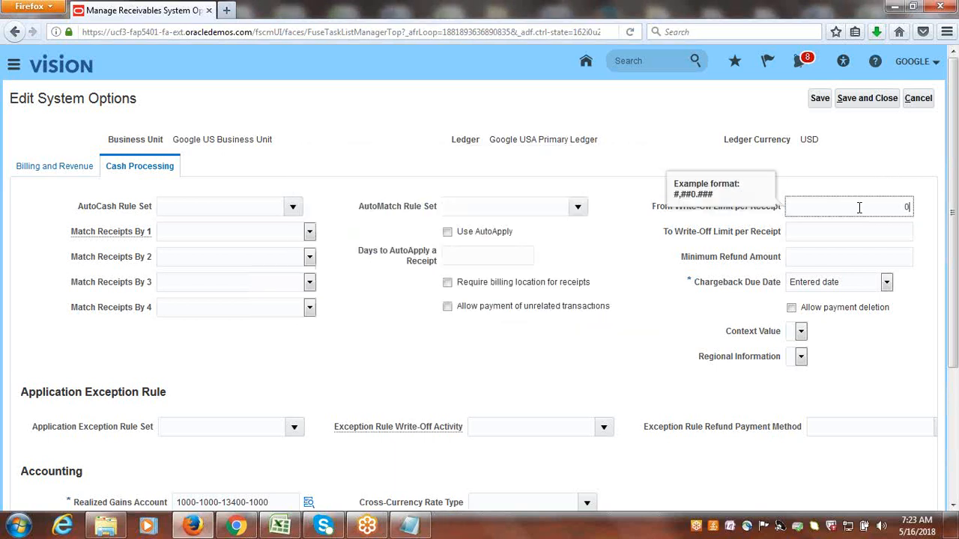
{"action": "key", "text": "Tab"}
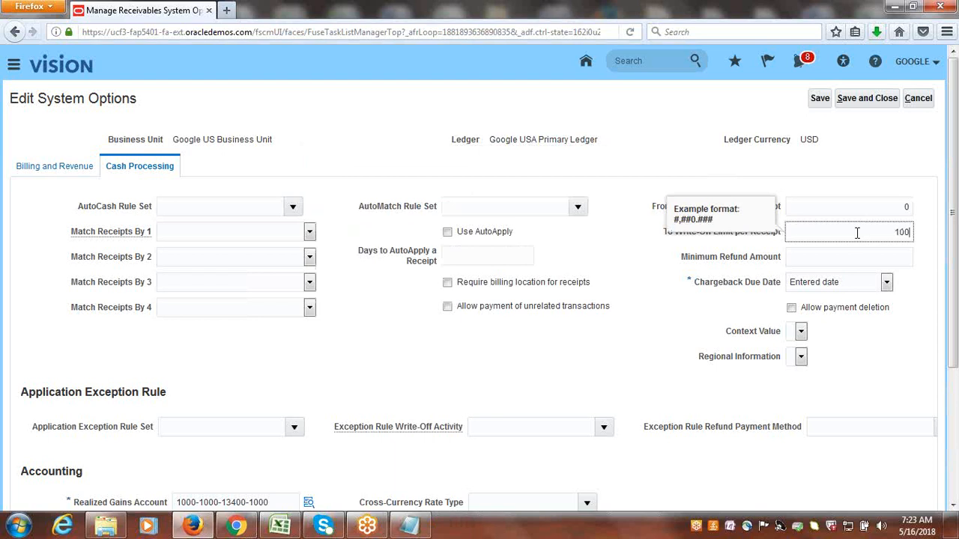
{"action": "left_click", "coordinate": [746, 174]}
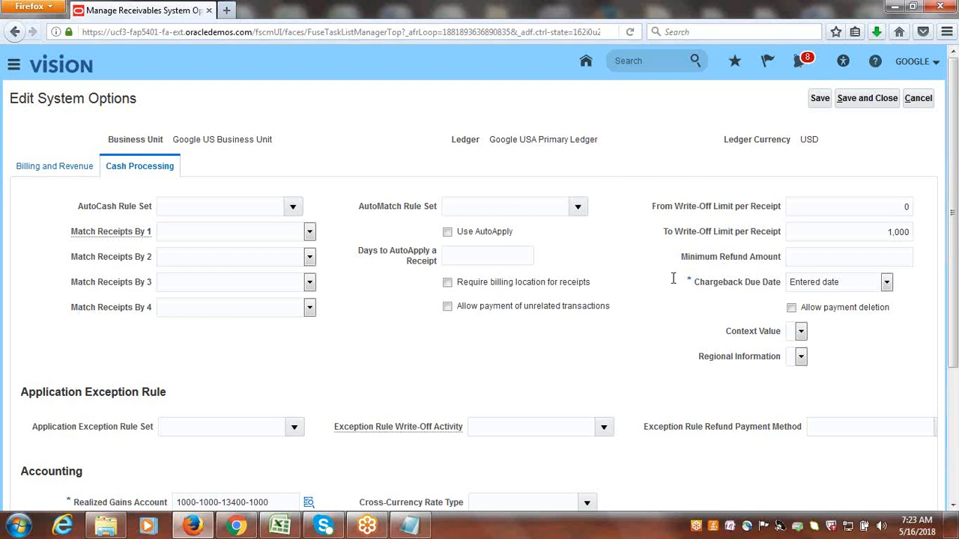
{"action": "left_click", "coordinate": [849, 100]}
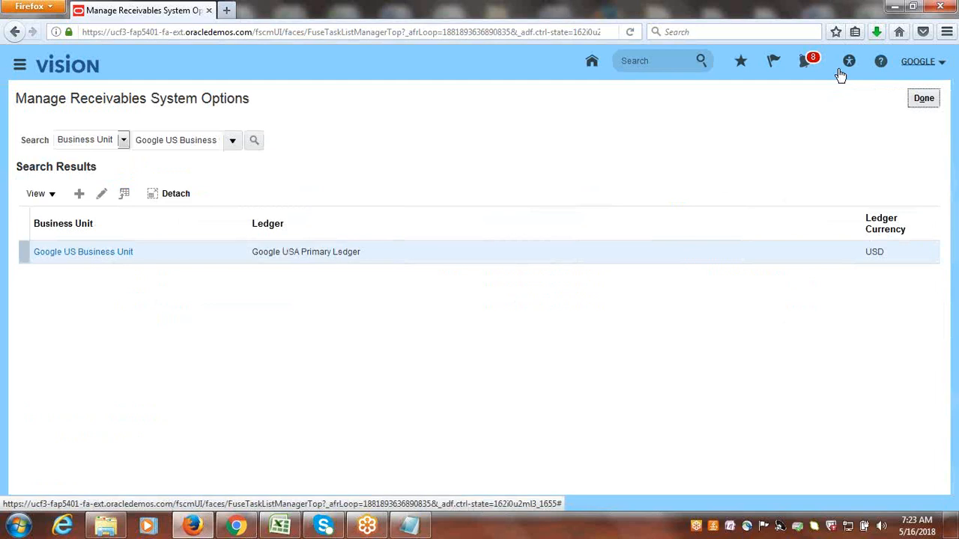
{"action": "left_click", "coordinate": [924, 98]}
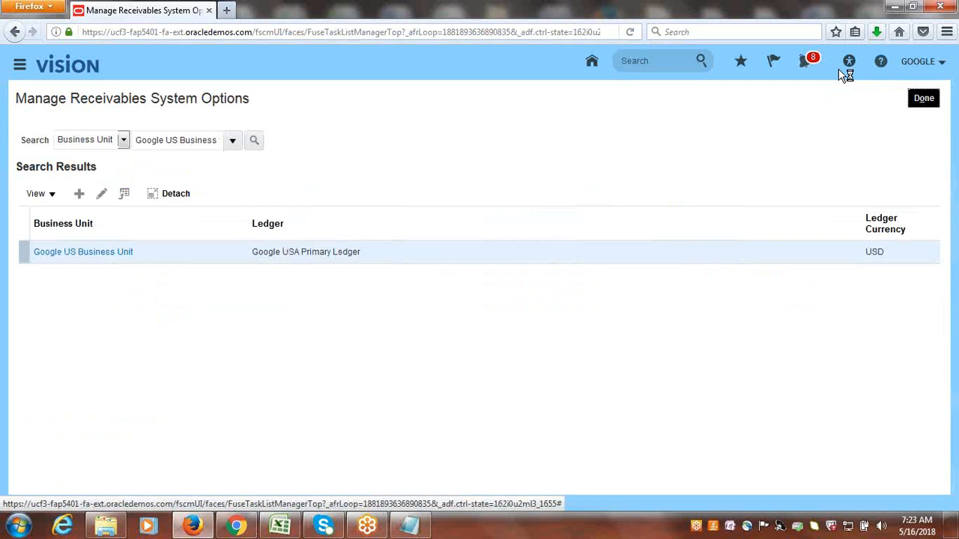
Review the "Setup Write-Off Limits for User" line in A89 of the Excel class workbook and return to Firefox.
{"action": "left_click", "coordinate": [281, 534]}
{"action": "left_click", "coordinate": [156, 318]}
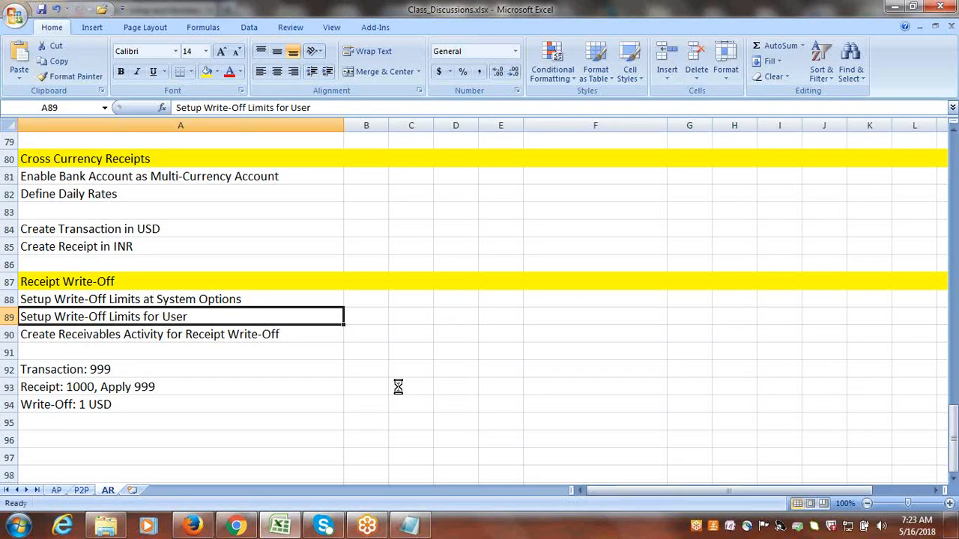
{"action": "key", "text": "alt+Tab"}
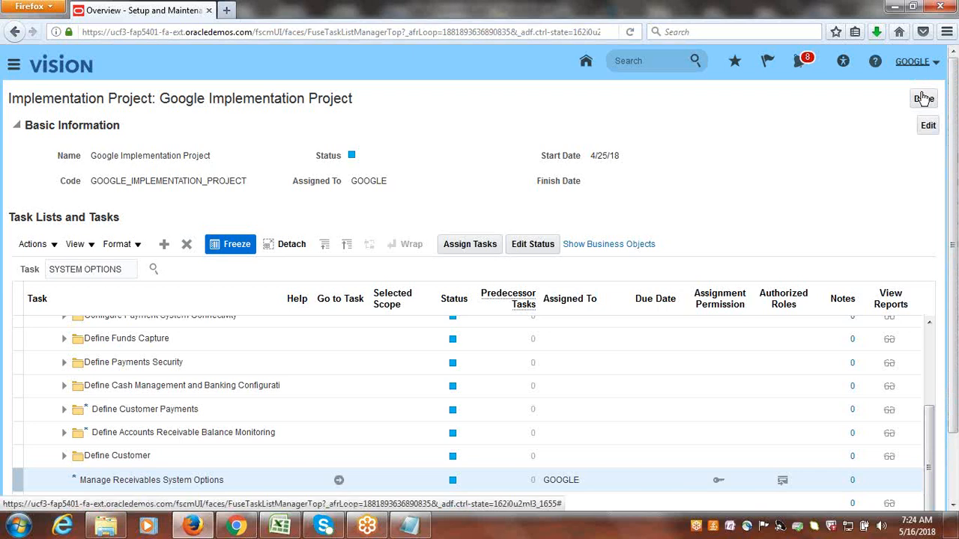
Sign out of the current Oracle account, confirm the logout, and sign in with the other account's user ID and password.
{"action": "left_click", "coordinate": [916, 61]}
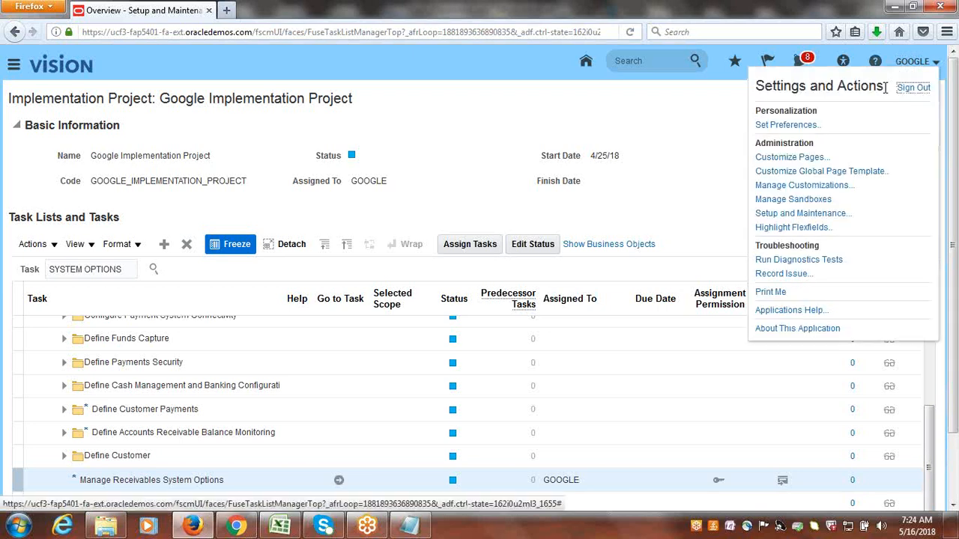
{"action": "left_click", "coordinate": [913, 88]}
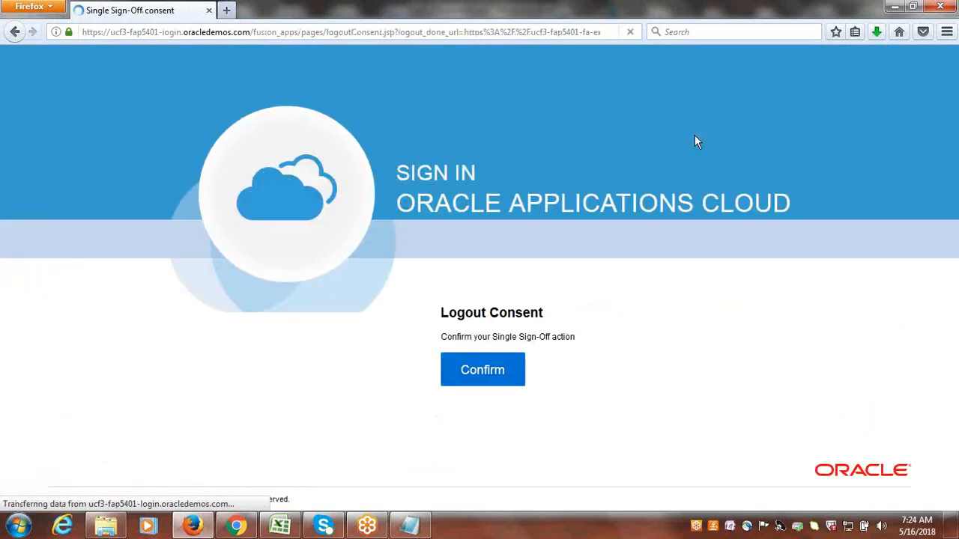
{"action": "left_click", "coordinate": [495, 372]}
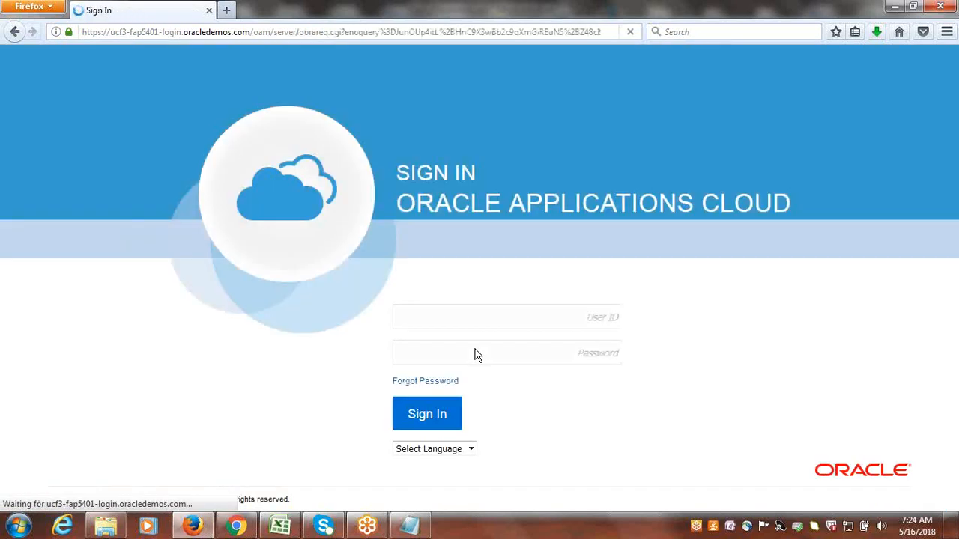
{"action": "type", "text": "FUSIONINDIA"}
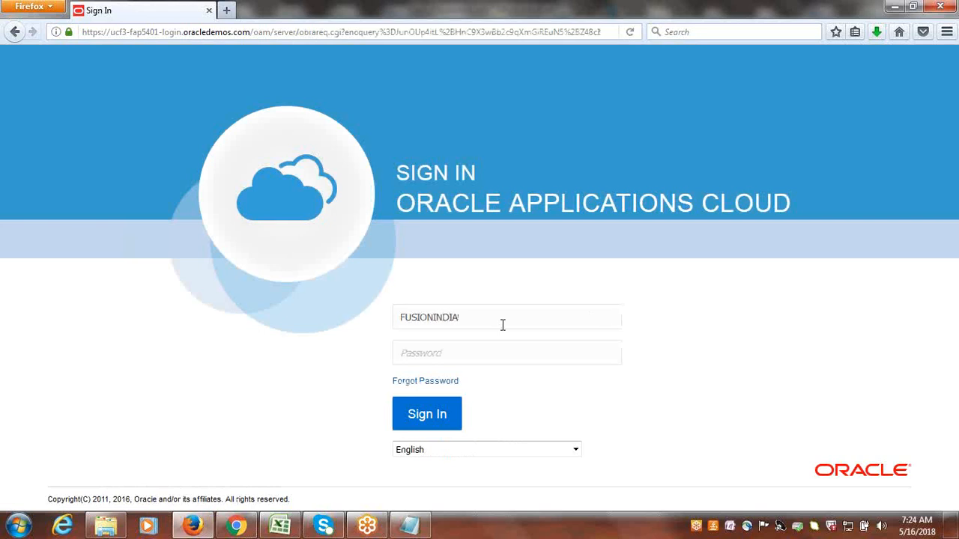
{"action": "type", "text": "••"}
{"action": "key", "text": "Return"}
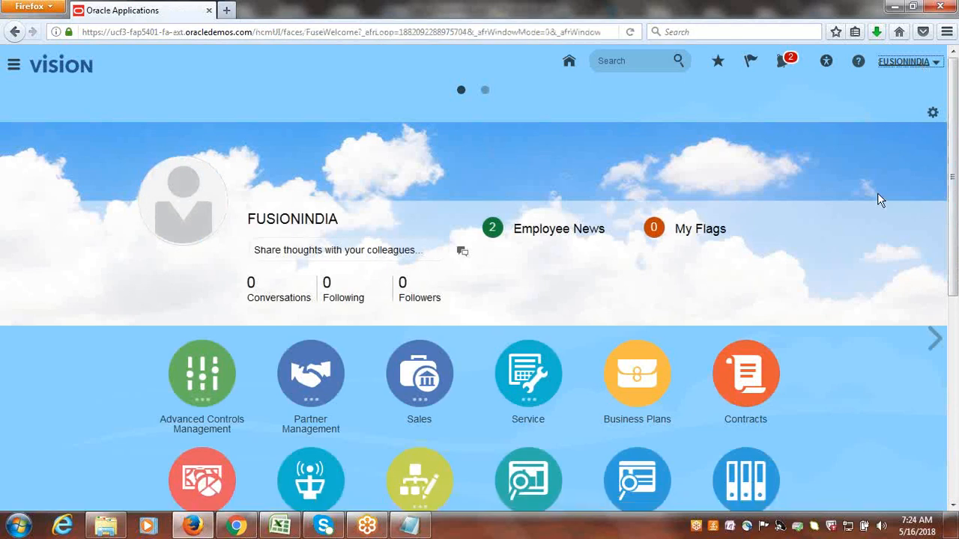
Open Setup and Maintenance under the newly signed-in account.
{"action": "left_click", "coordinate": [906, 63]}
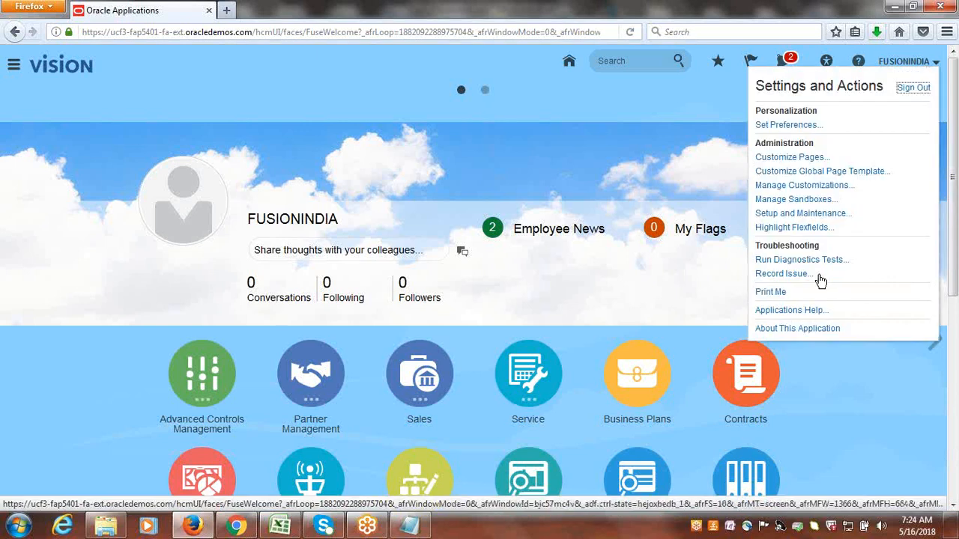
{"action": "left_click", "coordinate": [813, 215]}
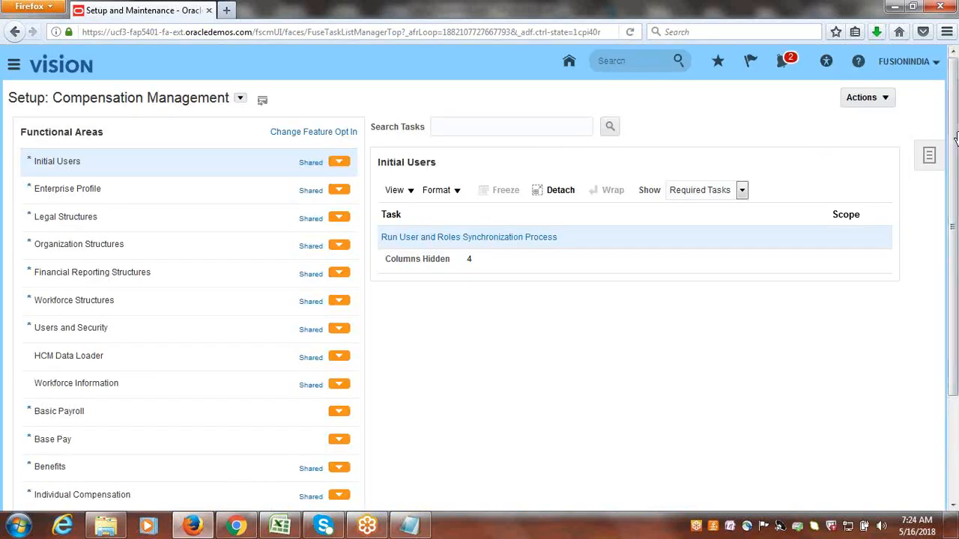
Search the setup tasks for "approval limits" and open the Manage Approval Limits task.
{"action": "left_click", "coordinate": [932, 162]}
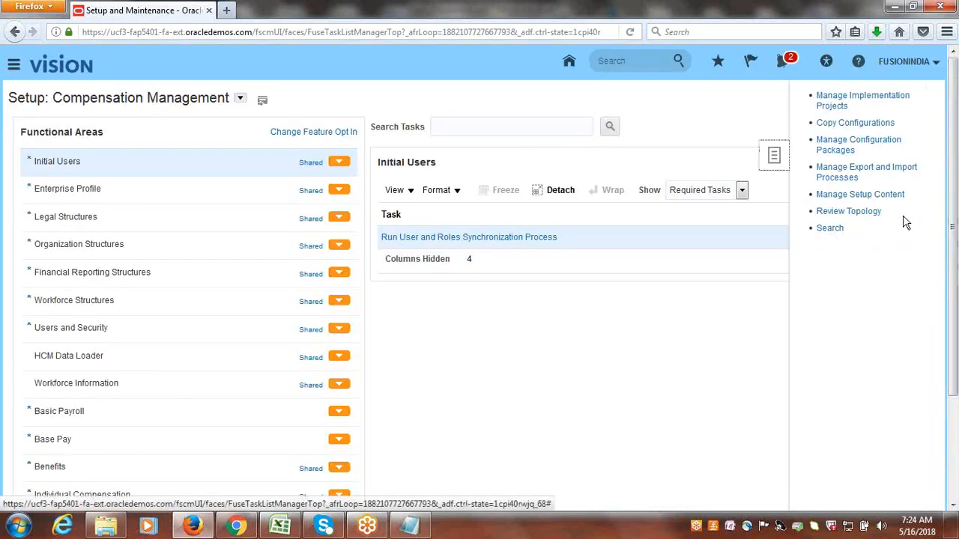
{"action": "left_click", "coordinate": [839, 230]}
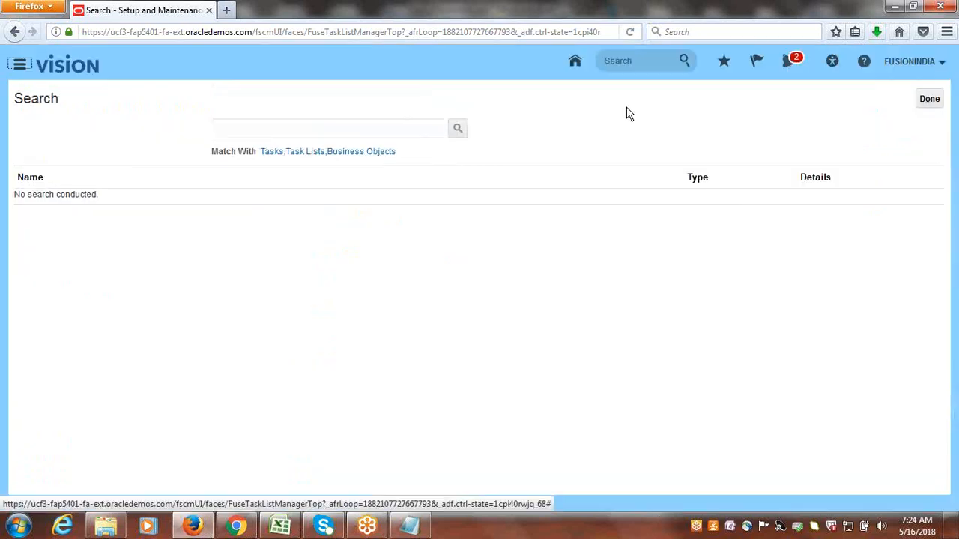
{"action": "left_click", "coordinate": [436, 131]}
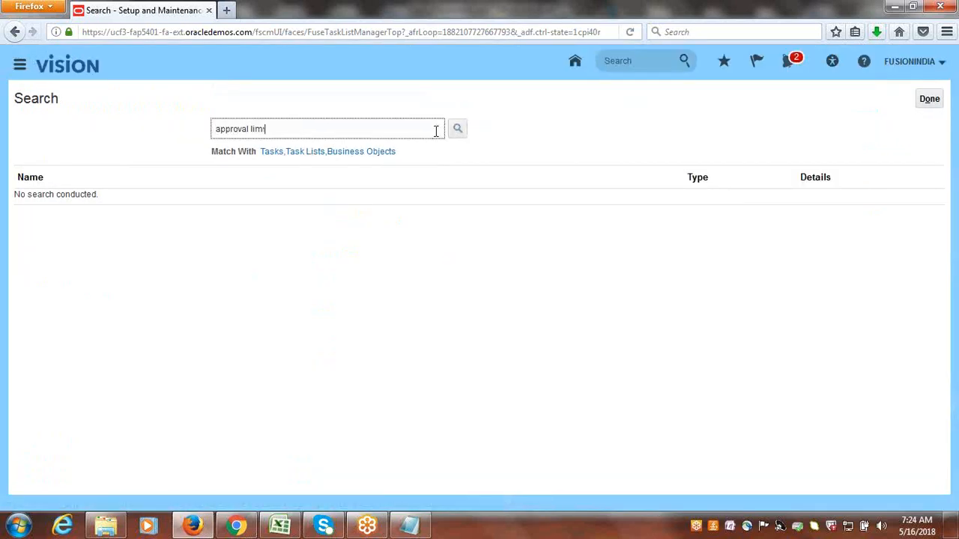
{"action": "type", "text": "approval limits"}
{"action": "key", "text": "Return"}
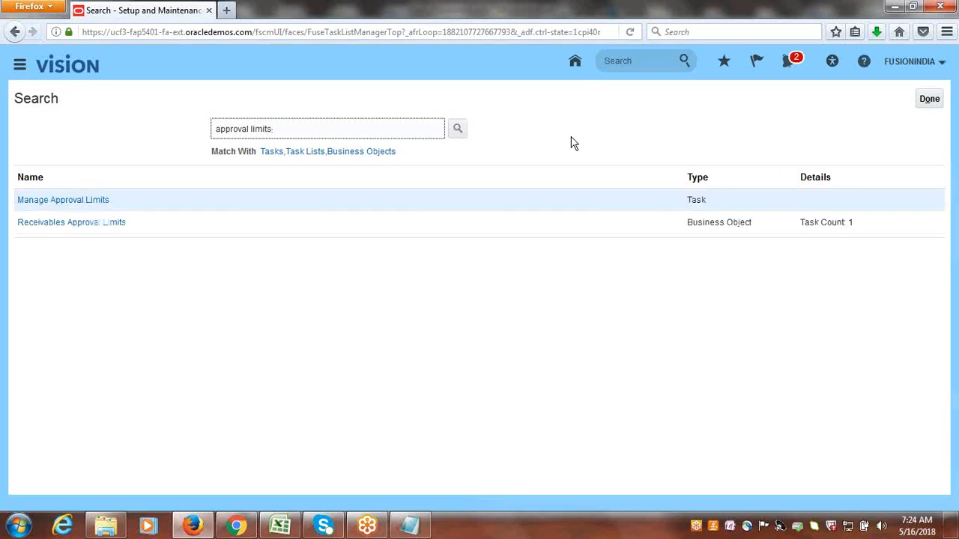
{"action": "left_click", "coordinate": [74, 204]}
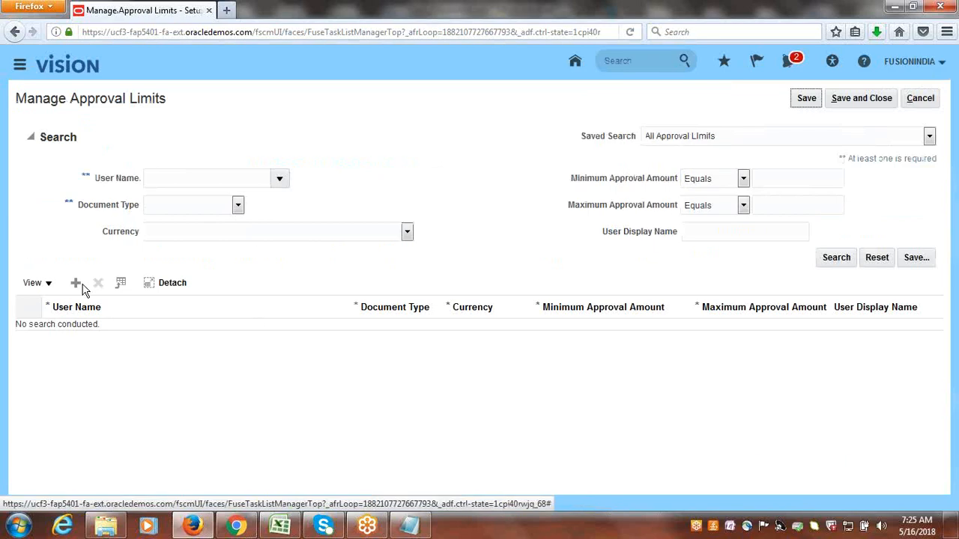
Add a new approval limit row and assign it to the user GOOGLE, found by searching for the user name.
{"action": "left_click", "coordinate": [75, 285]}
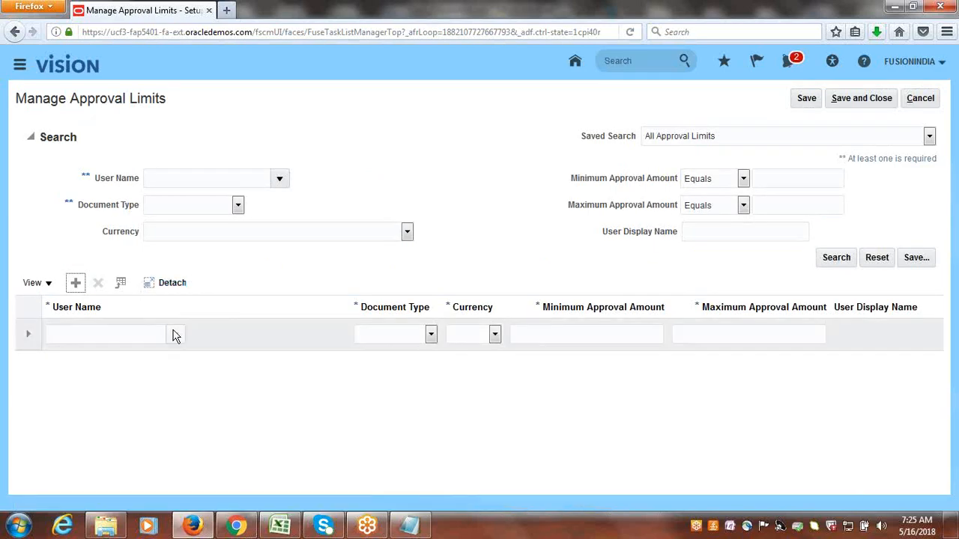
{"action": "left_click", "coordinate": [173, 331]}
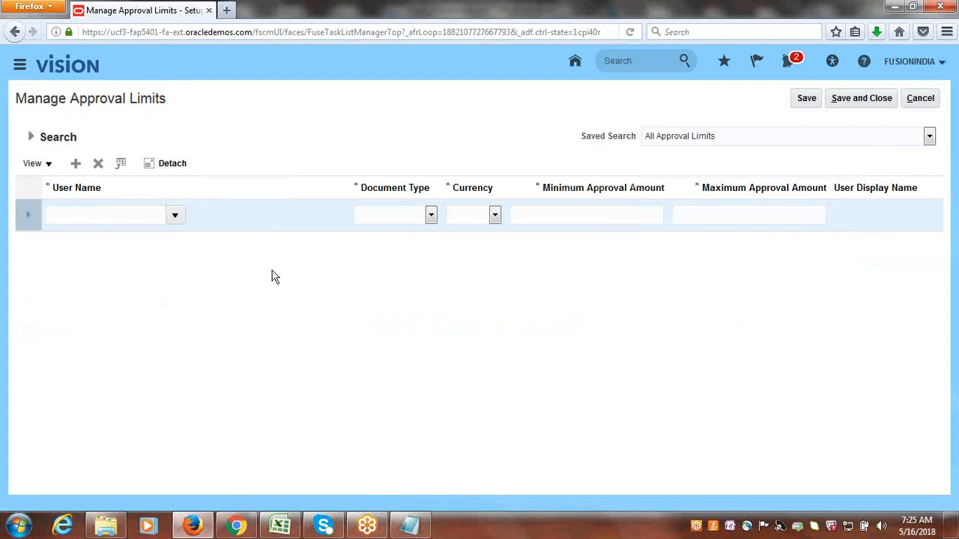
{"action": "left_click", "coordinate": [174, 216]}
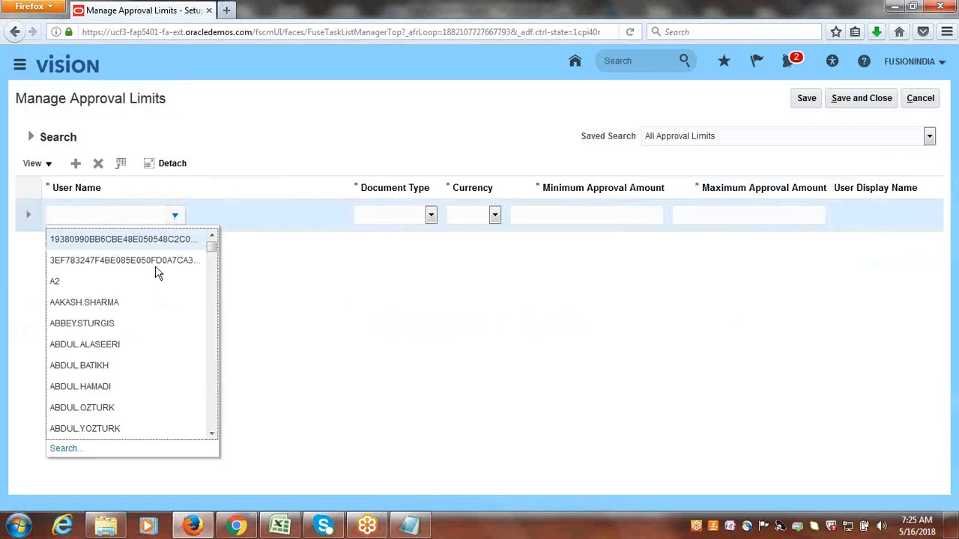
{"action": "left_click", "coordinate": [67, 446]}
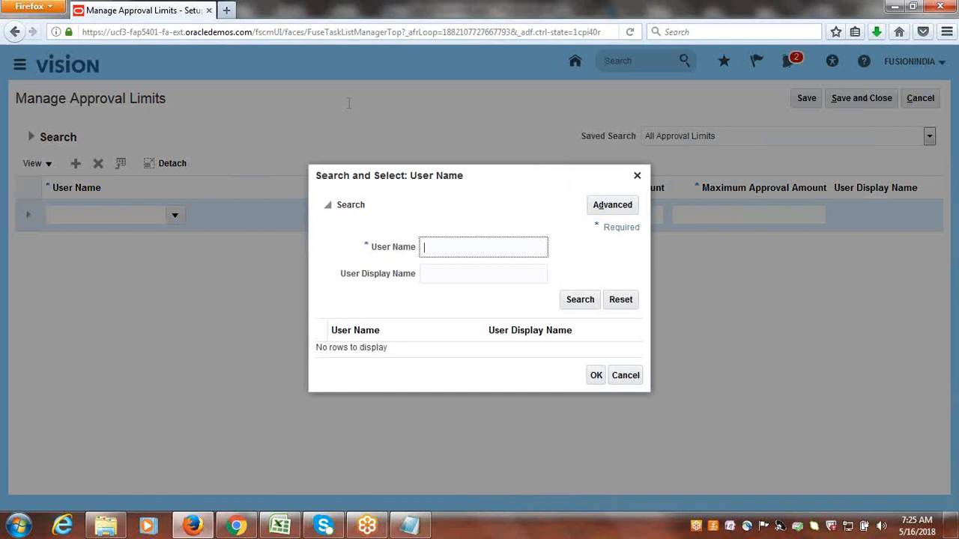
{"action": "left_click", "coordinate": [577, 300]}
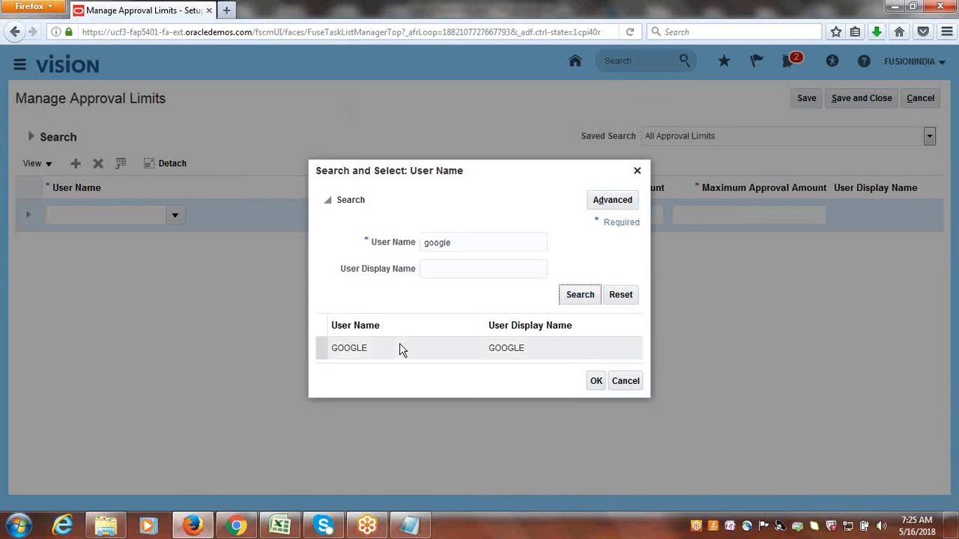
{"action": "left_click", "coordinate": [398, 348]}
{"action": "left_click", "coordinate": [598, 381]}
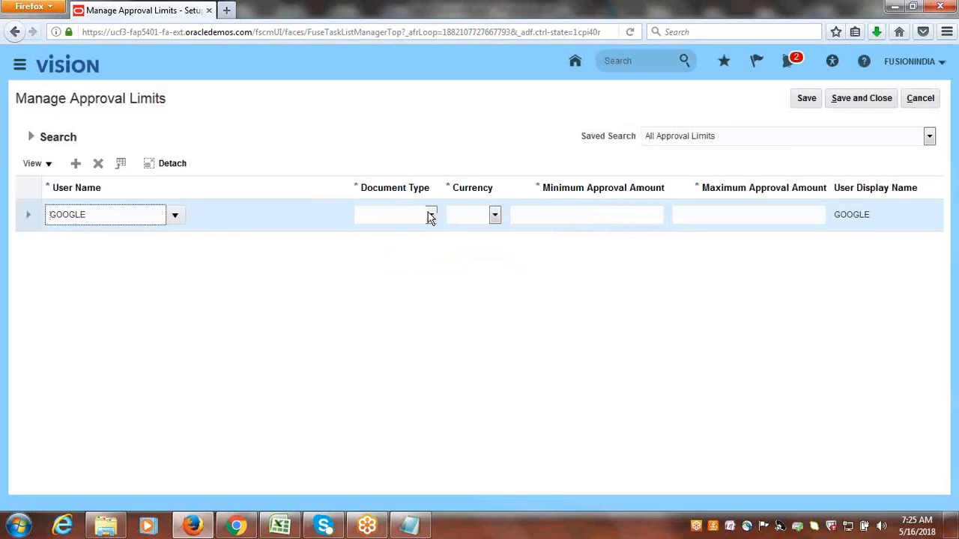
Set the new approval limit's document type to Receipt write off and its currency to USD - US Dollar.
{"action": "left_click", "coordinate": [431, 217]}
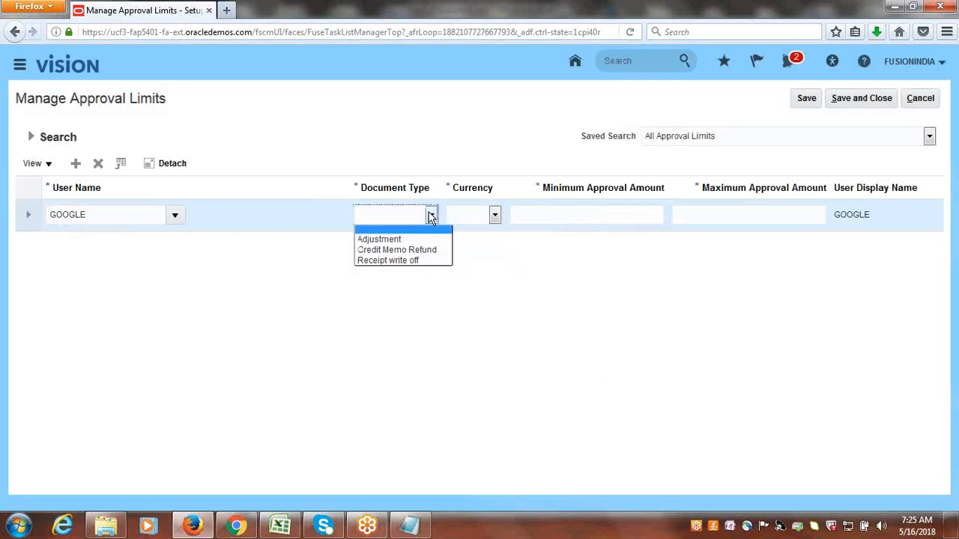
{"action": "left_click", "coordinate": [416, 260]}
{"action": "left_click", "coordinate": [494, 216]}
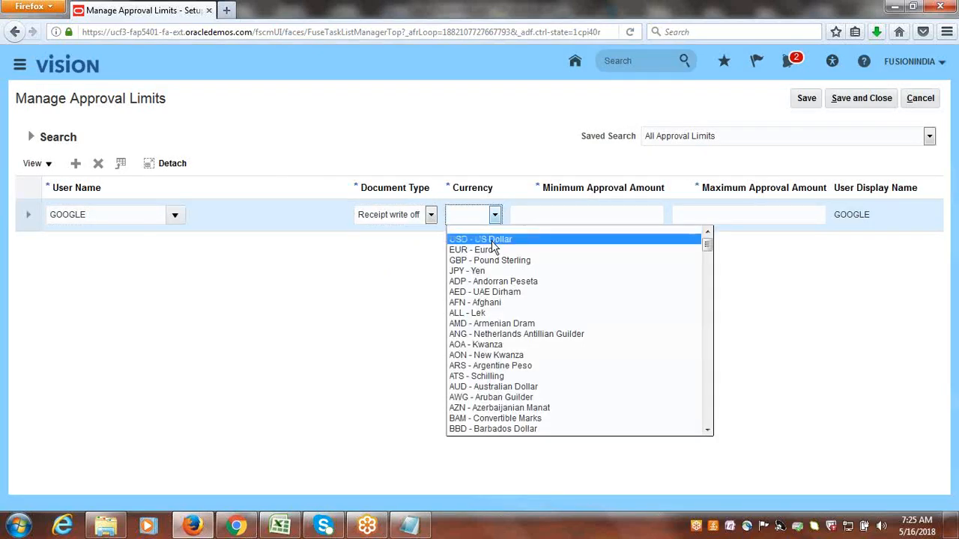
{"action": "left_click", "coordinate": [491, 240]}
Set the minimum approval amount to 0 and the maximum to 100, then save and close the approval limits.
{"action": "left_click", "coordinate": [604, 217]}
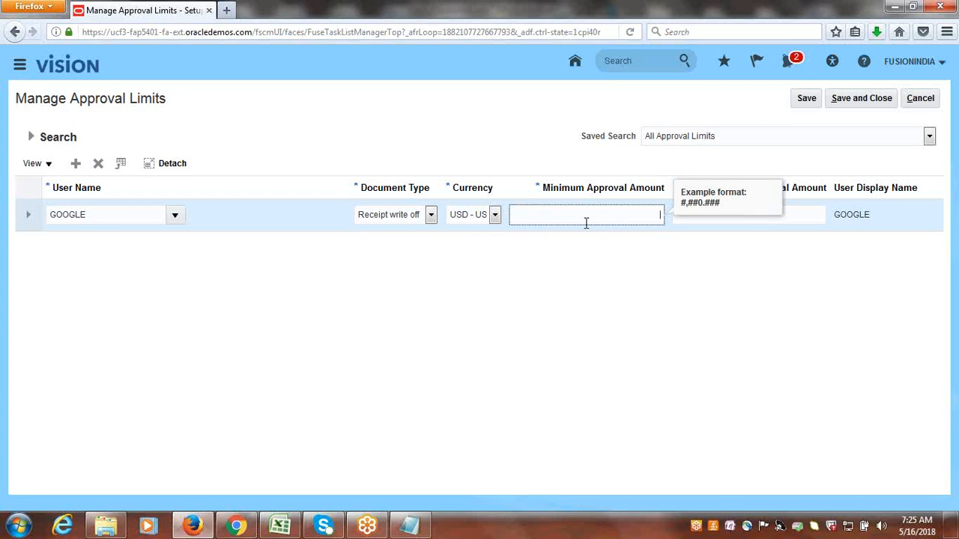
{"action": "key", "text": "Tab"}
{"action": "type", "text": "1"}
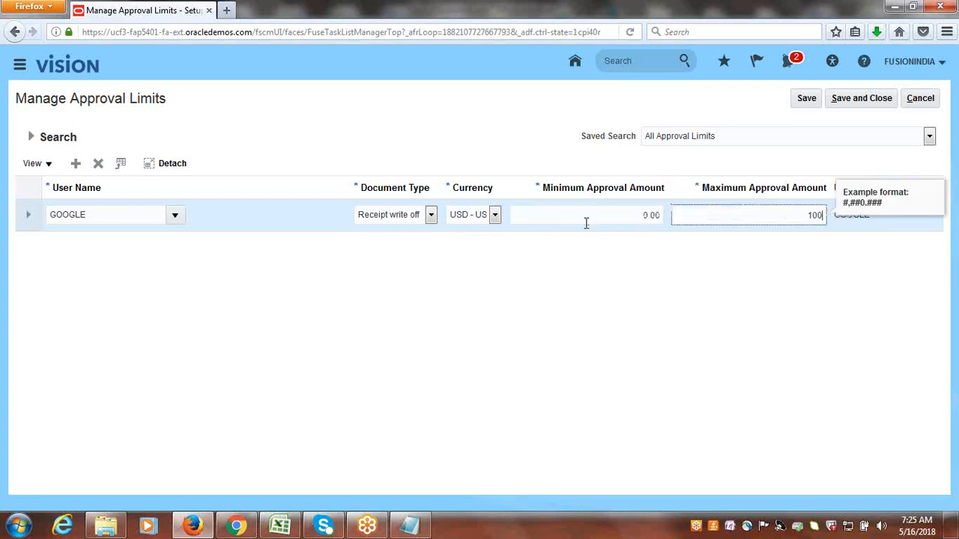
{"action": "key", "text": "Tab"}
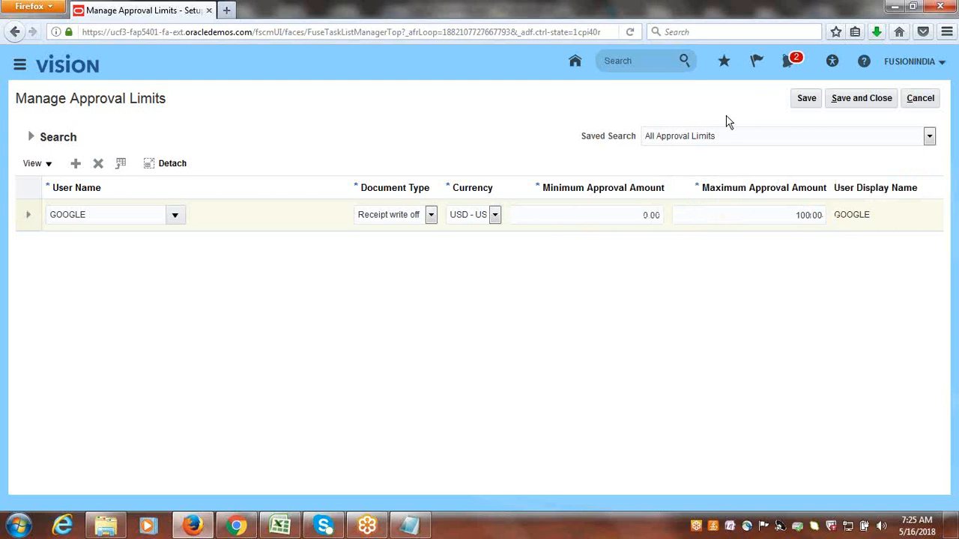
{"action": "left_click", "coordinate": [854, 98]}
Close the setup task search and sign out of the current Oracle account.
{"action": "left_click", "coordinate": [929, 99]}
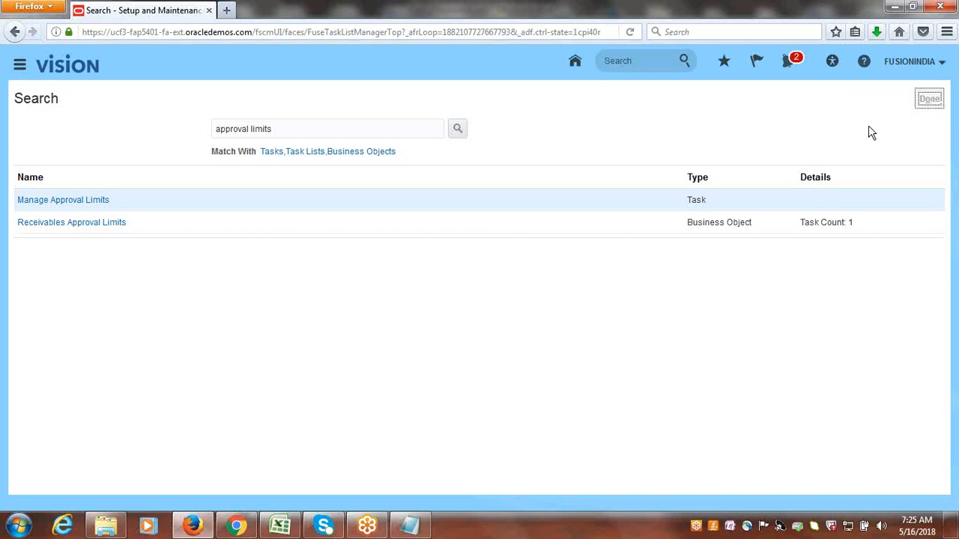
{"action": "left_click", "coordinate": [908, 66]}
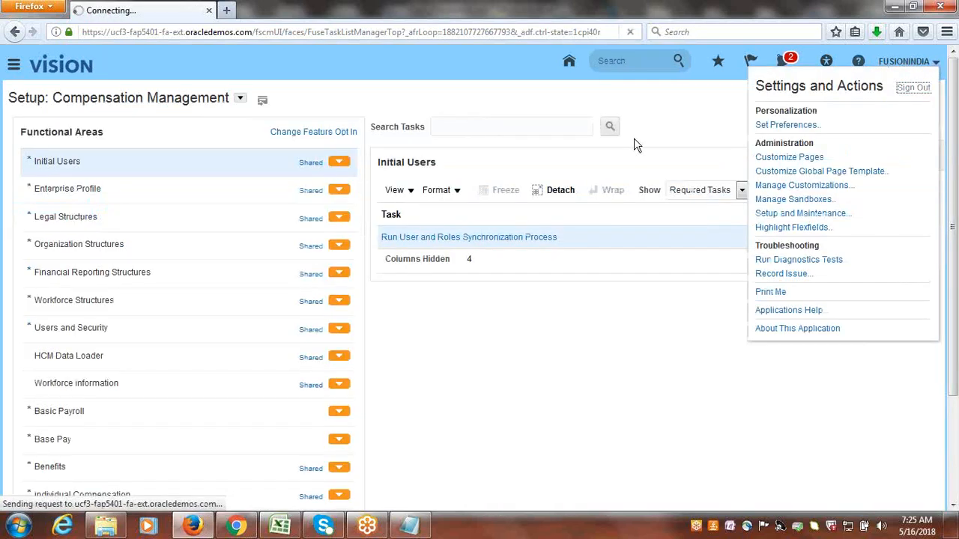
In the Excel class workbook, enter Done in B88 and B89 beside the two write-off limit setups, then select A90.
{"action": "left_click", "coordinate": [279, 528]}
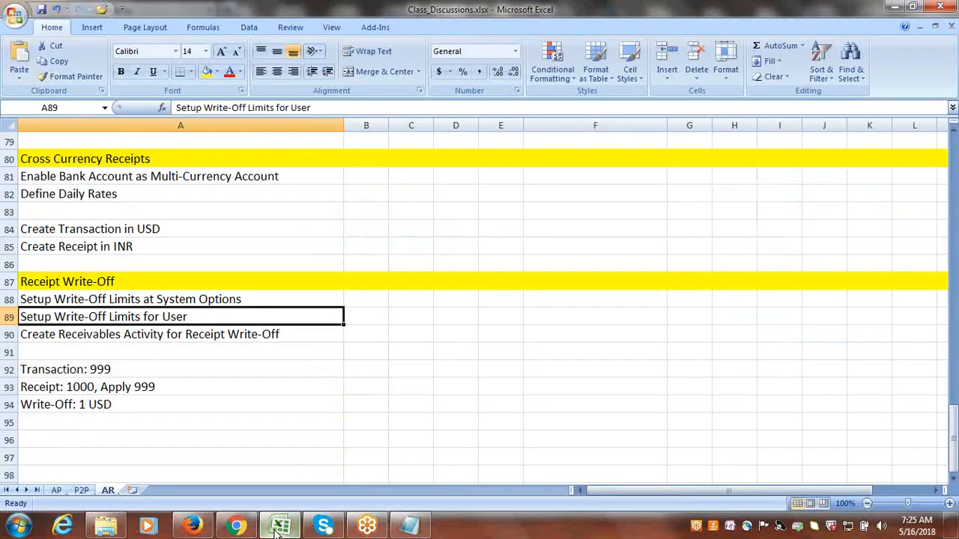
{"action": "left_click", "coordinate": [208, 301]}
{"action": "key", "text": "Tab"}
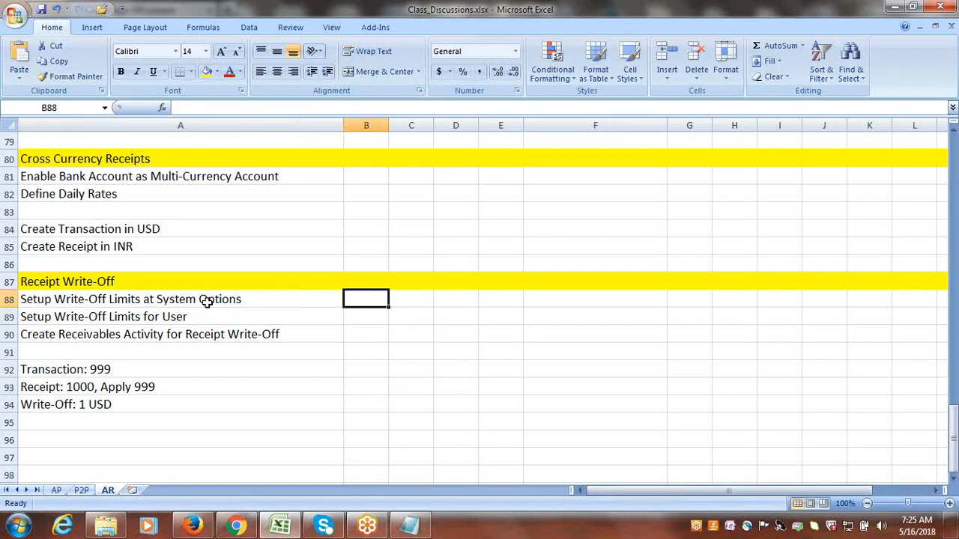
{"action": "type", "text": "d"}
{"action": "type", "text": "Done"}
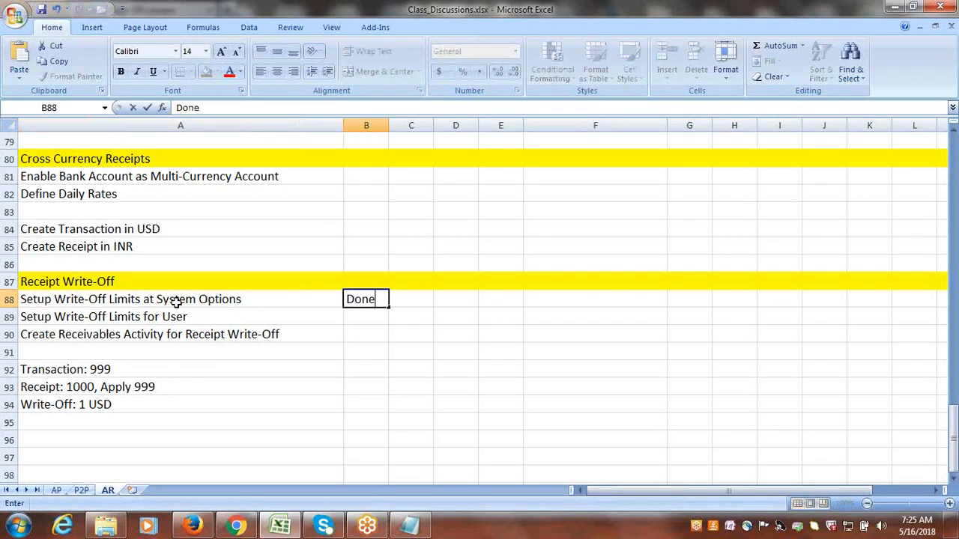
{"action": "key", "text": "Return"}
{"action": "type", "text": "d"}
{"action": "left_click", "coordinate": [213, 338]}
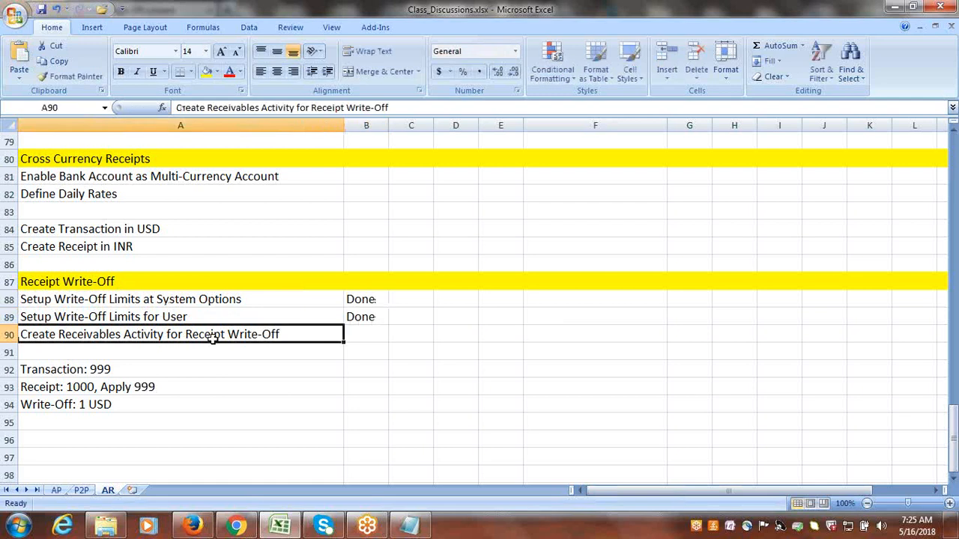
Return to Firefox, confirm the logout, and sign in with the other account's user ID and password.
{"action": "key", "text": "alt+Tab"}
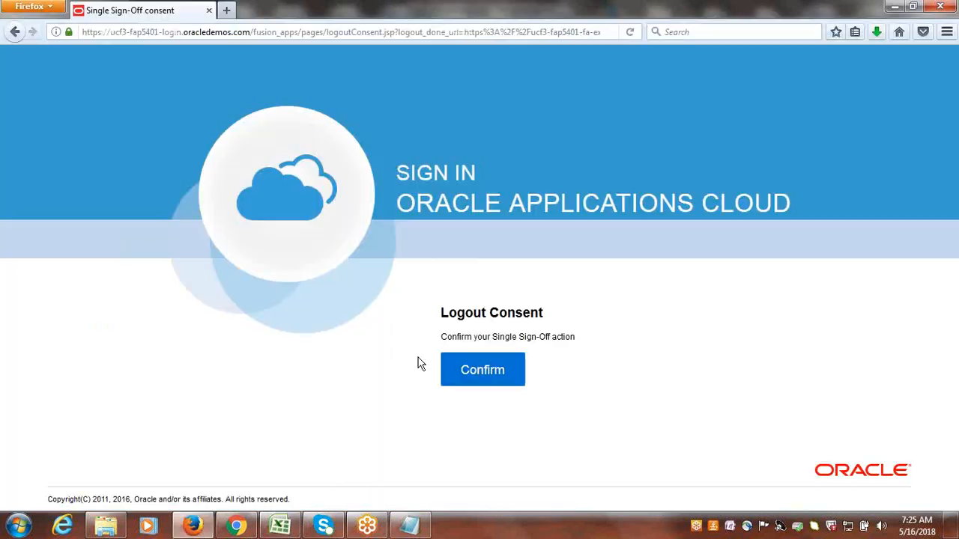
{"action": "left_click", "coordinate": [522, 384]}
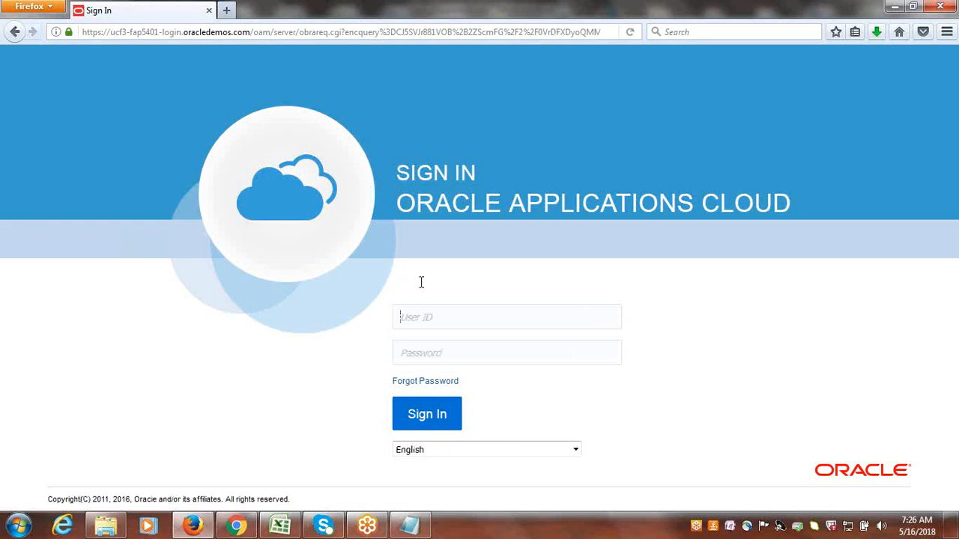
{"action": "type", "text": "google"}
{"action": "key", "text": "Tab"}
{"action": "type", "text": "w"}
{"action": "type", "text": "1"}
{"action": "key", "text": "Return"}
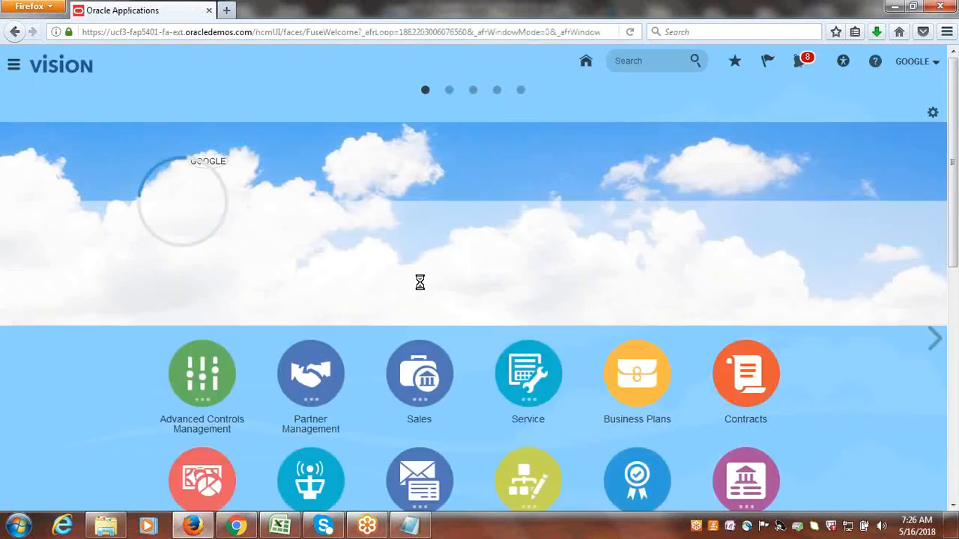
Open Setup and Maintenance under the newly signed-in account and go to its task search page.
{"action": "left_click", "coordinate": [912, 63]}
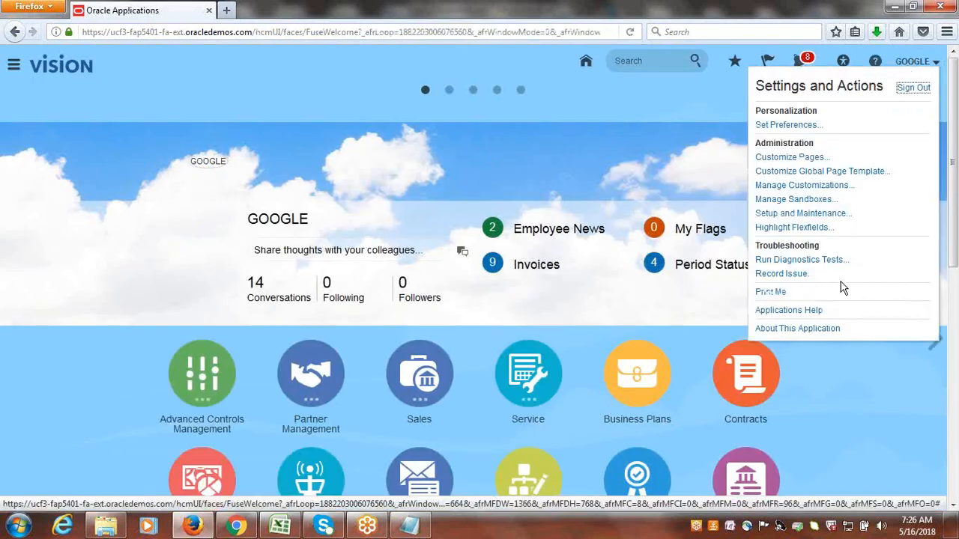
{"action": "left_click", "coordinate": [819, 215]}
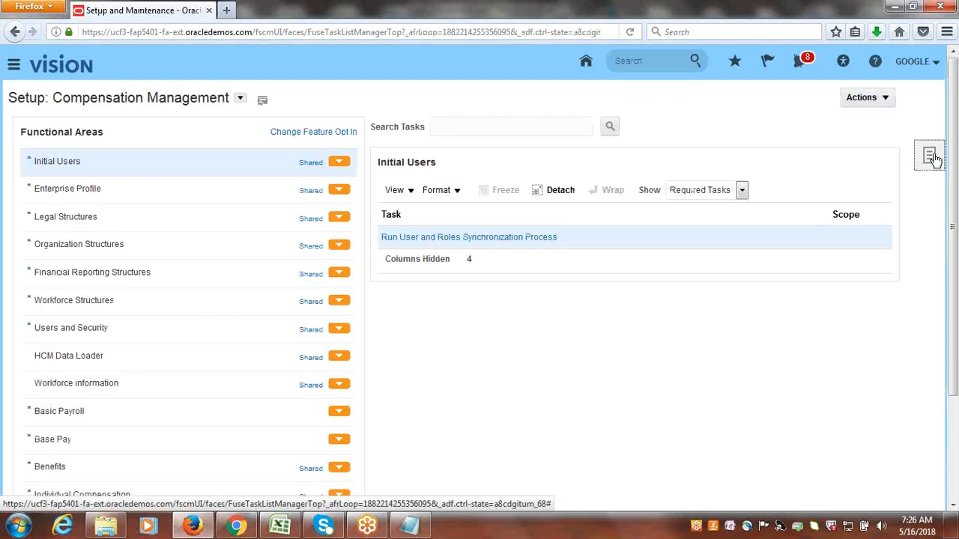
{"action": "left_click", "coordinate": [931, 157]}
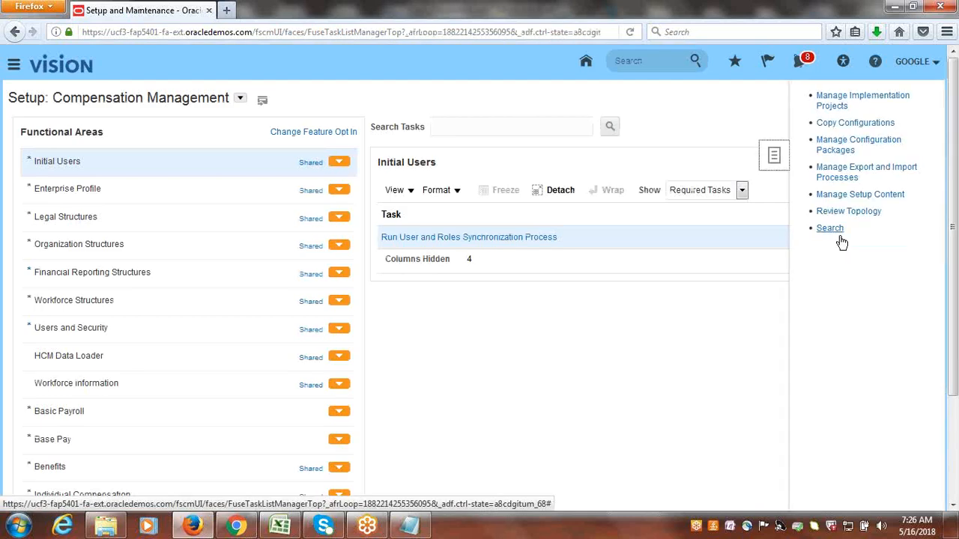
{"action": "left_click", "coordinate": [833, 229]}
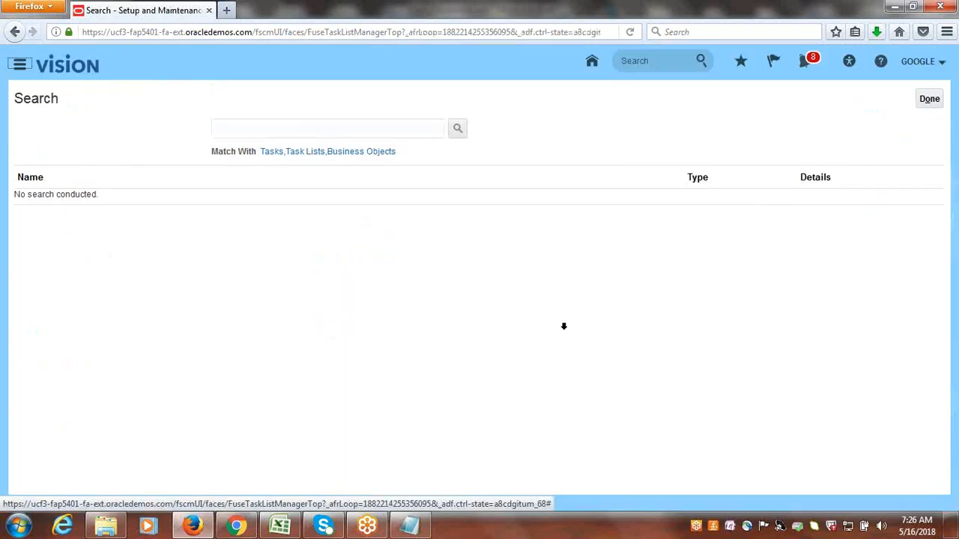
Search for the receivables activities task and open Manage Receivables Activities.
{"action": "left_click", "coordinate": [362, 129]}
{"action": "type", "text": "receivables act"}
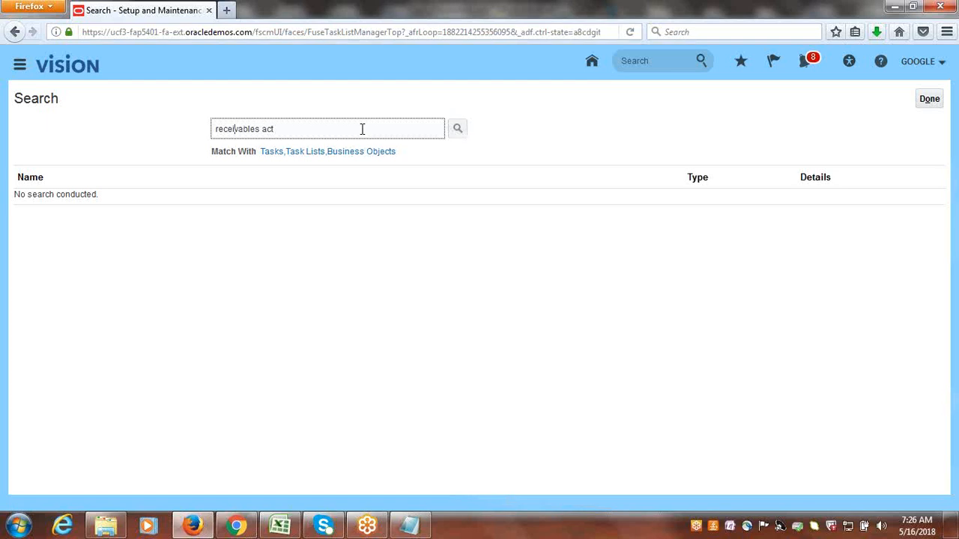
{"action": "key", "text": "Return"}
{"action": "left_click", "coordinate": [89, 204]}
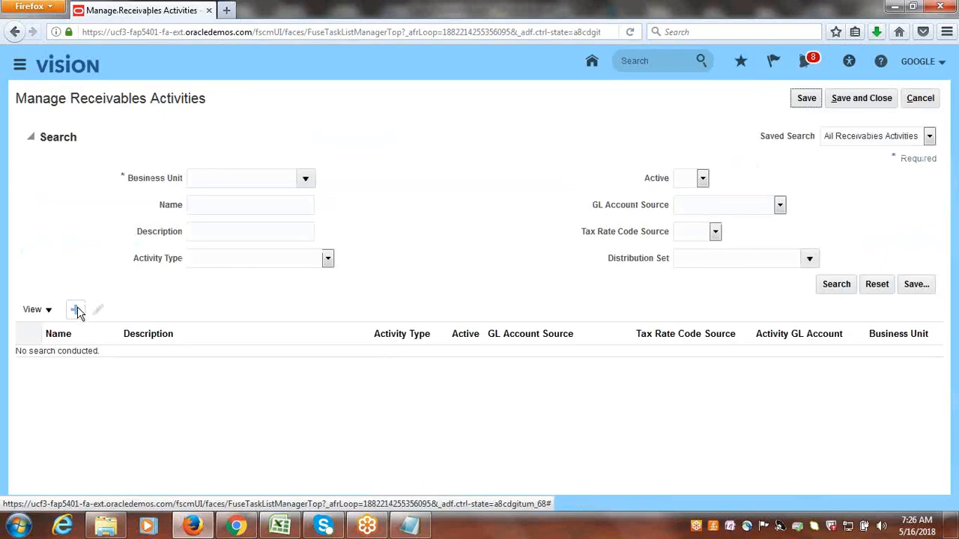
Start a new receivables activity and set its business unit to Google US Business Unit.
{"action": "left_click", "coordinate": [77, 311]}
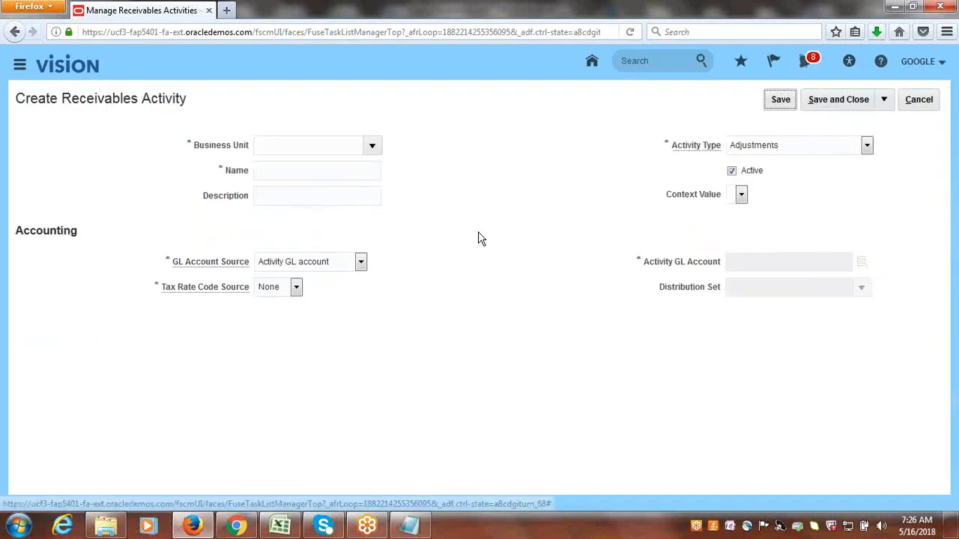
{"action": "left_click", "coordinate": [370, 145]}
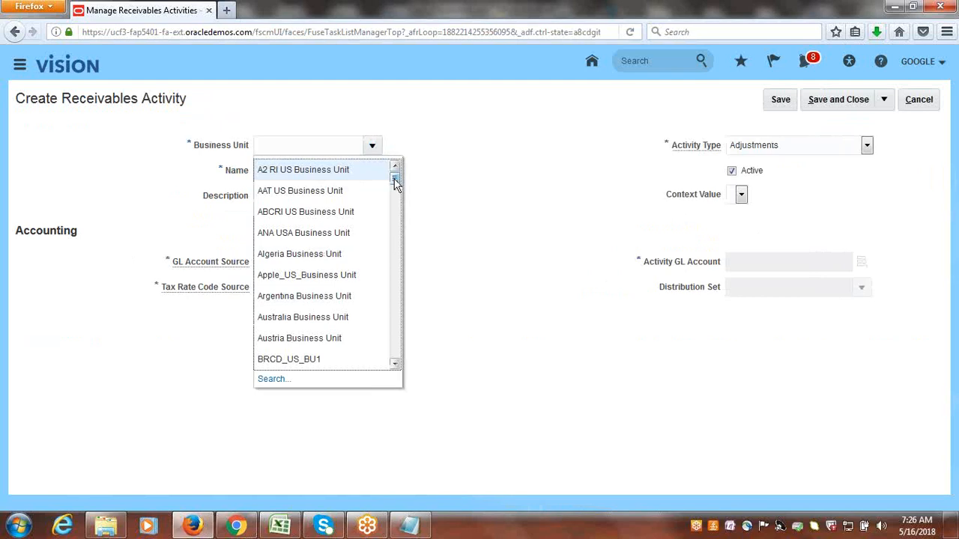
{"action": "left_click_drag", "start_coordinate": [396, 184], "coordinate": [398, 217]}
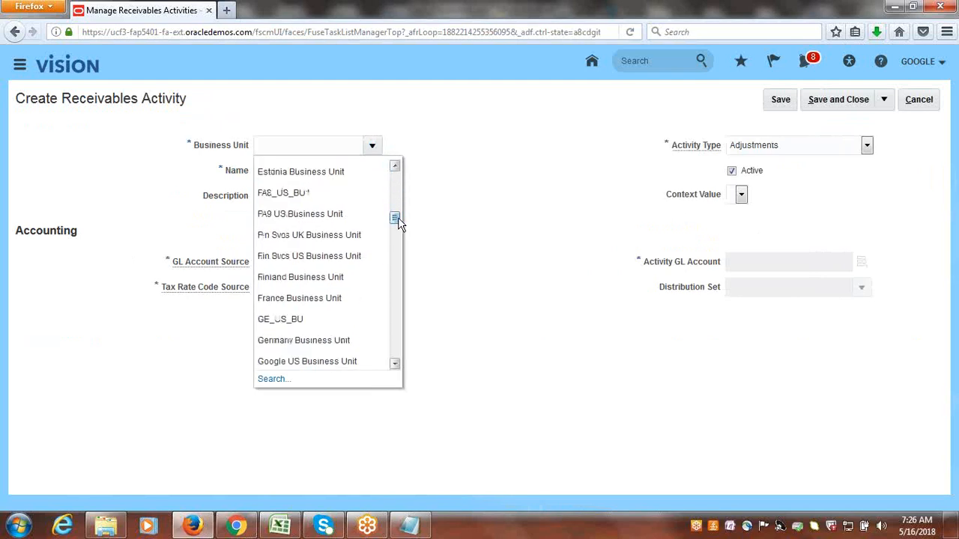
{"action": "left_click", "coordinate": [336, 352]}
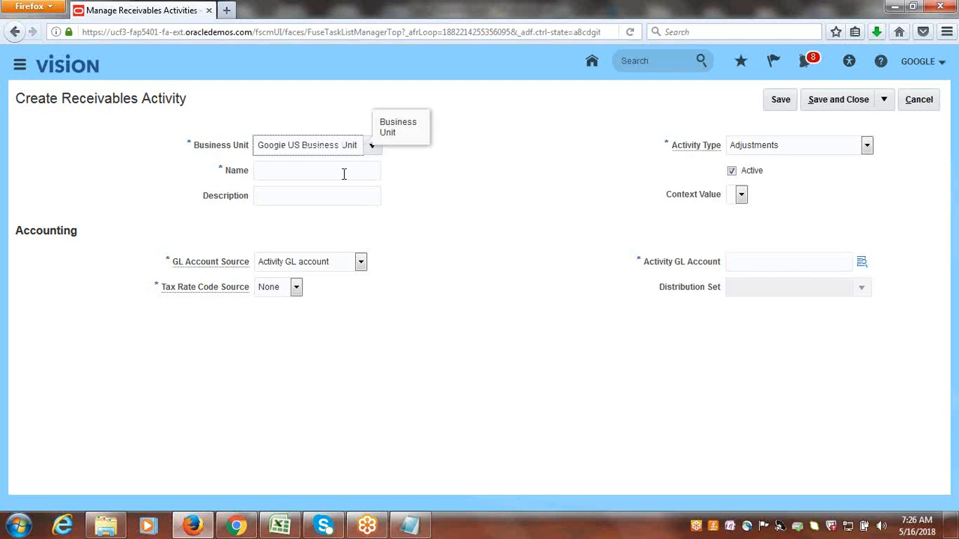
Enter Google Receipt Write-Off as the activity's name and description, and set its activity type to Receipt write-off.
{"action": "left_click", "coordinate": [344, 172]}
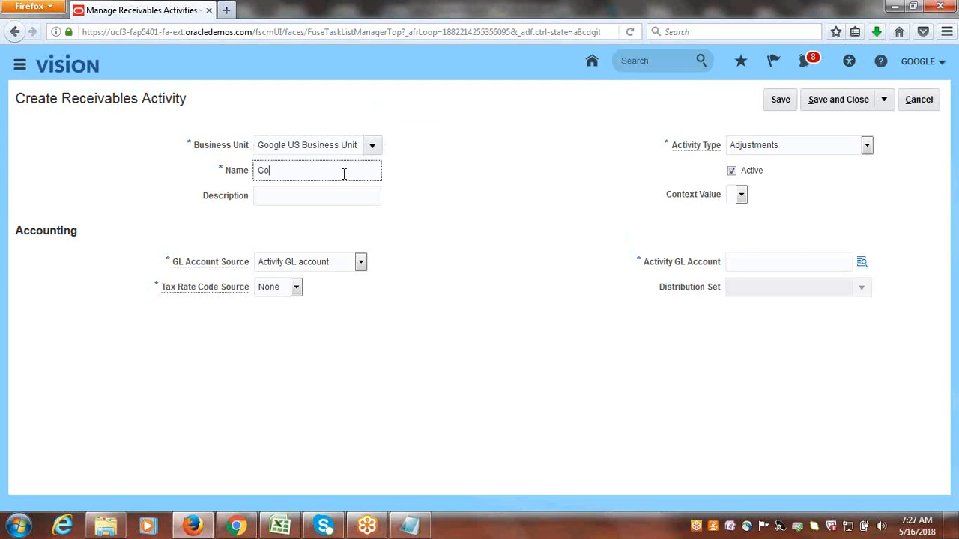
{"action": "type", "text": "Google Receiv"}
{"action": "left_click_drag", "start_coordinate": [363, 174], "coordinate": [168, 190]}
{"action": "key", "text": "ctrl+c"}
{"action": "left_click", "coordinate": [273, 199]}
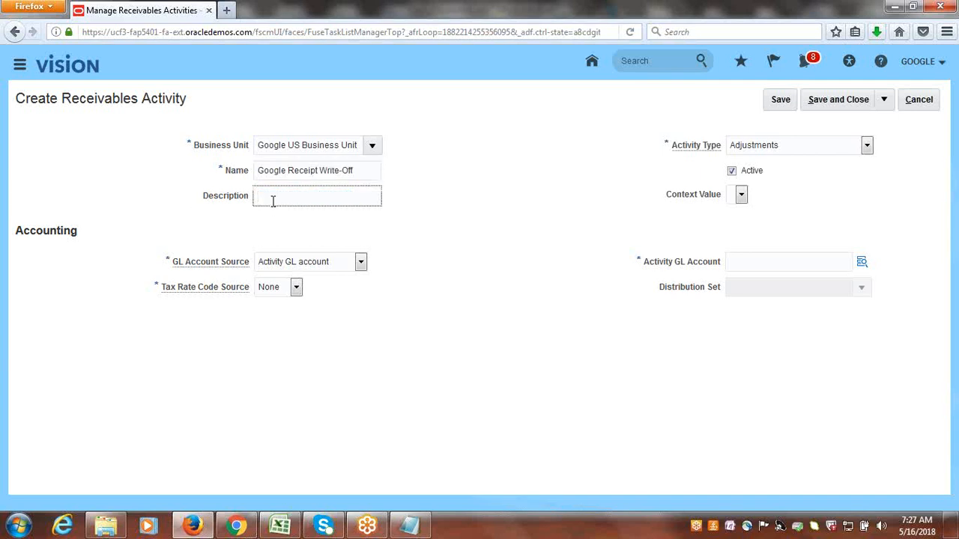
{"action": "key", "text": "ctrl+v"}
{"action": "left_click", "coordinate": [507, 264]}
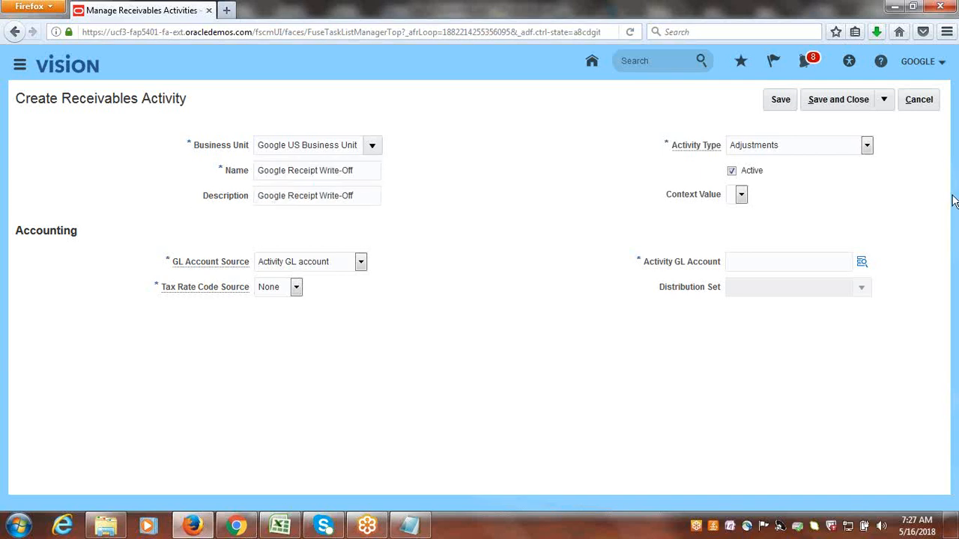
{"action": "left_click", "coordinate": [866, 146]}
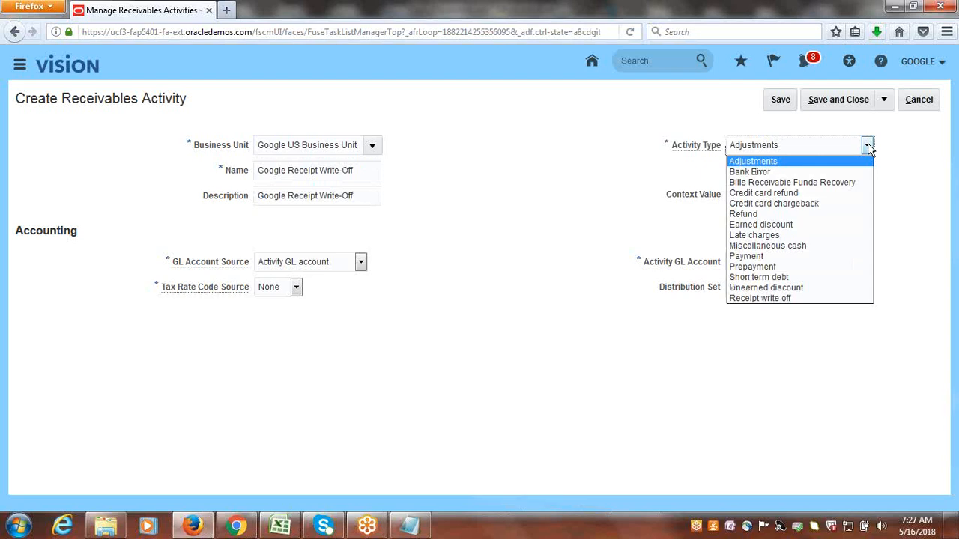
{"action": "left_click", "coordinate": [816, 299]}
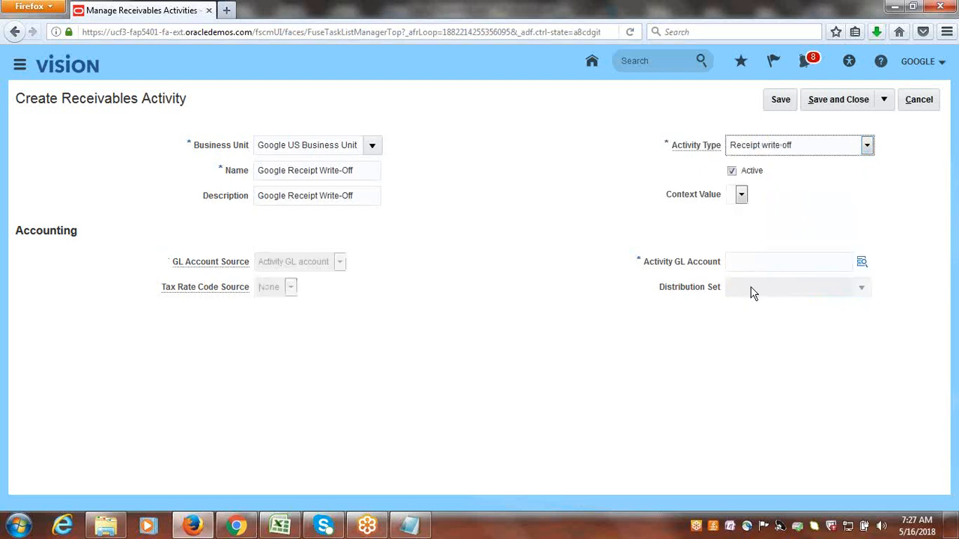
In the activity's GL account, set Company to 1000 Google Financial Services and Department to 1000 Finance.
{"action": "left_click", "coordinate": [862, 262]}
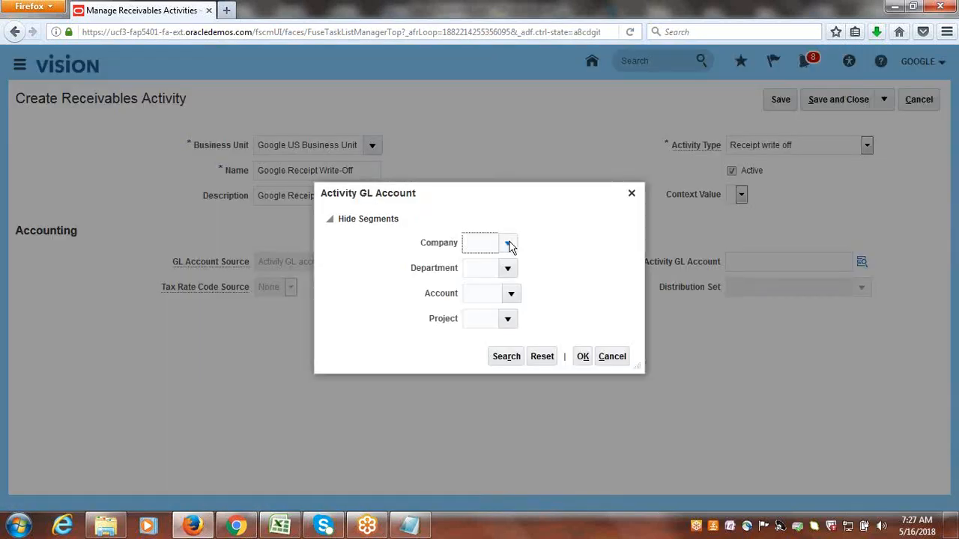
{"action": "left_click", "coordinate": [509, 242]}
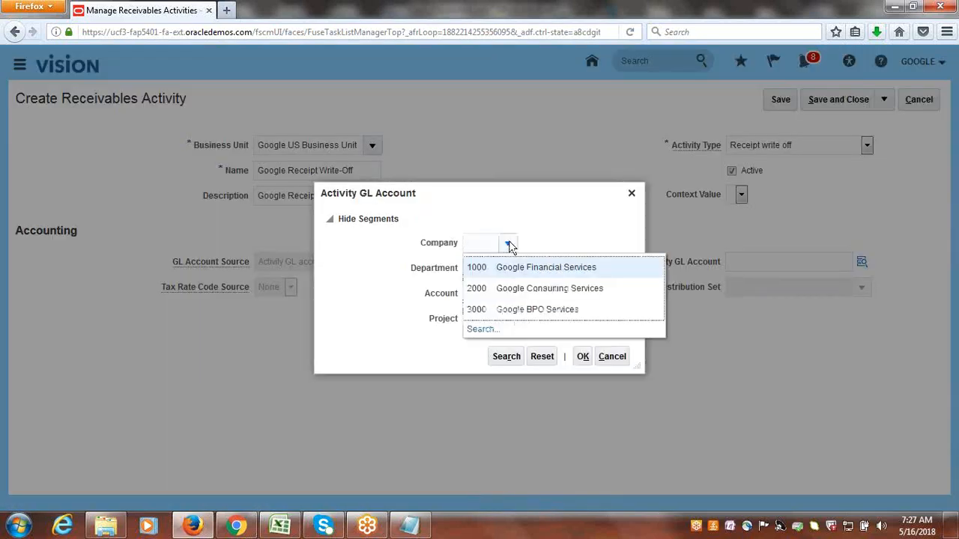
{"action": "left_click", "coordinate": [523, 270]}
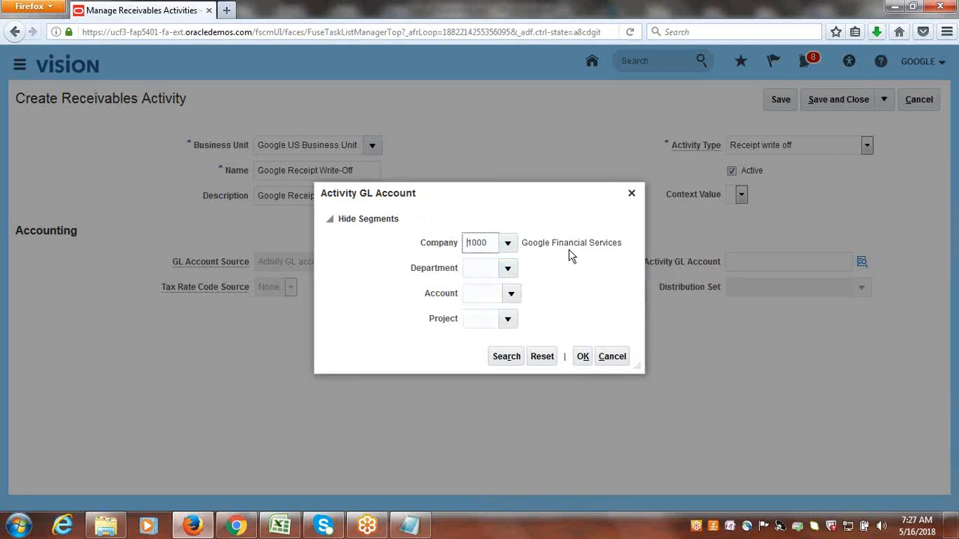
{"action": "left_click", "coordinate": [509, 267]}
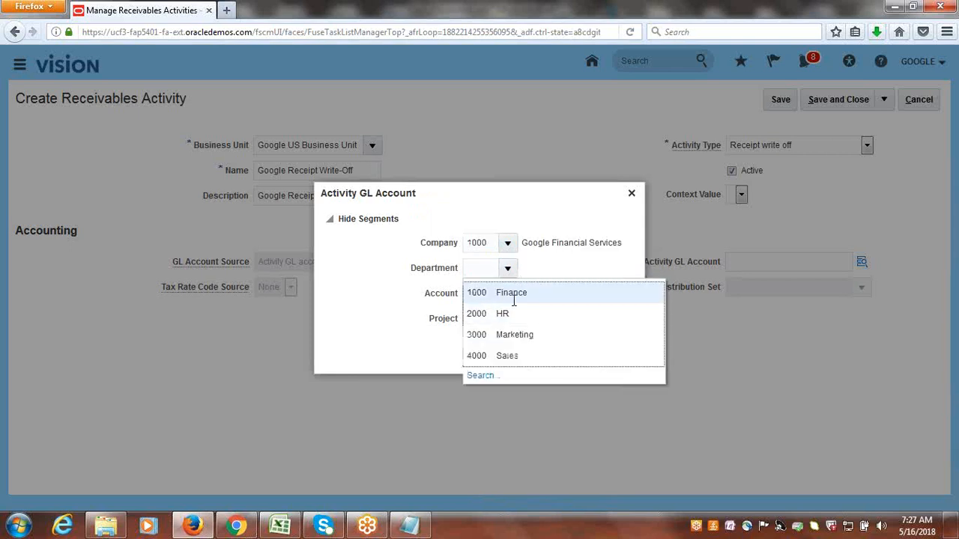
{"action": "left_click", "coordinate": [512, 298]}
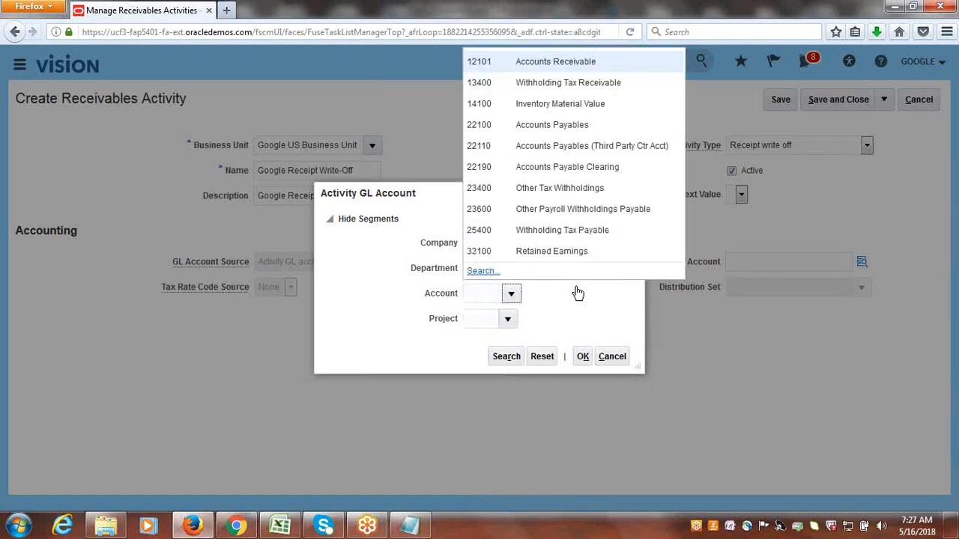
Open the advanced search for the Account segment and set the Description operator to Contains.
{"action": "left_click", "coordinate": [479, 271]}
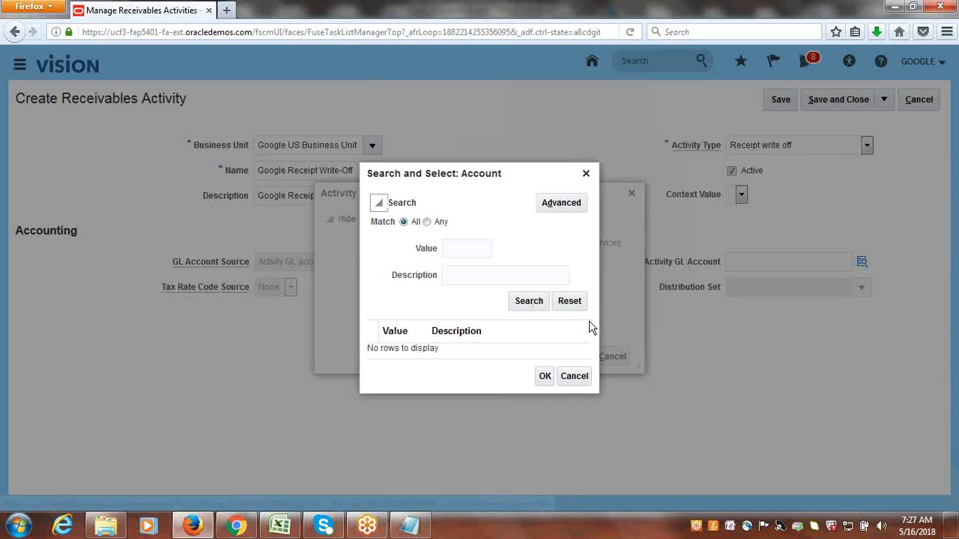
{"action": "left_click", "coordinate": [564, 205]}
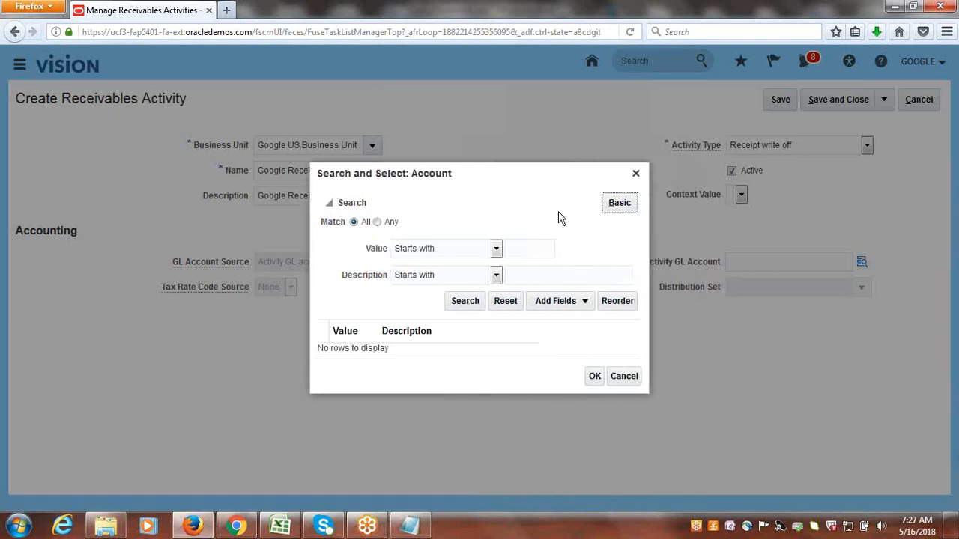
{"action": "left_click", "coordinate": [496, 275]}
{"action": "left_click", "coordinate": [445, 399]}
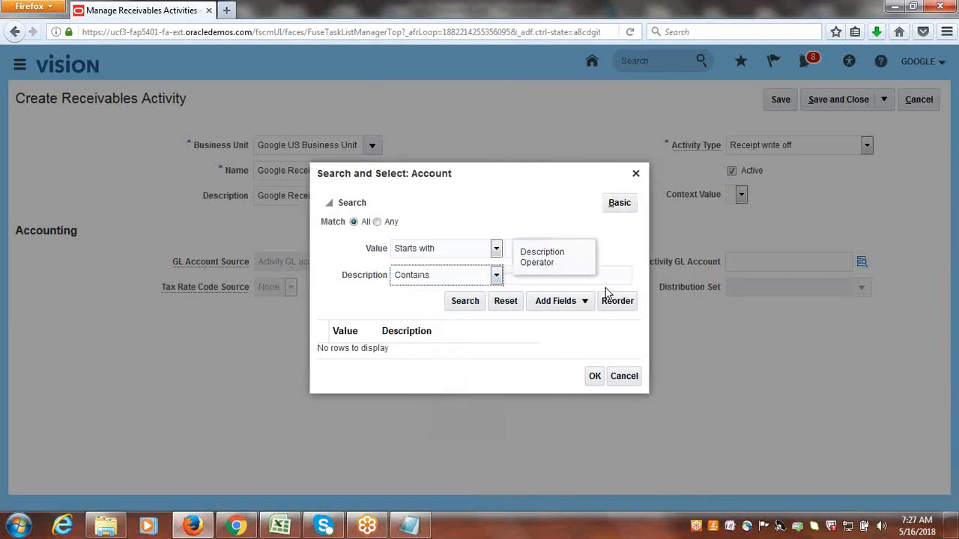
{"action": "left_click", "coordinate": [607, 287]}
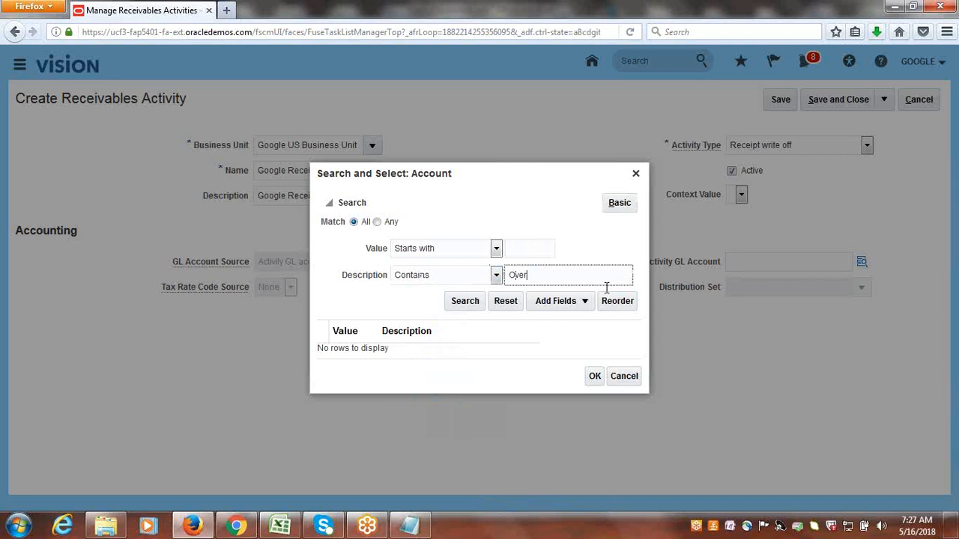
{"action": "left_click", "coordinate": [470, 303]}
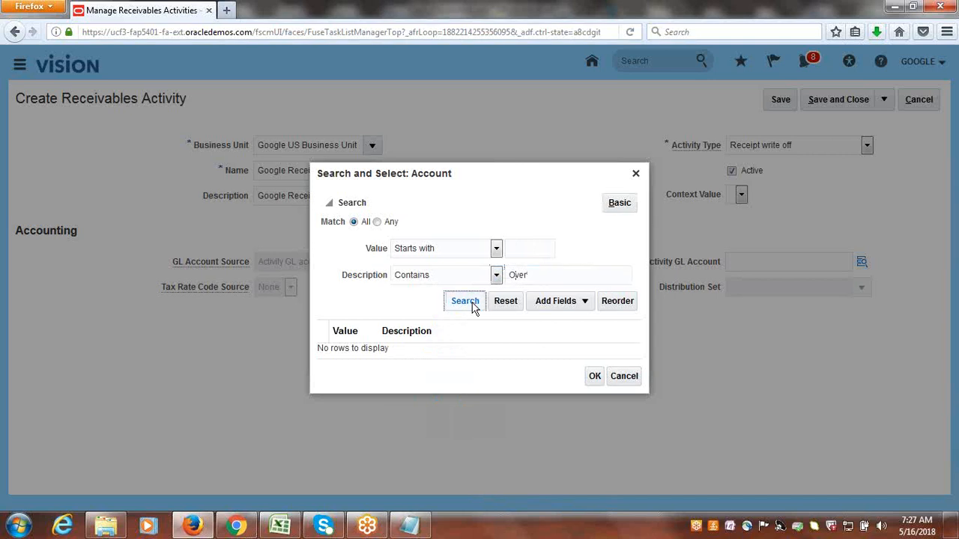
{"action": "double_click", "coordinate": [525, 276]}
{"action": "type", "text": "Op"}
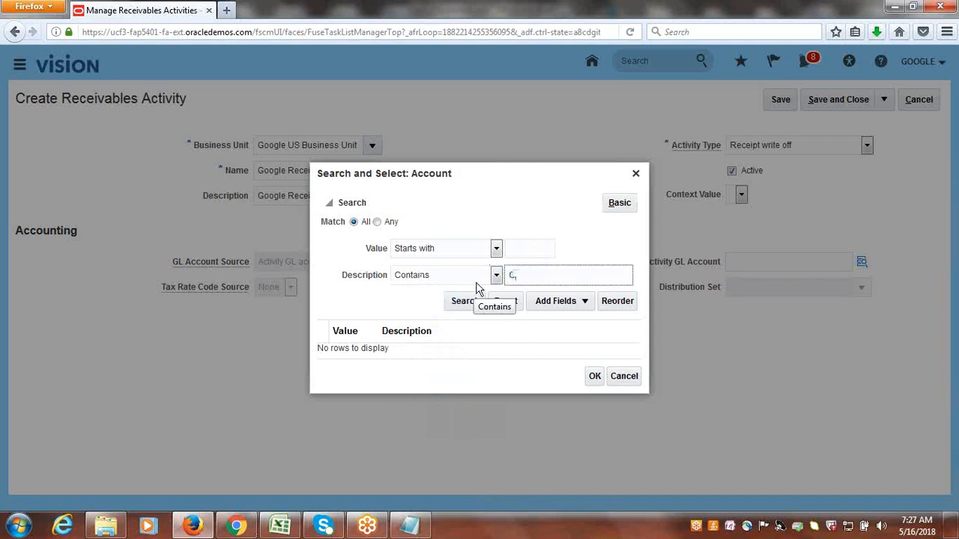
{"action": "type", "text": "stome"}
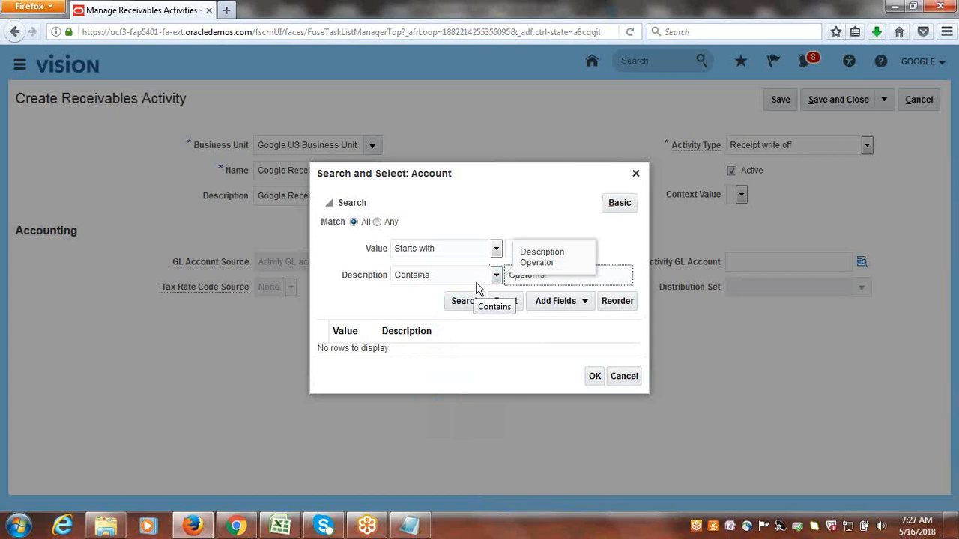
{"action": "type", "text": "r"}
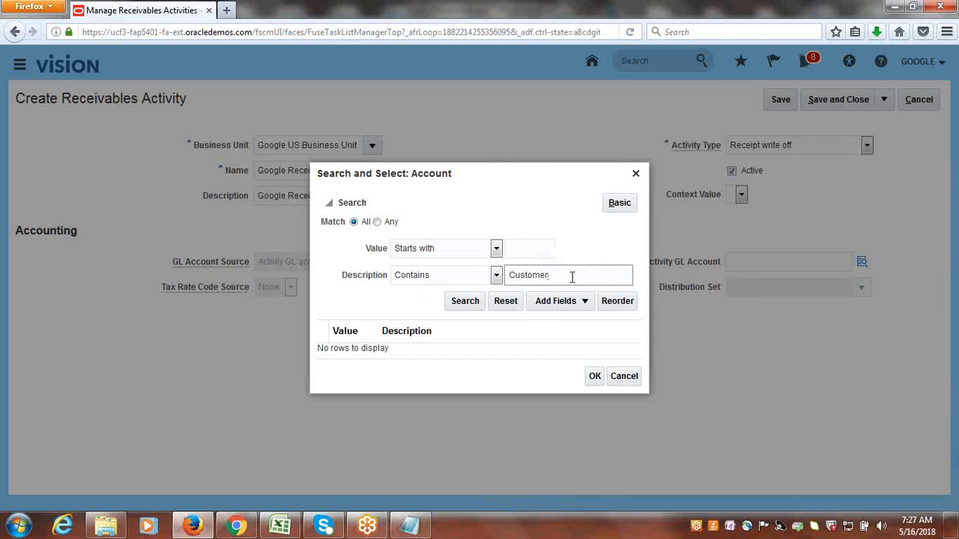
Search for account descriptions containing Accounts R and choose account 12101 Accounts Receivable.
{"action": "left_click_drag", "start_coordinate": [572, 277], "coordinate": [456, 300]}
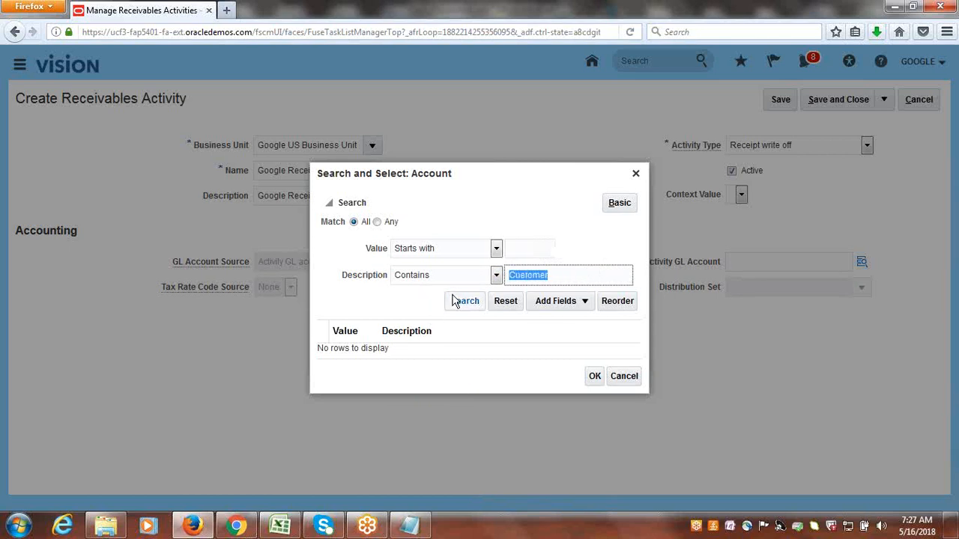
{"action": "type", "text": "Accounts R"}
{"action": "left_click", "coordinate": [459, 302]}
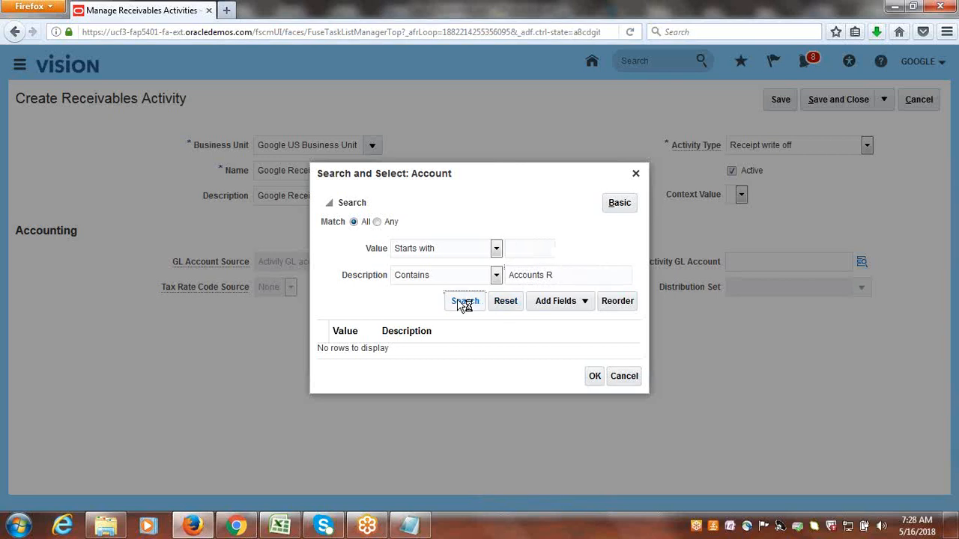
{"action": "left_click", "coordinate": [422, 348]}
{"action": "left_click", "coordinate": [596, 384]}
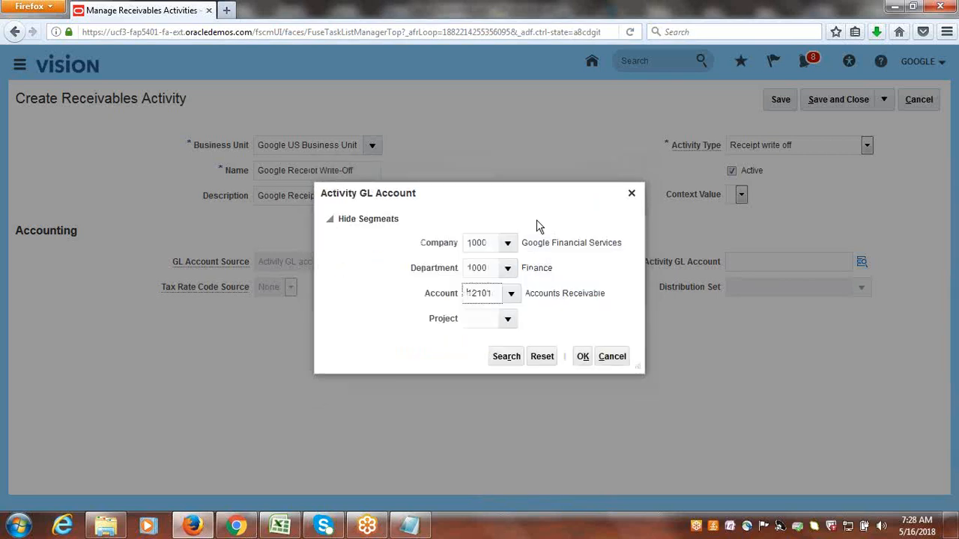
Set the Project segment to 1000 EBS Projects, confirm the account combination, and save and close the receivables activity.
{"action": "left_click", "coordinate": [507, 319]}
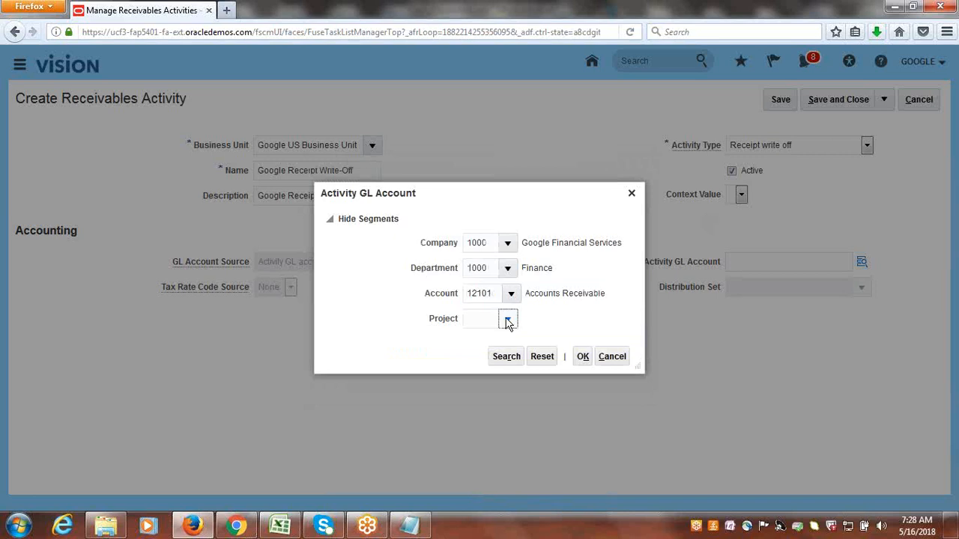
{"action": "left_click", "coordinate": [495, 350]}
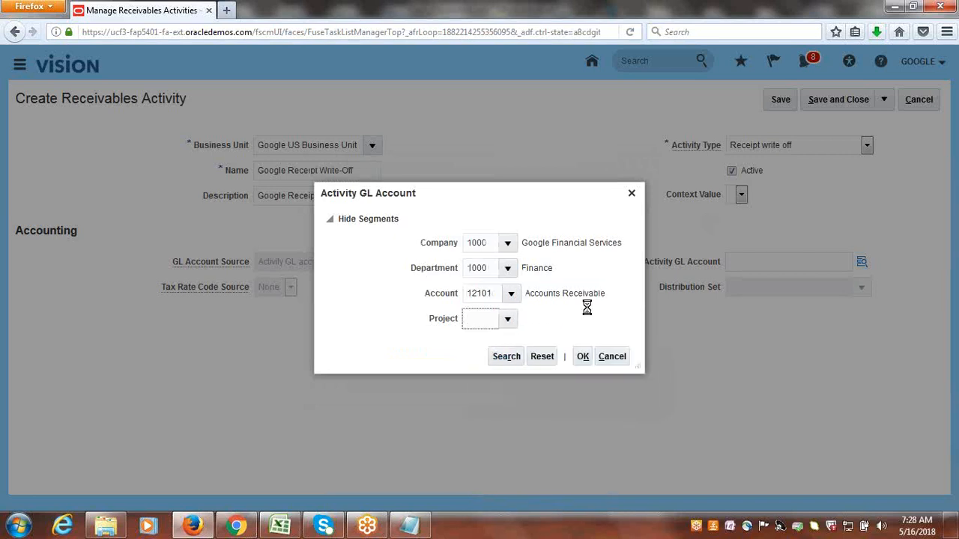
{"action": "left_click", "coordinate": [583, 358]}
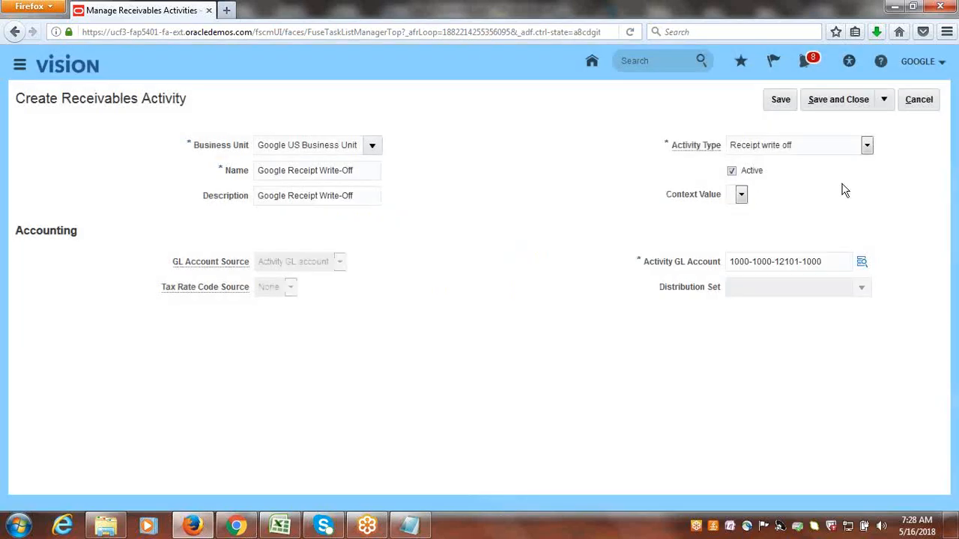
{"action": "left_click", "coordinate": [841, 105]}
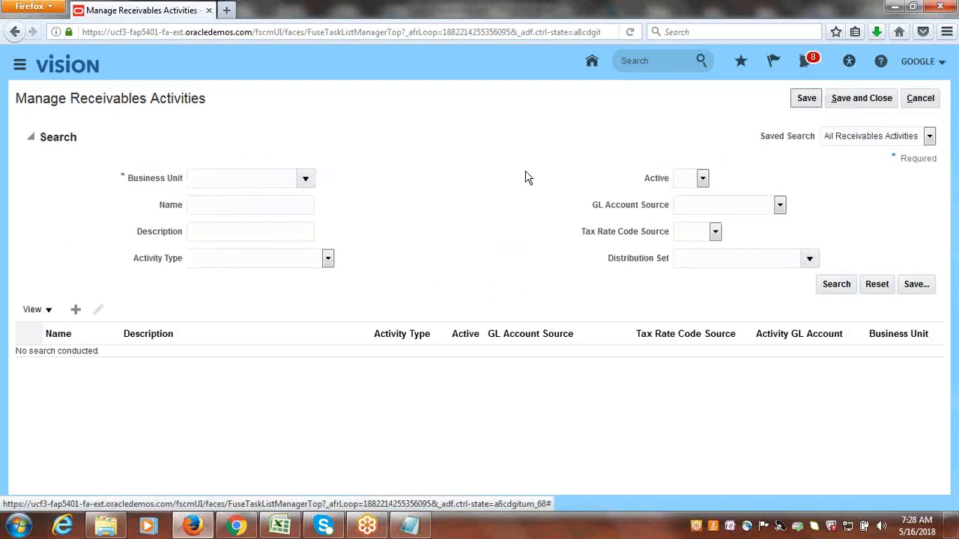
{"action": "left_click", "coordinate": [889, 102]}
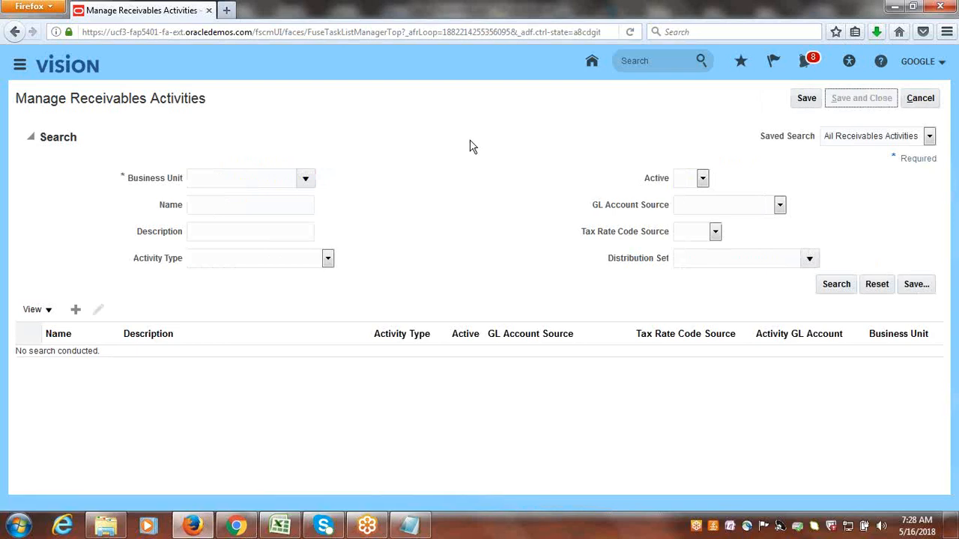
Switch to the Class_Discussions workbook in Excel and mark the receivables activity task for receipt write-off as Done in B90.
{"action": "key", "text": "alt+Tab"}
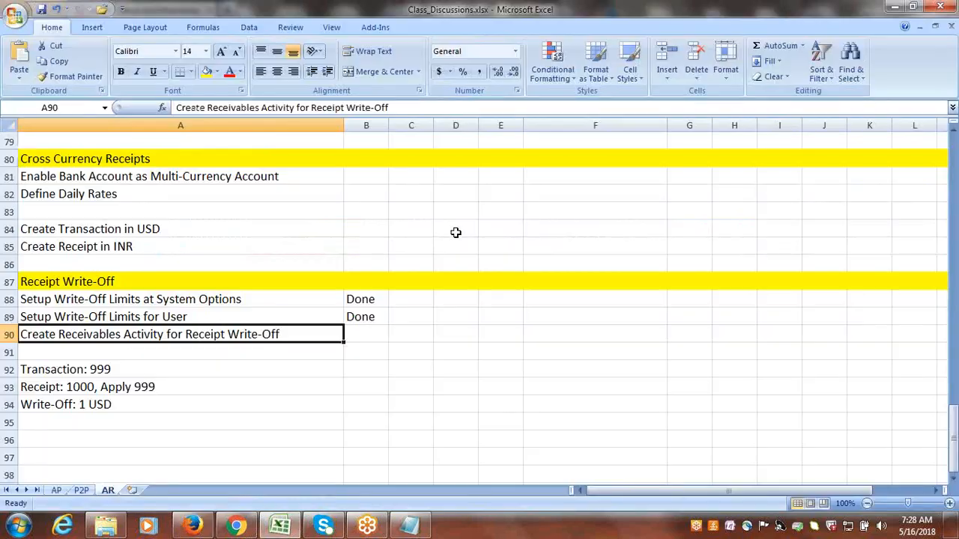
{"action": "left_click", "coordinate": [347, 342]}
{"action": "type", "text": "Done"}
{"action": "key", "text": "Tab"}
{"action": "left_click", "coordinate": [154, 367]}
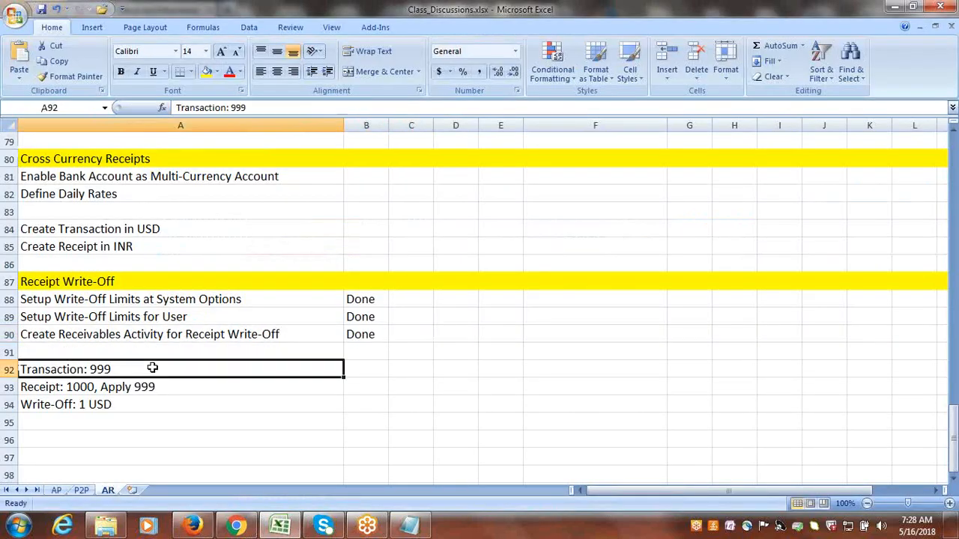
Return to Firefox, leave the setup task search, and start creating a new transaction from the Billing work area.
{"action": "key", "text": "alt+Tab"}
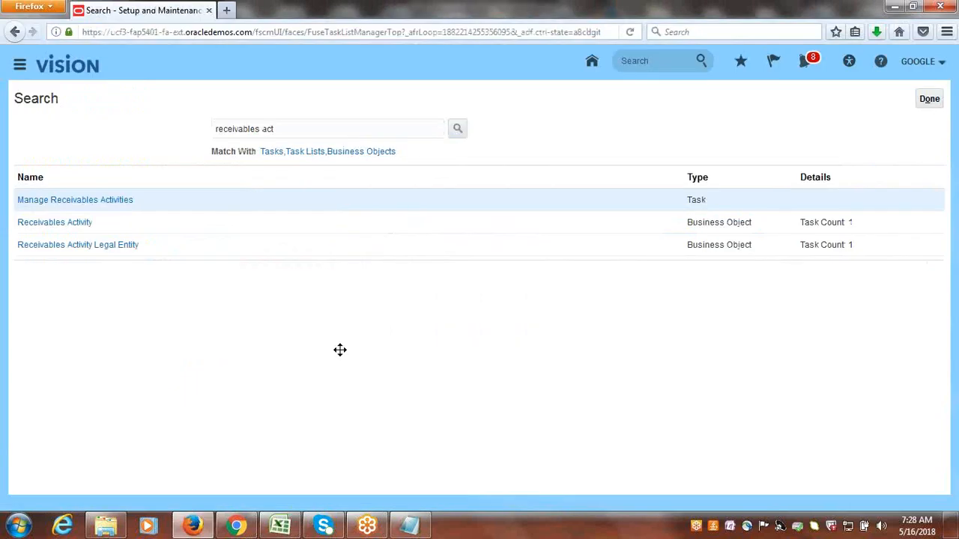
{"action": "left_click", "coordinate": [929, 99]}
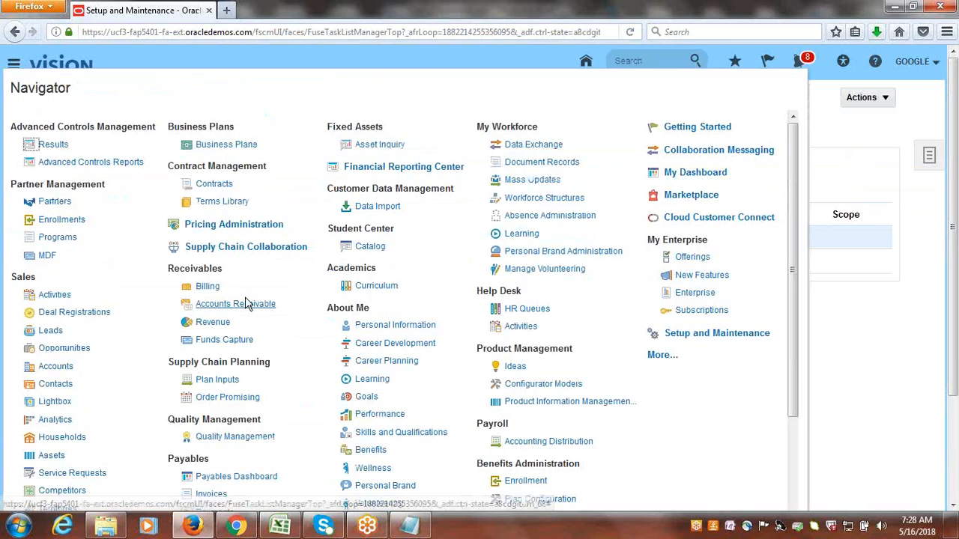
{"action": "left_click", "coordinate": [208, 287]}
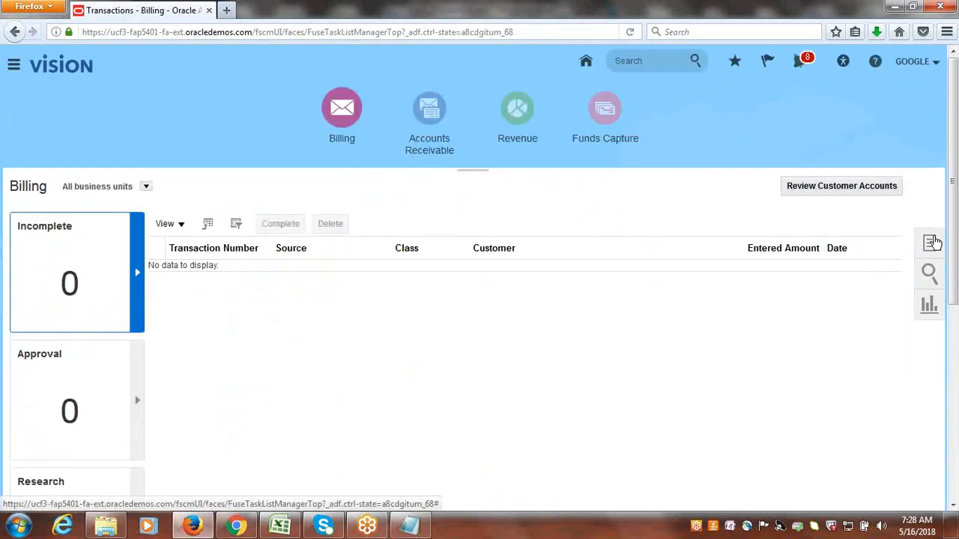
{"action": "left_click", "coordinate": [933, 242]}
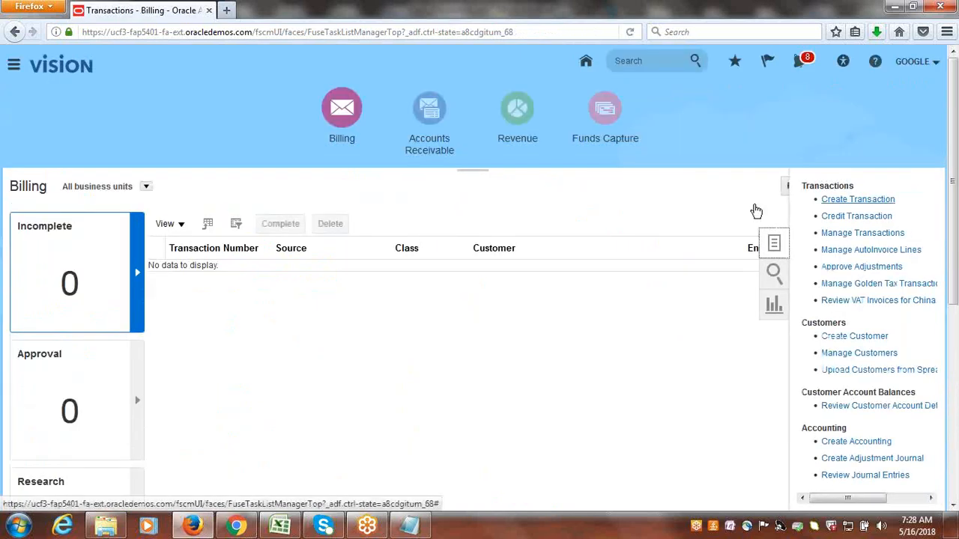
{"action": "left_click", "coordinate": [839, 201]}
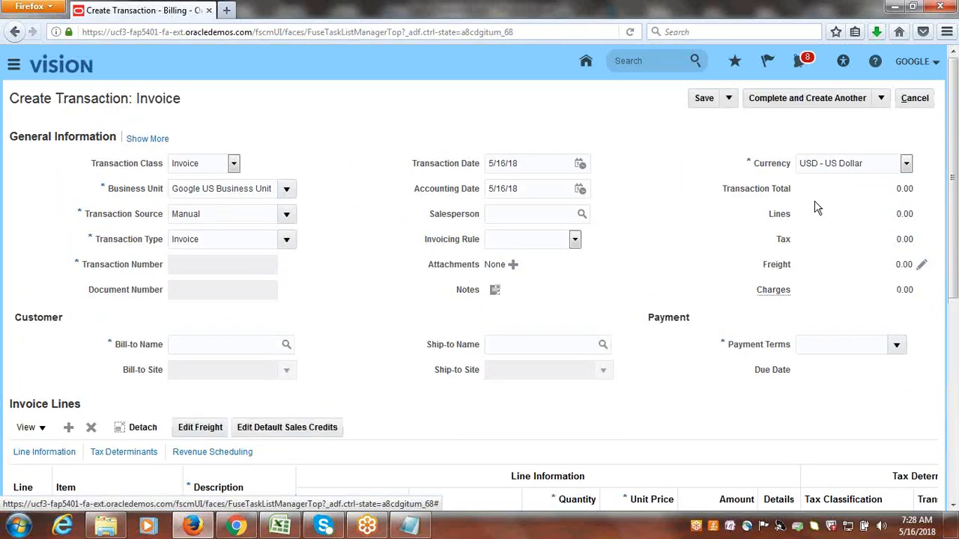
Set the invoice's transaction source to Google Invoice and its bill-to customer to Google Customer-1.
{"action": "left_click", "coordinate": [288, 215]}
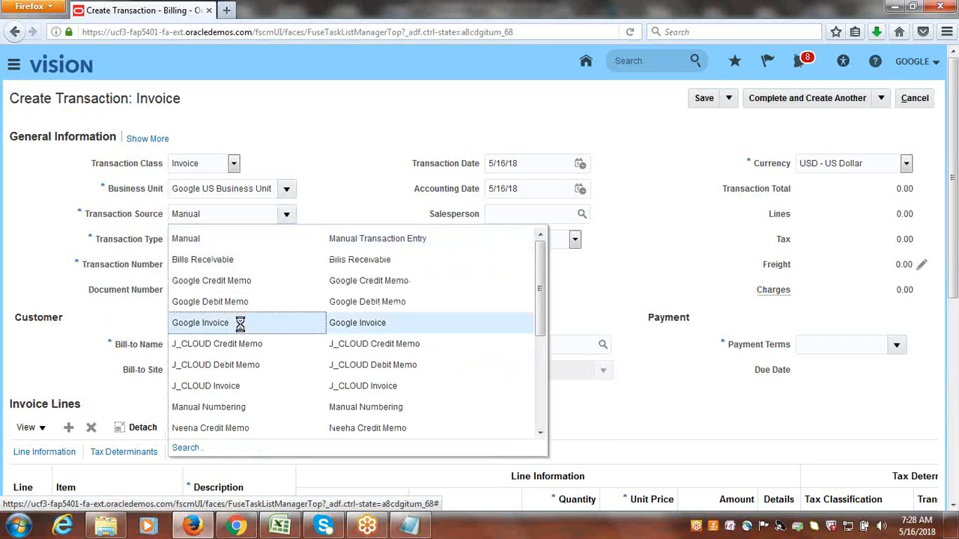
{"action": "left_click", "coordinate": [242, 329]}
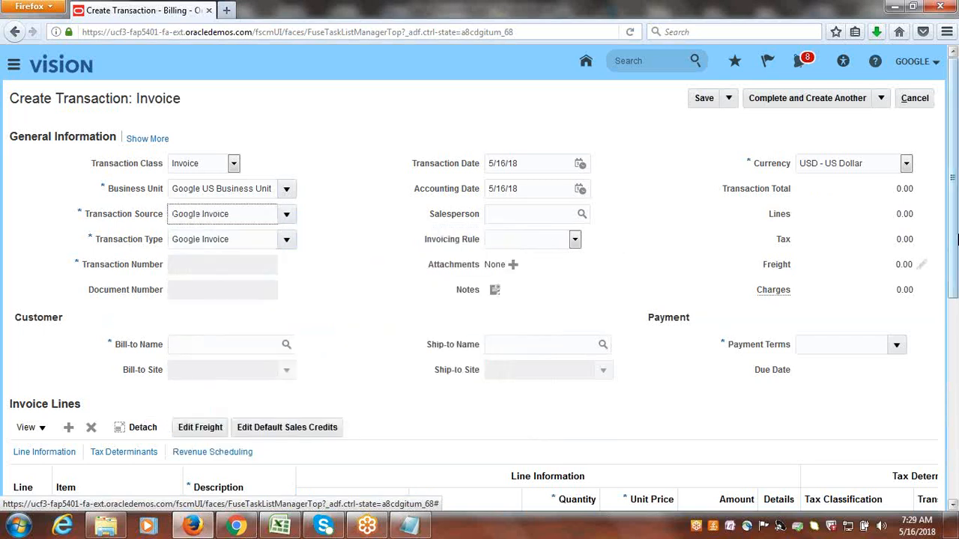
{"action": "scroll", "coordinate": [956, 214], "scroll_direction": "down", "scroll_amount": 2}
{"action": "left_click", "coordinate": [208, 274]}
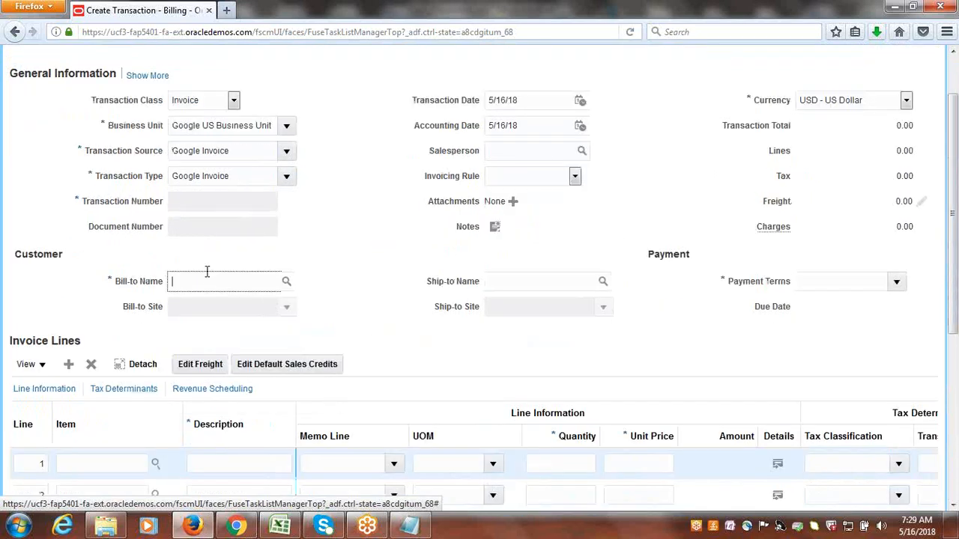
{"action": "type", "text": "google co"}
{"action": "key", "text": "Tab"}
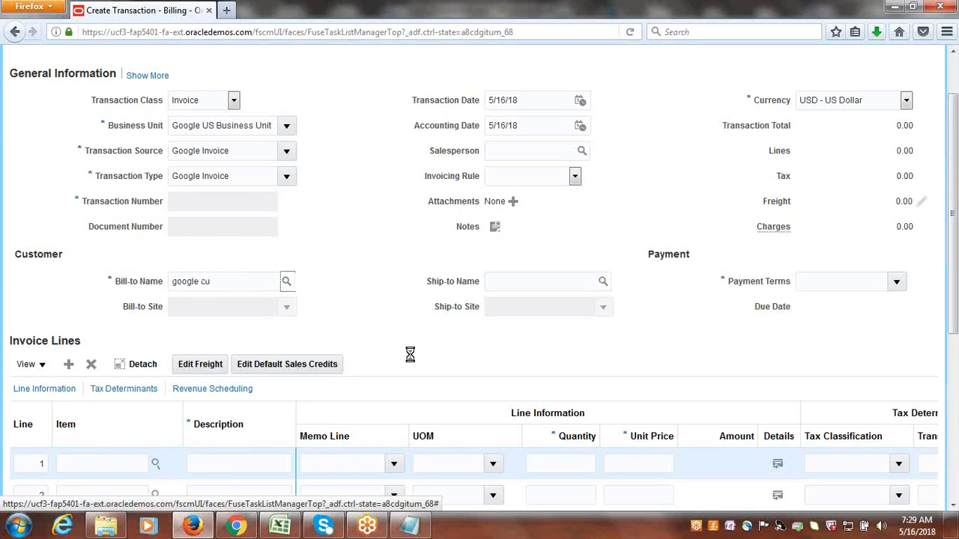
Enter the first invoice line as Service with quantity 1 and unit price 999.
{"action": "type", "text": "S"}
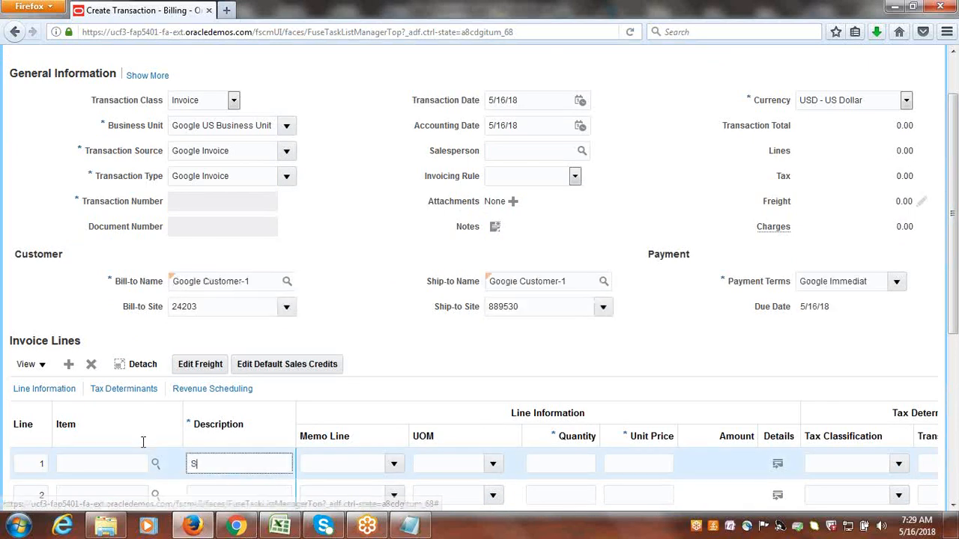
{"action": "type", "text": "ervice"}
{"action": "key", "text": "Tab"}
{"action": "key", "text": "Tab"}
{"action": "key", "text": "Tab"}
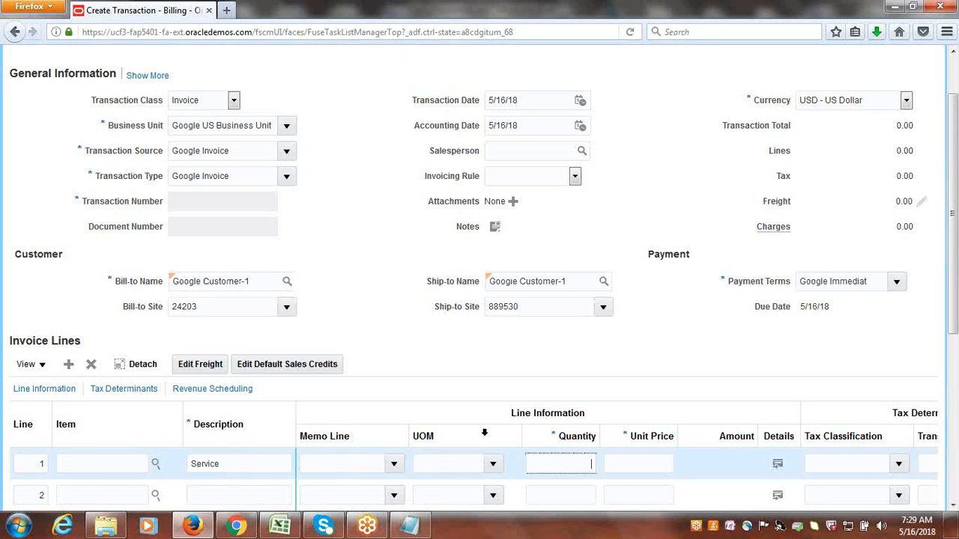
{"action": "left_click", "coordinate": [546, 467]}
{"action": "type", "text": "1"}
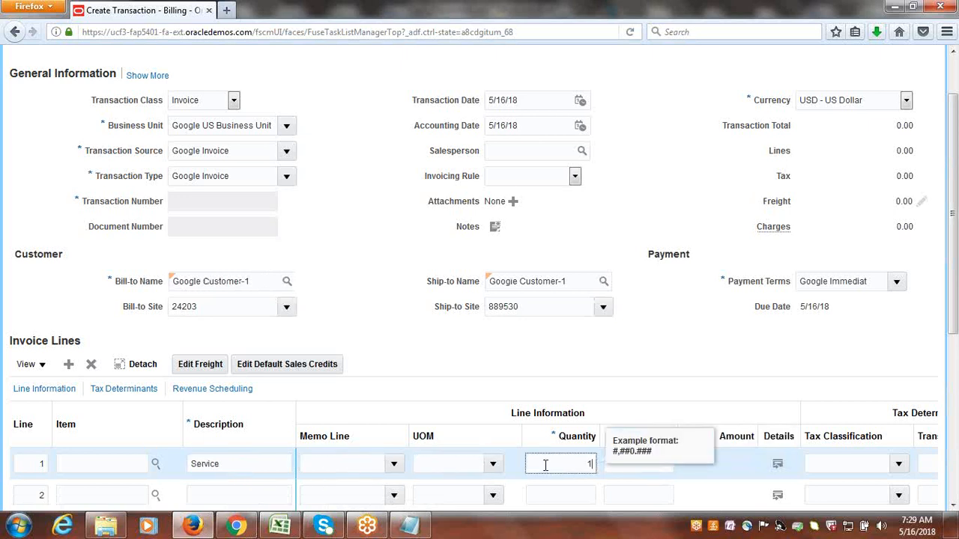
{"action": "key", "text": "Tab"}
{"action": "type", "text": "99"}
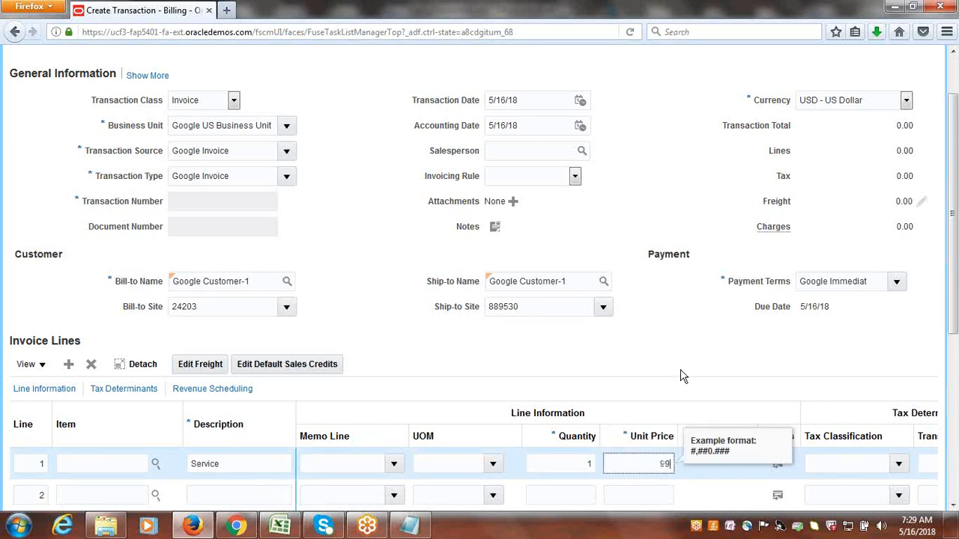
{"action": "type", "text": "9"}
{"action": "key", "text": "Tab"}
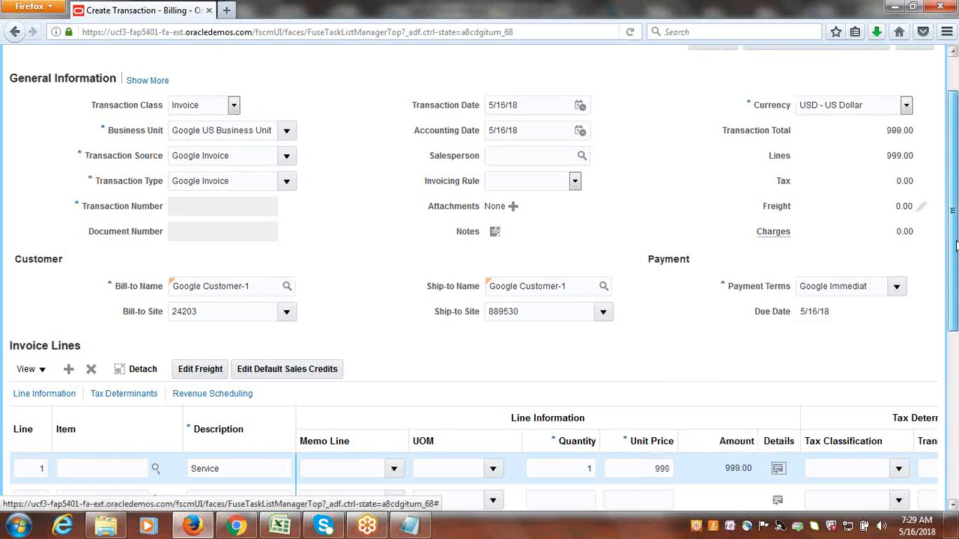
Complete and close the invoice, and acknowledge the completion message.
{"action": "scroll", "coordinate": [955, 247], "scroll_direction": "up", "scroll_amount": 2}
{"action": "left_click", "coordinate": [881, 98]}
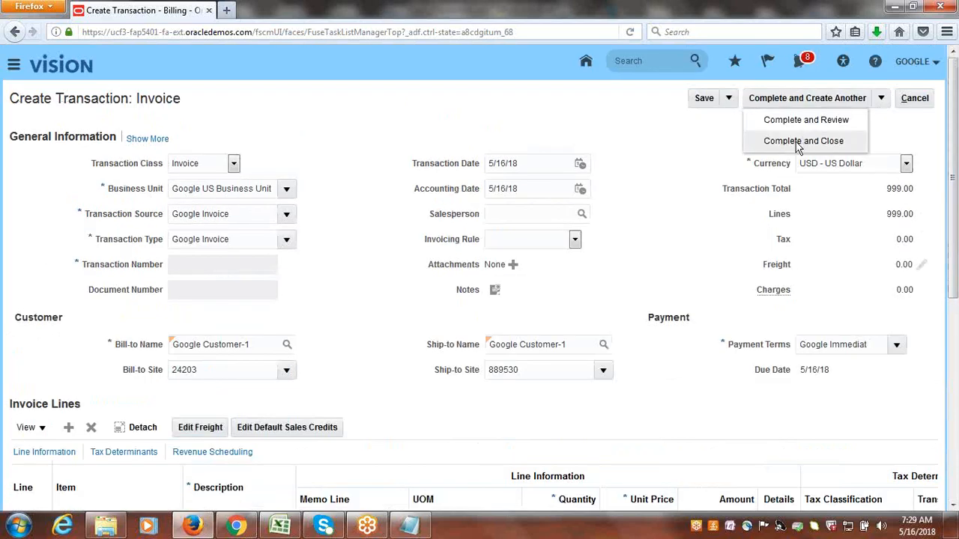
{"action": "left_click", "coordinate": [798, 143]}
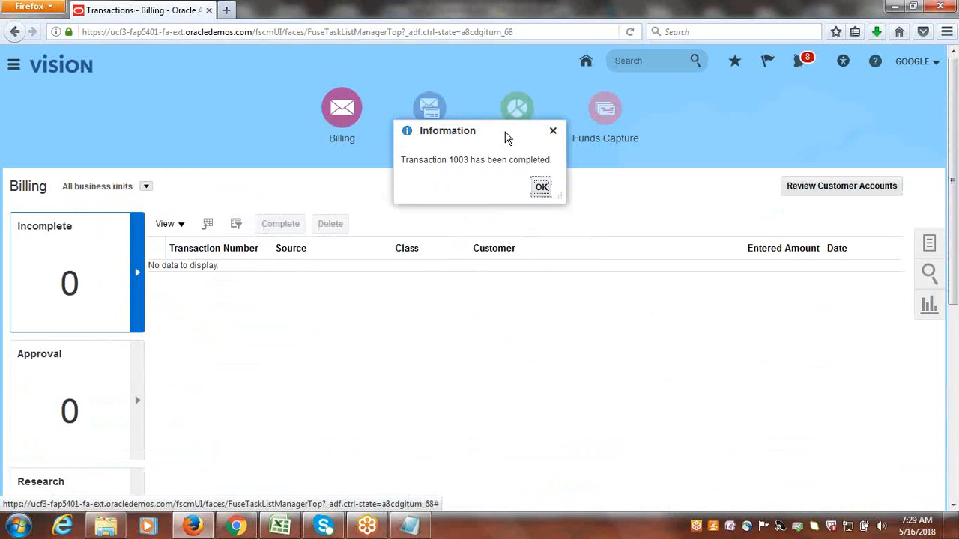
{"action": "left_click", "coordinate": [542, 188]}
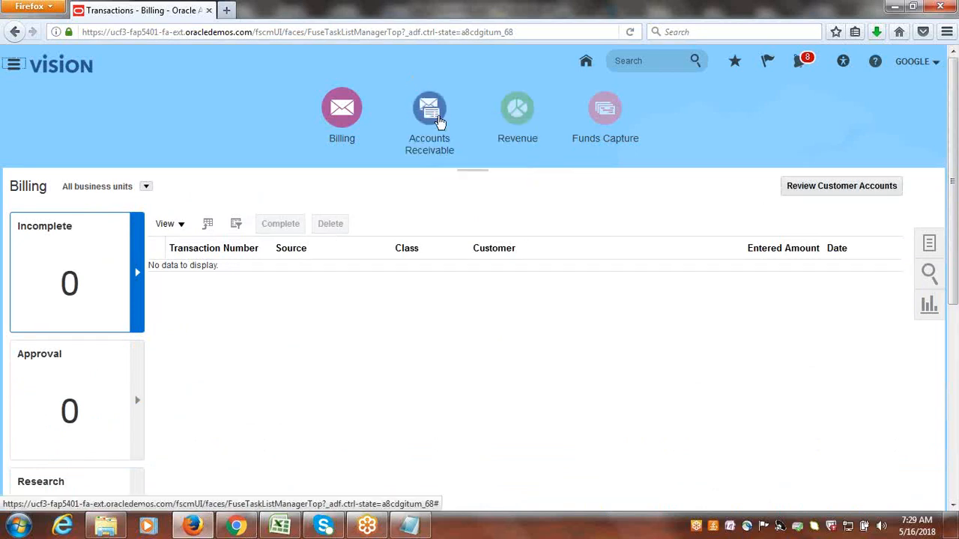
Go to the Accounts Receivable work area and start creating a receipt.
{"action": "left_click", "coordinate": [439, 120]}
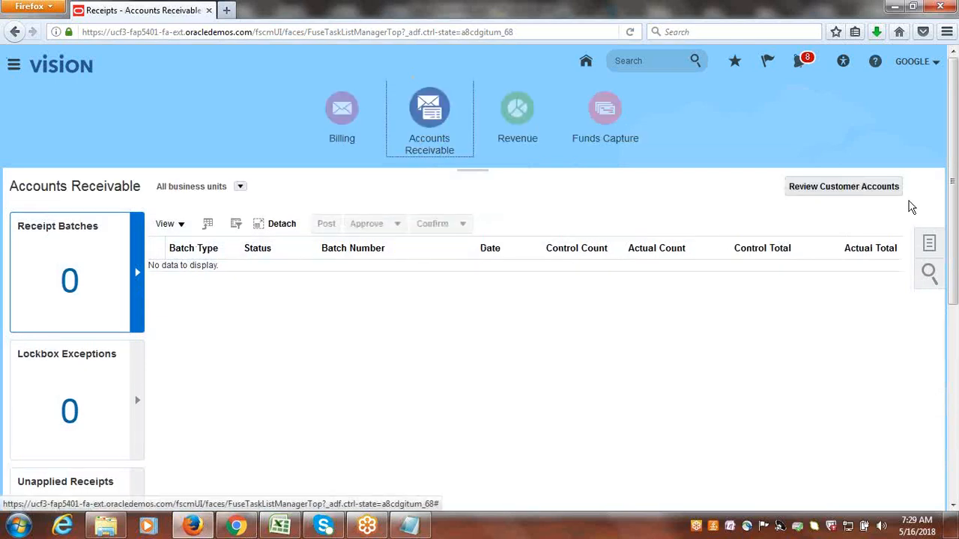
{"action": "left_click", "coordinate": [929, 244]}
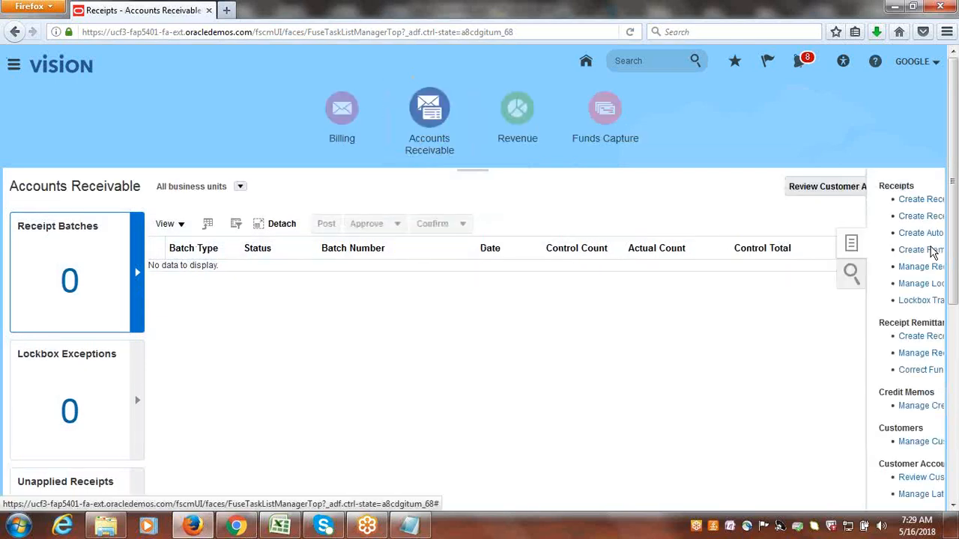
{"action": "left_click", "coordinate": [838, 199]}
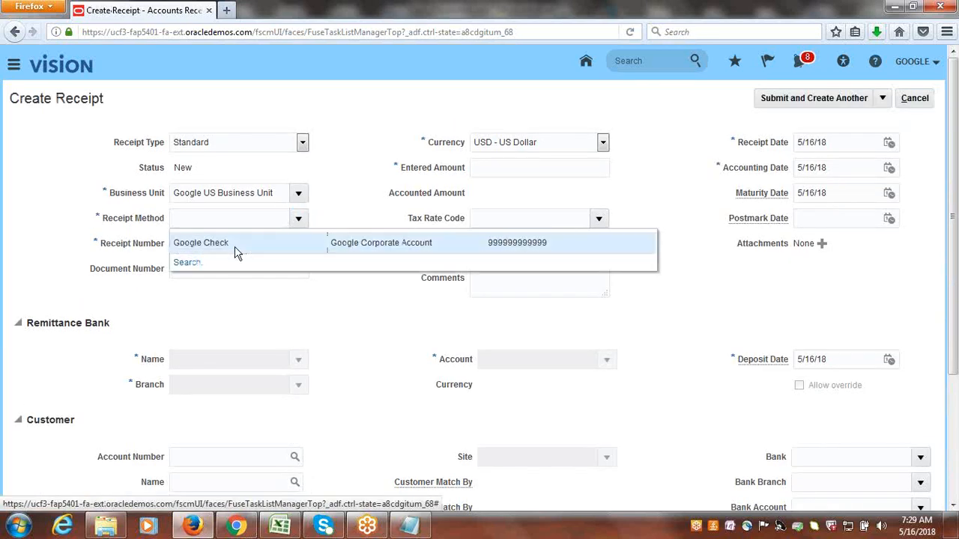
Set the receipt method to Google Check, the receipt number to R1111 and the entered amount to 1000 USD.
{"action": "left_click", "coordinate": [235, 248]}
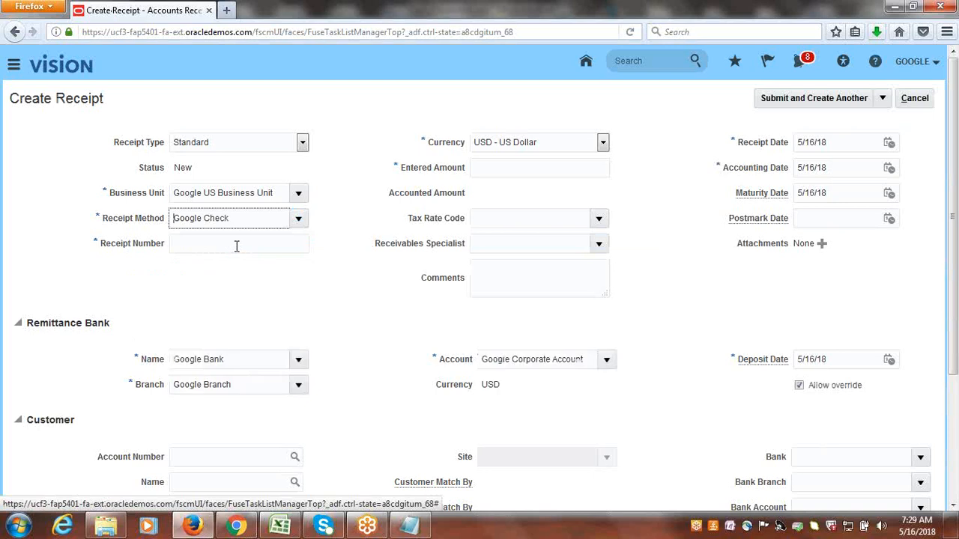
{"action": "left_click", "coordinate": [236, 247]}
{"action": "type", "text": "R1111"}
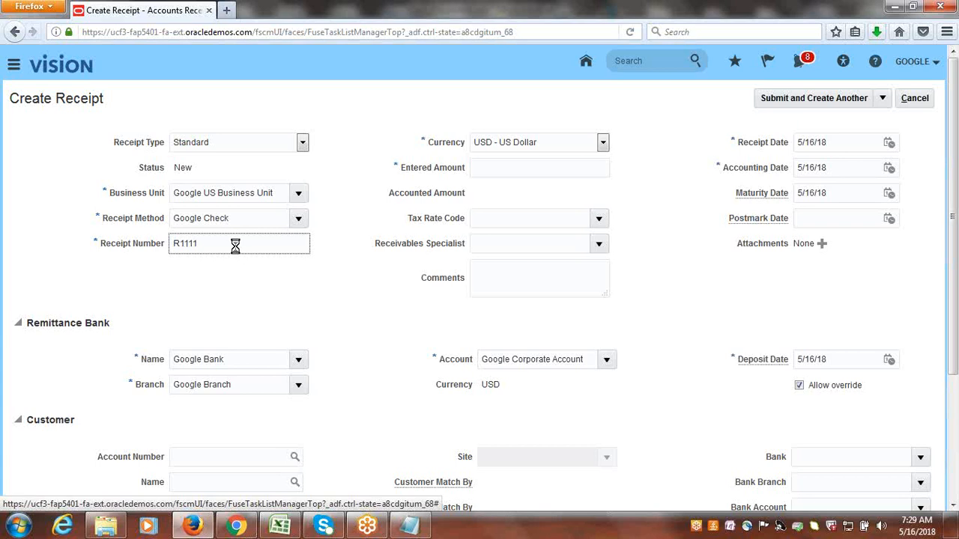
{"action": "key", "text": "Tab"}
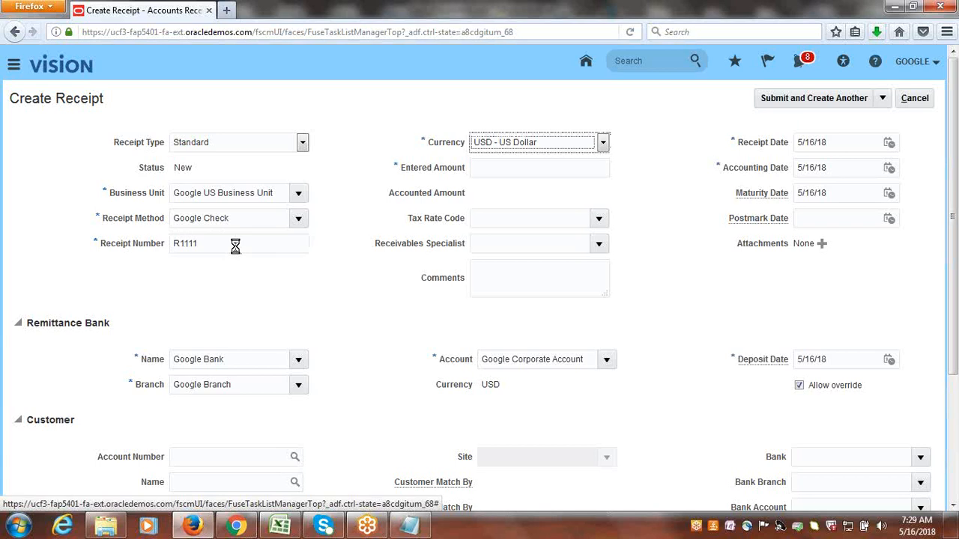
{"action": "key", "text": "Tab"}
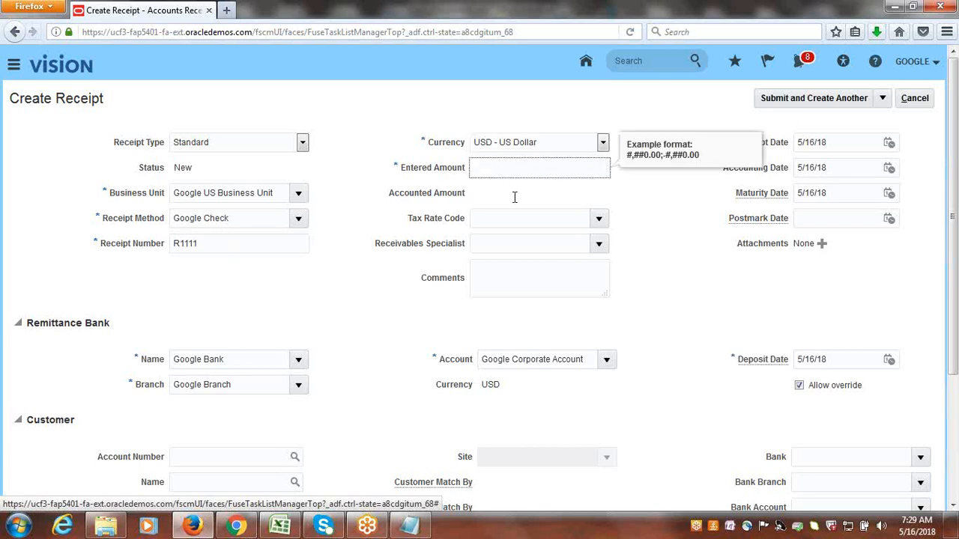
{"action": "type", "text": "1000"}
{"action": "key", "text": "Tab"}
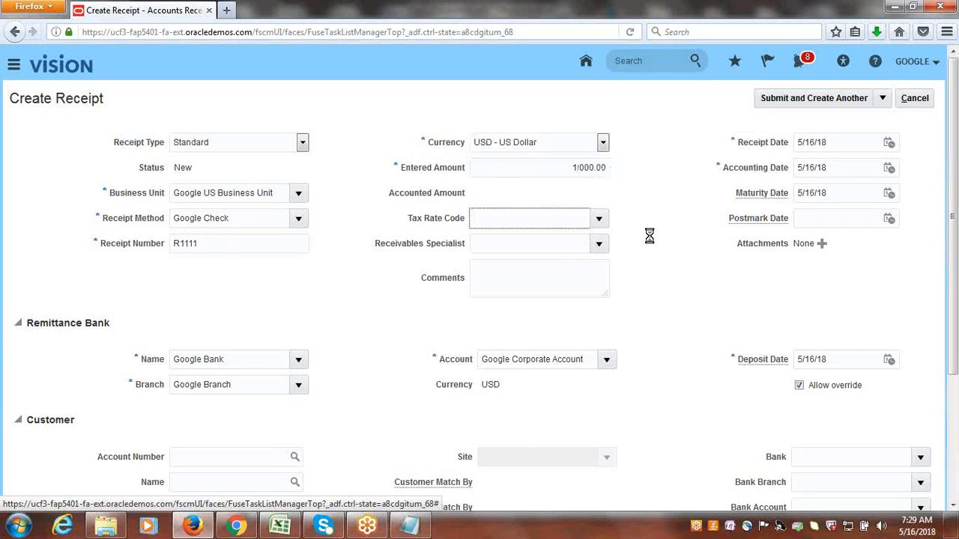
Assign the receipt to Google Customer-1 with its primary Google Address site, and submit it for manual application.
{"action": "left_click", "coordinate": [217, 482]}
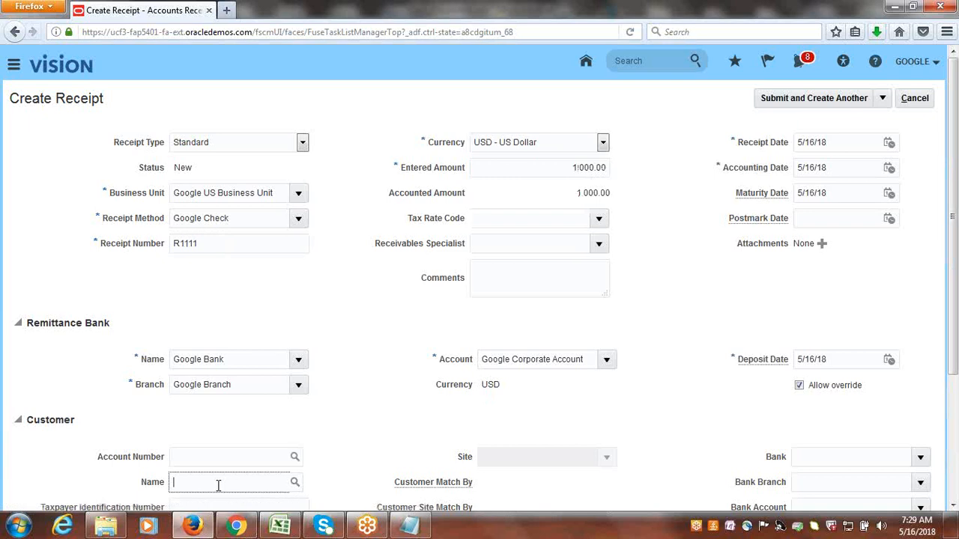
{"action": "type", "text": "GOOGLE Cu"}
{"action": "key", "text": "Tab"}
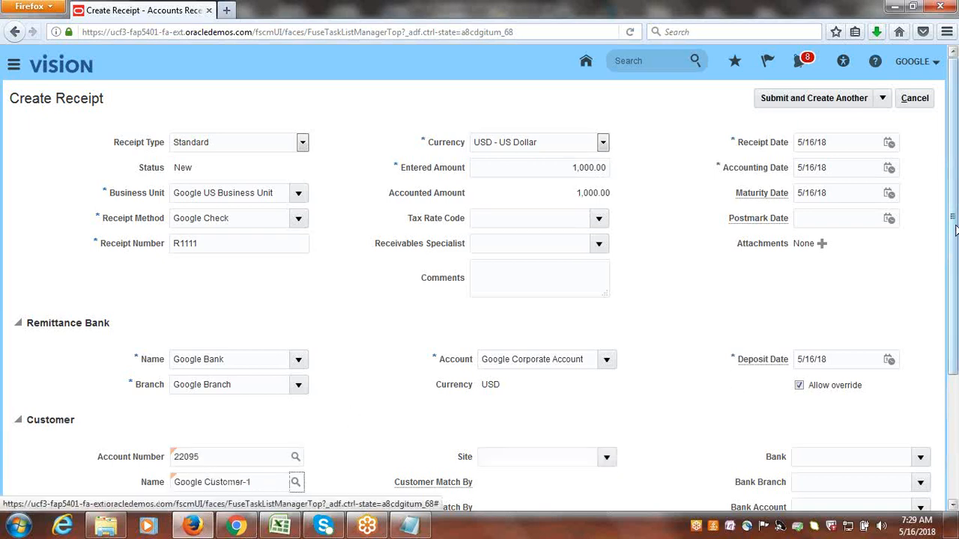
{"action": "left_click", "coordinate": [608, 462]}
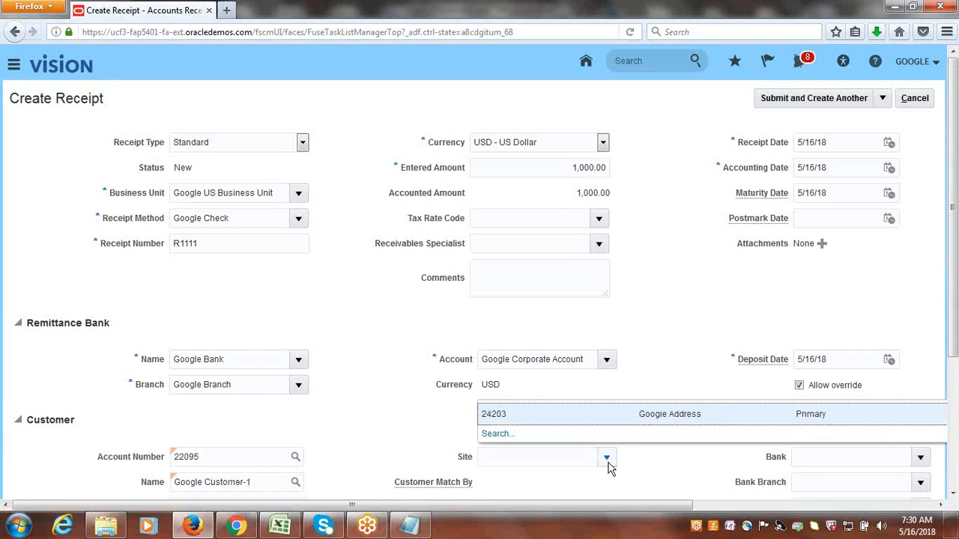
{"action": "left_click", "coordinate": [533, 413]}
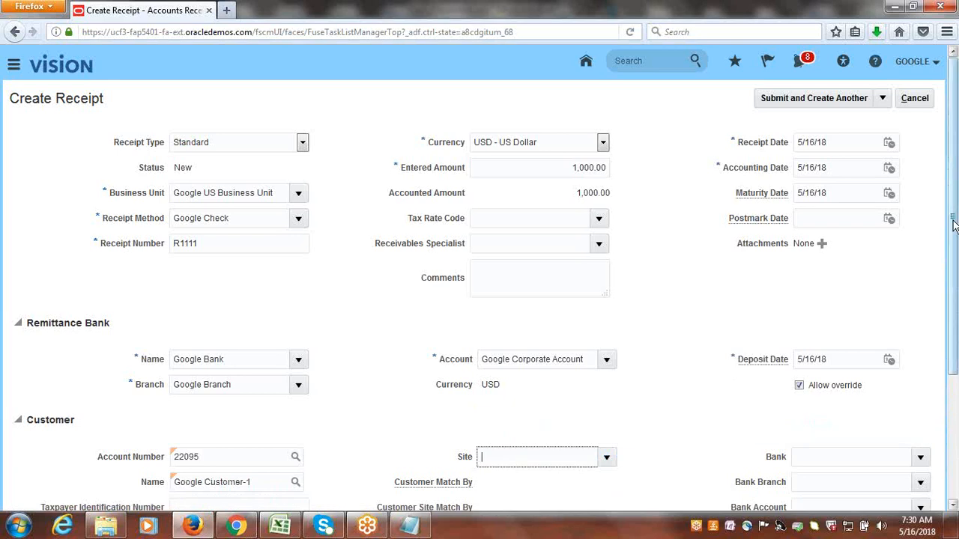
{"action": "left_click", "coordinate": [882, 98]}
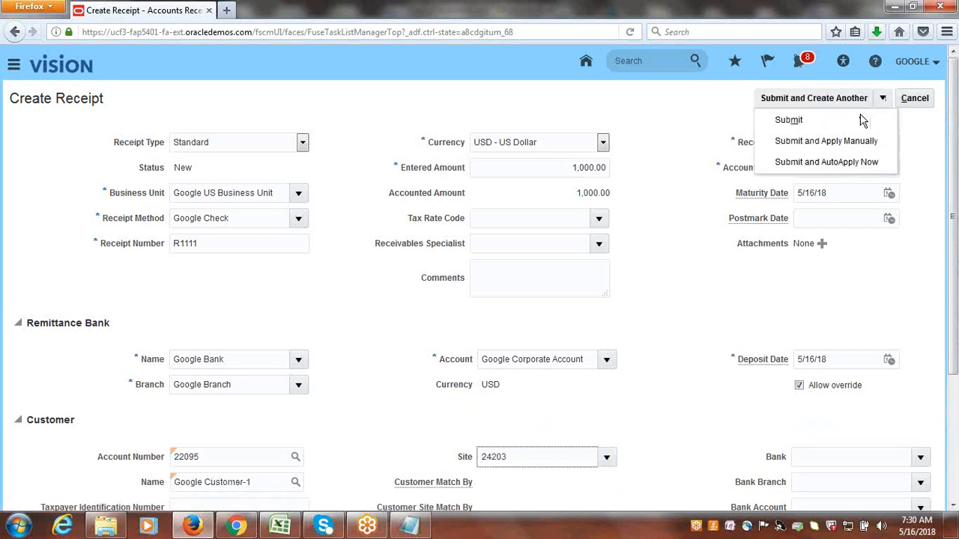
{"action": "left_click", "coordinate": [824, 145]}
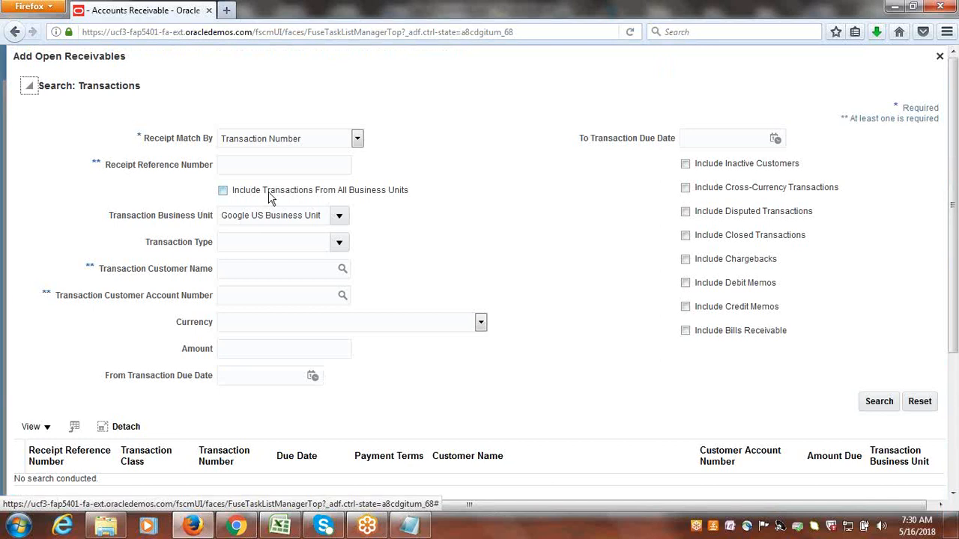
Find open transaction 1003 by its reference number, add it to receipt R1111, and save the receipt.
{"action": "left_click", "coordinate": [253, 159]}
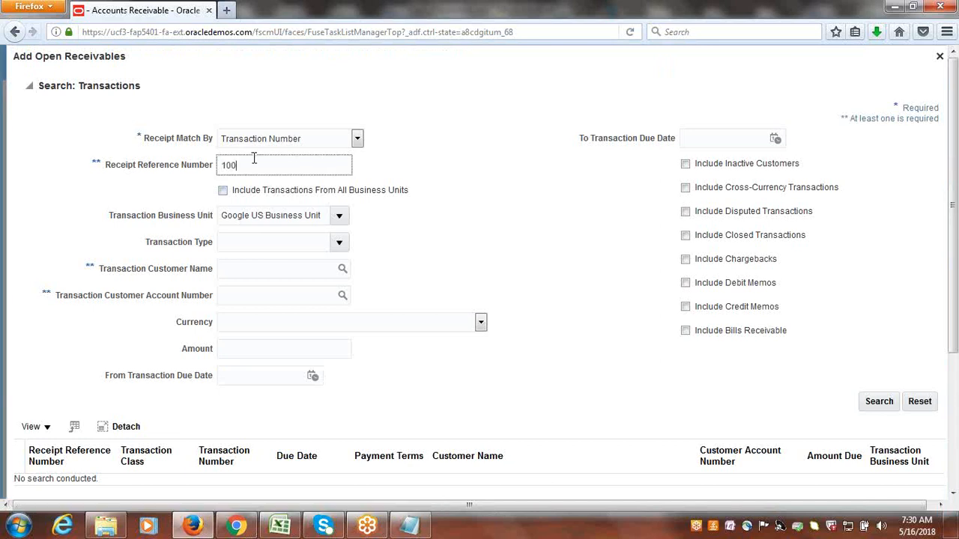
{"action": "left_click", "coordinate": [880, 401]}
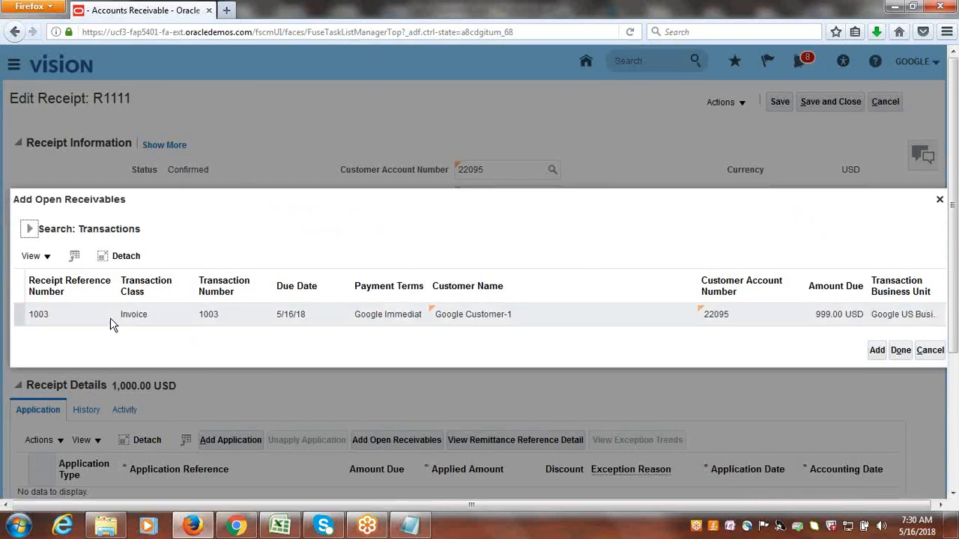
{"action": "left_click", "coordinate": [112, 318]}
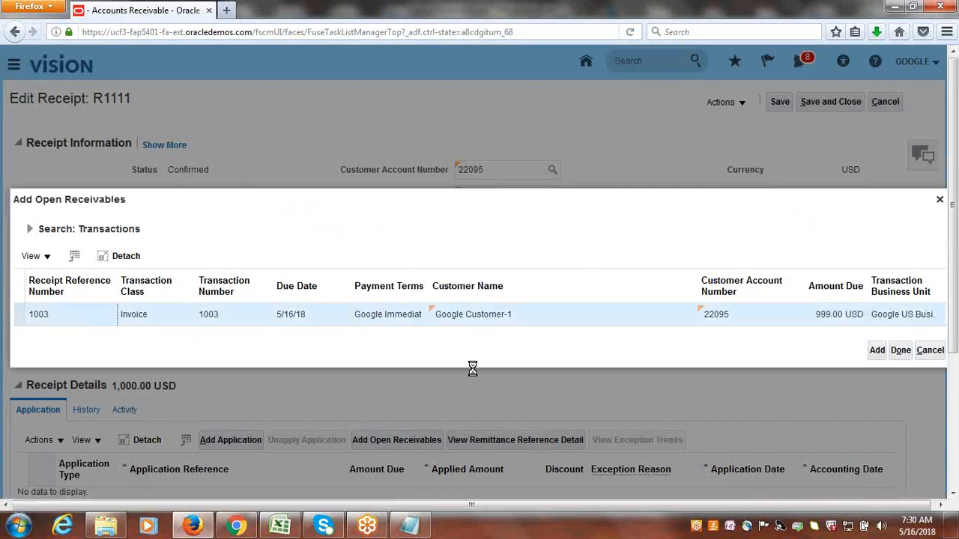
{"action": "left_click", "coordinate": [877, 351]}
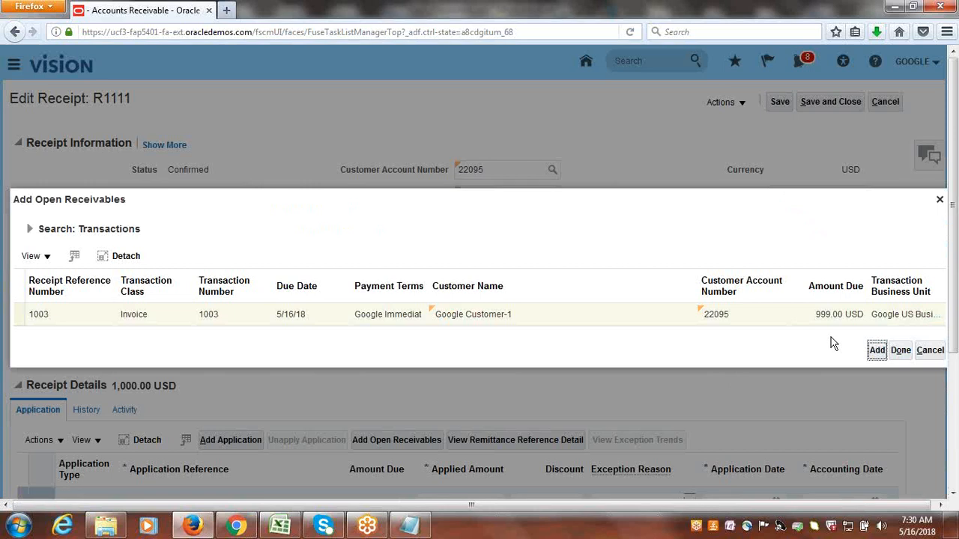
{"action": "left_click", "coordinate": [902, 351]}
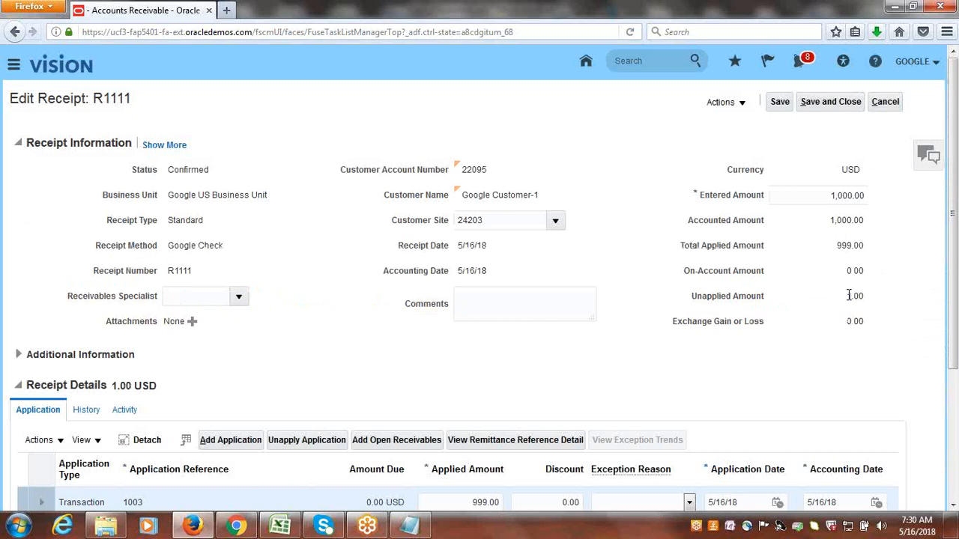
{"action": "left_click_drag", "start_coordinate": [849, 295], "coordinate": [878, 299]}
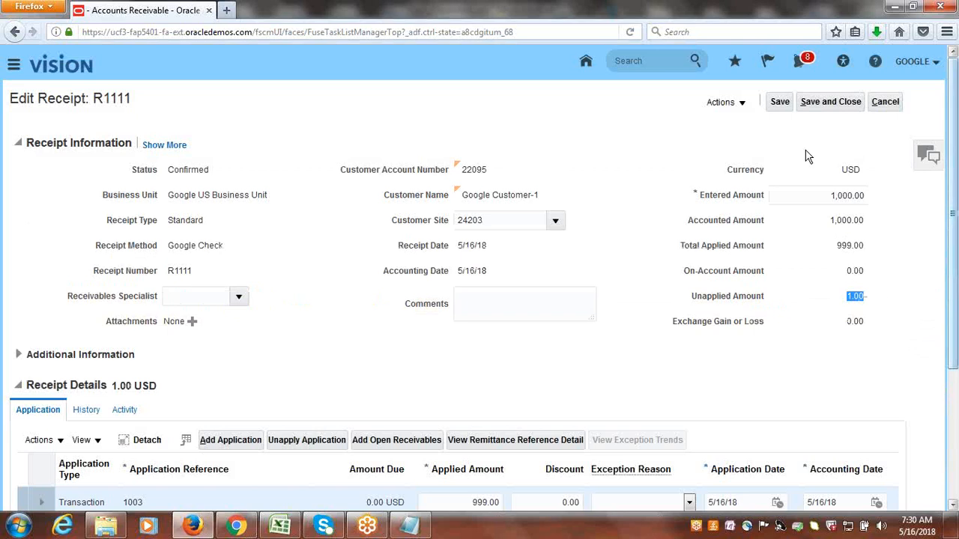
{"action": "left_click", "coordinate": [780, 102]}
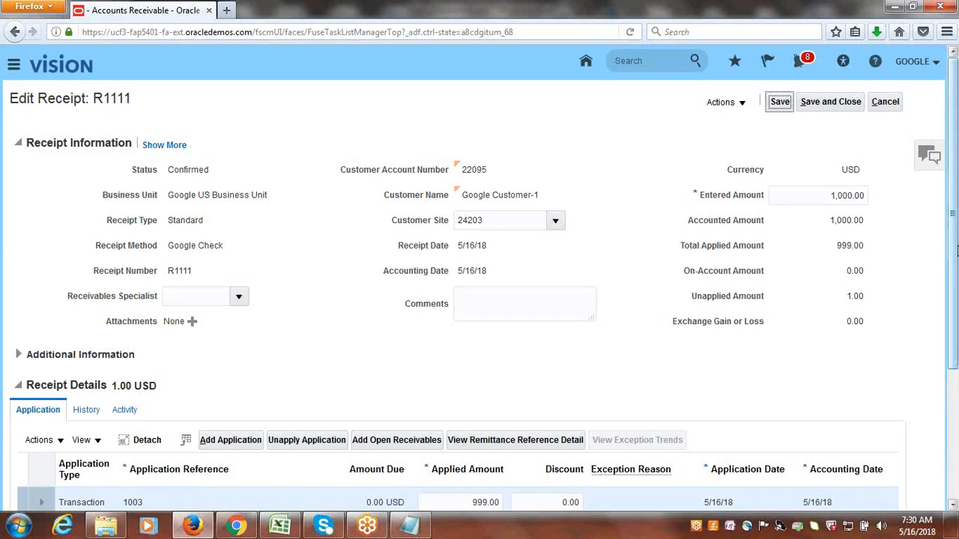
Create a 1.00 USD write-off on receipt R1111 using the Google Receipt Write-Off receivables activity, keeping the 5/16/18 dates.
{"action": "scroll", "coordinate": [956, 341], "scroll_direction": "down", "scroll_amount": 2}
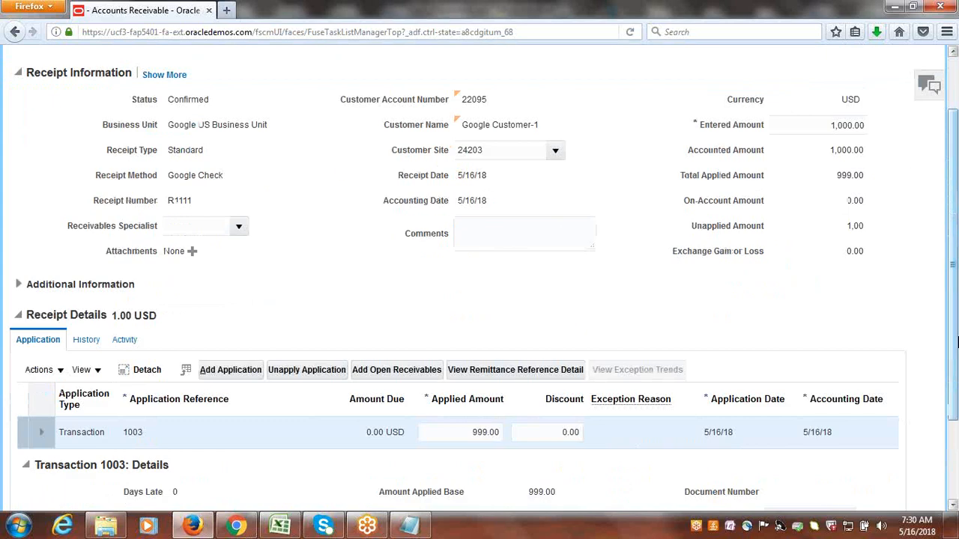
{"action": "left_click", "coordinate": [59, 371]}
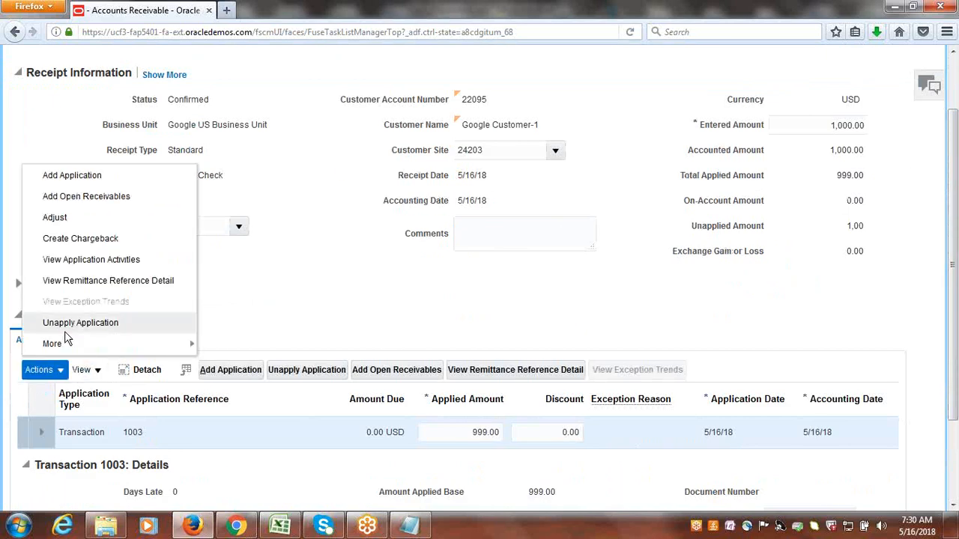
{"action": "mouse_move", "coordinate": [68, 353]}
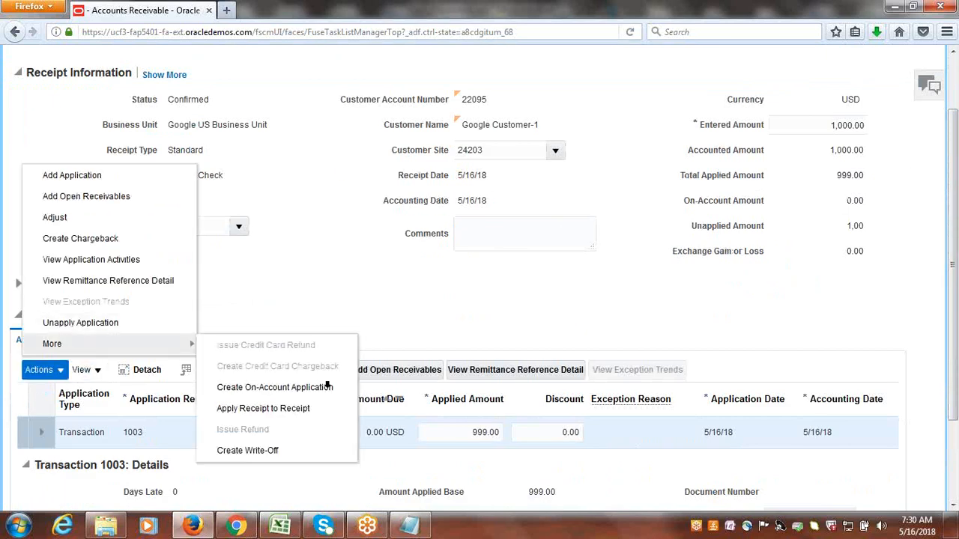
{"action": "left_click", "coordinate": [271, 452]}
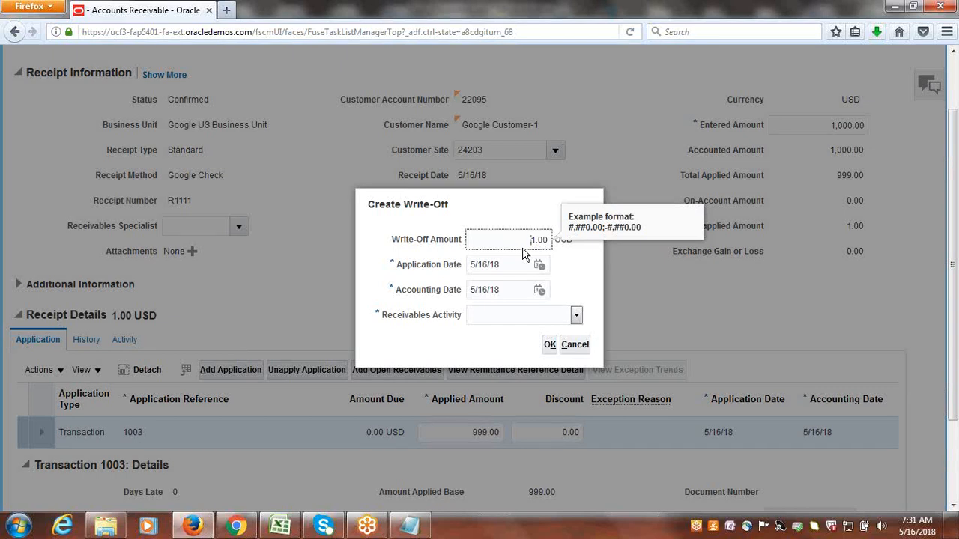
{"action": "left_click", "coordinate": [577, 316]}
{"action": "left_click", "coordinate": [511, 338]}
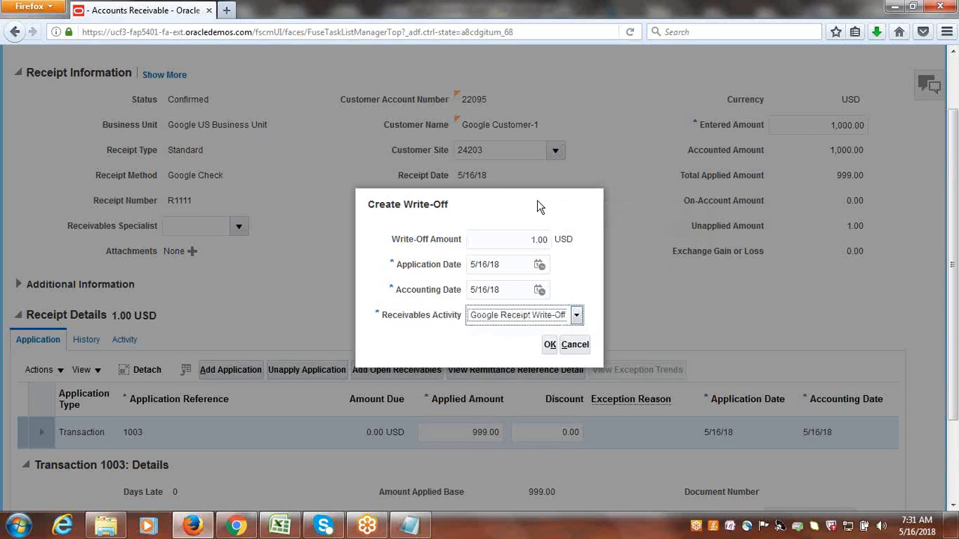
{"action": "left_click", "coordinate": [550, 344]}
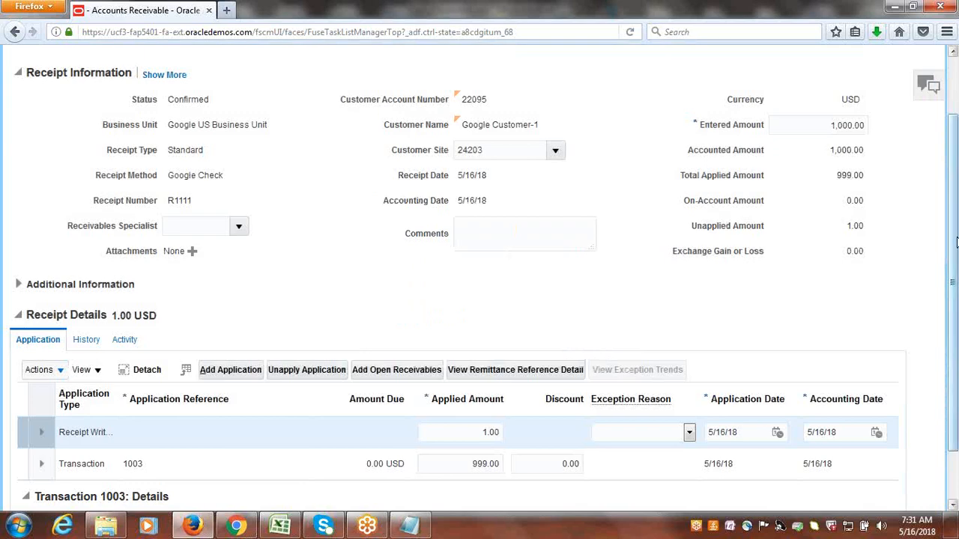
Save receipt R1111 with its write-off, review the amounts and application lines, and save and close the receipt.
{"action": "scroll", "coordinate": [792, 75], "scroll_direction": "up", "scroll_amount": 1}
{"action": "left_click", "coordinate": [782, 69]}
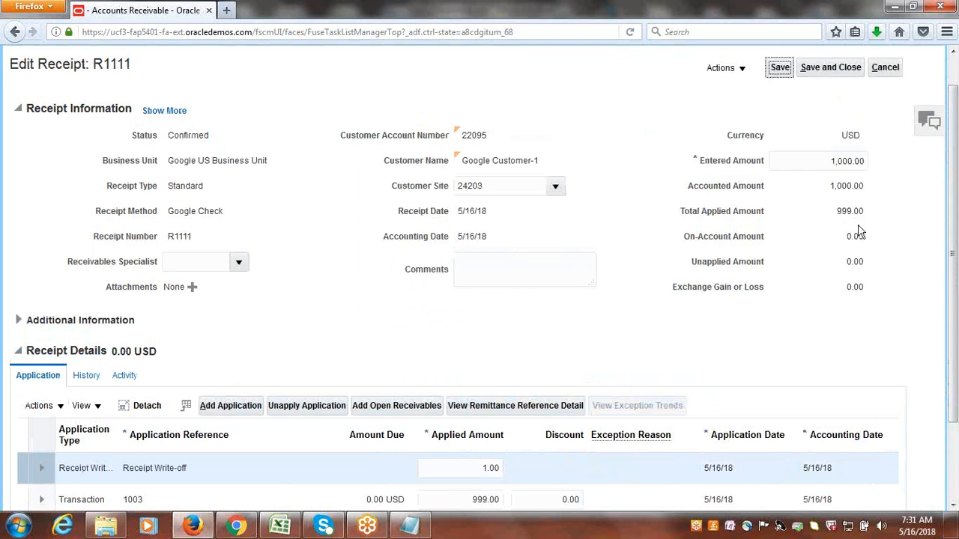
{"action": "scroll", "coordinate": [956, 366], "scroll_direction": "down", "scroll_amount": 2}
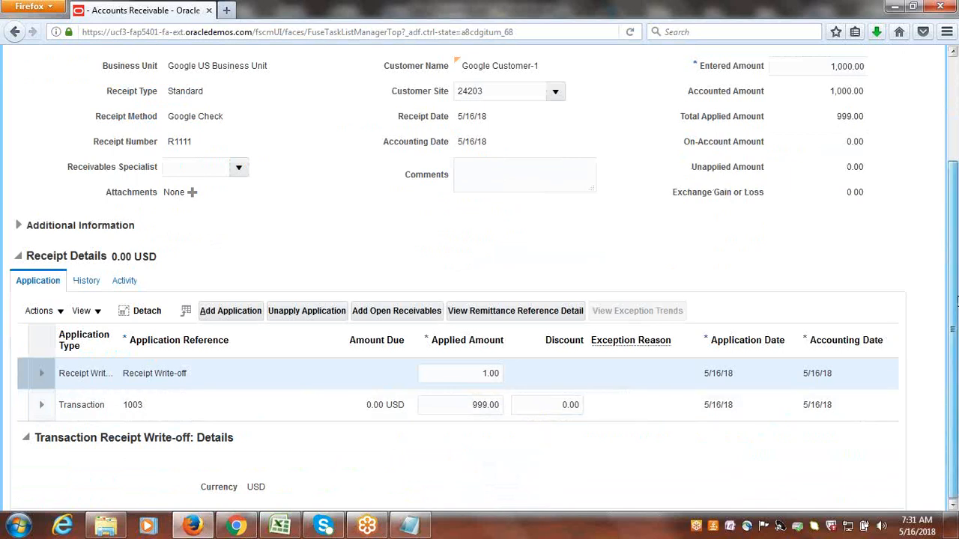
{"action": "scroll", "coordinate": [953, 299], "scroll_direction": "up", "scroll_amount": 3}
{"action": "left_click", "coordinate": [853, 102]}
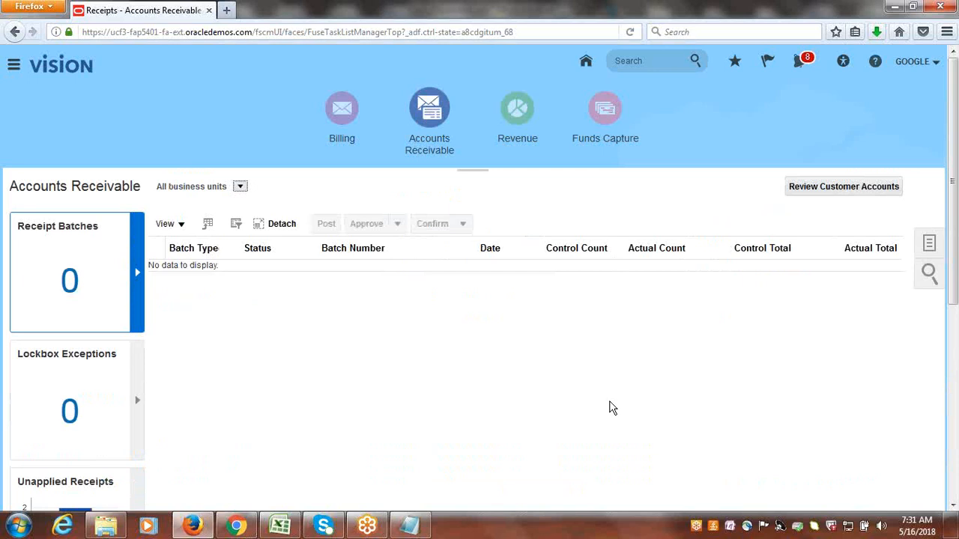
Switch to the Class_Discussions.xlsx workbook in Excel and mark Receipt Write-Off Configuration & Process as Done in column B.
{"action": "left_click", "coordinate": [280, 525]}
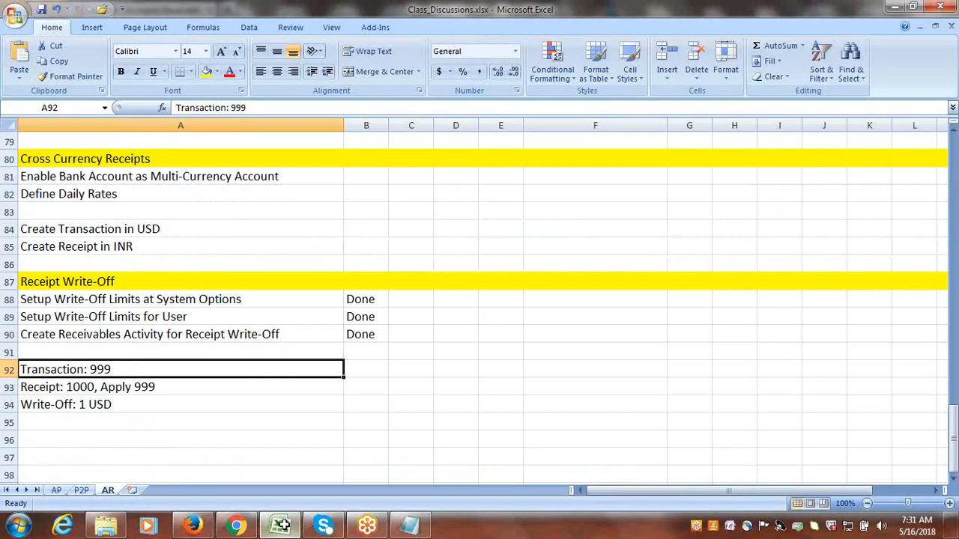
{"action": "left_click_drag", "start_coordinate": [951, 438], "coordinate": [945, 299]}
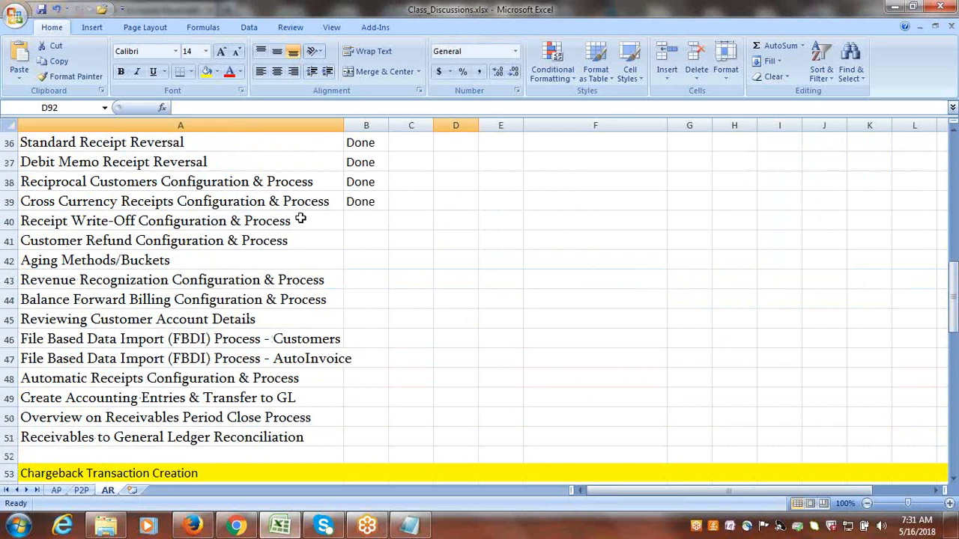
{"action": "left_click", "coordinate": [363, 220]}
{"action": "type", "text": "D"}
{"action": "key", "text": "Tab"}
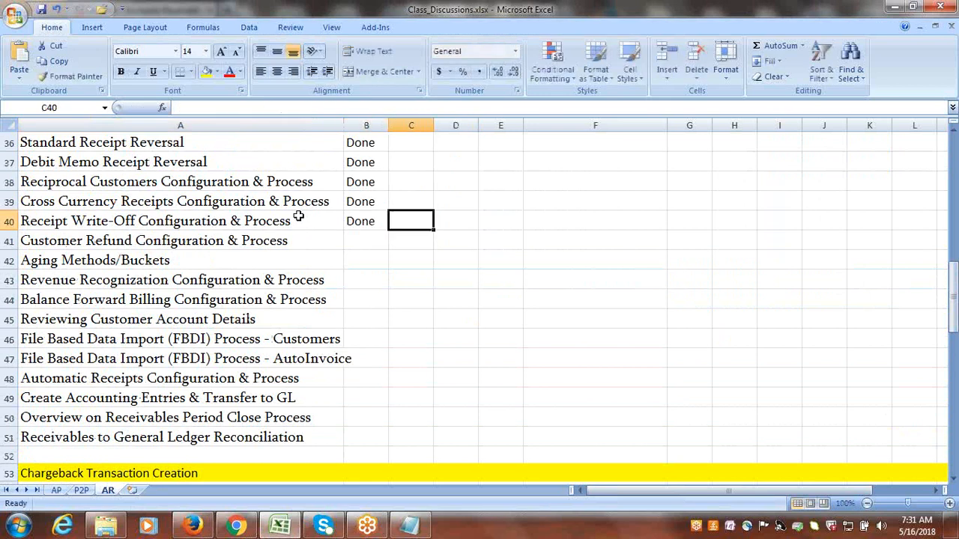
Review the remaining topics in the AR list, from Customer Refund Configuration & Process to Receivables to General Ledger Reconciliation.
{"action": "left_click", "coordinate": [255, 239]}
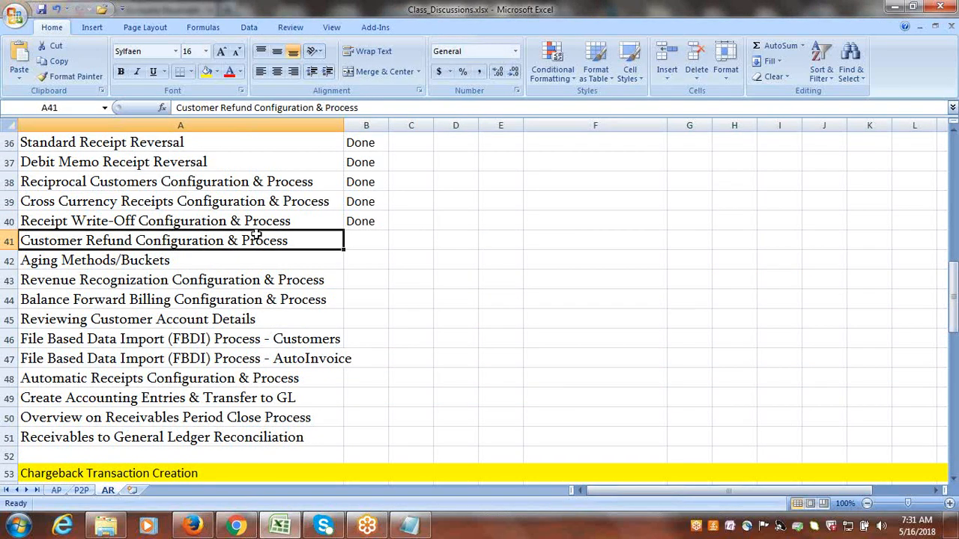
{"action": "left_click", "coordinate": [198, 265]}
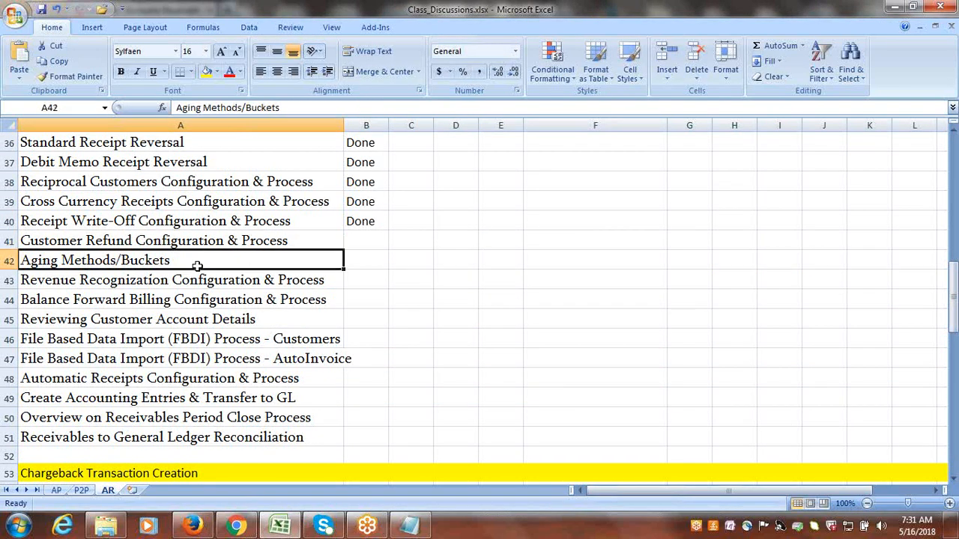
{"action": "left_click", "coordinate": [202, 298]}
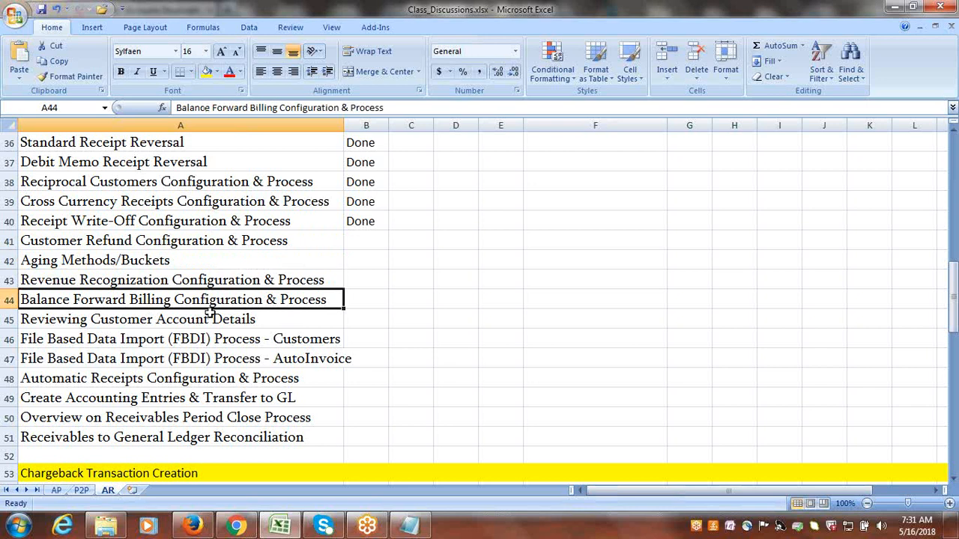
{"action": "left_click_drag", "start_coordinate": [240, 237], "coordinate": [248, 297]}
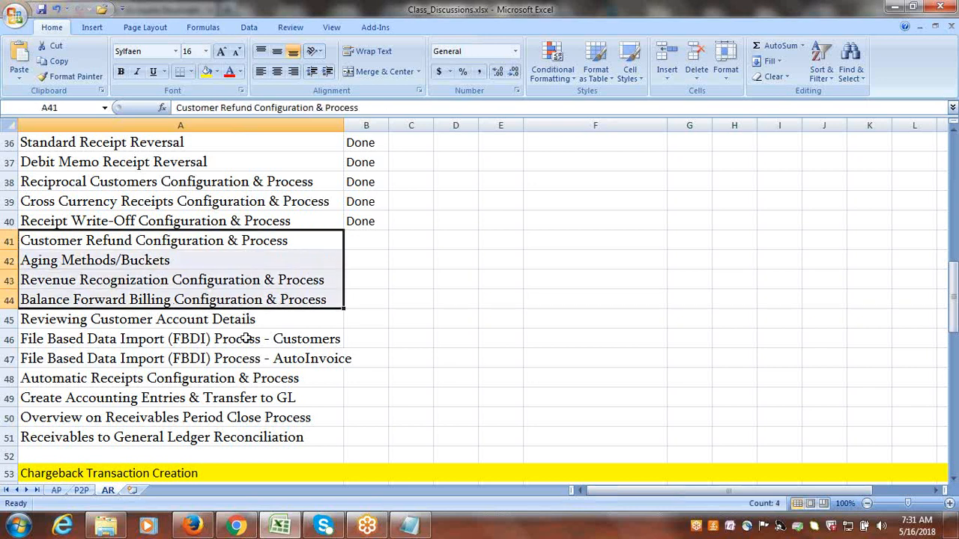
{"action": "left_click_drag", "start_coordinate": [243, 335], "coordinate": [249, 357]}
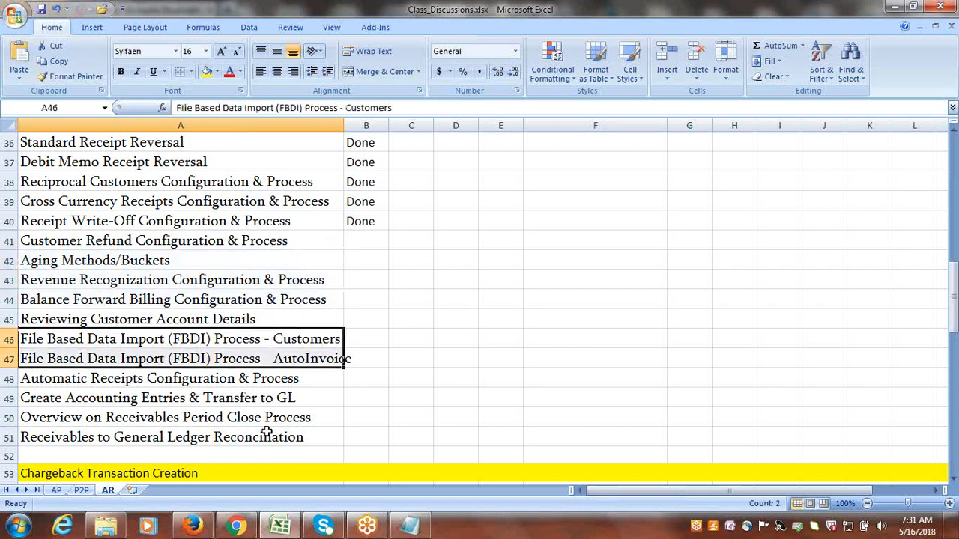
{"action": "left_click_drag", "start_coordinate": [267, 439], "coordinate": [290, 242]}
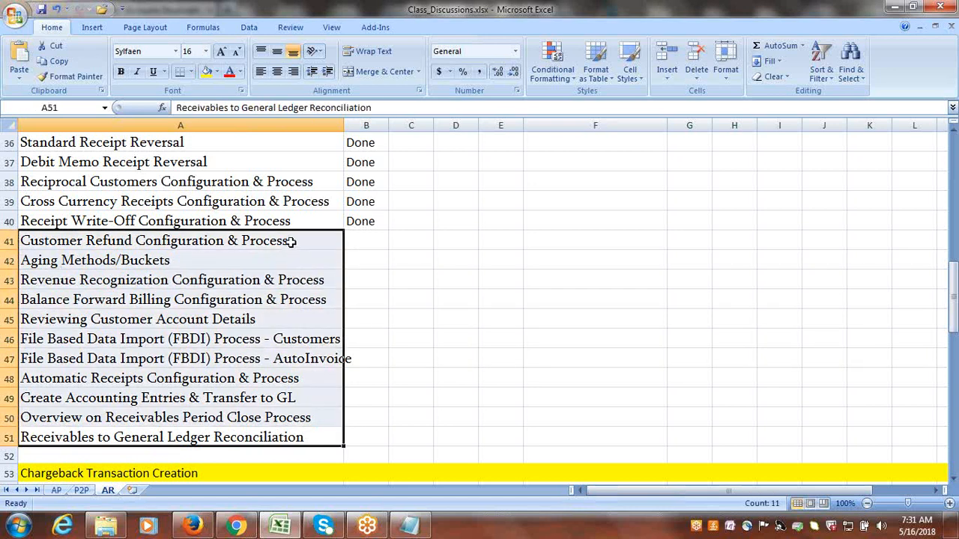
Check the upcoming dates in the system calendar and return to the worksheet.
{"action": "left_click", "coordinate": [916, 526]}
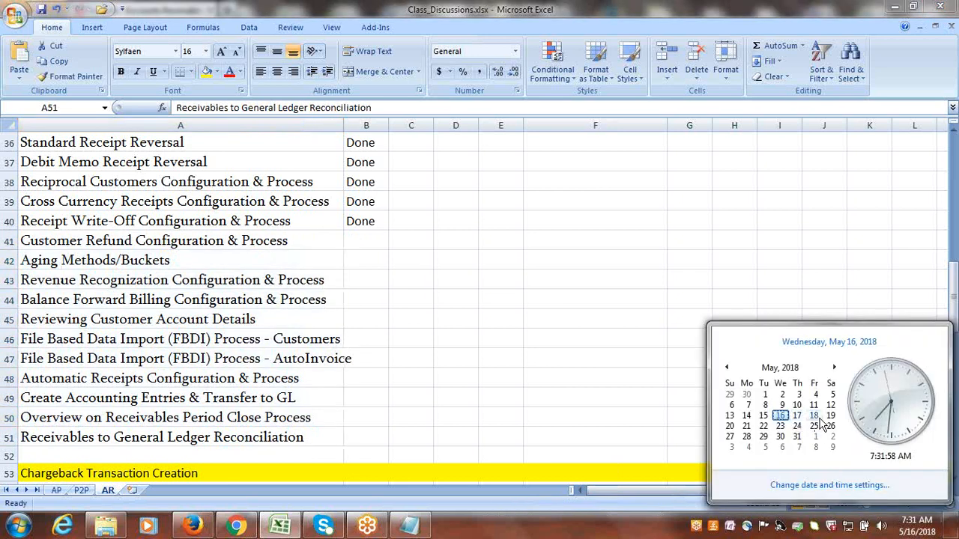
{"action": "left_click", "coordinate": [583, 362]}
{"action": "left_click", "coordinate": [584, 362]}
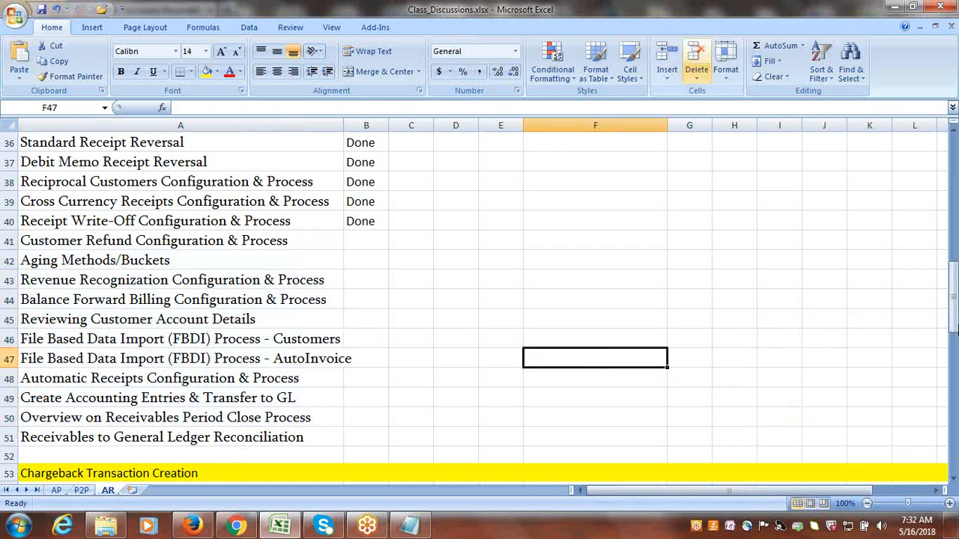
{"action": "left_click", "coordinate": [775, 21]}
{"action": "left_click", "coordinate": [775, 20]}
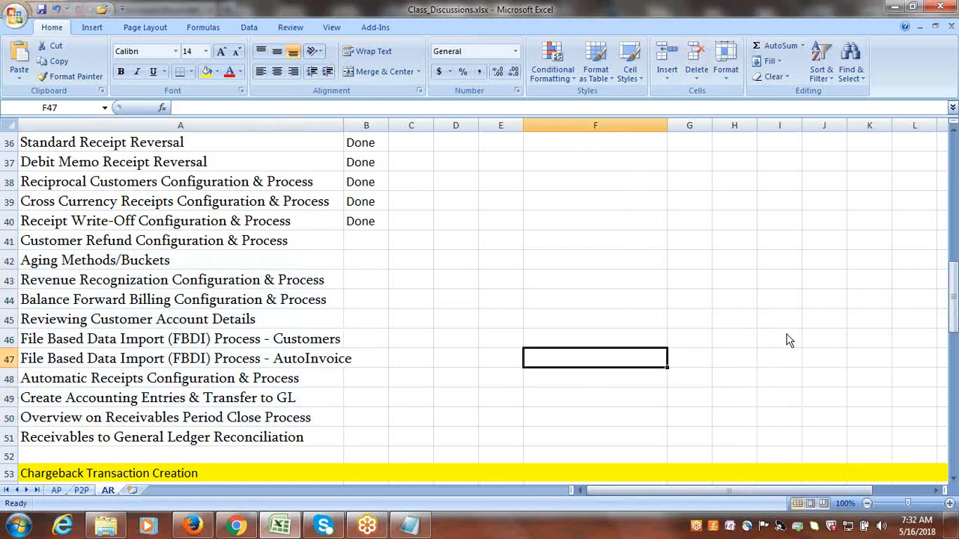